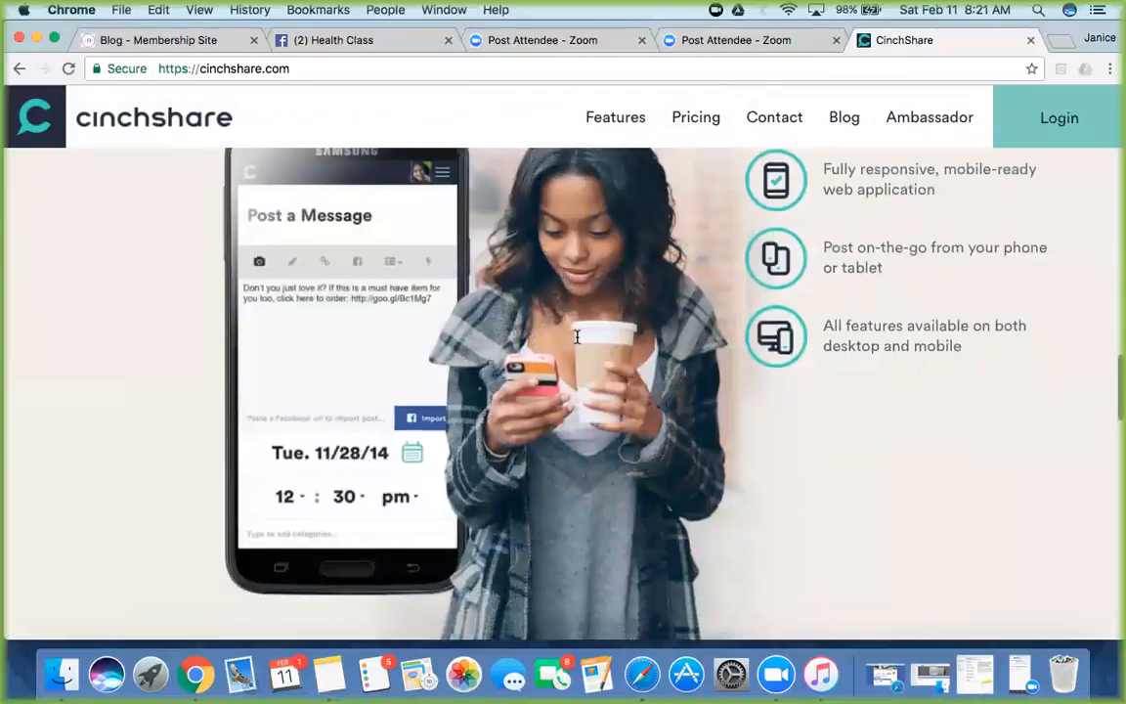
Step: Log in to the existing account from the website's home page to reach the post scheduler
{"action": "scroll", "coordinate": [577, 342], "scroll_direction": "up", "scroll_amount": 10}
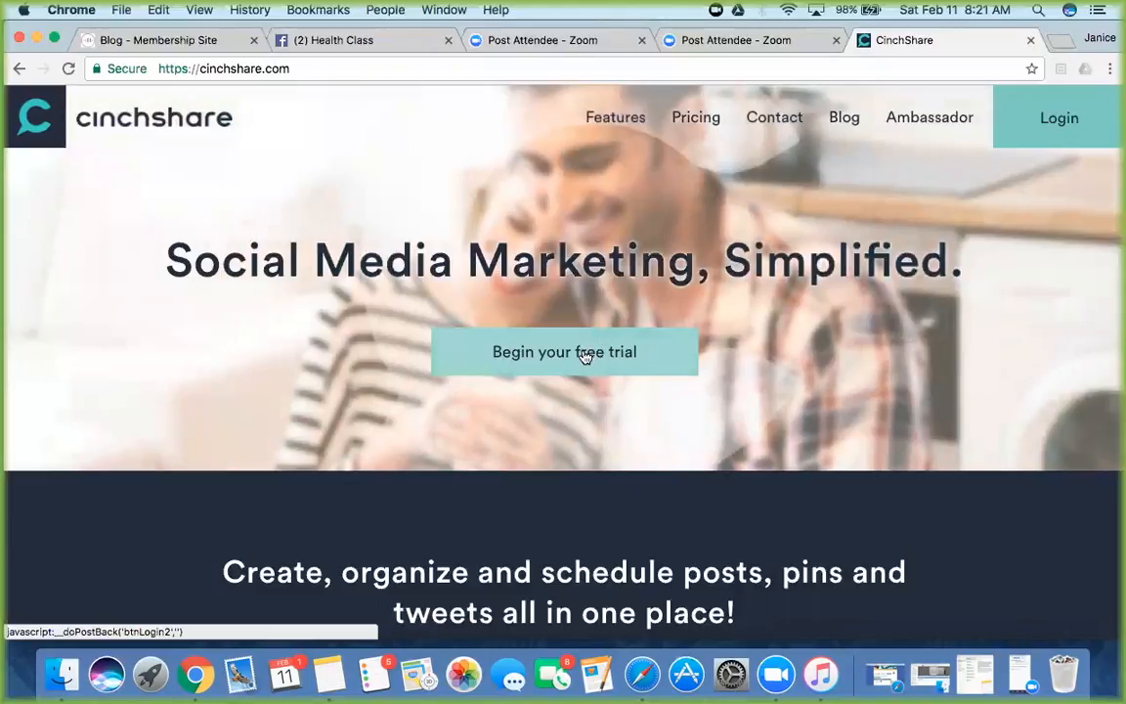
{"action": "left_click", "coordinate": [583, 358]}
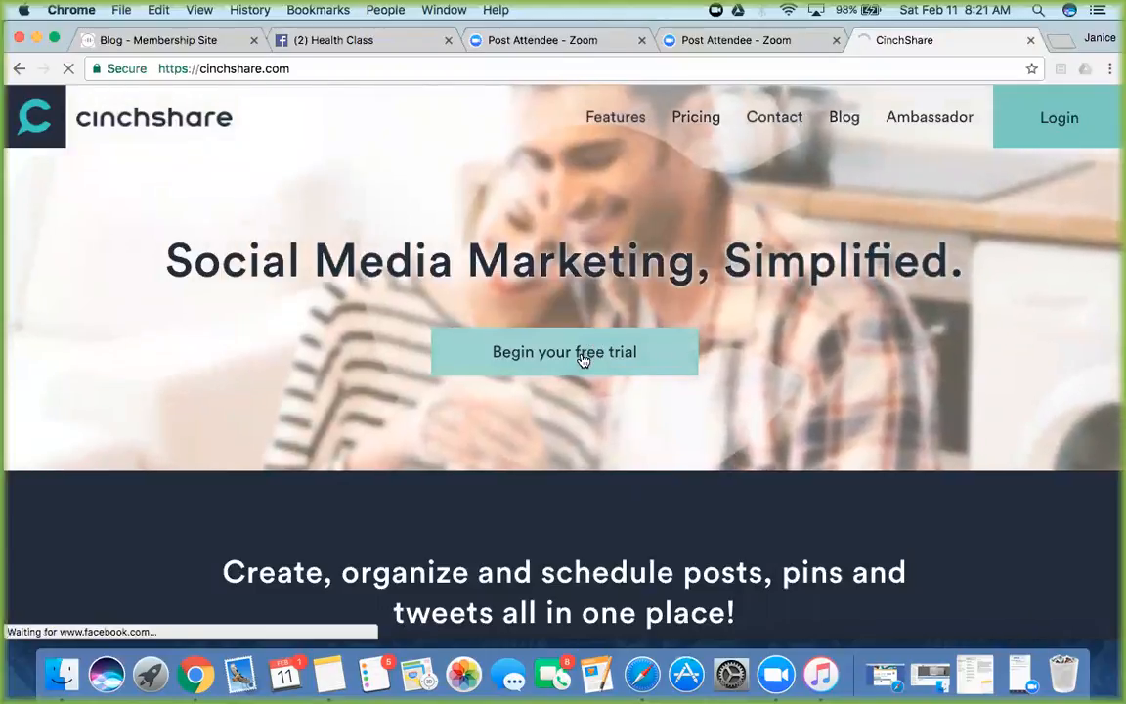
{"action": "left_click", "coordinate": [1058, 121]}
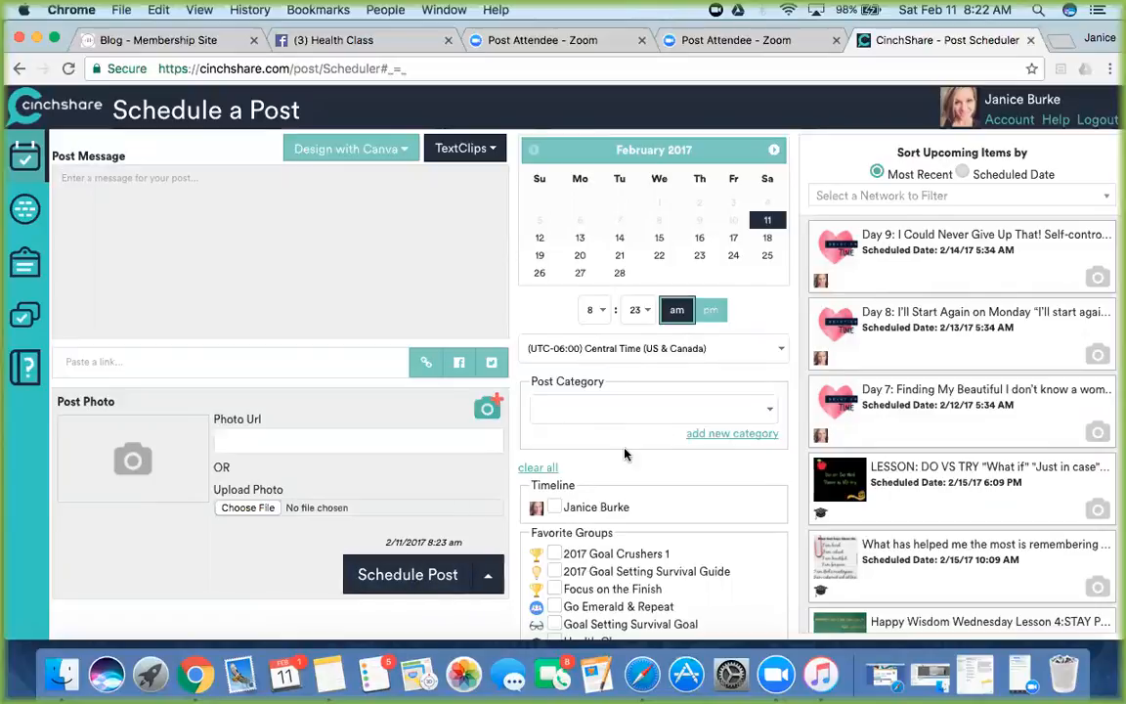
Step: Examine the timeline, favorite groups and favorite pages offered as posting destinations in the post scheduler
{"action": "scroll", "coordinate": [626, 450], "scroll_direction": "down", "scroll_amount": 5}
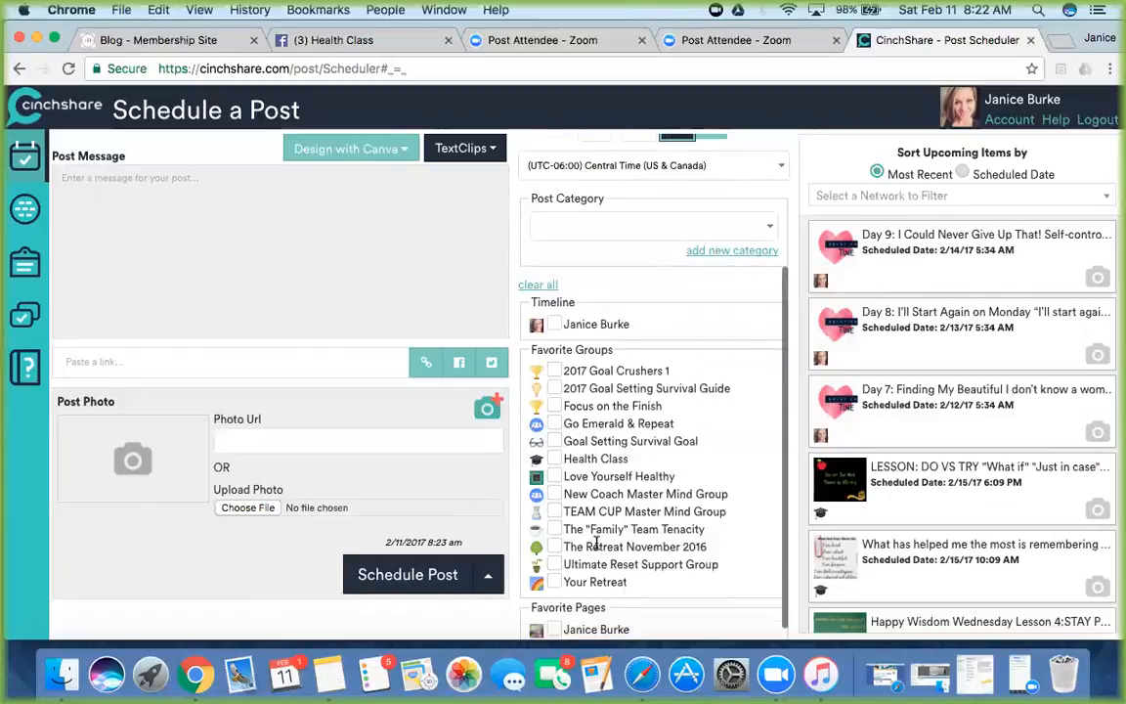
{"action": "scroll", "coordinate": [598, 527], "scroll_direction": "down", "scroll_amount": 1}
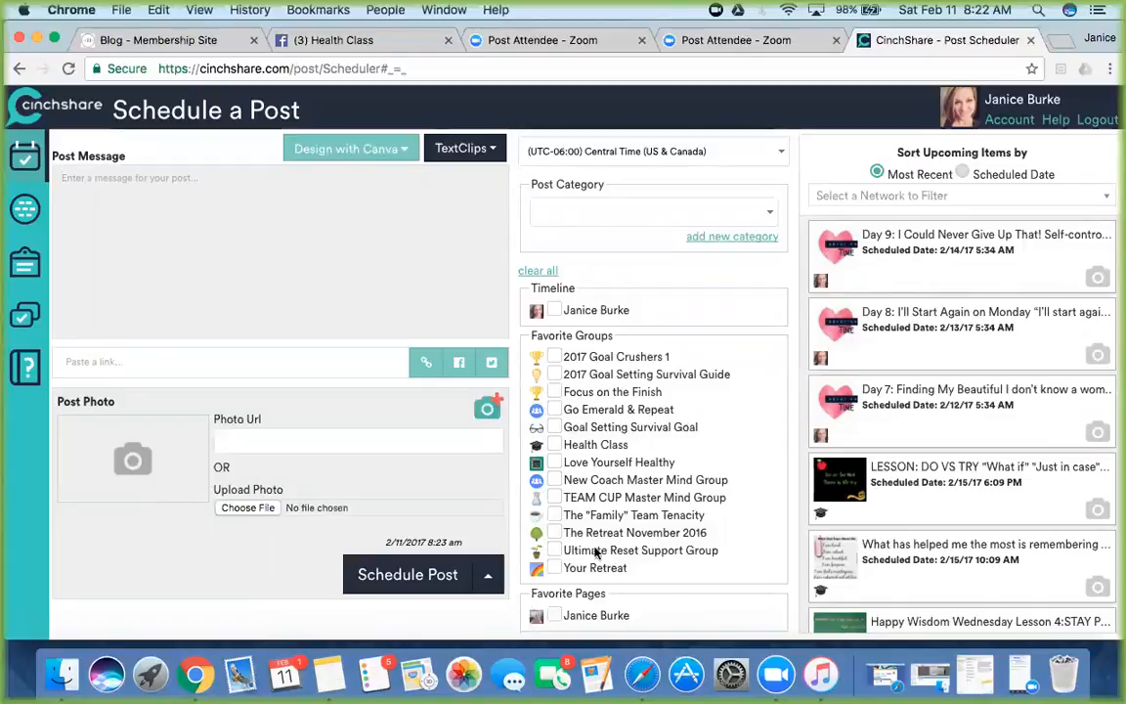
{"action": "scroll", "coordinate": [607, 531], "scroll_direction": "up", "scroll_amount": 5}
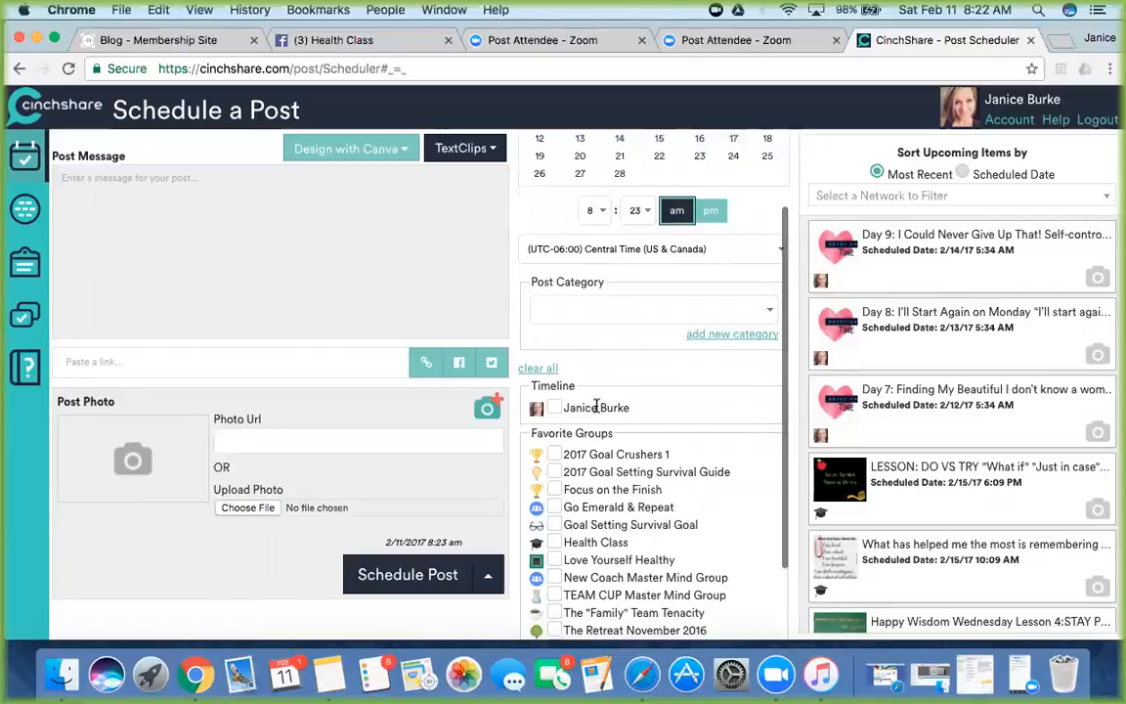
{"action": "scroll", "coordinate": [600, 481], "scroll_direction": "down", "scroll_amount": 5}
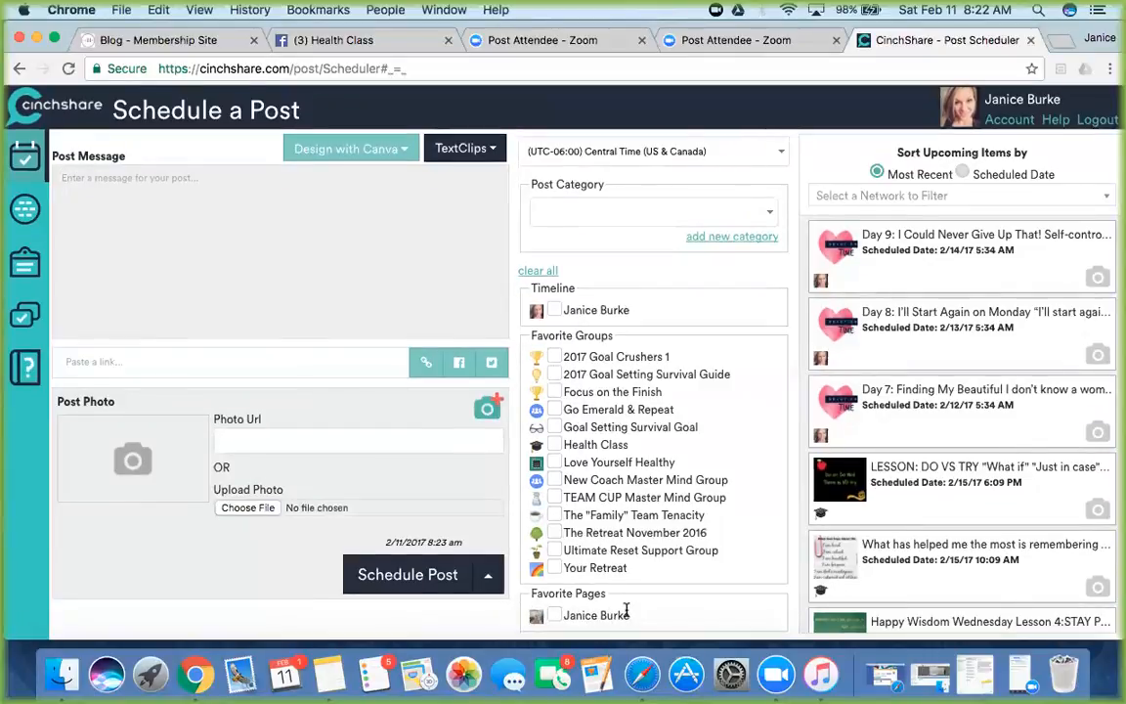
{"action": "scroll", "coordinate": [642, 536], "scroll_direction": "up", "scroll_amount": 1}
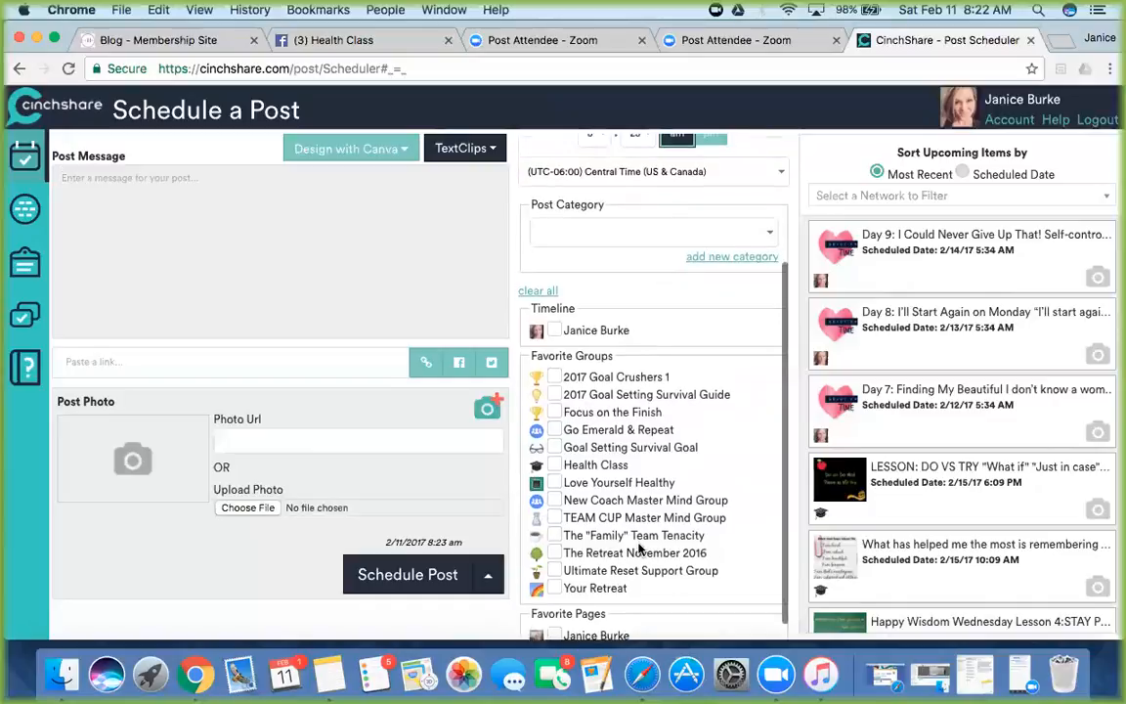
{"action": "scroll", "coordinate": [648, 500], "scroll_direction": "down", "scroll_amount": 1}
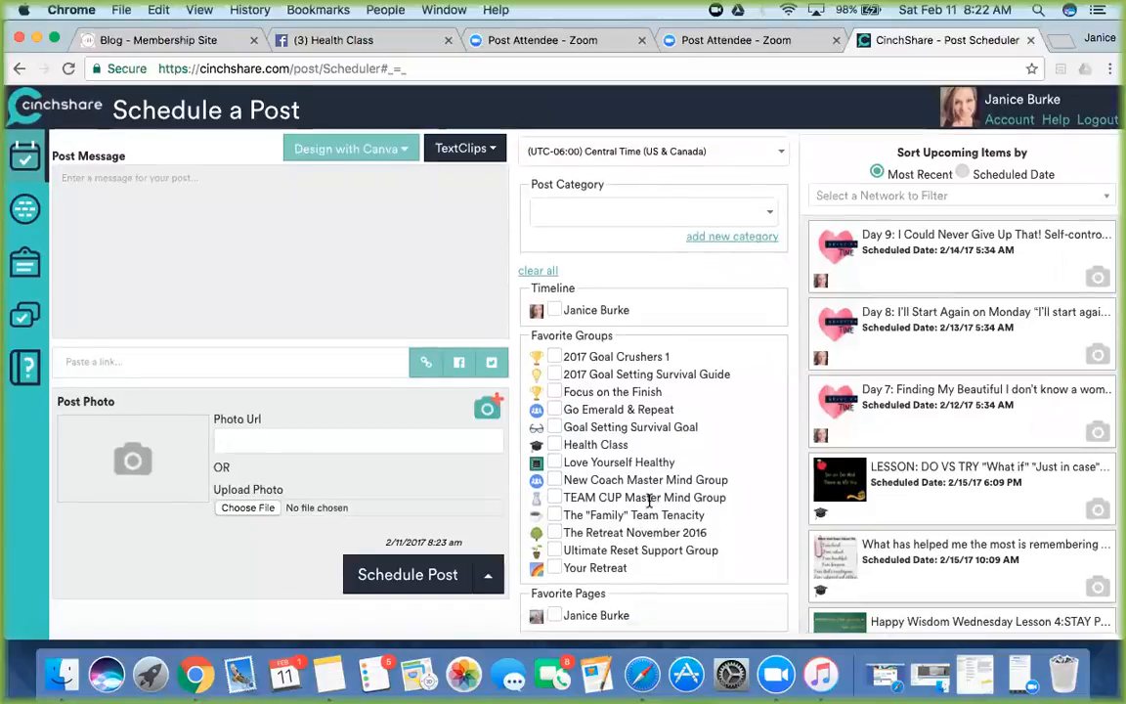
{"action": "scroll", "coordinate": [648, 501], "scroll_direction": "up", "scroll_amount": 8}
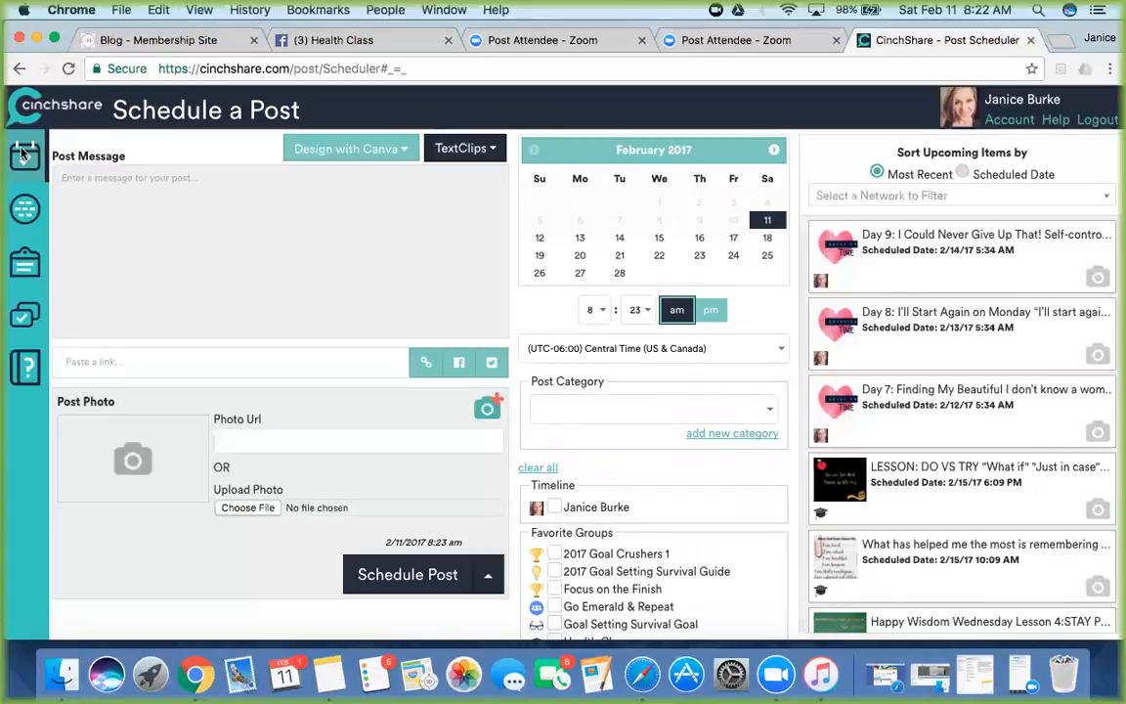
Step: Open My Networks and try switching the favorite mark of the "Spring Fling Eat Clean" Facebook group on and off
{"action": "left_click", "coordinate": [26, 211]}
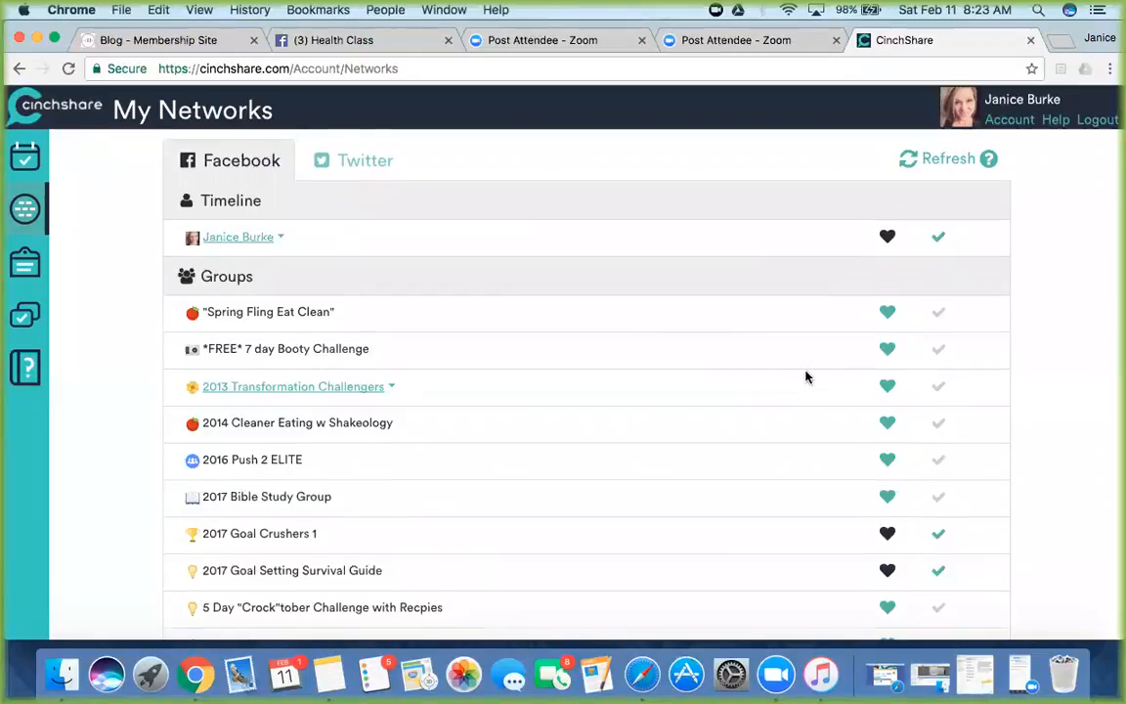
{"action": "scroll", "coordinate": [804, 366], "scroll_direction": "down", "scroll_amount": 1}
{"action": "scroll", "coordinate": [809, 354], "scroll_direction": "down", "scroll_amount": 1}
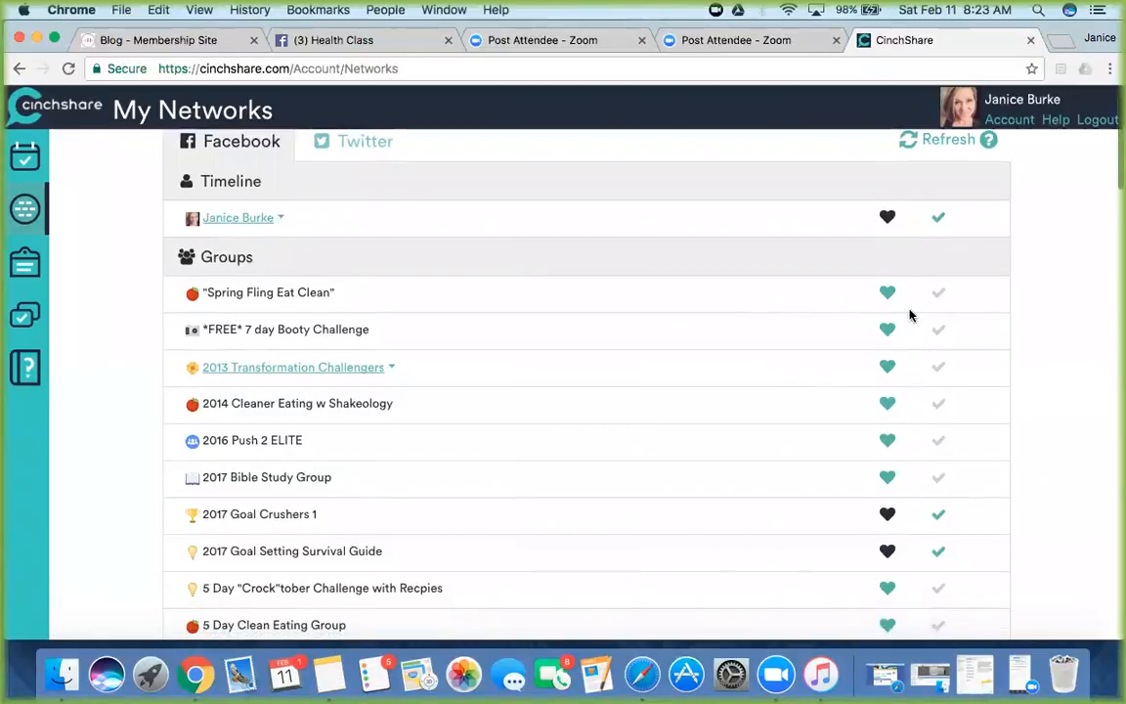
{"action": "left_click", "coordinate": [887, 294]}
{"action": "left_click", "coordinate": [887, 295]}
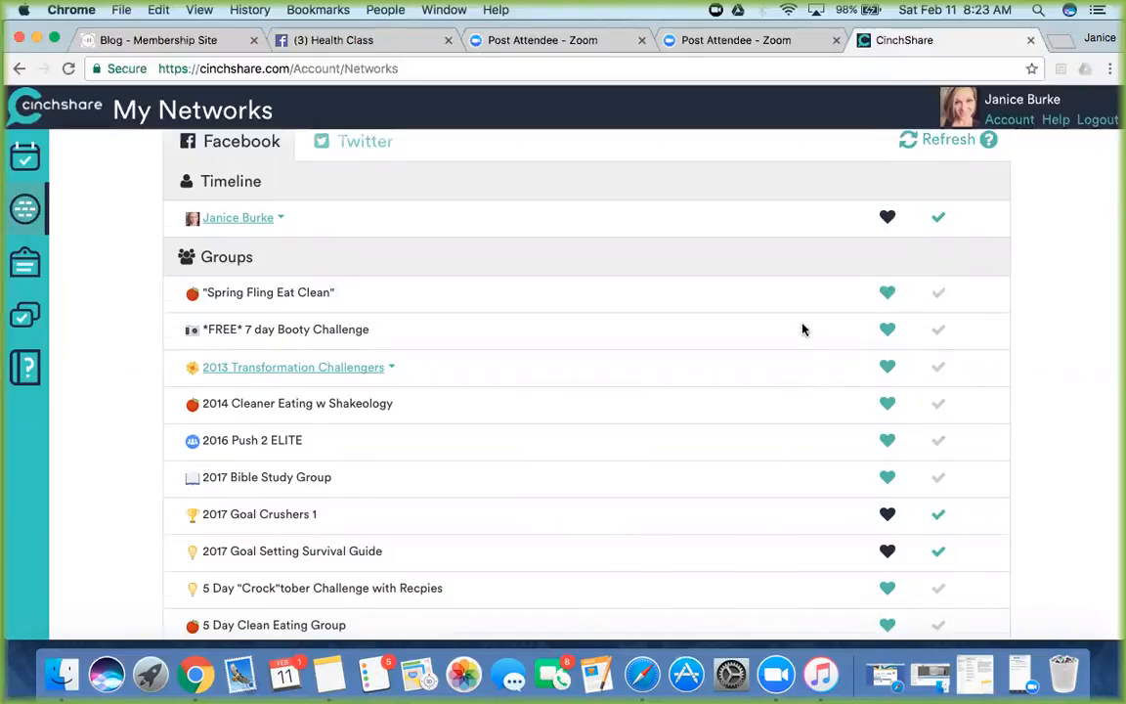
Step: Remove 2017 Goal Setting Survival Guide, 2017 Goal Crushers 1 and Focus on the Finish from the favorite Facebook groups
{"action": "scroll", "coordinate": [801, 329], "scroll_direction": "down", "scroll_amount": 4}
{"action": "scroll", "coordinate": [805, 326], "scroll_direction": "down", "scroll_amount": 1}
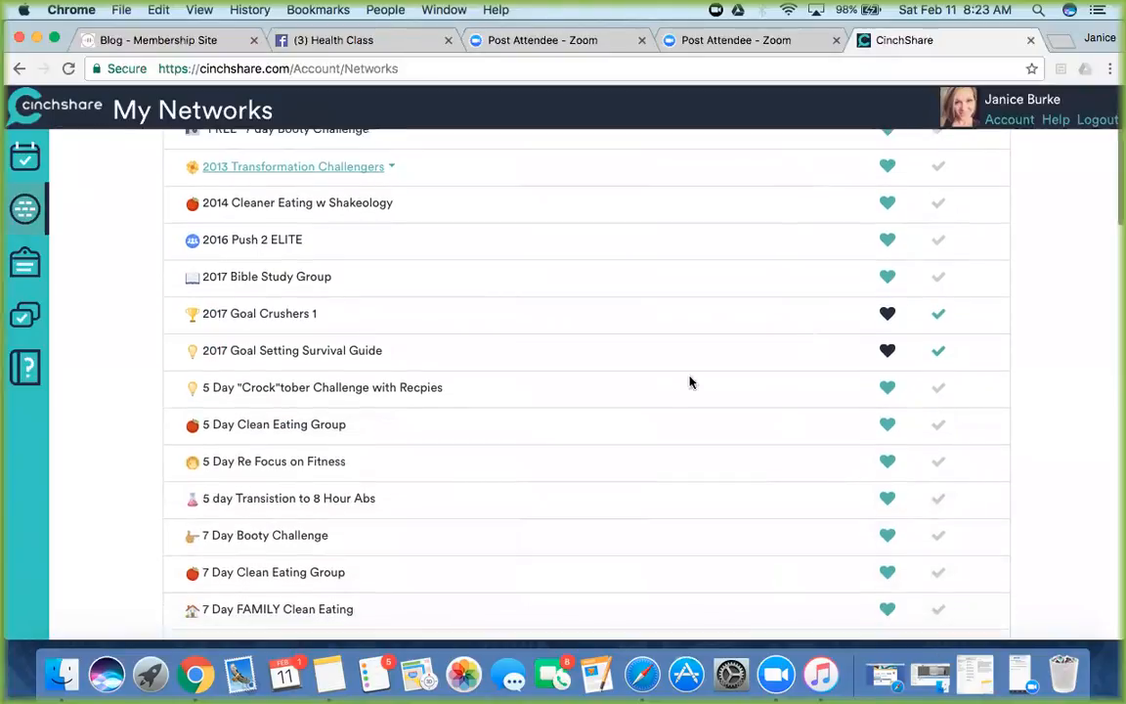
{"action": "left_click", "coordinate": [888, 352]}
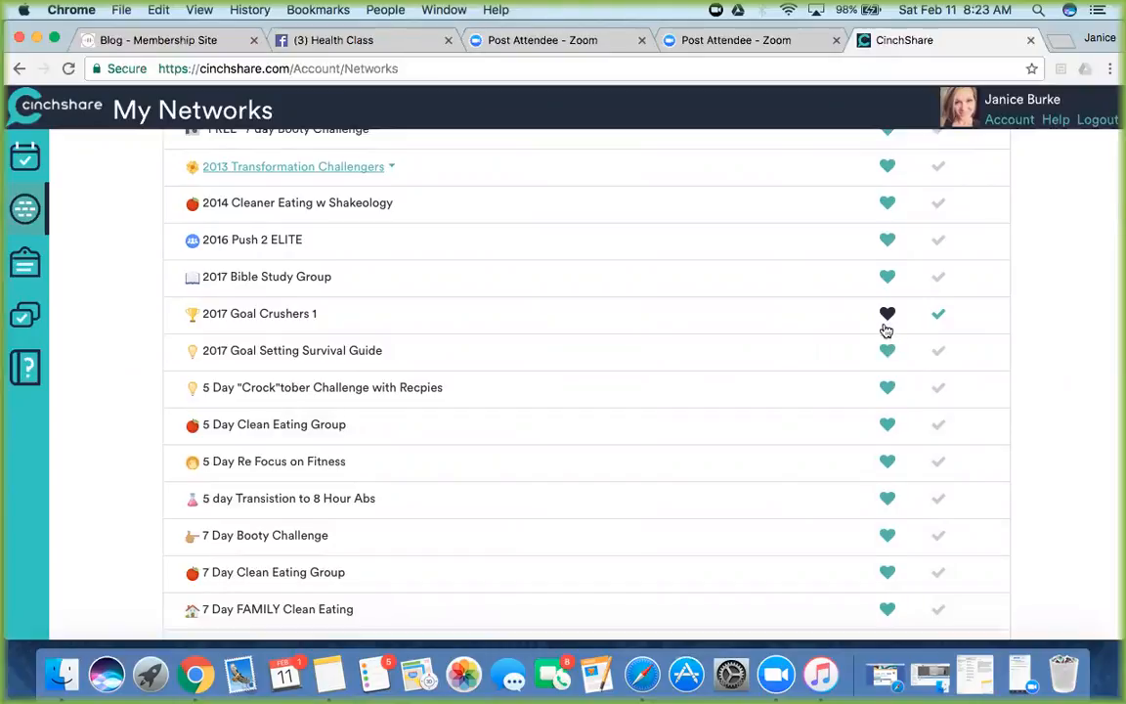
{"action": "left_click", "coordinate": [886, 314]}
{"action": "scroll", "coordinate": [835, 337], "scroll_direction": "down", "scroll_amount": 4}
{"action": "scroll", "coordinate": [834, 339], "scroll_direction": "down", "scroll_amount": 6}
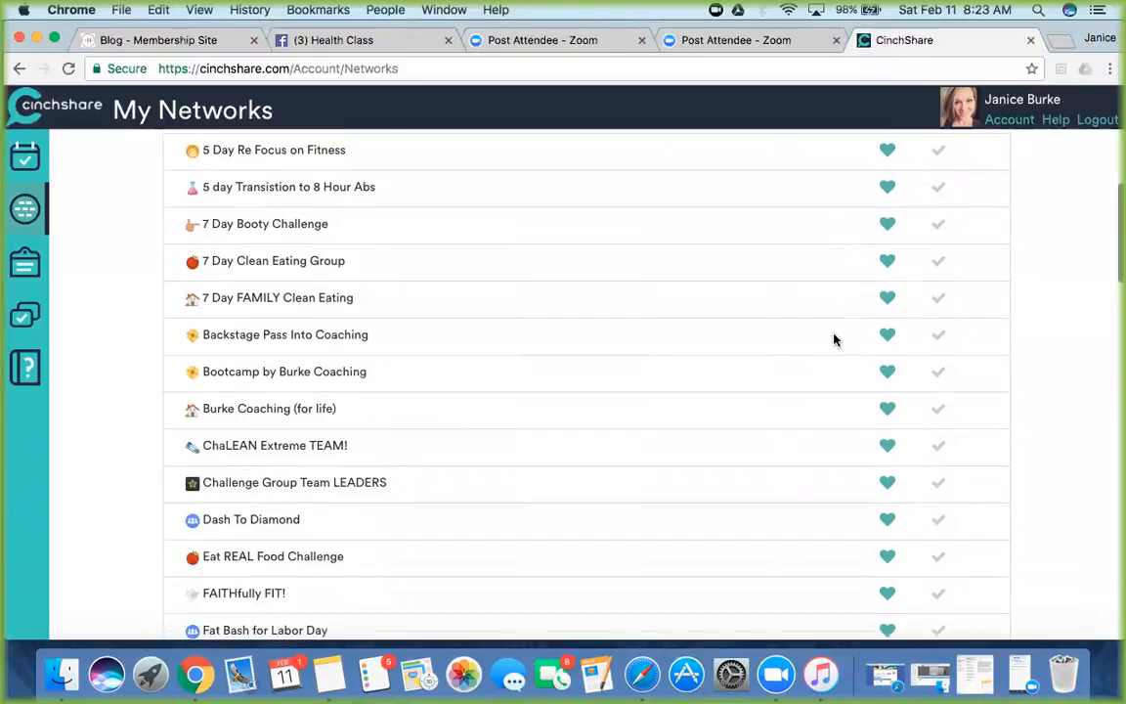
{"action": "scroll", "coordinate": [835, 339], "scroll_direction": "down", "scroll_amount": 2}
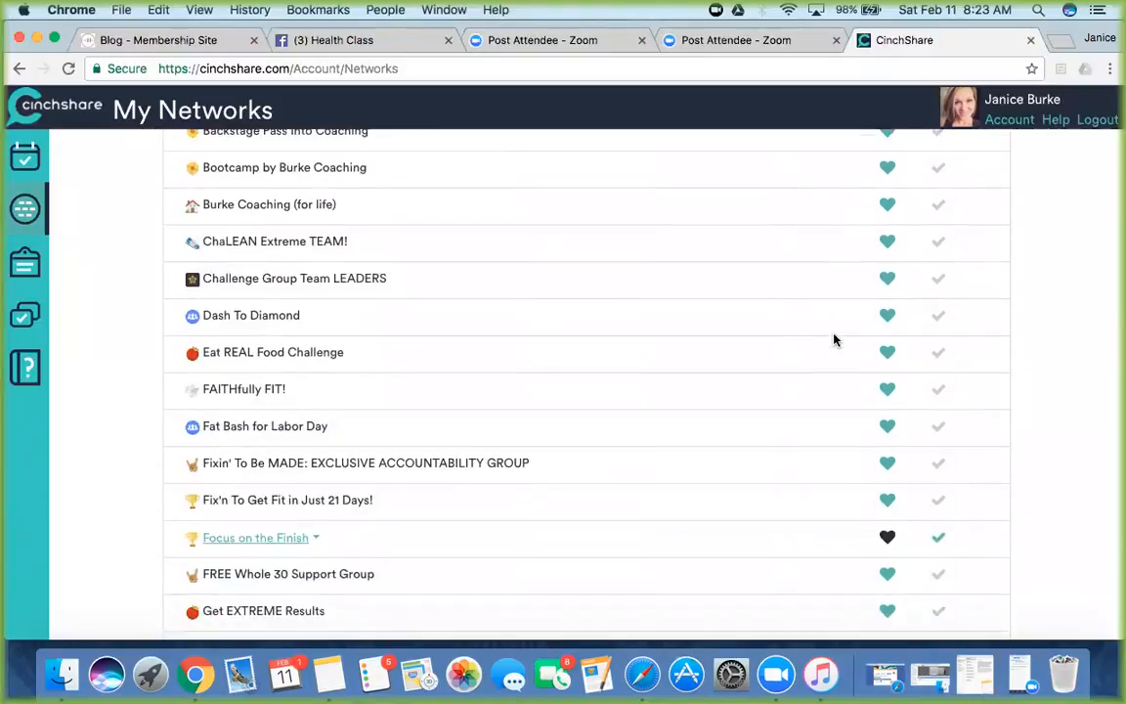
{"action": "scroll", "coordinate": [835, 339], "scroll_direction": "down", "scroll_amount": 2}
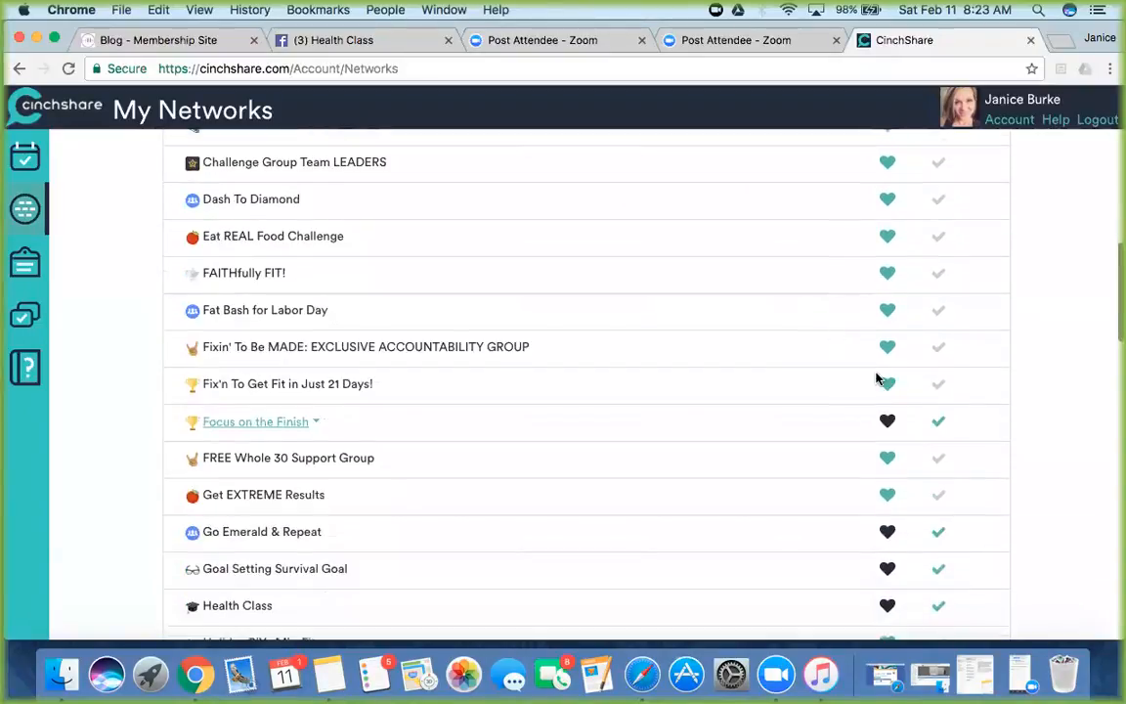
{"action": "scroll", "coordinate": [776, 459], "scroll_direction": "down", "scroll_amount": 3}
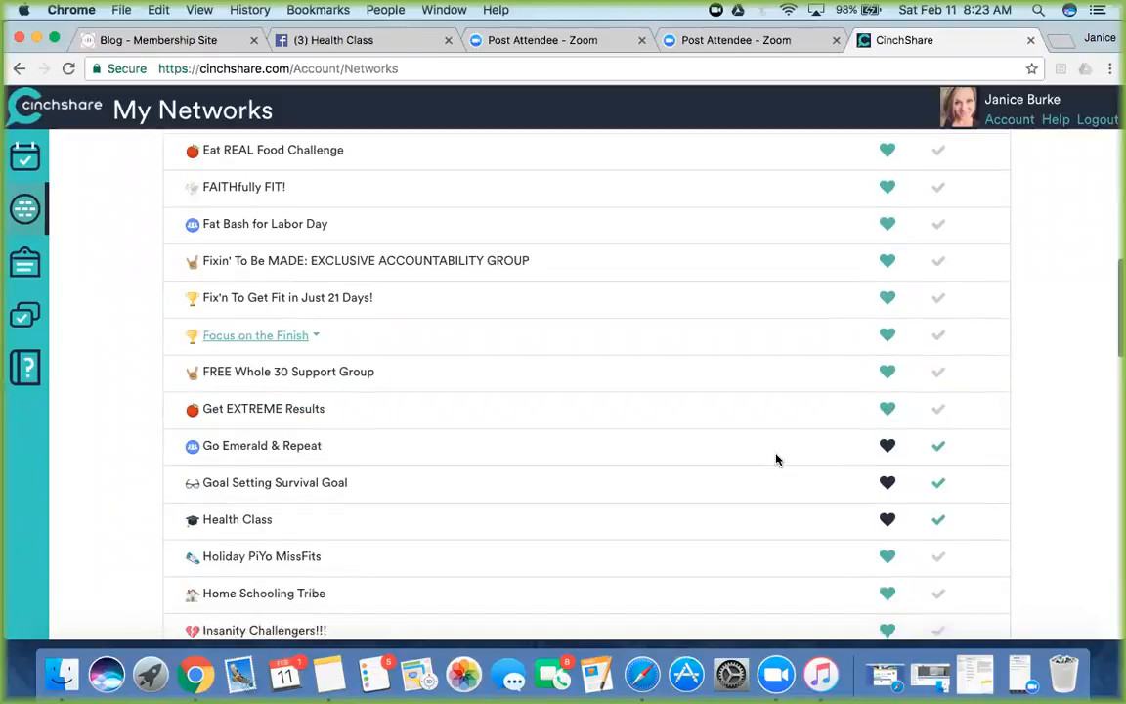
Step: Refresh the list of Facebook networks and open the My TextClips page
{"action": "scroll", "coordinate": [776, 459], "scroll_direction": "up", "scroll_amount": 15}
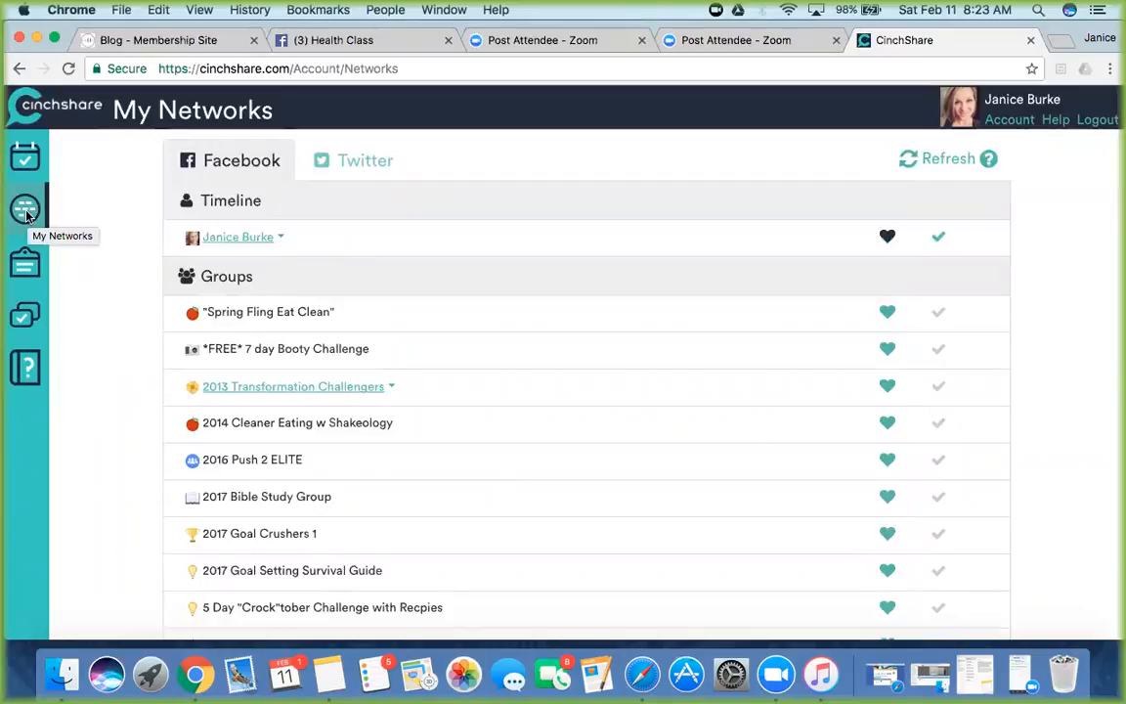
{"action": "left_click", "coordinate": [945, 162]}
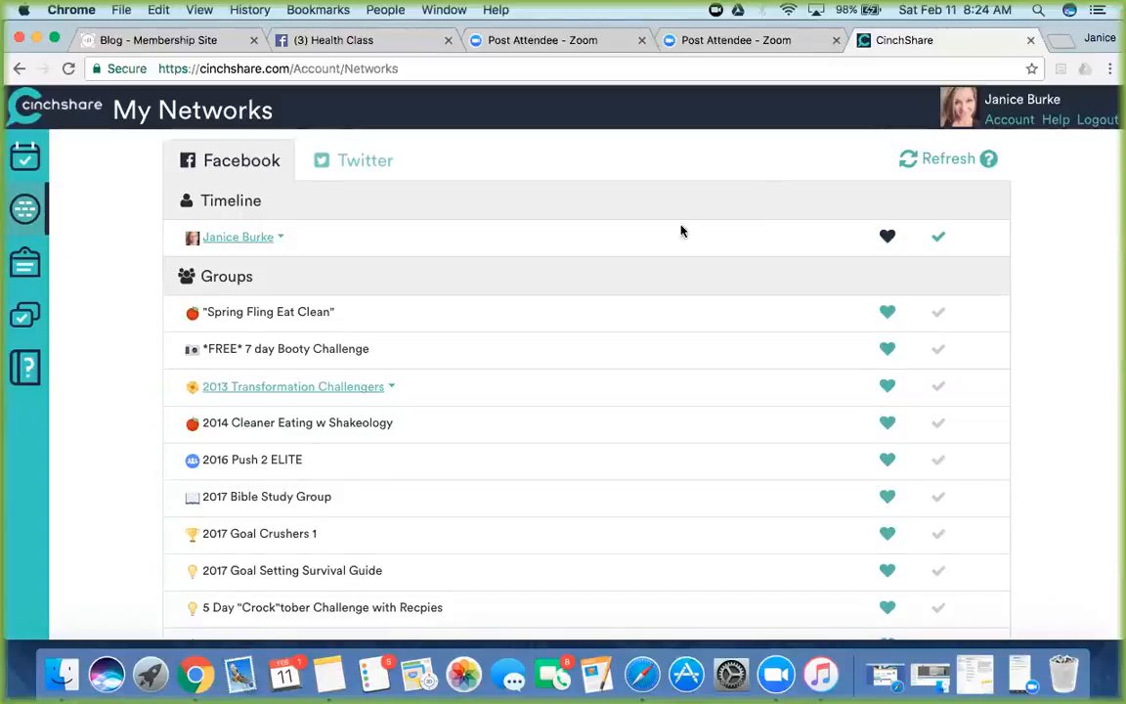
{"action": "left_click", "coordinate": [30, 278]}
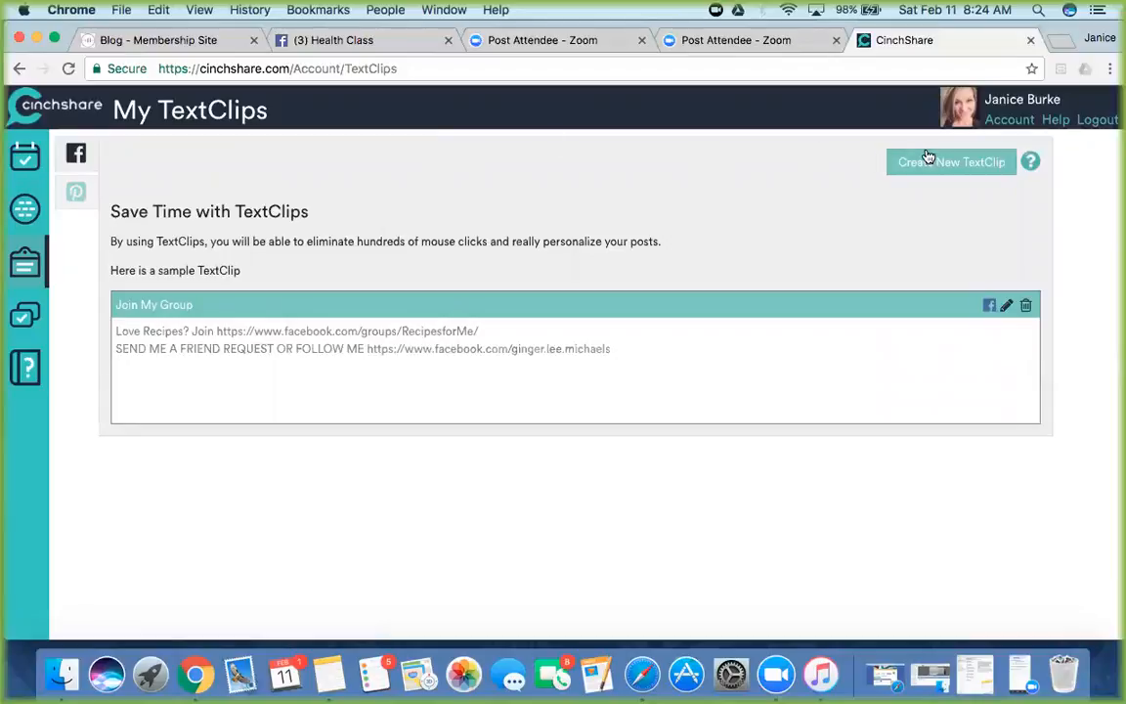
Step: Open Manage Posts and look through the pending scheduled posts with their dates and target networks
{"action": "left_click", "coordinate": [22, 317]}
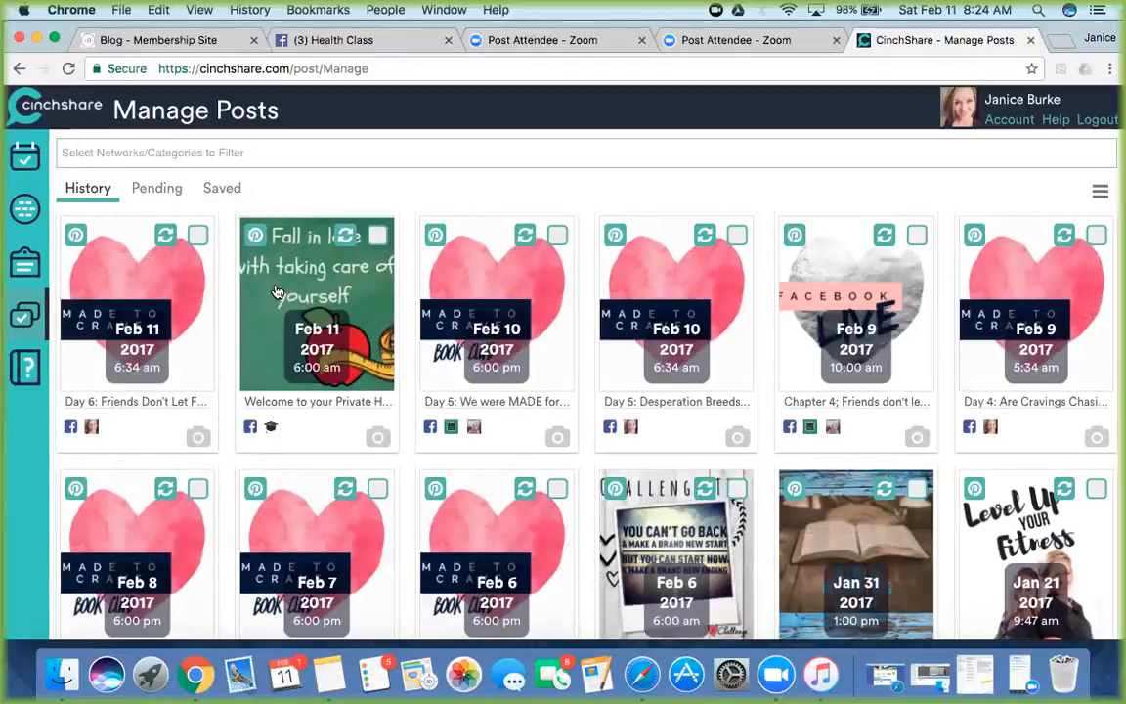
{"action": "left_click", "coordinate": [145, 199]}
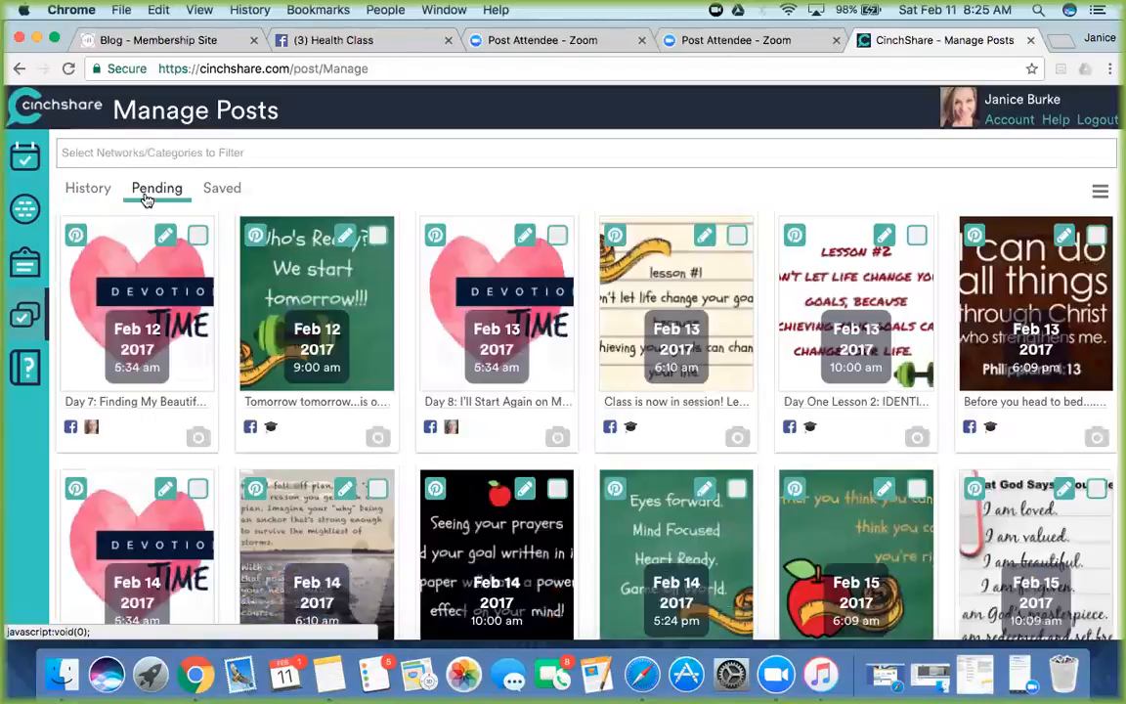
{"action": "scroll", "coordinate": [251, 397], "scroll_direction": "down", "scroll_amount": 3}
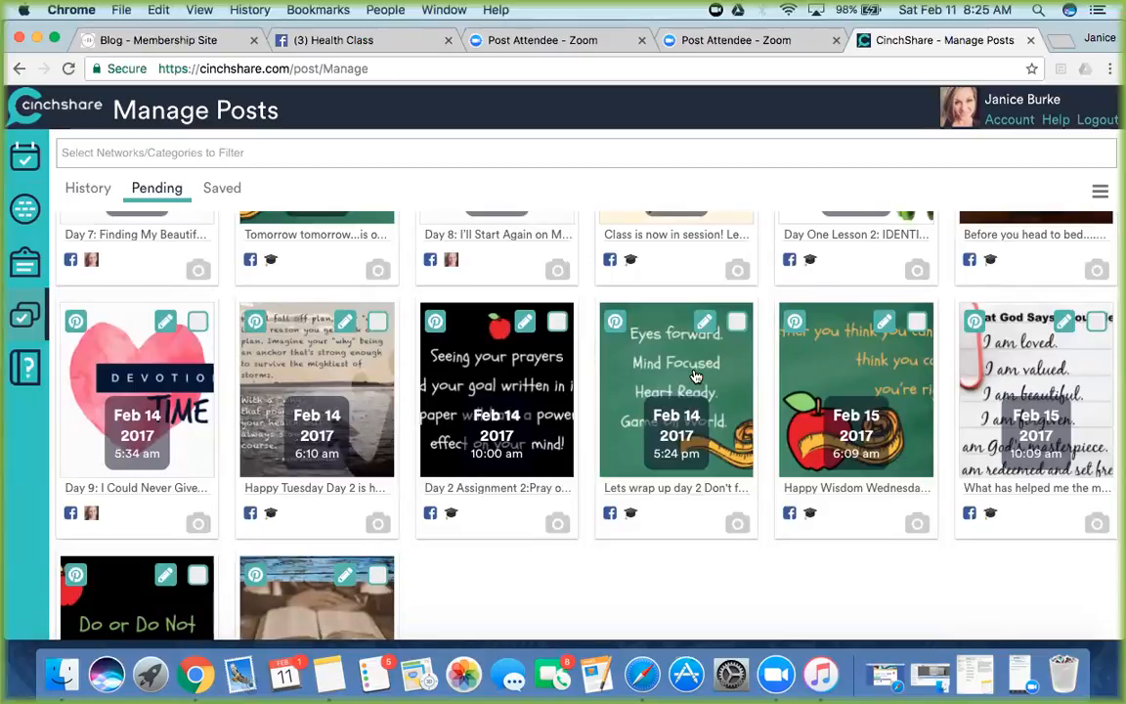
{"action": "scroll", "coordinate": [695, 375], "scroll_direction": "down", "scroll_amount": 3}
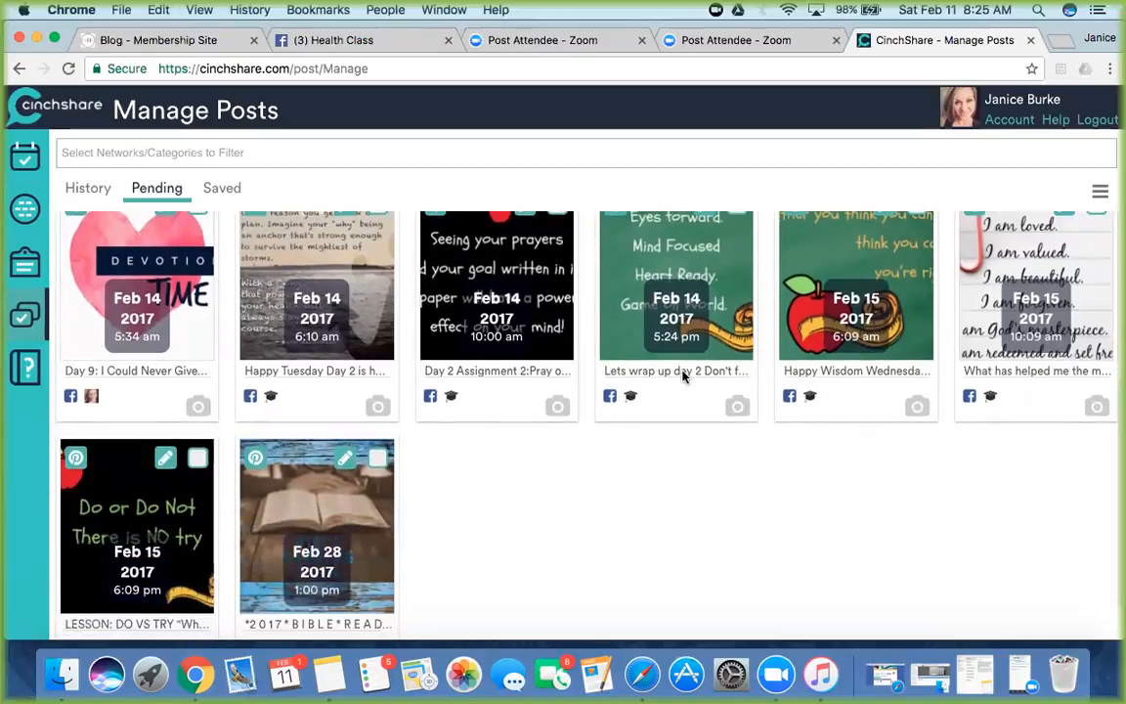
{"action": "scroll", "coordinate": [683, 376], "scroll_direction": "up", "scroll_amount": 2}
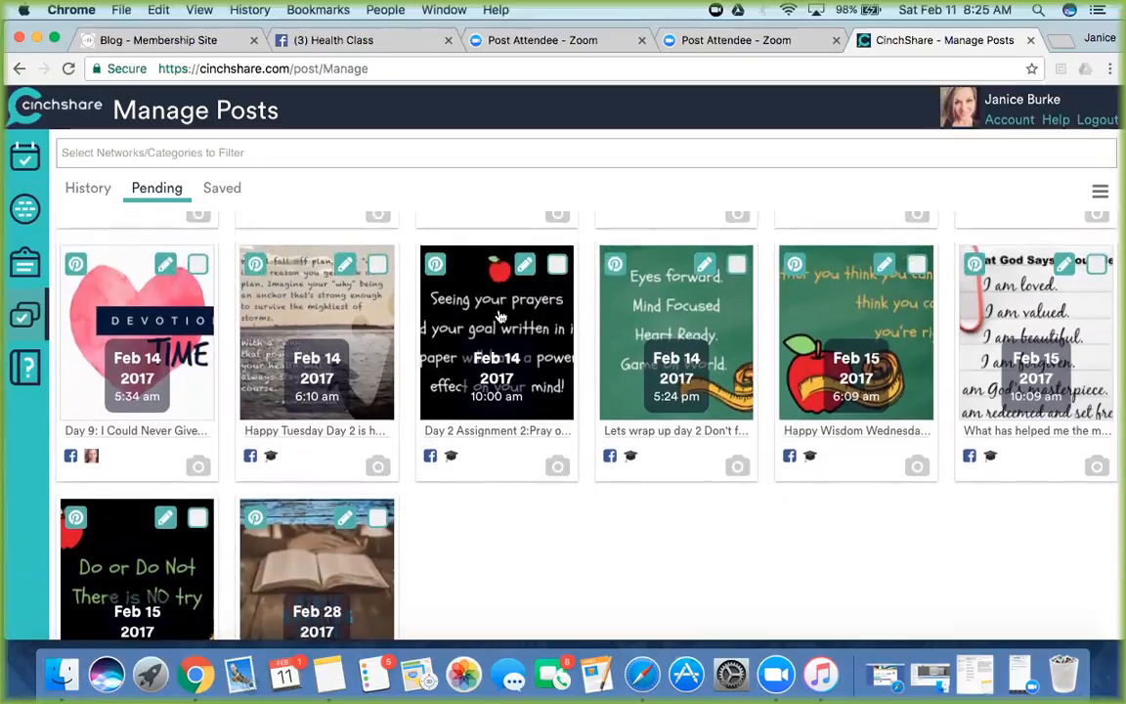
{"action": "scroll", "coordinate": [499, 316], "scroll_direction": "up", "scroll_amount": 4}
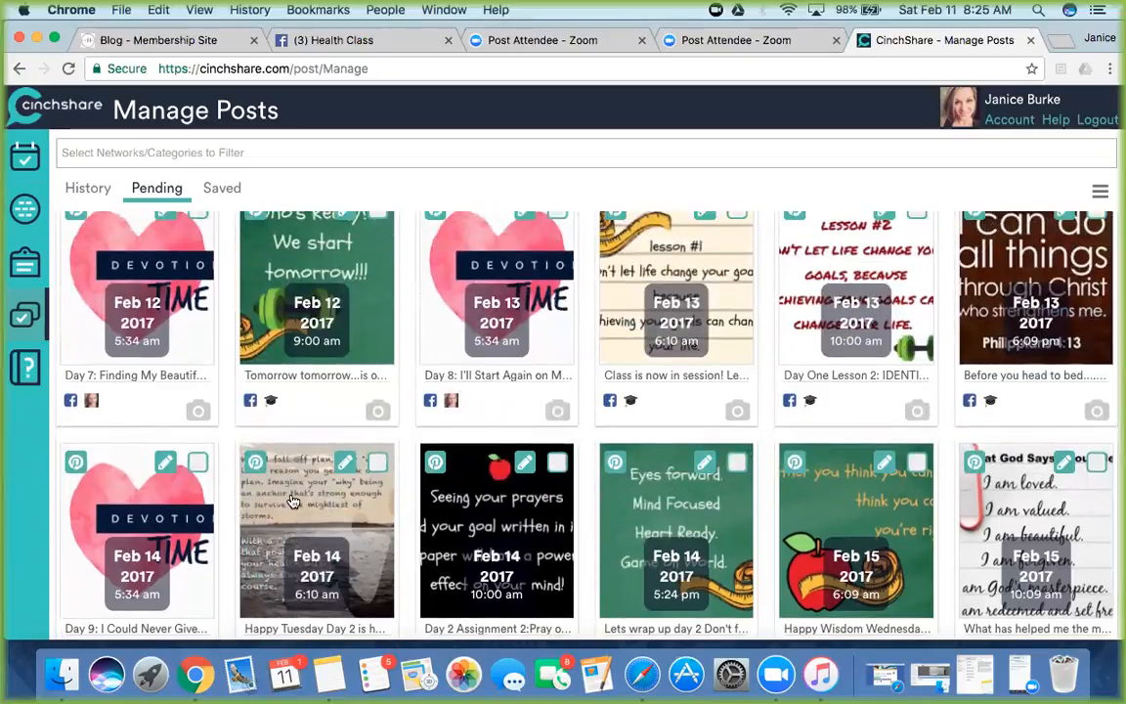
{"action": "scroll", "coordinate": [291, 501], "scroll_direction": "up", "scroll_amount": 1}
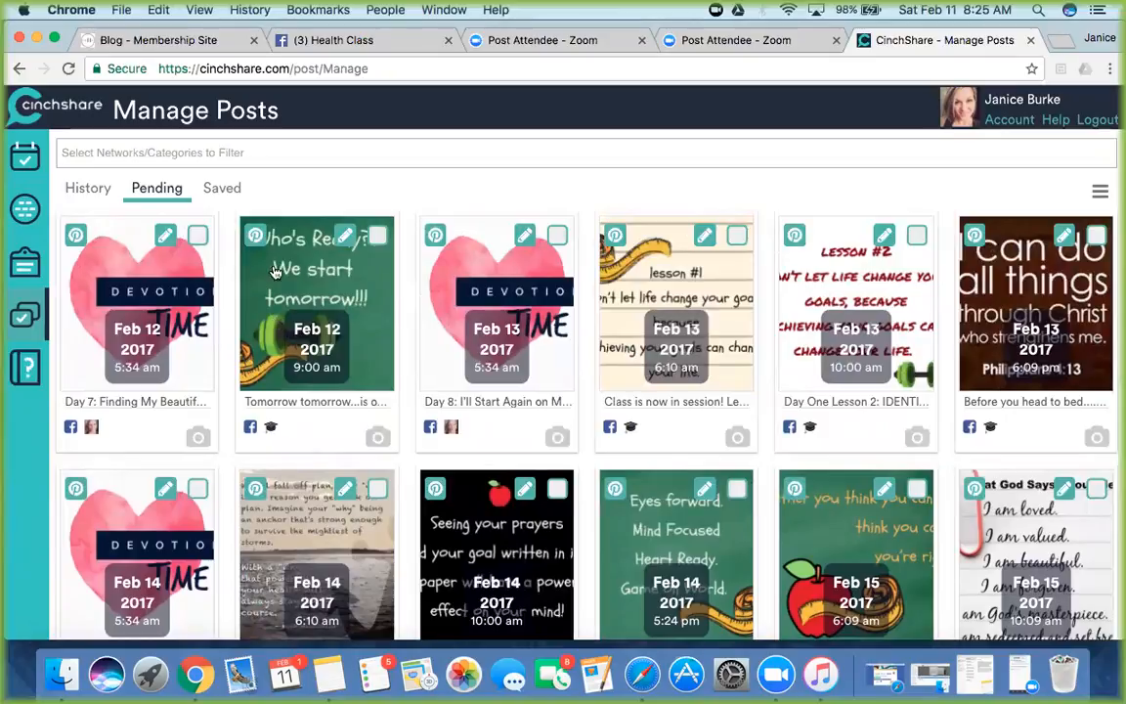
Step: View the saved posts and browse the history of already published posts back to mid-January 2017
{"action": "left_click", "coordinate": [222, 191]}
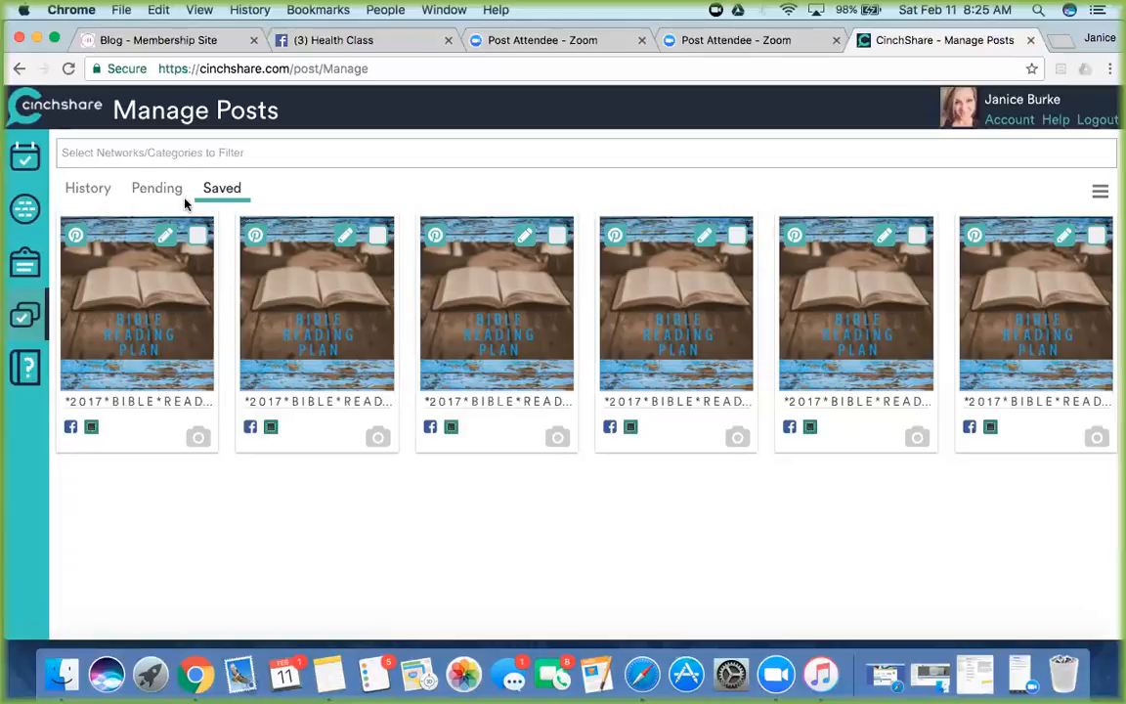
{"action": "left_click", "coordinate": [84, 190]}
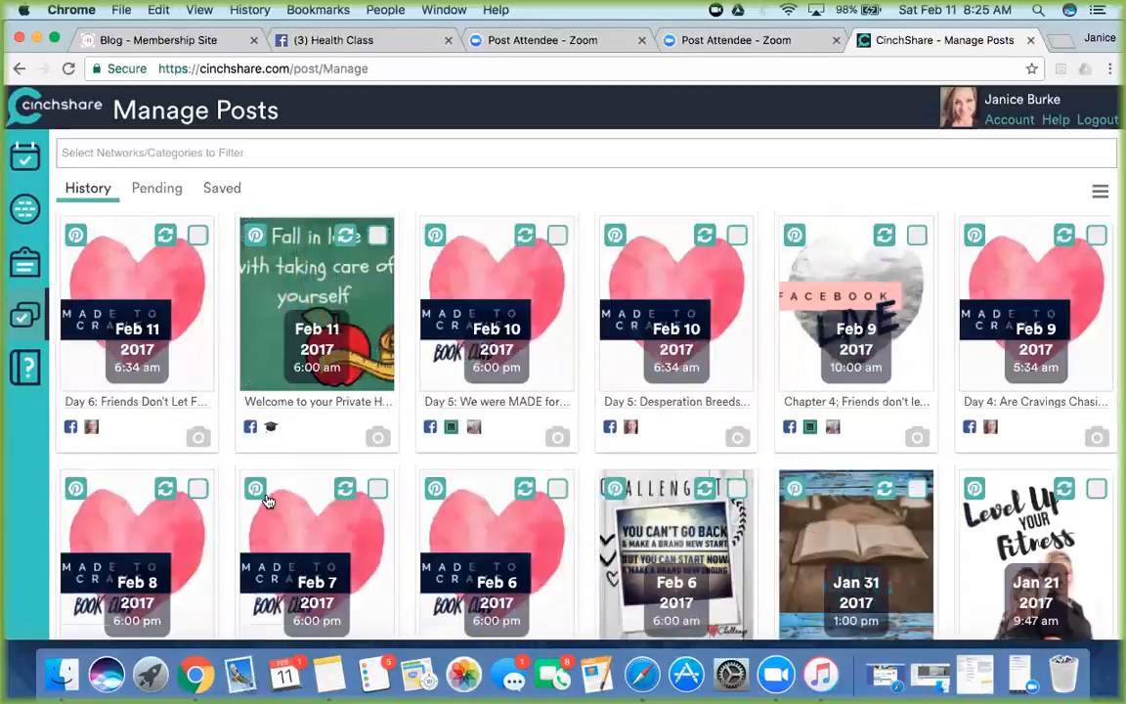
{"action": "scroll", "coordinate": [266, 504], "scroll_direction": "down", "scroll_amount": 5}
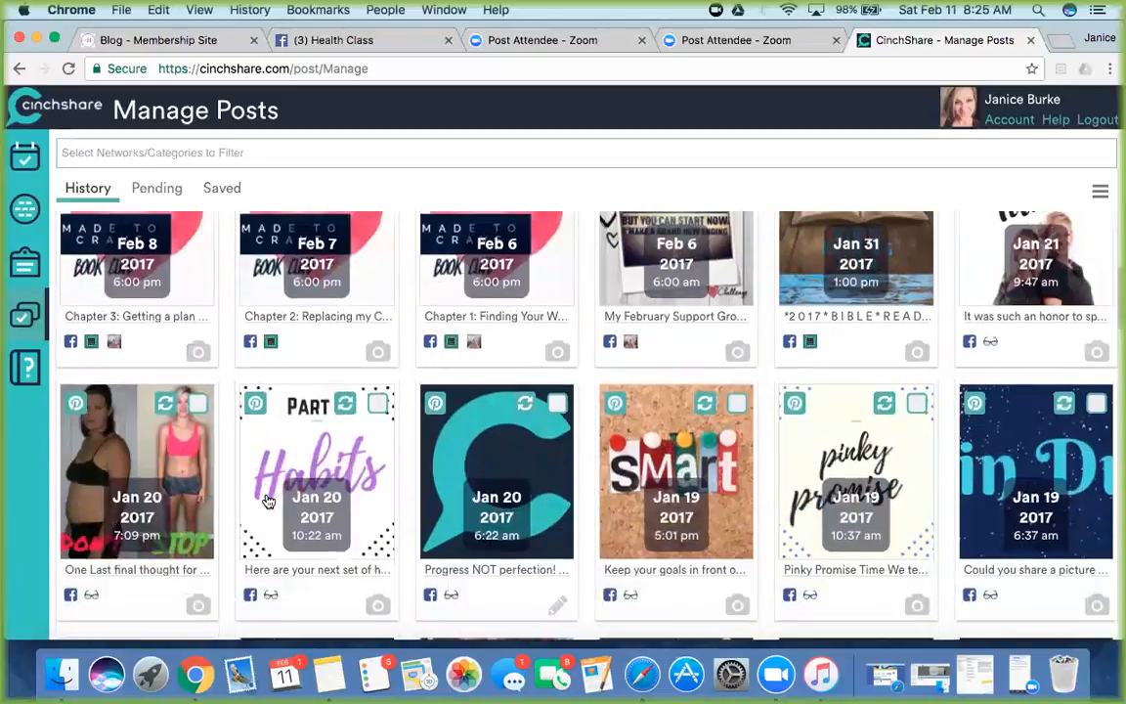
{"action": "scroll", "coordinate": [268, 502], "scroll_direction": "up", "scroll_amount": 5}
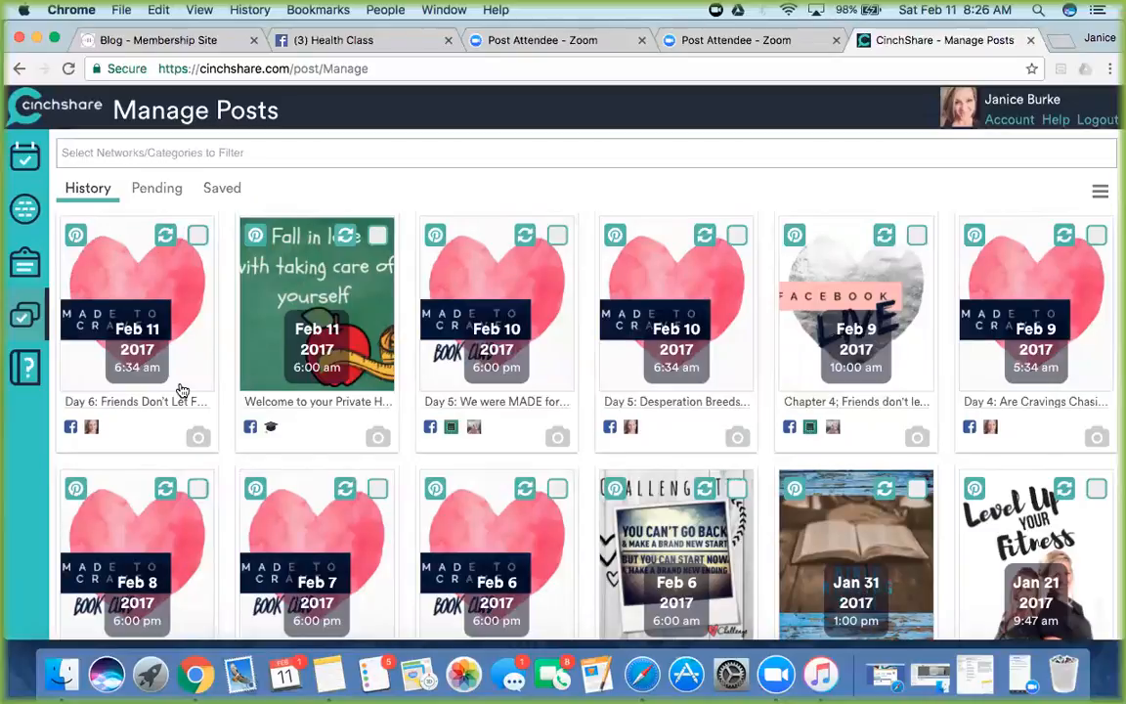
{"action": "scroll", "coordinate": [181, 391], "scroll_direction": "down", "scroll_amount": 8}
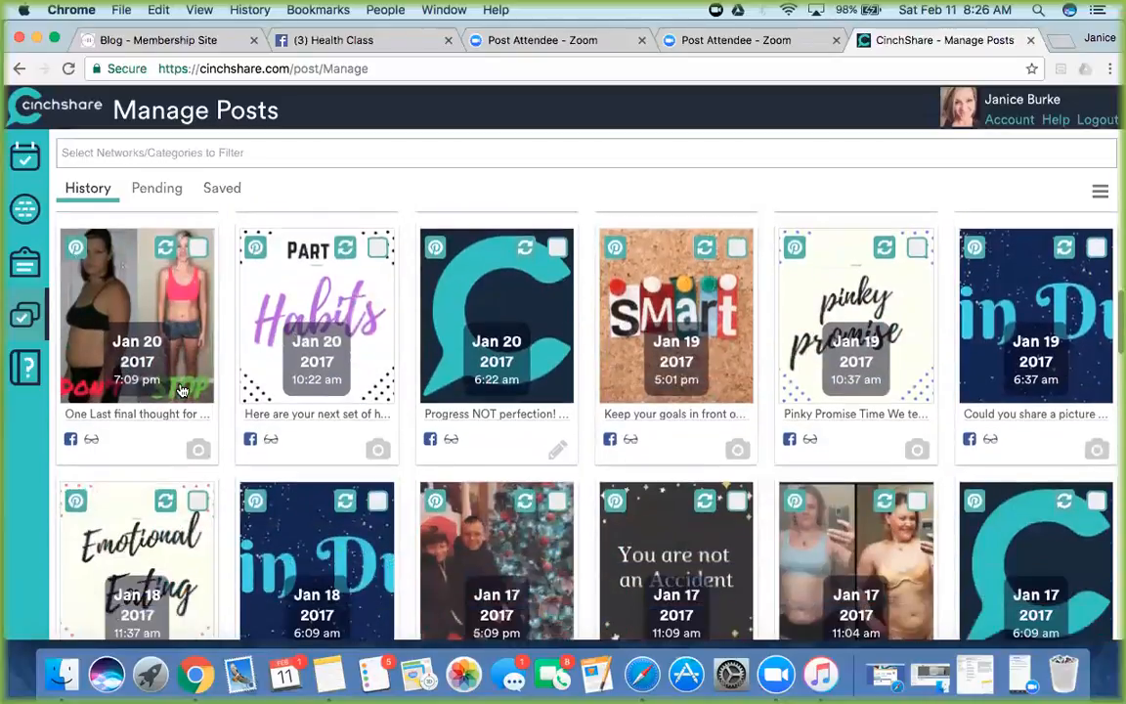
{"action": "scroll", "coordinate": [182, 391], "scroll_direction": "down", "scroll_amount": 3}
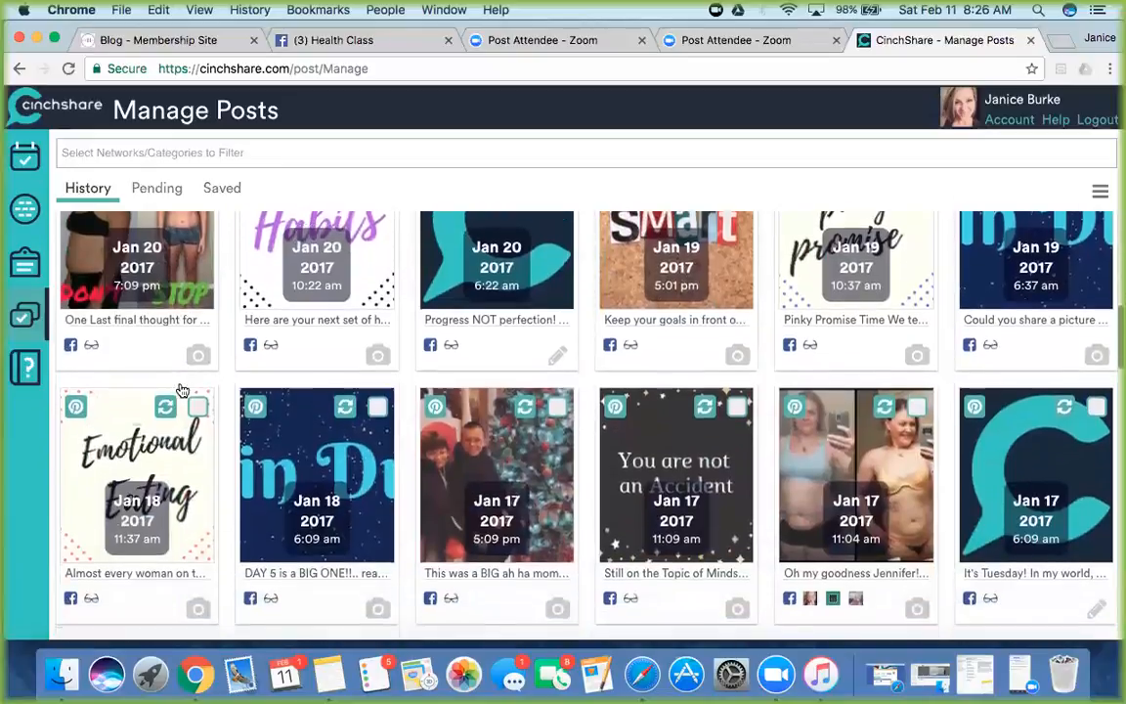
Step: Preview the two published posts from February 11, 2017 in the history, checking their networks and messages
{"action": "scroll", "coordinate": [182, 391], "scroll_direction": "down", "scroll_amount": 3}
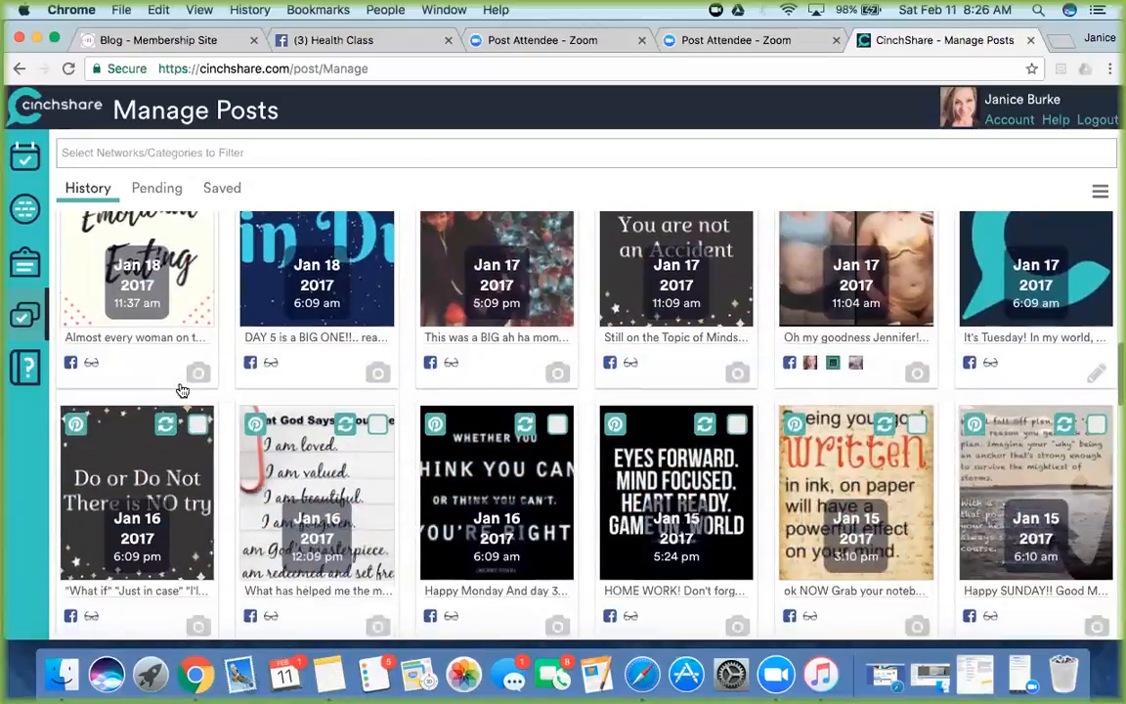
{"action": "scroll", "coordinate": [182, 391], "scroll_direction": "up", "scroll_amount": 15}
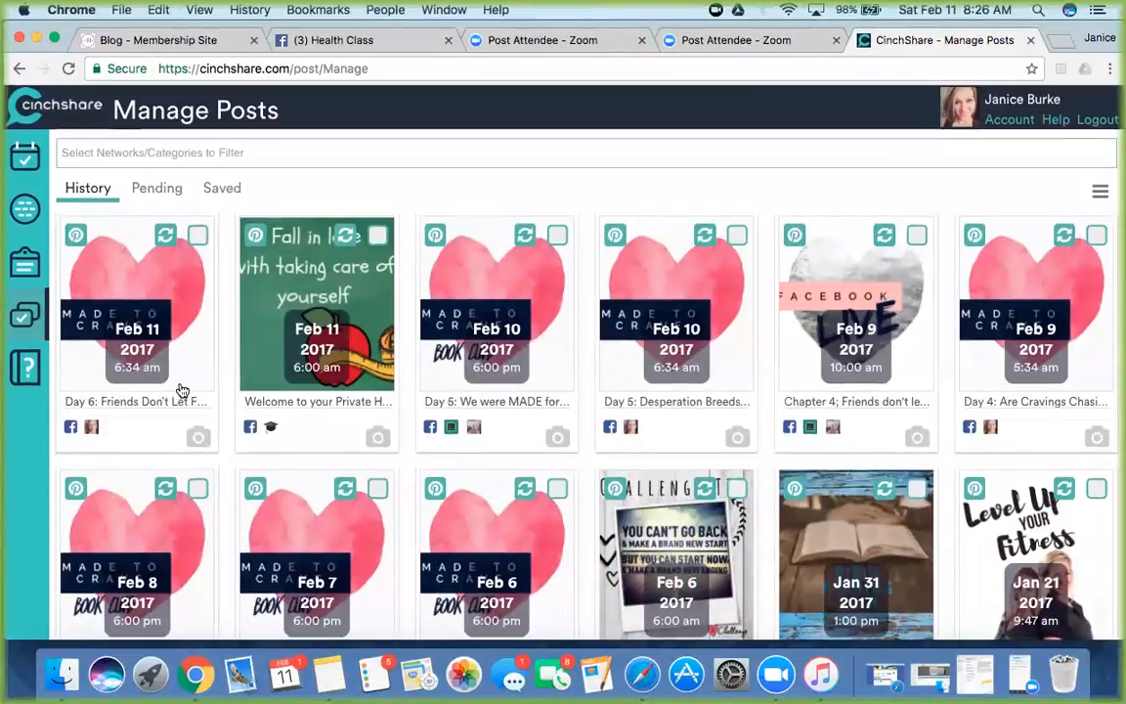
{"action": "left_click", "coordinate": [154, 316]}
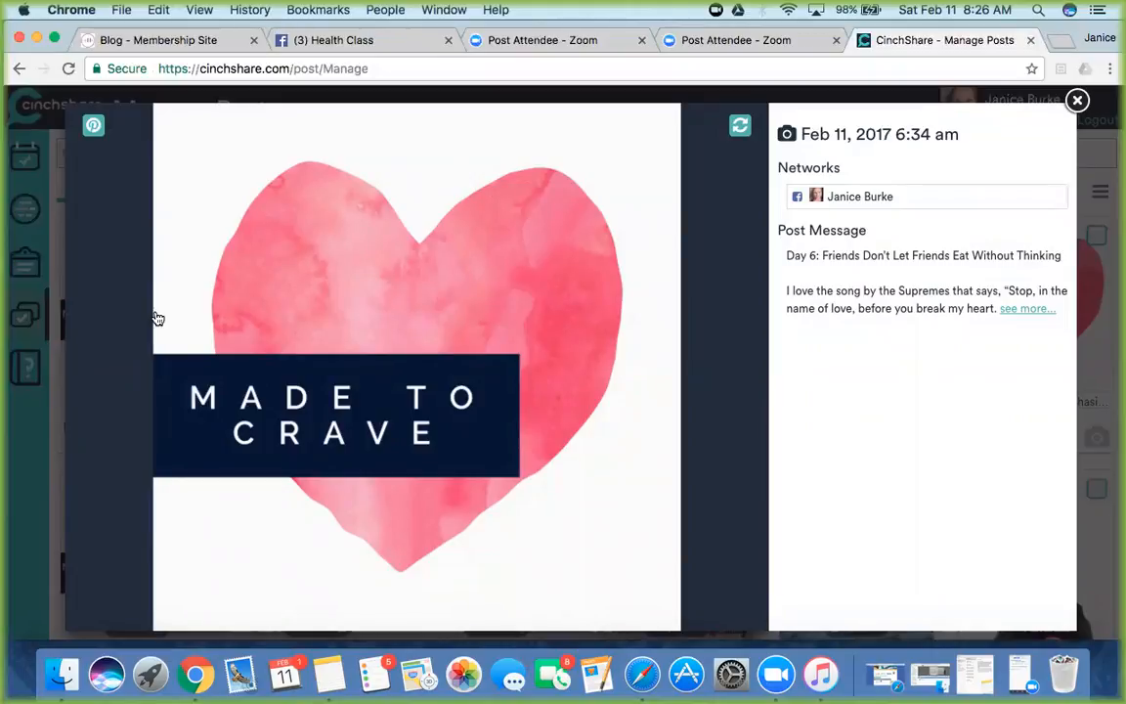
{"action": "left_click", "coordinate": [970, 87]}
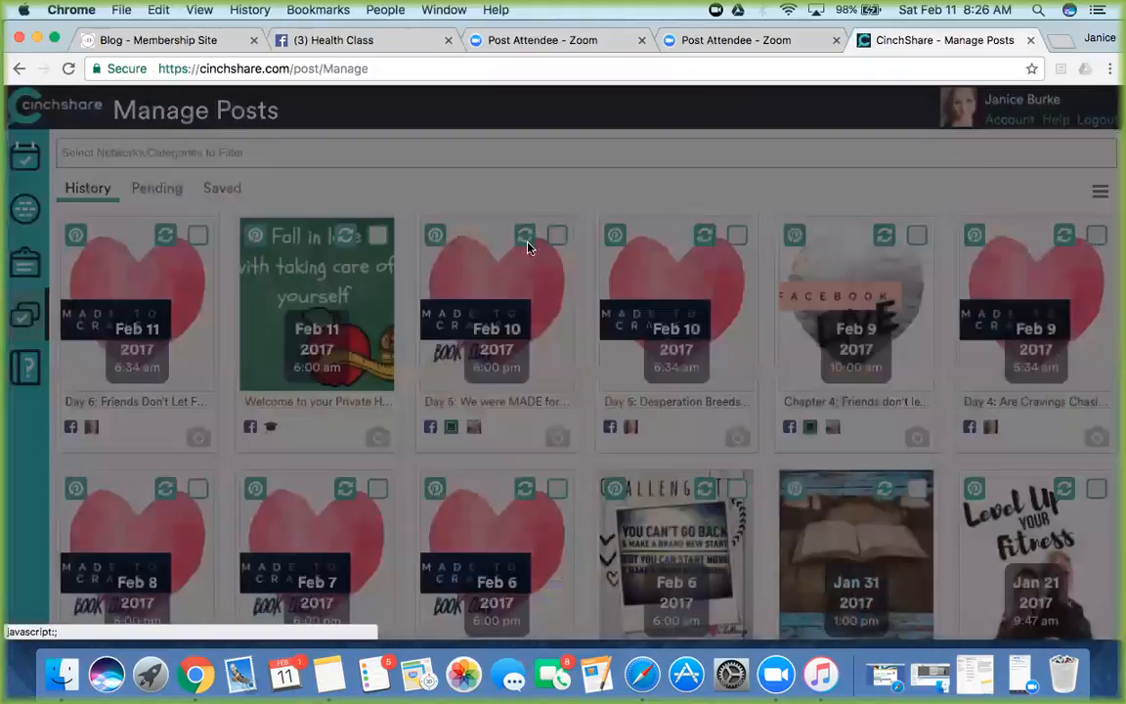
{"action": "left_click", "coordinate": [347, 308]}
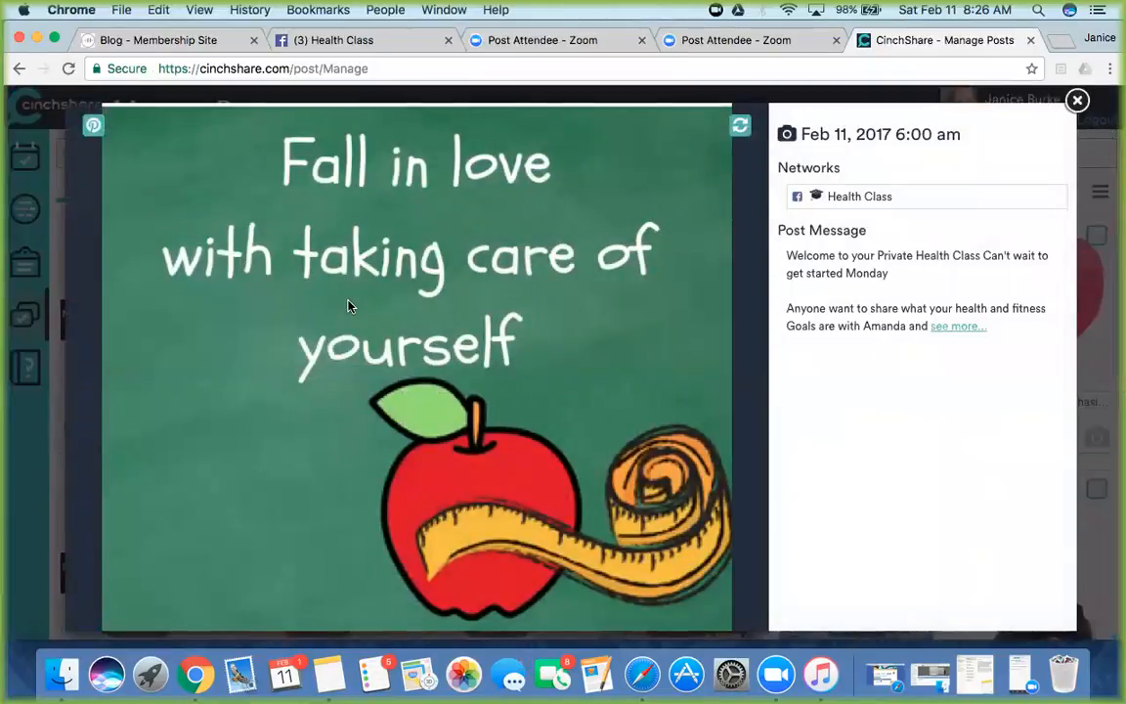
{"action": "left_click", "coordinate": [1077, 102]}
Step: Look through the pending posts and preview the Health Class lesson scheduled for February 15, 2017 at 6:09 pm
{"action": "left_click", "coordinate": [161, 196]}
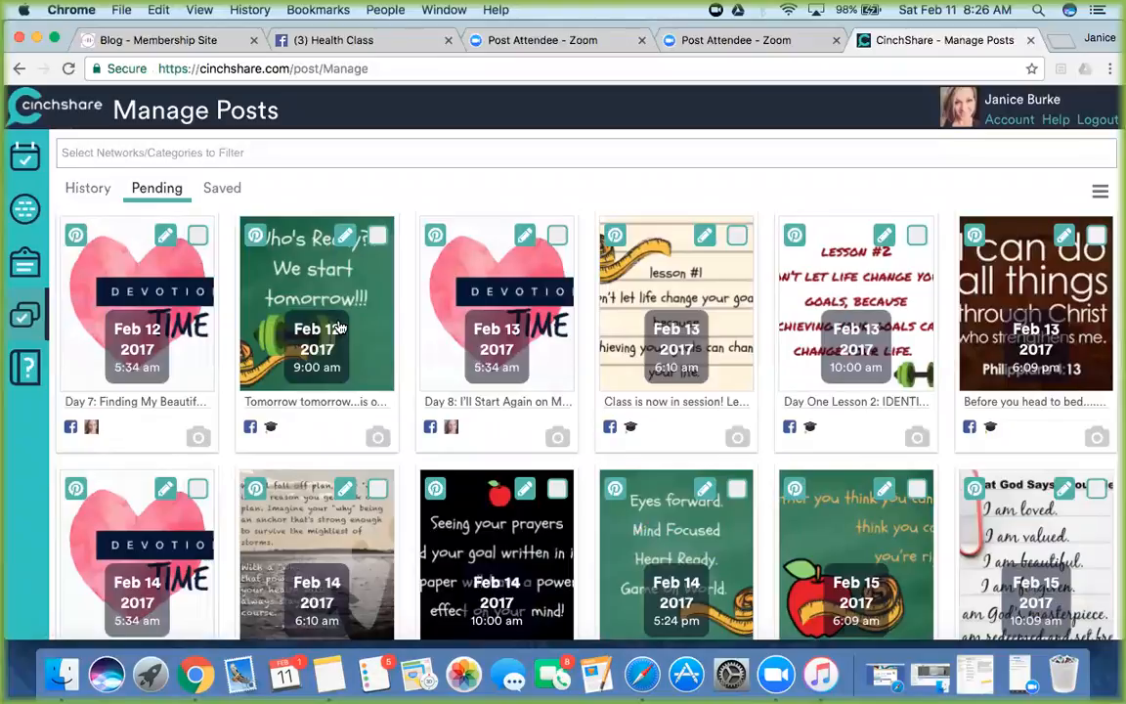
{"action": "scroll", "coordinate": [340, 326], "scroll_direction": "down", "scroll_amount": 1}
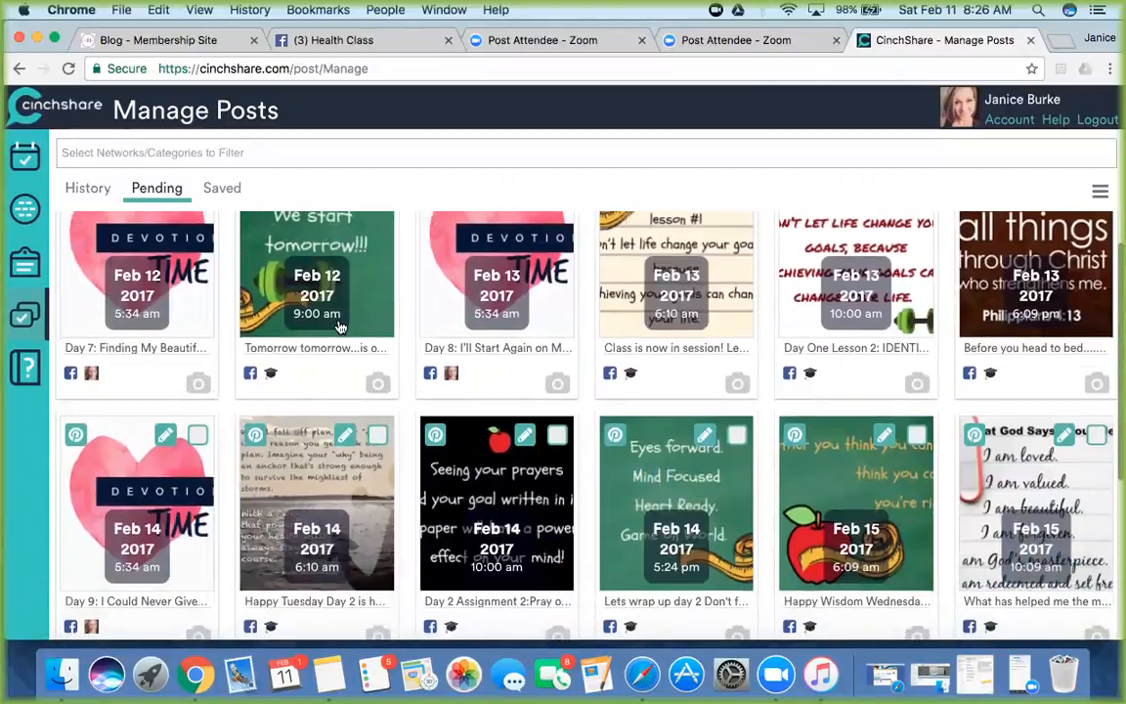
{"action": "scroll", "coordinate": [340, 326], "scroll_direction": "up", "scroll_amount": 1}
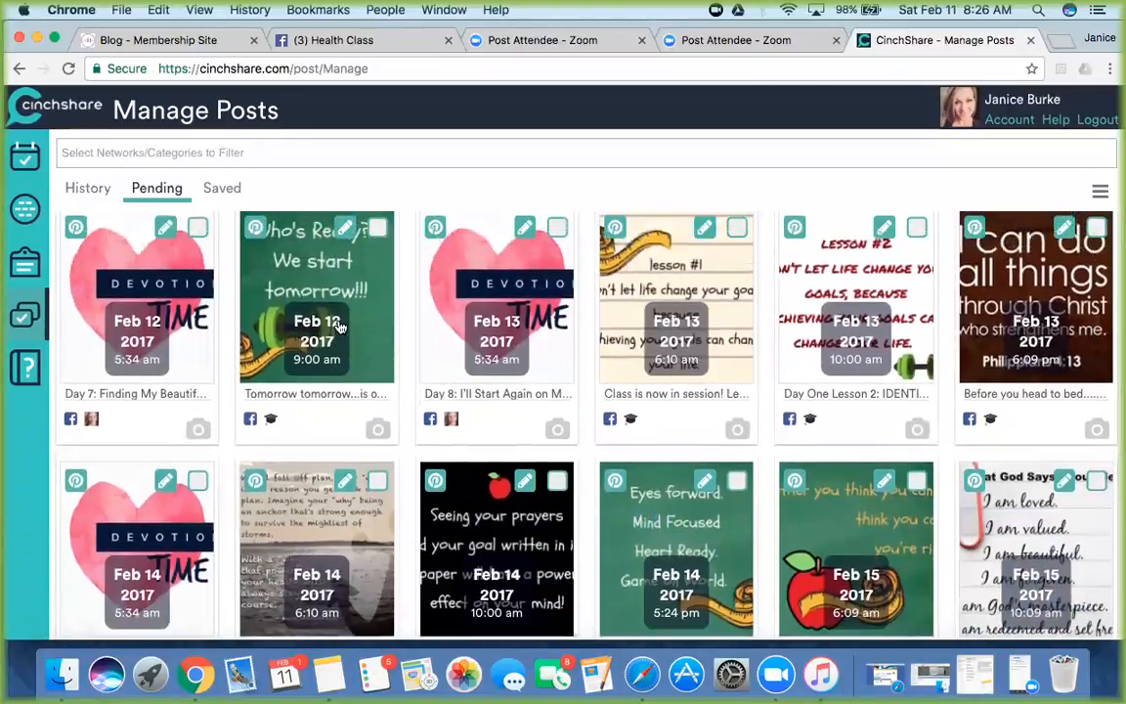
{"action": "scroll", "coordinate": [339, 326], "scroll_direction": "down", "scroll_amount": 1}
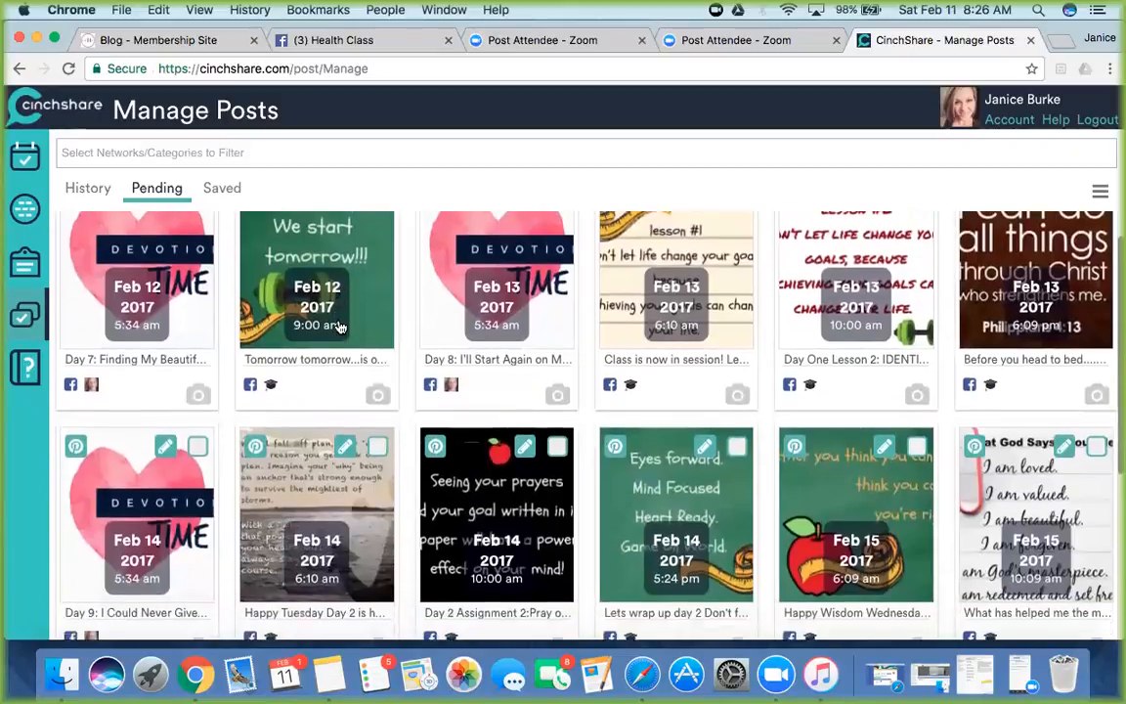
{"action": "scroll", "coordinate": [339, 326], "scroll_direction": "down", "scroll_amount": 4}
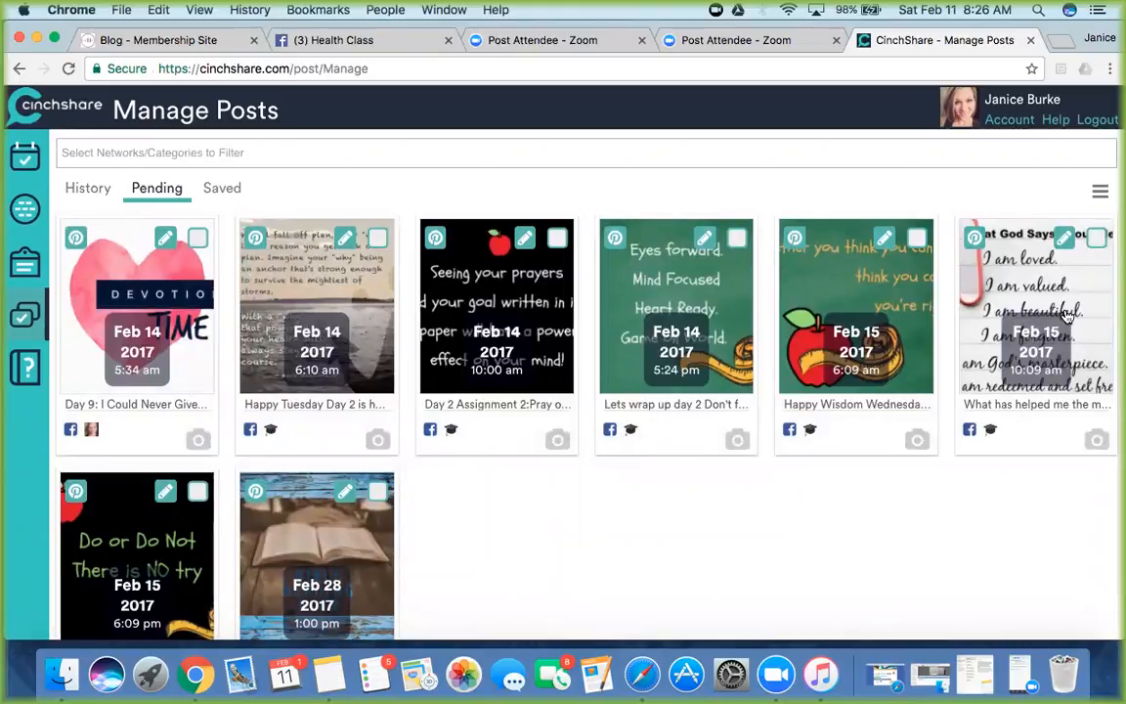
{"action": "scroll", "coordinate": [1065, 314], "scroll_direction": "down", "scroll_amount": 2}
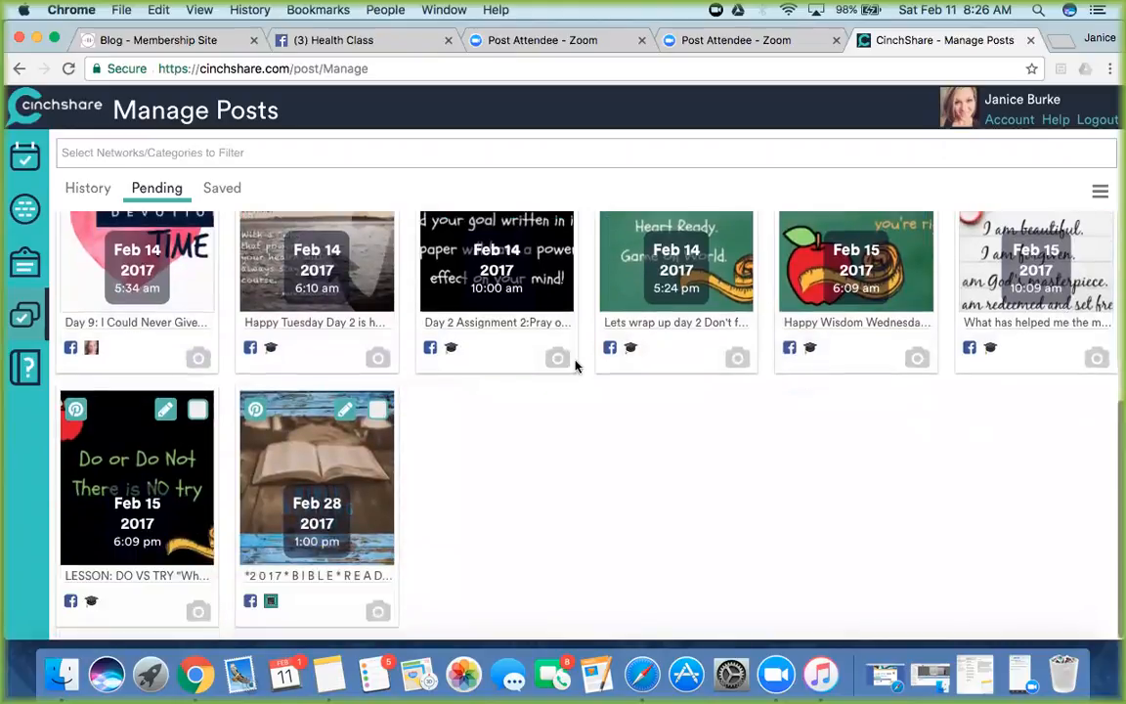
{"action": "left_click", "coordinate": [142, 487]}
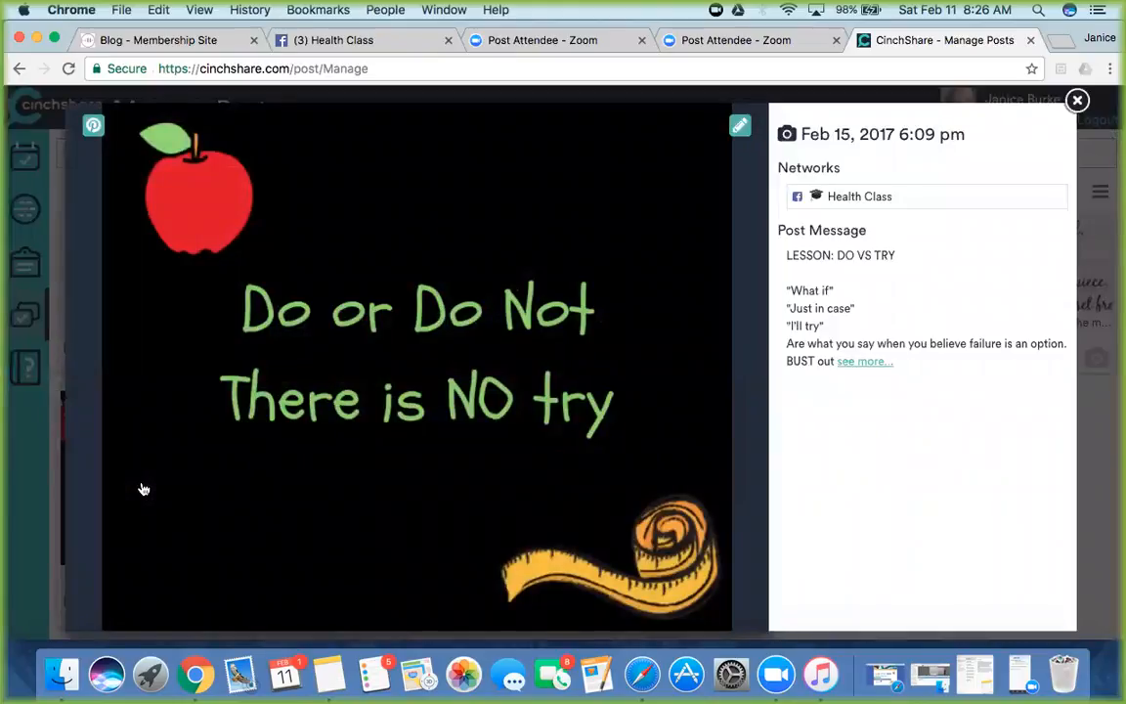
{"action": "left_click", "coordinate": [1078, 102]}
Step: Reuse the January 16, 2017 12:09 pm post "What has helped me the most" from the history as a new draft
{"action": "scroll", "coordinate": [602, 340], "scroll_direction": "up", "scroll_amount": 3}
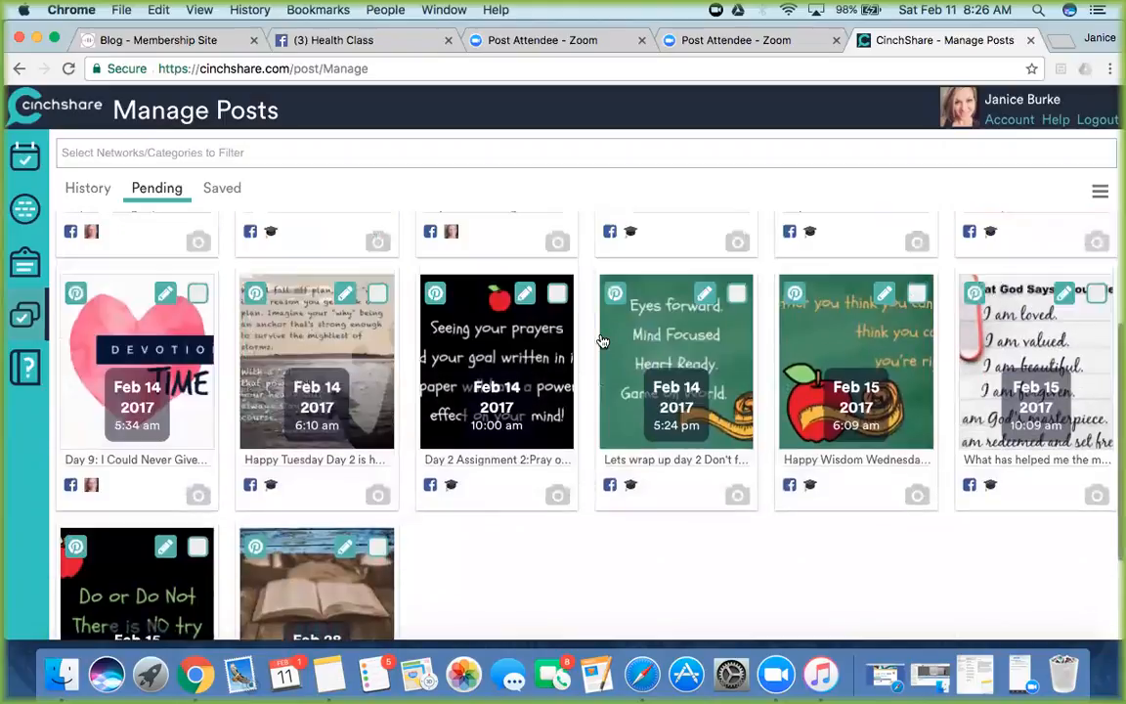
{"action": "scroll", "coordinate": [602, 340], "scroll_direction": "up", "scroll_amount": 3}
{"action": "left_click", "coordinate": [90, 189]}
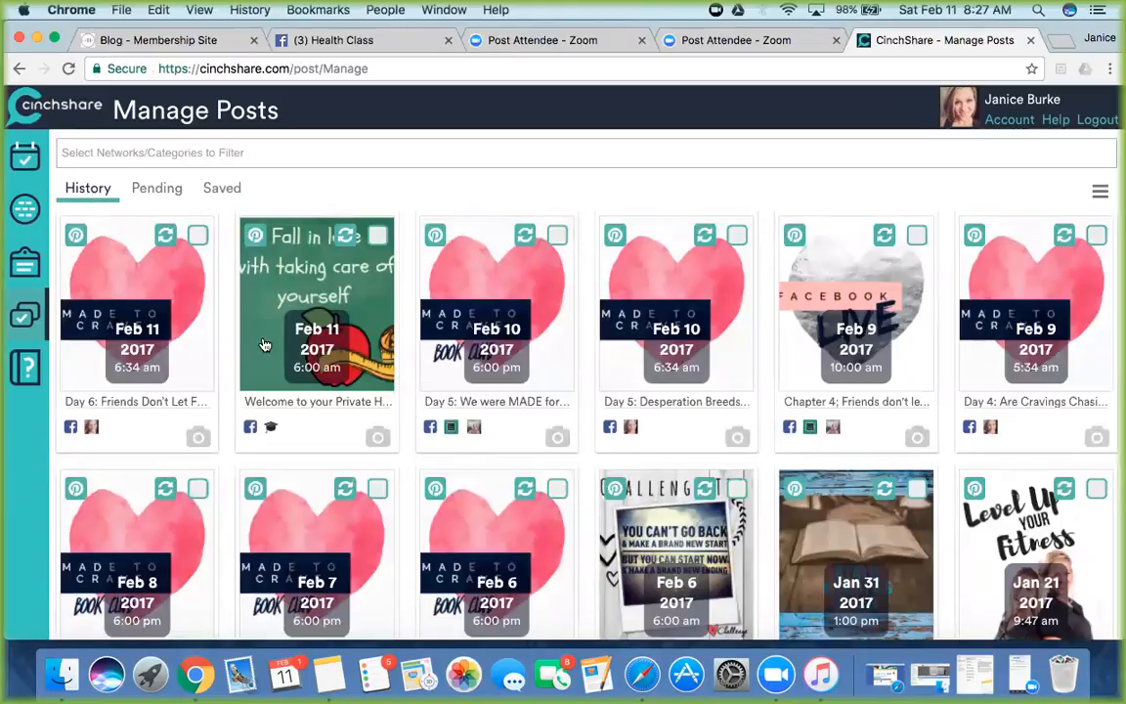
{"action": "scroll", "coordinate": [264, 344], "scroll_direction": "down", "scroll_amount": 3}
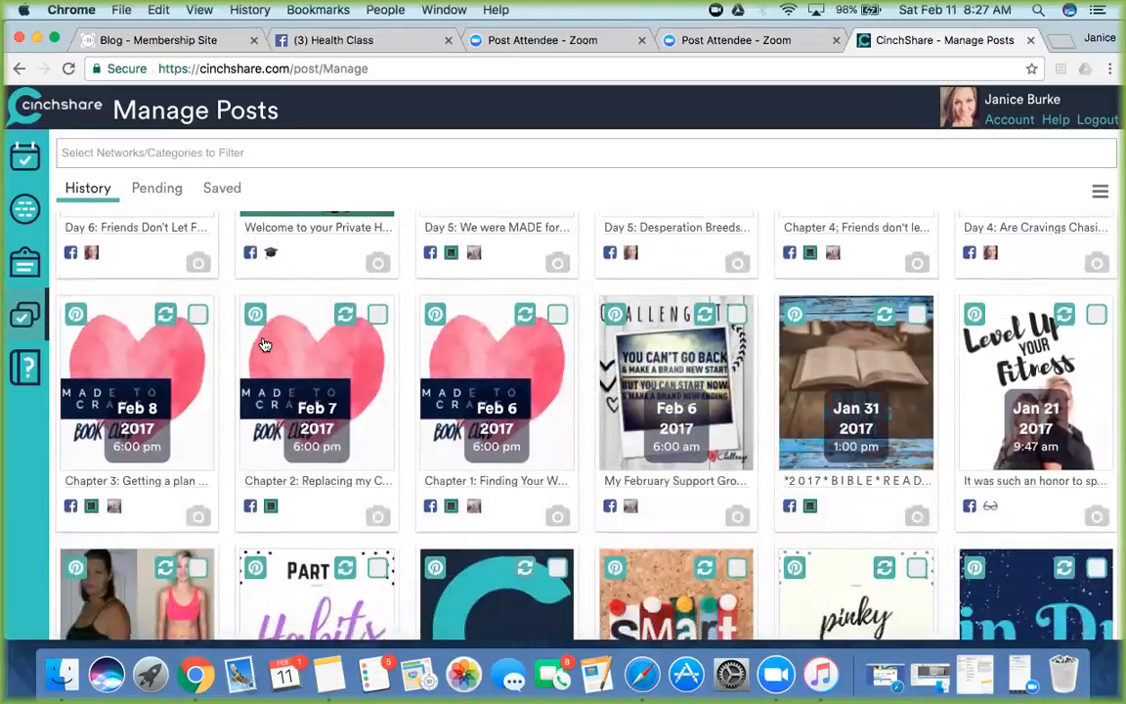
{"action": "scroll", "coordinate": [264, 344], "scroll_direction": "down", "scroll_amount": 4}
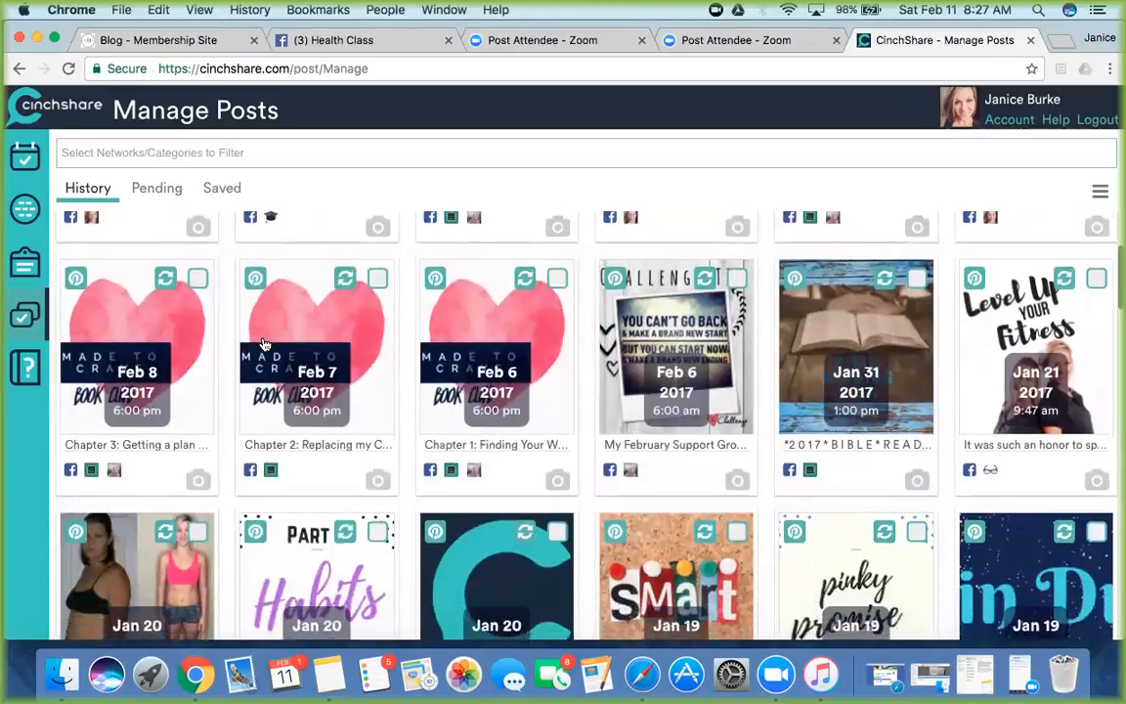
{"action": "scroll", "coordinate": [264, 344], "scroll_direction": "down", "scroll_amount": 5}
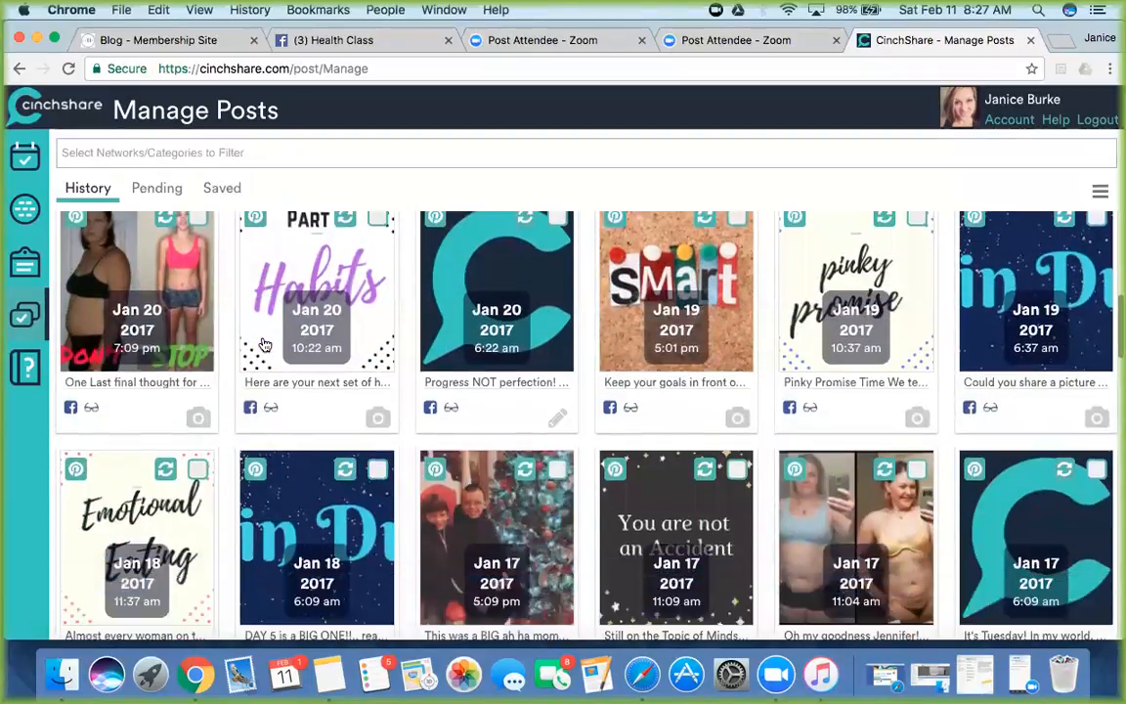
{"action": "scroll", "coordinate": [264, 344], "scroll_direction": "down", "scroll_amount": 3}
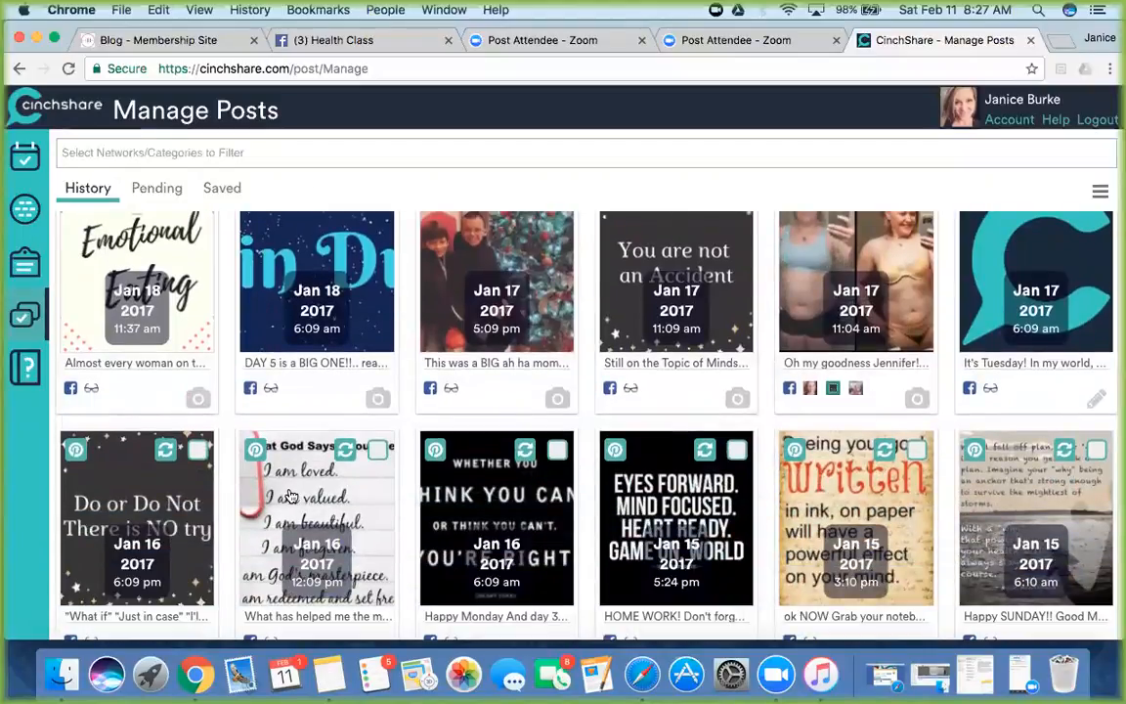
{"action": "scroll", "coordinate": [290, 496], "scroll_direction": "down", "scroll_amount": 1}
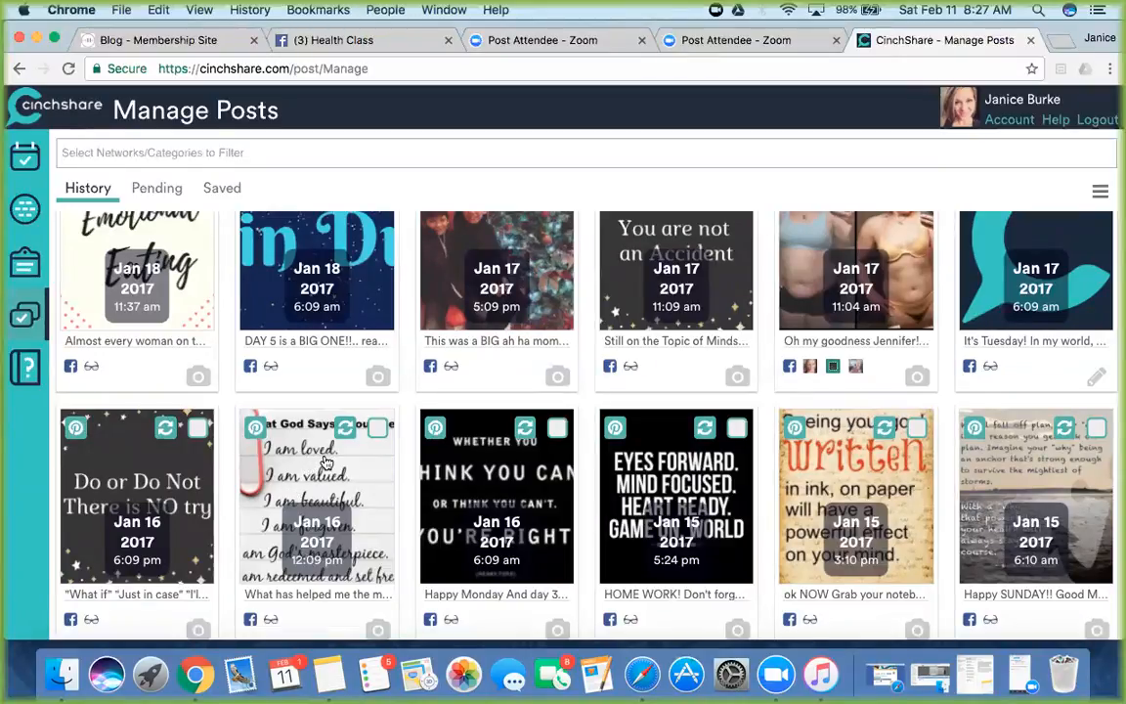
{"action": "left_click", "coordinate": [342, 431]}
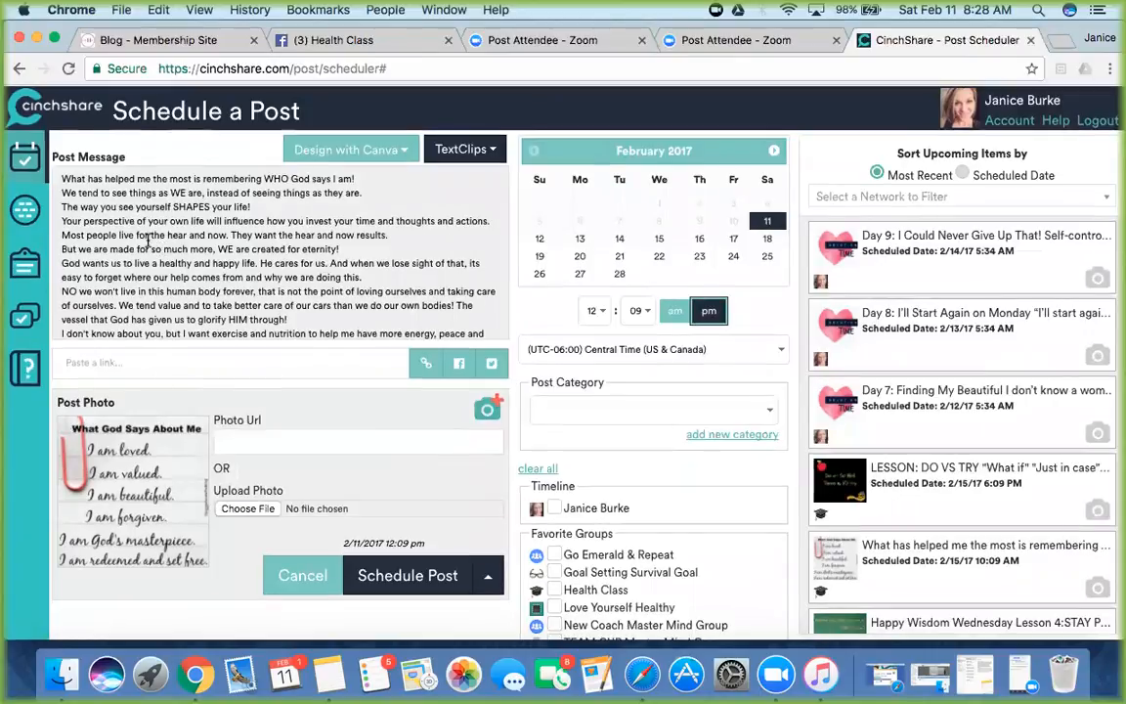
Step: Try adding "Day 5" at the start of the reused post's message, and cancel the draft without scheduling it
{"action": "left_click", "coordinate": [63, 177]}
{"action": "type", "text": "Day 5"}
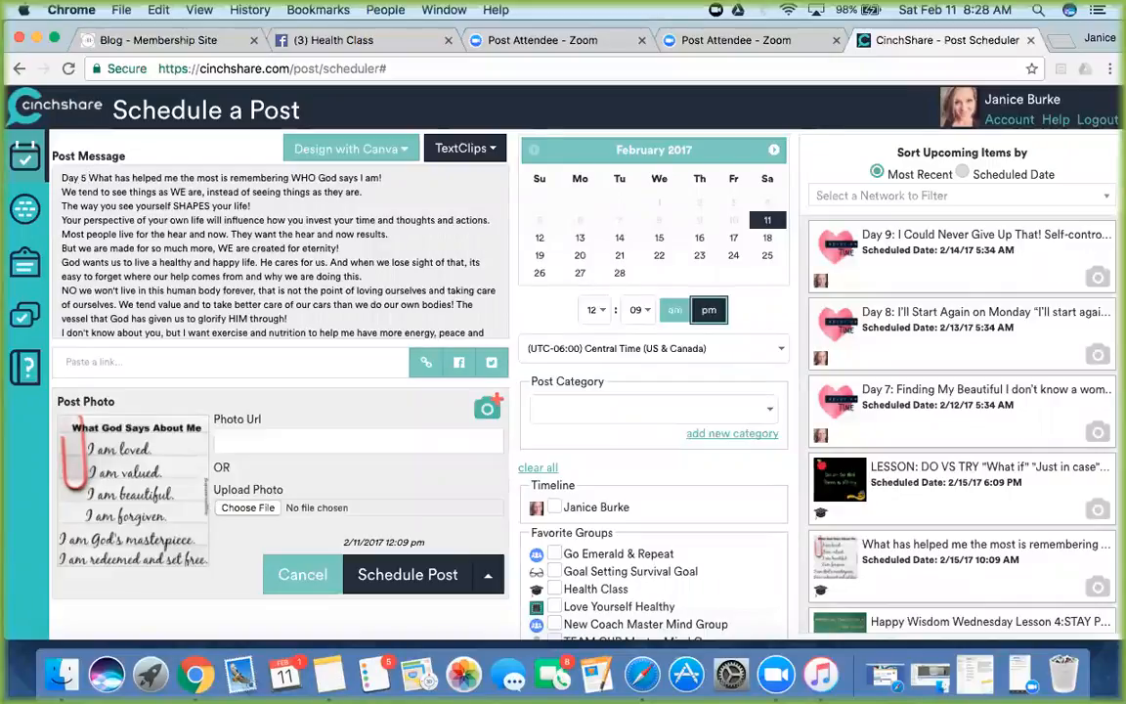
{"action": "key", "text": "BackSpace"}
{"action": "key", "text": "BackSpace"}
{"action": "key", "text": "BackSpace"}
{"action": "key", "text": "BackSpace"}
{"action": "key", "text": "BackSpace"}
{"action": "key", "text": "BackSpace"}
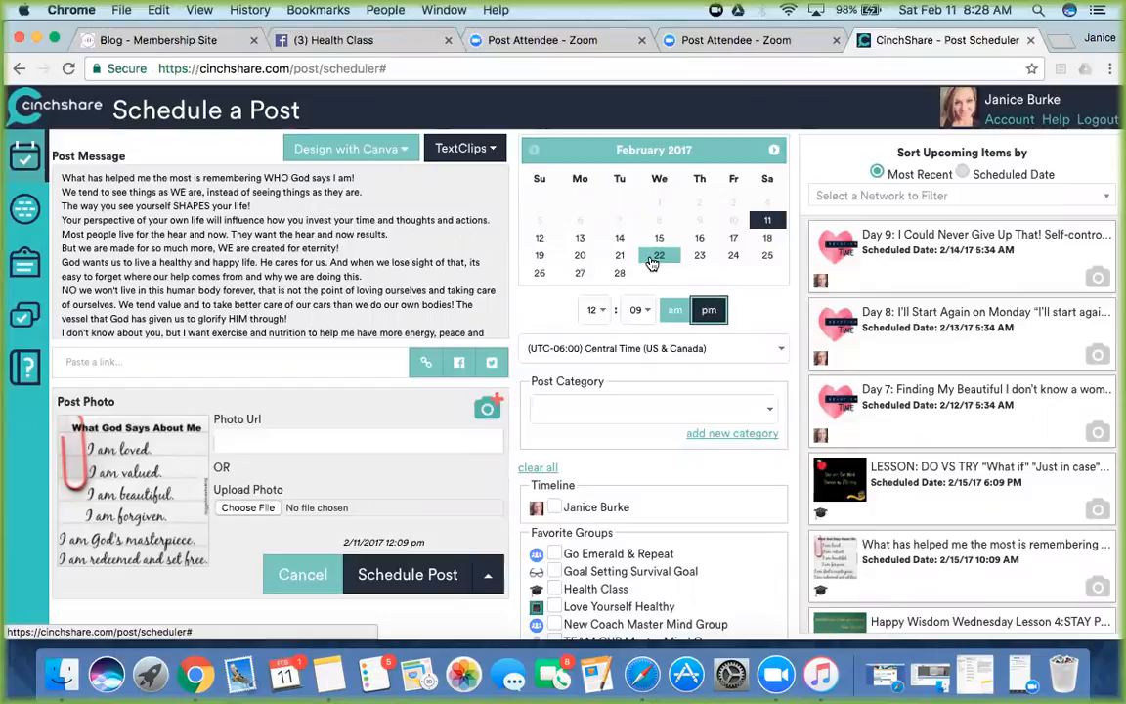
{"action": "scroll", "coordinate": [652, 264], "scroll_direction": "down", "scroll_amount": 3}
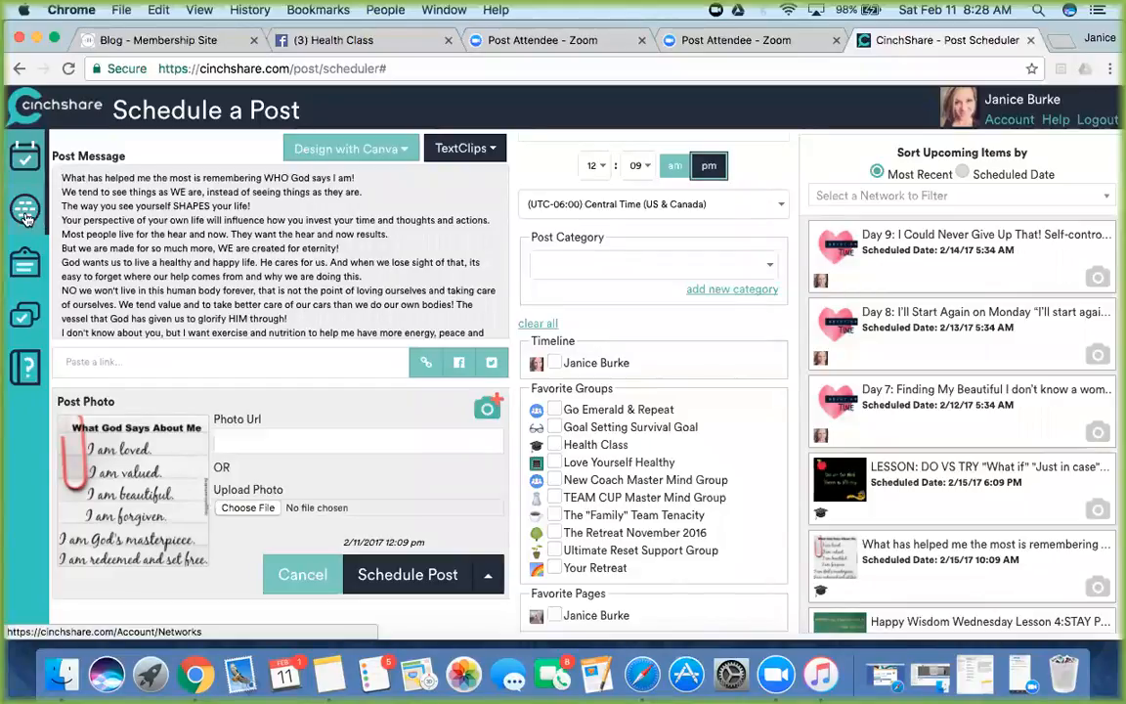
{"action": "left_click", "coordinate": [293, 575]}
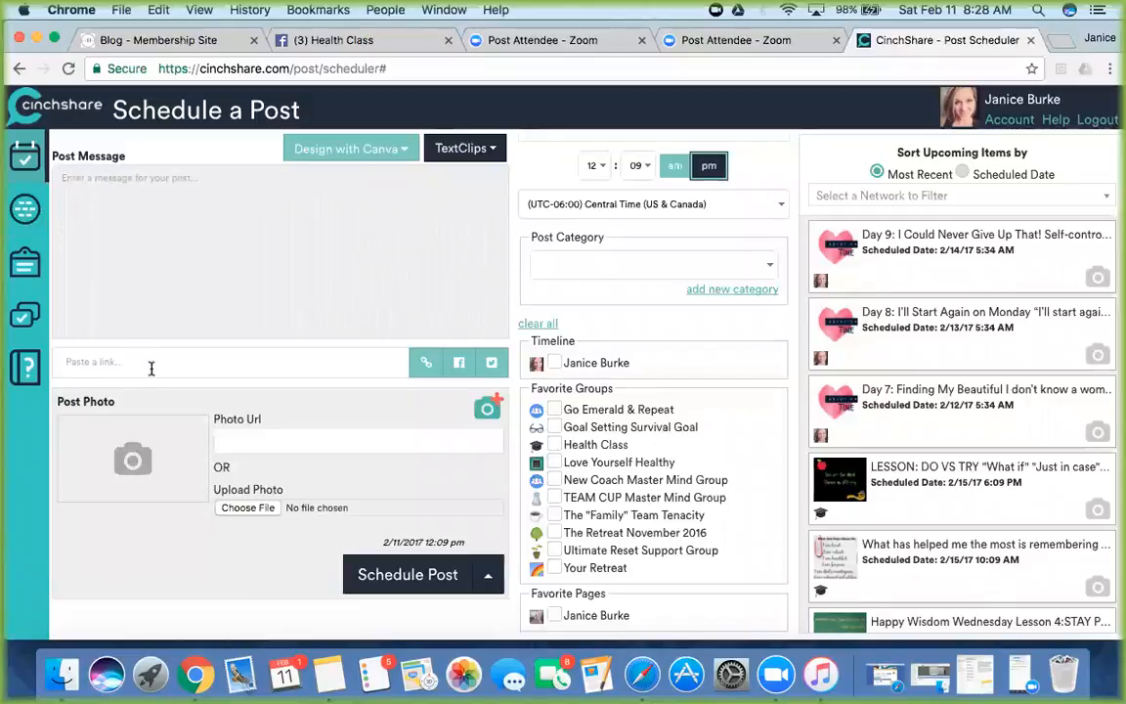
Step: Filter the post history in Manage Posts by the 2017 Goal Setting Survival Guide group and look through its posts back to December 2016
{"action": "left_click", "coordinate": [27, 270]}
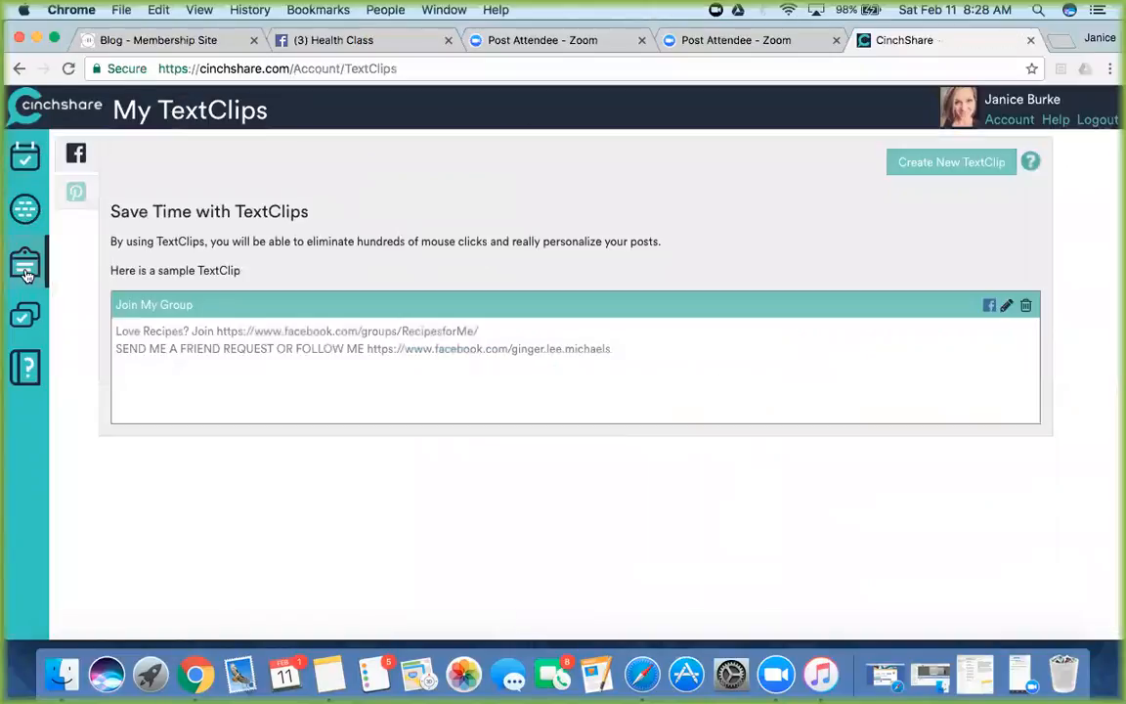
{"action": "left_click", "coordinate": [24, 319]}
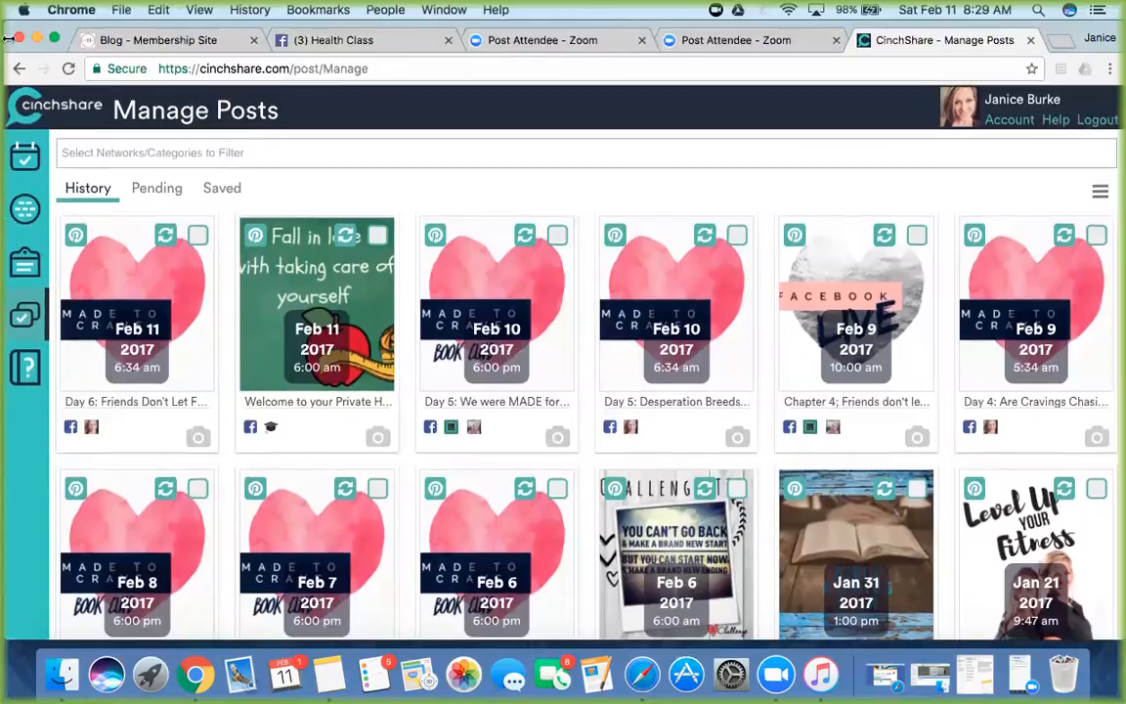
{"action": "left_click", "coordinate": [135, 157]}
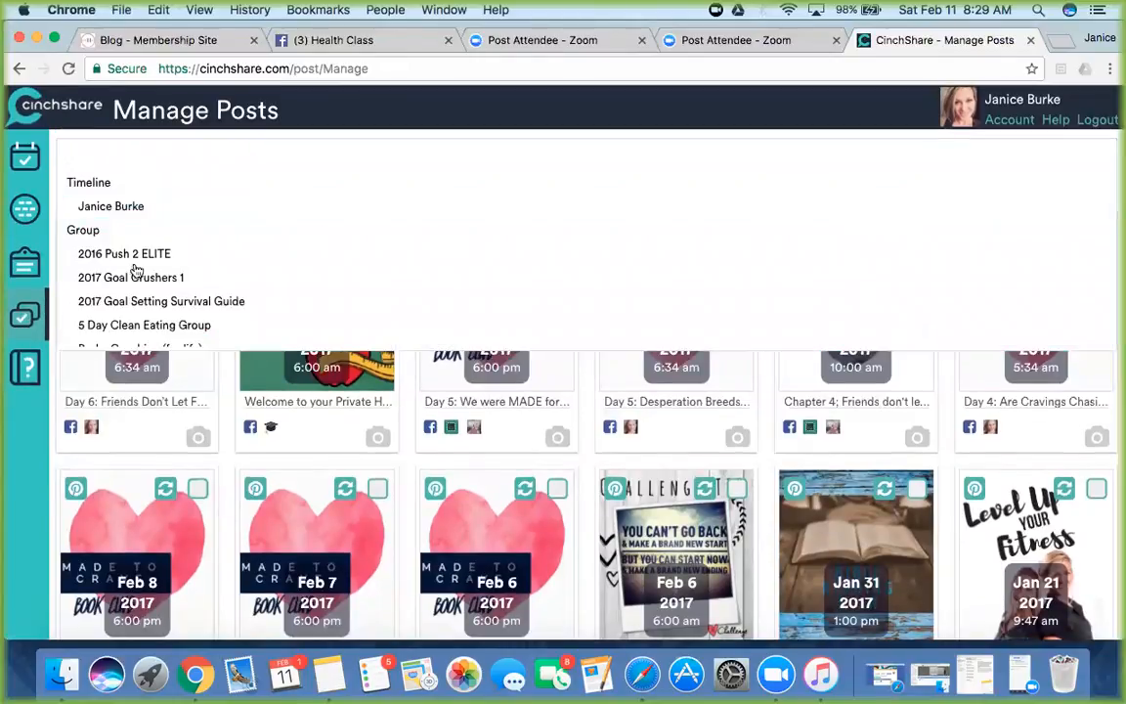
{"action": "left_click", "coordinate": [131, 307]}
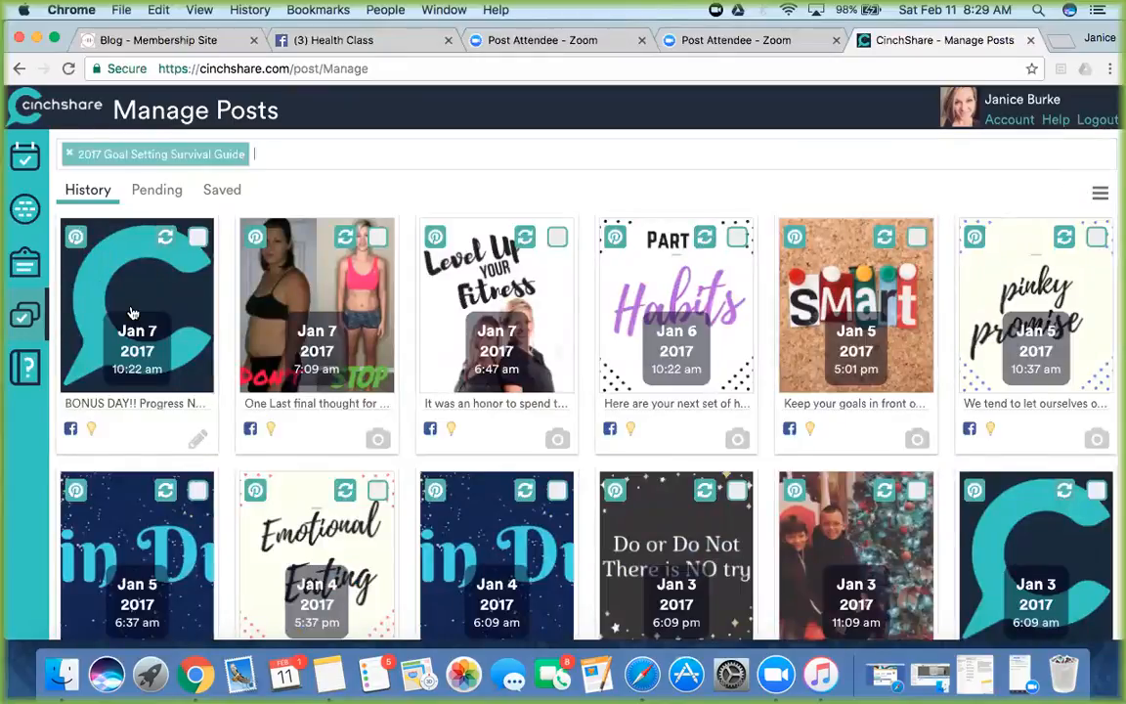
{"action": "scroll", "coordinate": [197, 384], "scroll_direction": "down", "scroll_amount": 3}
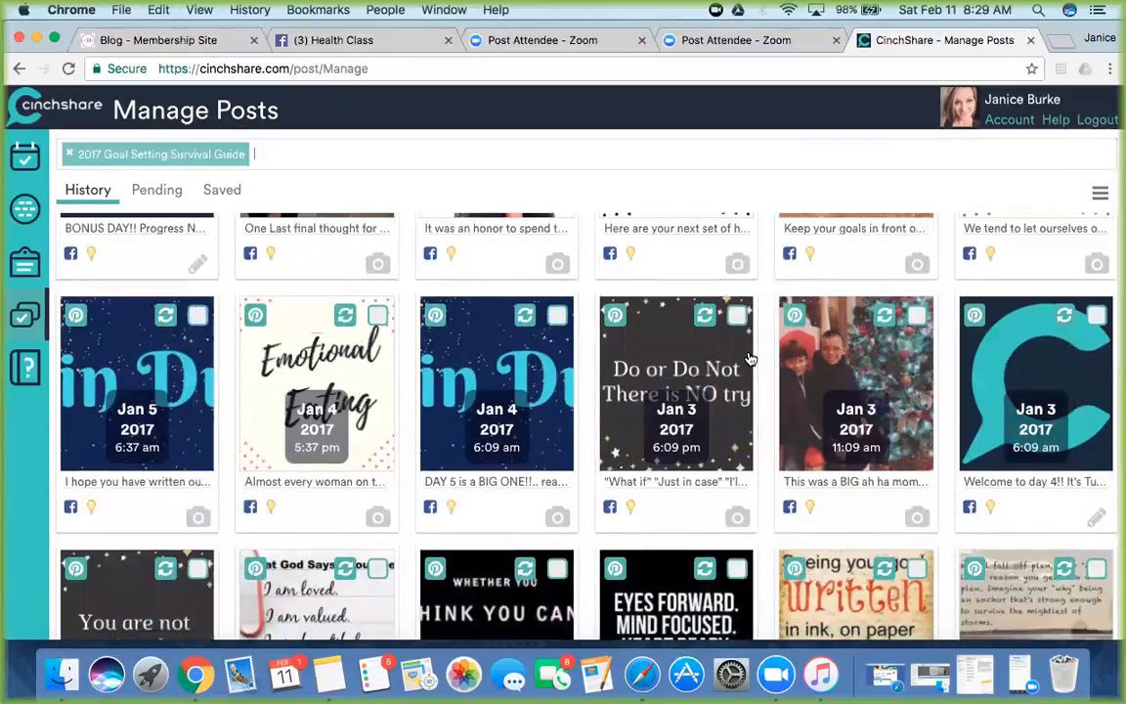
{"action": "scroll", "coordinate": [750, 359], "scroll_direction": "down", "scroll_amount": 5}
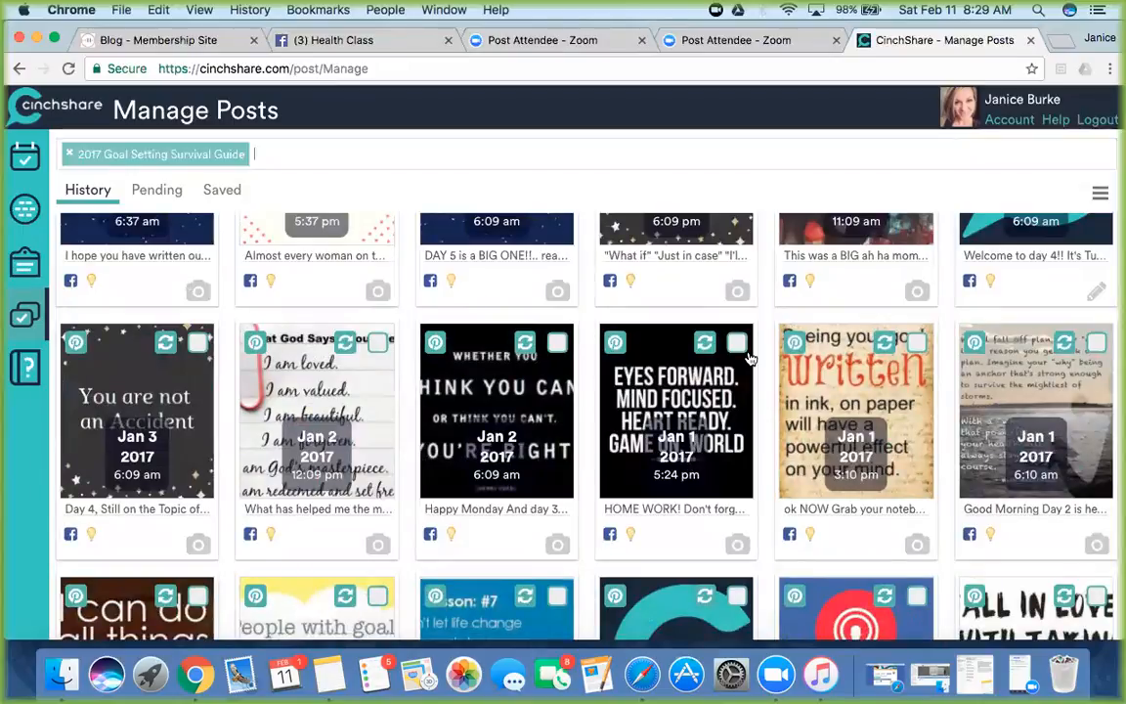
{"action": "scroll", "coordinate": [750, 359], "scroll_direction": "down", "scroll_amount": 5}
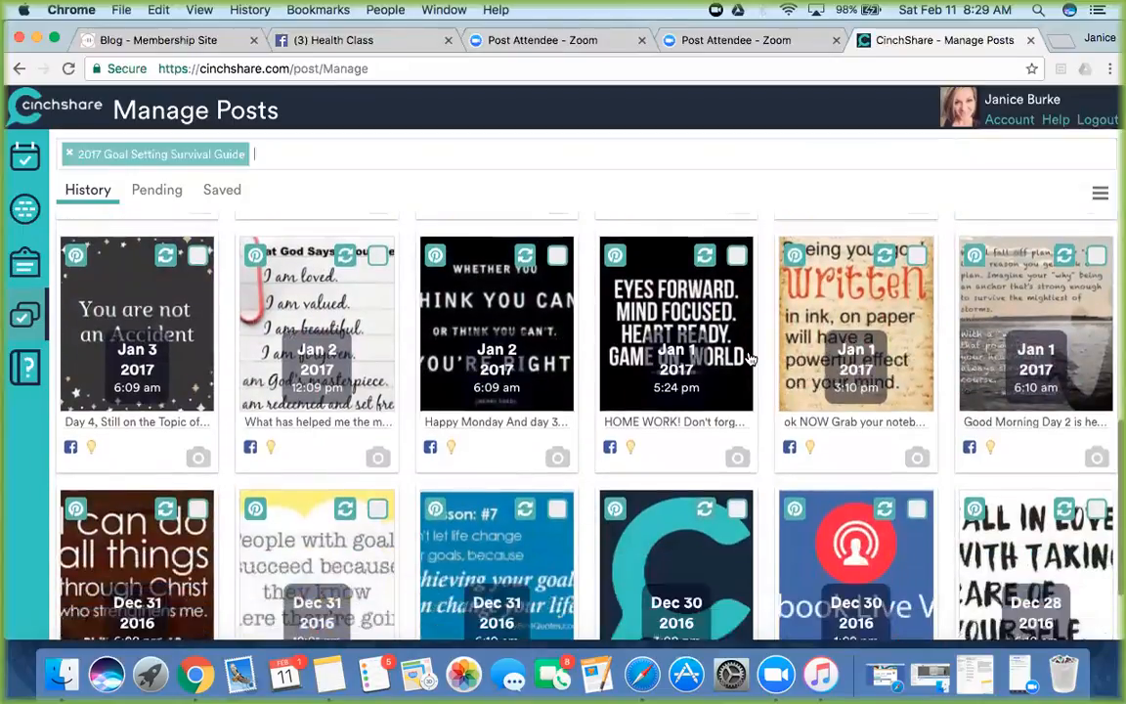
{"action": "scroll", "coordinate": [749, 359], "scroll_direction": "up", "scroll_amount": 10}
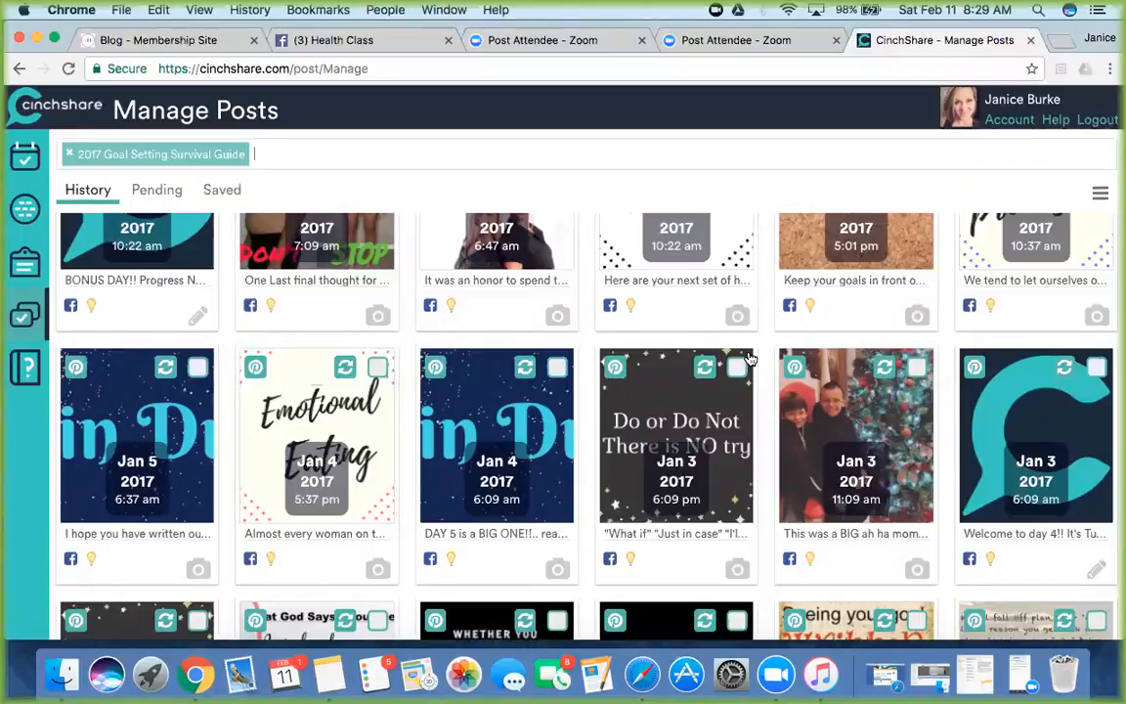
Step: Start a new post in the scheduler and look through the Downloads folder for a photo, leaving without choosing one
{"action": "left_click", "coordinate": [32, 168]}
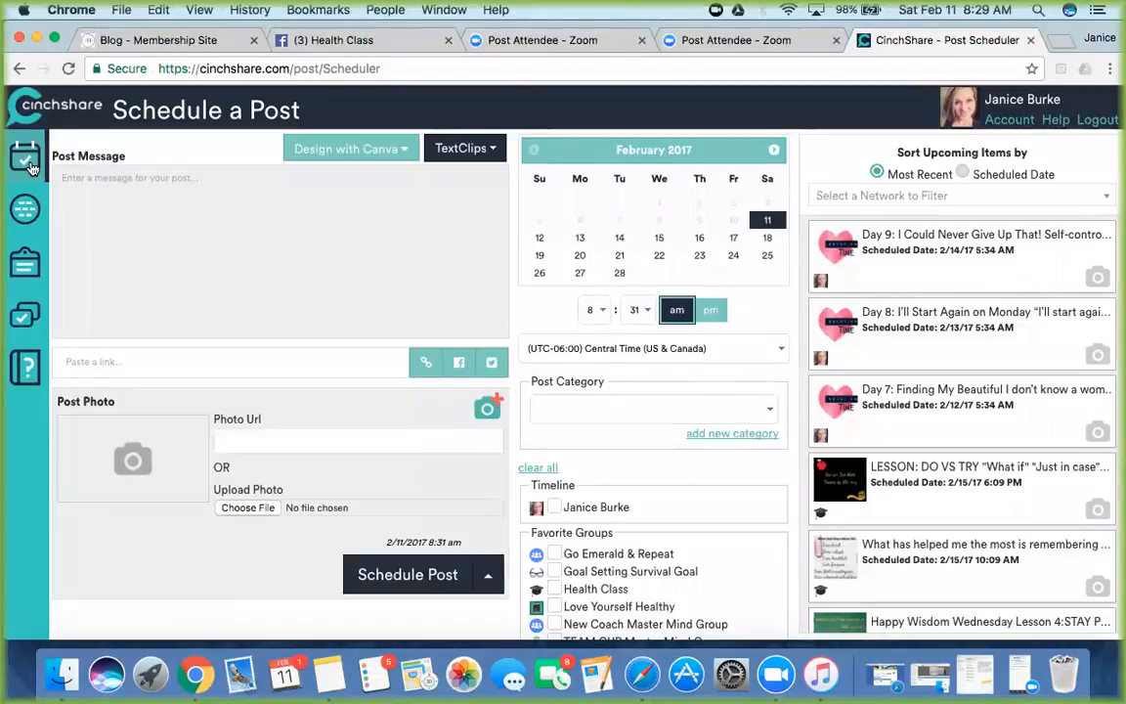
{"action": "left_click", "coordinate": [246, 508]}
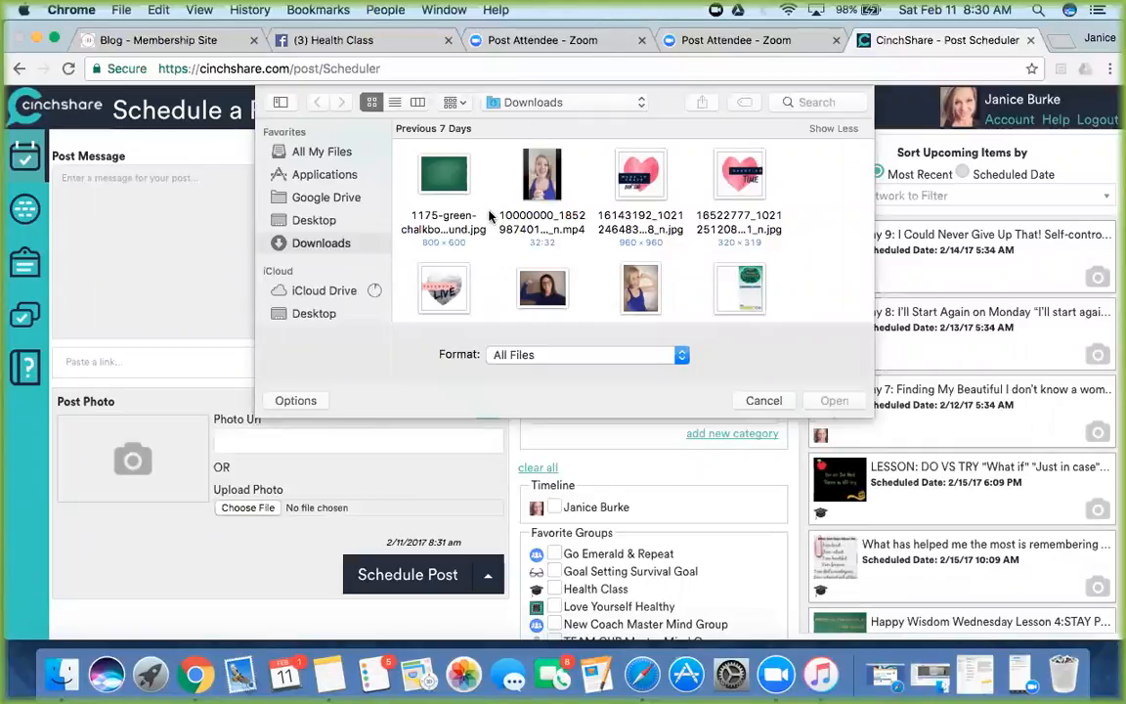
{"action": "scroll", "coordinate": [489, 215], "scroll_direction": "down", "scroll_amount": 5}
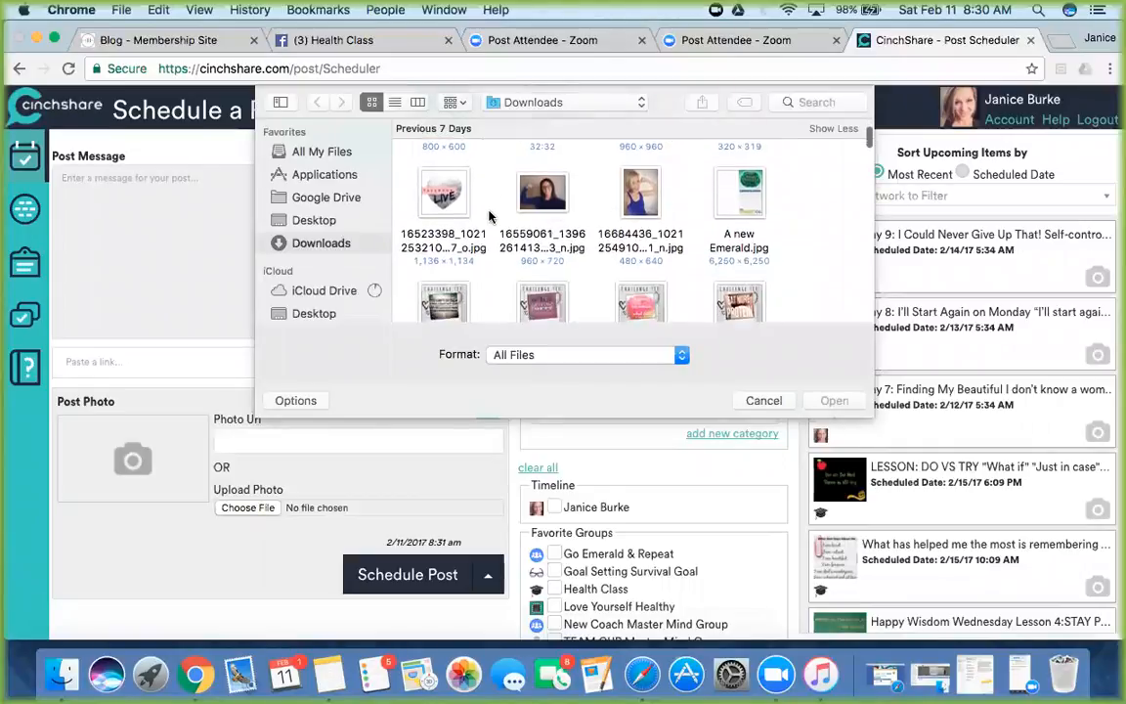
{"action": "scroll", "coordinate": [489, 215], "scroll_direction": "down", "scroll_amount": 4}
{"action": "scroll", "coordinate": [587, 254], "scroll_direction": "up", "scroll_amount": 8}
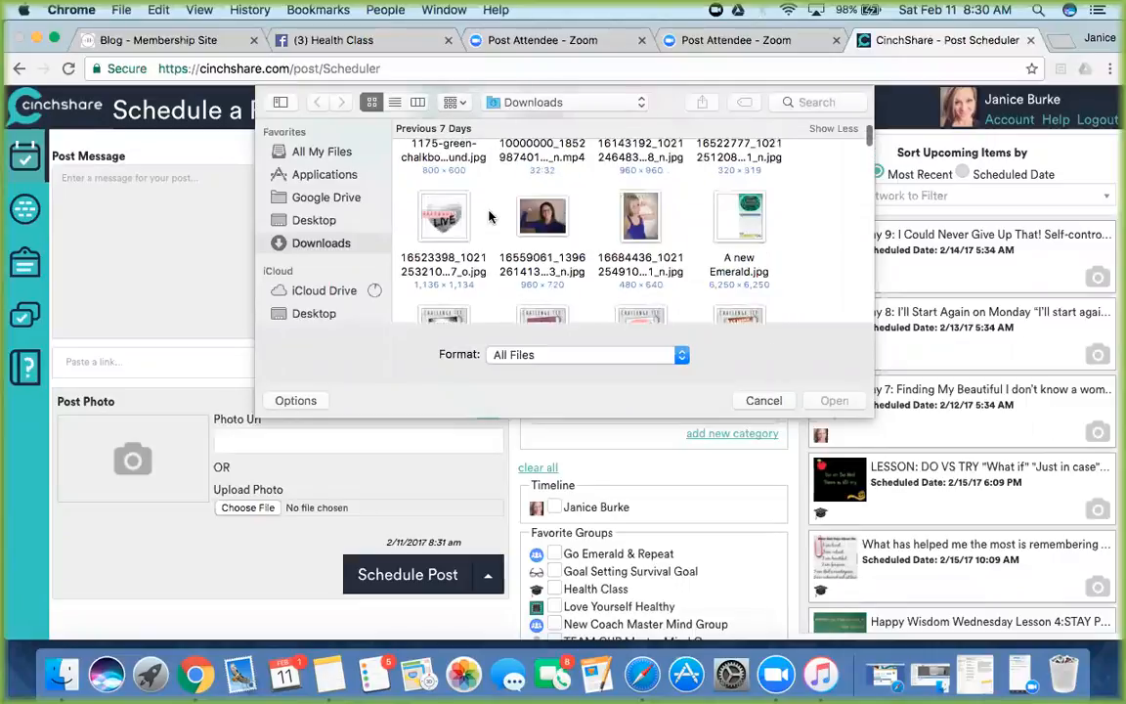
{"action": "left_click", "coordinate": [759, 400]}
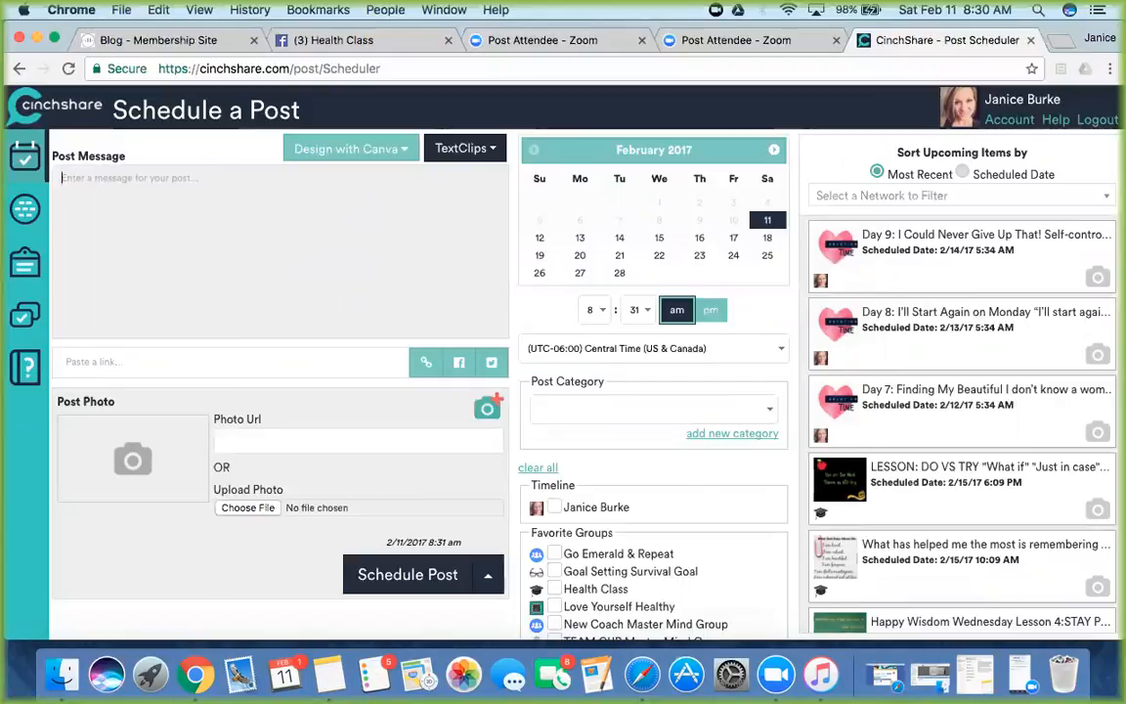
Step: Write "Way to go Fierce Inspiration" as the post message, correcting the spelling of "Fierce"
{"action": "type", "text": "Way to go T"}
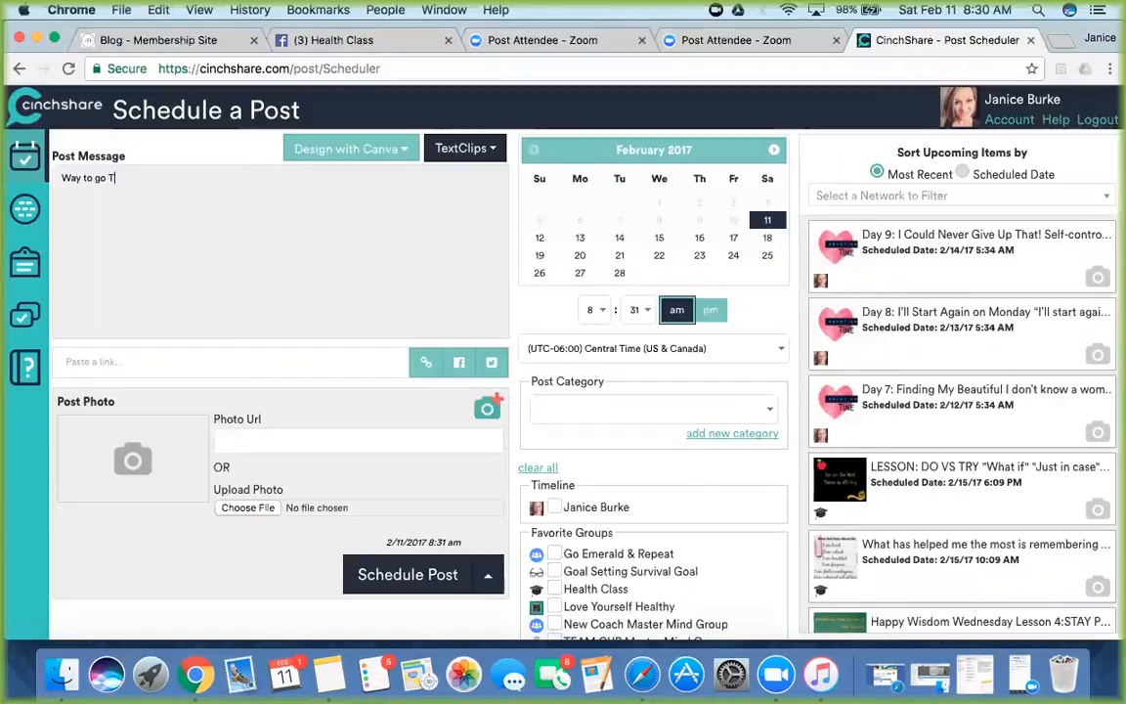
{"action": "key", "text": "BackSpace"}
{"action": "type", "text": "Fer"}
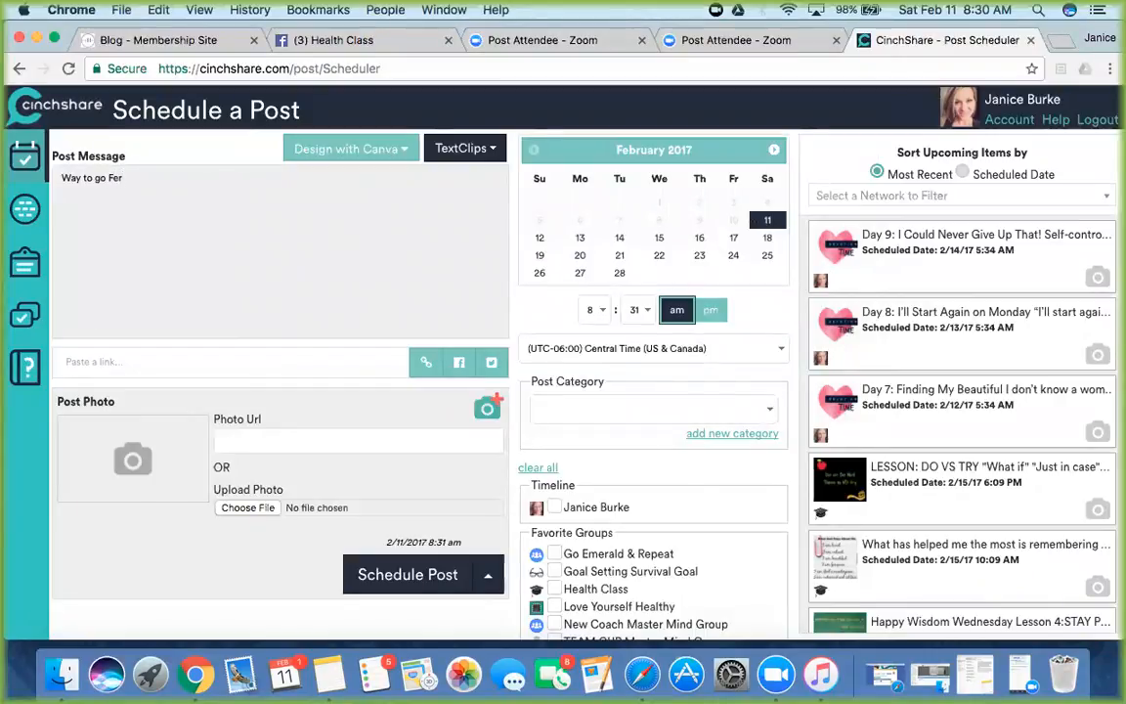
{"action": "key", "text": "BackSpace"}
{"action": "key", "text": "BackSpace"}
{"action": "type", "text": "eirce Inspiration"}
{"action": "right_click", "coordinate": [123, 179]}
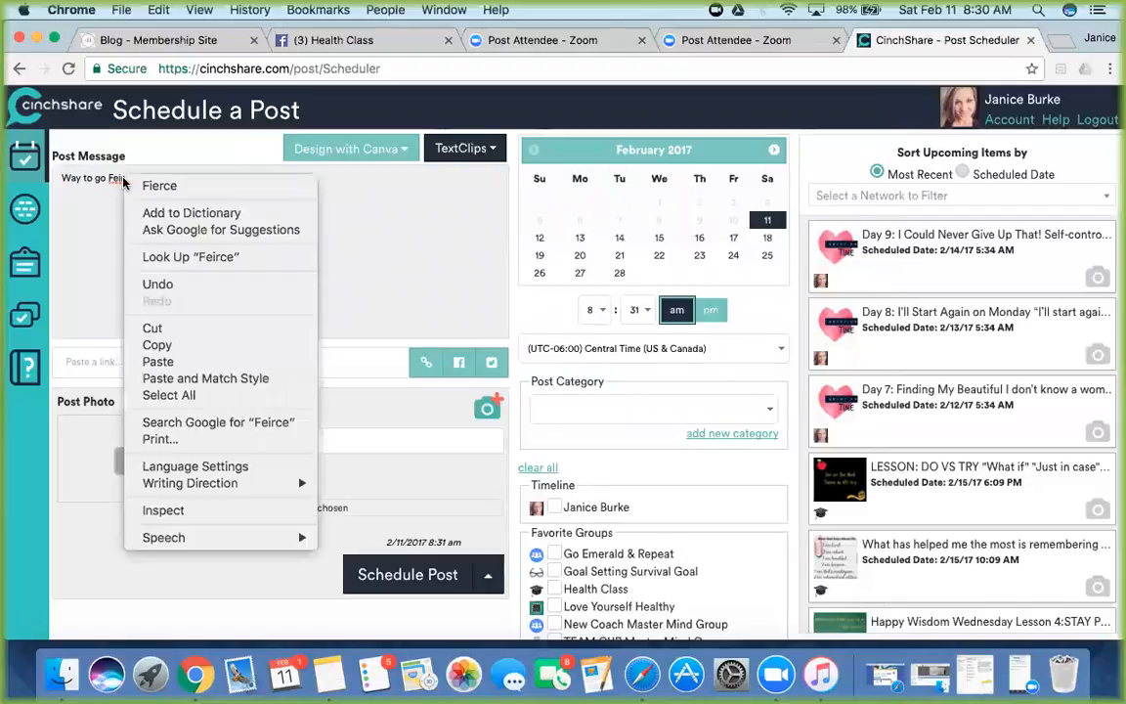
{"action": "left_click", "coordinate": [108, 177]}
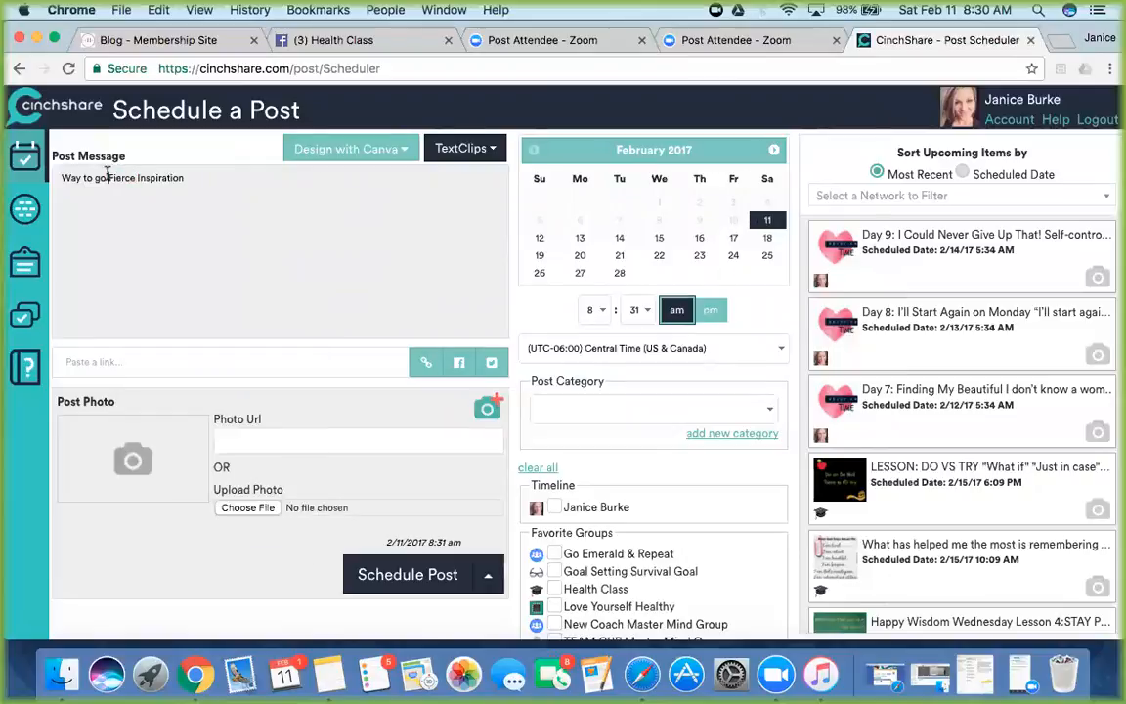
Step: Enclose "Fierce Inspiration" in >>> and <<<, then add "WE are on the Top 50 TEAMS !!!" and a separate paragraph "TEAM WORK!!!"
{"action": "type", "text": ">>>Fierce Inspiration"}
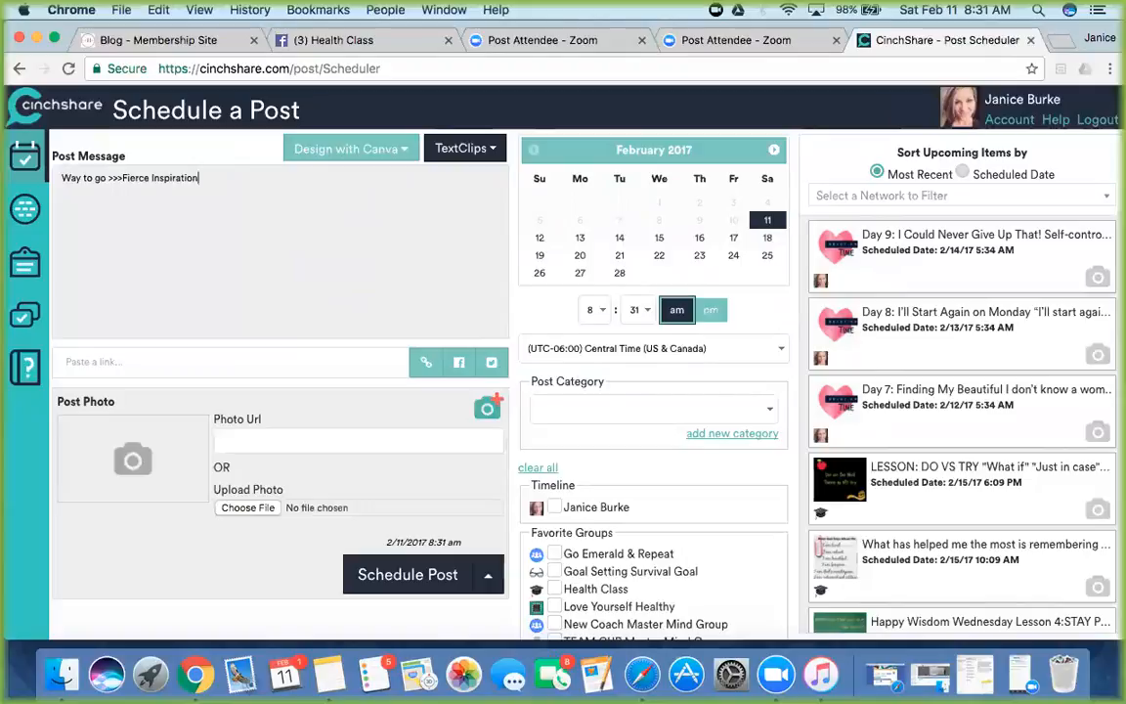
{"action": "type", "text": "<<< WE are on the T"}
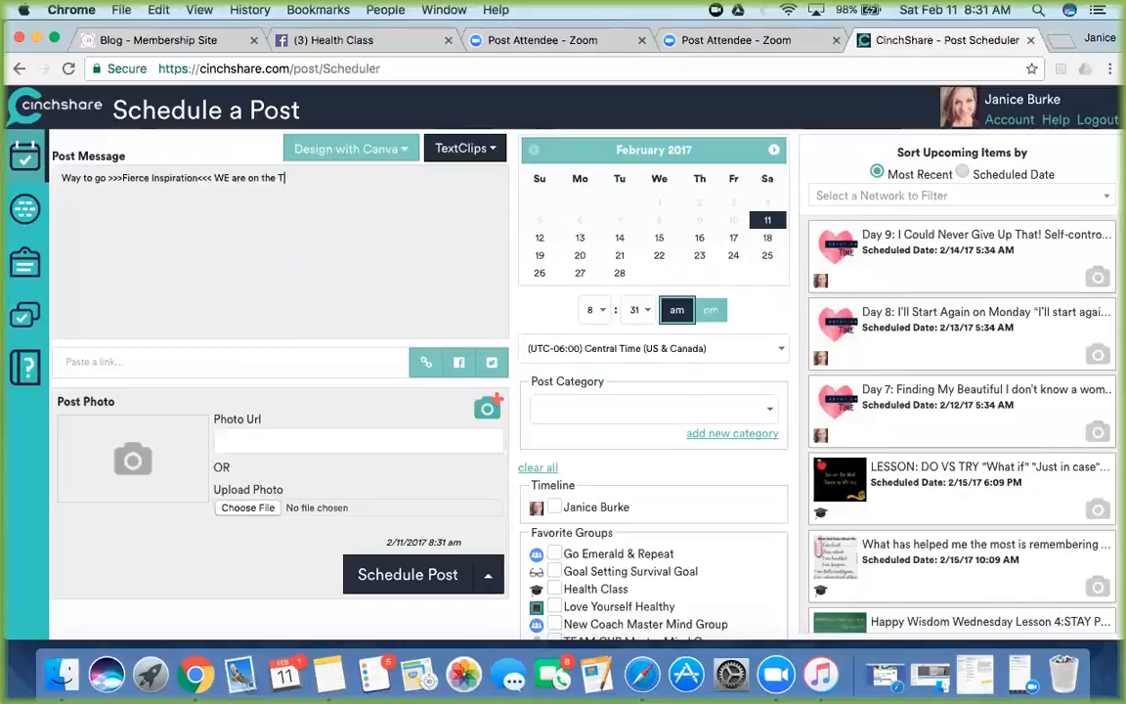
{"action": "type", "text": "op 50 TEAMS !!!"}
{"action": "key", "text": "Return"}
{"action": "key", "text": "Return"}
{"action": "type", "text": "TEAMW"}
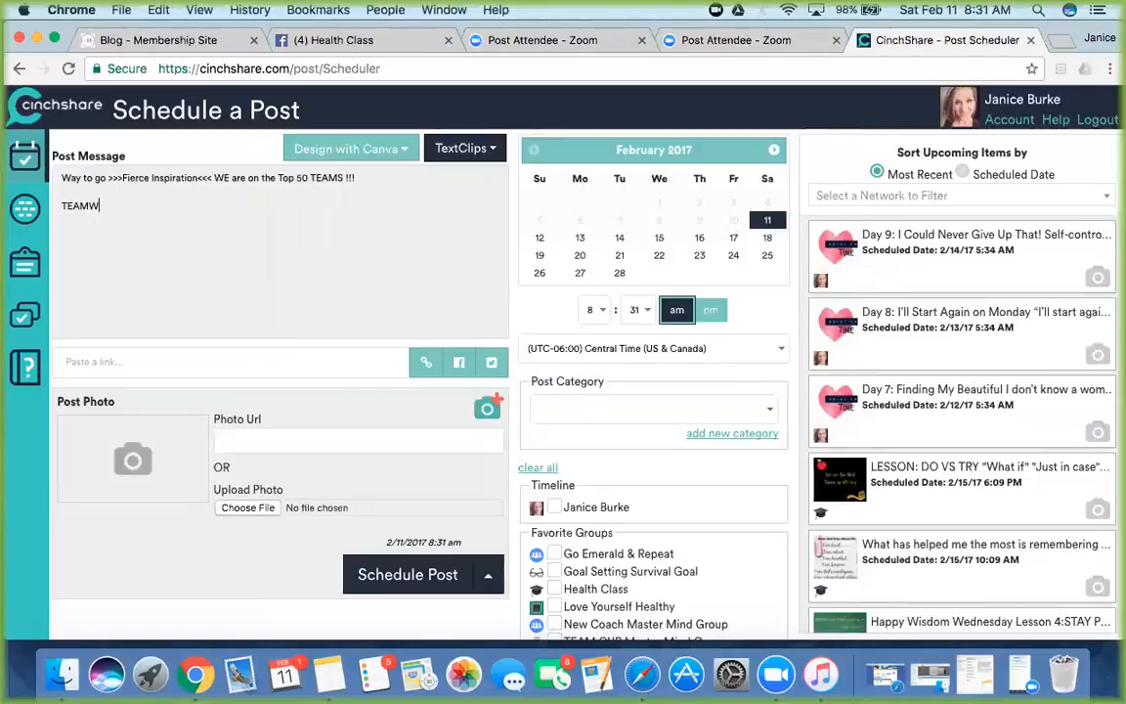
{"action": "key", "text": "BackSpace"}
{"action": "type", "text": "WORK!!!"}
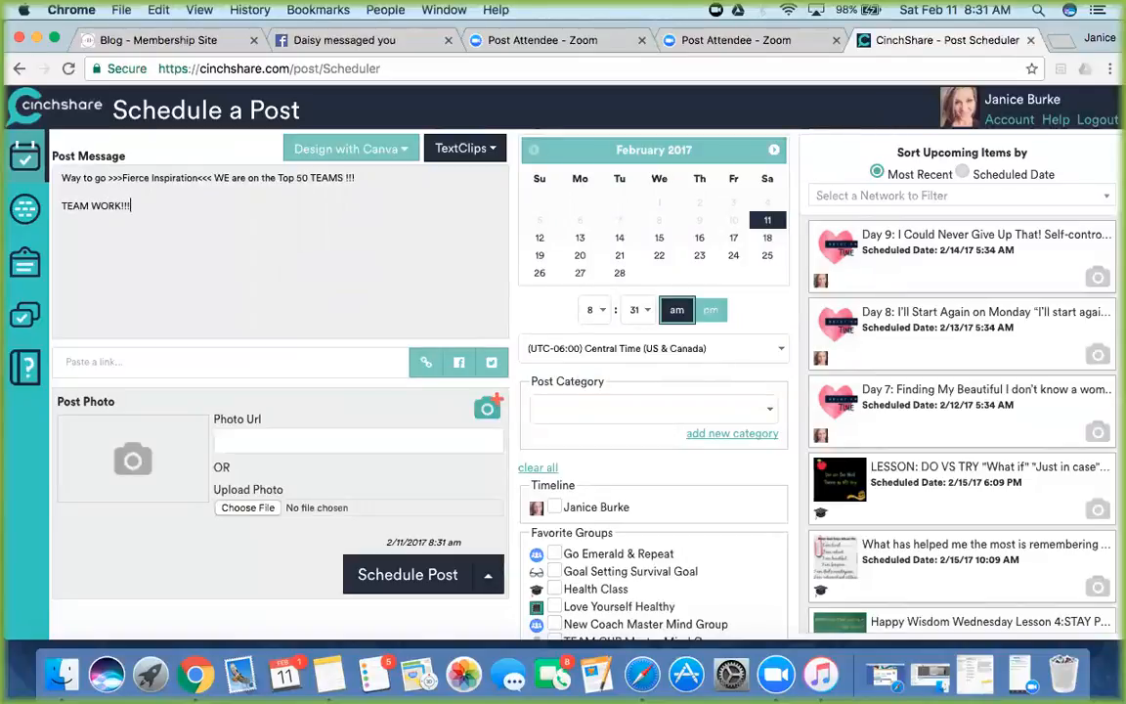
Step: Switch to Facebook, search for "team made family" and open the group The "Family" - Team MADE
{"action": "left_click", "coordinate": [294, 40]}
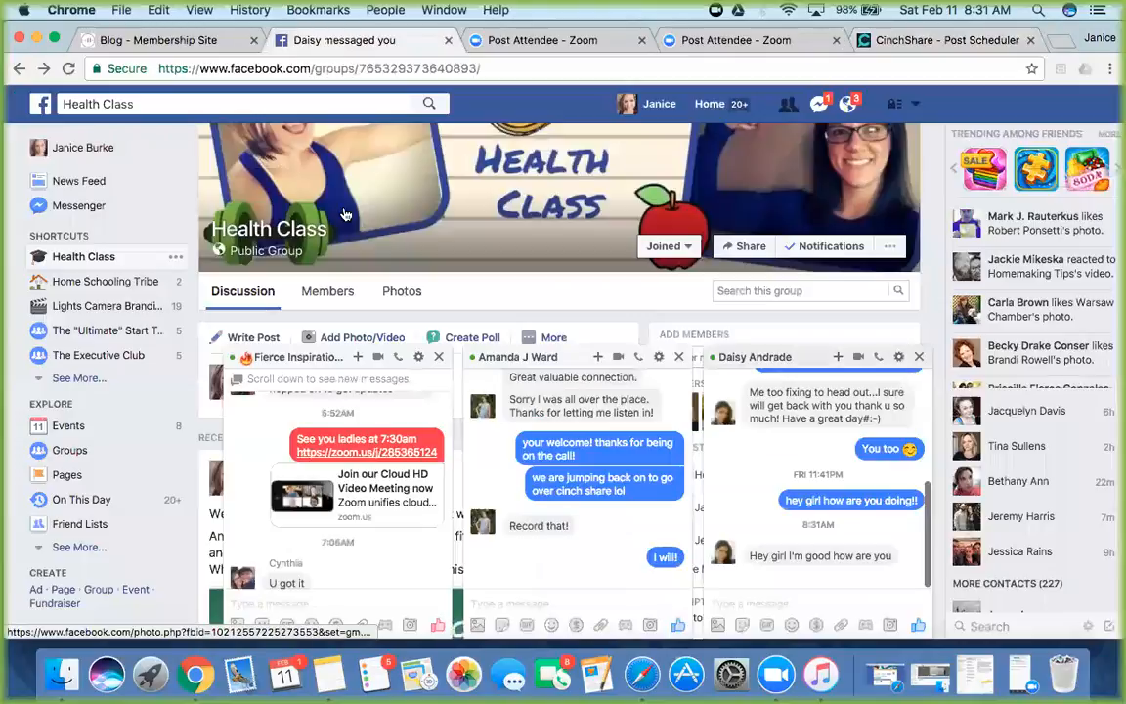
{"action": "left_click", "coordinate": [226, 103]}
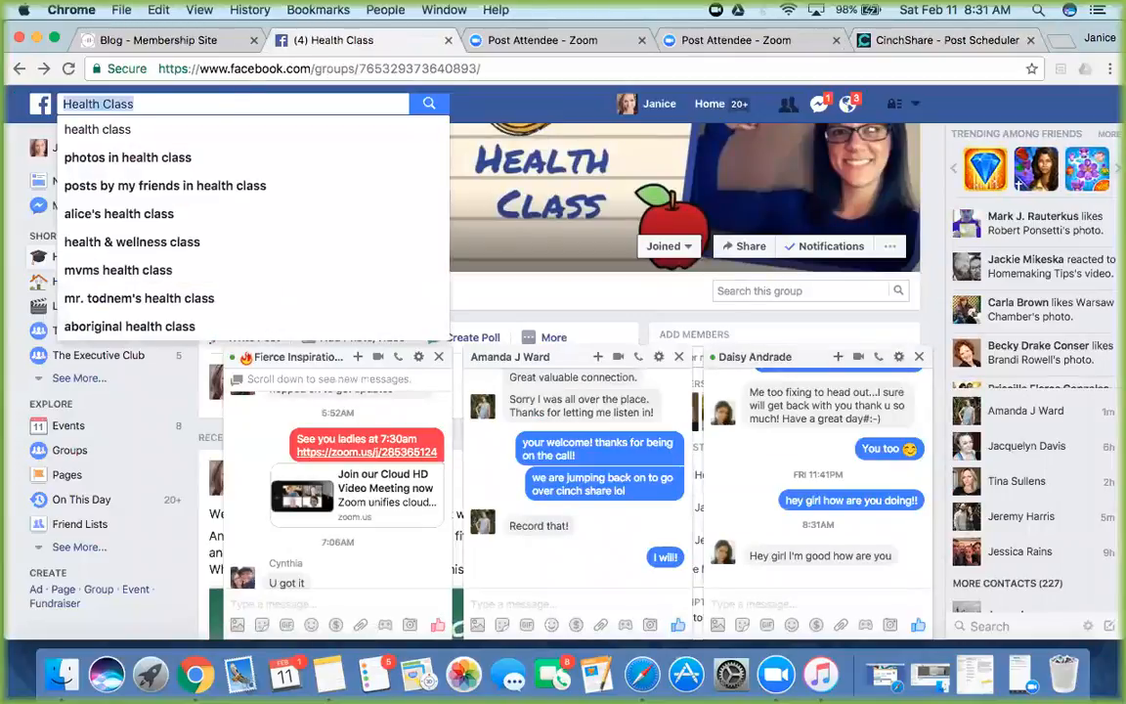
{"action": "type", "text": "Team ma"}
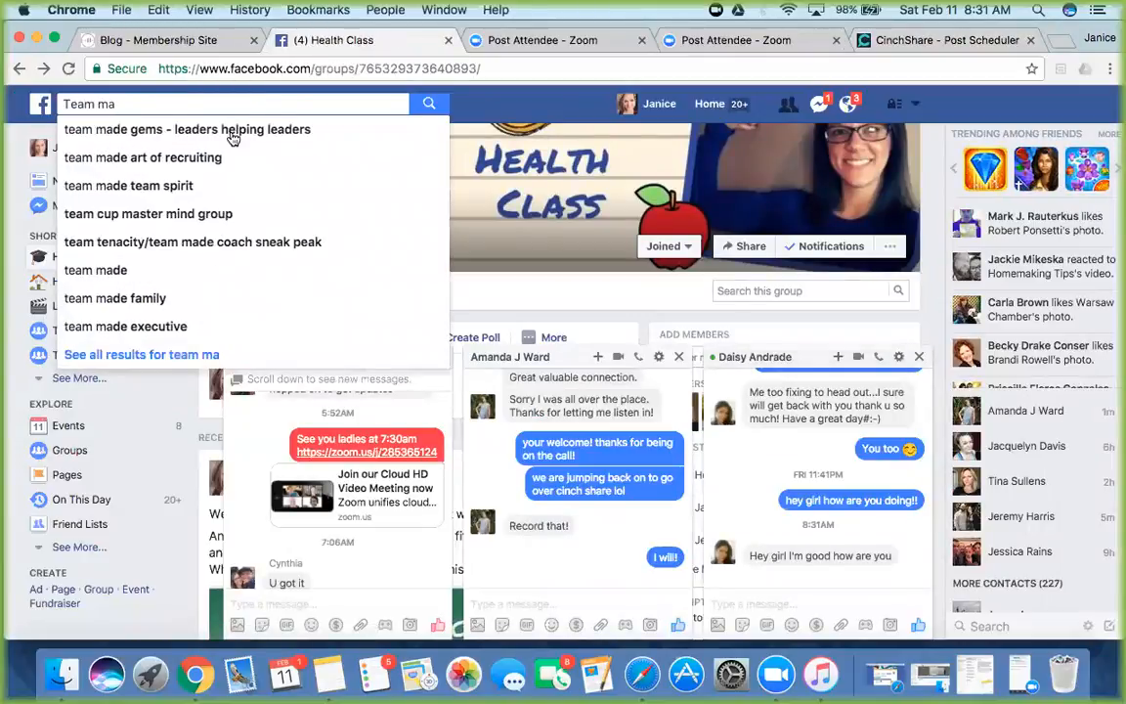
{"action": "type", "text": "de"}
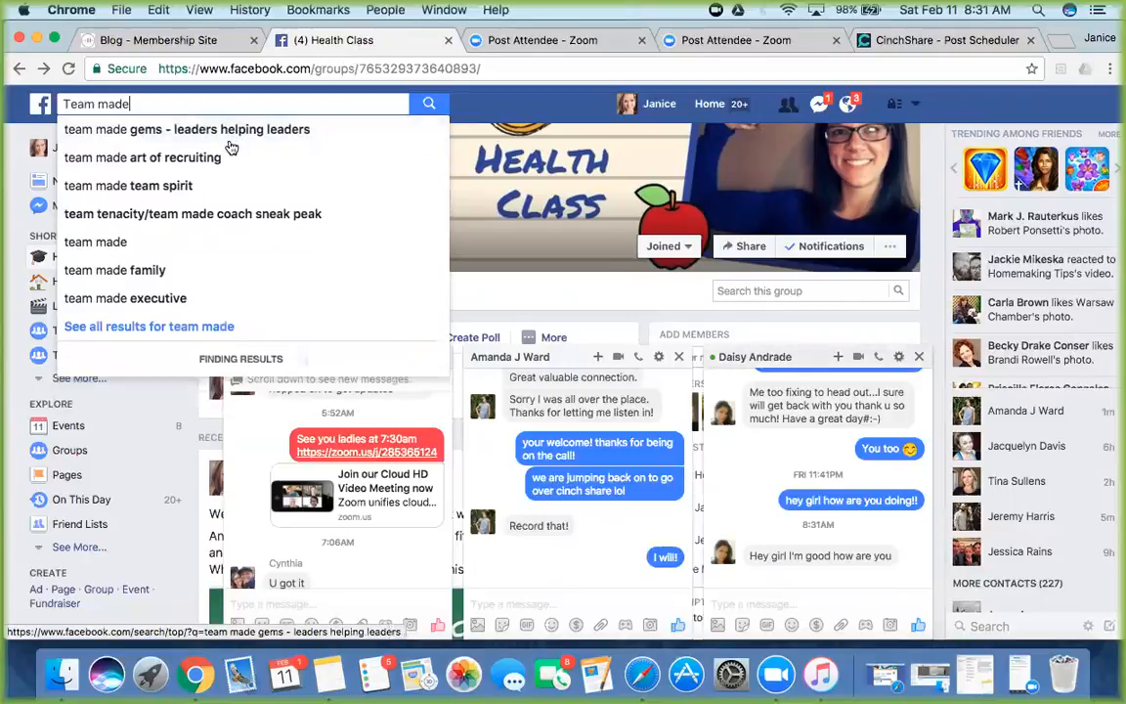
{"action": "left_click", "coordinate": [171, 281]}
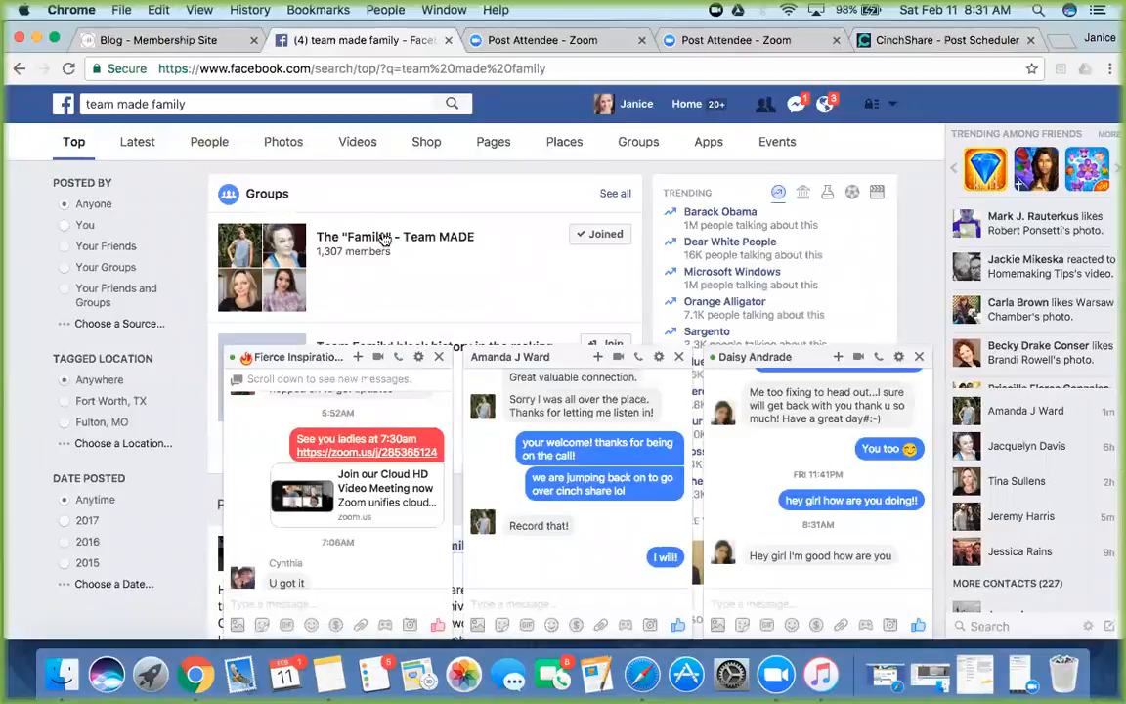
{"action": "left_click", "coordinate": [439, 354]}
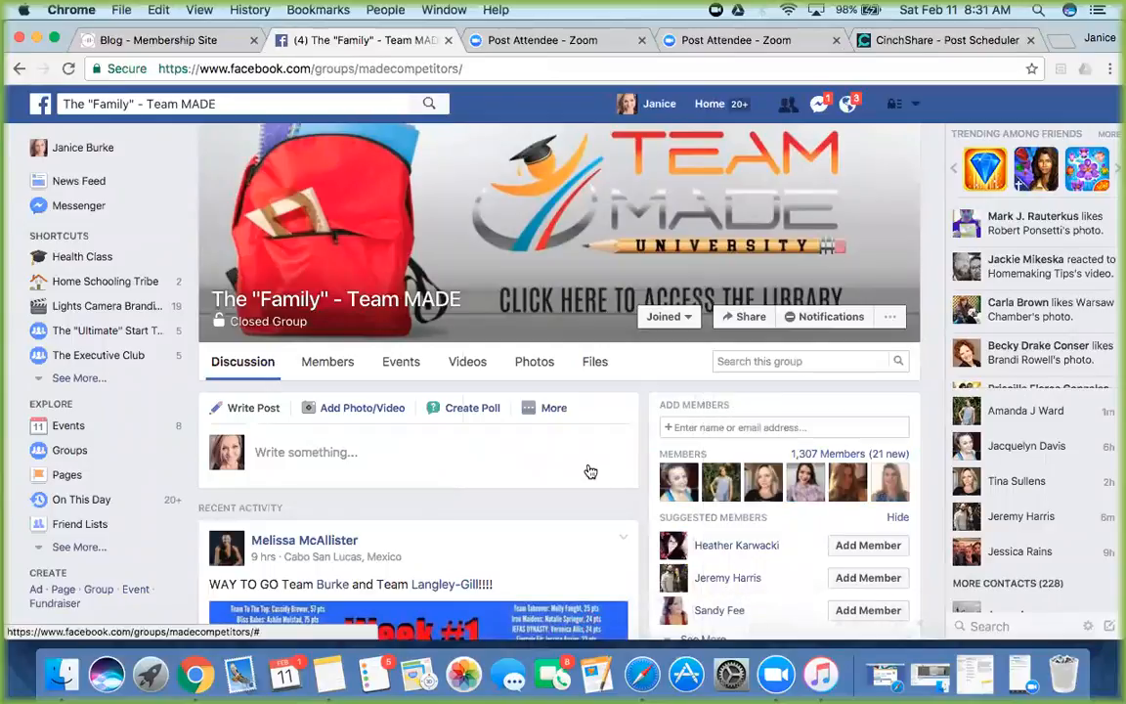
Step: Save the Week #1 Team Beachbody Cup Top 50 Leaders image from the group's feed to Downloads as a JPEG
{"action": "scroll", "coordinate": [590, 472], "scroll_direction": "down", "scroll_amount": 10}
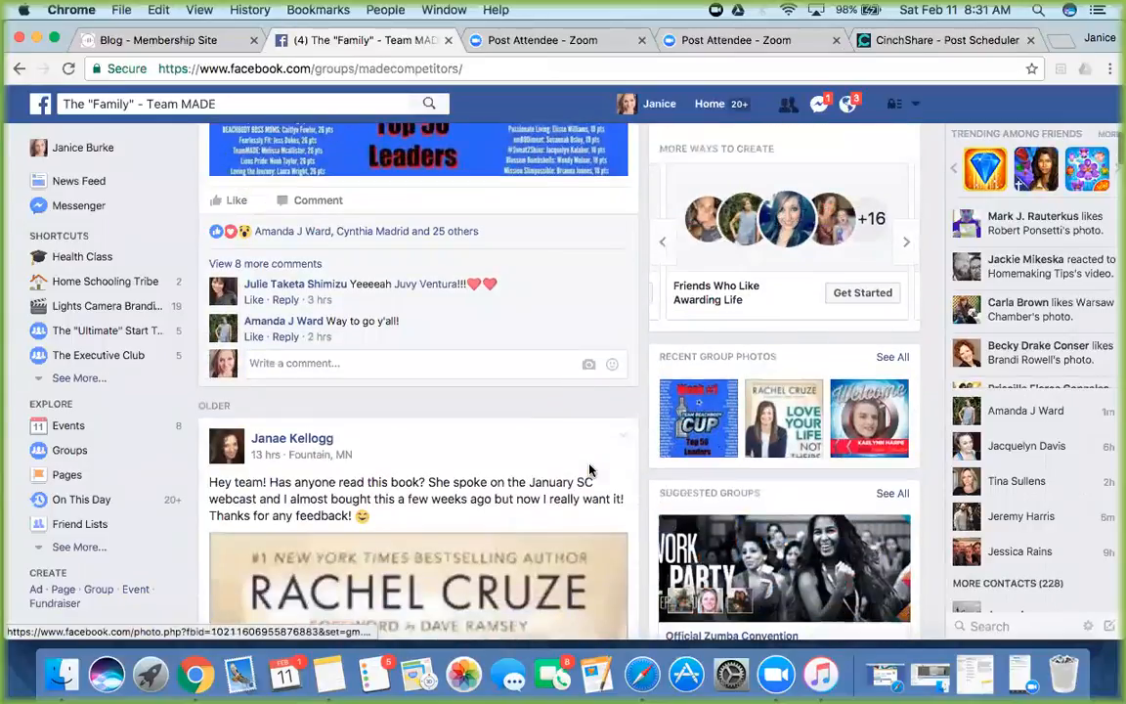
{"action": "scroll", "coordinate": [587, 467], "scroll_direction": "up", "scroll_amount": 5}
{"action": "left_click", "coordinate": [524, 410]}
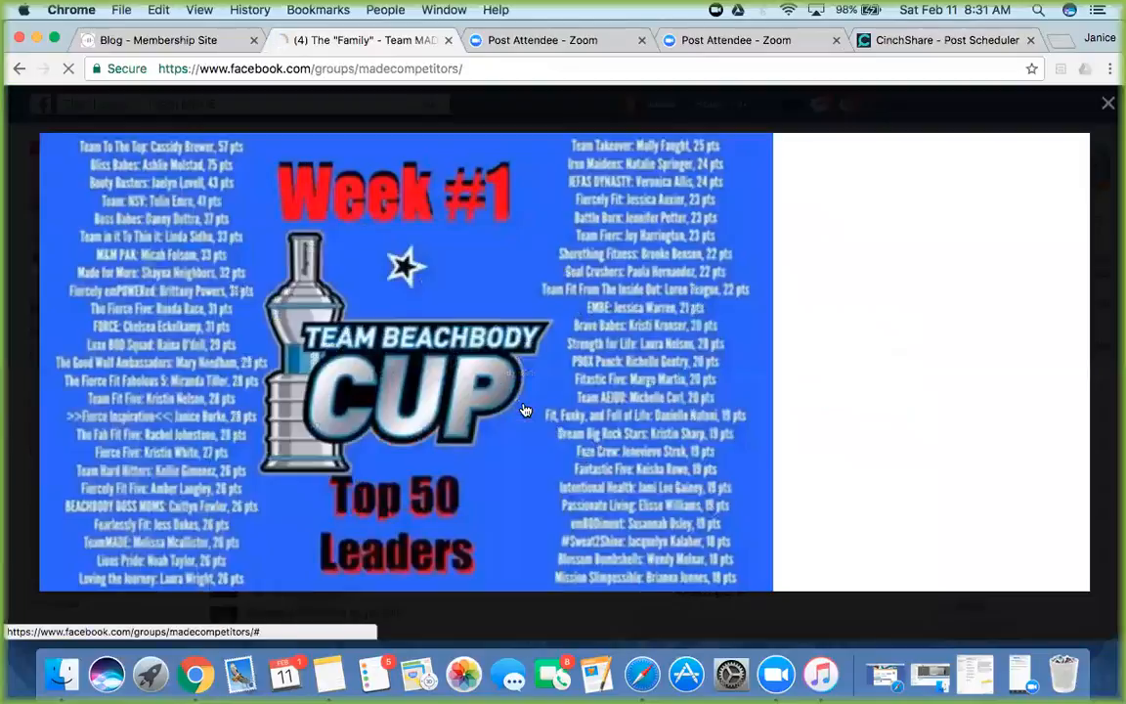
{"action": "right_click", "coordinate": [524, 403]}
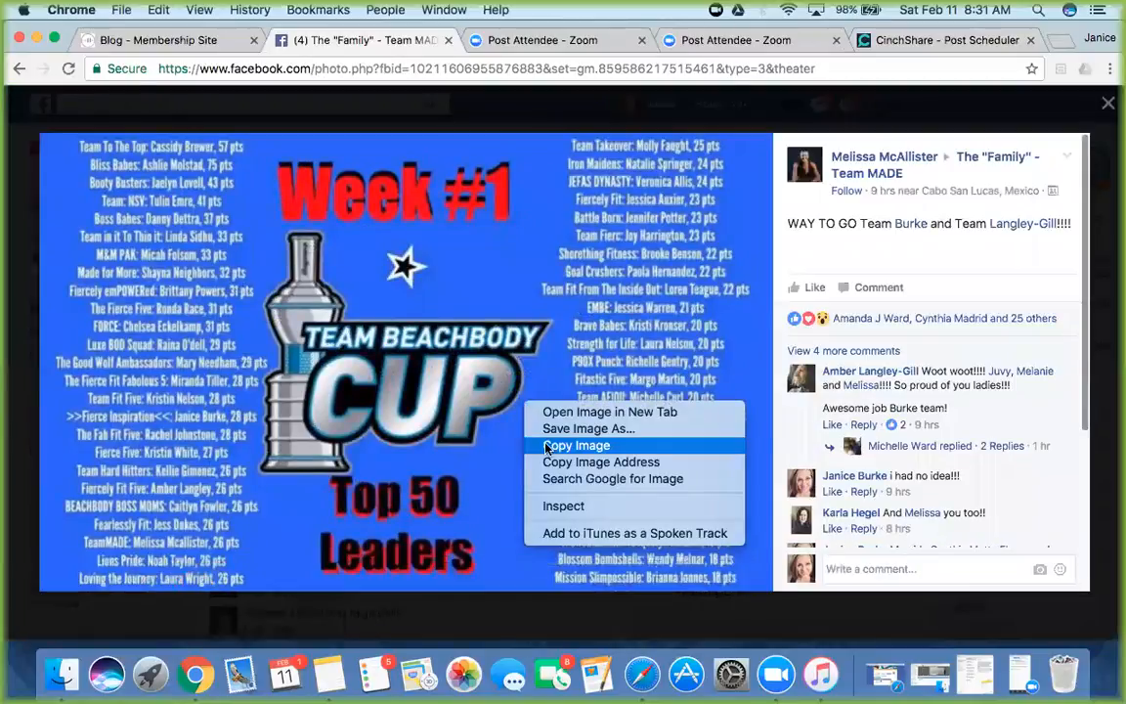
{"action": "left_click", "coordinate": [550, 432]}
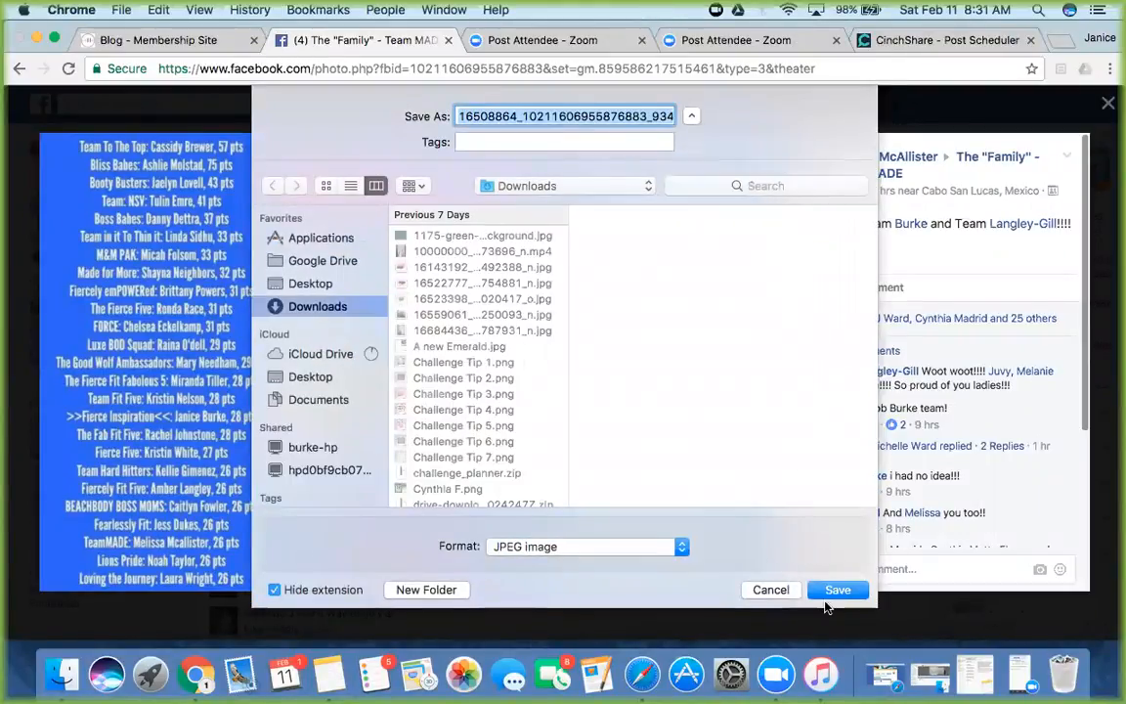
{"action": "left_click", "coordinate": [828, 592]}
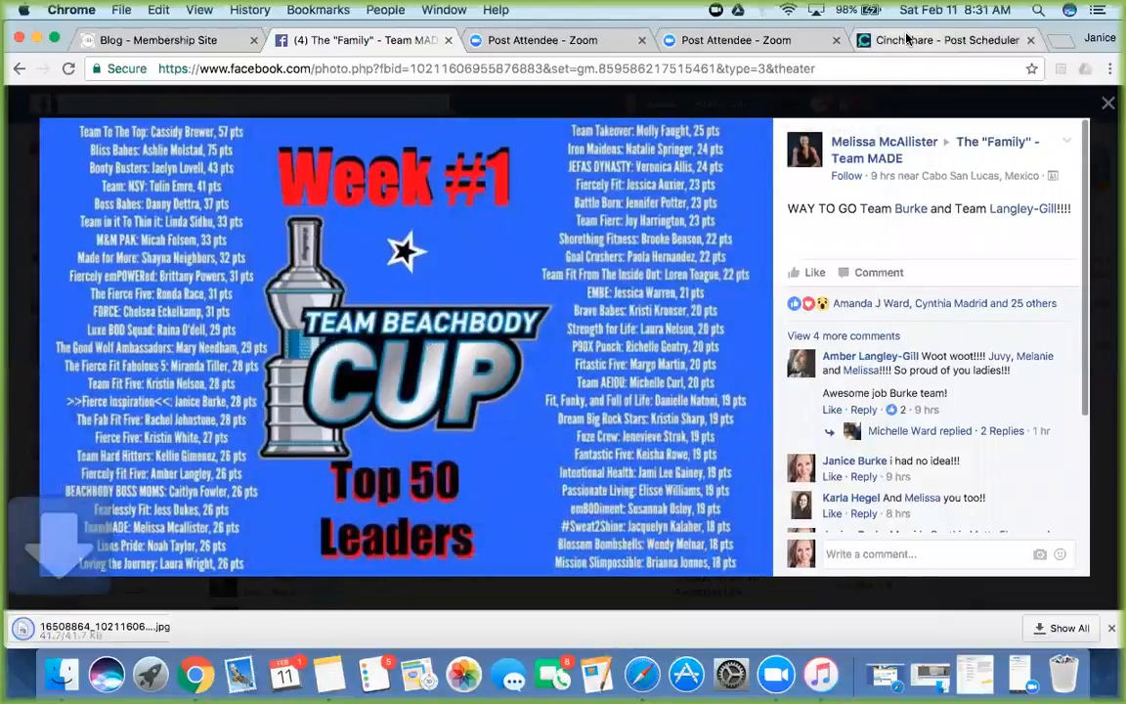
Step: Return to CinchShare, attach the downloaded Top 50 Leaders image to the post and set its time to 8:40 am
{"action": "left_click", "coordinate": [907, 39]}
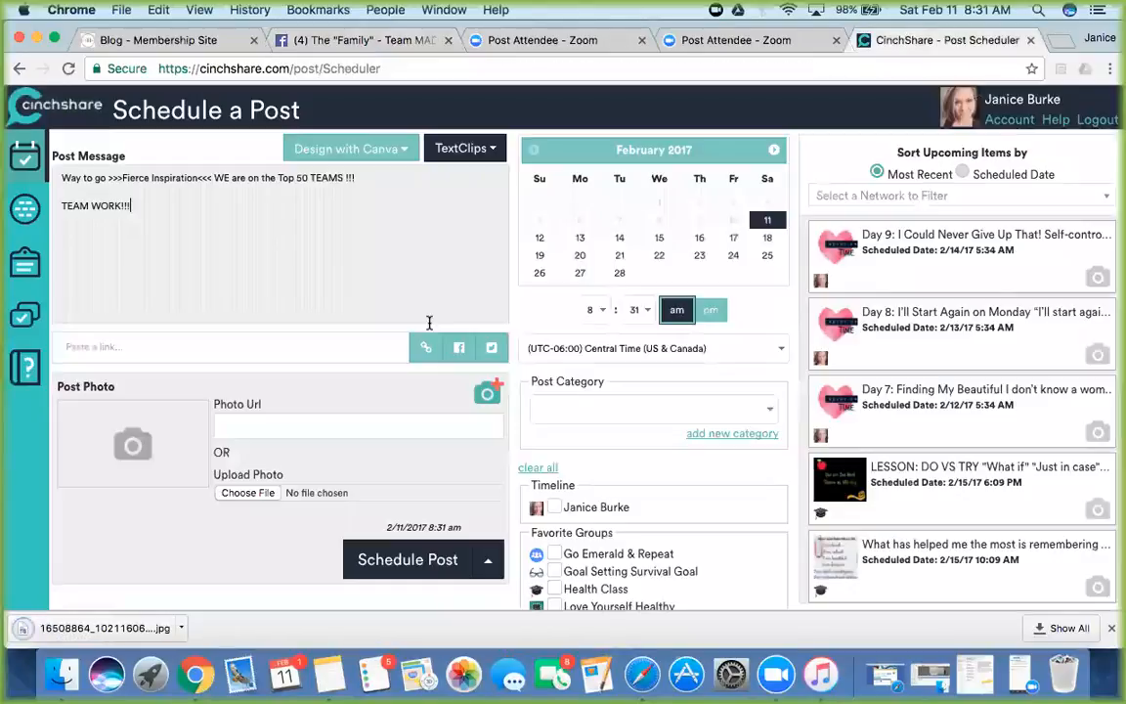
{"action": "left_click", "coordinate": [245, 493]}
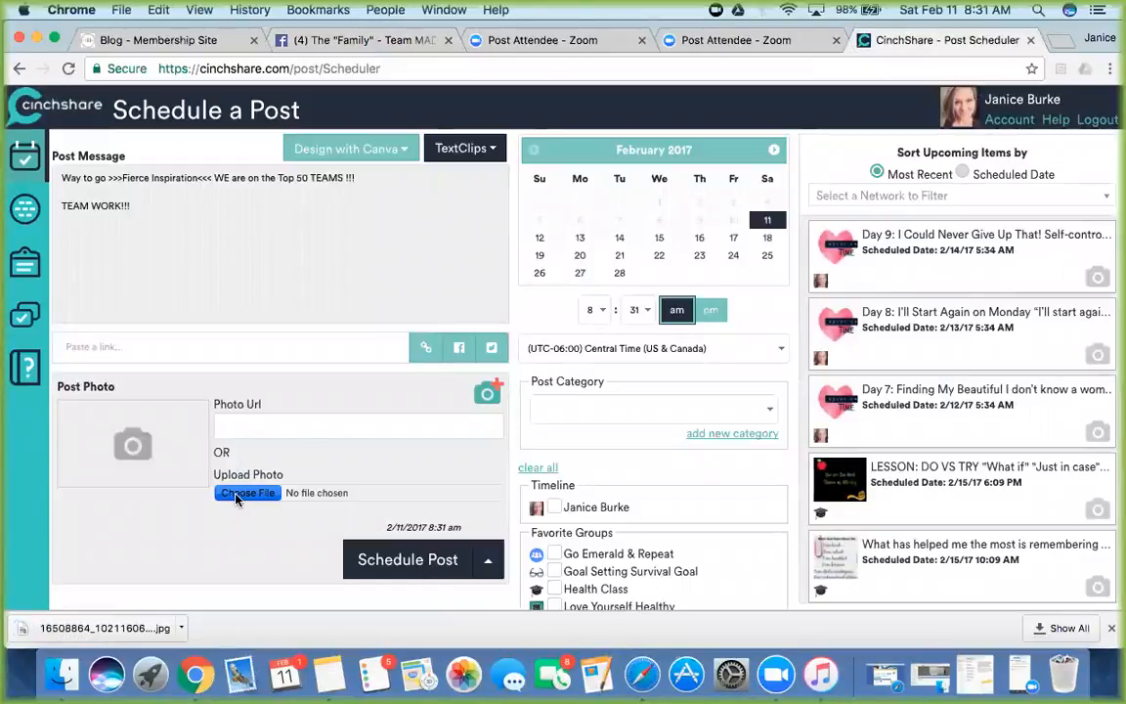
{"action": "left_click", "coordinate": [456, 186]}
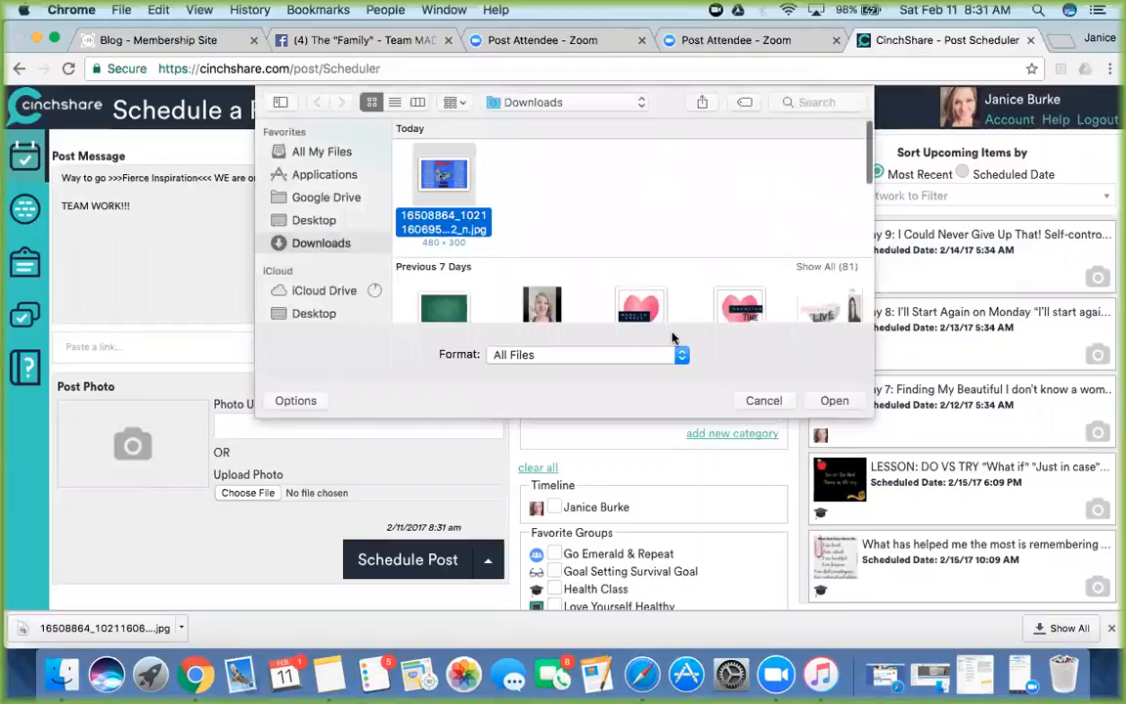
{"action": "left_click", "coordinate": [831, 399]}
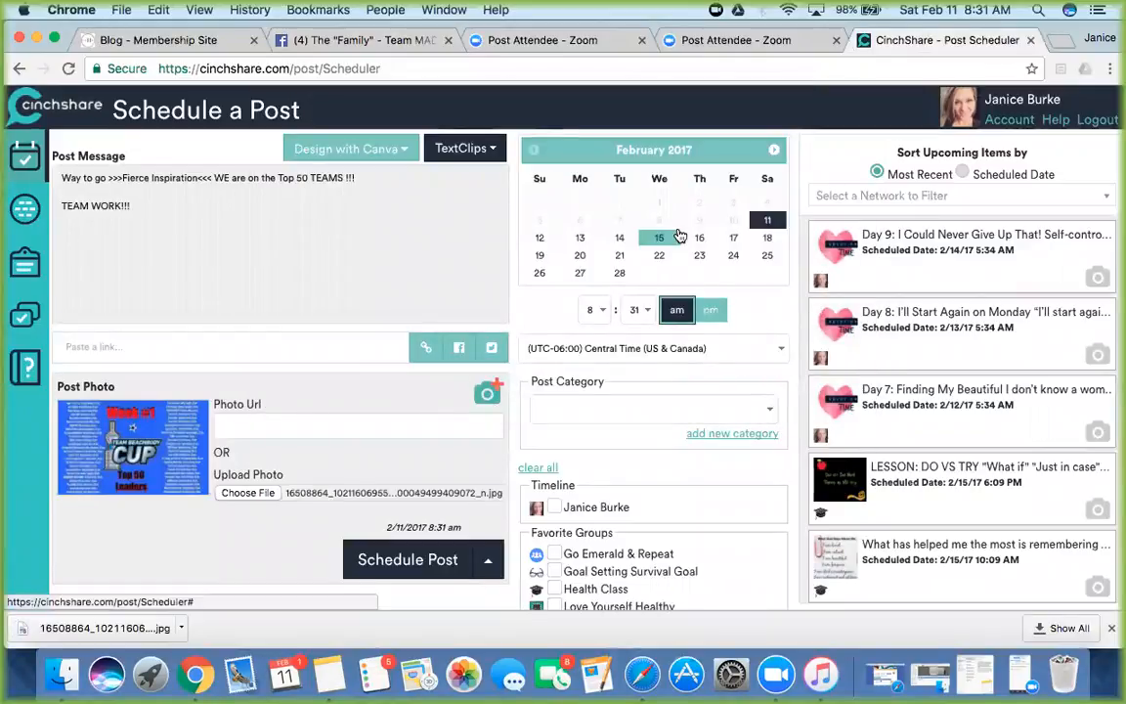
{"action": "left_click", "coordinate": [644, 311]}
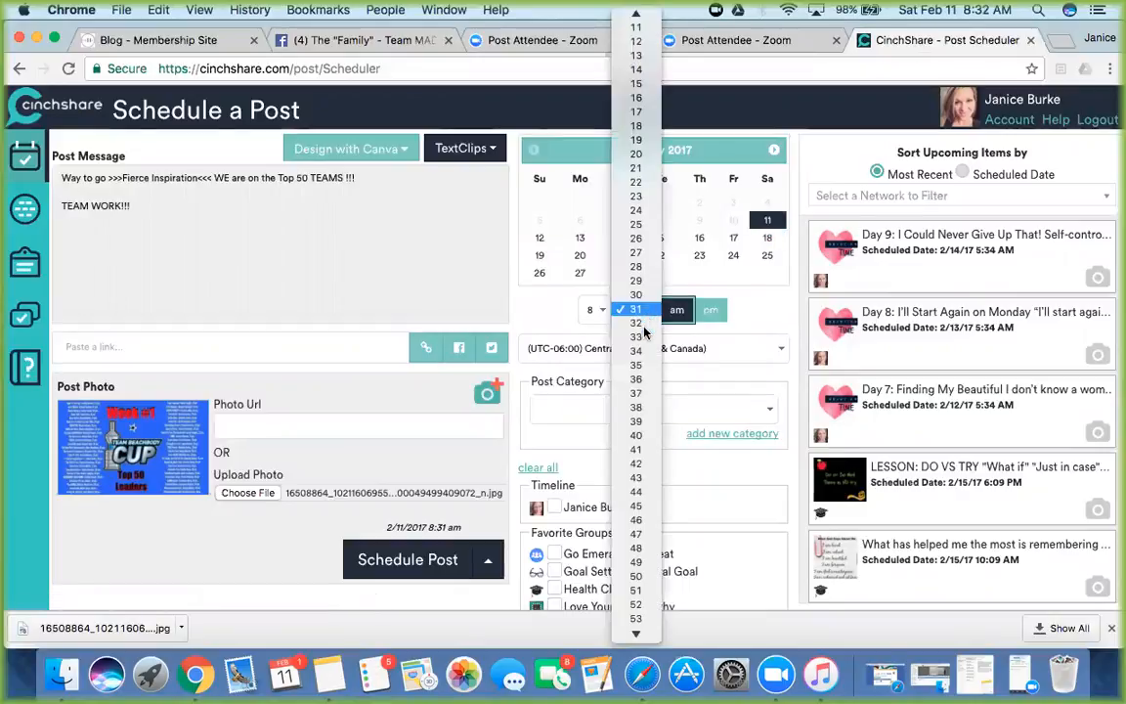
{"action": "left_click", "coordinate": [637, 436]}
Step: Select the favorite groups from Health Class through Ultimate Reset Support Group, including The "Family" Team Tenacity, as destinations for the post
{"action": "scroll", "coordinate": [676, 313], "scroll_direction": "down", "scroll_amount": 5}
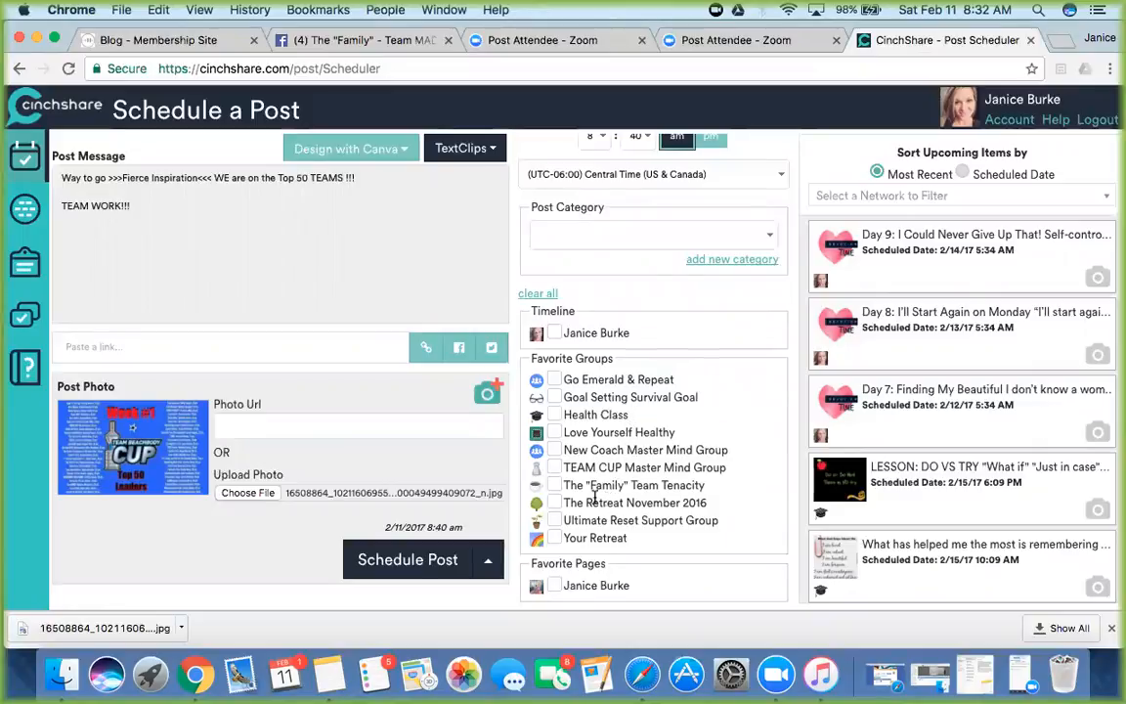
{"action": "left_click", "coordinate": [554, 485]}
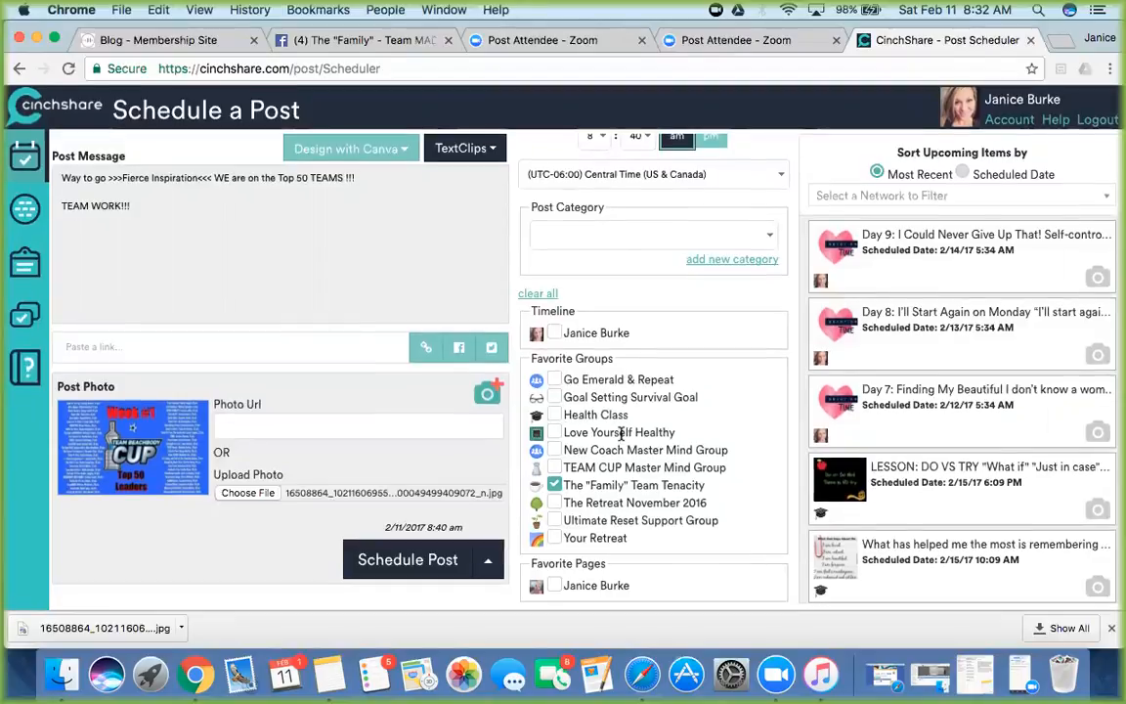
{"action": "left_click", "coordinate": [553, 414]}
{"action": "left_click", "coordinate": [554, 432]}
{"action": "left_click", "coordinate": [554, 449]}
{"action": "left_click", "coordinate": [554, 467]}
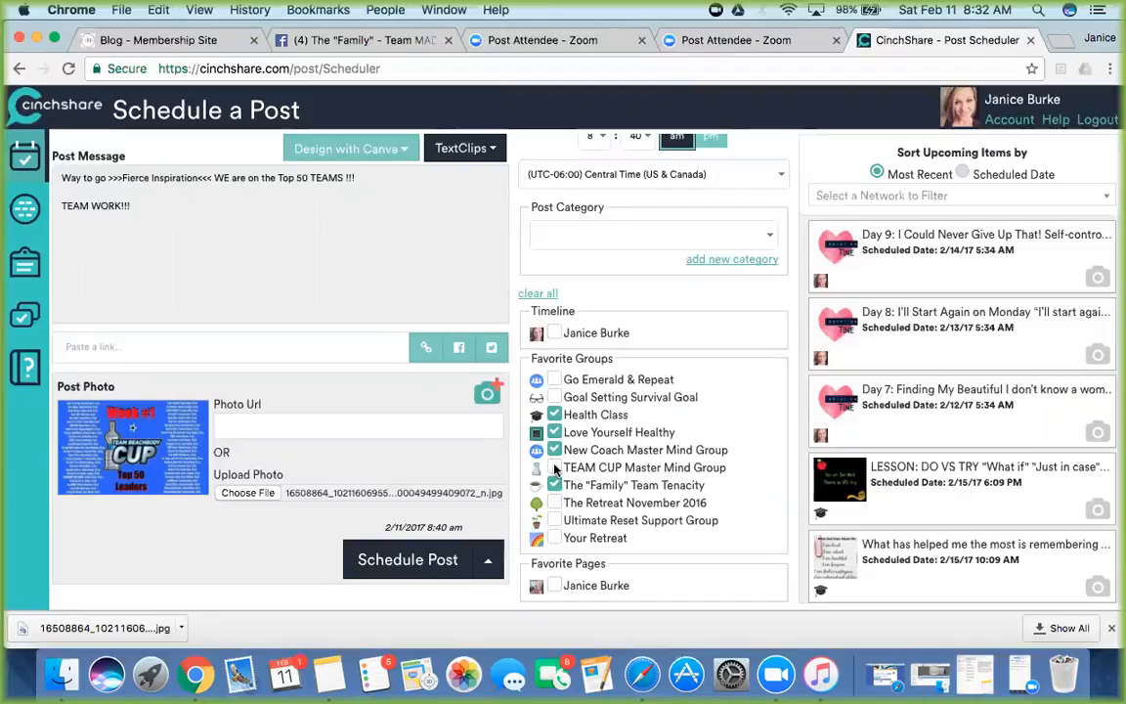
{"action": "left_click", "coordinate": [554, 504]}
{"action": "left_click", "coordinate": [554, 521]}
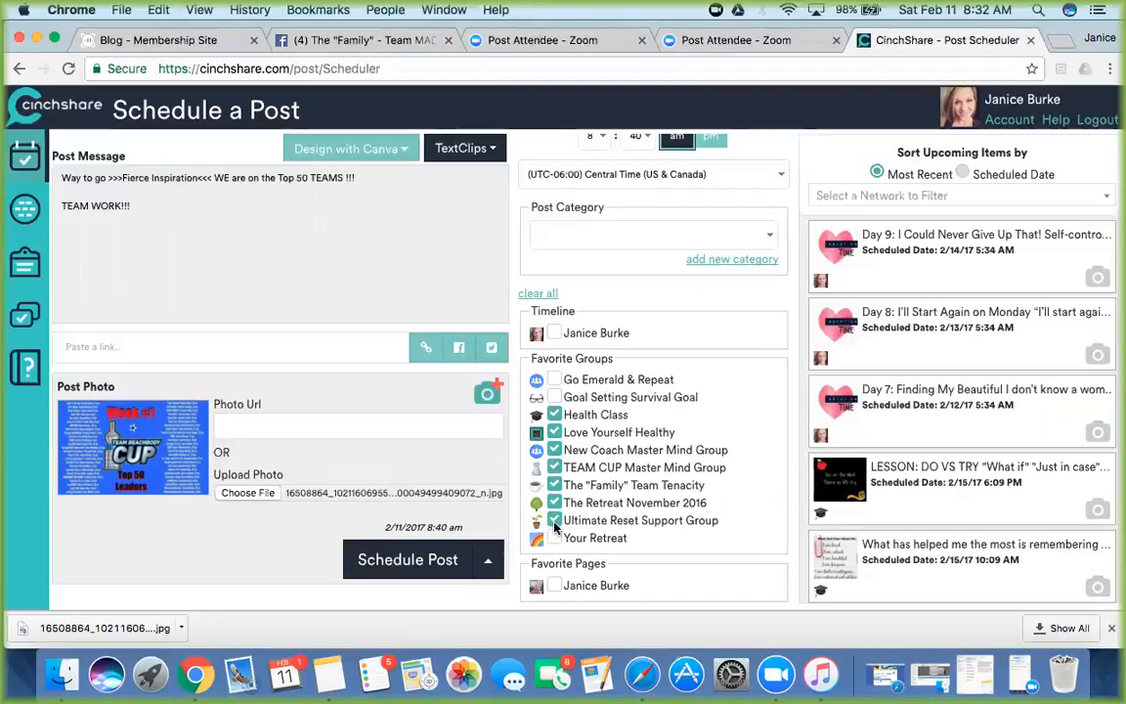
Step: Deselect all the chosen favorite groups, from Ultimate Reset Support Group up to Health Class
{"action": "left_click", "coordinate": [555, 523]}
{"action": "left_click", "coordinate": [554, 502]}
{"action": "left_click", "coordinate": [554, 485]}
{"action": "left_click", "coordinate": [554, 468]}
{"action": "left_click", "coordinate": [554, 450]}
{"action": "left_click", "coordinate": [554, 432]}
{"action": "left_click", "coordinate": [554, 414]}
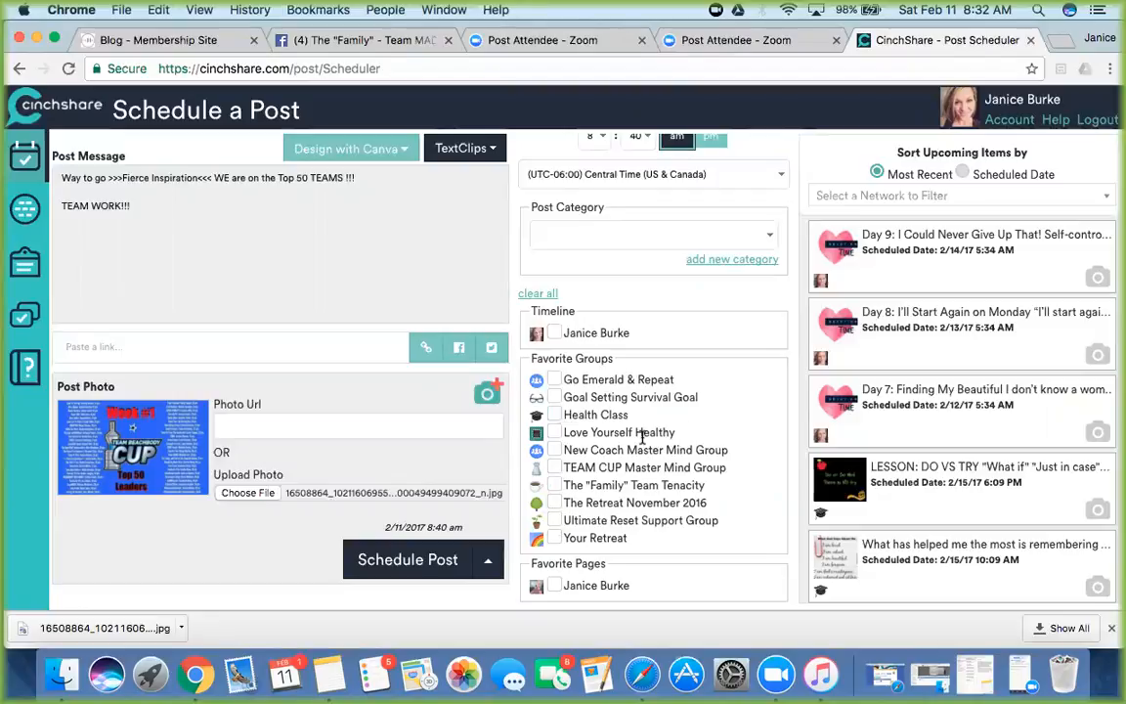
Step: Save the team post with the Top 50 Leaders photo without scheduling it
{"action": "left_click", "coordinate": [483, 566]}
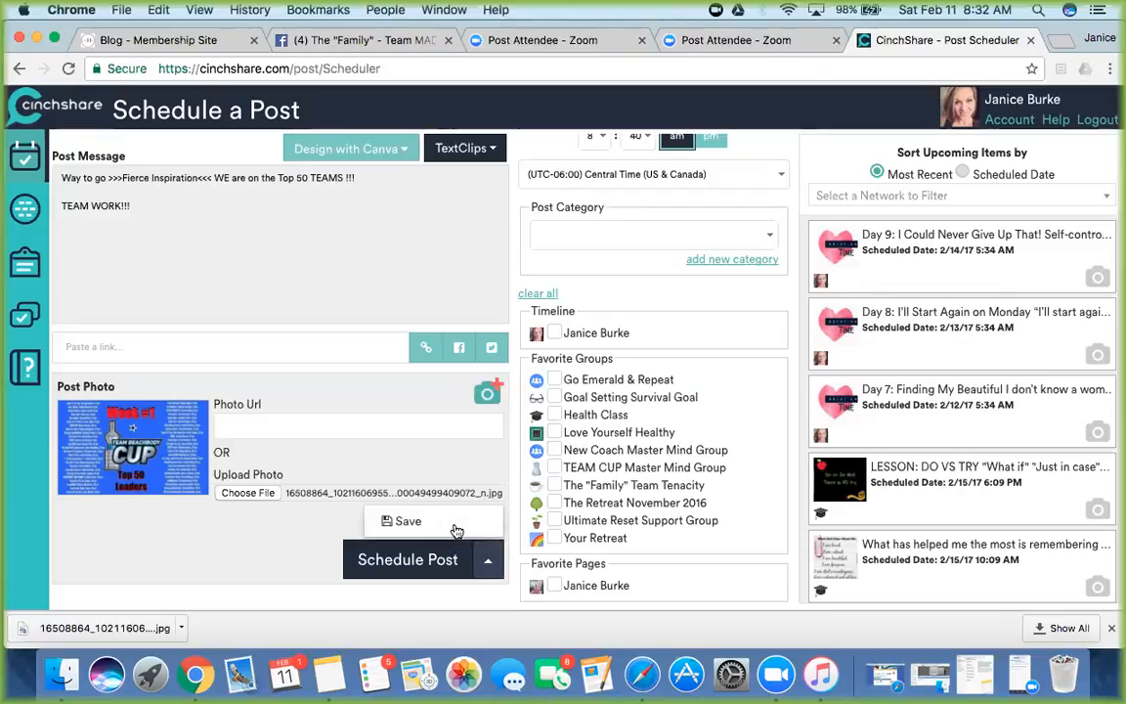
{"action": "left_click", "coordinate": [454, 523]}
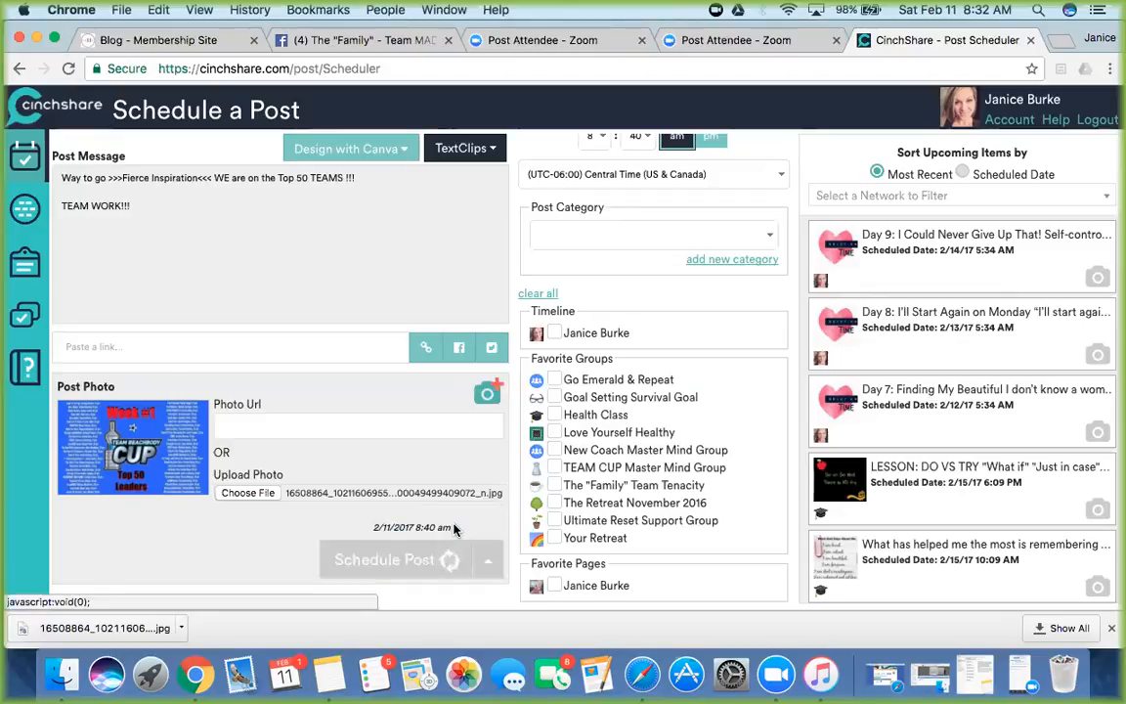
Step: Mark the Team Tenacity University group as a favorite in My Networks
{"action": "left_click", "coordinate": [25, 223]}
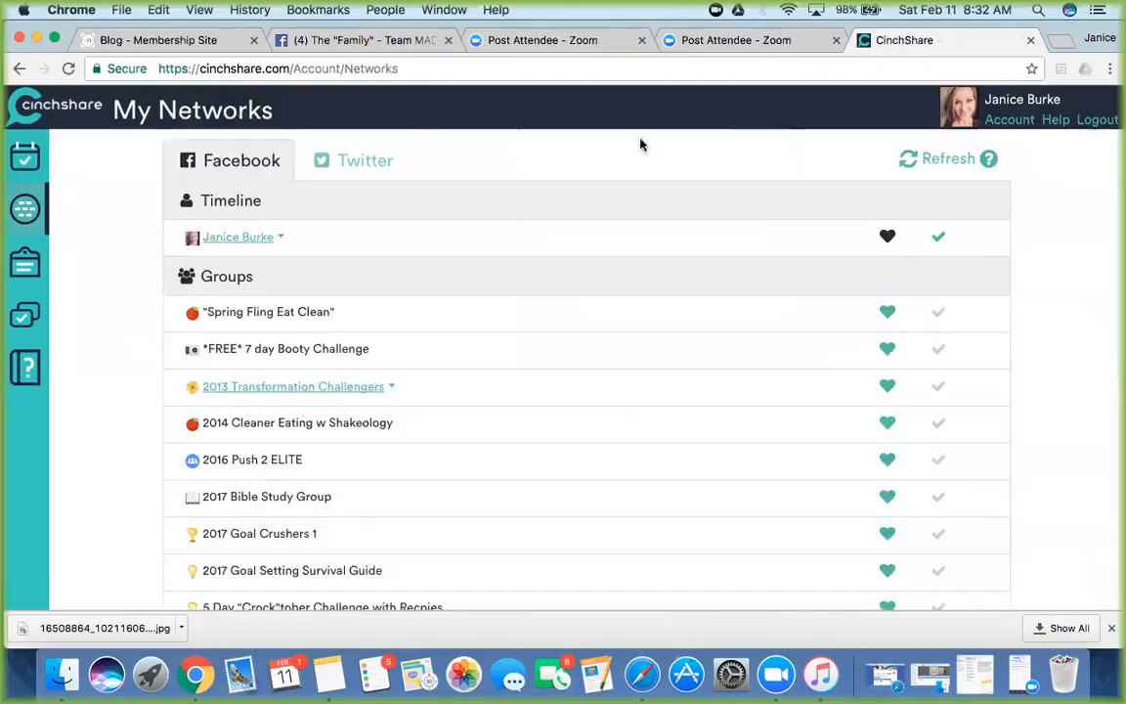
{"action": "scroll", "coordinate": [617, 350], "scroll_direction": "down", "scroll_amount": 1}
{"action": "scroll", "coordinate": [618, 350], "scroll_direction": "down", "scroll_amount": 1}
{"action": "scroll", "coordinate": [618, 350], "scroll_direction": "up", "scroll_amount": 2}
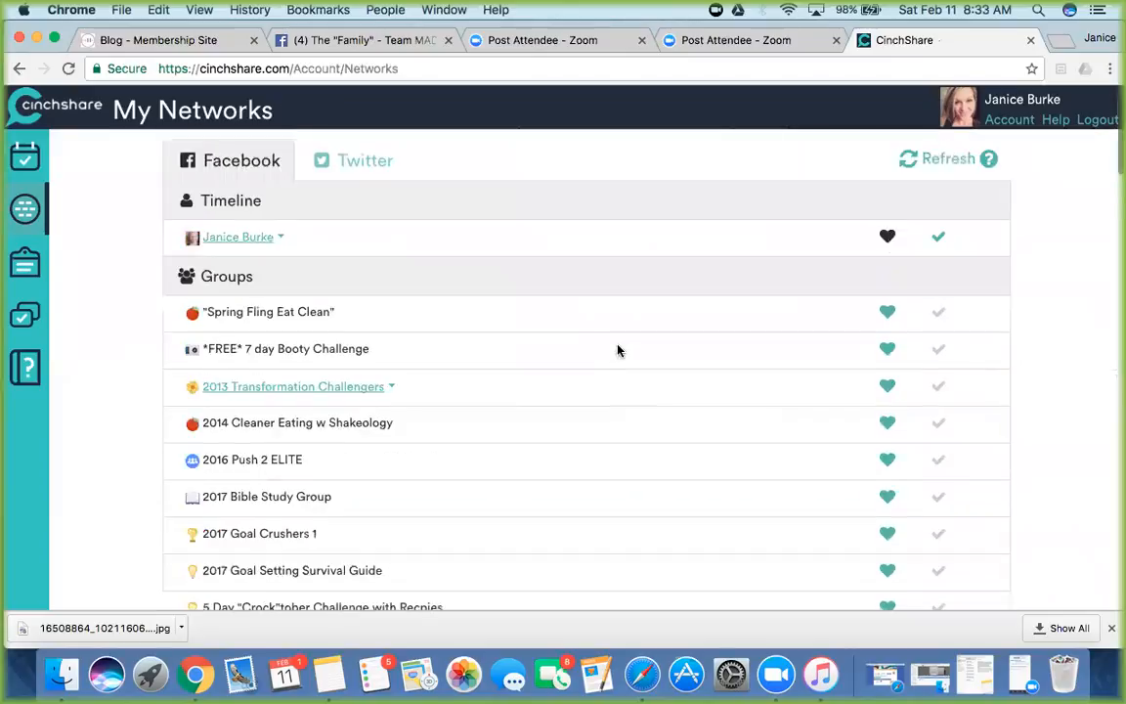
{"action": "scroll", "coordinate": [618, 350], "scroll_direction": "down", "scroll_amount": 1}
{"action": "scroll", "coordinate": [617, 350], "scroll_direction": "down", "scroll_amount": 4}
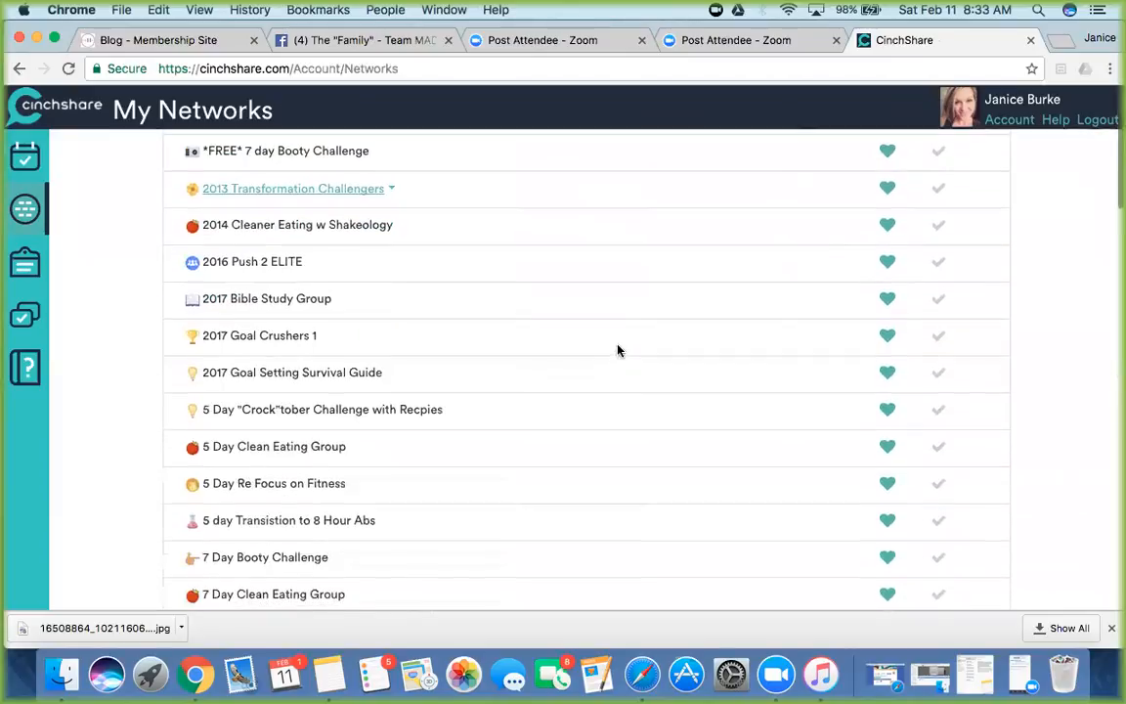
{"action": "scroll", "coordinate": [618, 350], "scroll_direction": "down", "scroll_amount": 2}
{"action": "scroll", "coordinate": [618, 350], "scroll_direction": "down", "scroll_amount": 3}
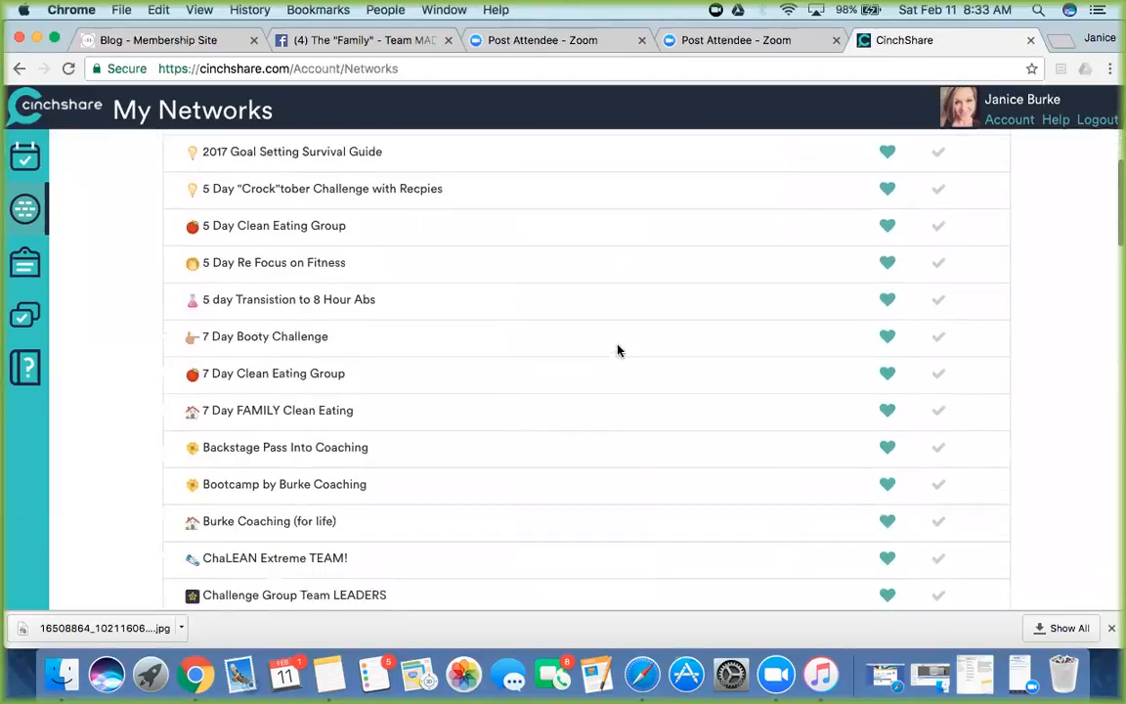
{"action": "scroll", "coordinate": [617, 350], "scroll_direction": "down", "scroll_amount": 3}
{"action": "scroll", "coordinate": [618, 350], "scroll_direction": "down", "scroll_amount": 10}
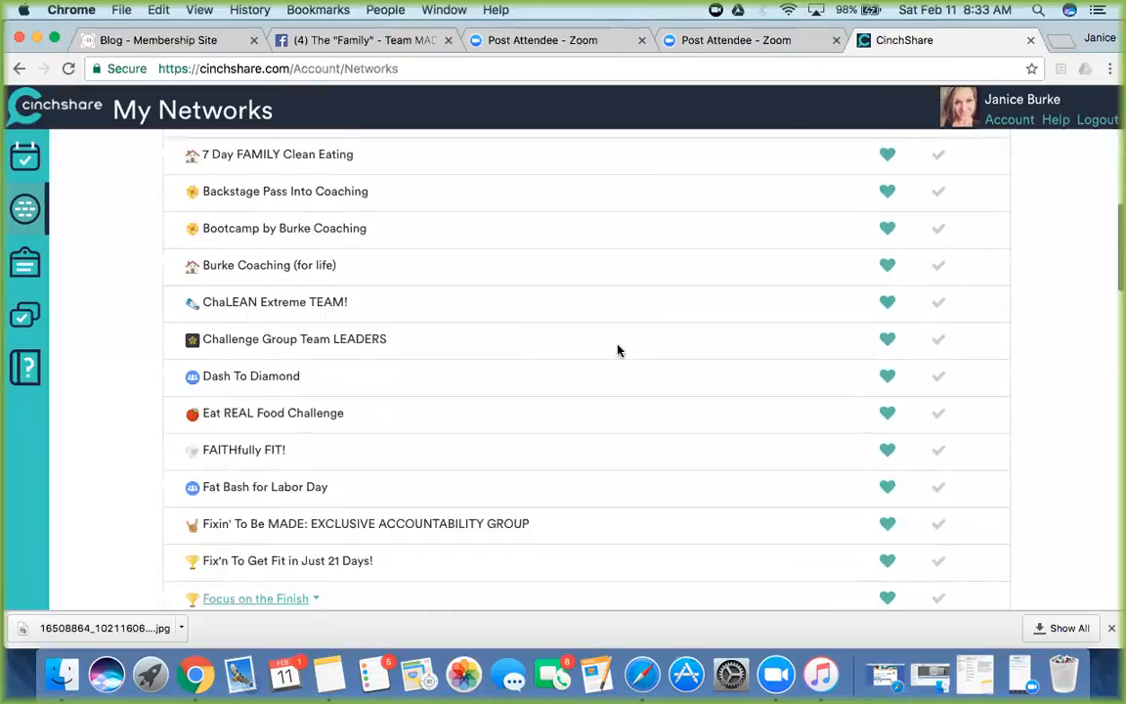
{"action": "scroll", "coordinate": [617, 350], "scroll_direction": "down", "scroll_amount": 6}
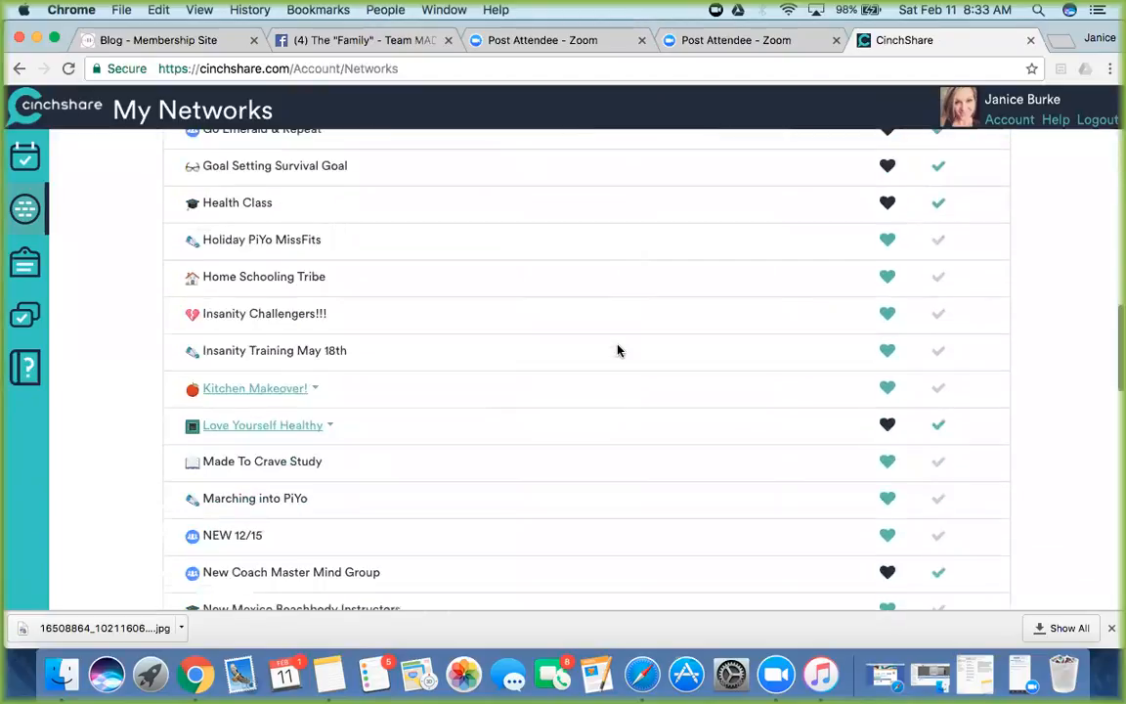
{"action": "scroll", "coordinate": [617, 350], "scroll_direction": "down", "scroll_amount": 6}
{"action": "scroll", "coordinate": [618, 350], "scroll_direction": "down", "scroll_amount": 5}
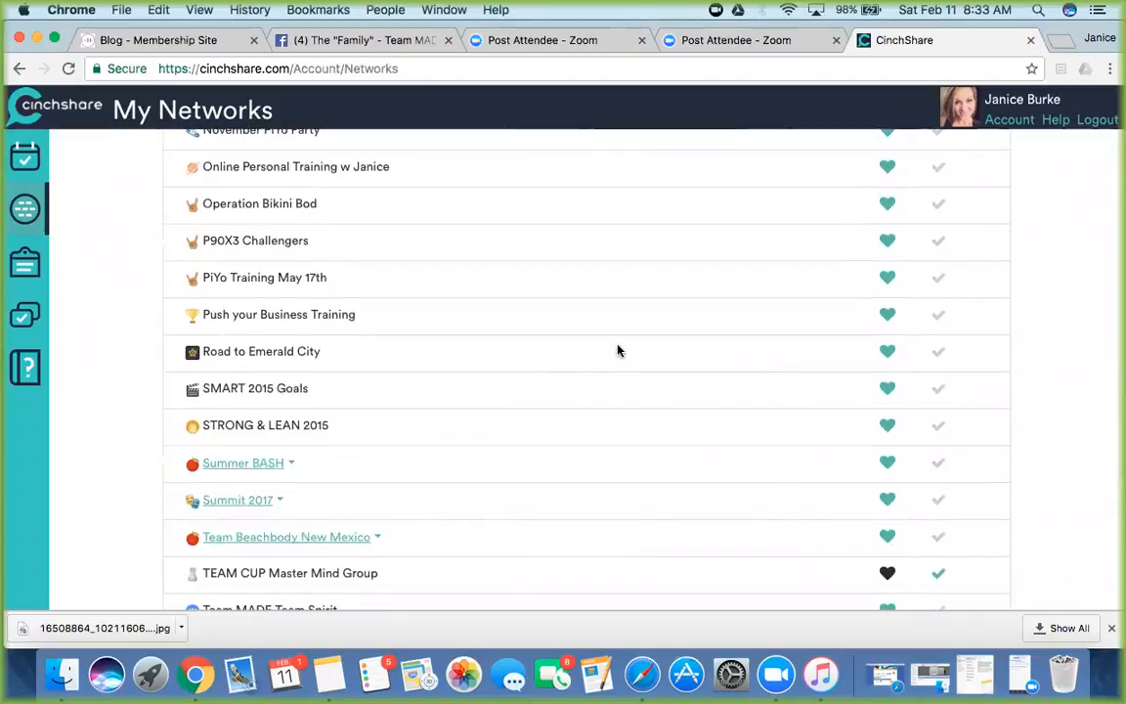
{"action": "scroll", "coordinate": [617, 350], "scroll_direction": "down", "scroll_amount": 3}
{"action": "scroll", "coordinate": [618, 350], "scroll_direction": "down", "scroll_amount": 3}
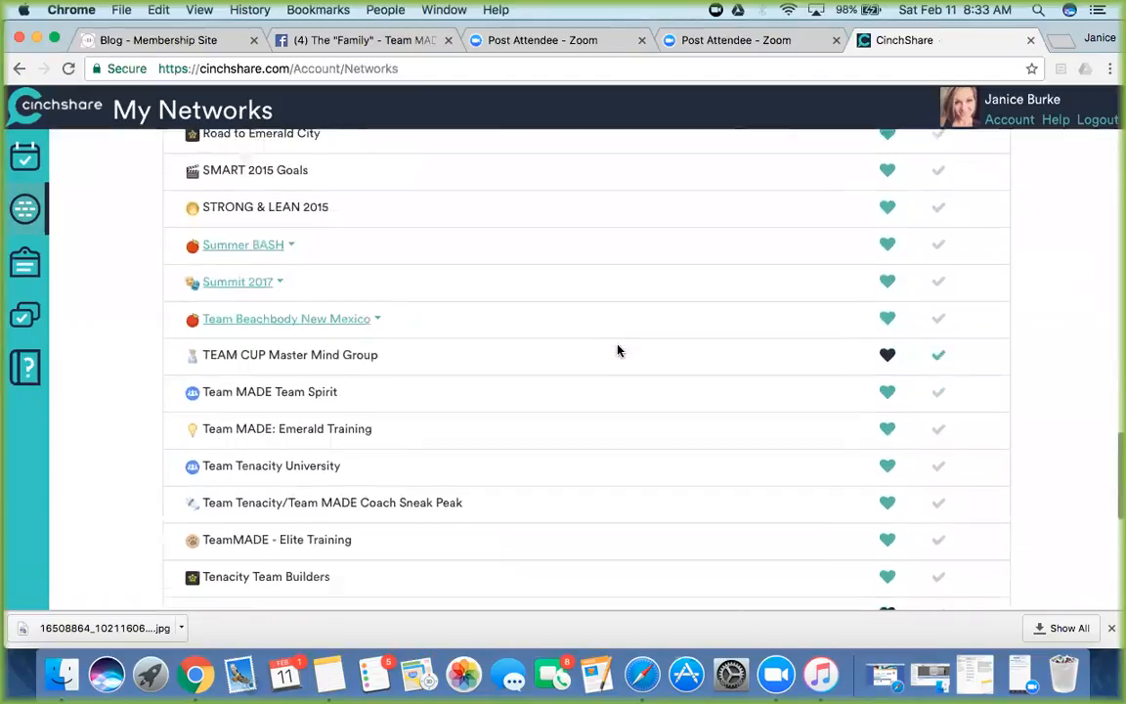
{"action": "left_click", "coordinate": [886, 452]}
{"action": "scroll", "coordinate": [536, 484], "scroll_direction": "up", "scroll_amount": 15}
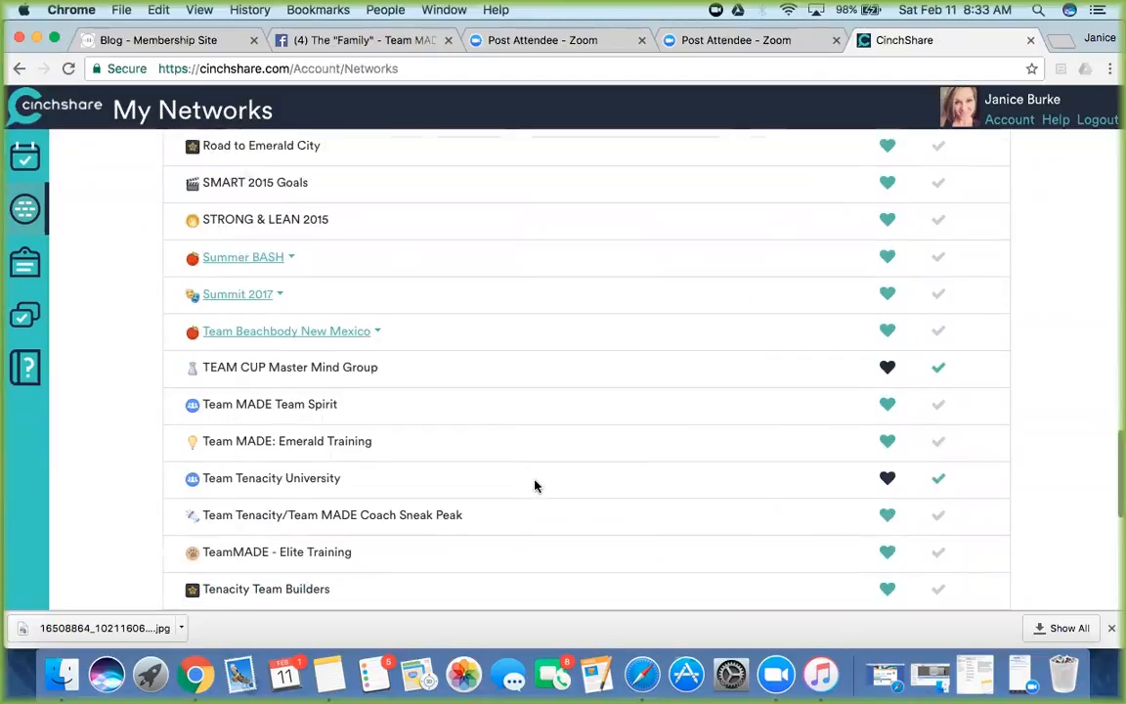
Step: Open the saved "Way to go >>>Fierce Inspiration<<<" post for editing from the saved posts in Manage Posts
{"action": "left_click", "coordinate": [25, 152]}
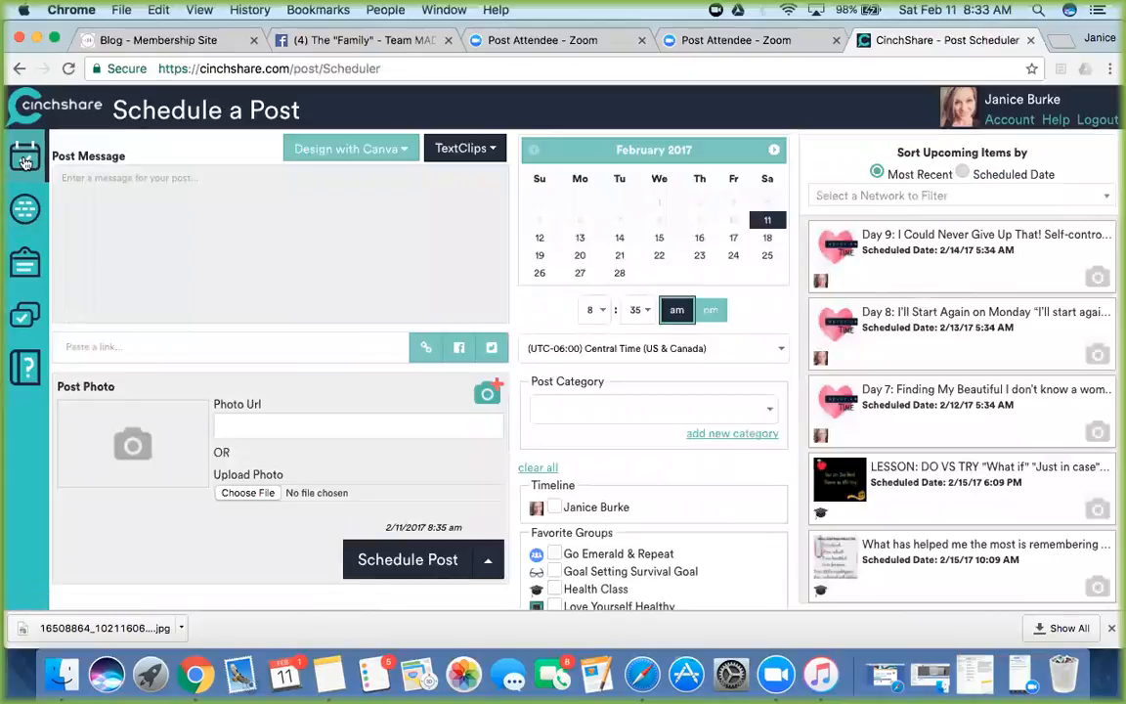
{"action": "left_click", "coordinate": [25, 262]}
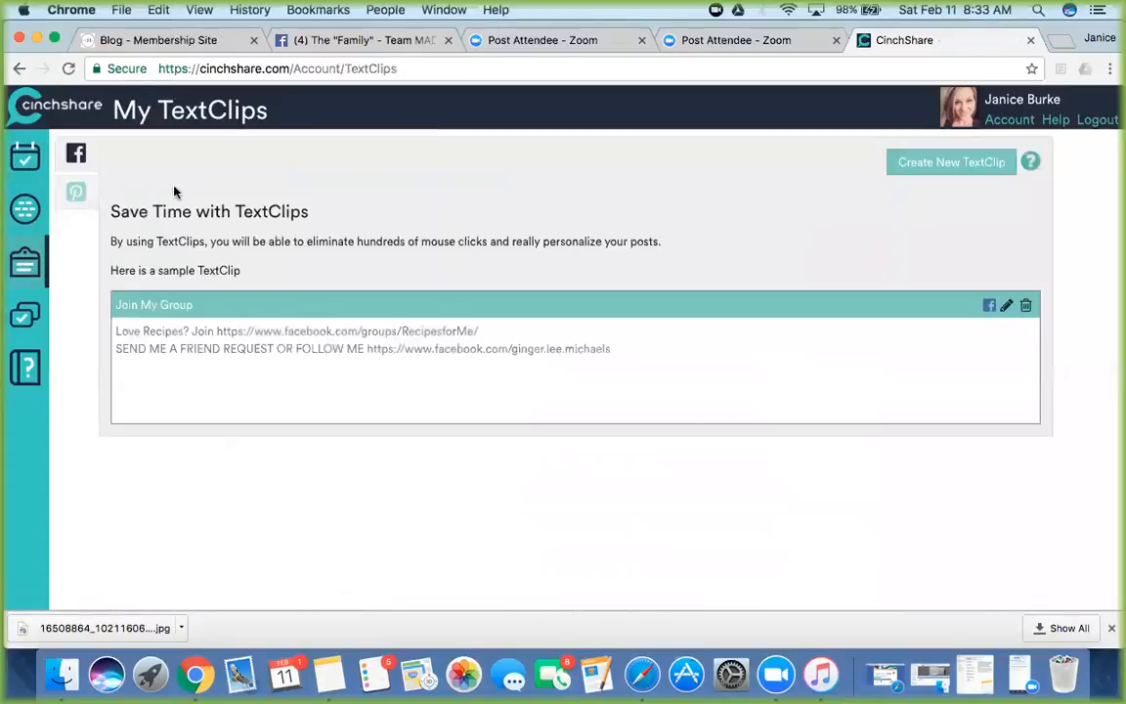
{"action": "left_click", "coordinate": [27, 321]}
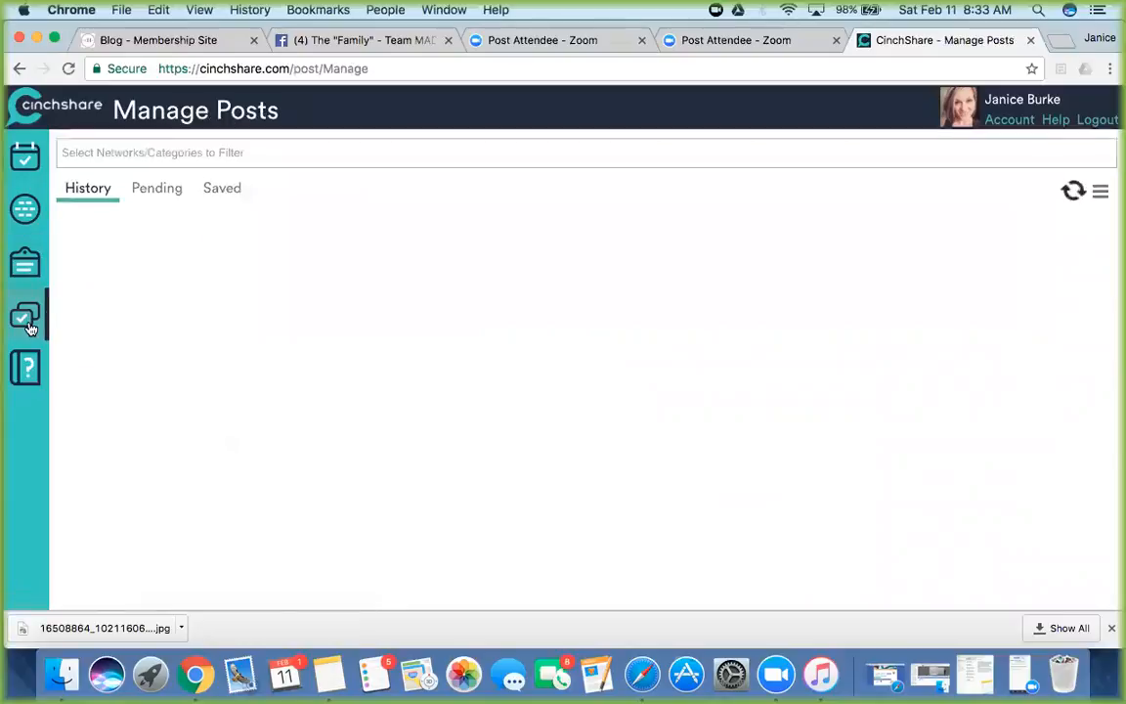
{"action": "left_click", "coordinate": [223, 190]}
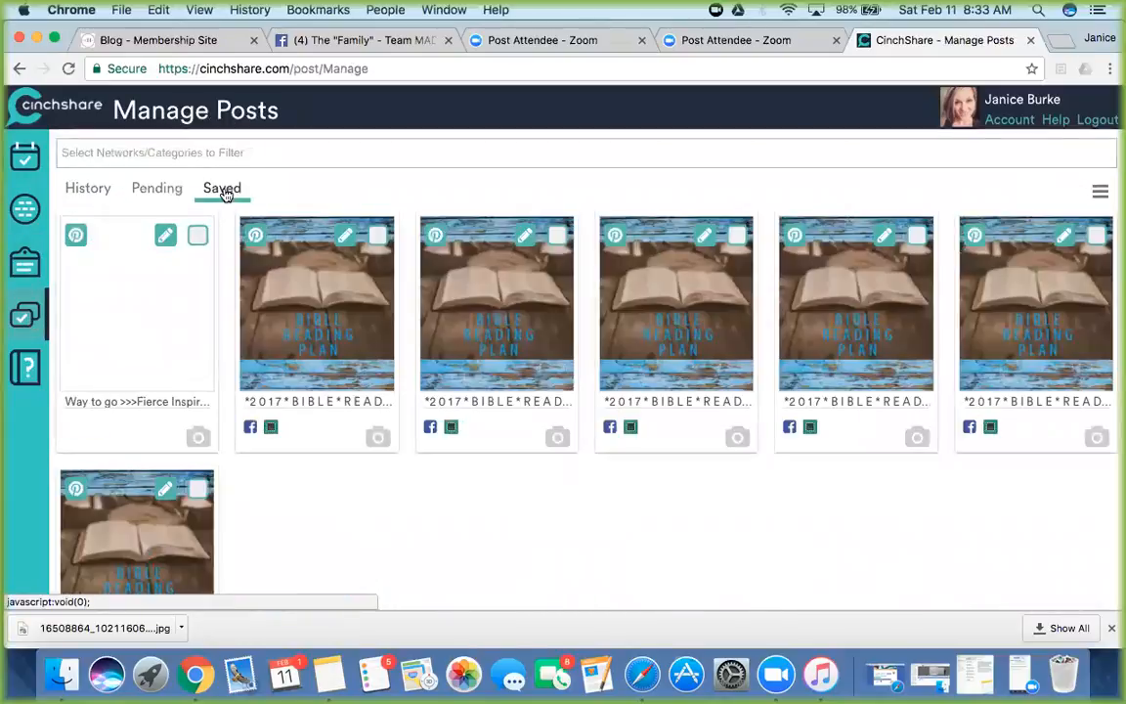
{"action": "left_click", "coordinate": [166, 241]}
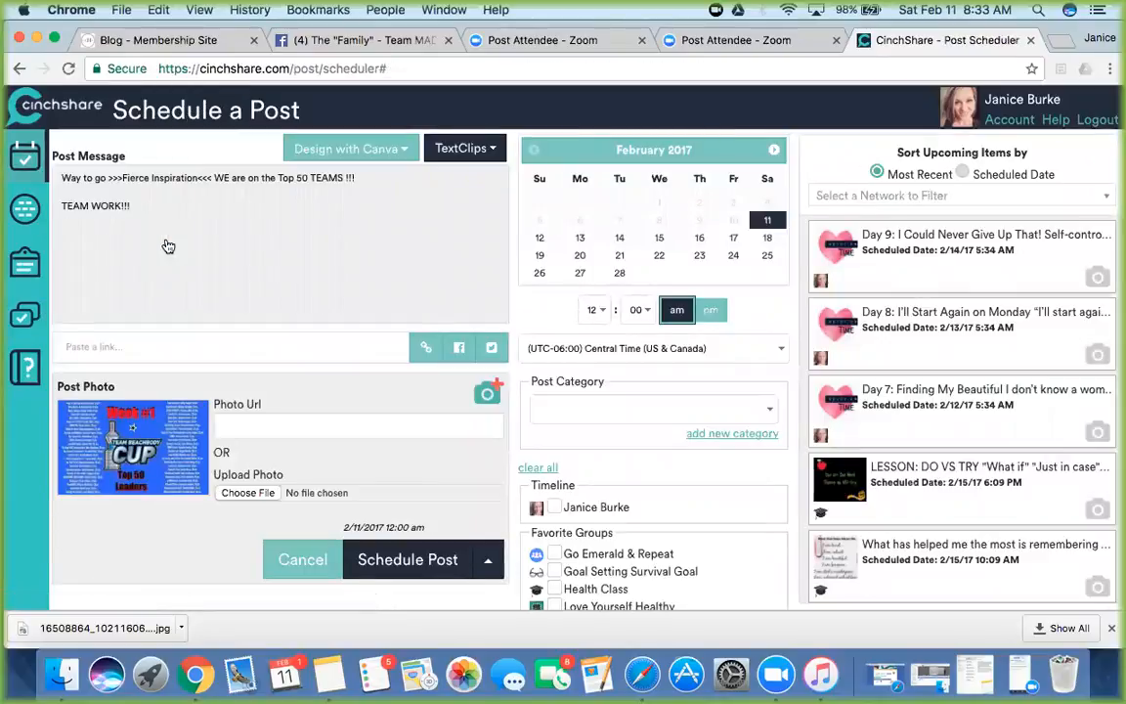
Step: Select The "Family" Team Tenacity and Team Tenacity University as destination groups and try to schedule the post
{"action": "scroll", "coordinate": [567, 342], "scroll_direction": "down", "scroll_amount": 5}
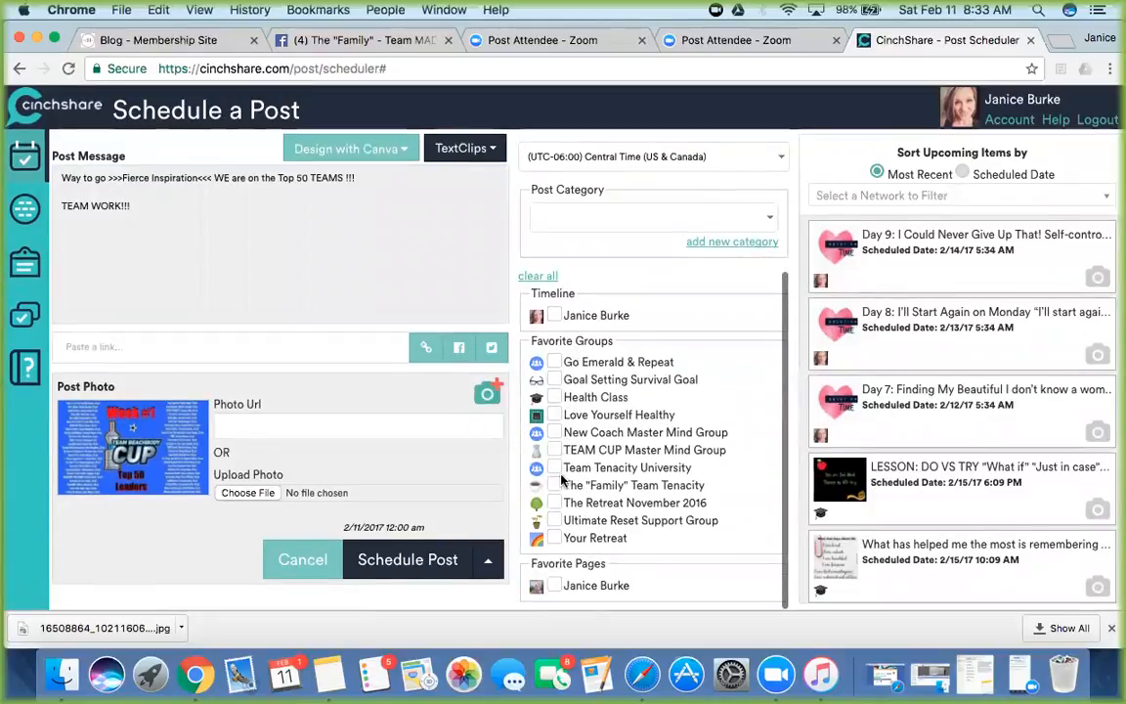
{"action": "left_click", "coordinate": [554, 486]}
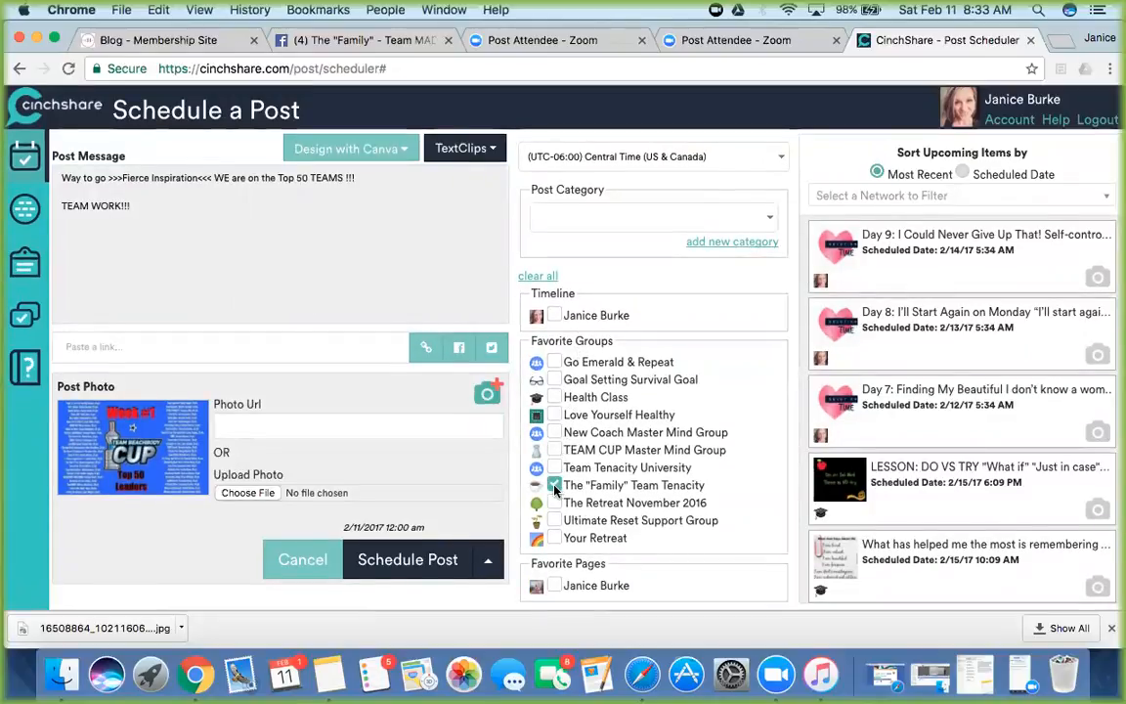
{"action": "left_click", "coordinate": [554, 470]}
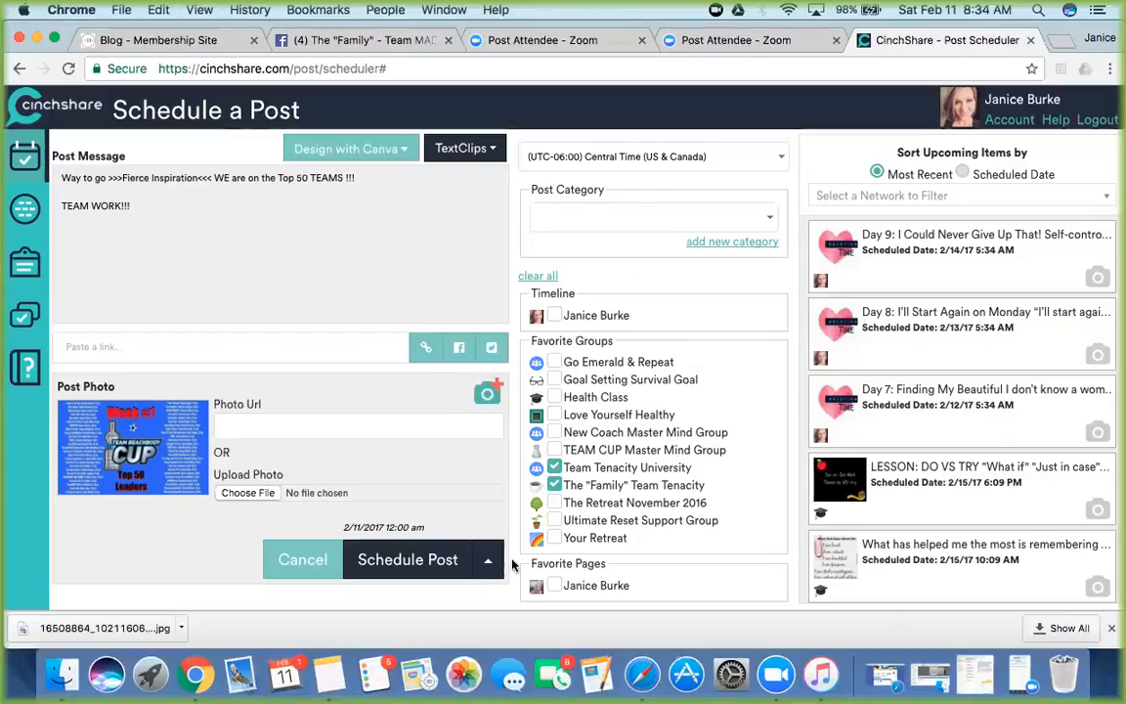
{"action": "left_click", "coordinate": [427, 565]}
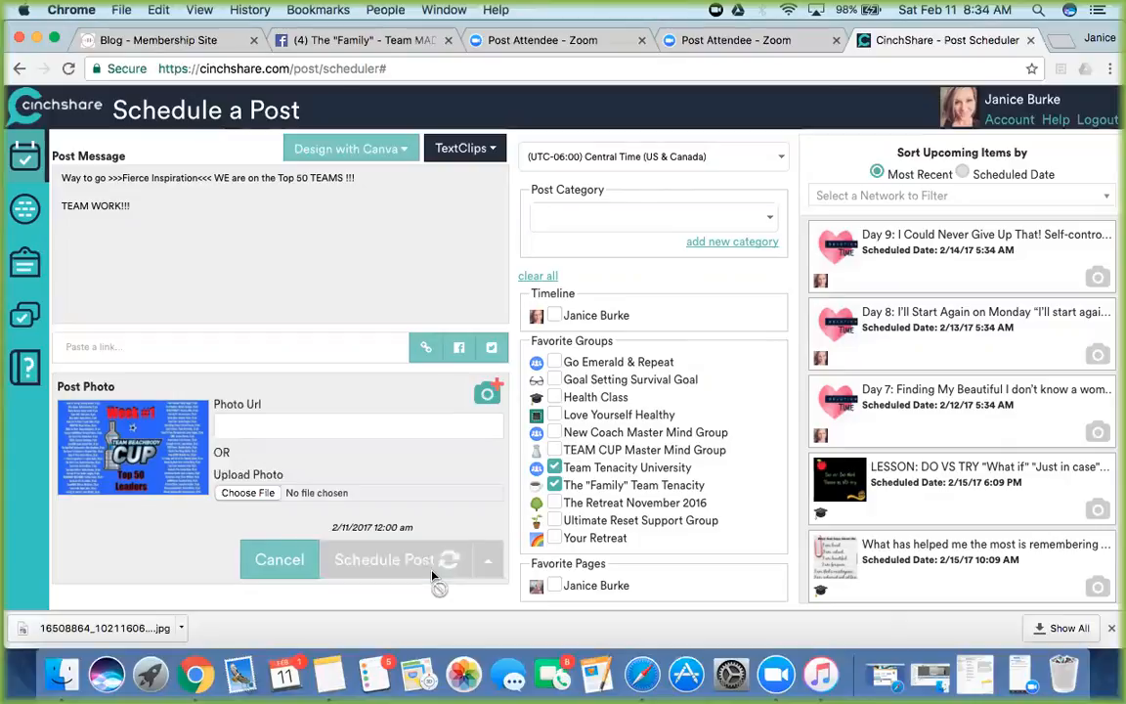
{"action": "left_click", "coordinate": [792, 191]}
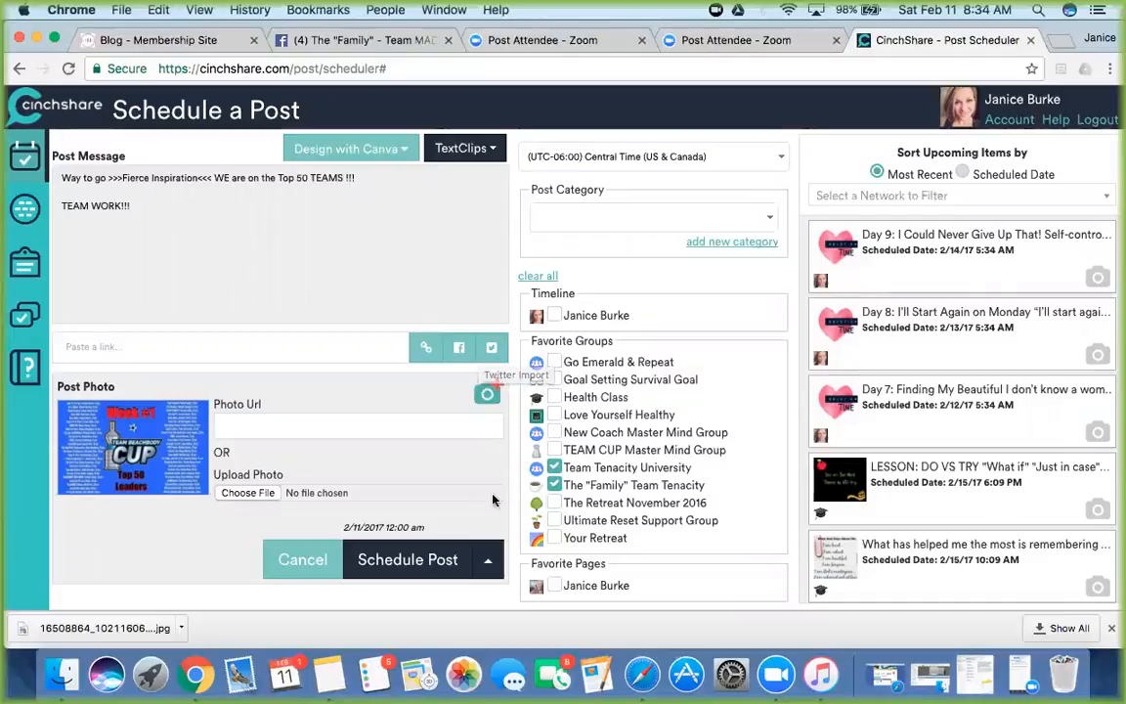
Step: Set the post's date to February 11, 2017 and its time to 8:40 am
{"action": "scroll", "coordinate": [564, 384], "scroll_direction": "up", "scroll_amount": 4}
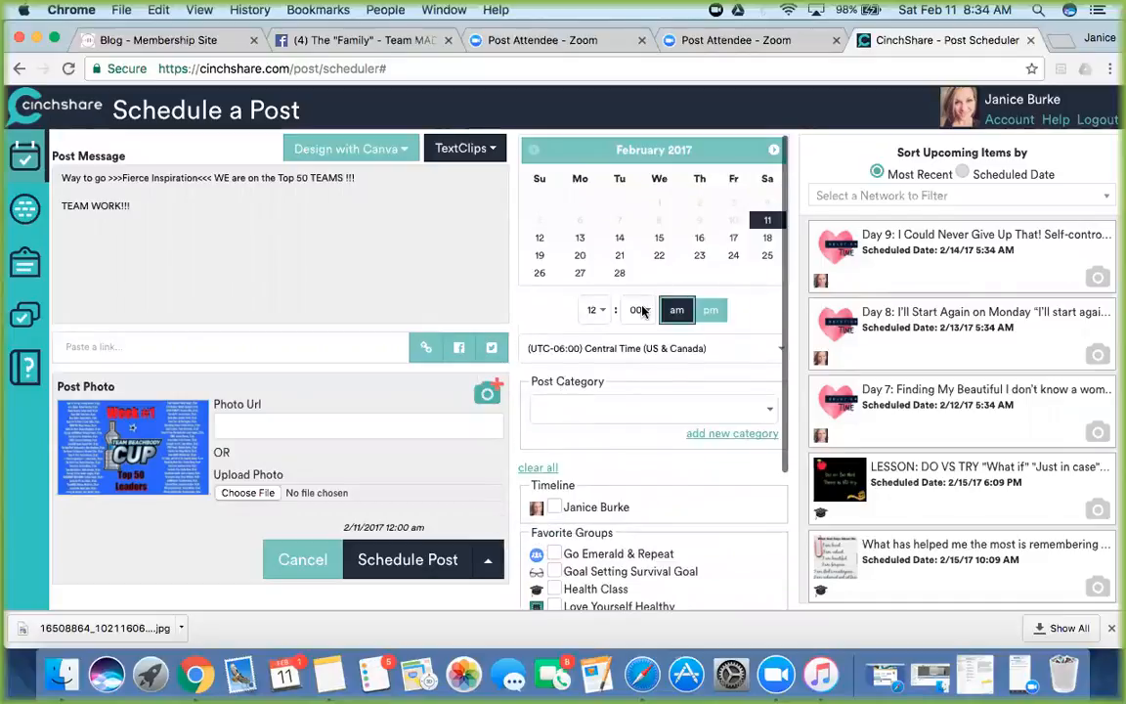
{"action": "left_click", "coordinate": [599, 310]}
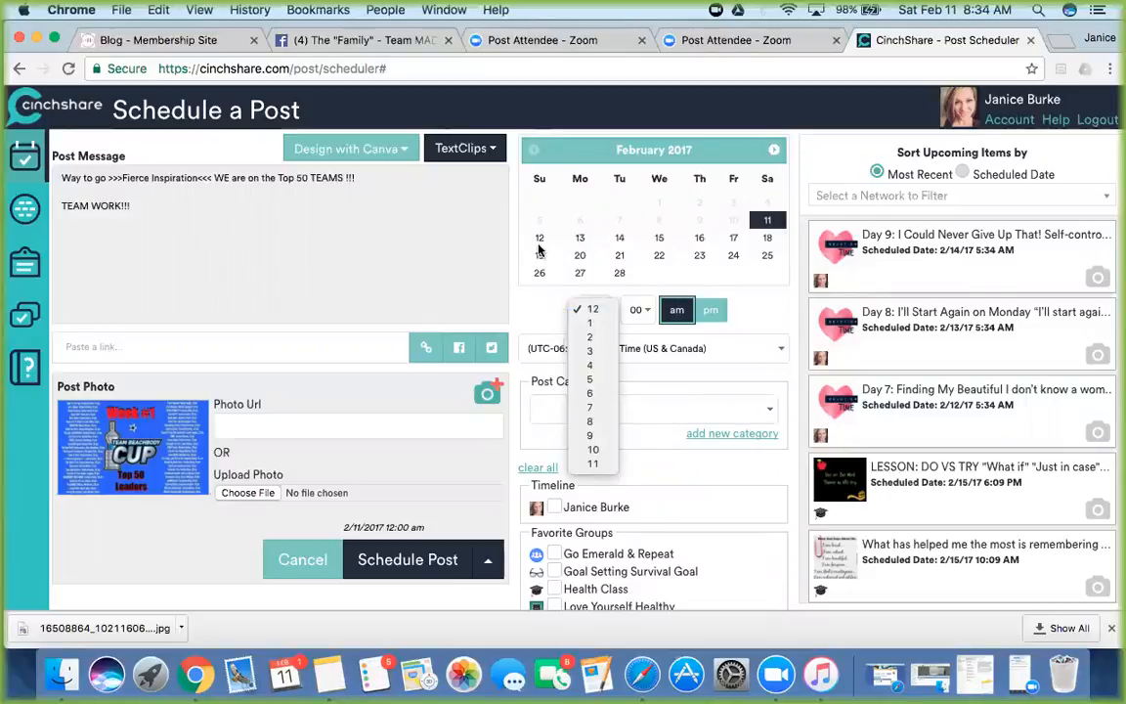
{"action": "left_click", "coordinate": [765, 223]}
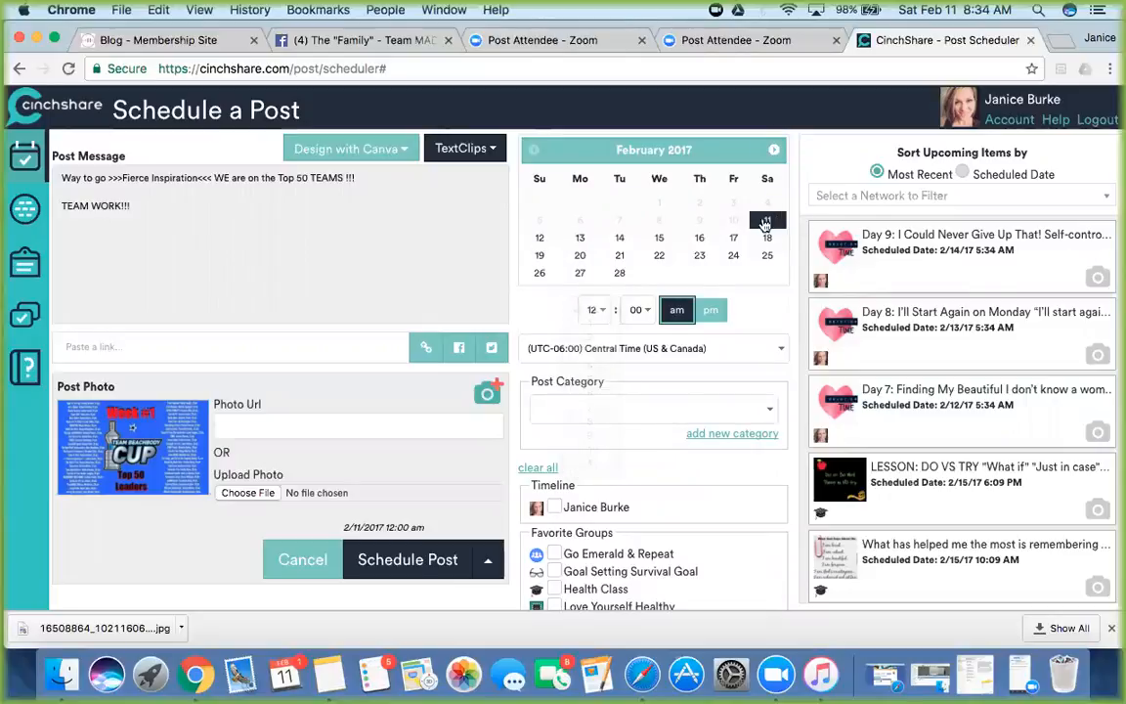
{"action": "left_click", "coordinate": [594, 310]}
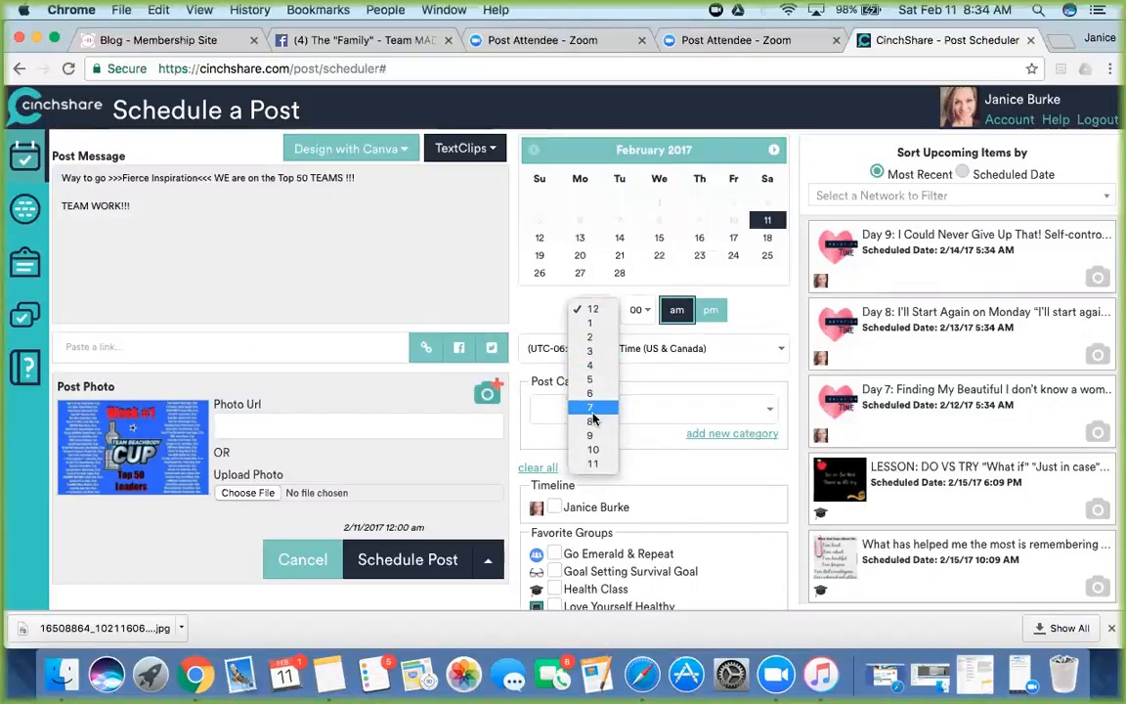
{"action": "left_click", "coordinate": [593, 421]}
{"action": "left_click", "coordinate": [638, 312]}
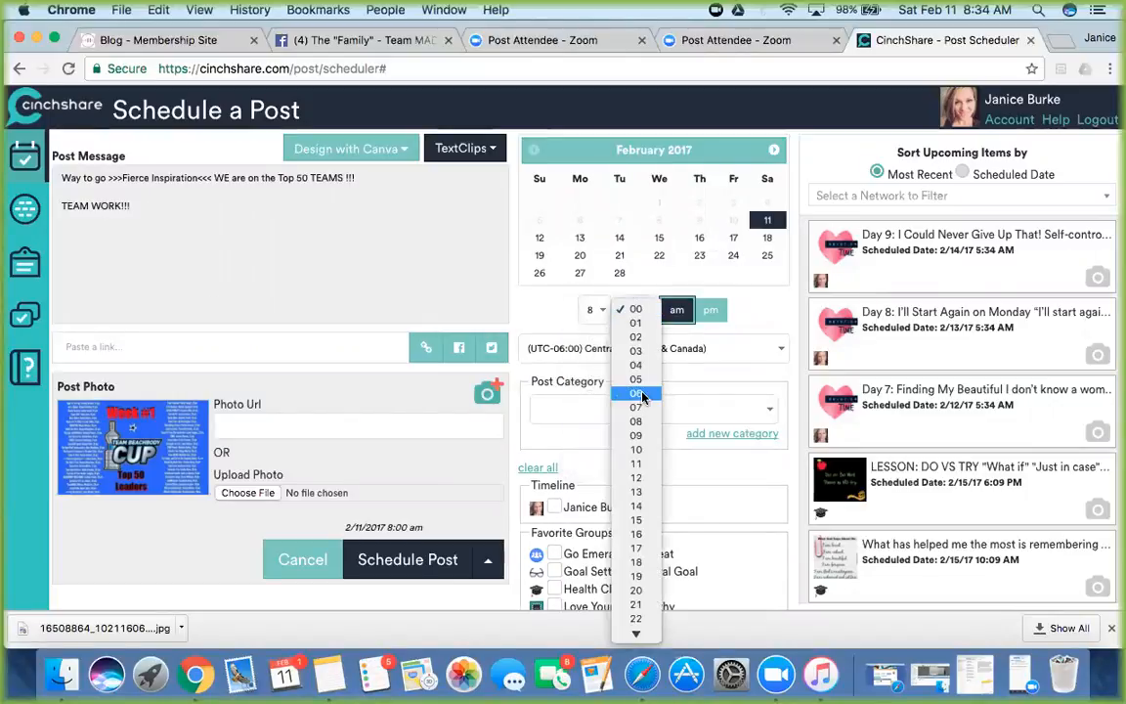
{"action": "scroll", "coordinate": [643, 551], "scroll_direction": "down", "scroll_amount": 4}
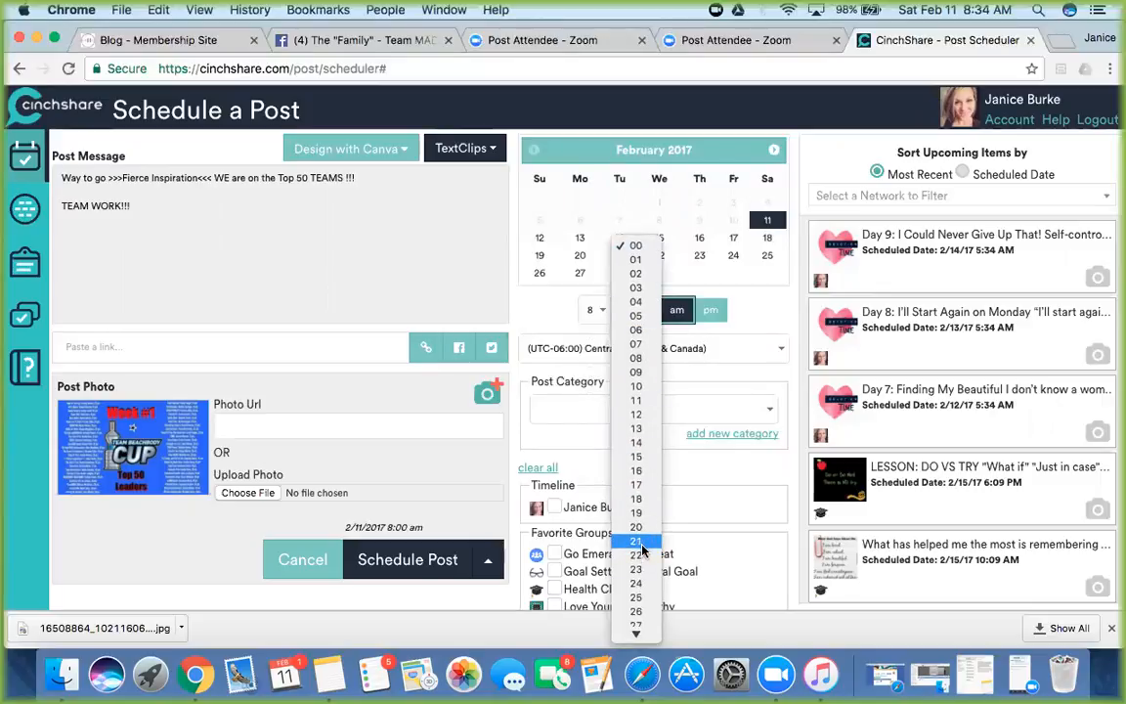
{"action": "scroll", "coordinate": [642, 551], "scroll_direction": "down", "scroll_amount": 3}
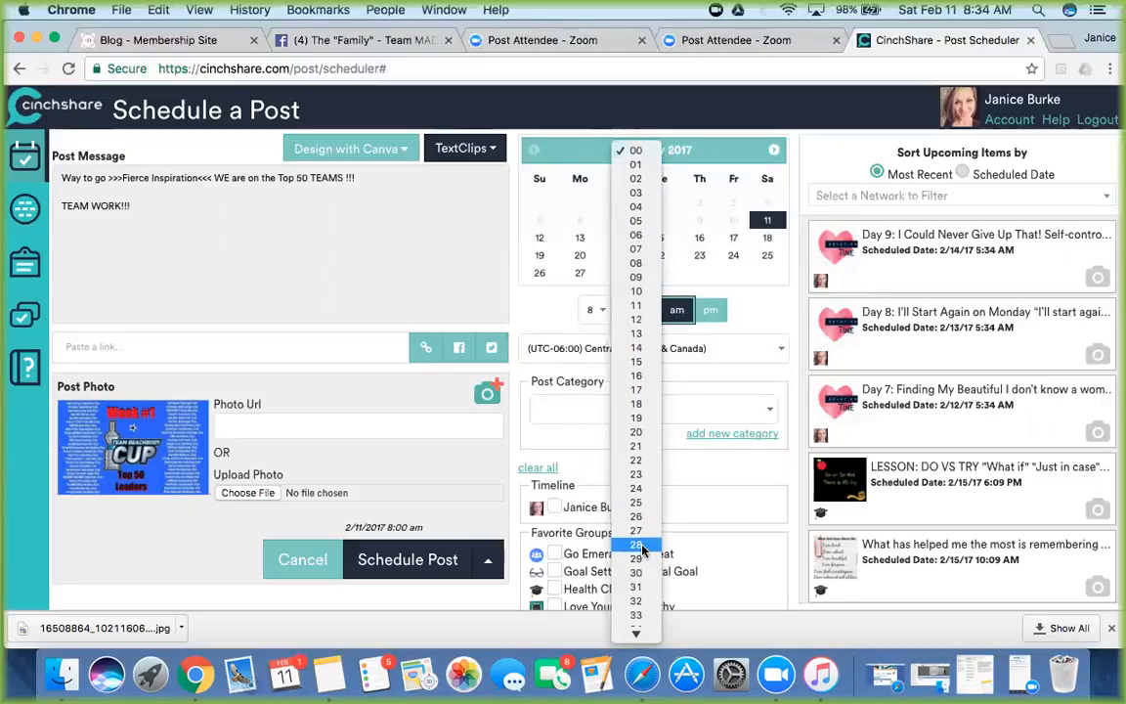
{"action": "scroll", "coordinate": [642, 550], "scroll_direction": "down", "scroll_amount": 5}
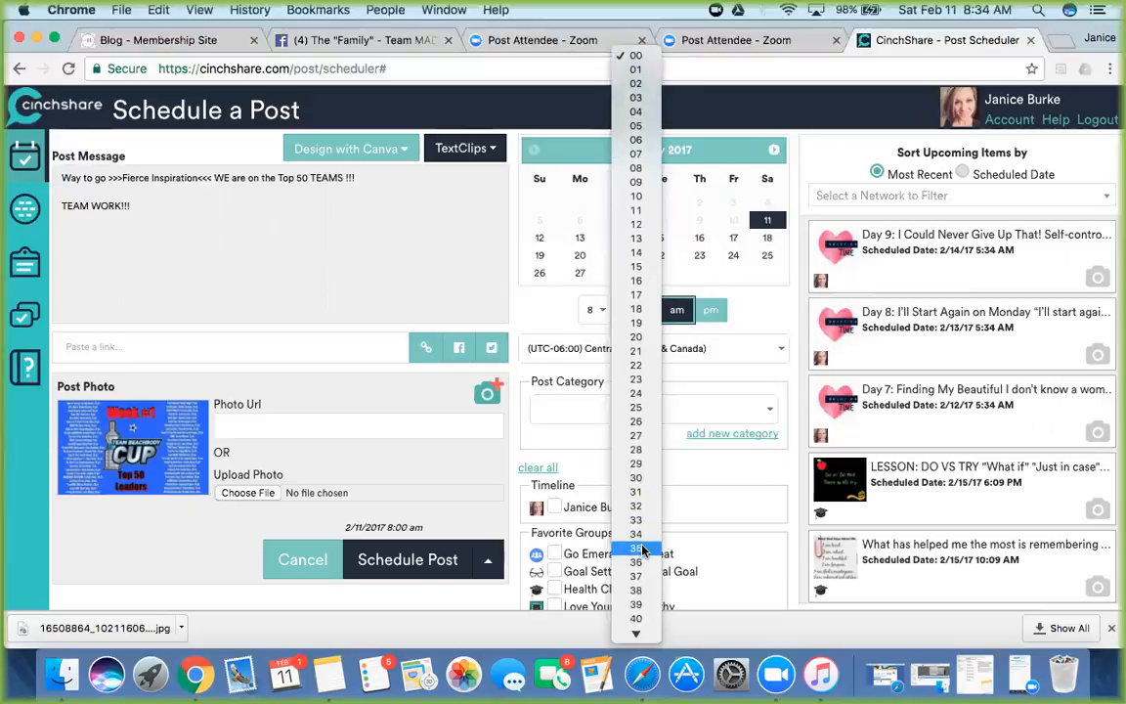
{"action": "left_click", "coordinate": [640, 587]}
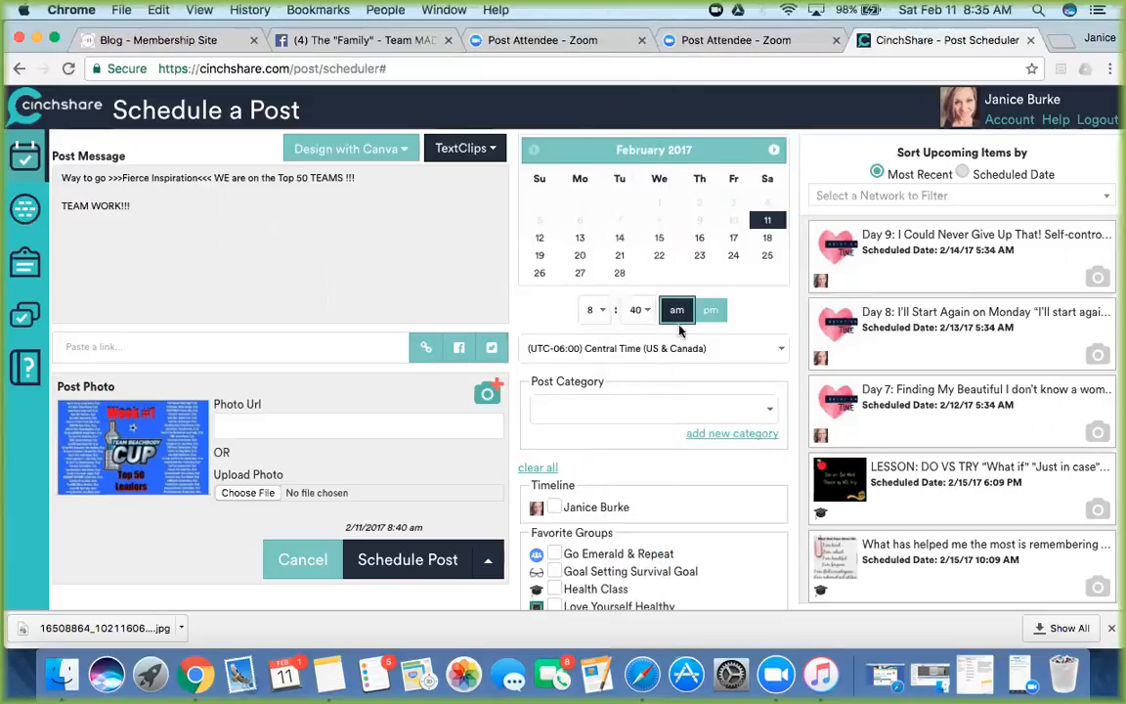
Step: Check the selected destination groups, schedule the post and return to the manage posts page
{"action": "scroll", "coordinate": [623, 496], "scroll_direction": "down", "scroll_amount": 5}
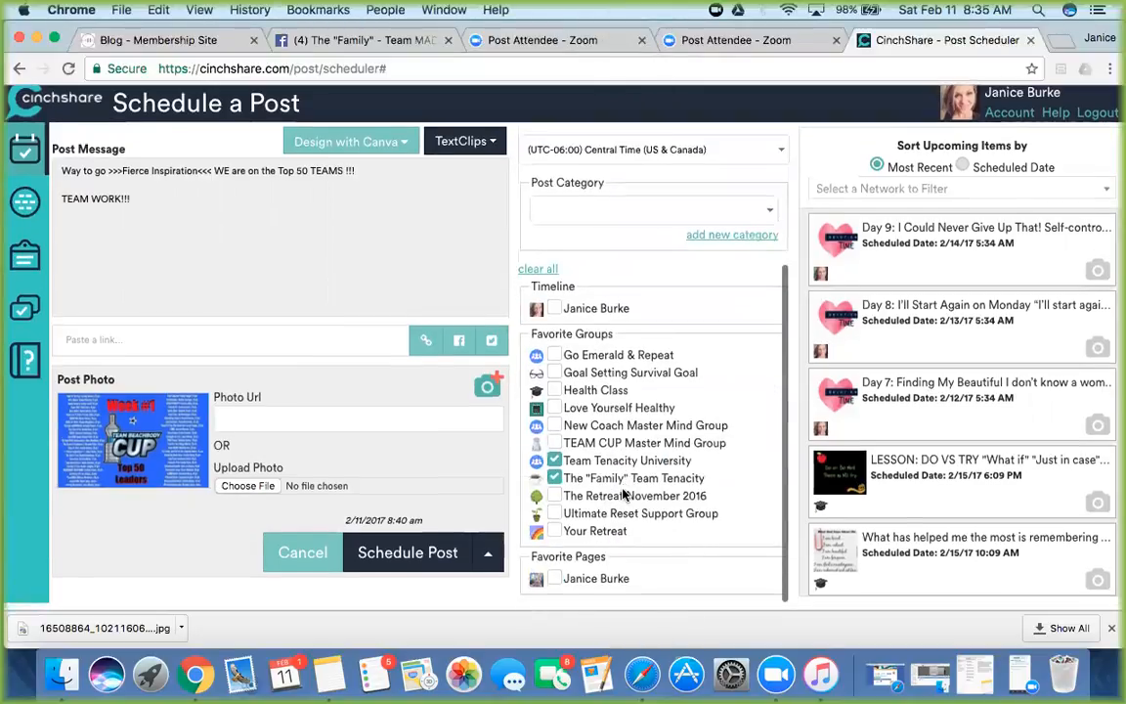
{"action": "scroll", "coordinate": [624, 496], "scroll_direction": "up", "scroll_amount": 5}
{"action": "left_click", "coordinate": [411, 559]}
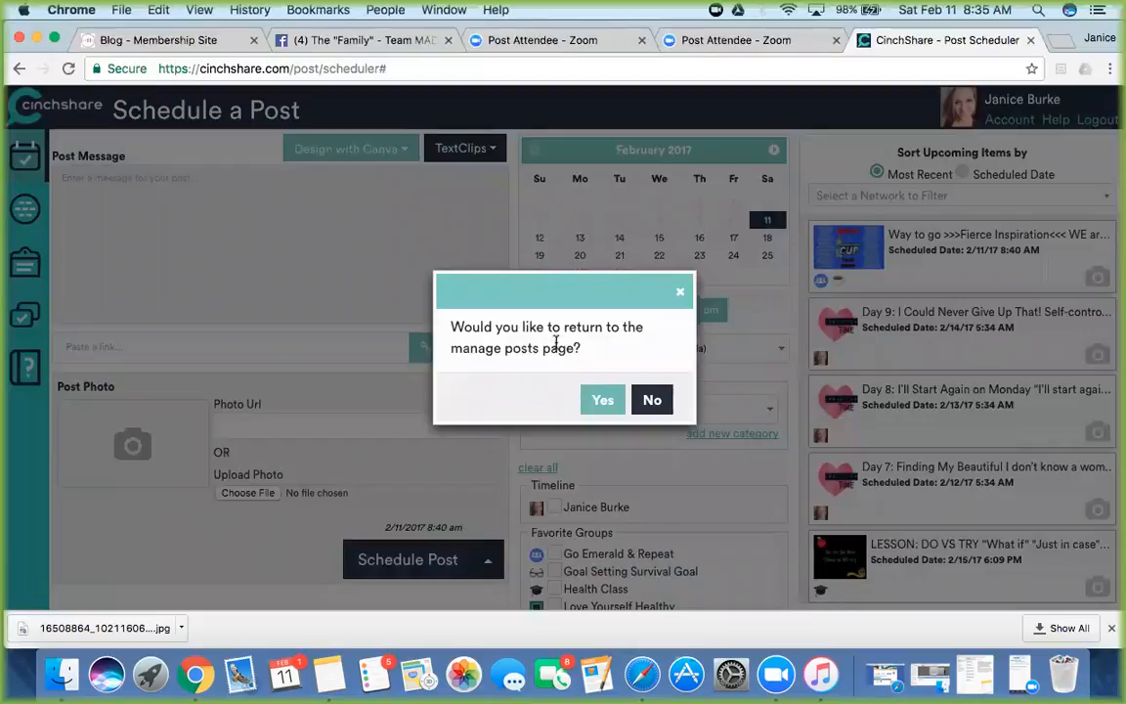
{"action": "left_click", "coordinate": [605, 401]}
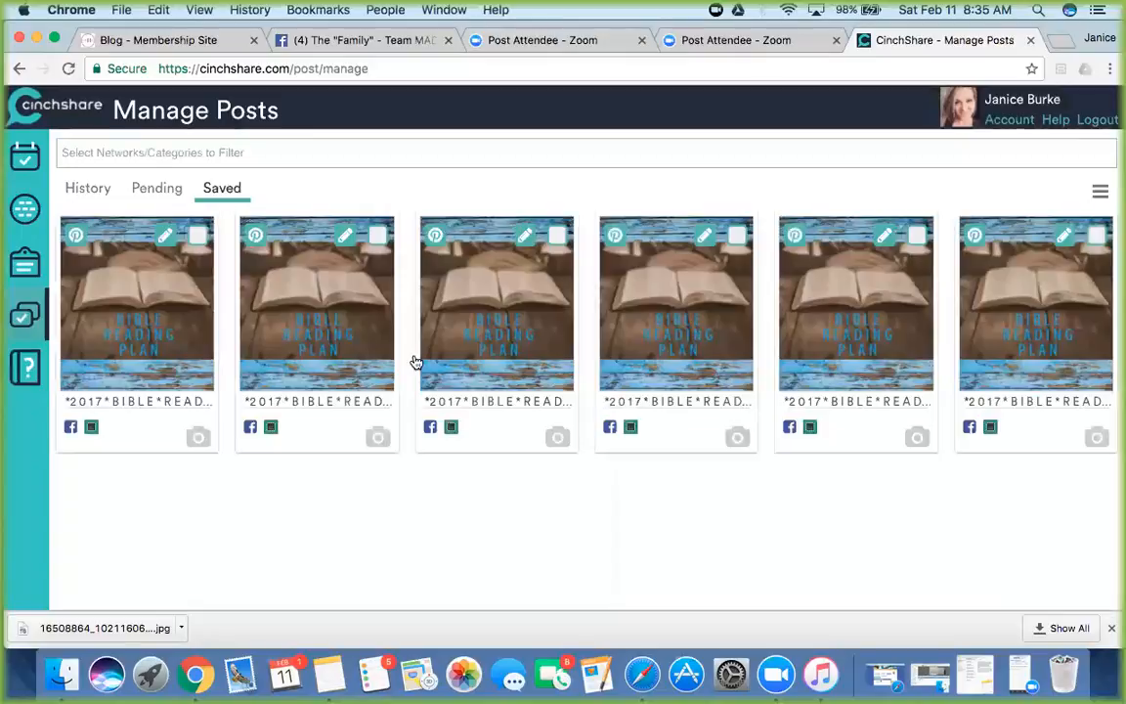
Step: Show the post history in Manage Posts and look through the networks and groups available for filtering it
{"action": "left_click", "coordinate": [69, 196]}
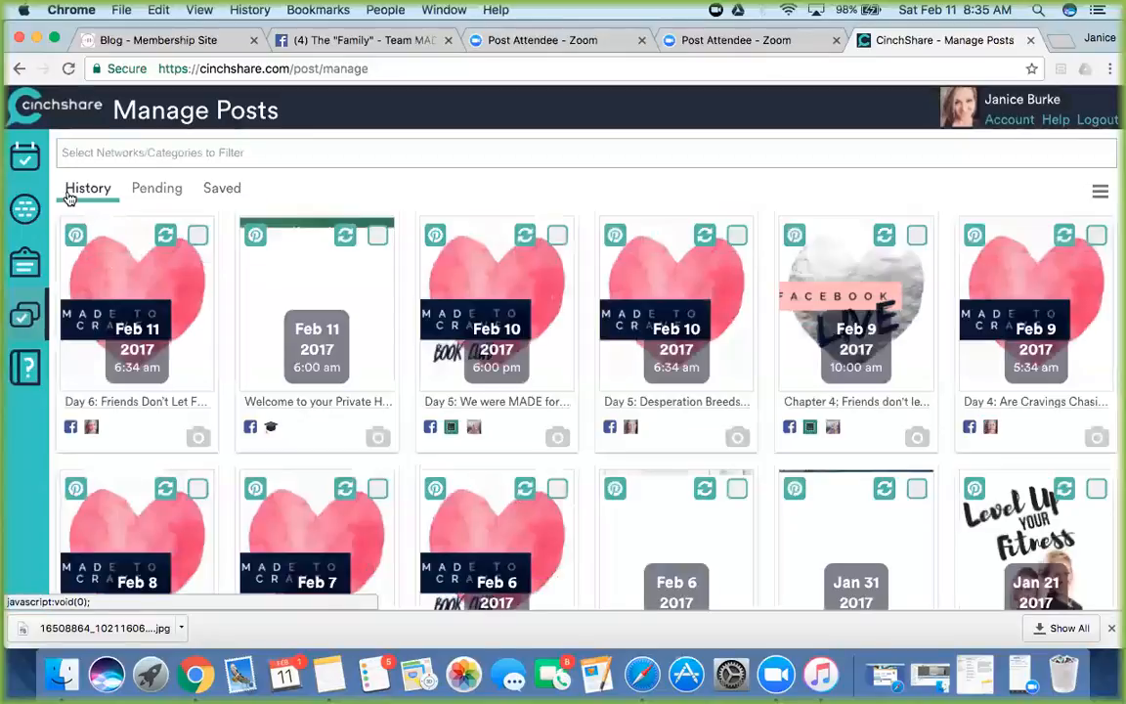
{"action": "left_click", "coordinate": [108, 154]}
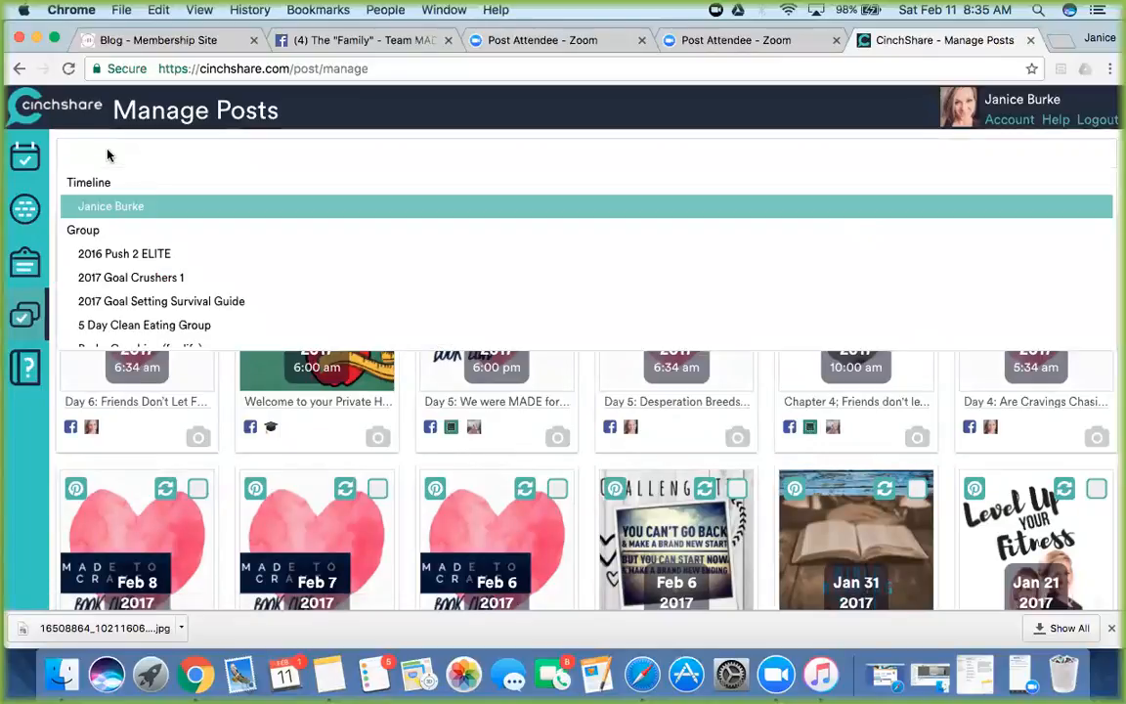
{"action": "scroll", "coordinate": [140, 257], "scroll_direction": "down", "scroll_amount": 5}
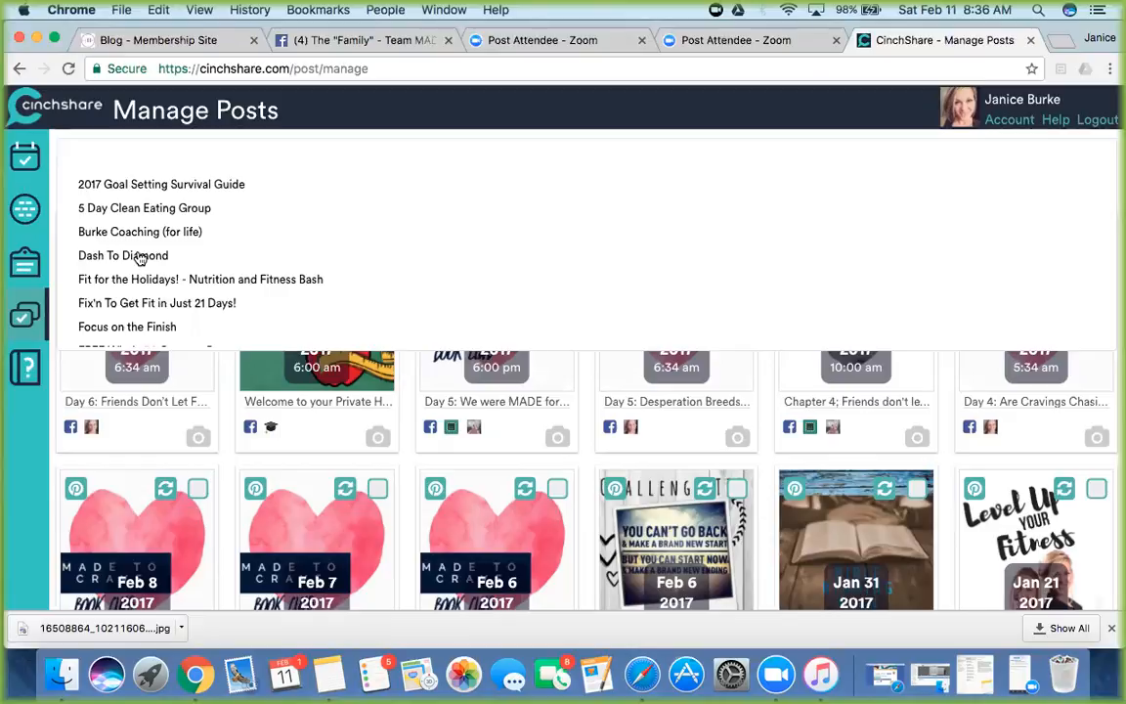
Step: Open the User Guide and review the Getting Started topics, from Schedule a Post to Design with Canva
{"action": "left_click", "coordinate": [18, 446]}
{"action": "left_click", "coordinate": [27, 372]}
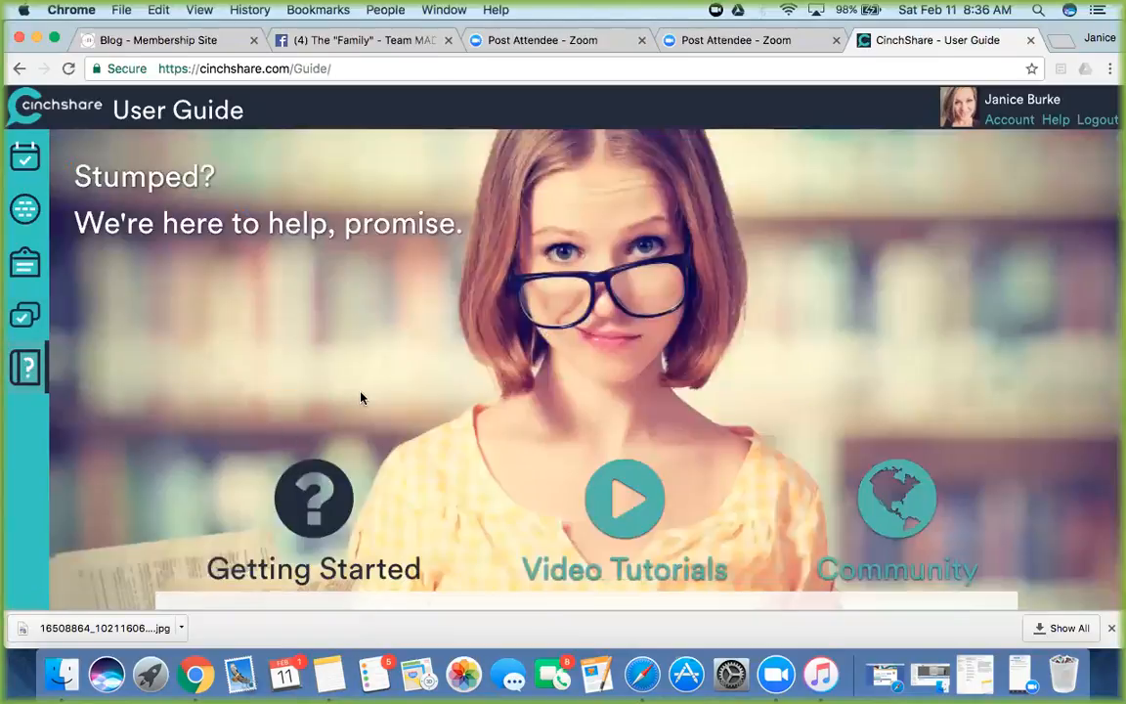
{"action": "scroll", "coordinate": [361, 398], "scroll_direction": "down", "scroll_amount": 3}
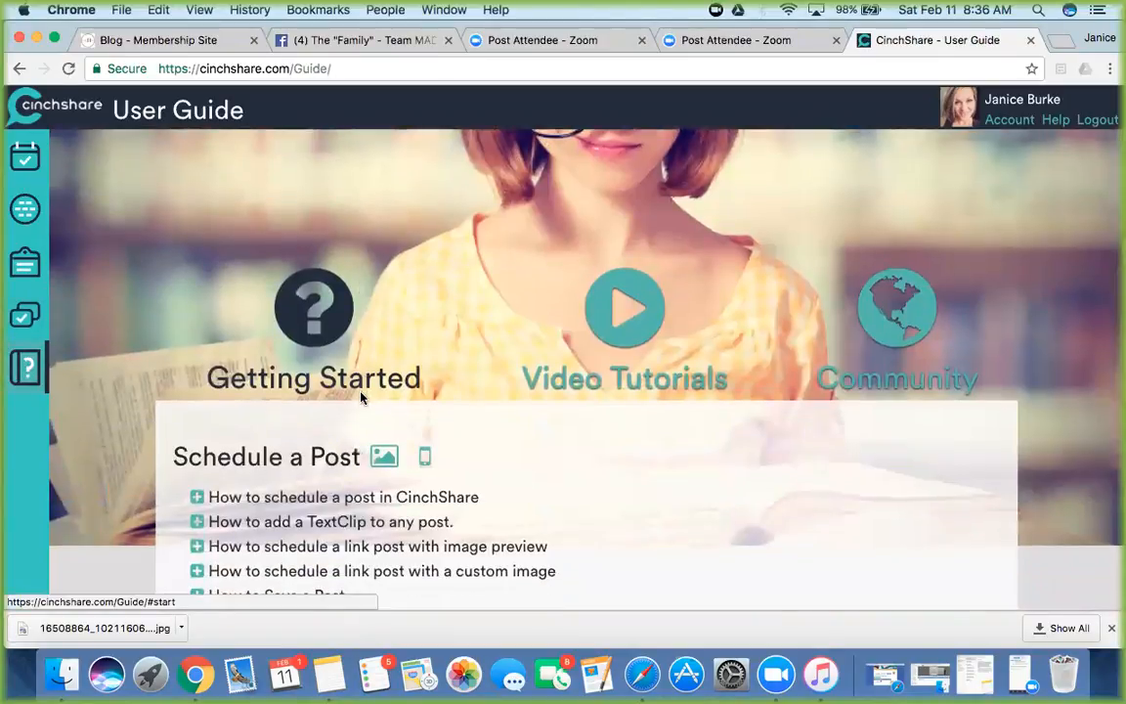
{"action": "scroll", "coordinate": [361, 398], "scroll_direction": "down", "scroll_amount": 2}
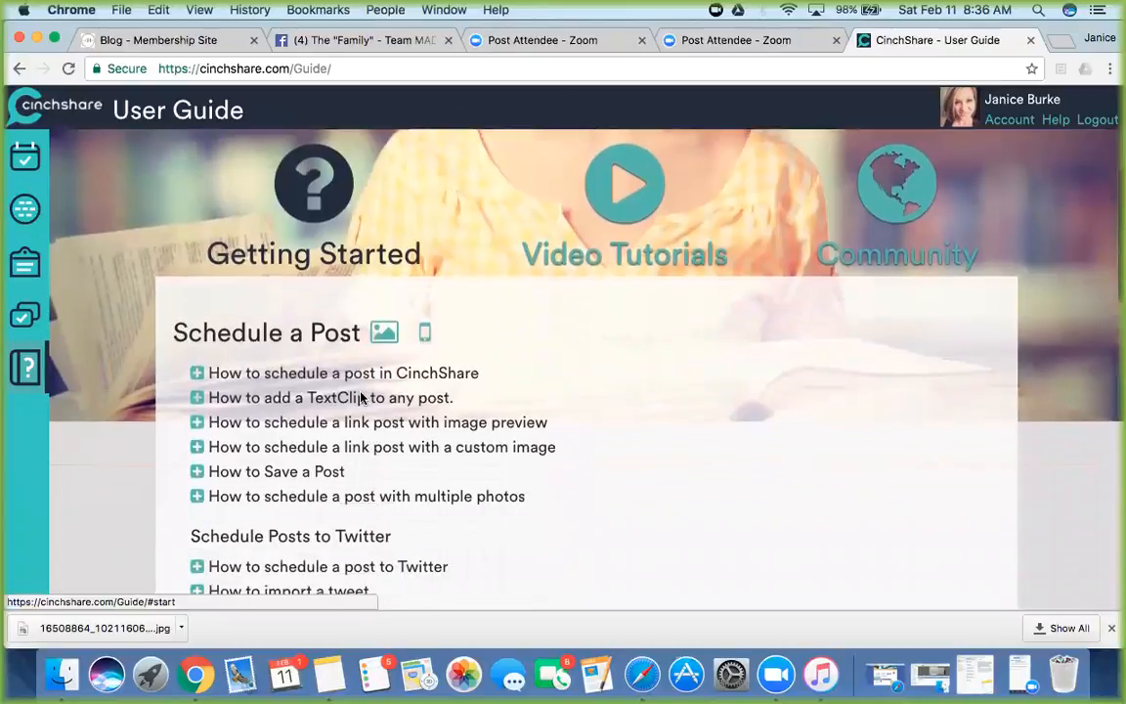
{"action": "scroll", "coordinate": [361, 398], "scroll_direction": "down", "scroll_amount": 2}
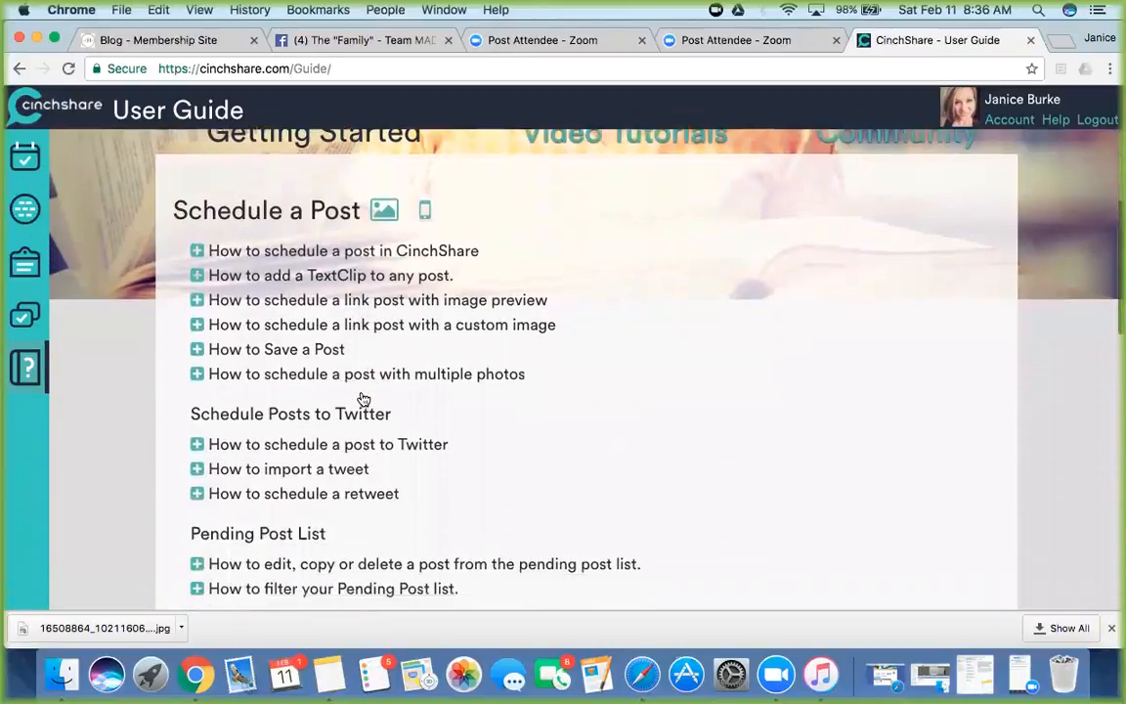
{"action": "scroll", "coordinate": [363, 399], "scroll_direction": "down", "scroll_amount": 1}
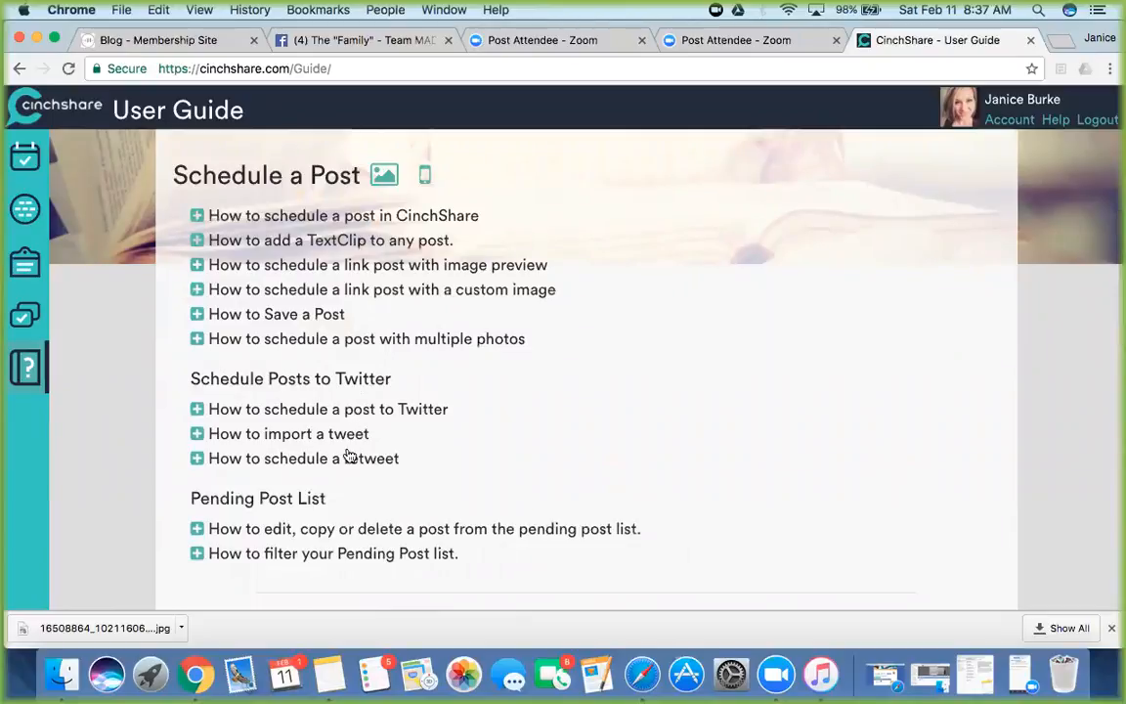
{"action": "scroll", "coordinate": [349, 455], "scroll_direction": "down", "scroll_amount": 2}
{"action": "scroll", "coordinate": [349, 455], "scroll_direction": "up", "scroll_amount": 2}
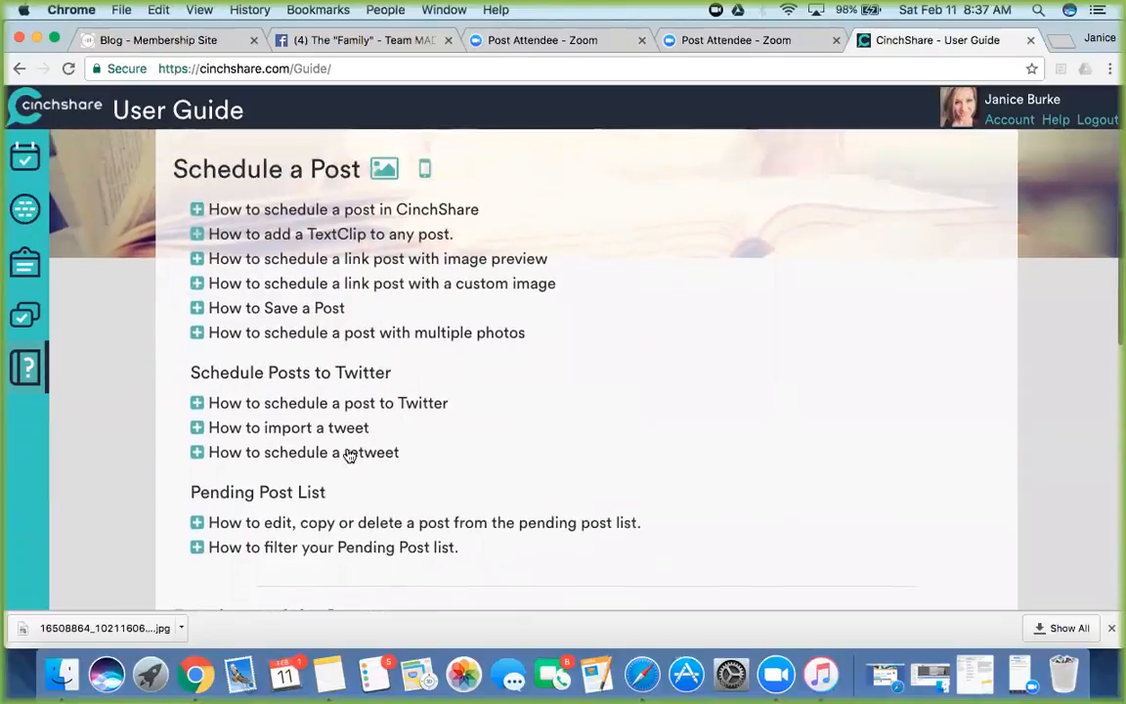
{"action": "scroll", "coordinate": [349, 455], "scroll_direction": "down", "scroll_amount": 1}
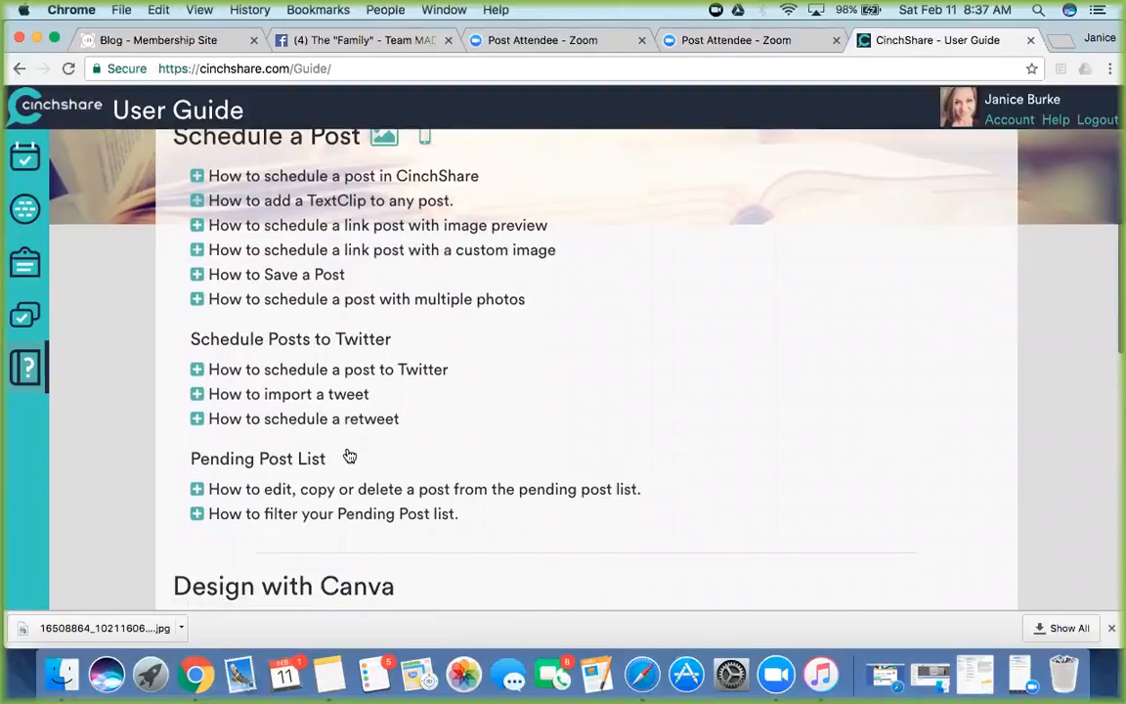
{"action": "scroll", "coordinate": [349, 456], "scroll_direction": "down", "scroll_amount": 3}
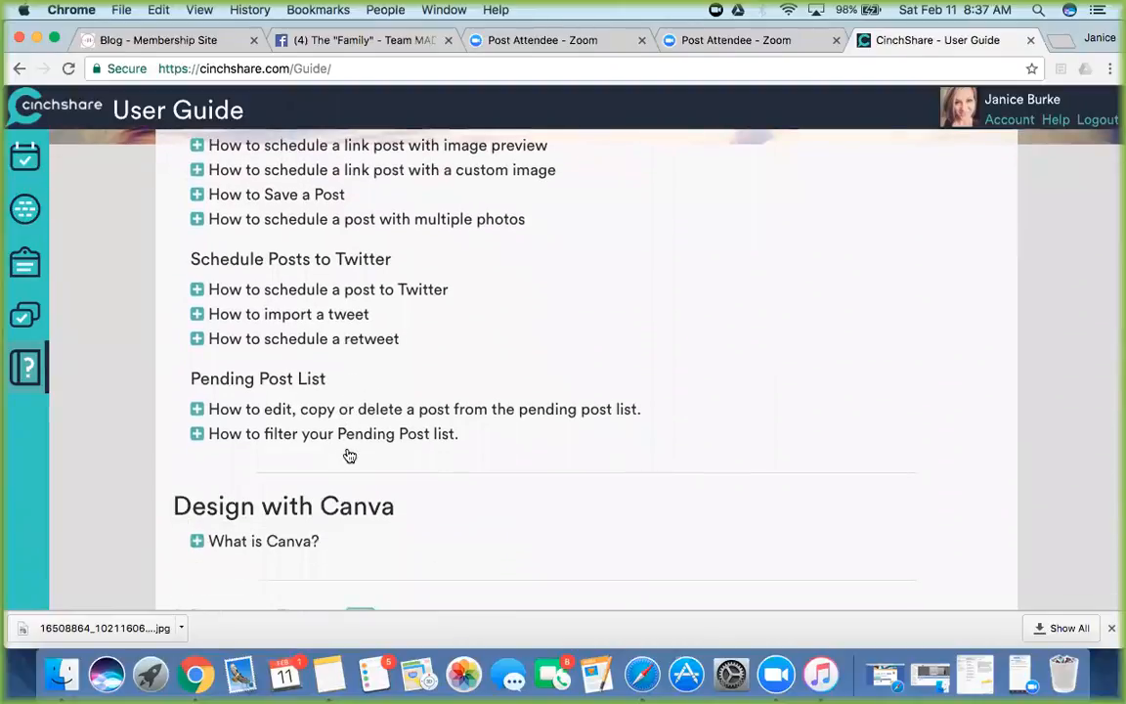
{"action": "scroll", "coordinate": [349, 456], "scroll_direction": "down", "scroll_amount": 3}
{"action": "scroll", "coordinate": [348, 455], "scroll_direction": "up", "scroll_amount": 10}
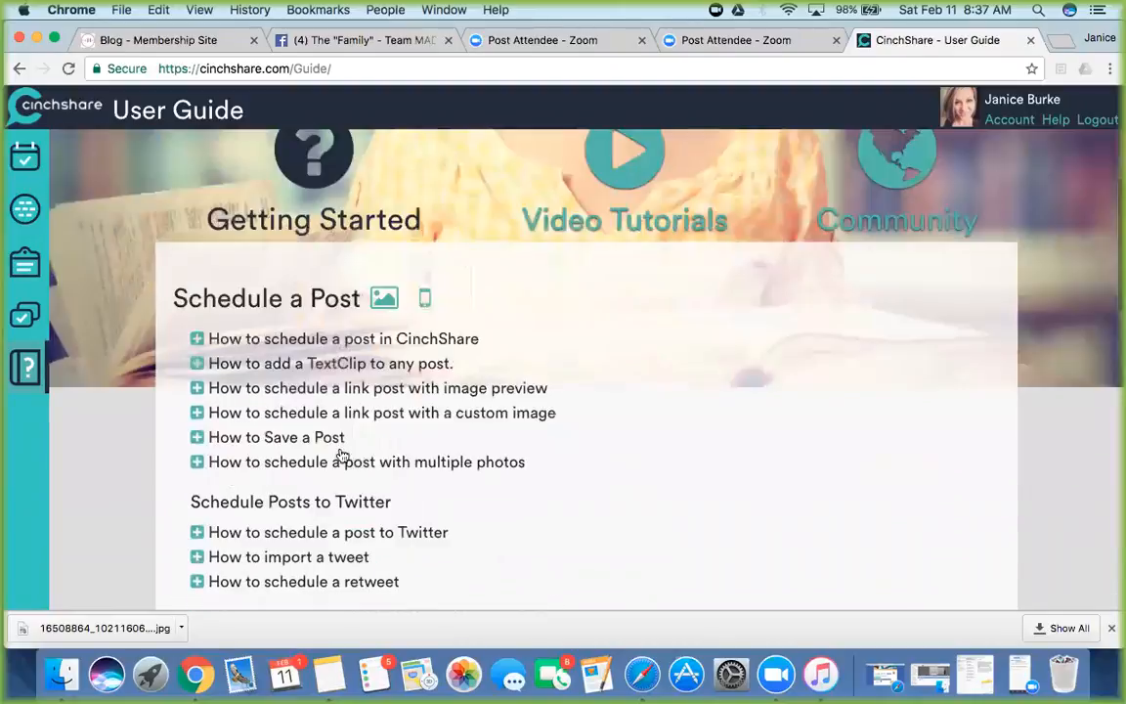
Step: Return to the Schedule a Post page and sort the upcoming items by Scheduled Date
{"action": "left_click", "coordinate": [27, 160]}
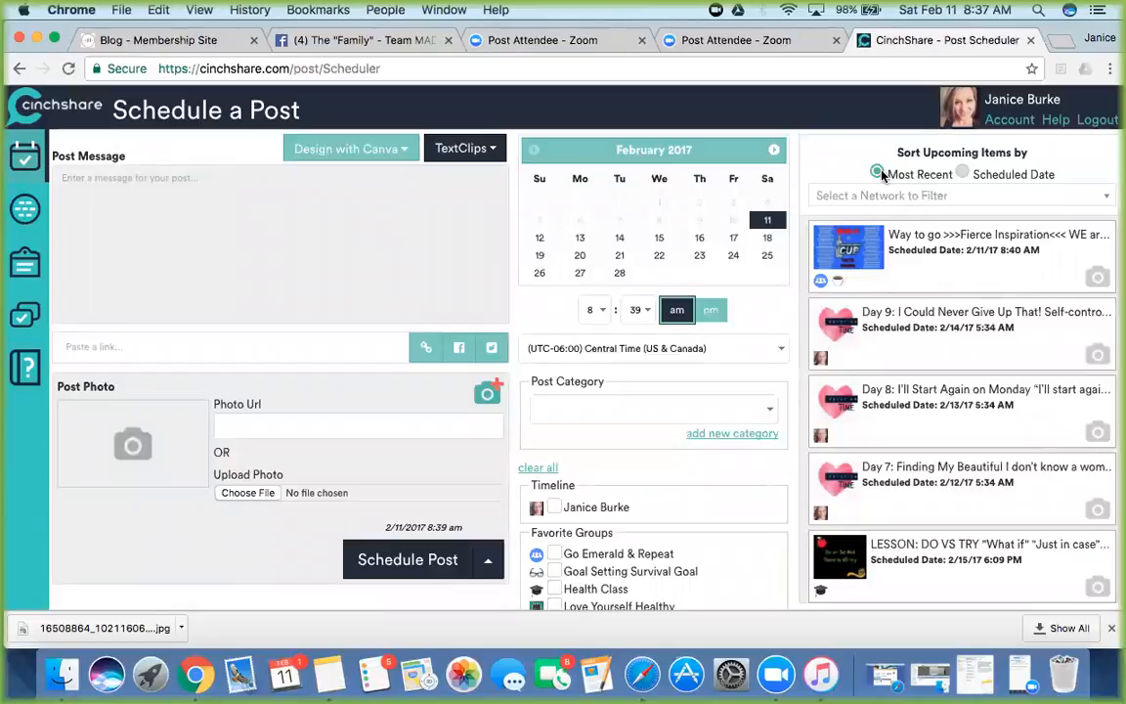
{"action": "left_click", "coordinate": [963, 173]}
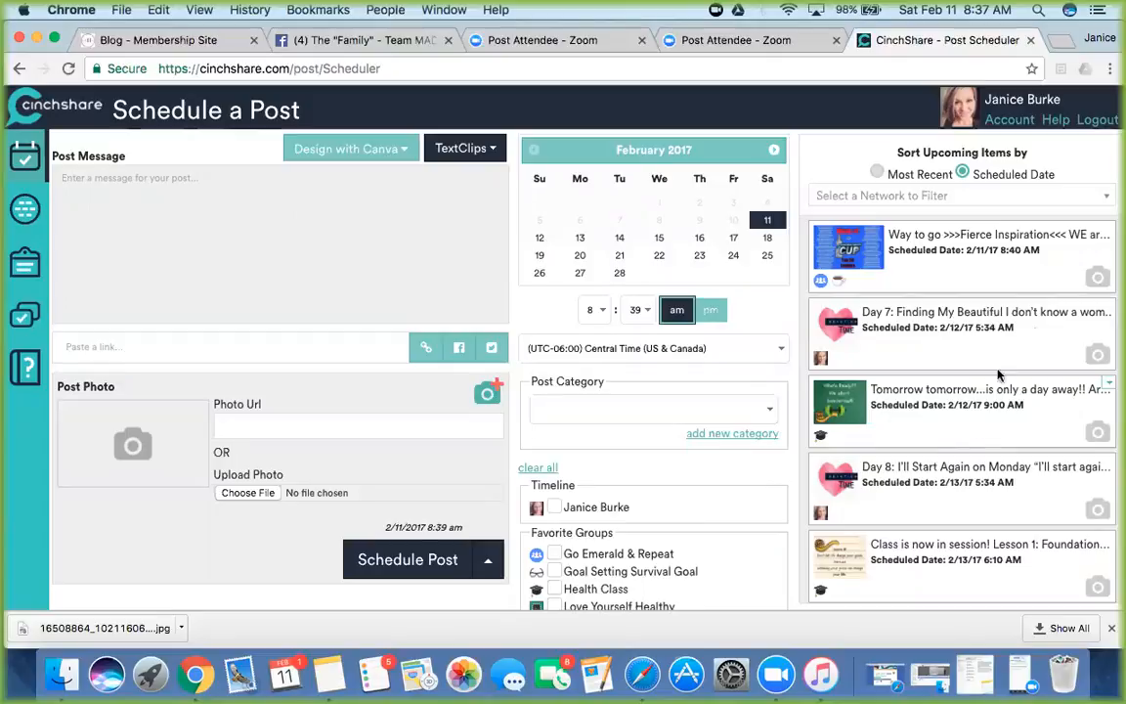
Step: Edit the upcoming "Way to go >>>Fierce Inspiration<<<" post, adding "<3" after "TEAM WORK!!!", reschedule it and review the upcoming posts
{"action": "left_click", "coordinate": [1109, 230]}
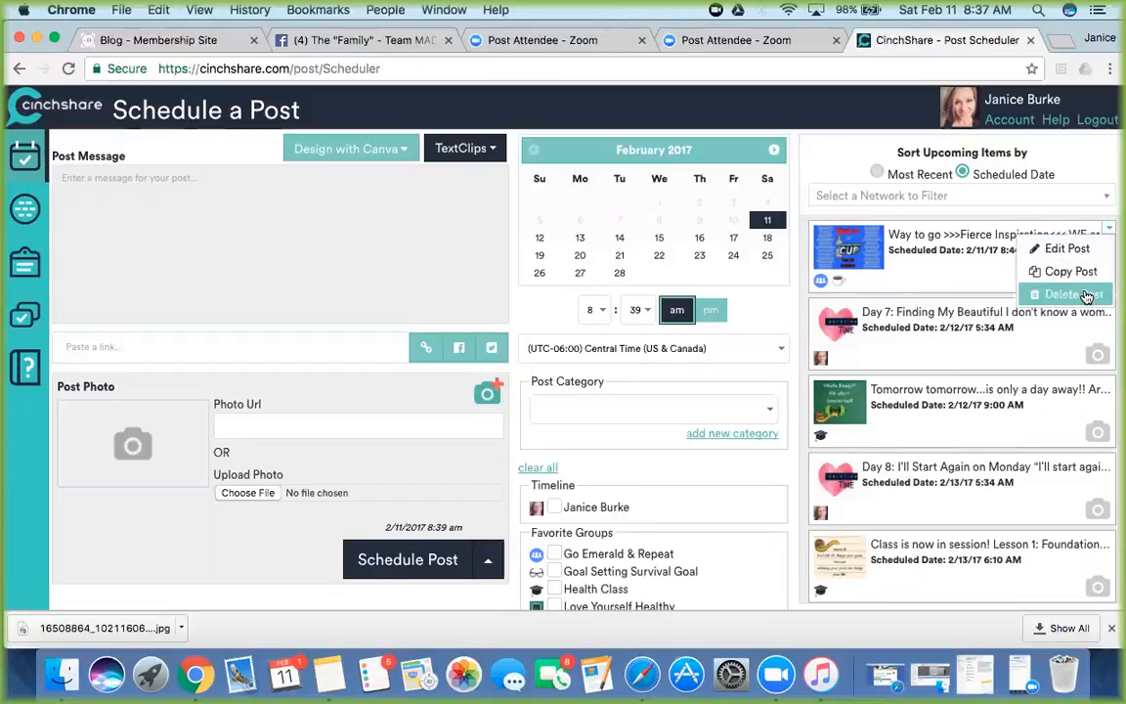
{"action": "left_click", "coordinate": [1081, 248]}
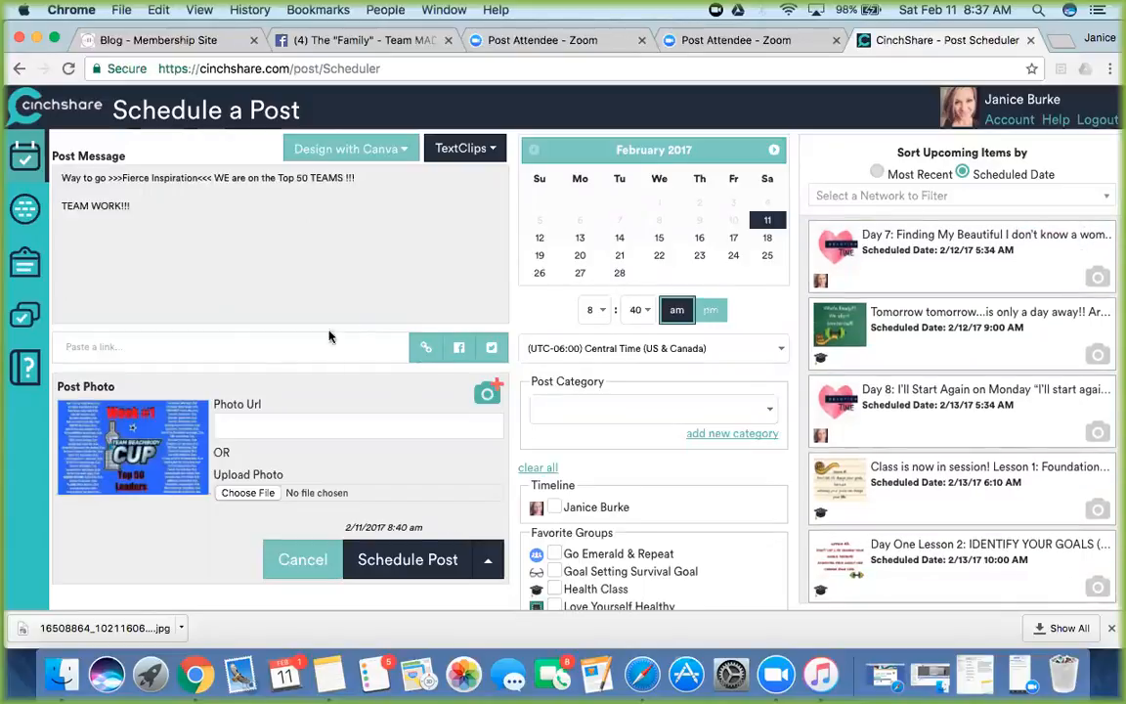
{"action": "left_click", "coordinate": [210, 213]}
{"action": "type", "text": "<3"}
{"action": "scroll", "coordinate": [606, 414], "scroll_direction": "down", "scroll_amount": 5}
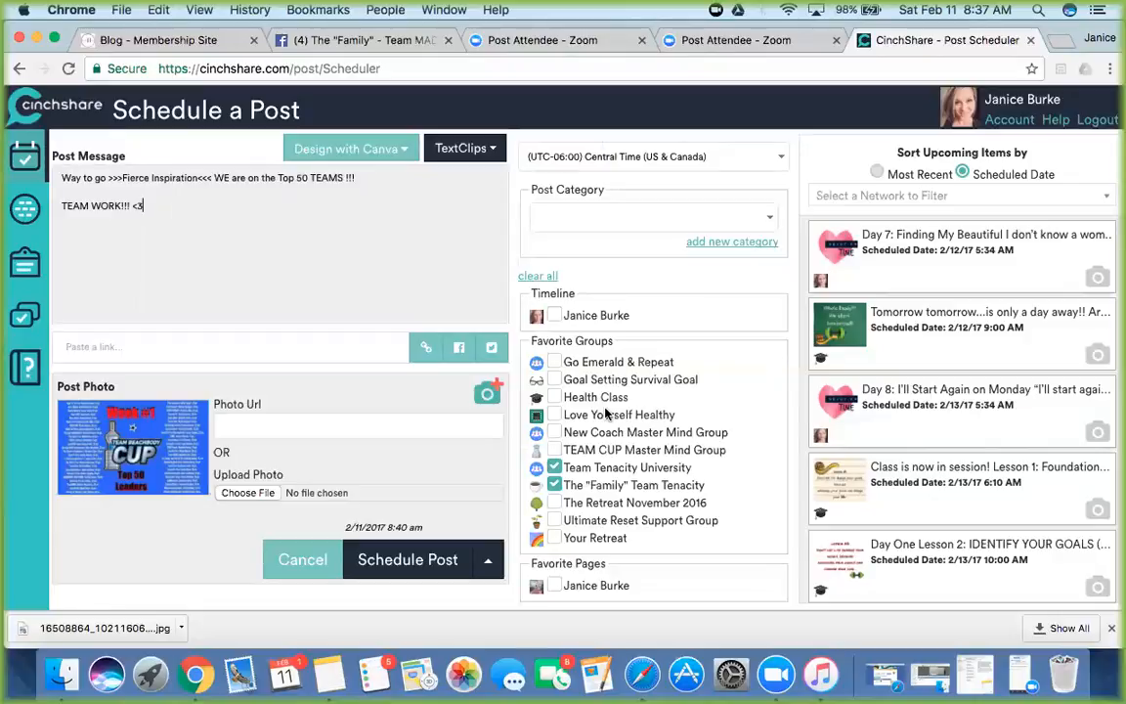
{"action": "left_click", "coordinate": [381, 562]}
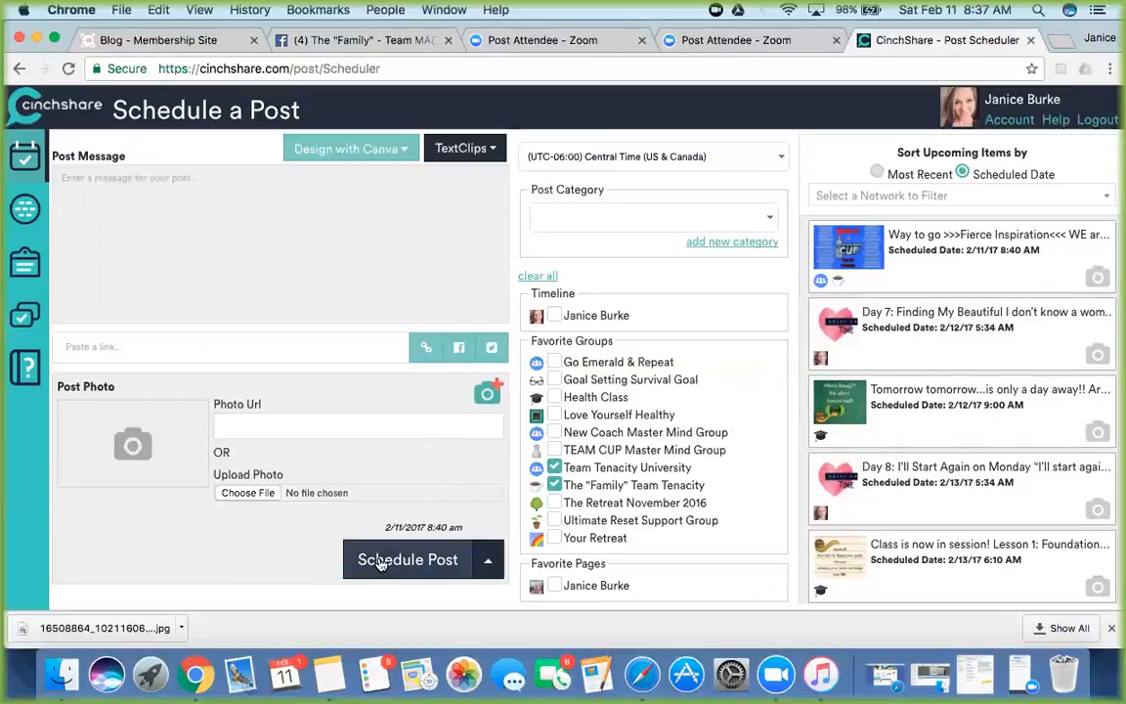
{"action": "scroll", "coordinate": [996, 442], "scroll_direction": "down", "scroll_amount": 10}
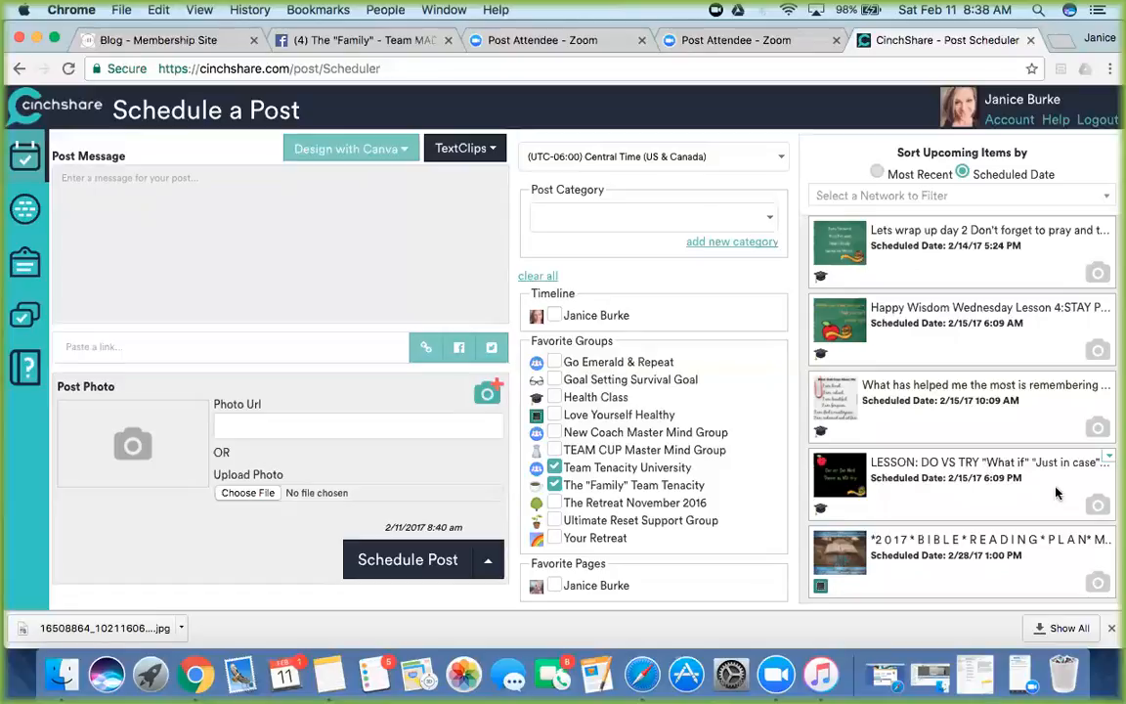
Step: Switch from CinchShare to the Canva website by going to canva.com
{"action": "left_click", "coordinate": [738, 40]}
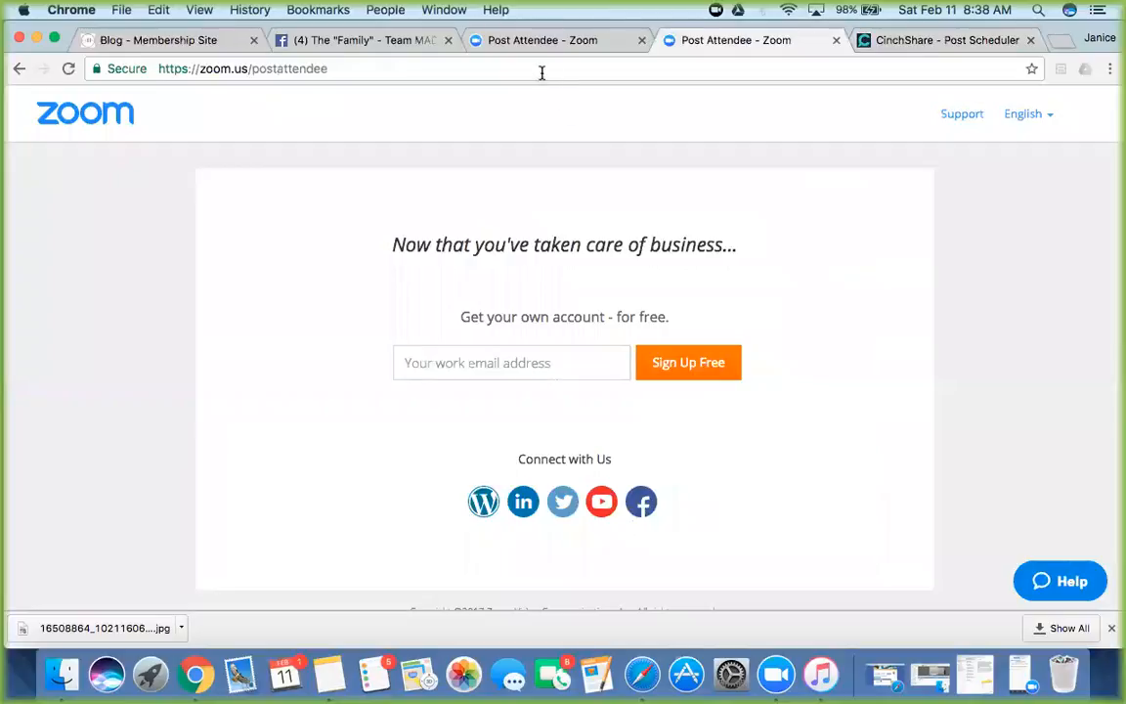
{"action": "left_click", "coordinate": [919, 42]}
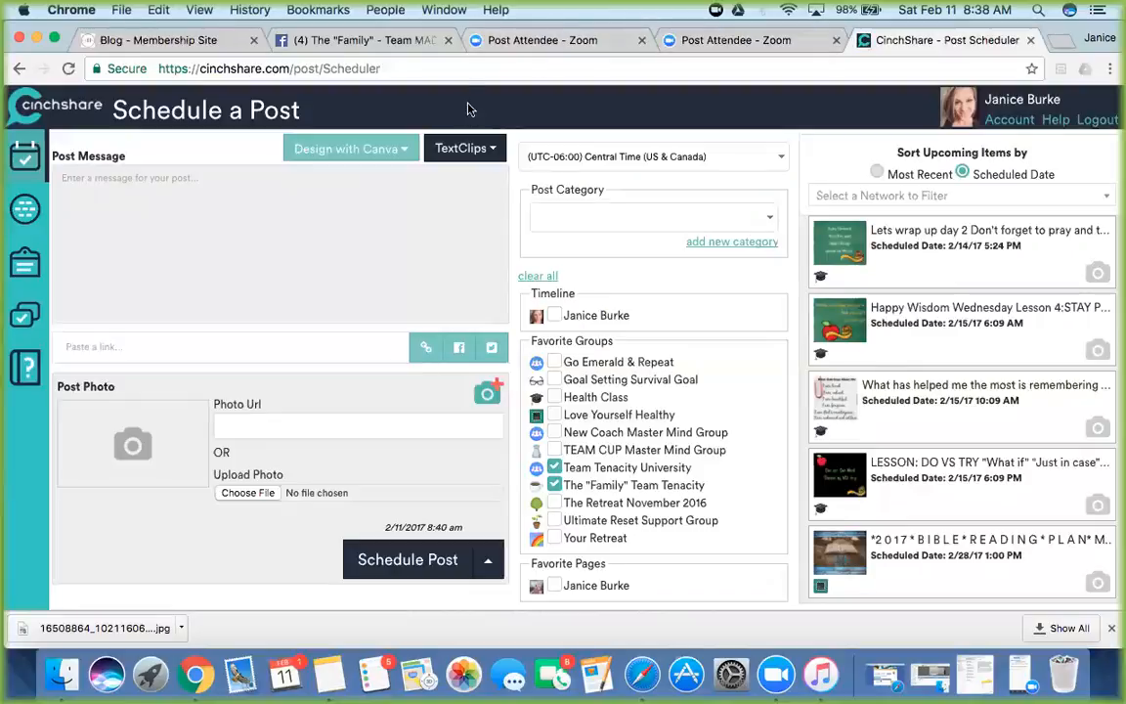
{"action": "left_click", "coordinate": [452, 69]}
{"action": "key", "text": "BackSpace"}
{"action": "type", "text": "c"}
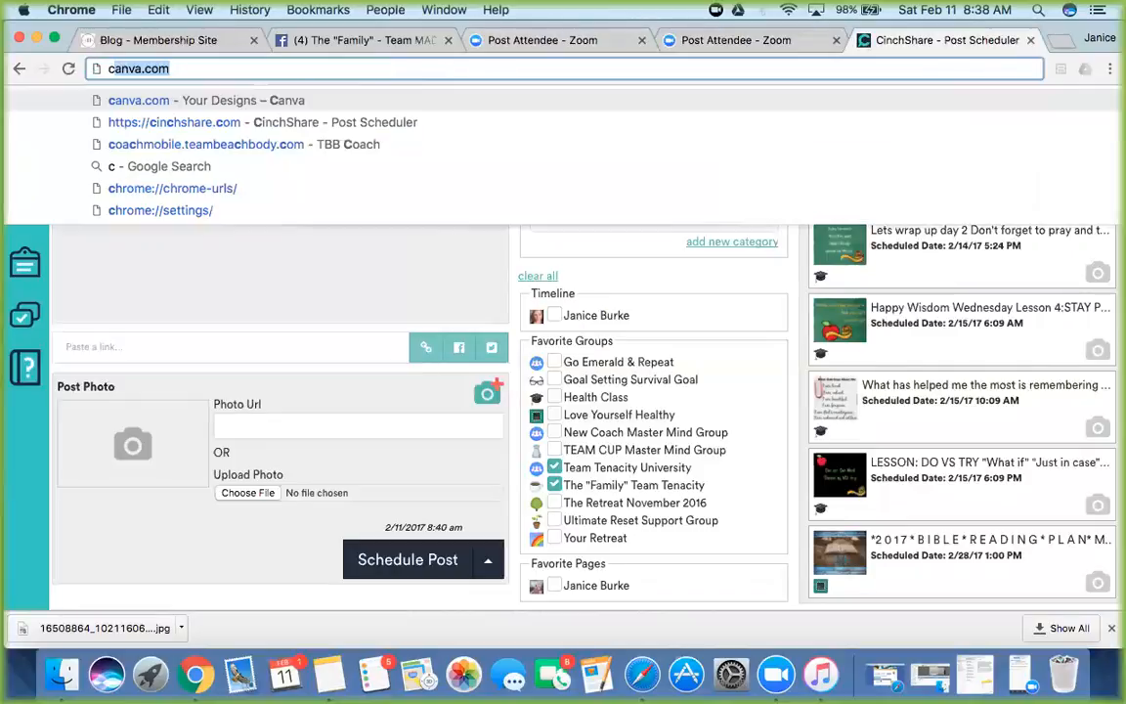
{"action": "type", "text": "na"}
{"action": "key", "text": "BackSpace"}
{"action": "key", "text": "BackSpace"}
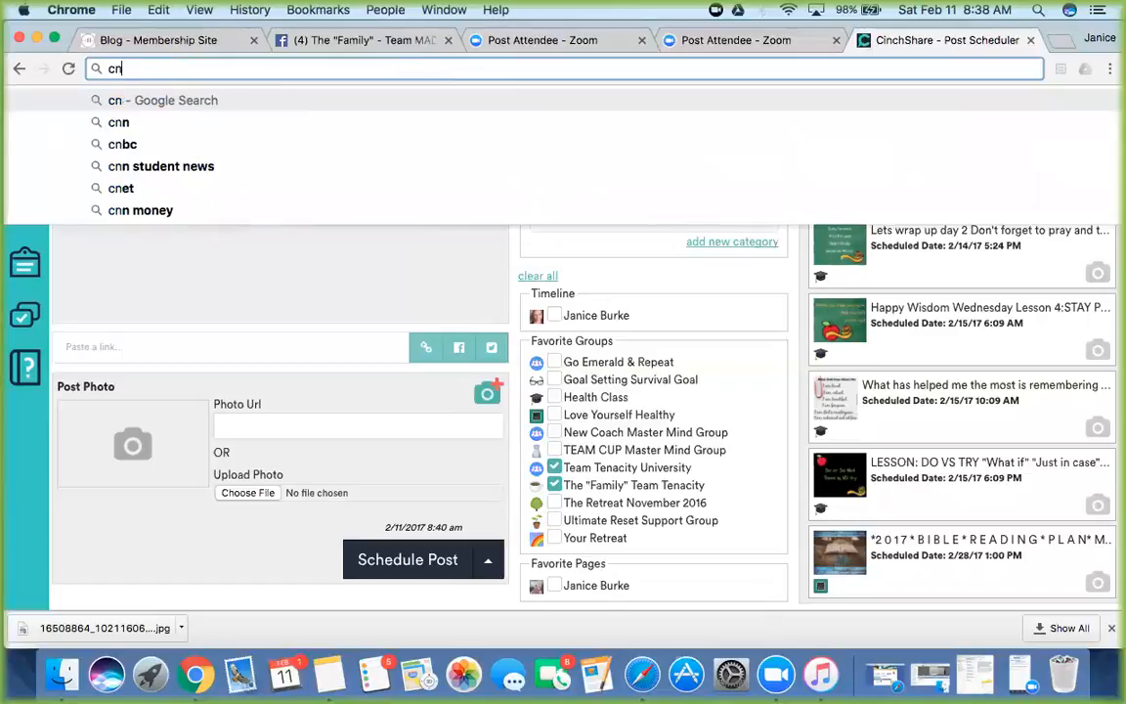
{"action": "type", "text": "anva.com"}
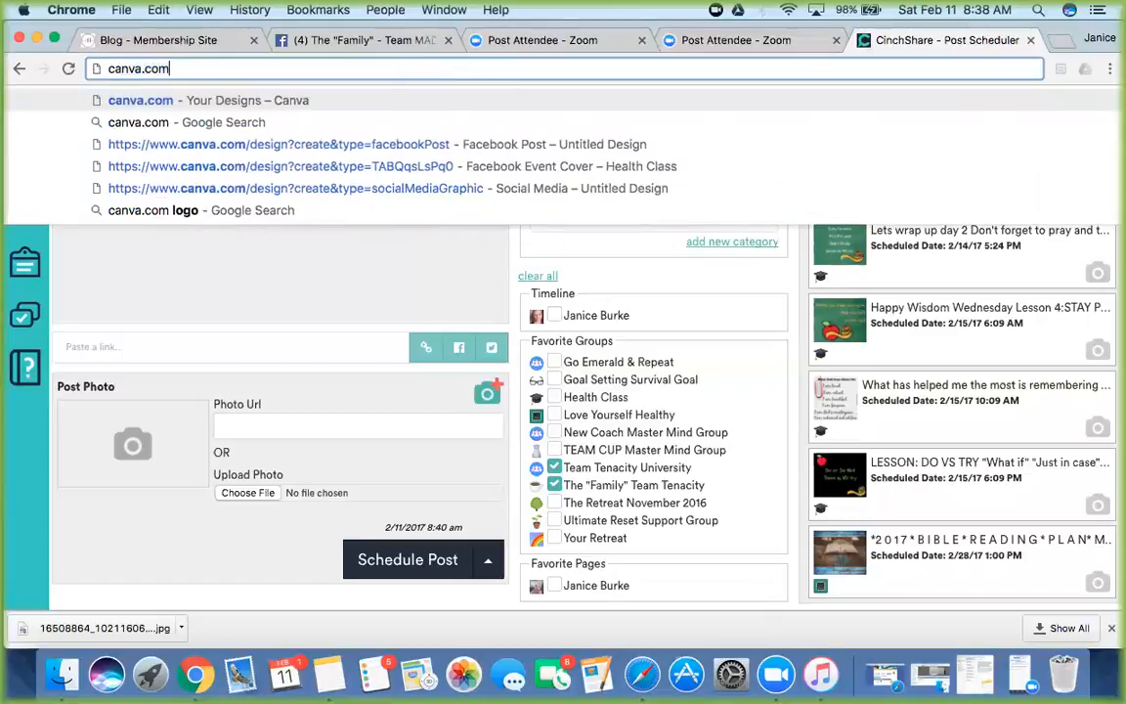
{"action": "key", "text": "Return"}
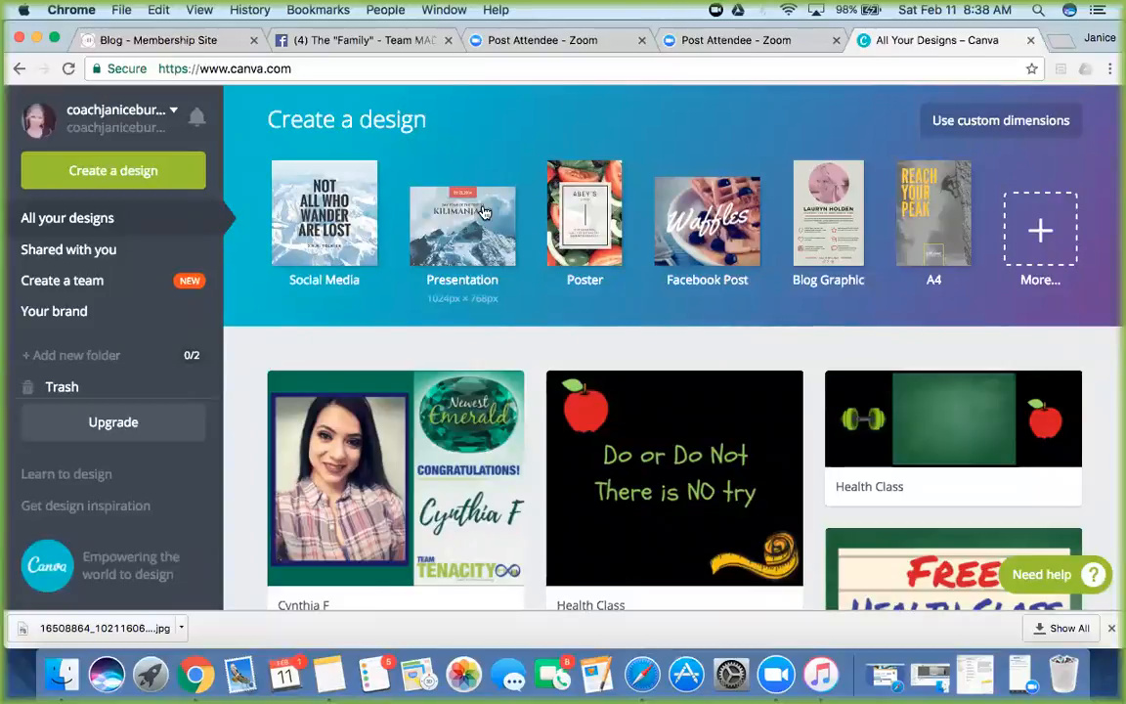
Step: Browse the saved Canva designs and open the "Newest Emerald" congratulations design for editing
{"action": "scroll", "coordinate": [454, 373], "scroll_direction": "down", "scroll_amount": 2}
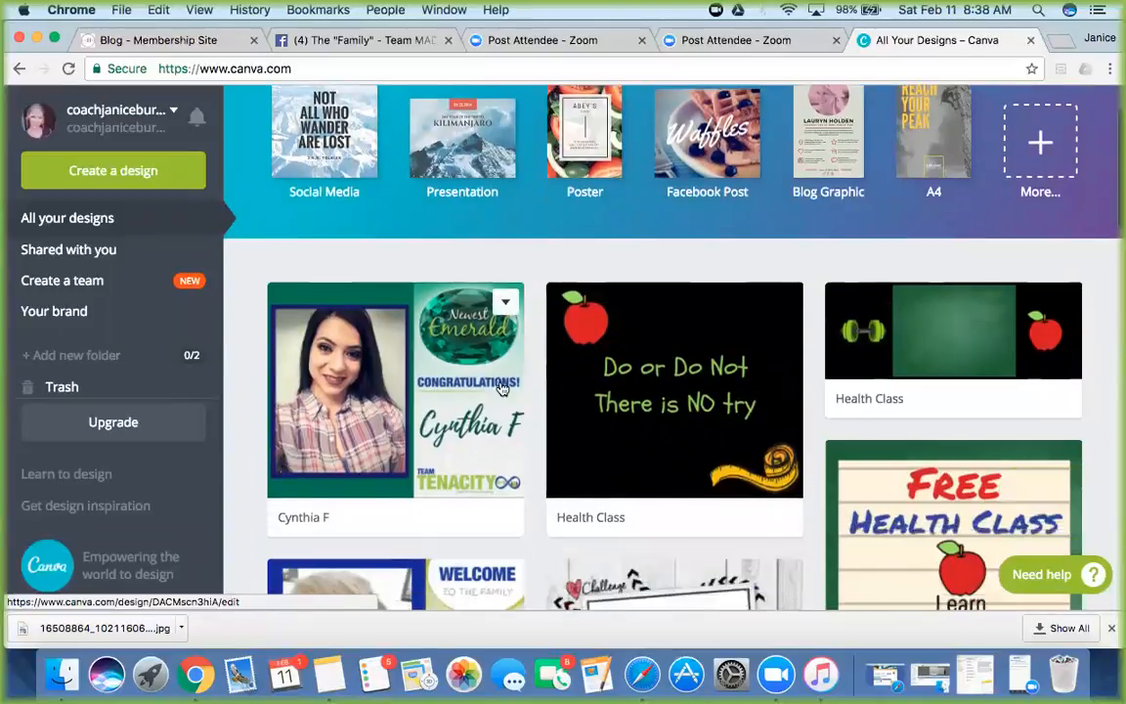
{"action": "scroll", "coordinate": [466, 359], "scroll_direction": "down", "scroll_amount": 4}
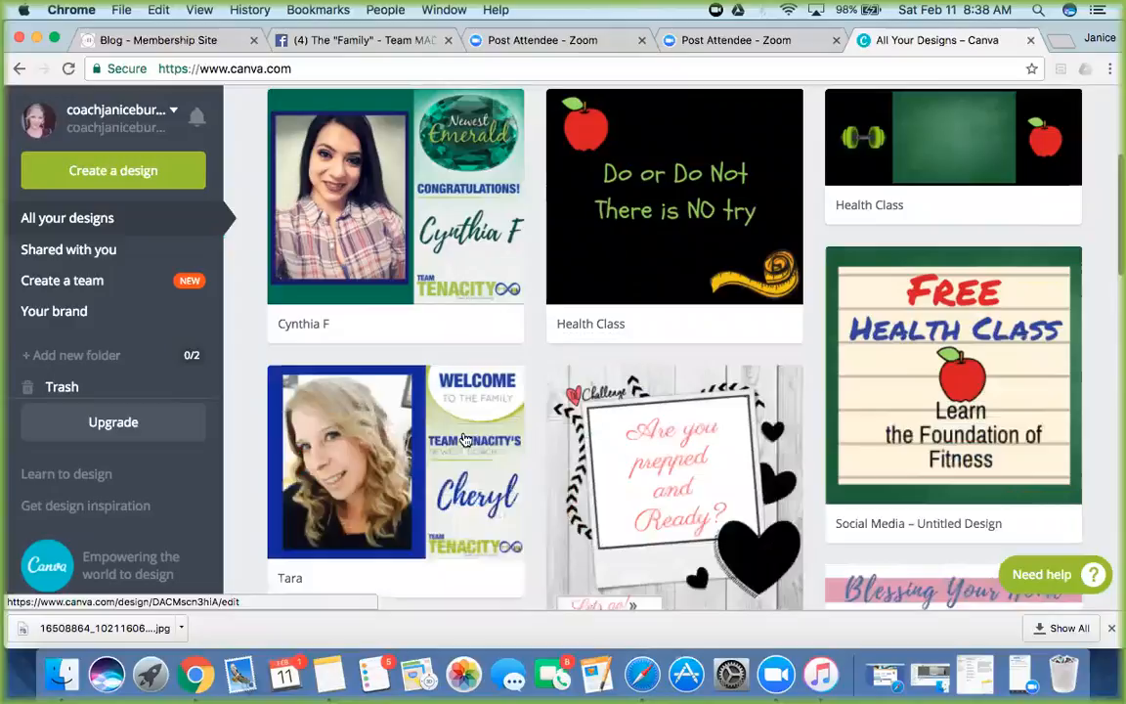
{"action": "scroll", "coordinate": [482, 383], "scroll_direction": "up", "scroll_amount": 2}
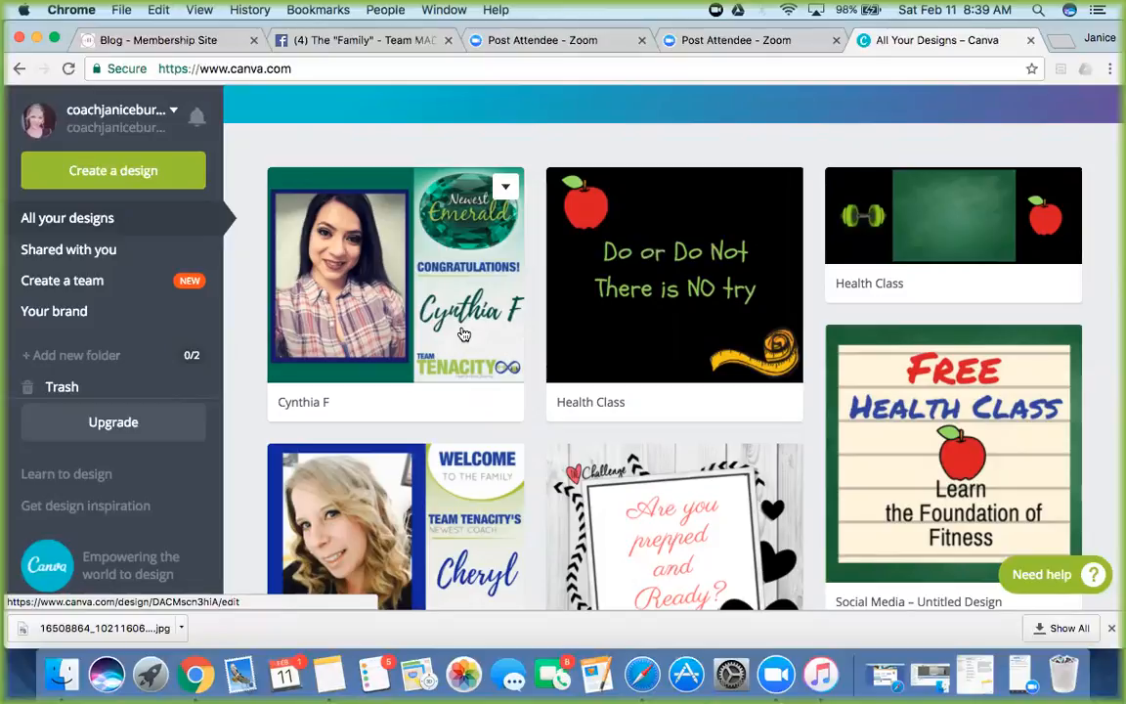
{"action": "left_click", "coordinate": [476, 247]}
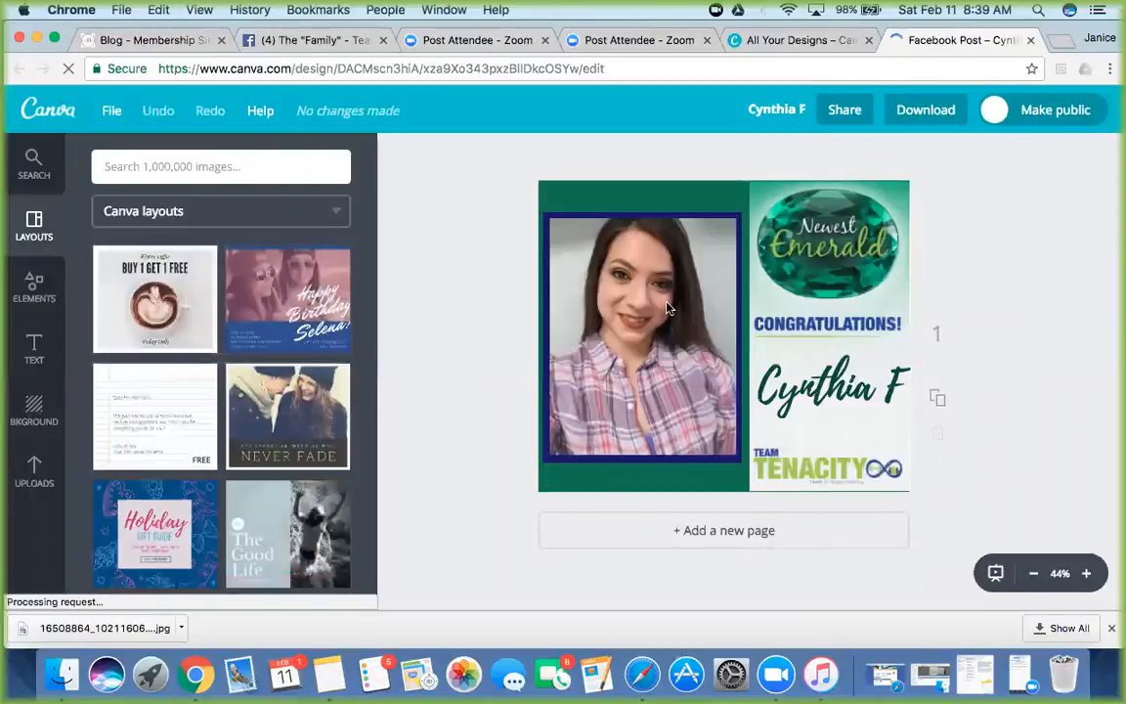
Step: Delete the portrait photo and the person's name from the Newest Emerald design, leaving the blue frame in place
{"action": "left_click", "coordinate": [667, 309]}
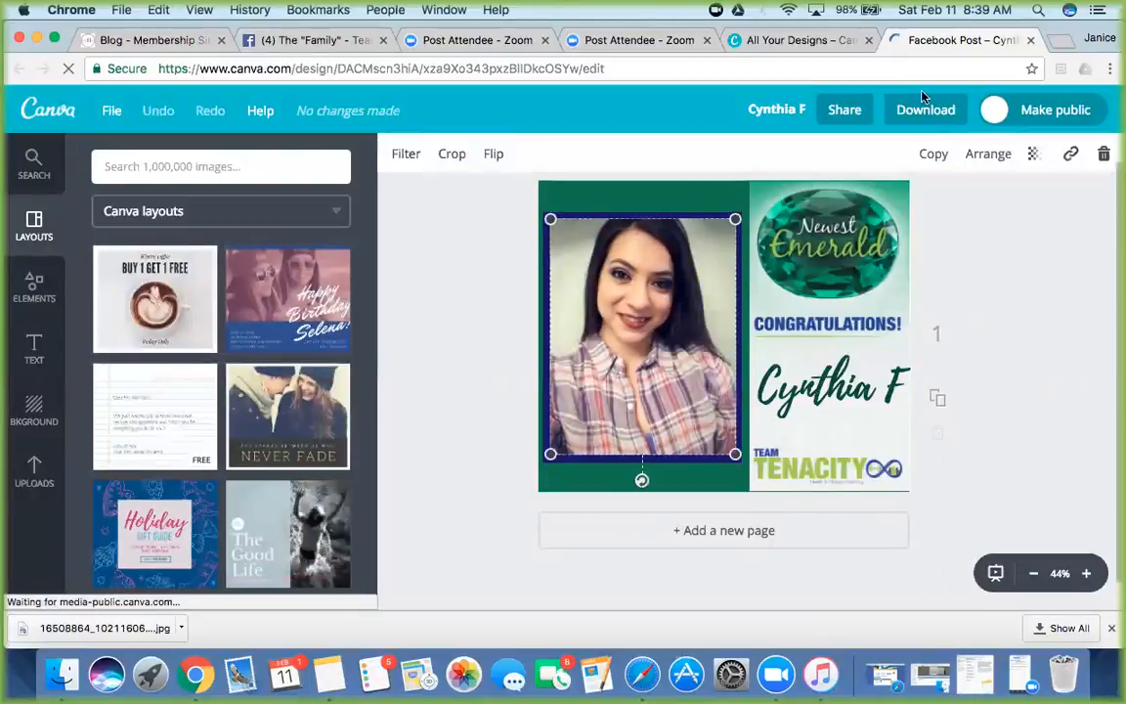
{"action": "left_click", "coordinate": [1106, 153]}
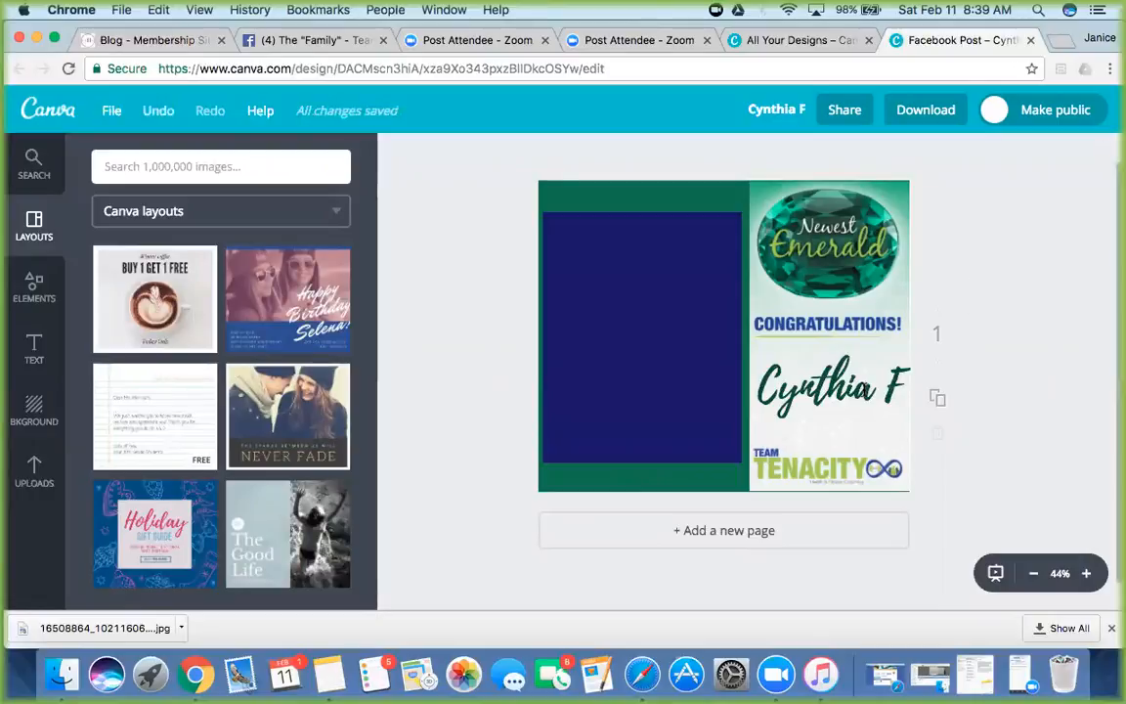
{"action": "left_click", "coordinate": [864, 389]}
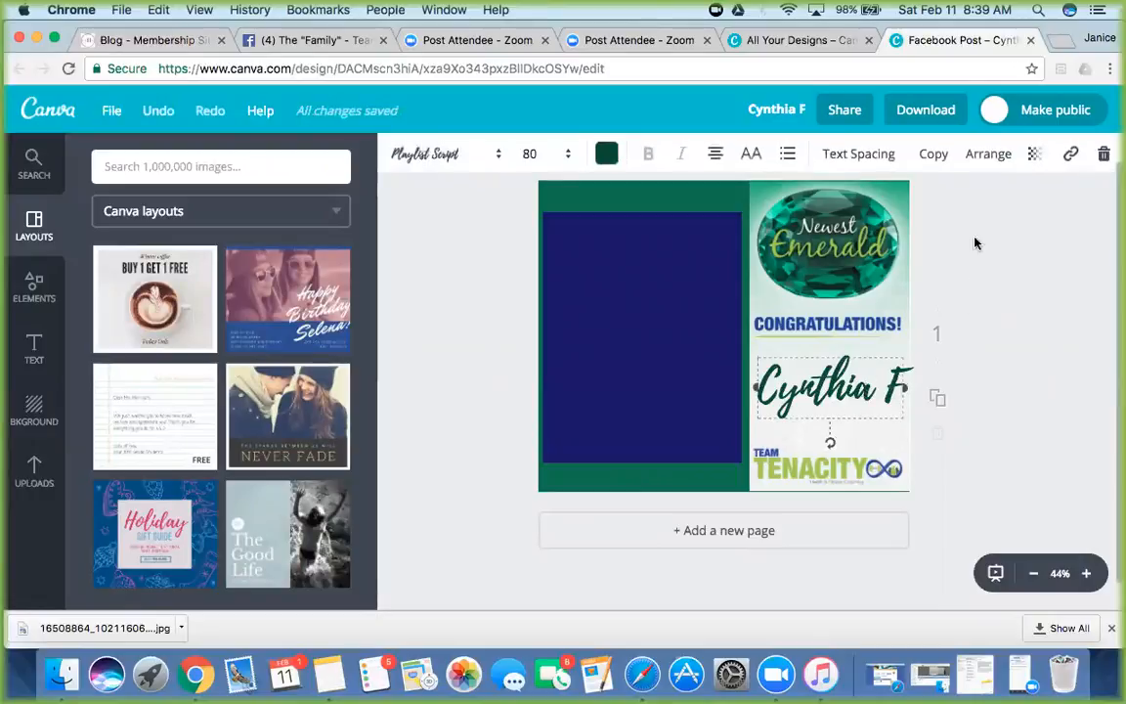
{"action": "left_click", "coordinate": [1105, 154]}
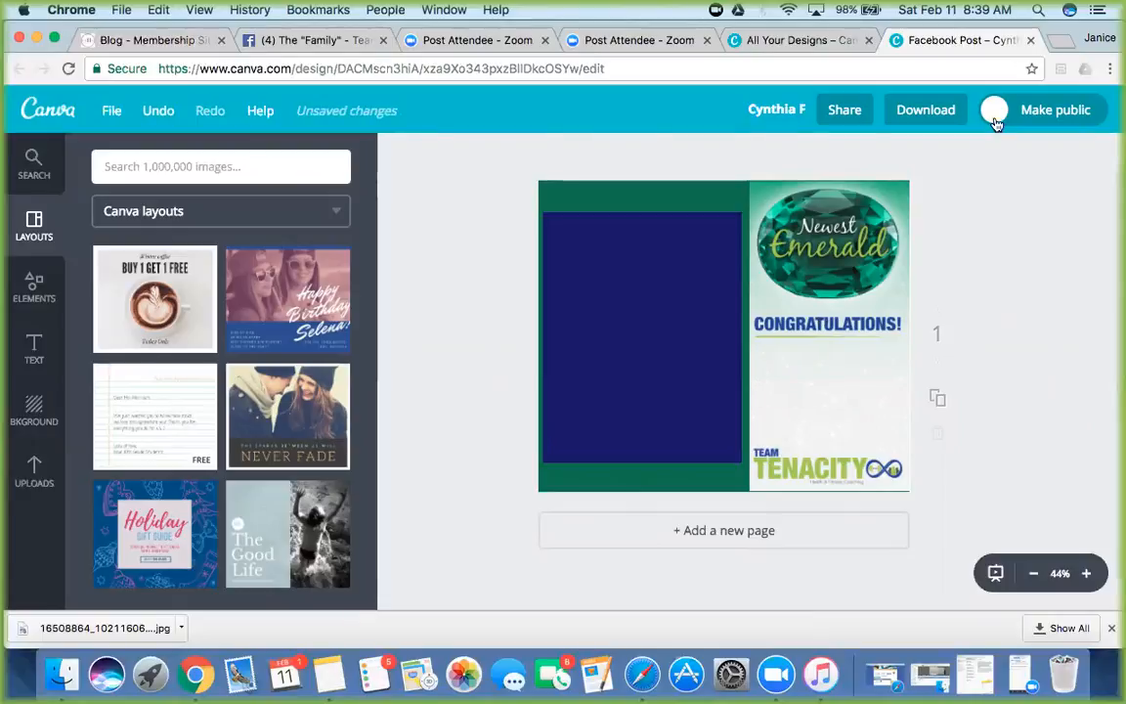
{"action": "left_click", "coordinate": [651, 313]}
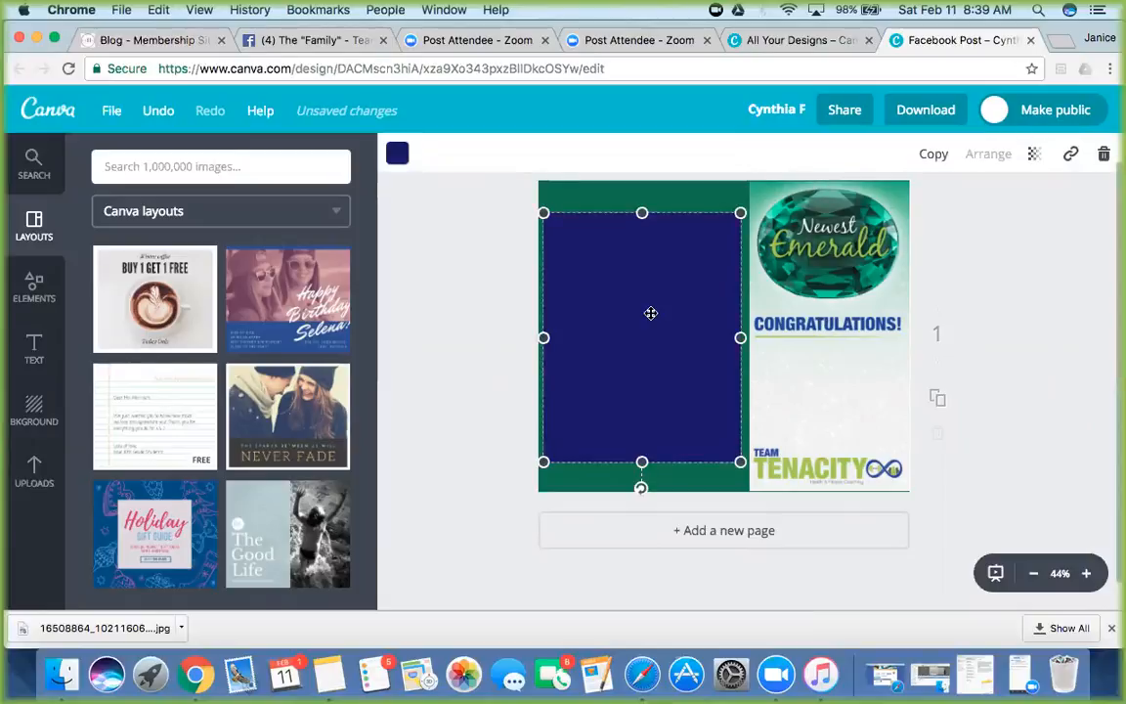
{"action": "left_click", "coordinate": [1060, 257]}
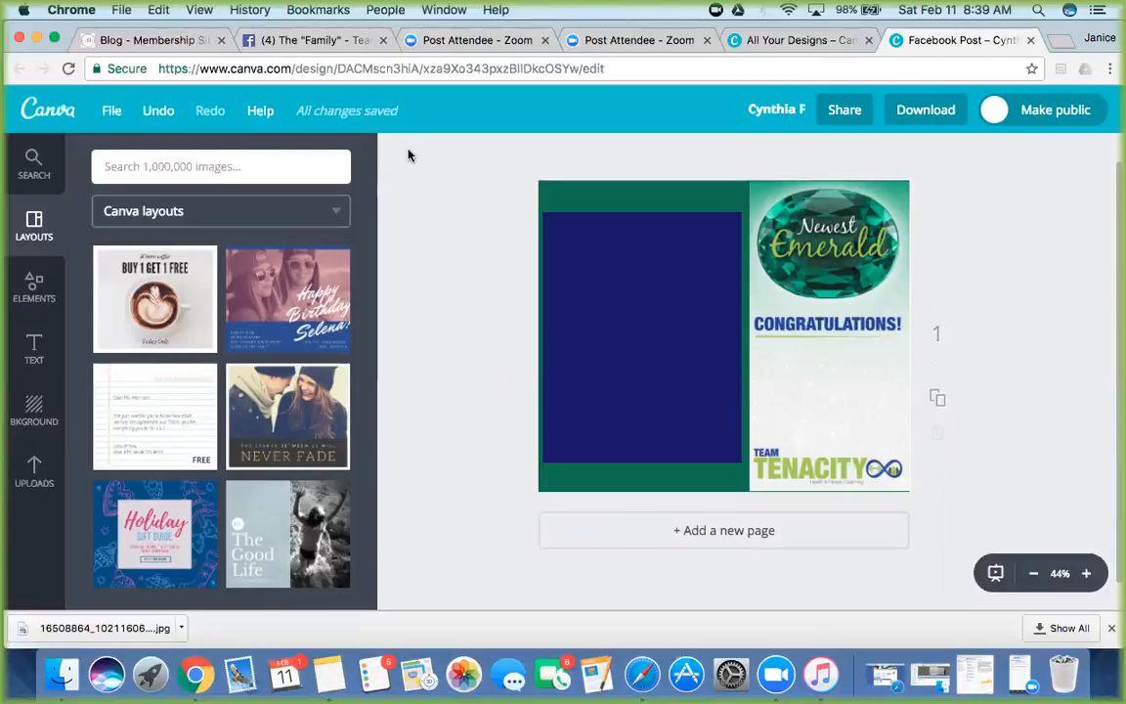
Step: Return to the saved designs page and create a new blank Facebook Post design
{"action": "left_click", "coordinate": [34, 164]}
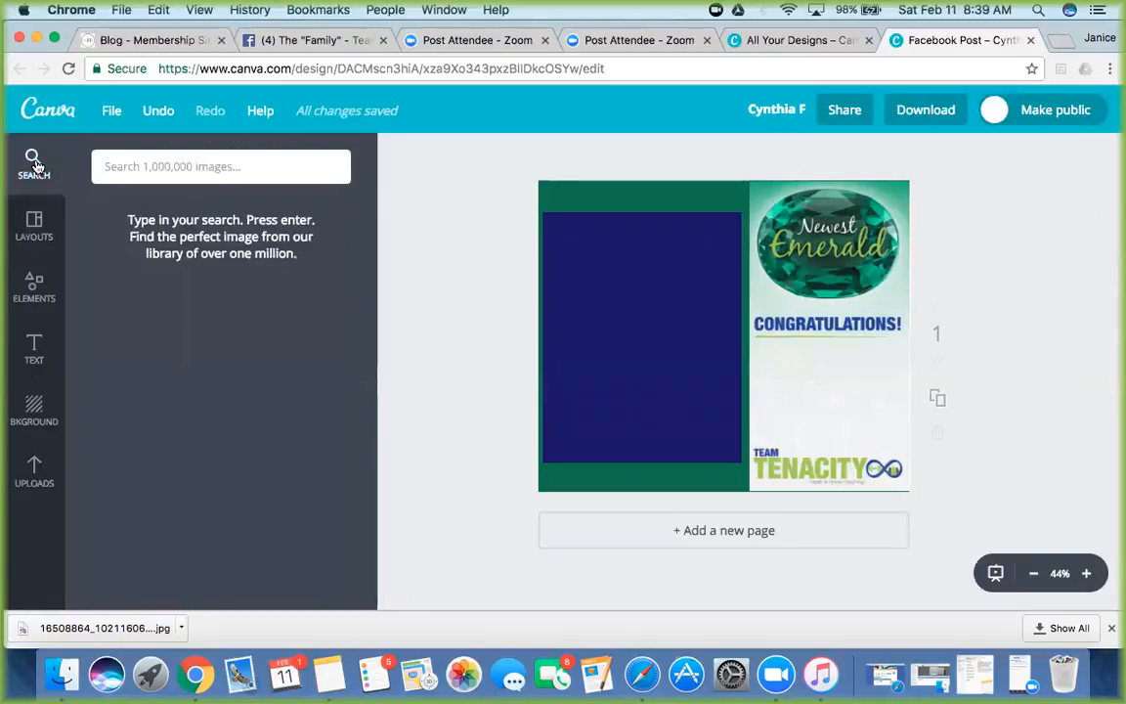
{"action": "left_click", "coordinate": [753, 39]}
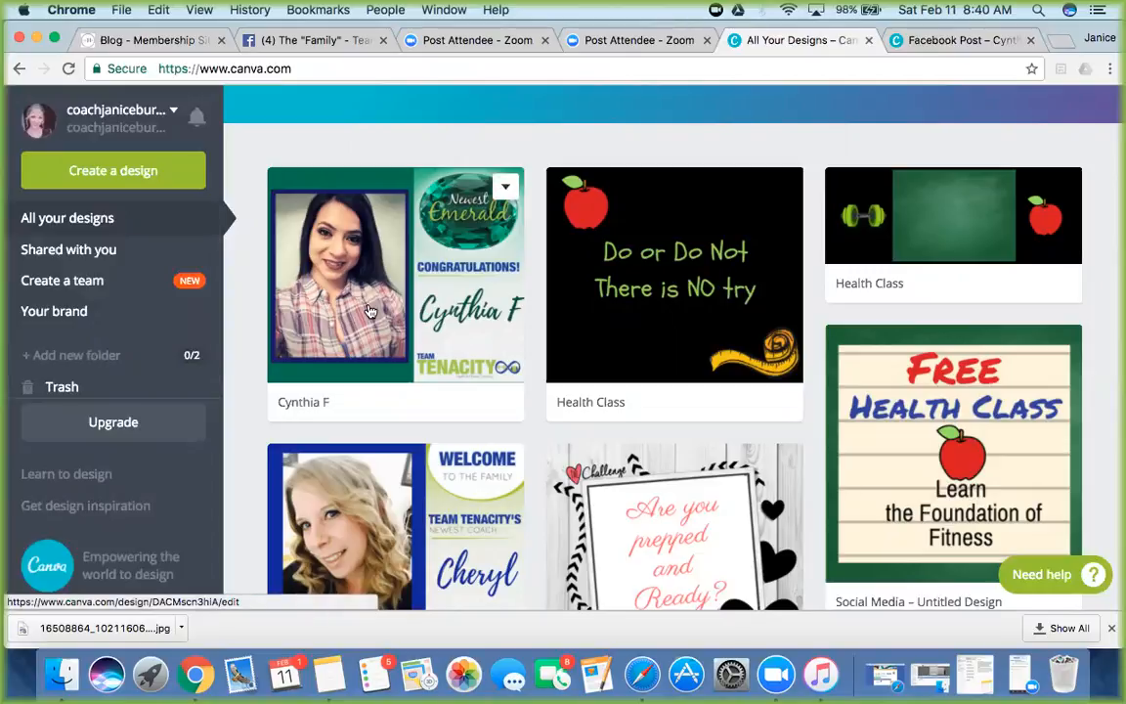
{"action": "scroll", "coordinate": [369, 311], "scroll_direction": "up", "scroll_amount": 5}
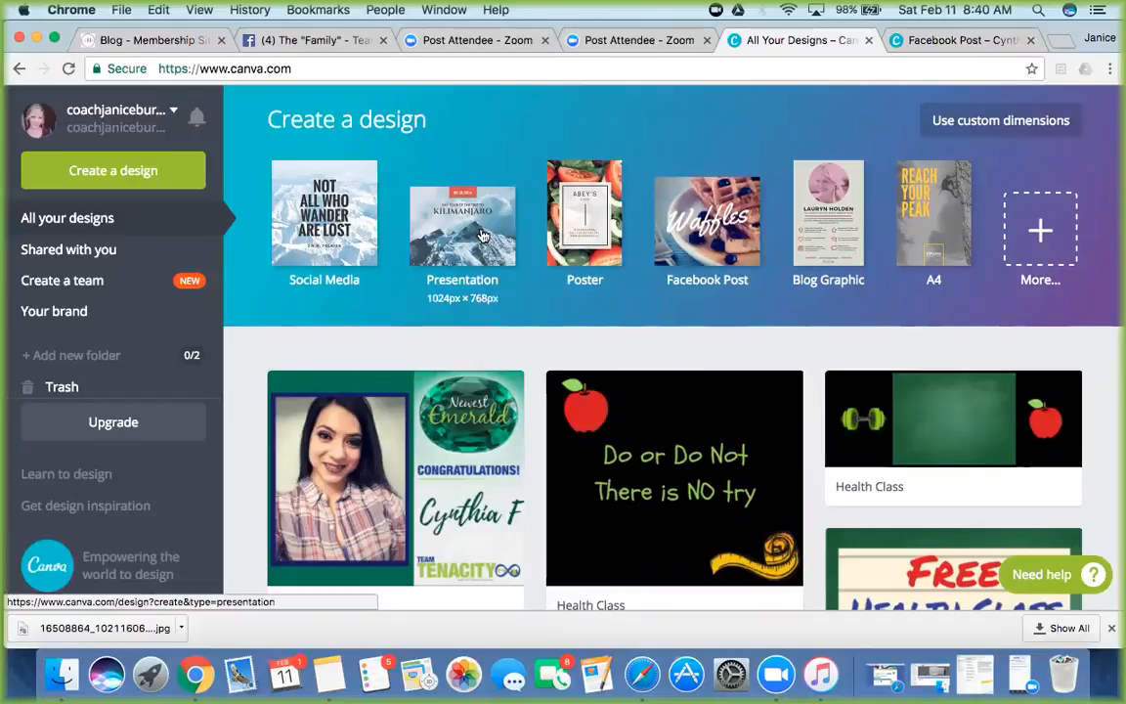
{"action": "left_click", "coordinate": [725, 235]}
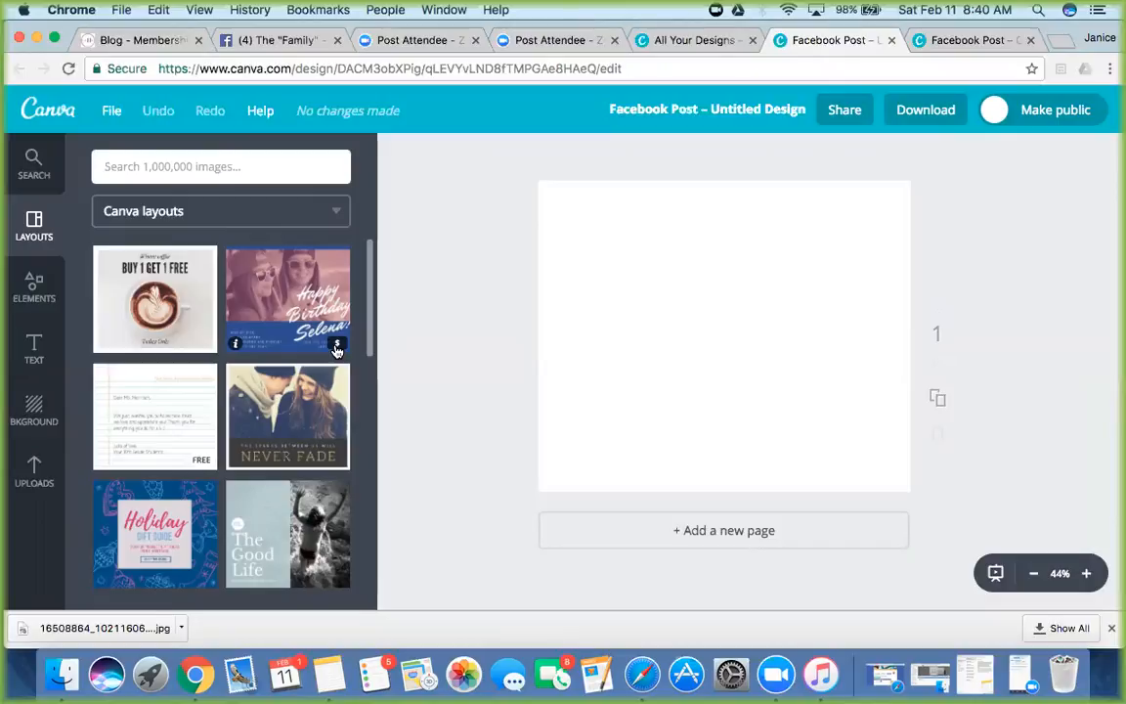
Step: Apply the free lined notepaper layout to the blank page and replace its greeting line with "Health Class"
{"action": "left_click", "coordinate": [162, 428]}
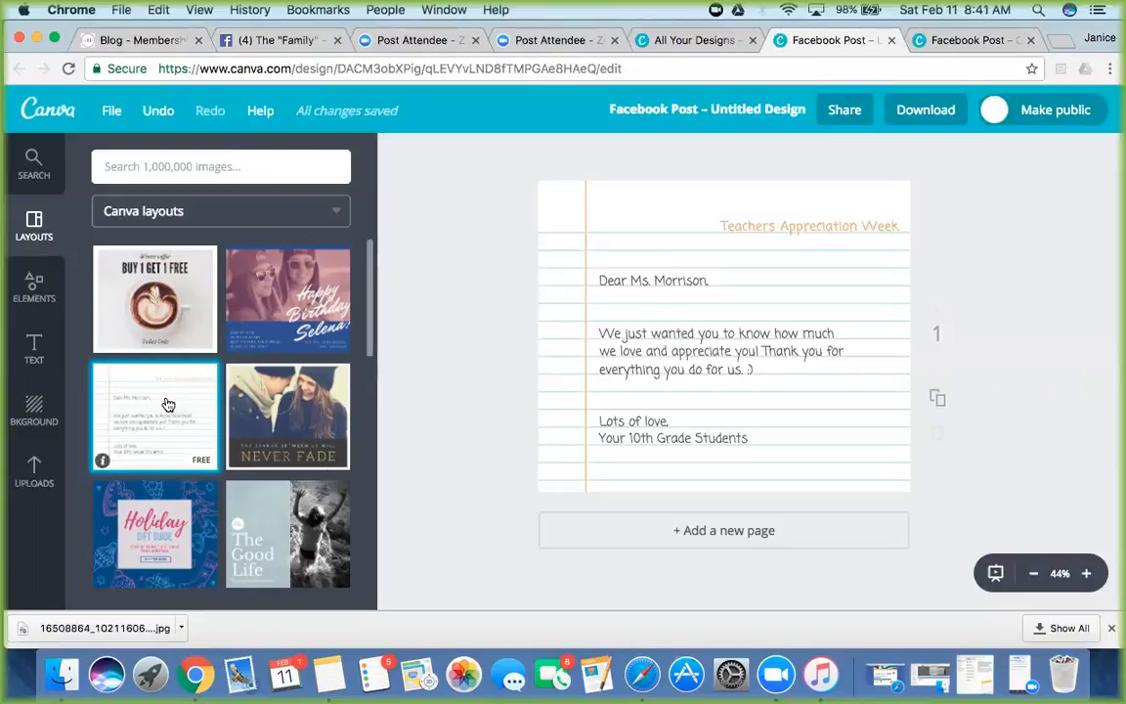
{"action": "left_click", "coordinate": [633, 278]}
{"action": "key", "text": "BackSpace"}
{"action": "key", "text": "BackSpace"}
{"action": "key", "text": "BackSpace"}
{"action": "key", "text": "BackSpace"}
{"action": "key", "text": "BackSpace"}
{"action": "key", "text": "BackSpace"}
{"action": "key", "text": "BackSpace"}
{"action": "key", "text": "BackSpace"}
{"action": "key", "text": "BackSpace"}
{"action": "key", "text": "BackSpace"}
{"action": "key", "text": "BackSpace"}
{"action": "key", "text": "BackSpace"}
{"action": "key", "text": "BackSpace"}
{"action": "key", "text": "BackSpace"}
{"action": "key", "text": "BackSpace"}
{"action": "key", "text": "BackSpace"}
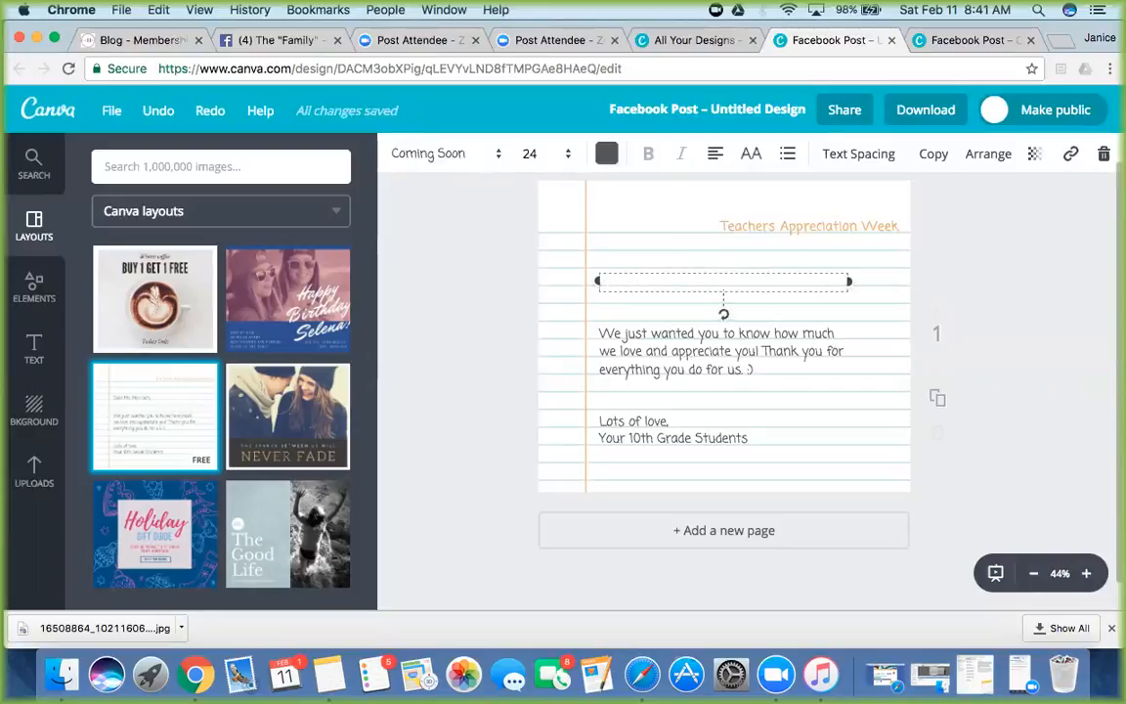
{"action": "type", "text": "HealthClas"}
{"action": "key", "text": "BackSpace"}
{"action": "key", "text": "BackSpace"}
{"action": "key", "text": "BackSpace"}
{"action": "key", "text": "BackSpace"}
{"action": "type", "text": "Class"}
Step: Set the "Health Class" text to font size 42 and recolor it coral red
{"action": "left_click", "coordinate": [458, 161]}
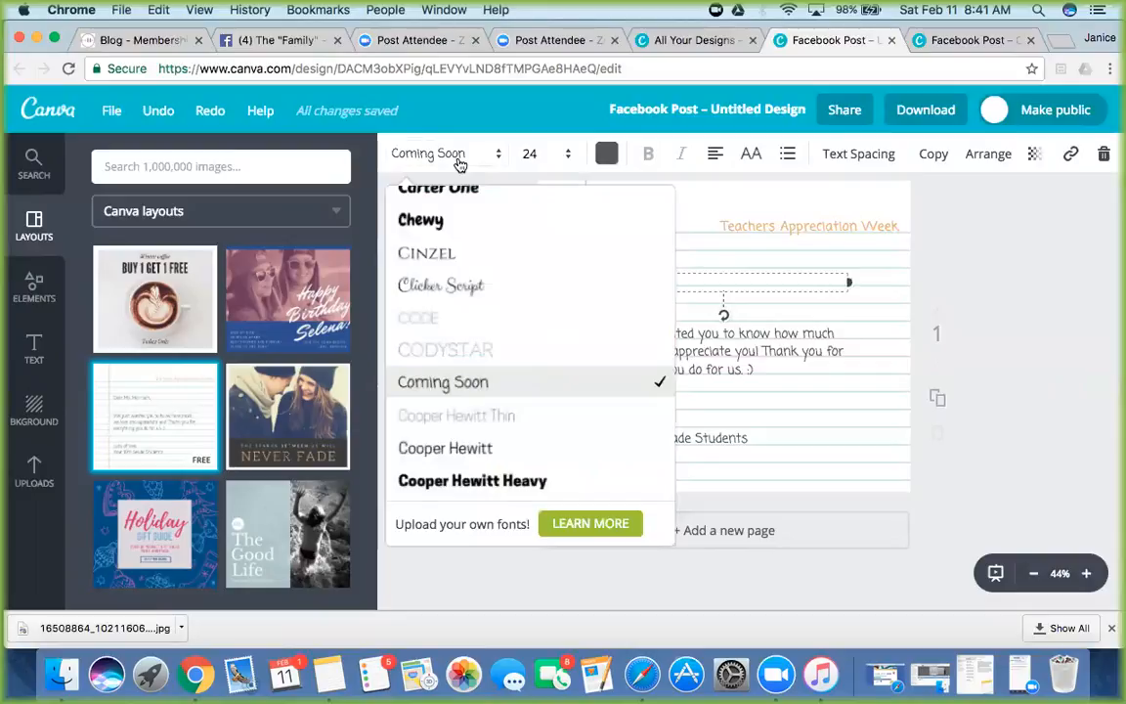
{"action": "left_click", "coordinate": [531, 154]}
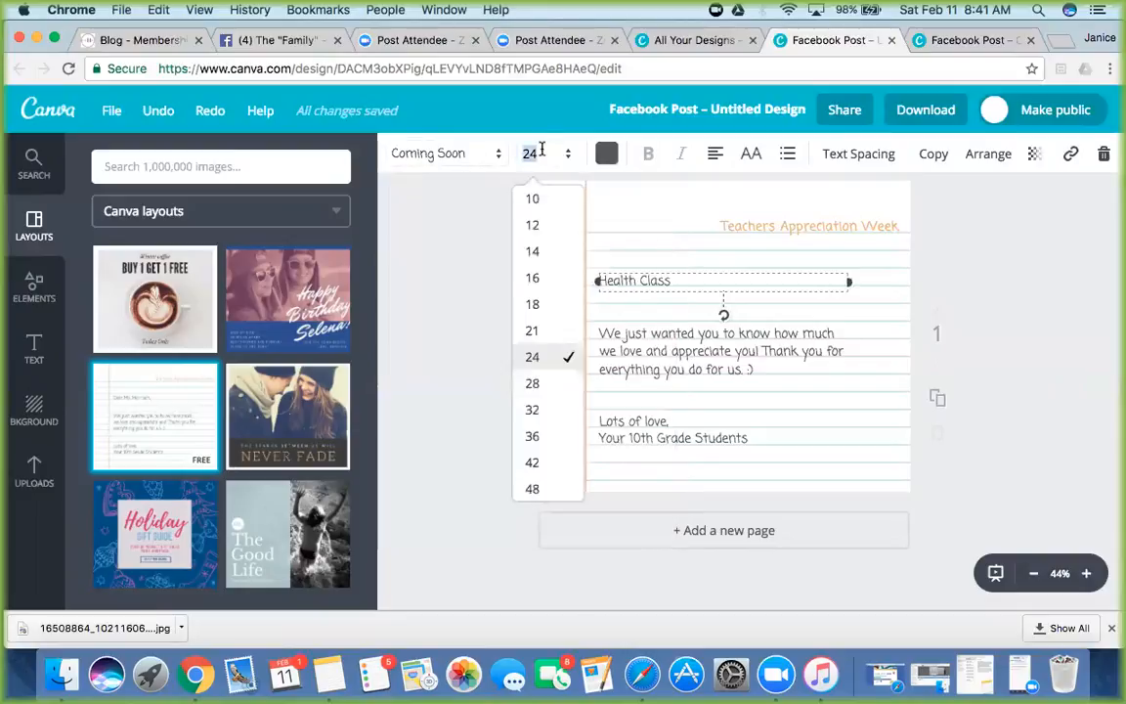
{"action": "left_click", "coordinate": [535, 462]}
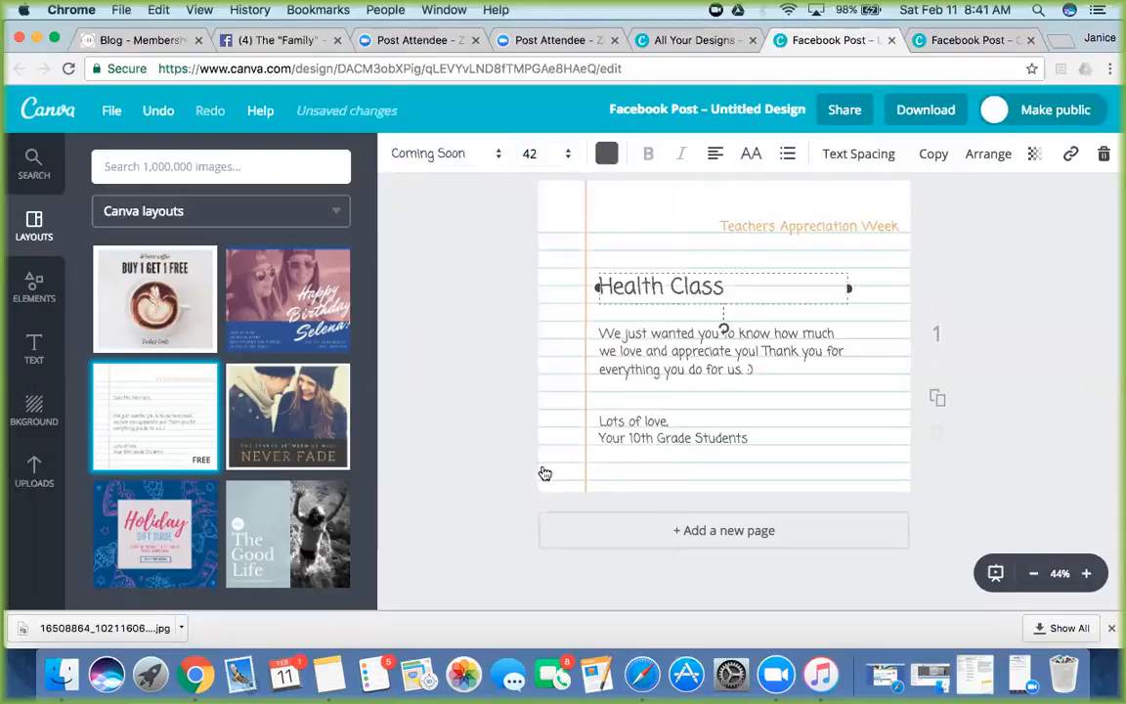
{"action": "left_click", "coordinate": [608, 157]}
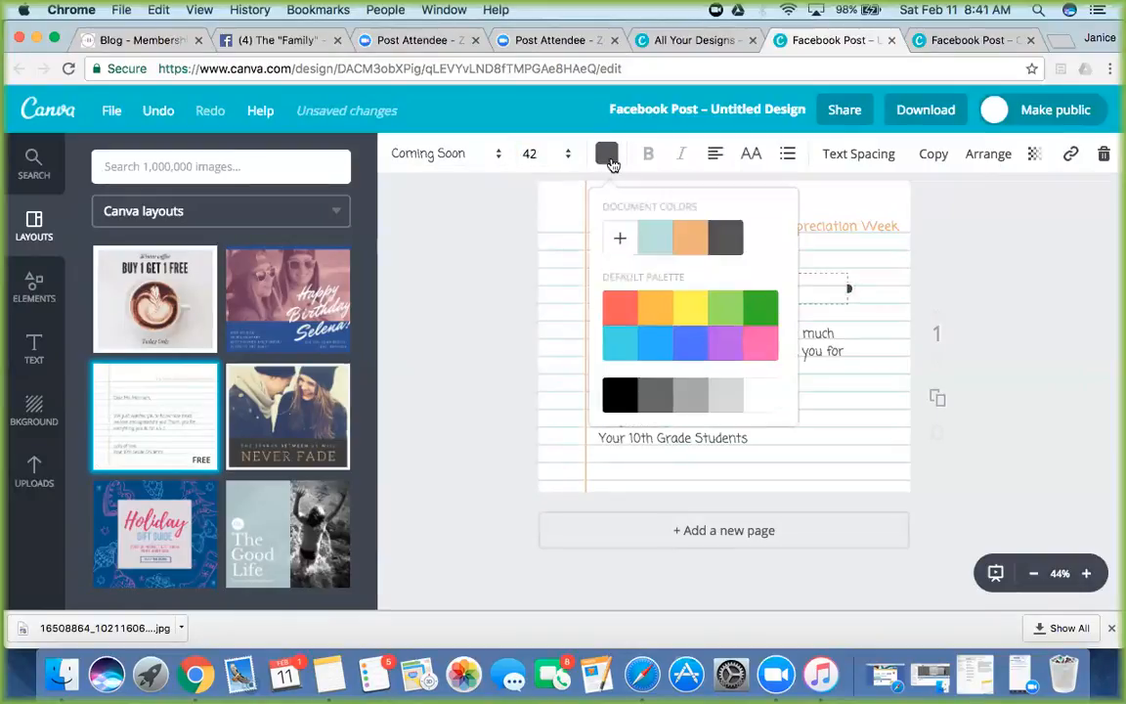
{"action": "left_click", "coordinate": [623, 324]}
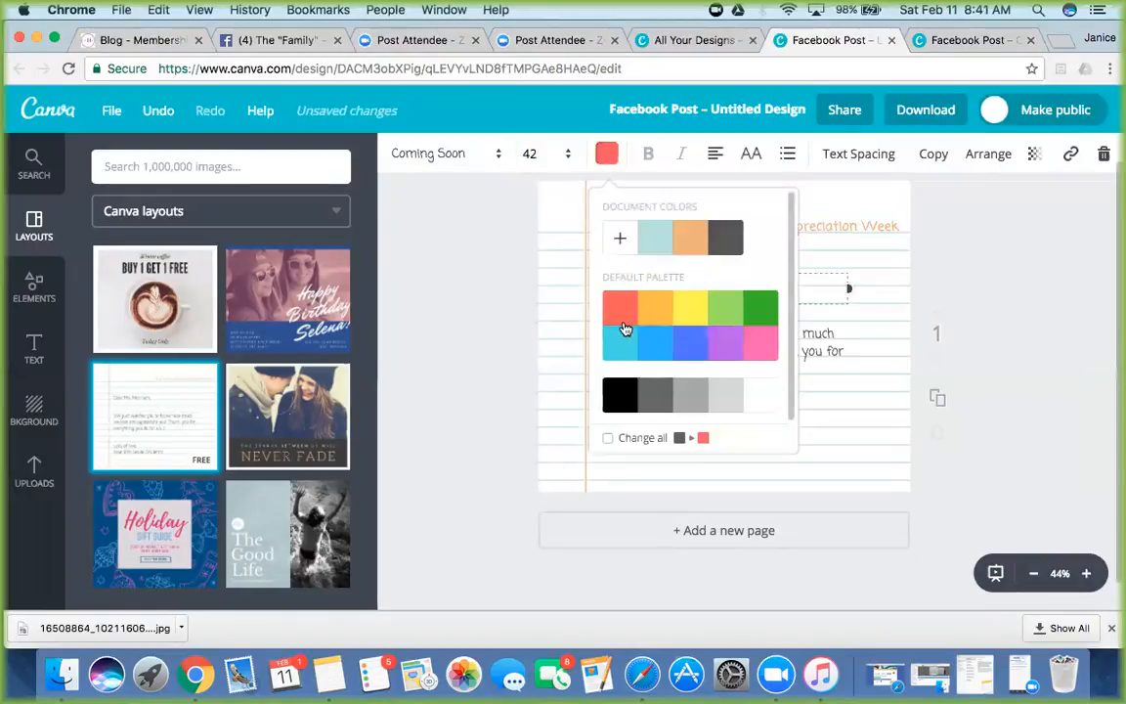
{"action": "left_click", "coordinate": [839, 408]}
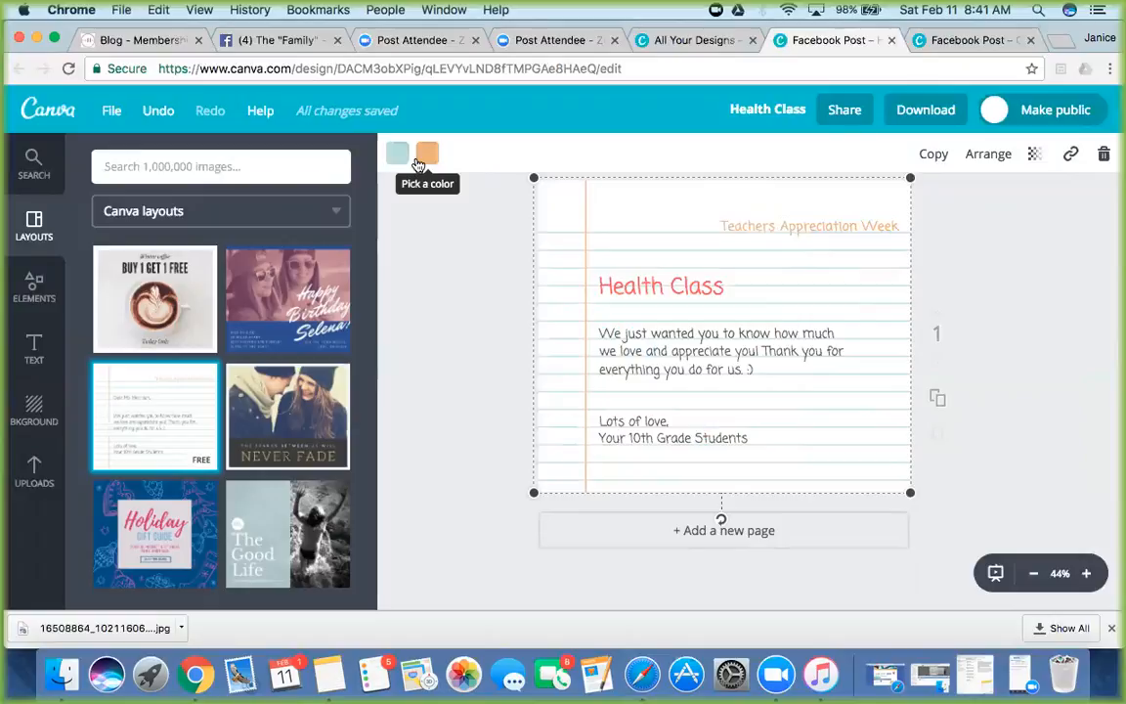
Step: Examine which text boxes and background elements of the notepaper layout can be edited, and the color choices for the "Health Class" text
{"action": "left_click", "coordinate": [651, 342]}
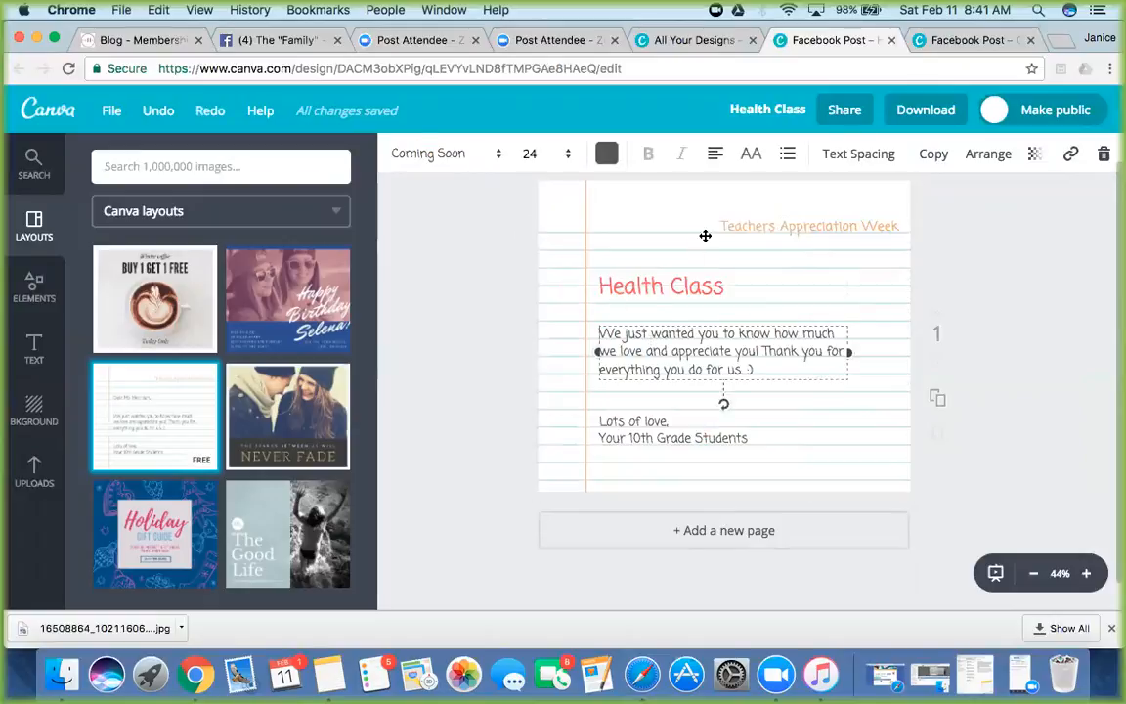
{"action": "left_click", "coordinate": [744, 220]}
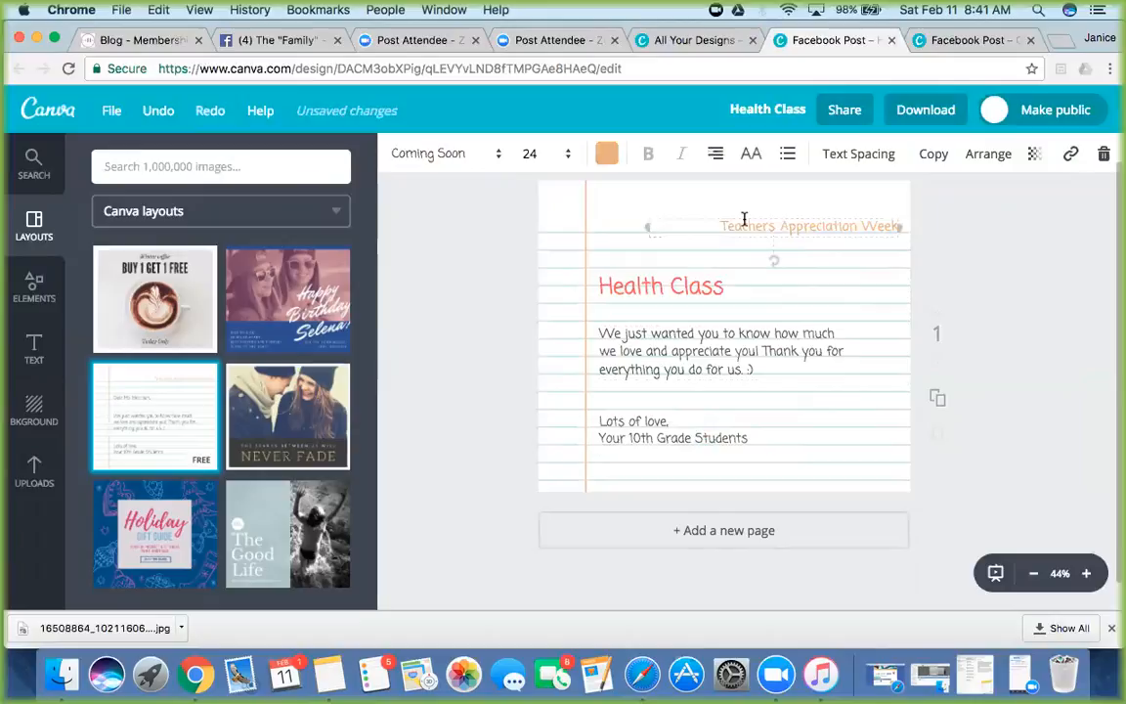
{"action": "left_click", "coordinate": [669, 379]}
{"action": "left_click", "coordinate": [612, 244]}
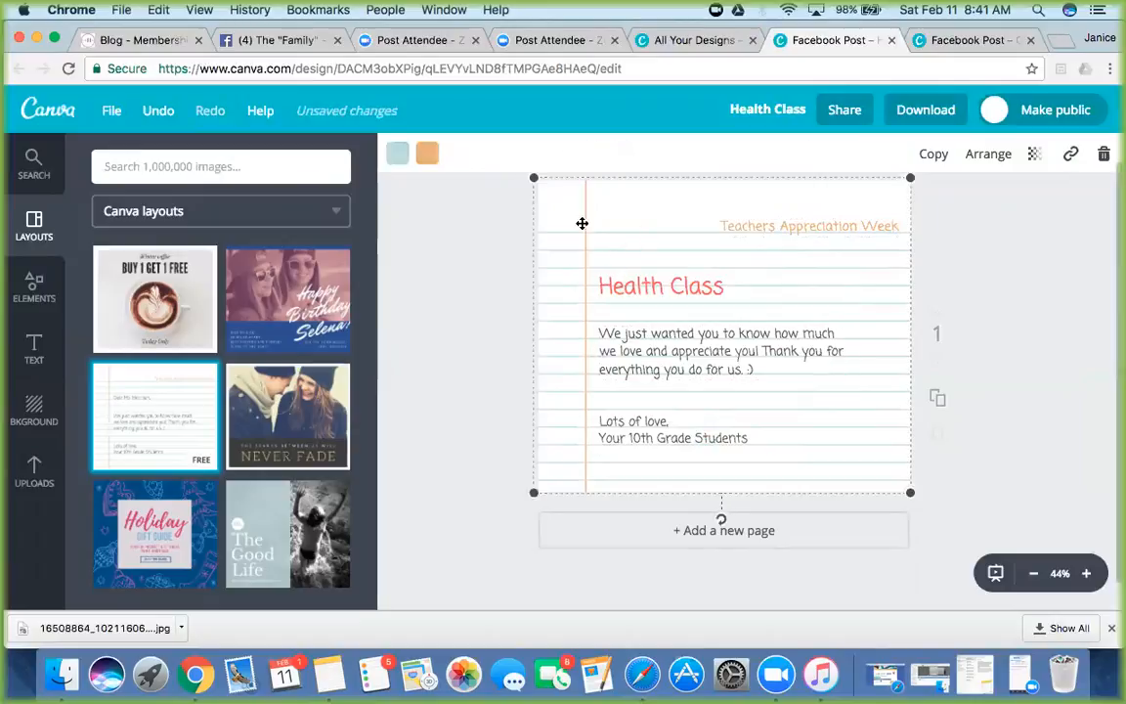
{"action": "left_click", "coordinate": [650, 286]}
{"action": "left_click", "coordinate": [606, 158]}
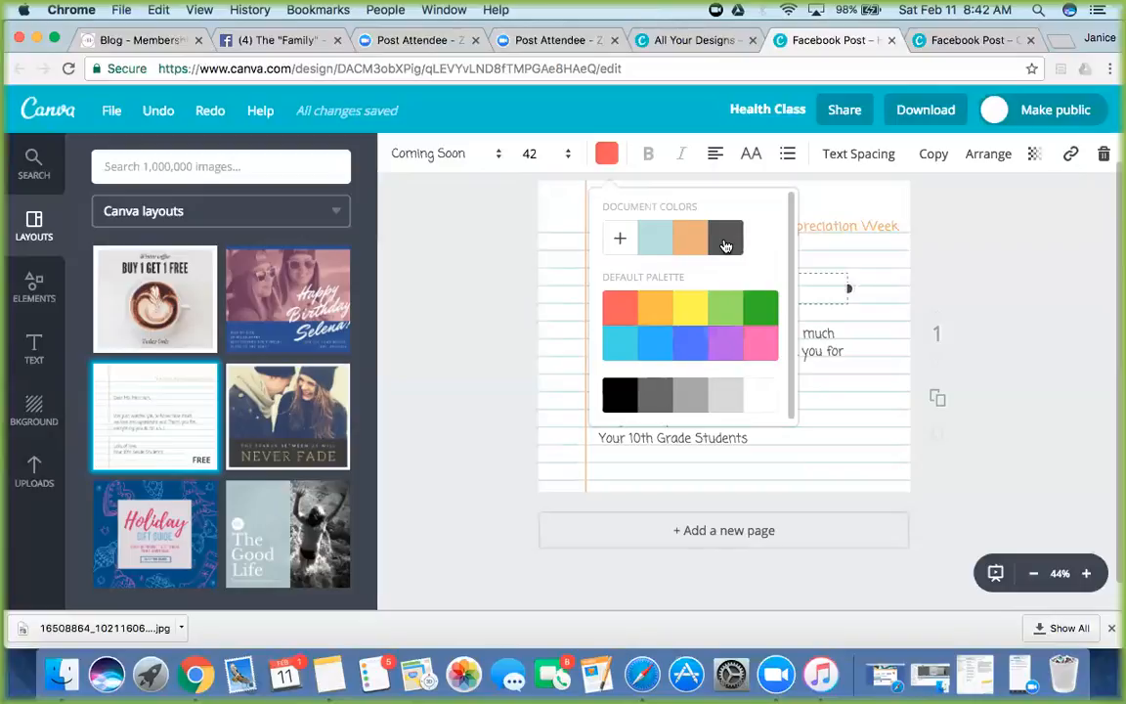
{"action": "left_click", "coordinate": [566, 419]}
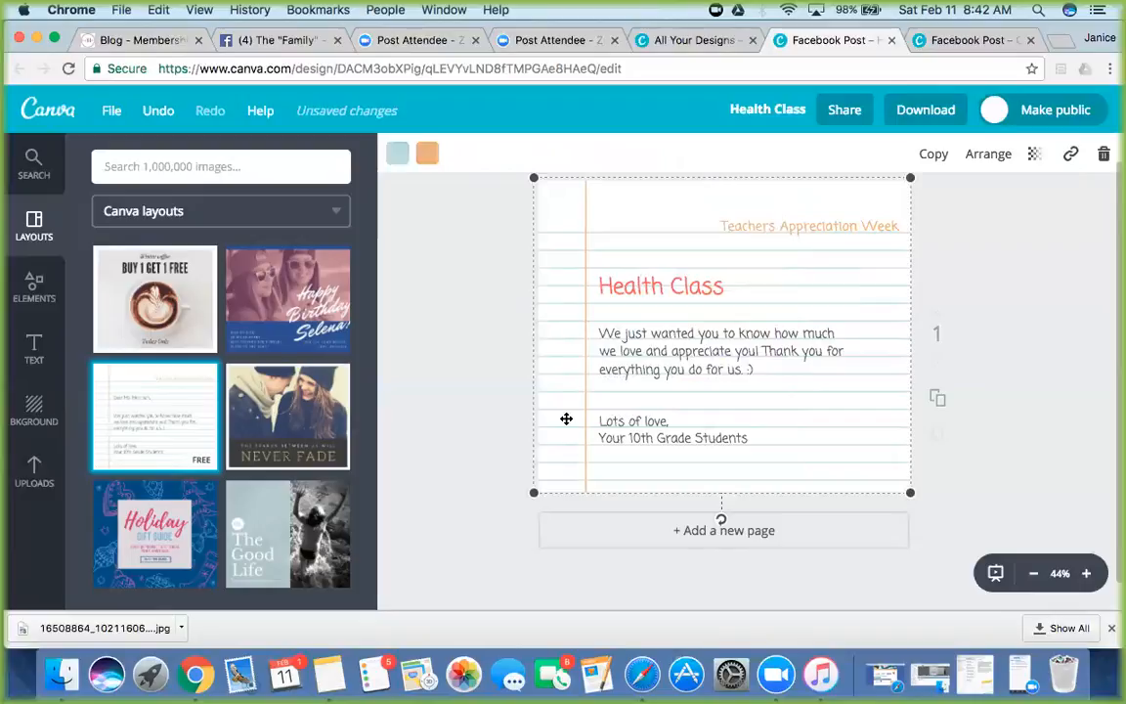
Step: Find the free "Happy Birthday!" monster layout and replace the current page content with it
{"action": "scroll", "coordinate": [198, 503], "scroll_direction": "down", "scroll_amount": 8}
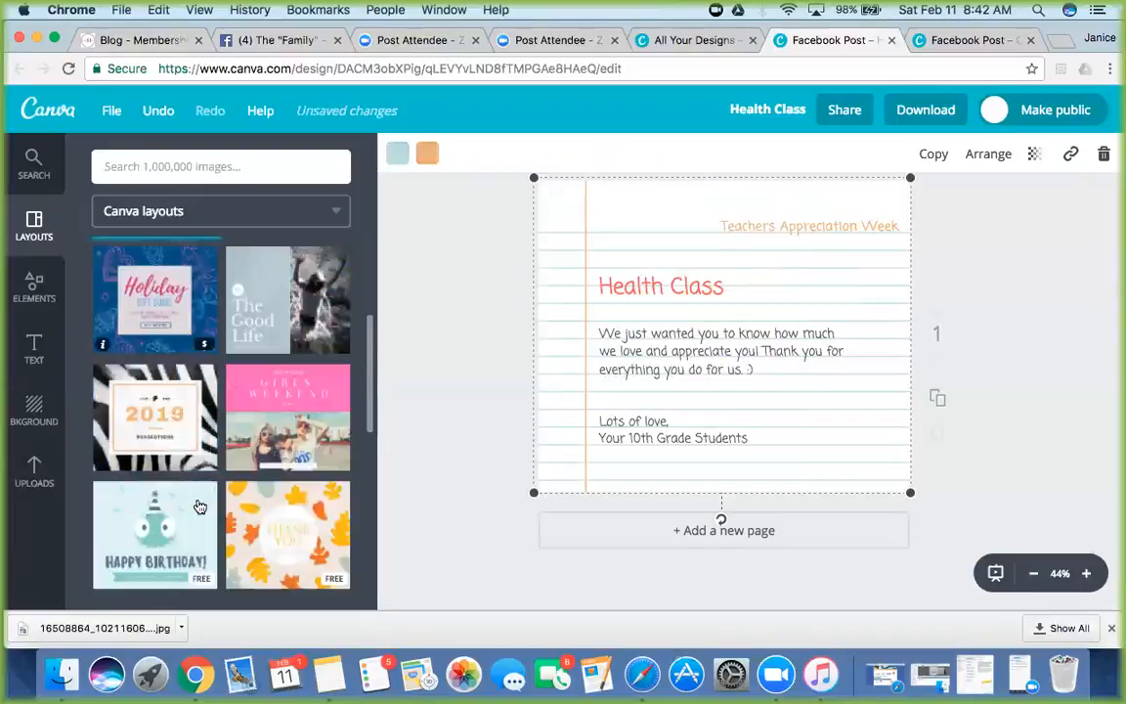
{"action": "scroll", "coordinate": [198, 507], "scroll_direction": "down", "scroll_amount": 2}
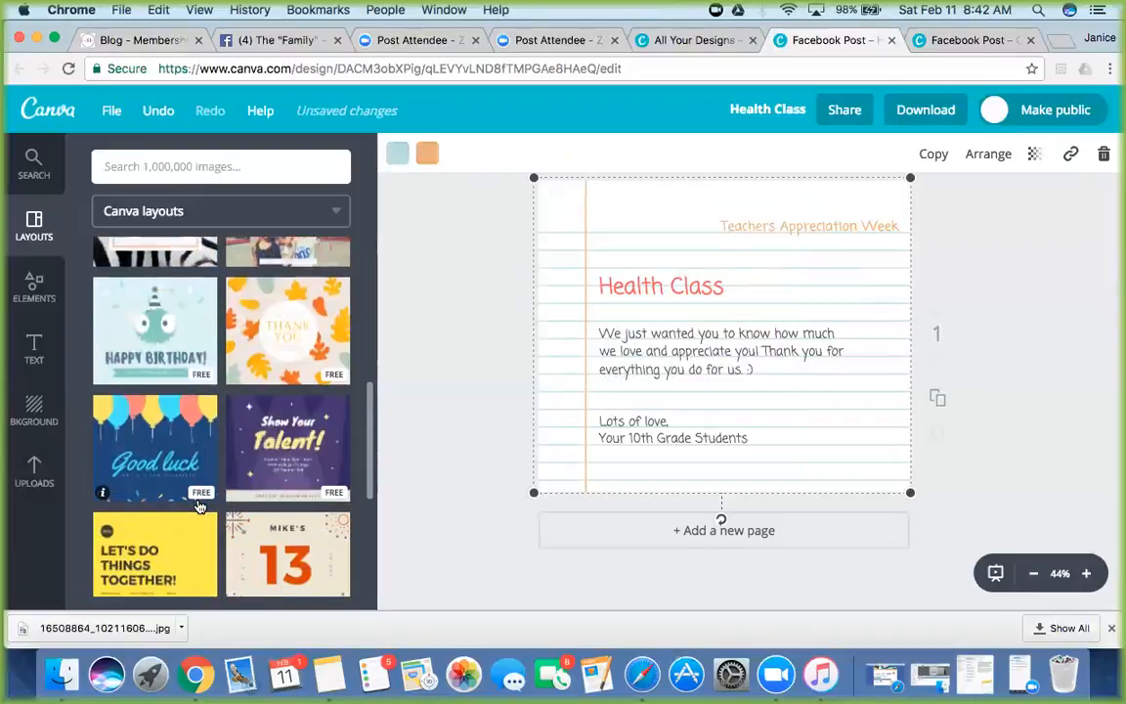
{"action": "scroll", "coordinate": [199, 506], "scroll_direction": "down", "scroll_amount": 1}
{"action": "left_click", "coordinate": [174, 284]}
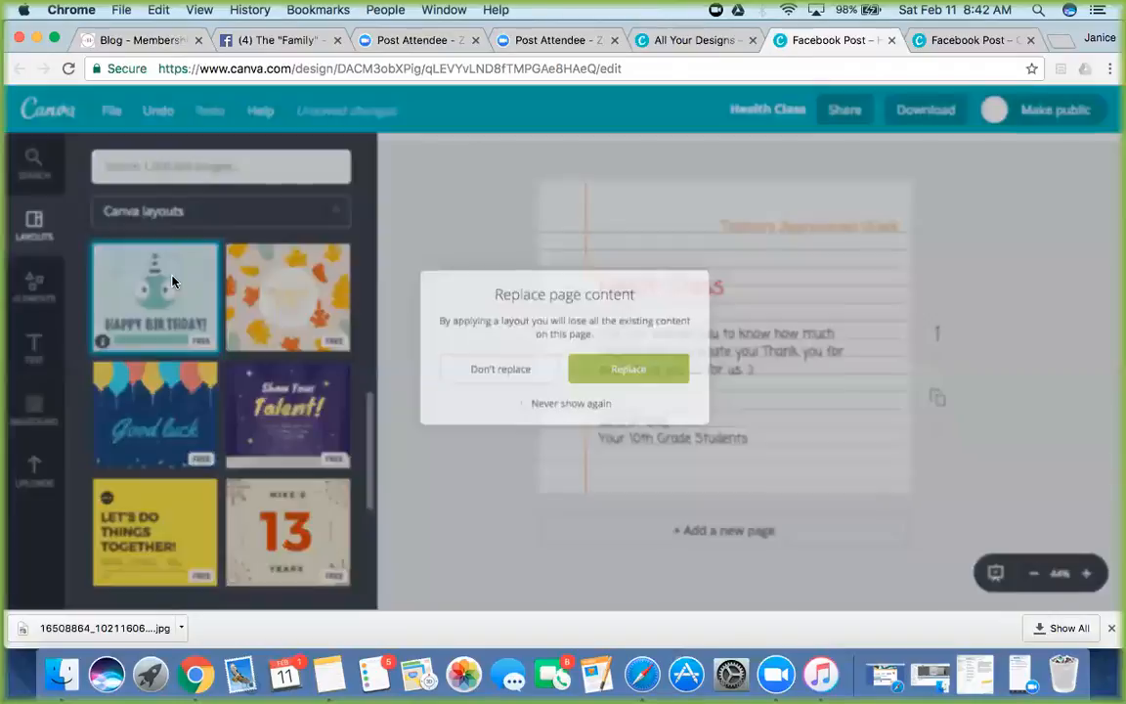
{"action": "left_click", "coordinate": [611, 384]}
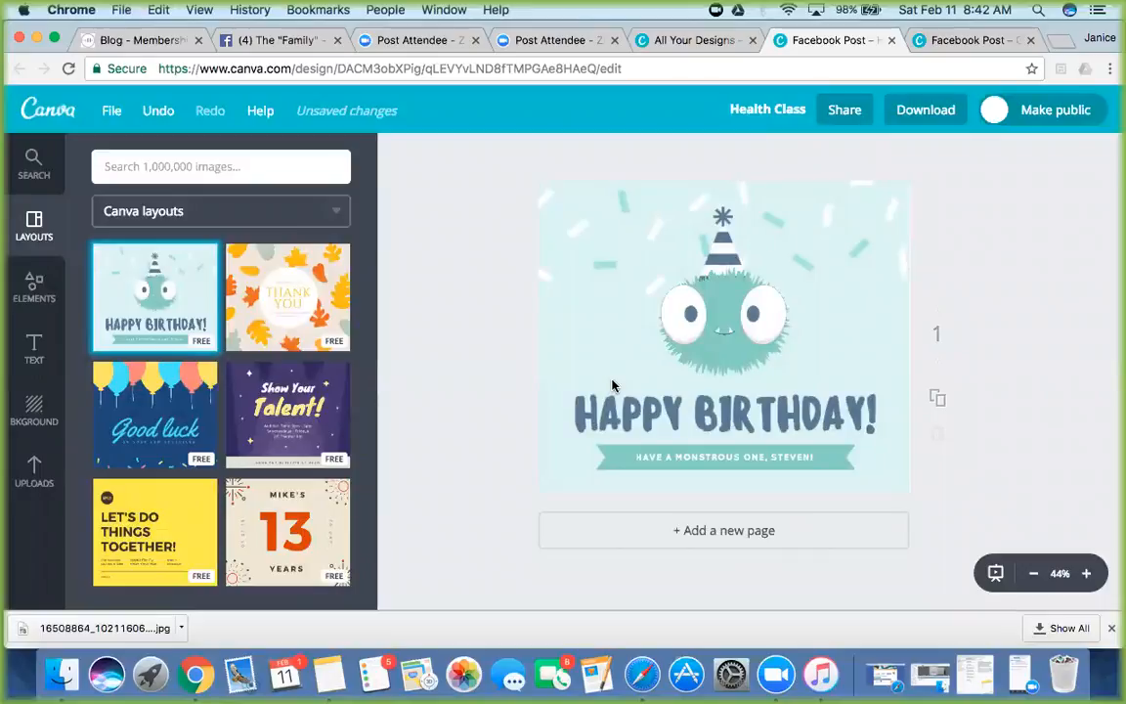
Step: Recolor the furry monster's body orange and check the palette for its second color
{"action": "left_click", "coordinate": [752, 315]}
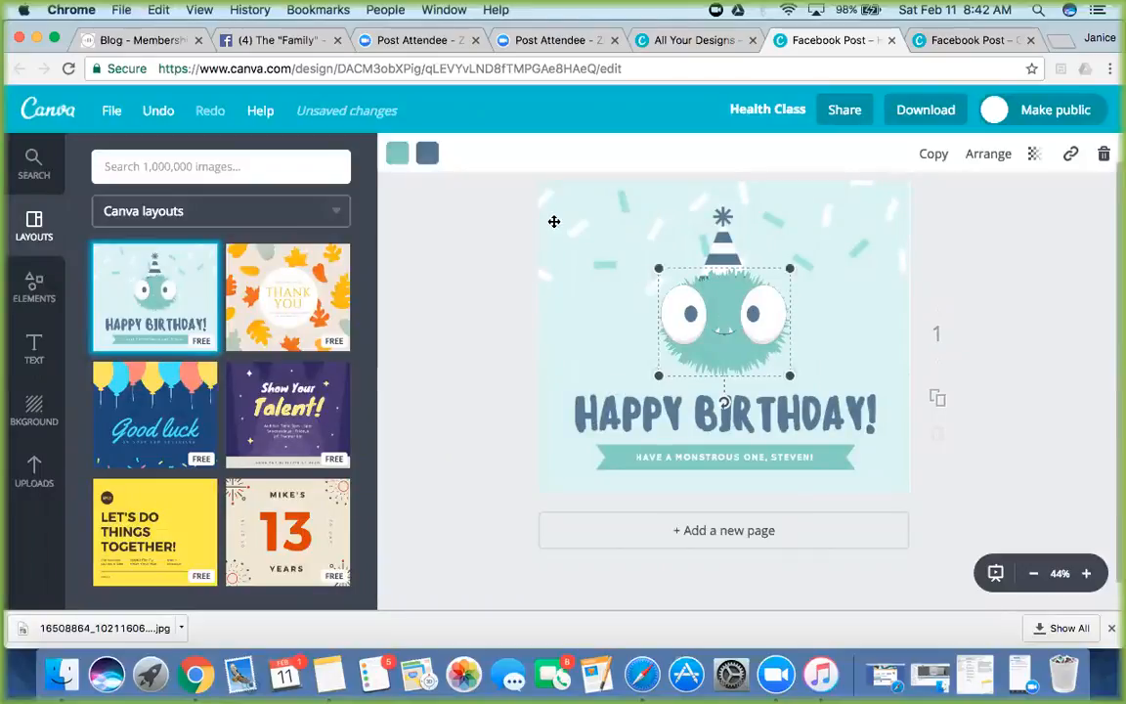
{"action": "left_click", "coordinate": [398, 156]}
{"action": "left_click", "coordinate": [452, 299]}
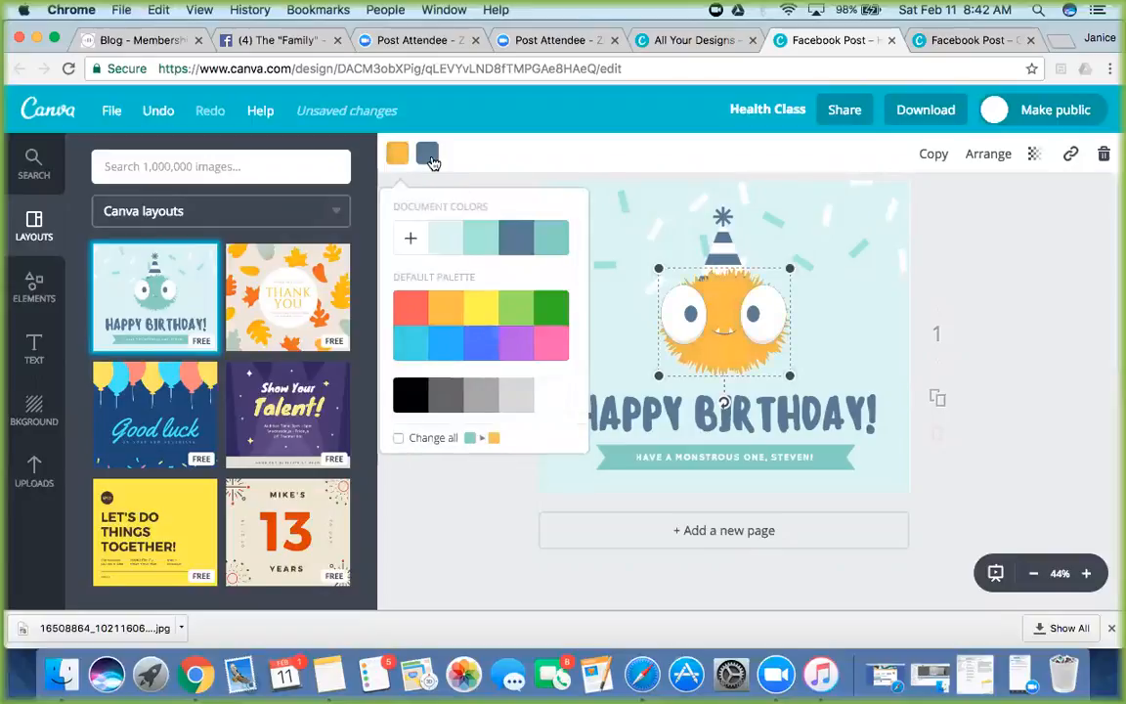
{"action": "left_click", "coordinate": [427, 154]}
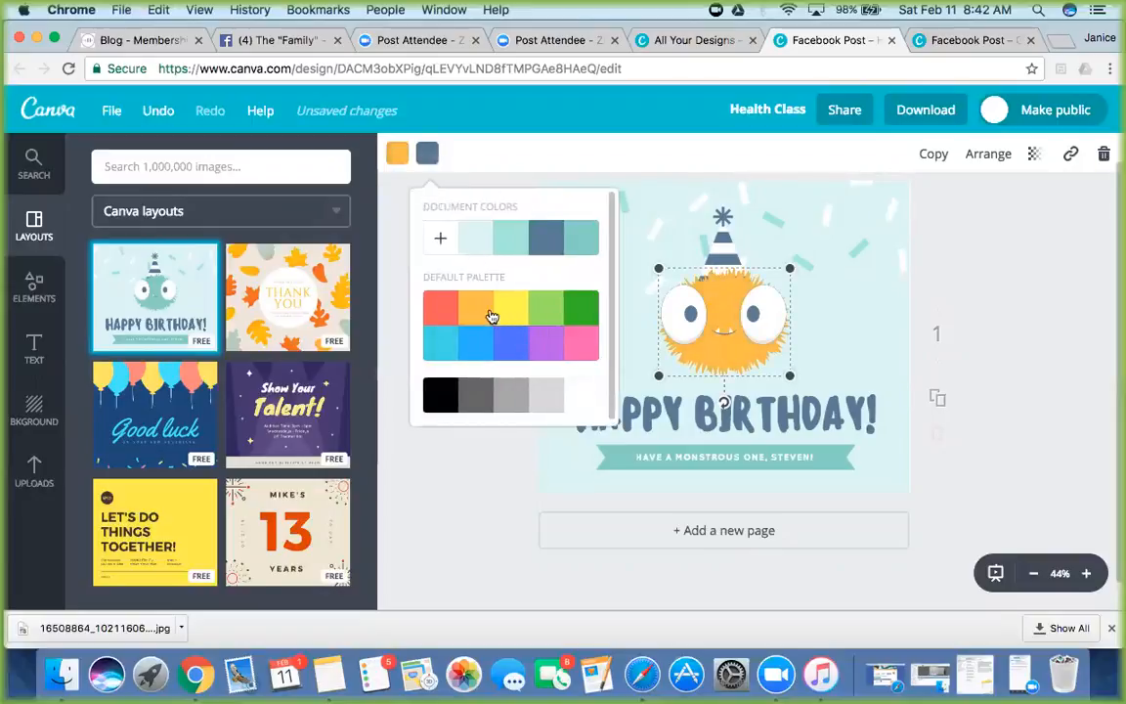
Step: Recolor the confetti's two pale shades purple and coral red, trying orange first for the latter
{"action": "left_click", "coordinate": [672, 232]}
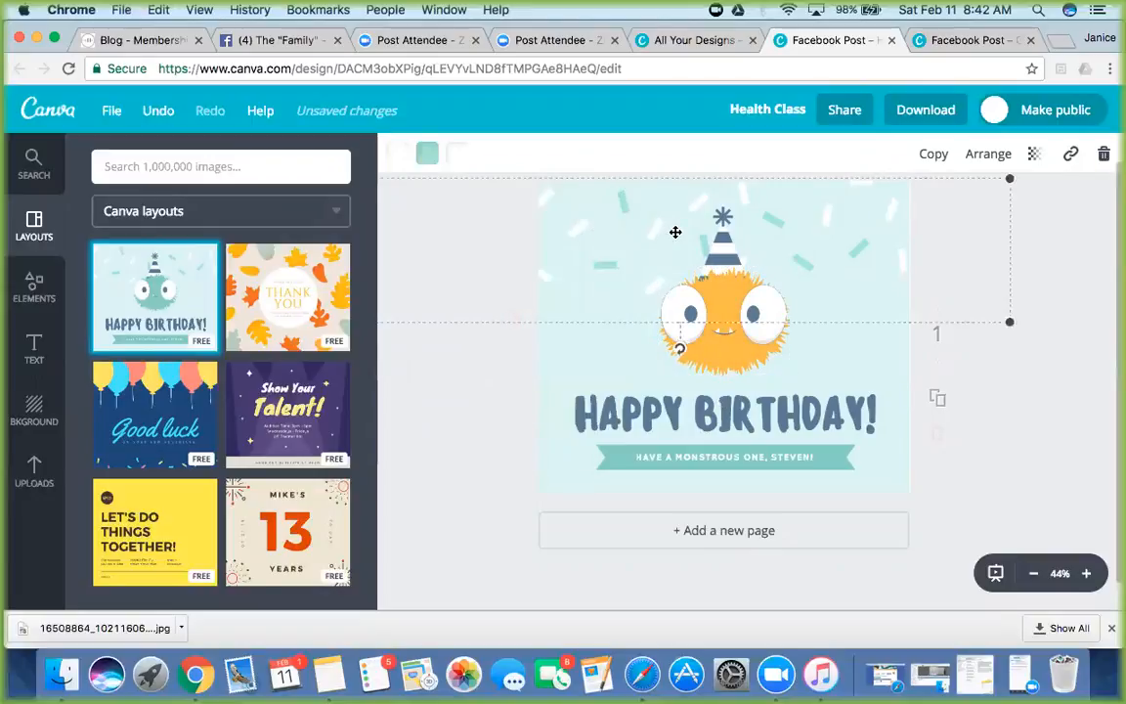
{"action": "left_click", "coordinate": [464, 156]}
{"action": "left_click", "coordinate": [505, 315]}
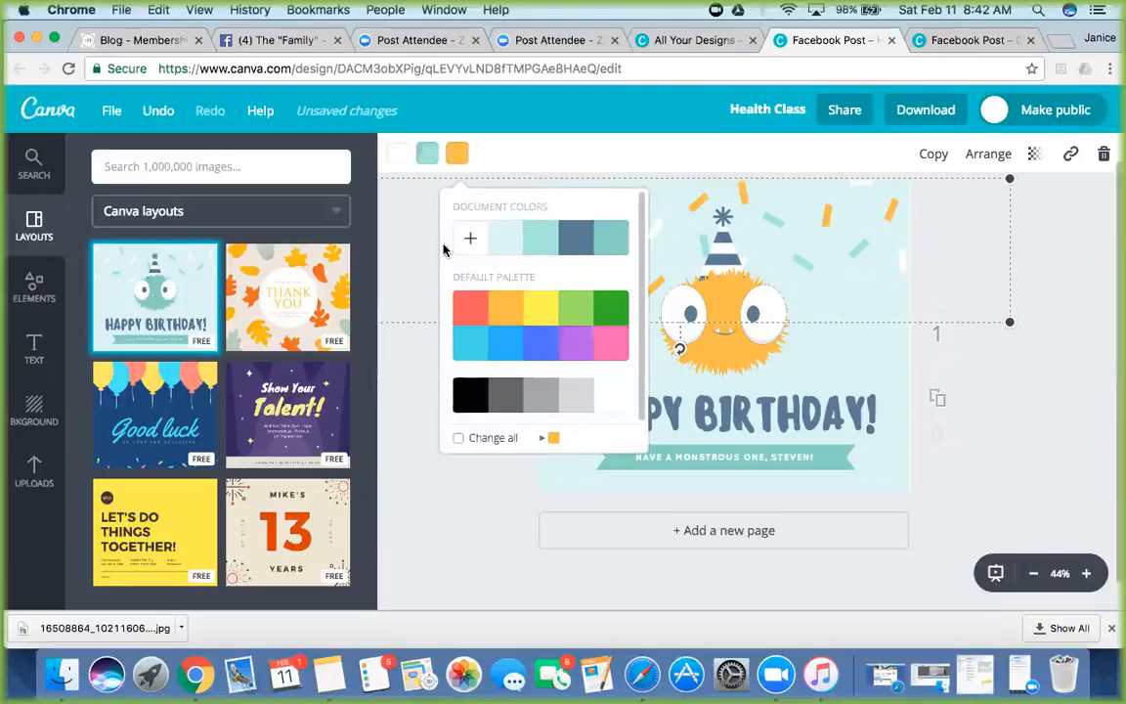
{"action": "left_click", "coordinate": [398, 157]}
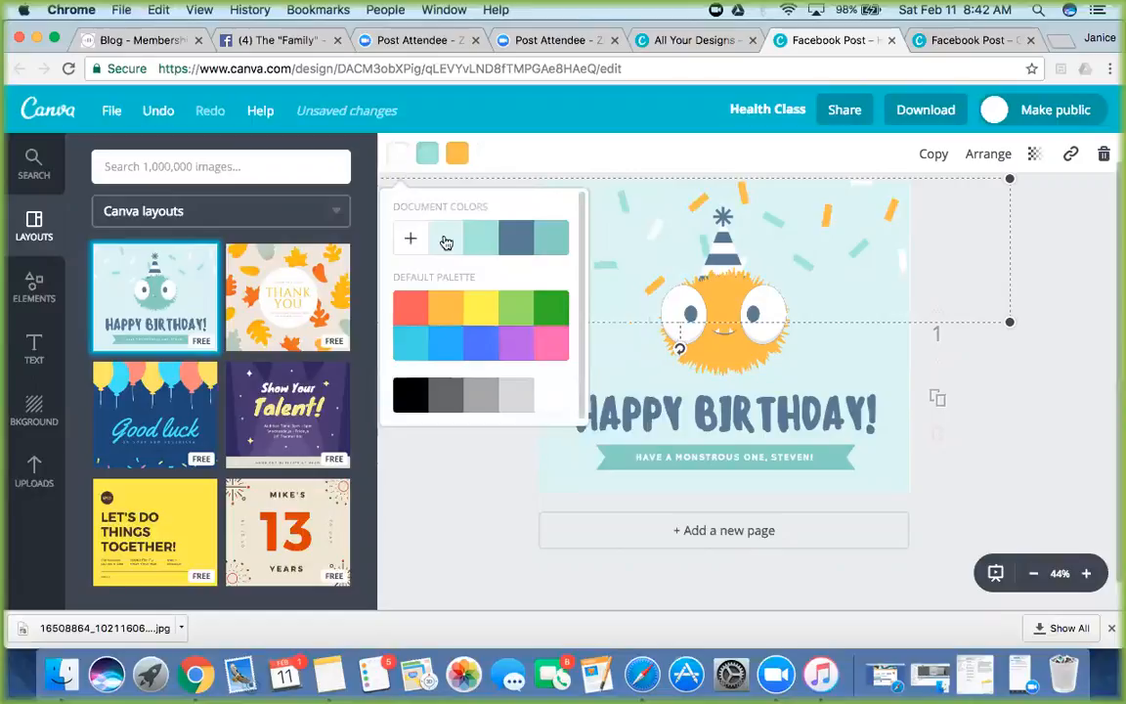
{"action": "left_click", "coordinate": [517, 344]}
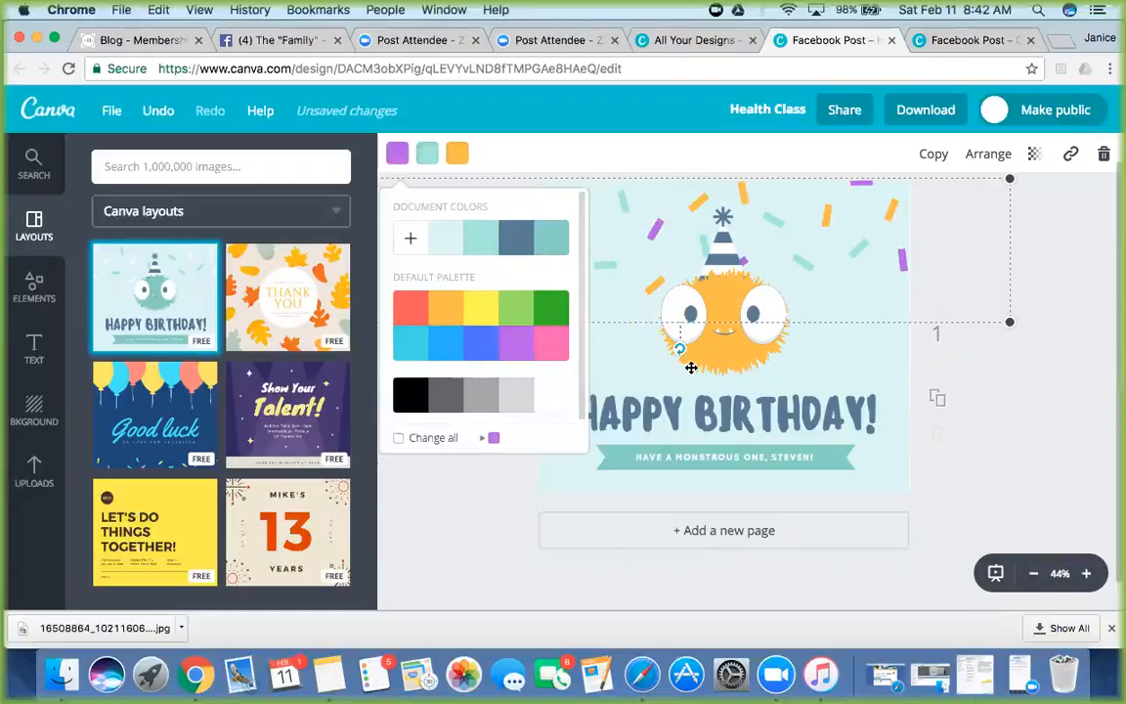
{"action": "left_click", "coordinate": [457, 154]}
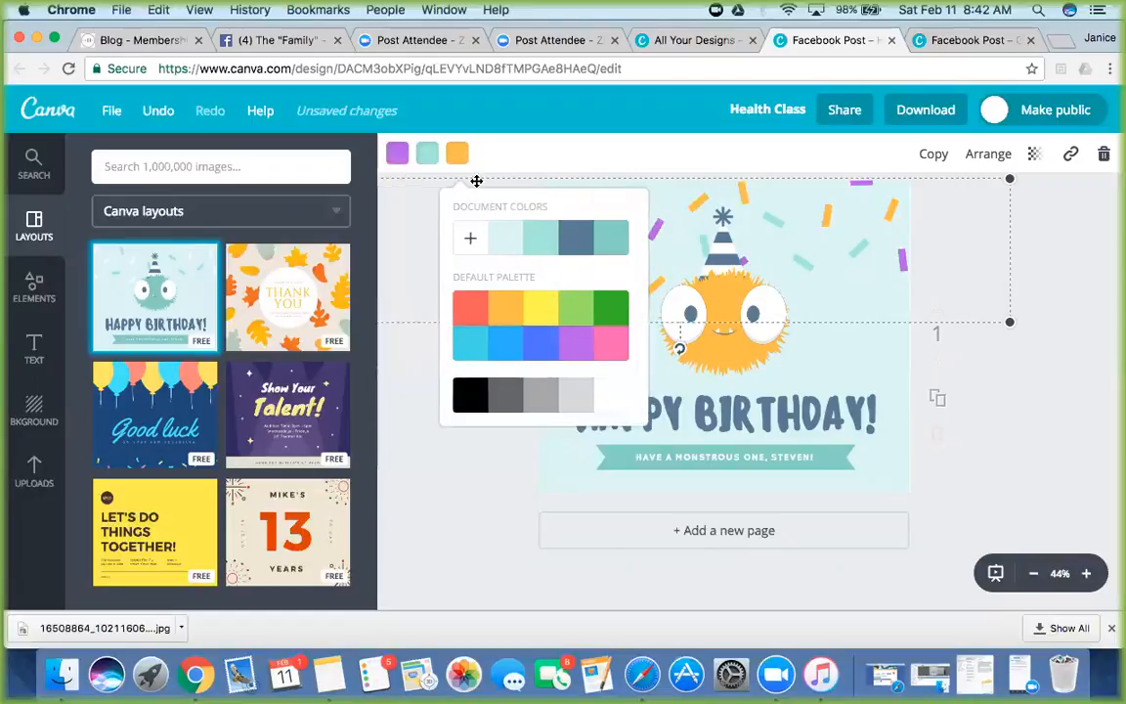
{"action": "left_click", "coordinate": [467, 306]}
Step: Replace the "HAPPY BIRTHDAY!" heading below the monster with "MADE 2 CRAVE"
{"action": "left_click", "coordinate": [743, 421]}
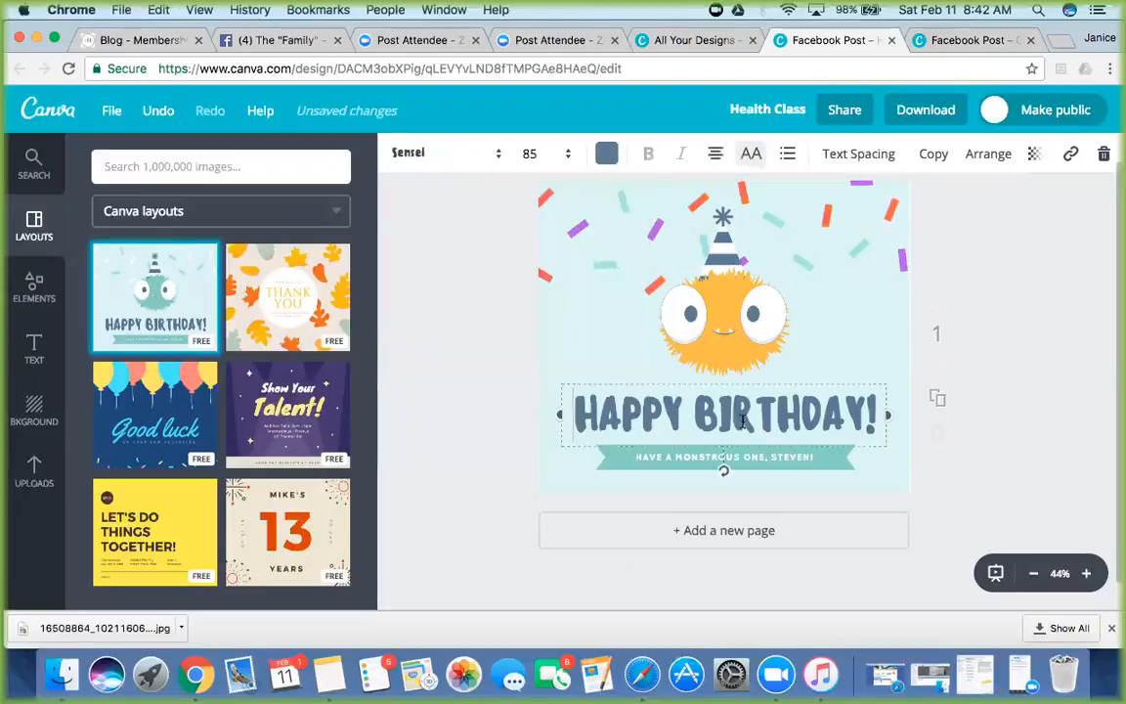
{"action": "left_click", "coordinate": [877, 413]}
{"action": "key", "text": "BackSpace"}
{"action": "key", "text": "BackSpace"}
{"action": "key", "text": "BackSpace"}
{"action": "key", "text": "BackSpace"}
{"action": "key", "text": "BackSpace"}
{"action": "key", "text": "BackSpace"}
{"action": "key", "text": "BackSpace"}
{"action": "key", "text": "BackSpace"}
{"action": "key", "text": "BackSpace"}
{"action": "key", "text": "BackSpace"}
{"action": "key", "text": "BackSpace"}
{"action": "key", "text": "BackSpace"}
{"action": "key", "text": "BackSpace"}
{"action": "key", "text": "BackSpace"}
{"action": "key", "text": "BackSpace"}
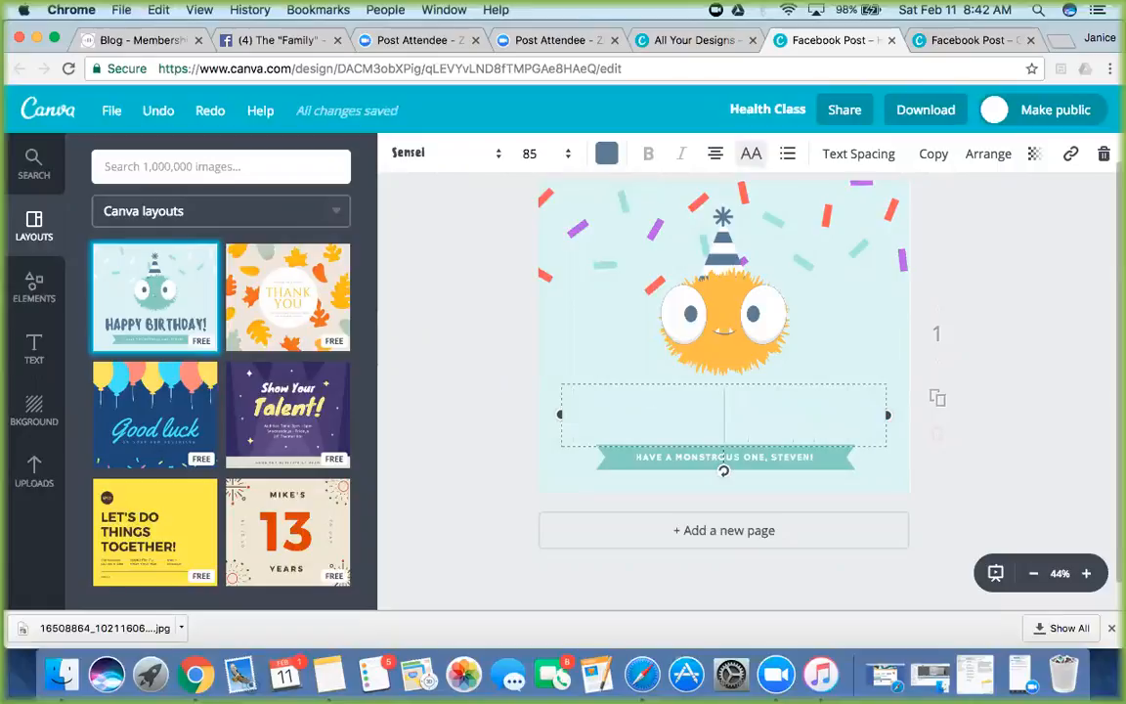
{"action": "type", "text": "A"}
{"action": "key", "text": "BackSpace"}
{"action": "type", "text": "MADE CR"}
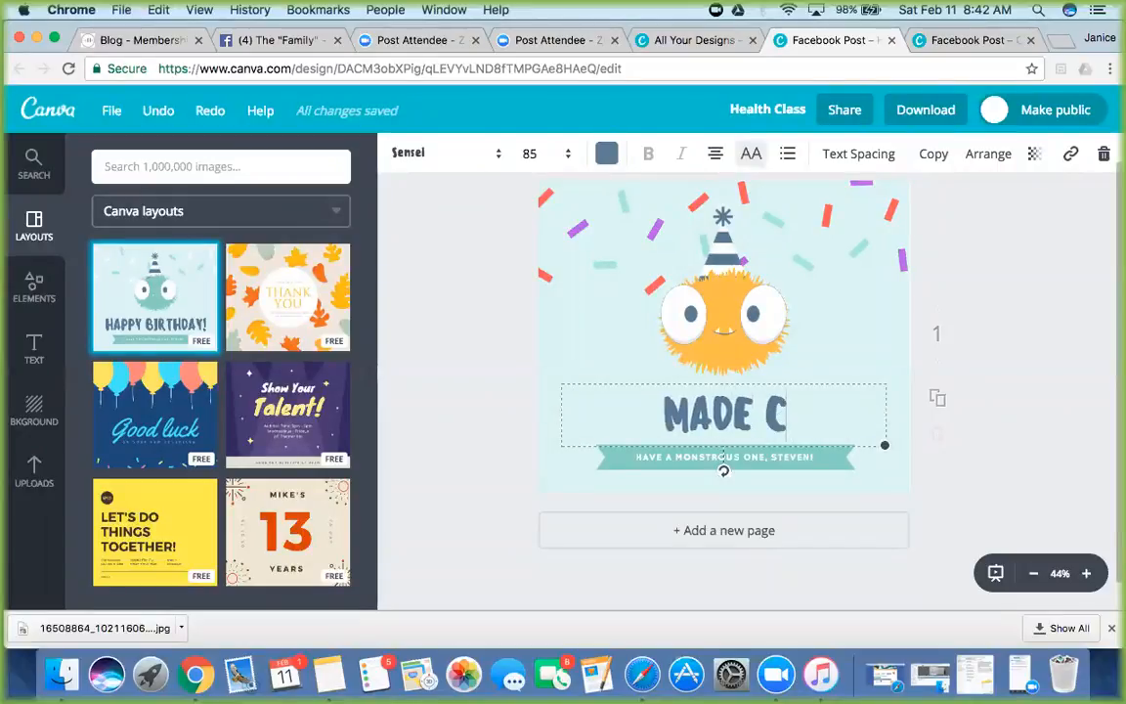
{"action": "key", "text": "BackSpace"}
{"action": "key", "text": "BackSpace"}
{"action": "type", "text": "3"}
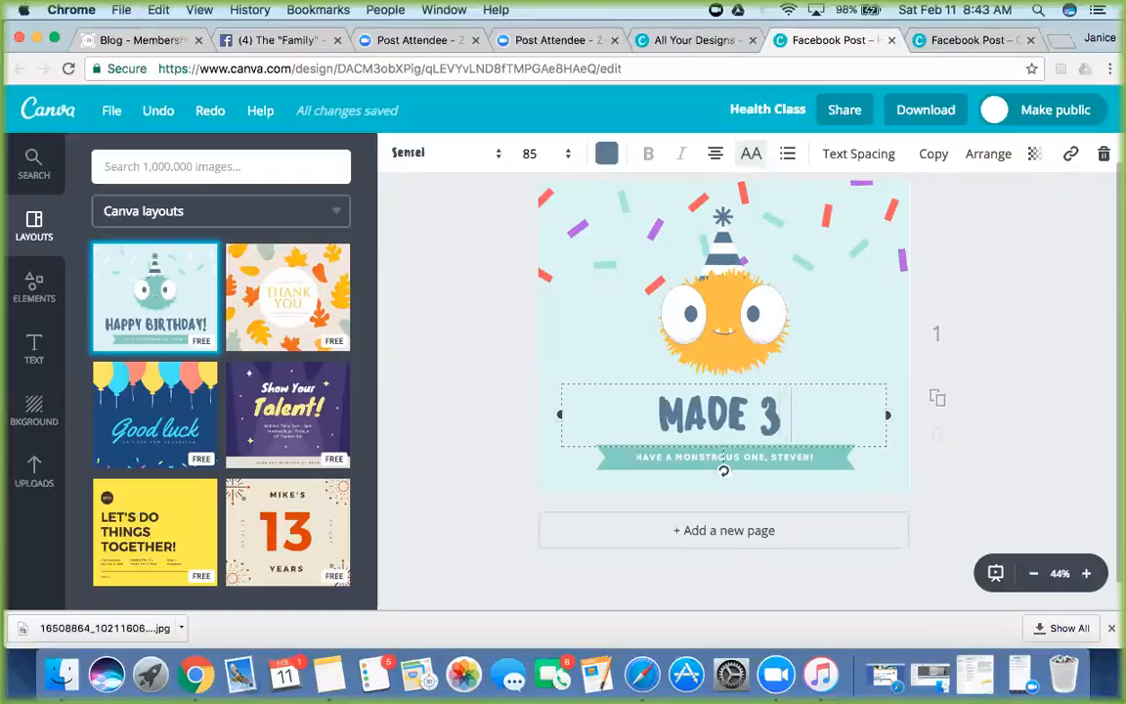
{"action": "key", "text": "BackSpace"}
{"action": "type", "text": "2 C"}
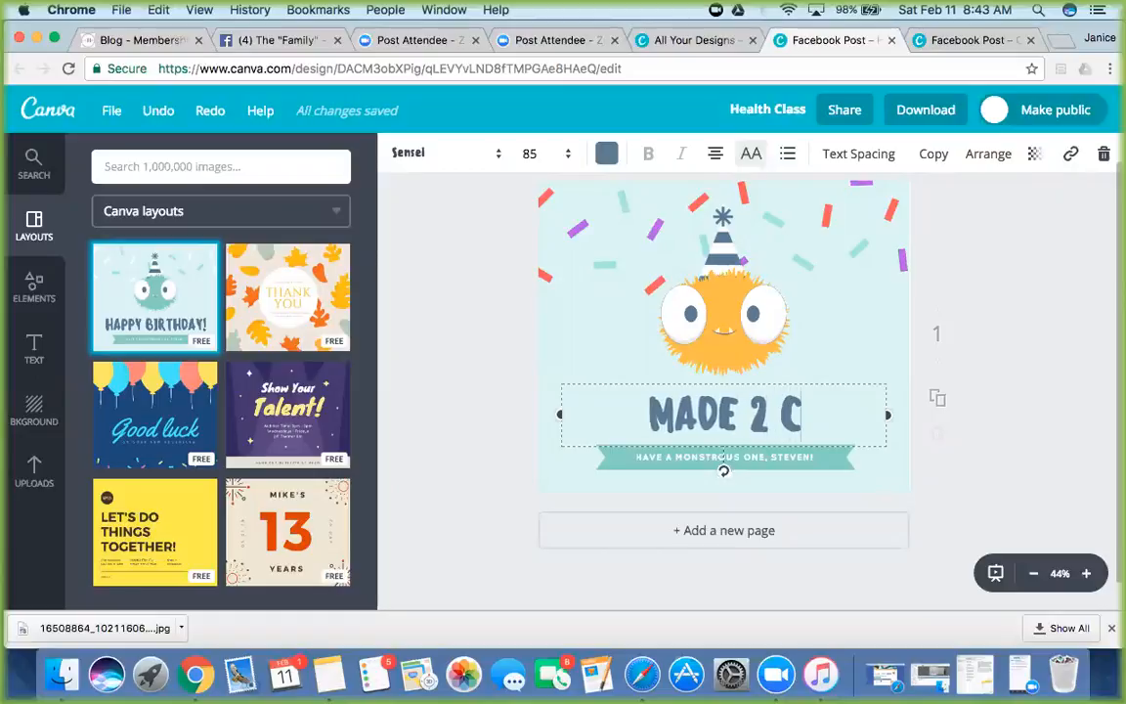
{"action": "type", "text": "RAVE"}
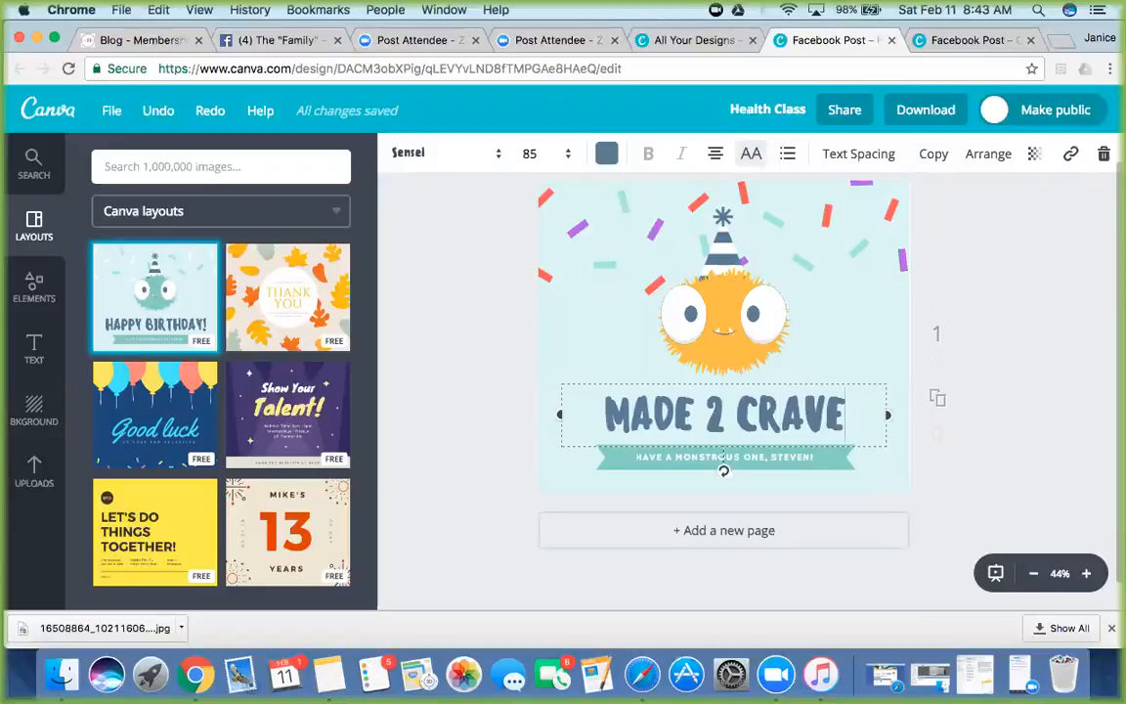
Step: Change the monster design's page background to solid black
{"action": "scroll", "coordinate": [274, 415], "scroll_direction": "down", "scroll_amount": 5}
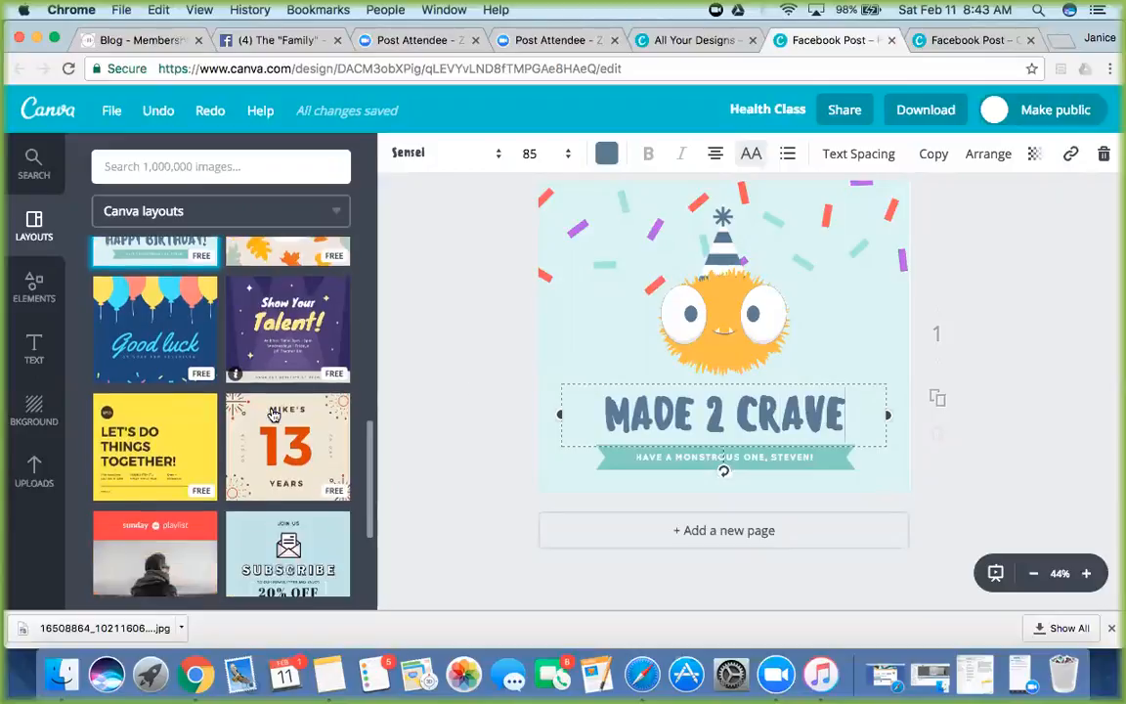
{"action": "scroll", "coordinate": [273, 415], "scroll_direction": "down", "scroll_amount": 3}
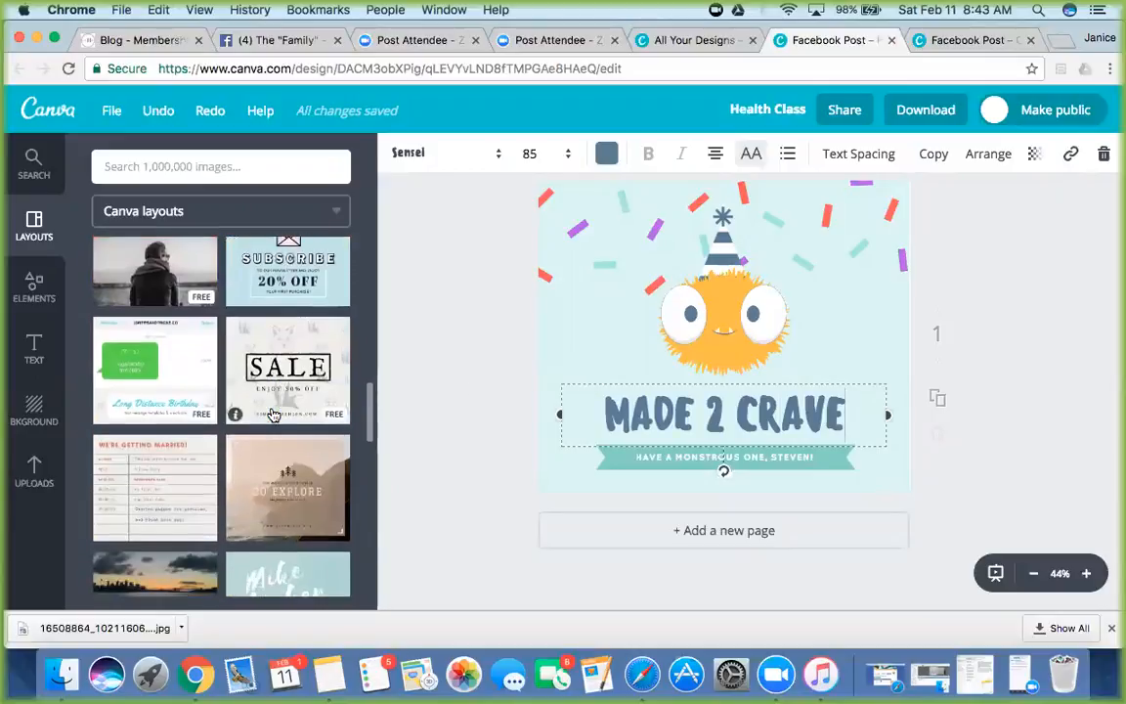
{"action": "left_click", "coordinate": [616, 308]}
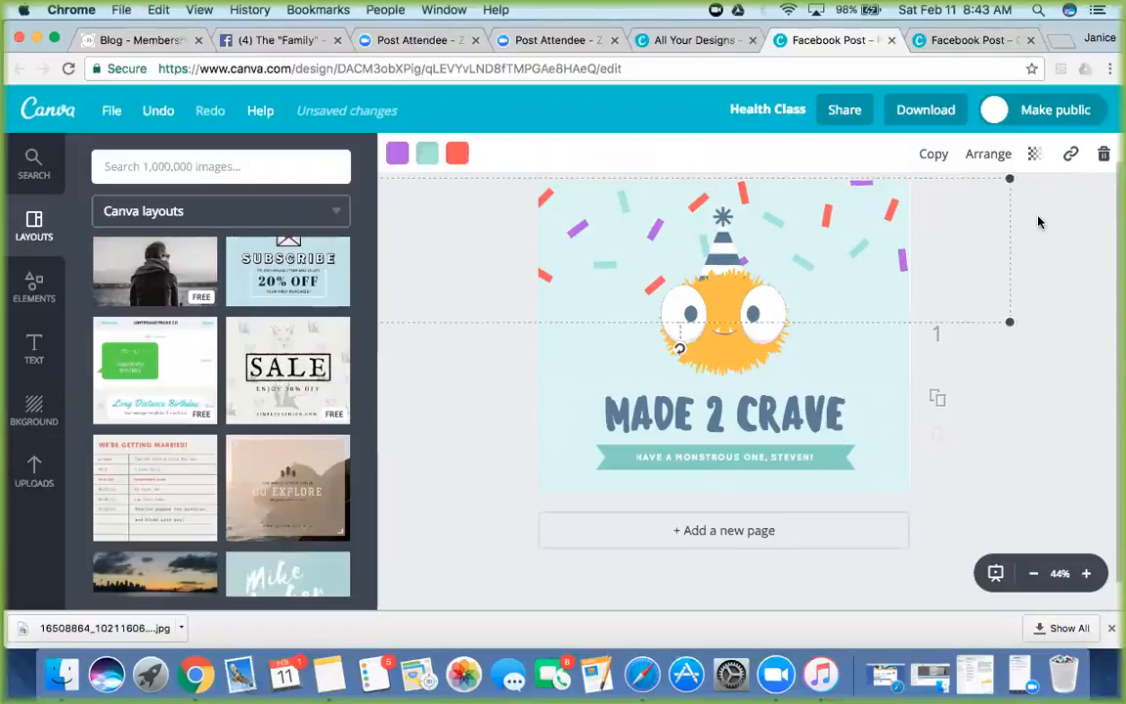
{"action": "scroll", "coordinate": [232, 355], "scroll_direction": "up", "scroll_amount": 4}
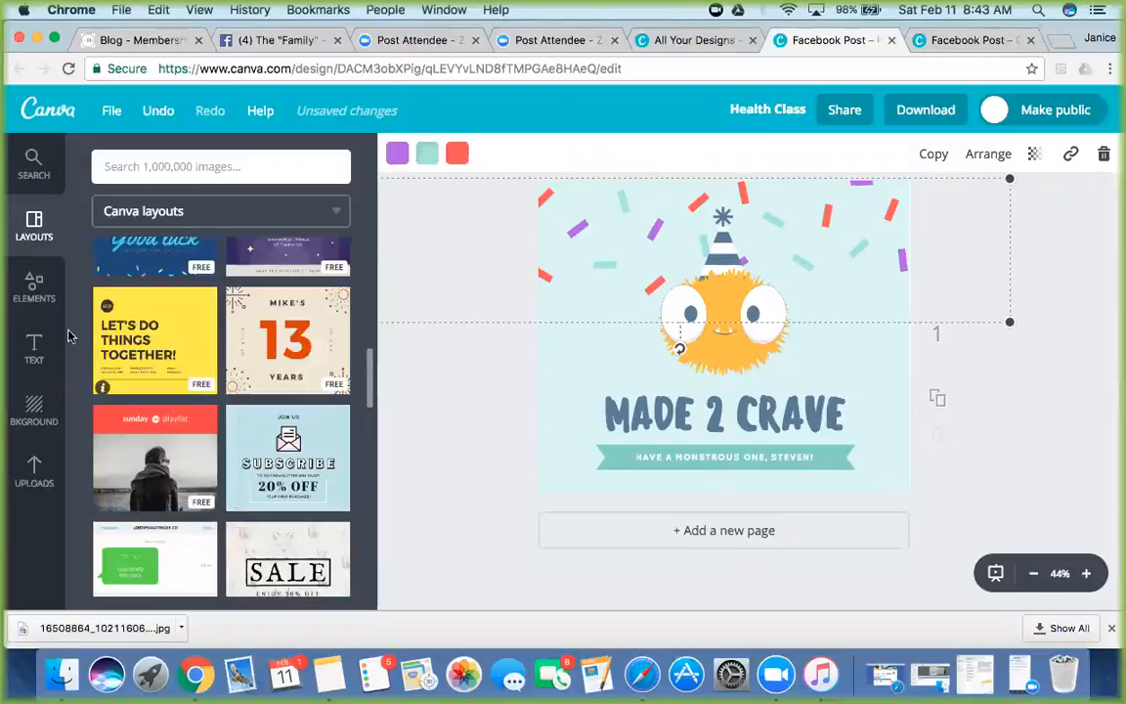
{"action": "left_click", "coordinate": [38, 407]}
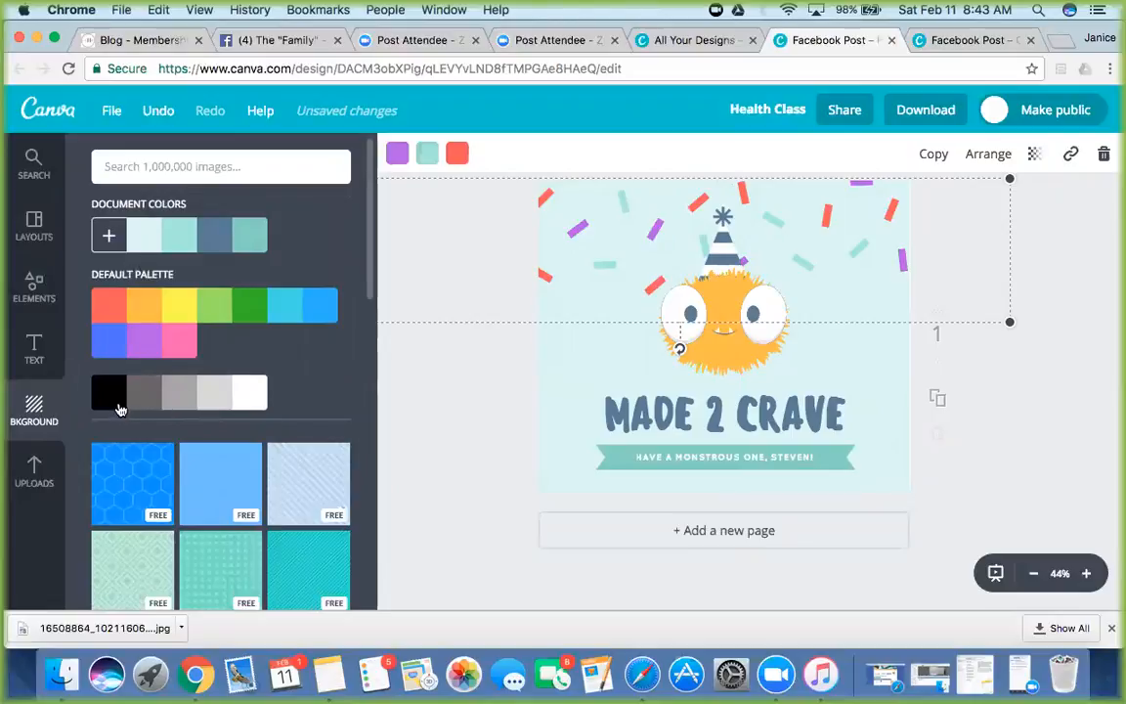
{"action": "left_click", "coordinate": [114, 401]}
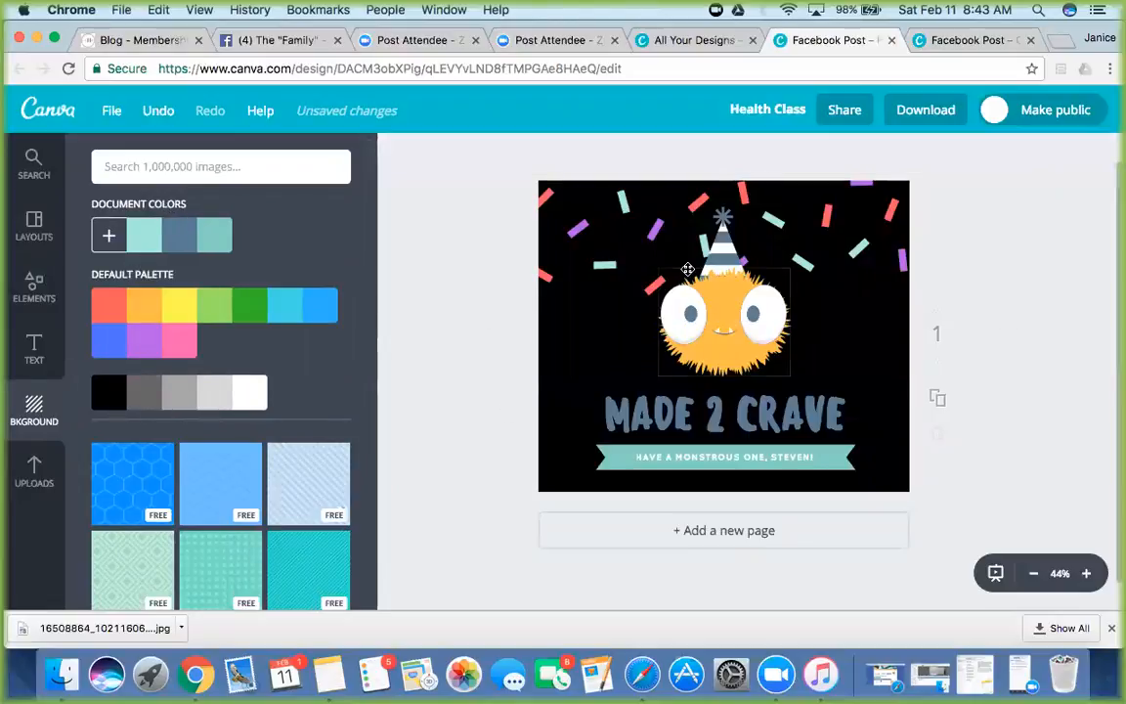
Step: Delete the orange monster and its striped party hat from the page
{"action": "left_click", "coordinate": [715, 316]}
{"action": "left_click", "coordinate": [1102, 155]}
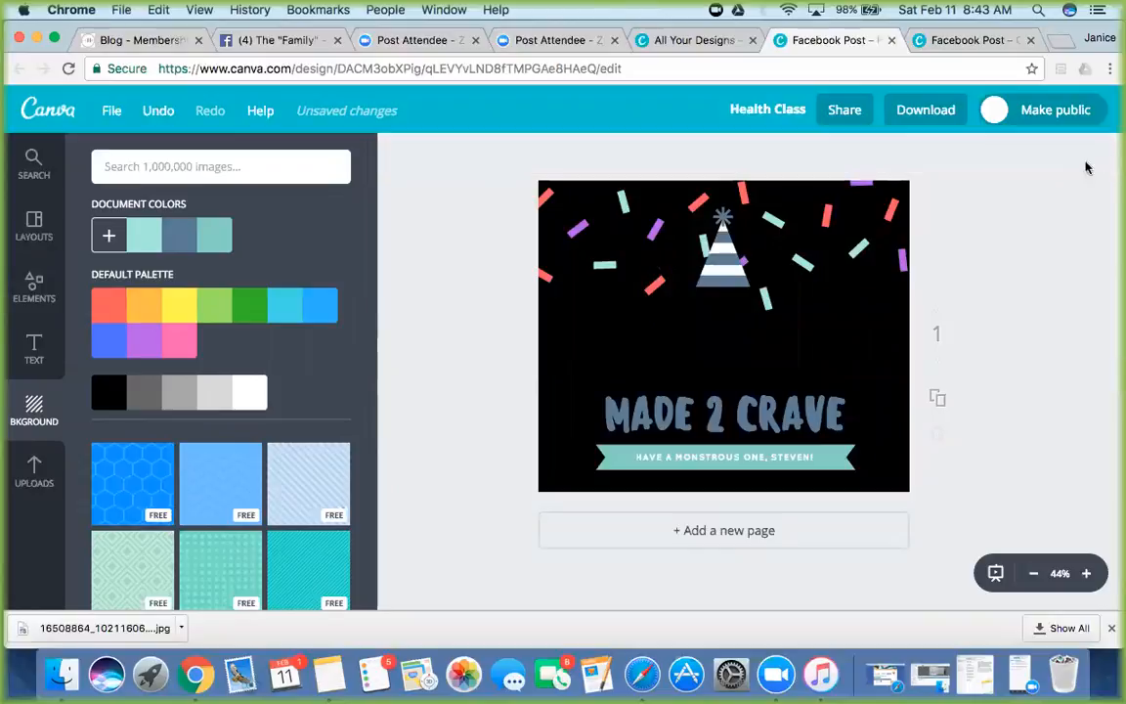
{"action": "left_click", "coordinate": [868, 246]}
{"action": "left_click", "coordinate": [718, 245]}
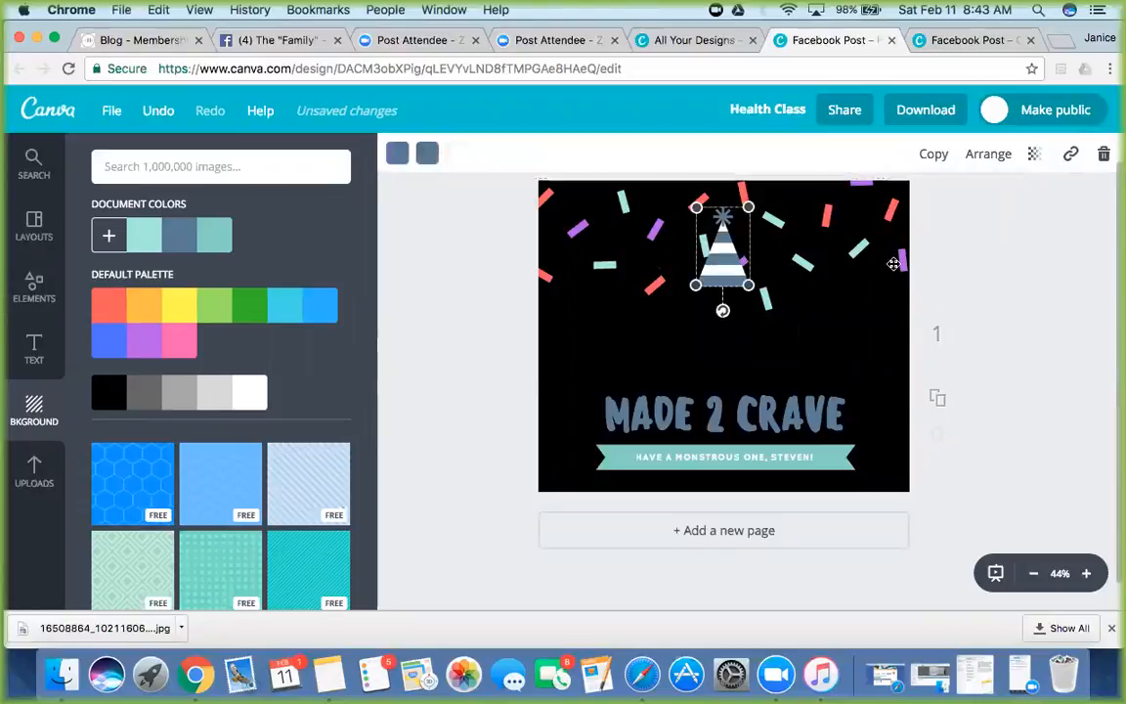
{"action": "left_click", "coordinate": [1102, 154]}
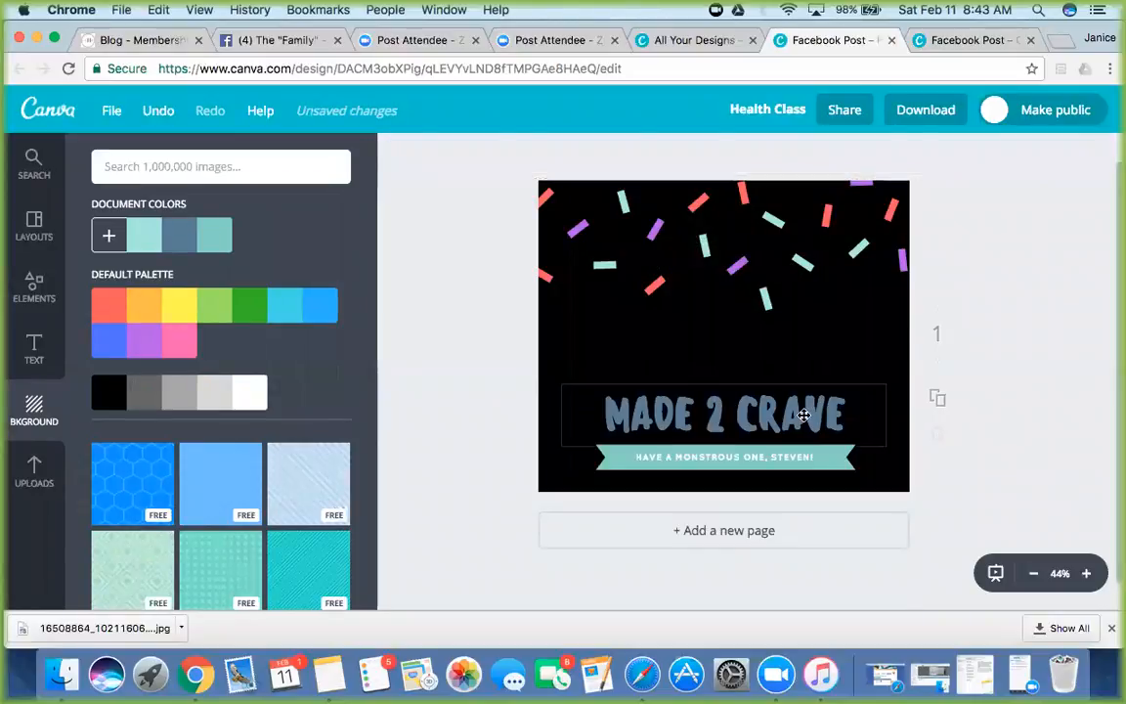
Step: Delete the "MADE 2 CRAVE" heading, the small banner text and the teal ribbon banner, leaving only the confetti
{"action": "left_click", "coordinate": [718, 411]}
{"action": "left_click", "coordinate": [1102, 154]}
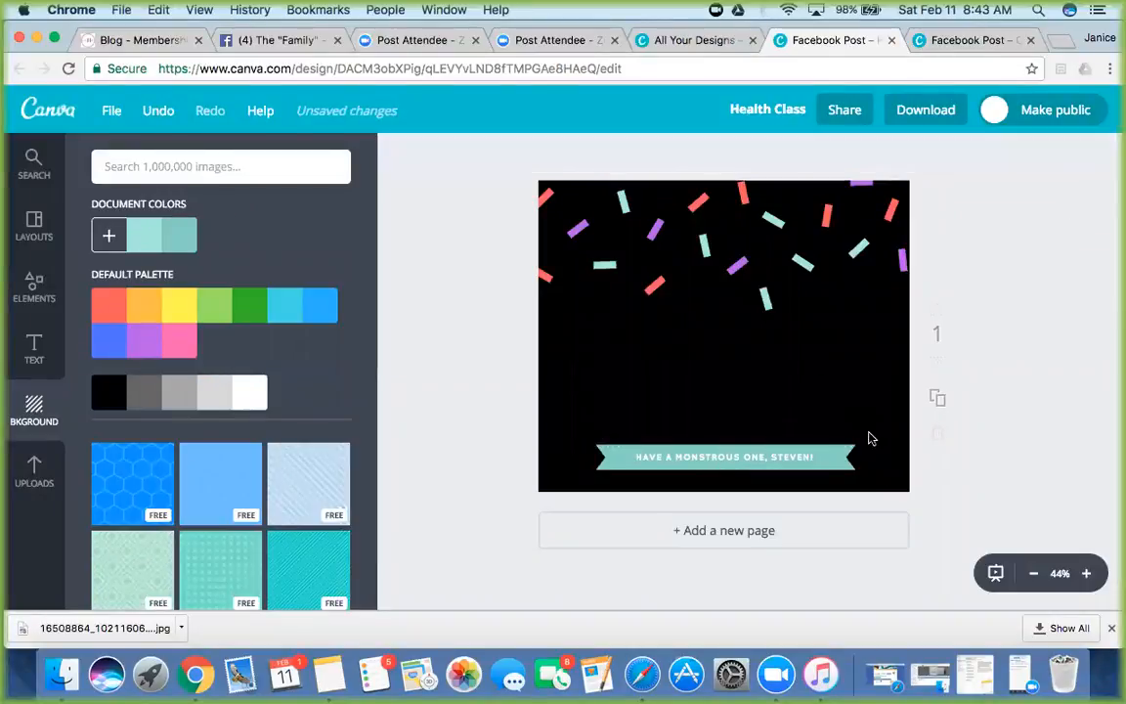
{"action": "left_click", "coordinate": [810, 463]}
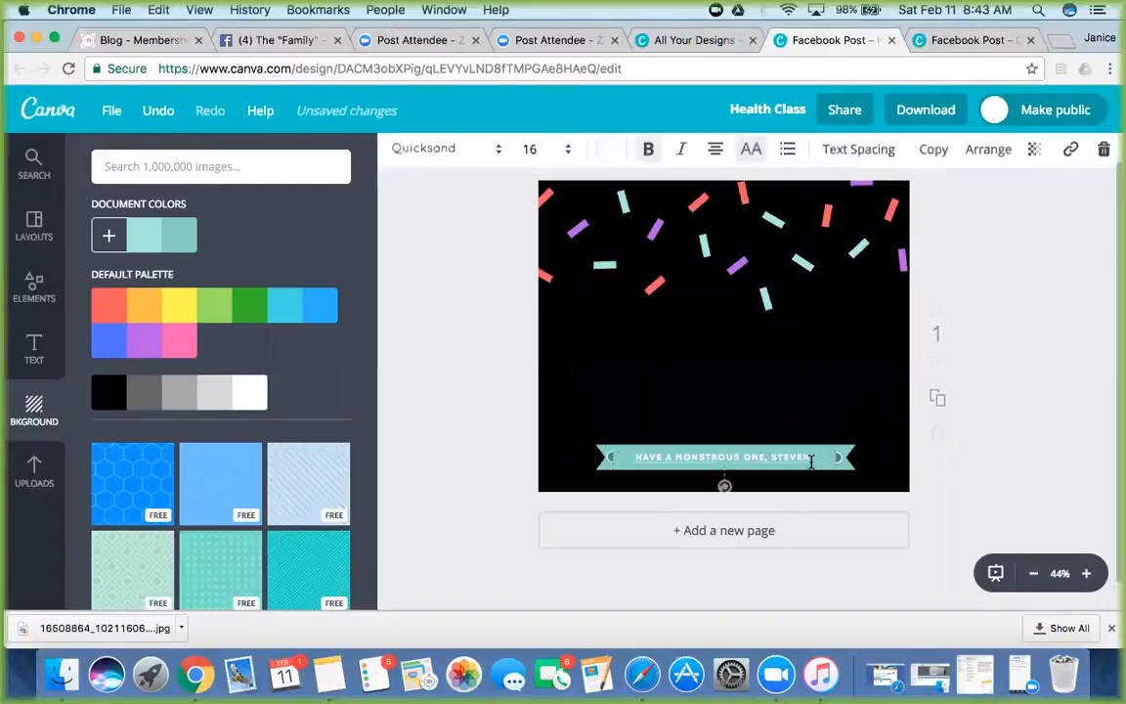
{"action": "left_click", "coordinate": [1104, 154]}
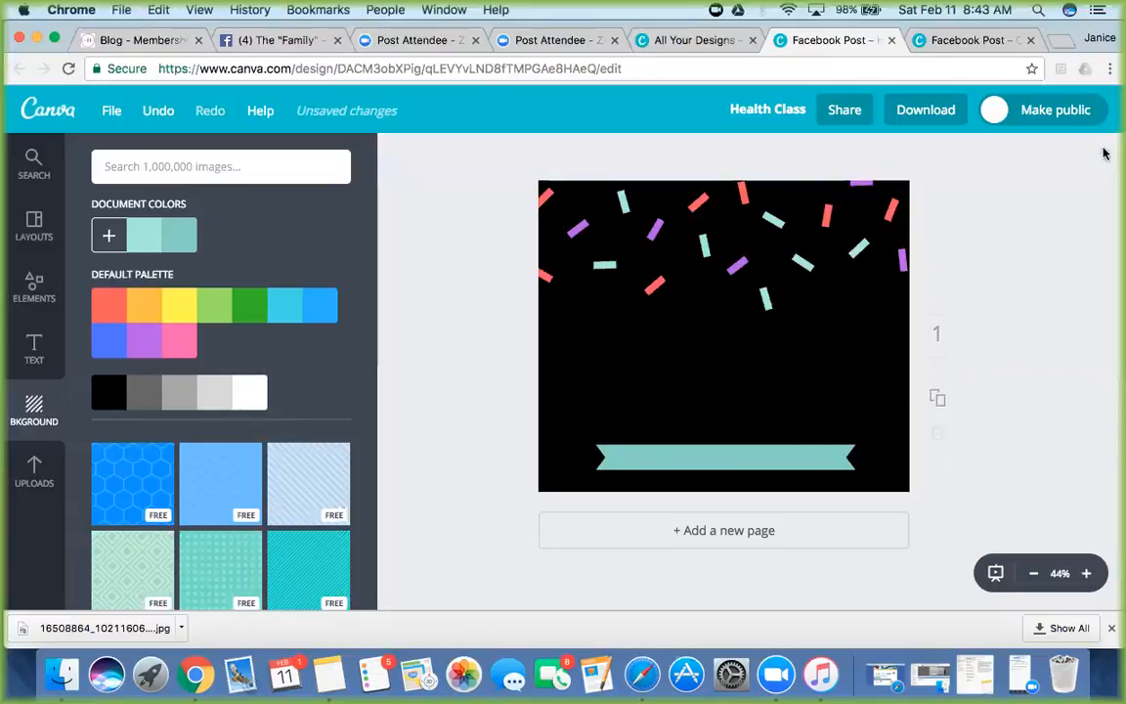
{"action": "left_click", "coordinate": [764, 463]}
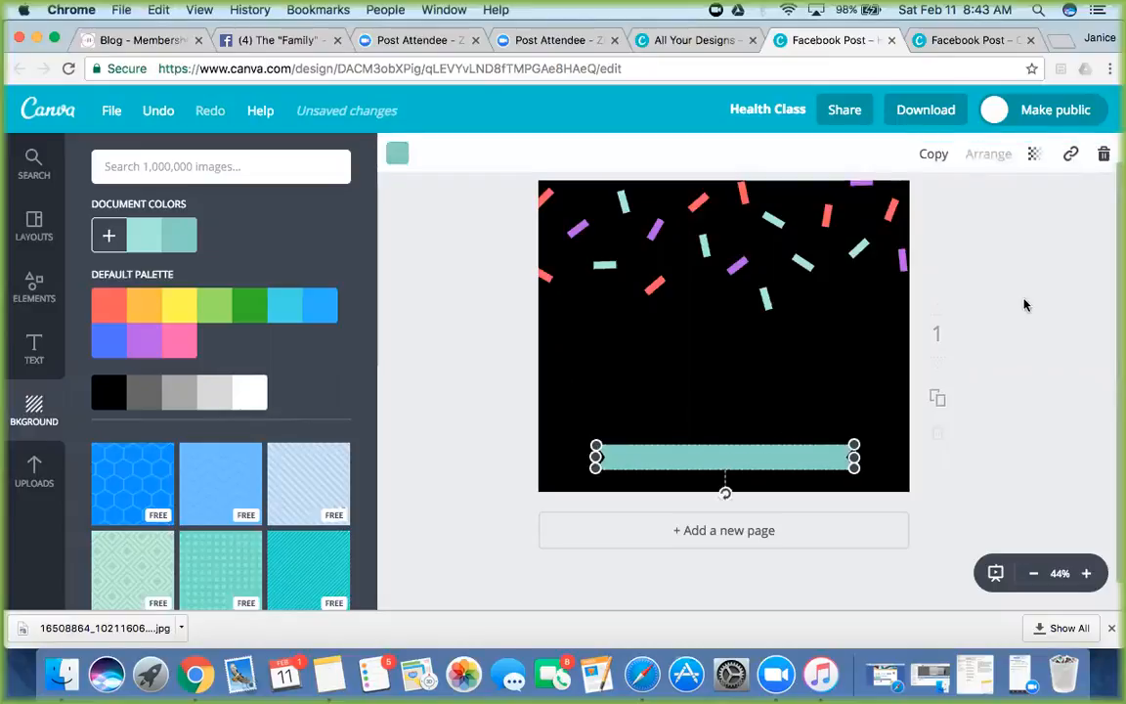
{"action": "left_click", "coordinate": [1103, 156]}
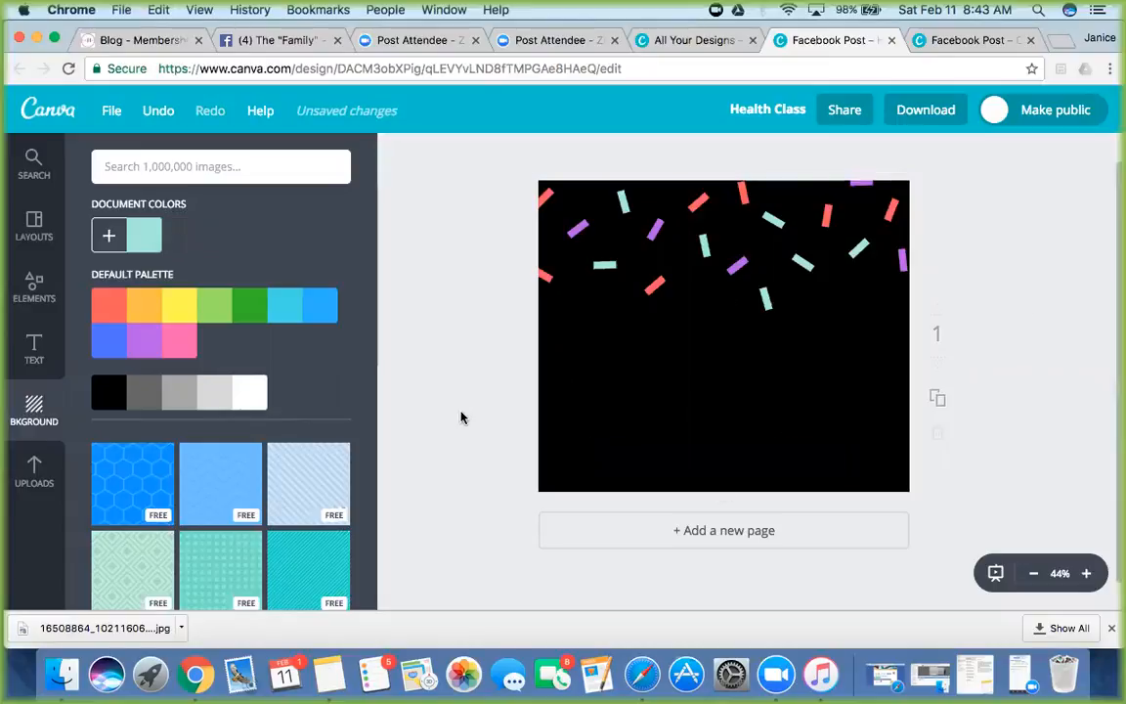
Step: Recolor the confetti's purple pieces coral red, its pale teal pieces light green and its original coral red pieces blue
{"action": "left_click", "coordinate": [548, 220]}
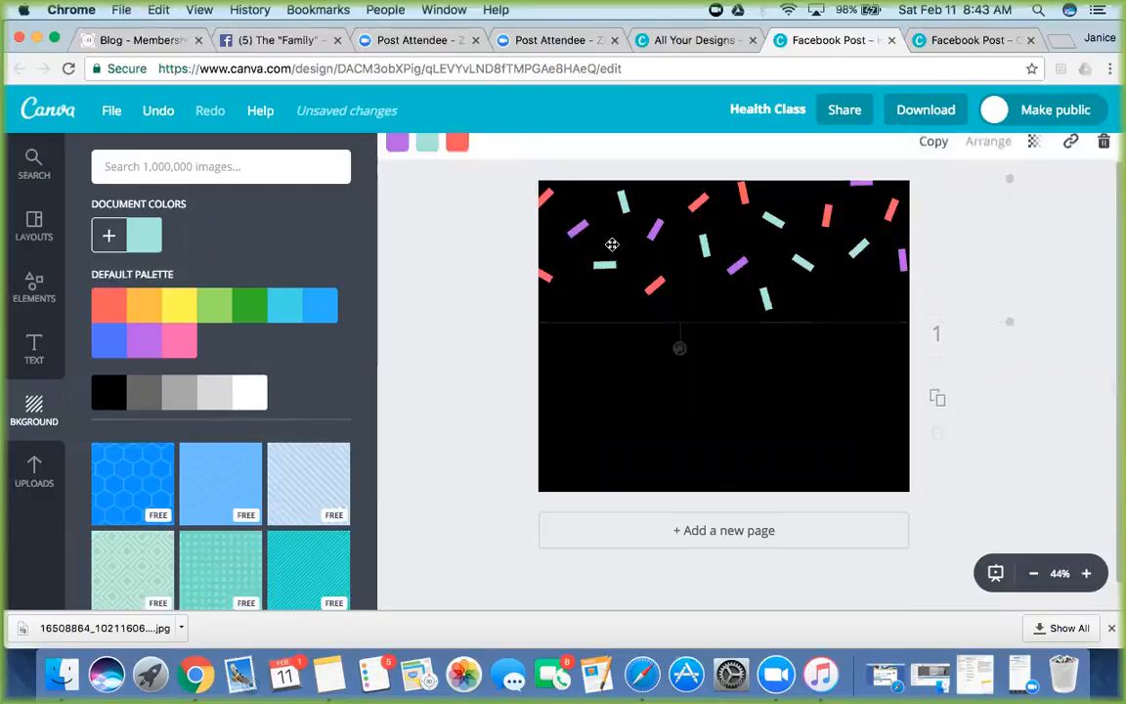
{"action": "left_click", "coordinate": [397, 154]}
{"action": "left_click", "coordinate": [412, 307]}
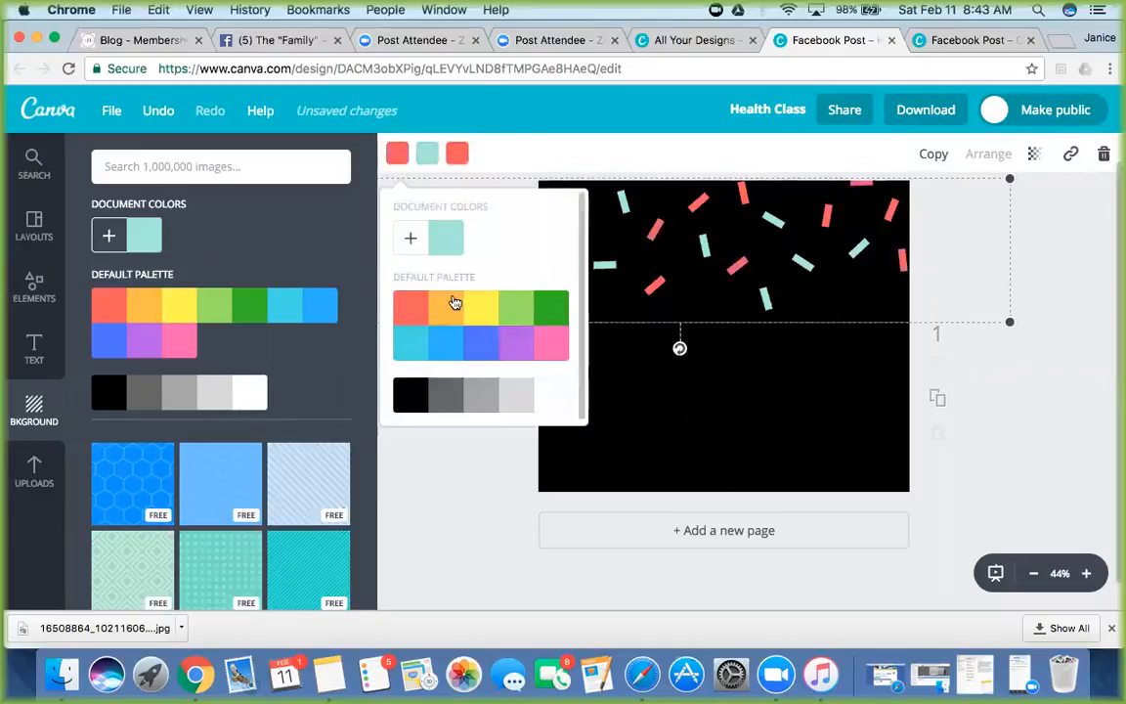
{"action": "left_click", "coordinate": [720, 245]}
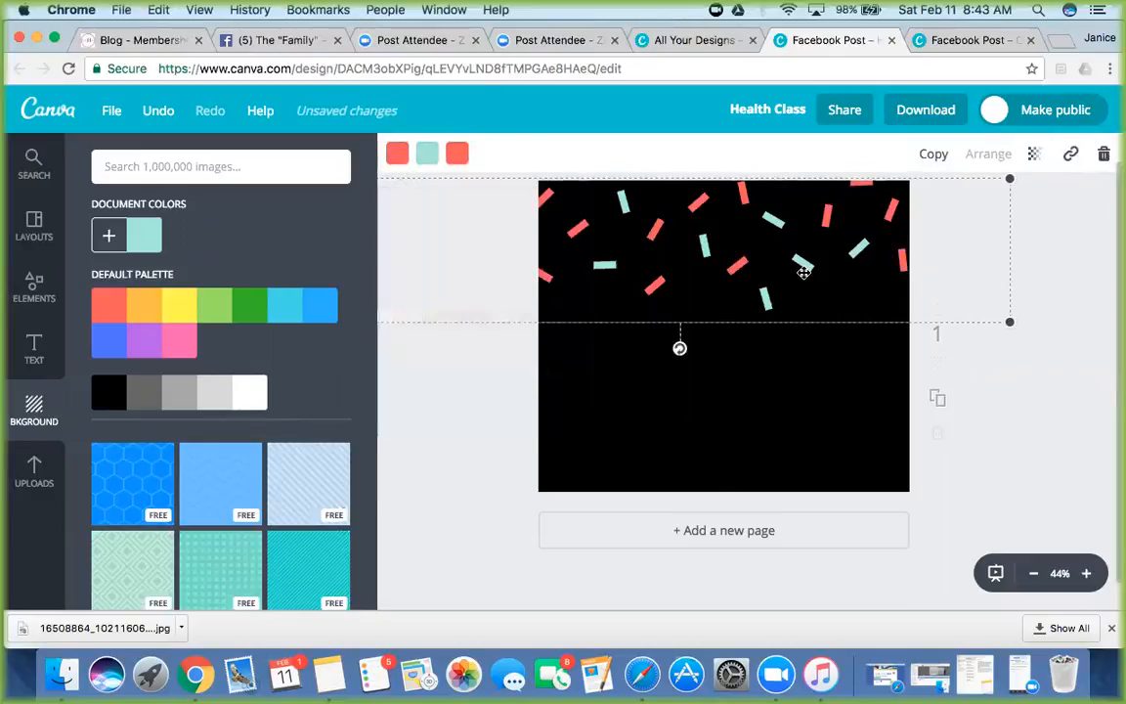
{"action": "left_click", "coordinate": [427, 158]}
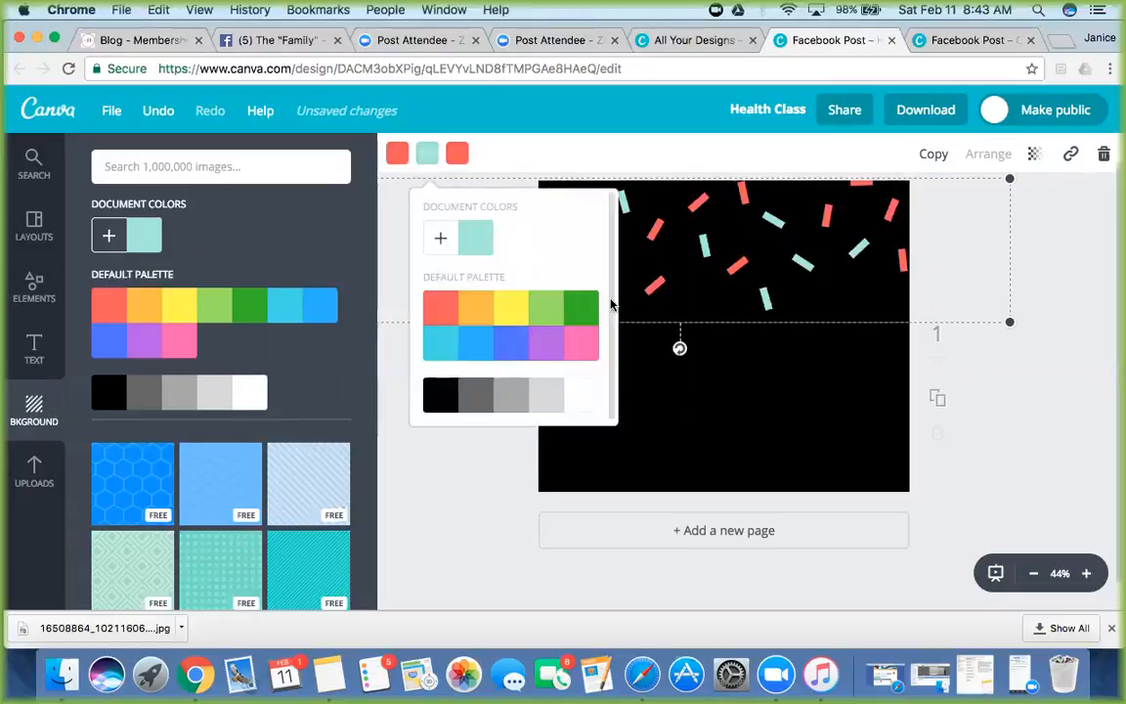
{"action": "left_click", "coordinate": [546, 307]}
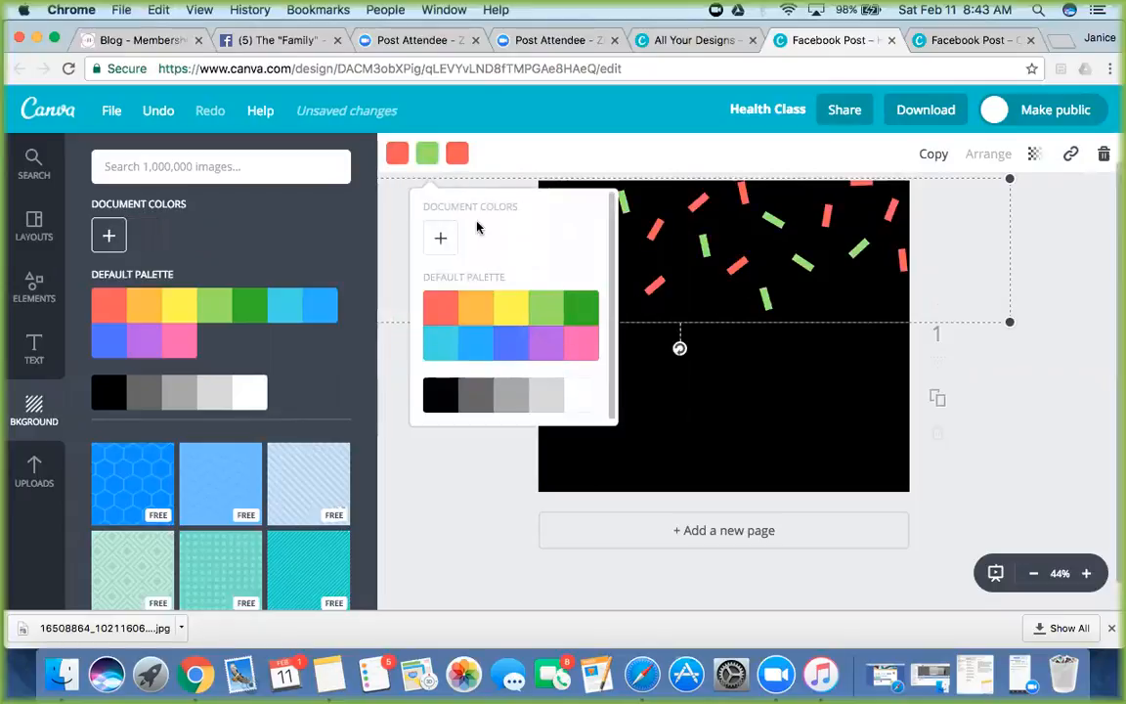
{"action": "left_click", "coordinate": [456, 153]}
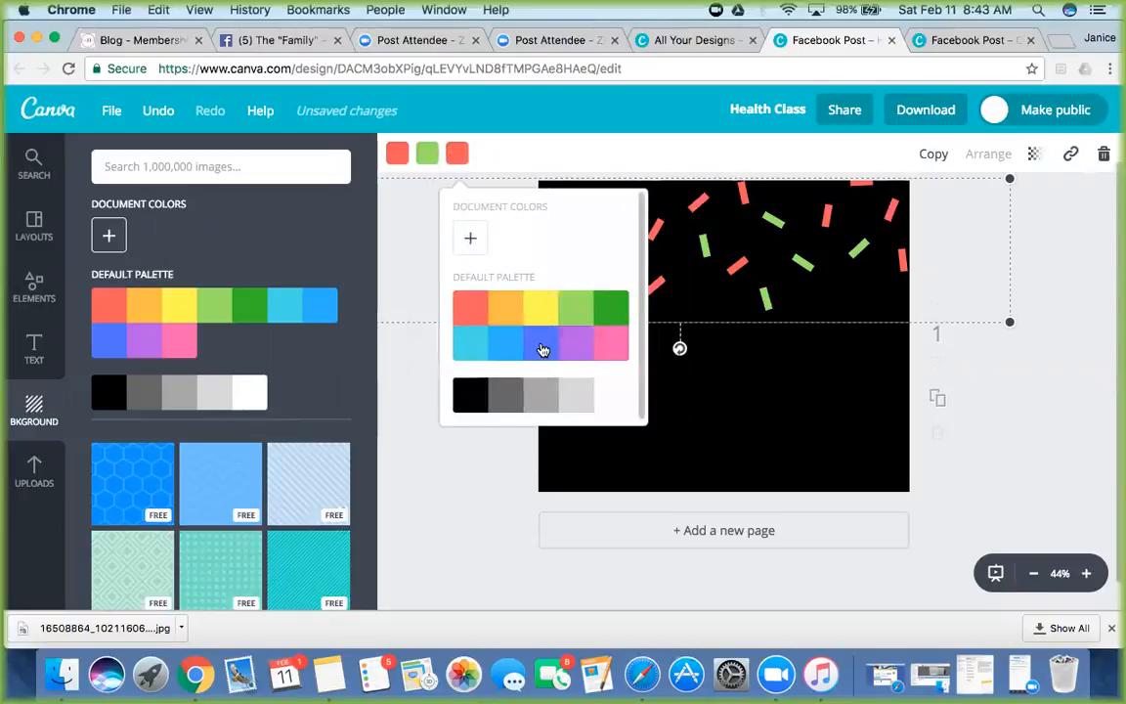
{"action": "left_click", "coordinate": [542, 350]}
{"action": "left_click", "coordinate": [772, 438]}
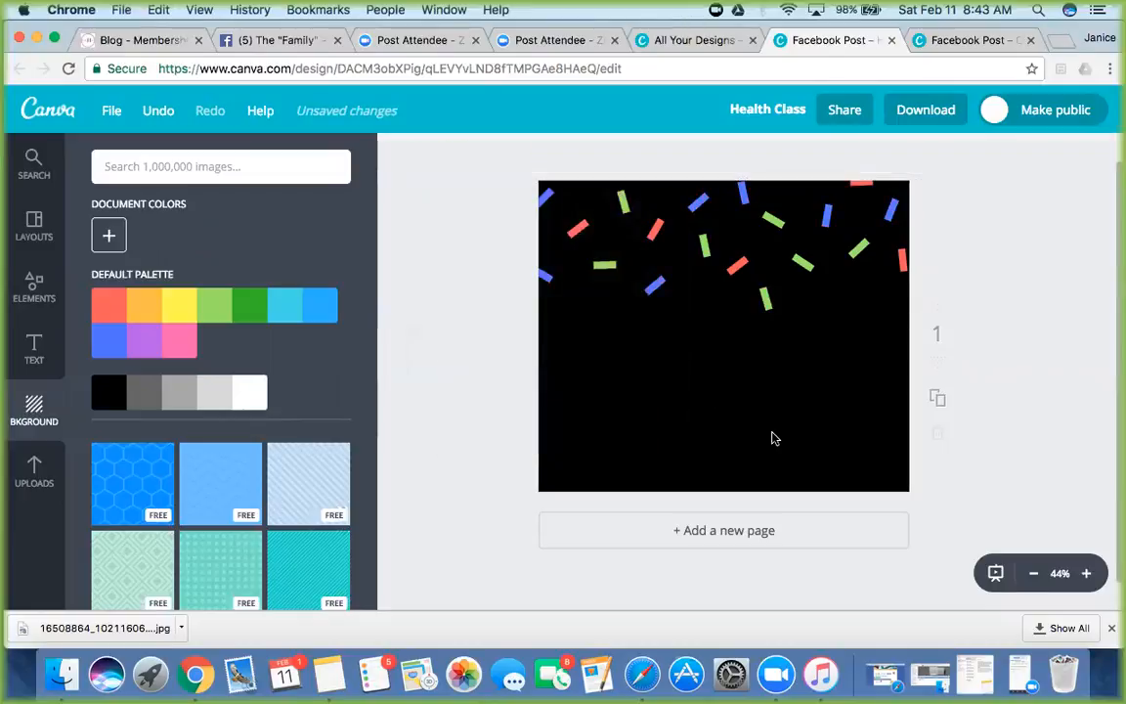
Step: Shrink the confetti graphic and reposition it so that it spans the upper edge of the page
{"action": "left_click", "coordinate": [674, 215]}
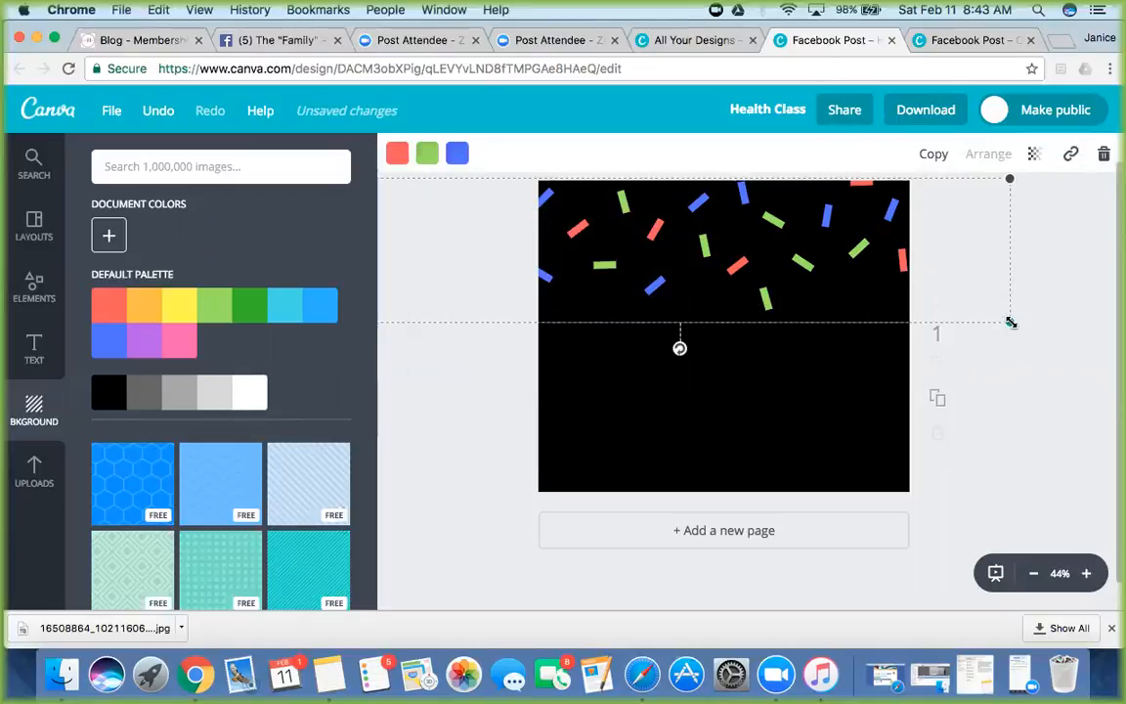
{"action": "left_click_drag", "start_coordinate": [986, 319], "coordinate": [810, 299]}
{"action": "left_click_drag", "start_coordinate": [702, 235], "coordinate": [806, 234]}
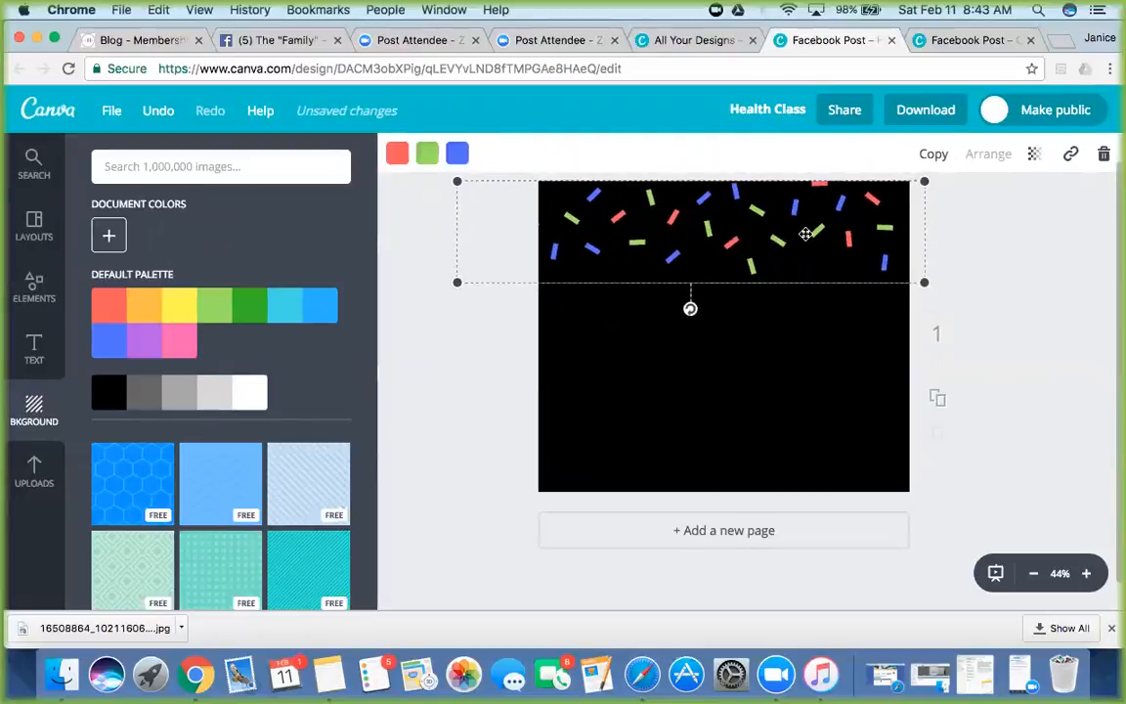
Step: Duplicate the confetti, turn the copy upside down and place it directly below the original, slightly overlapping it
{"action": "left_click", "coordinate": [933, 154]}
{"action": "left_click_drag", "start_coordinate": [811, 262], "coordinate": [829, 339]}
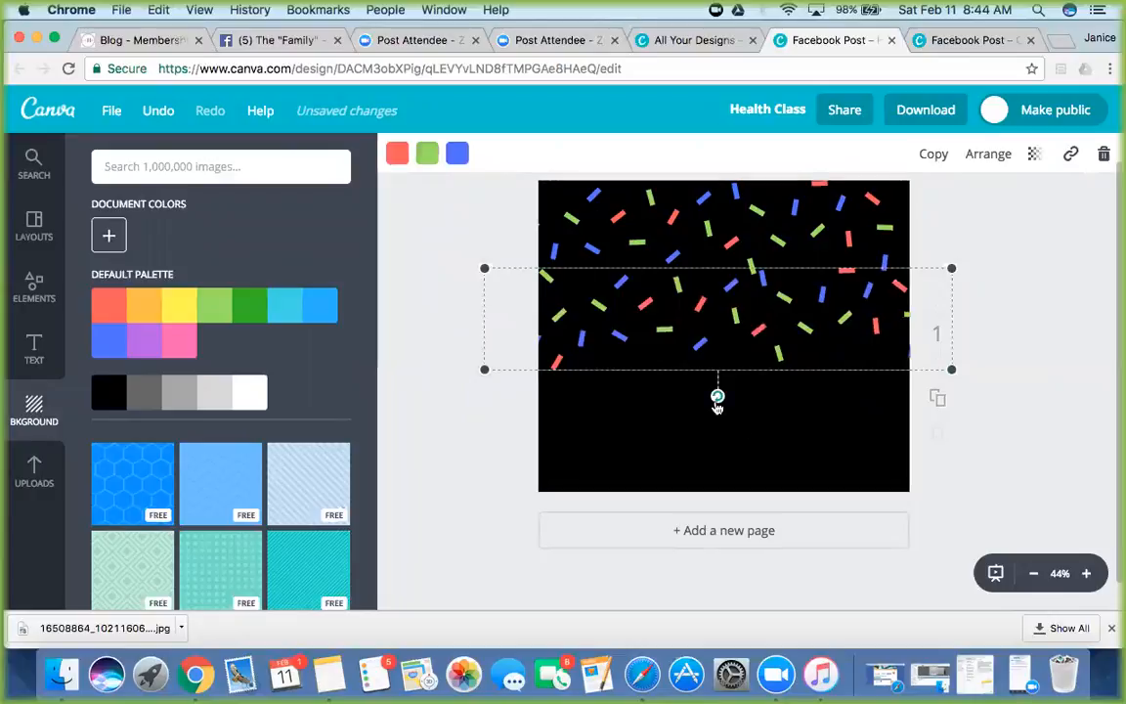
{"action": "left_click_drag", "start_coordinate": [717, 396], "coordinate": [719, 243]}
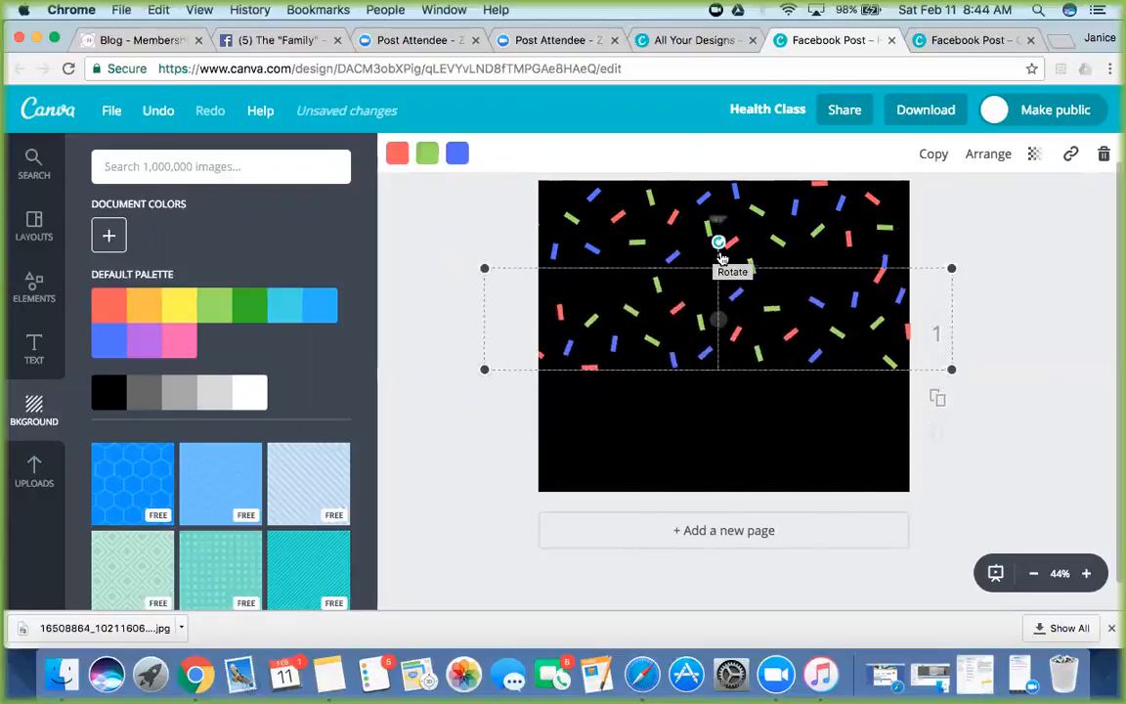
{"action": "left_click_drag", "start_coordinate": [728, 315], "coordinate": [726, 294]}
Step: Recolor the lower confetti copy's coral red pieces blue and its light green pieces coral red
{"action": "left_click", "coordinate": [397, 154]}
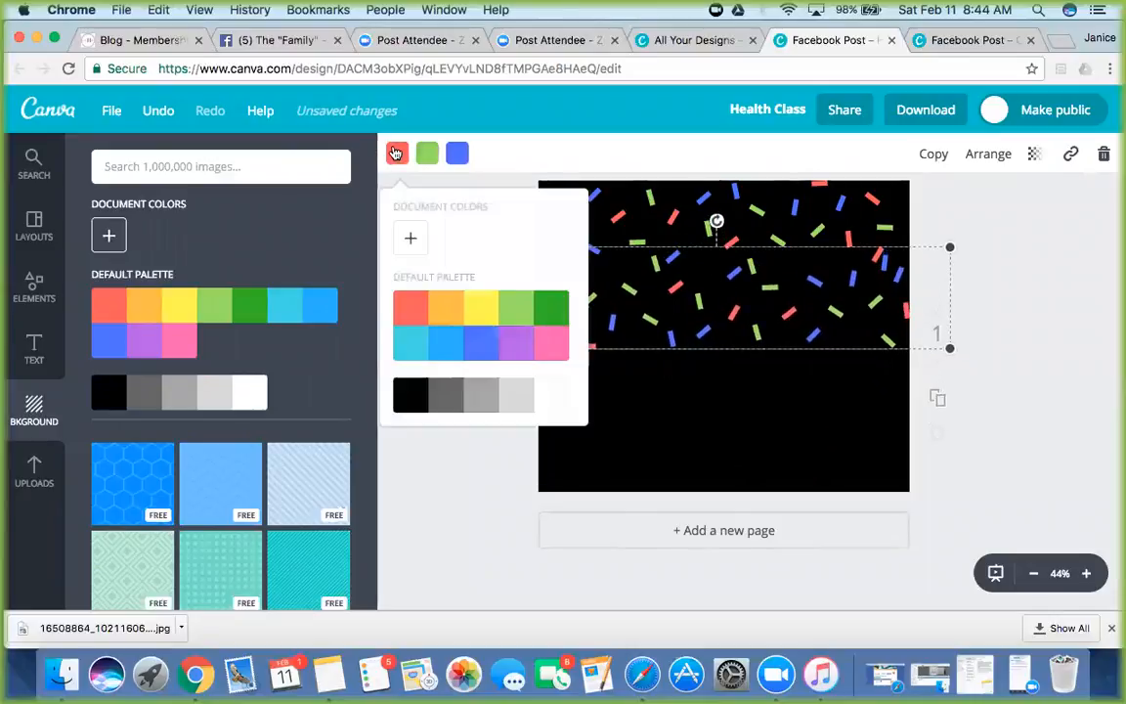
{"action": "left_click", "coordinate": [484, 342]}
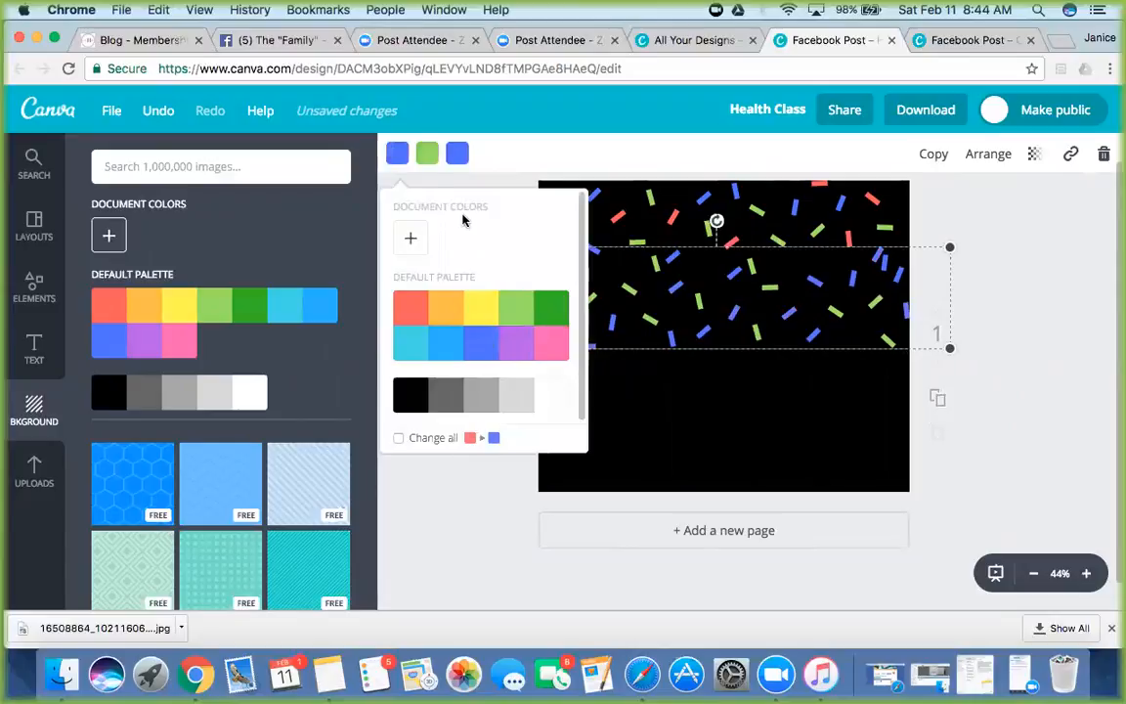
{"action": "left_click", "coordinate": [426, 154]}
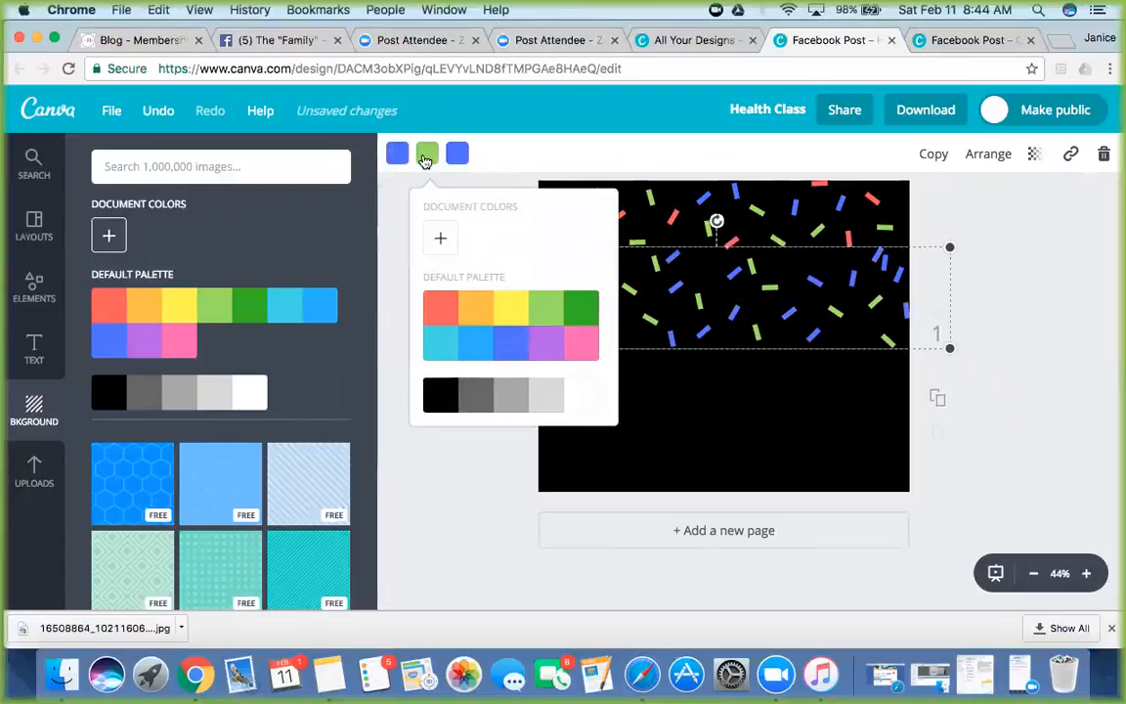
{"action": "left_click", "coordinate": [437, 310]}
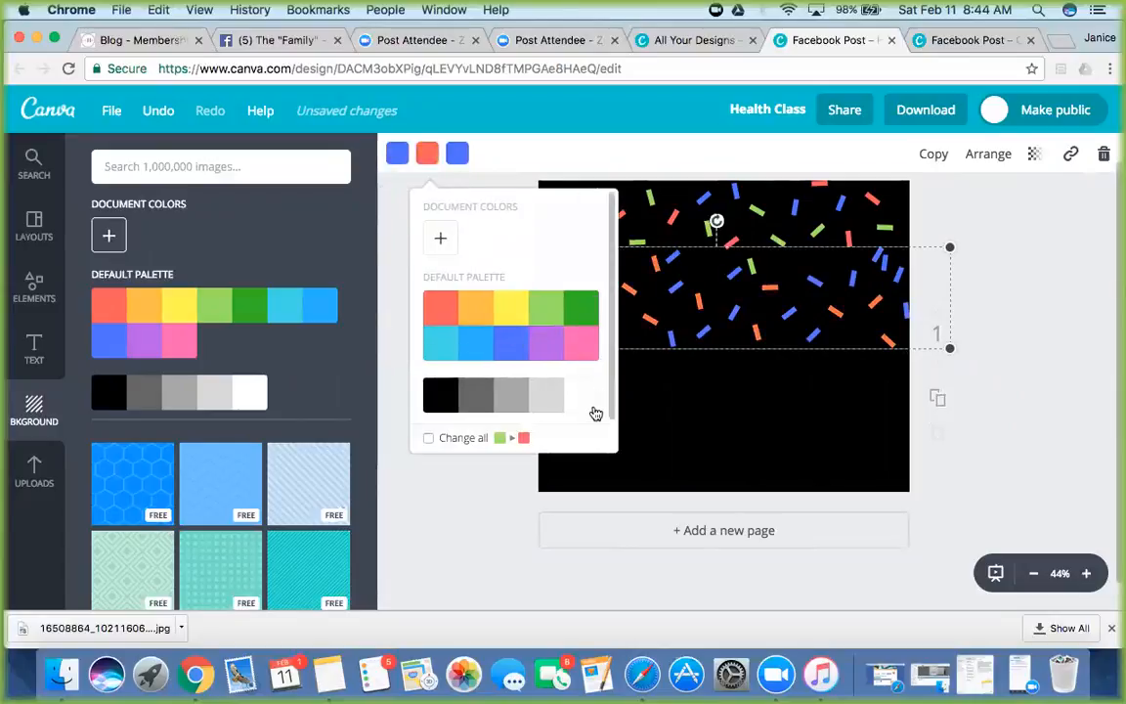
Step: Recolour the lower confetti strip's third colour light green and shift the strip so it blends with the confetti above
{"action": "left_click", "coordinate": [456, 153]}
{"action": "left_click", "coordinate": [577, 318]}
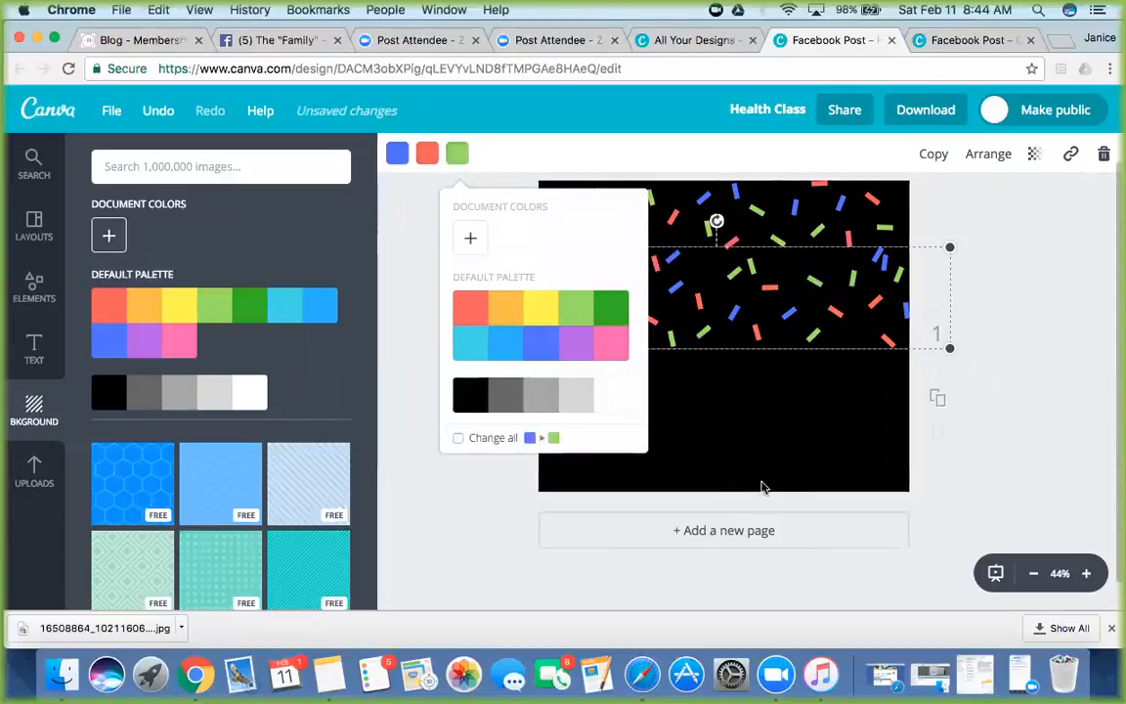
{"action": "left_click", "coordinate": [772, 485]}
{"action": "left_click_drag", "start_coordinate": [700, 335], "coordinate": [743, 330]}
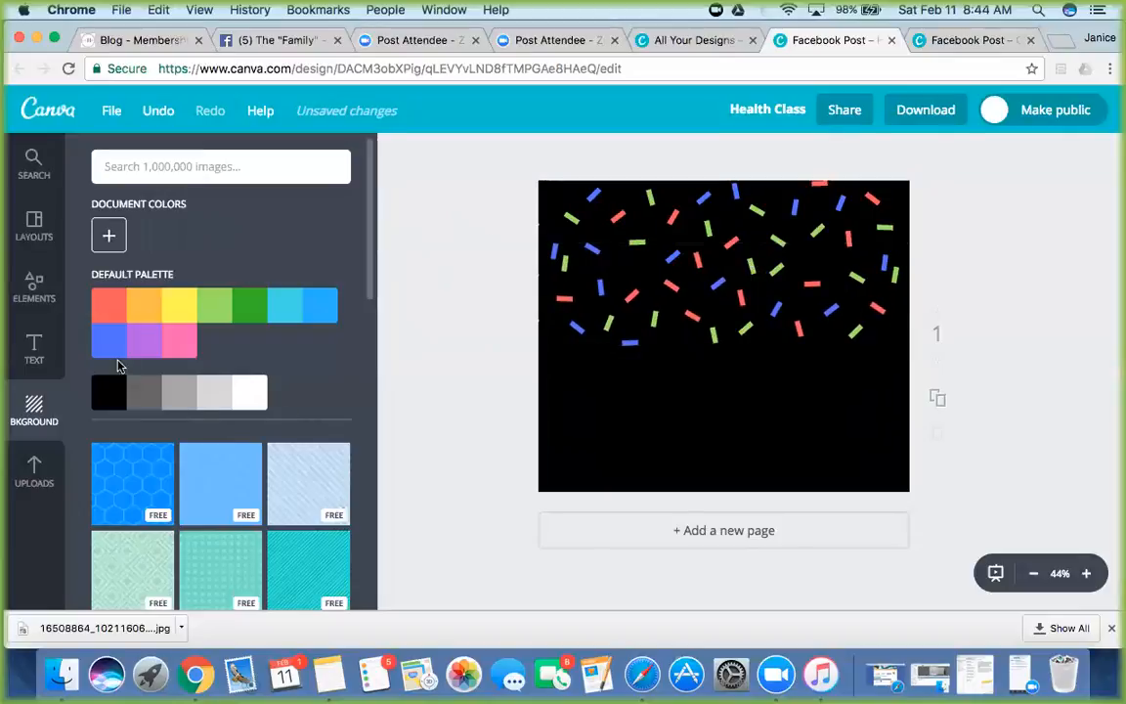
Step: Add a white square with rounded corners from the shape elements to the page
{"action": "left_click", "coordinate": [38, 293]}
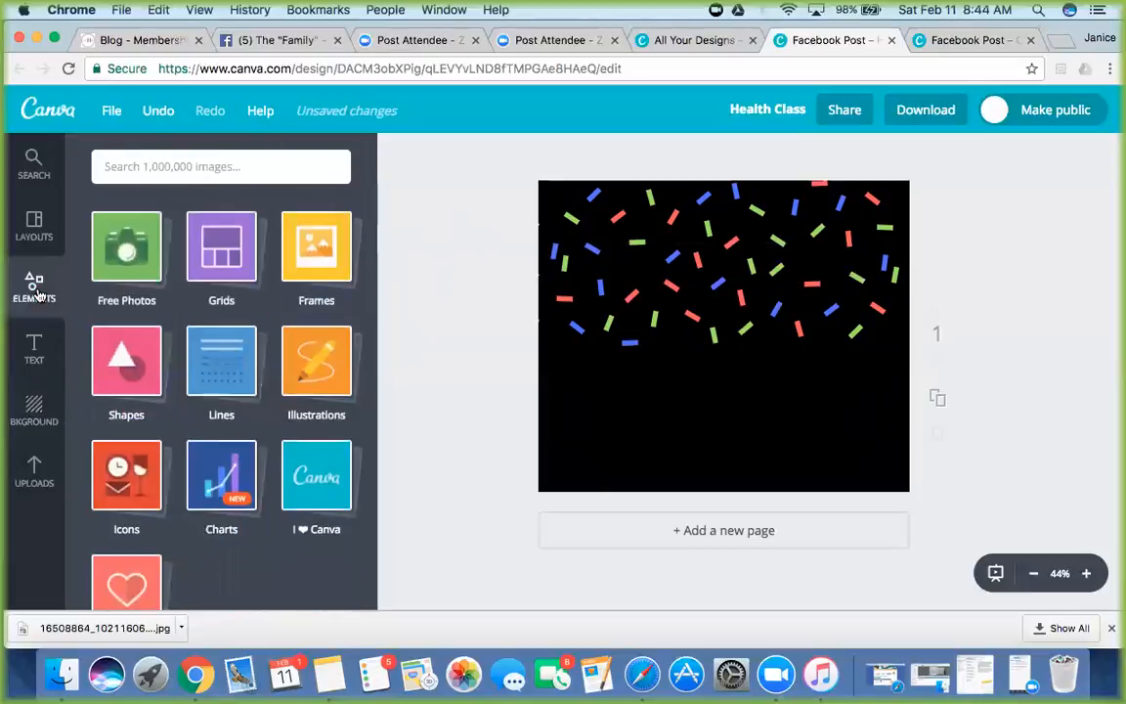
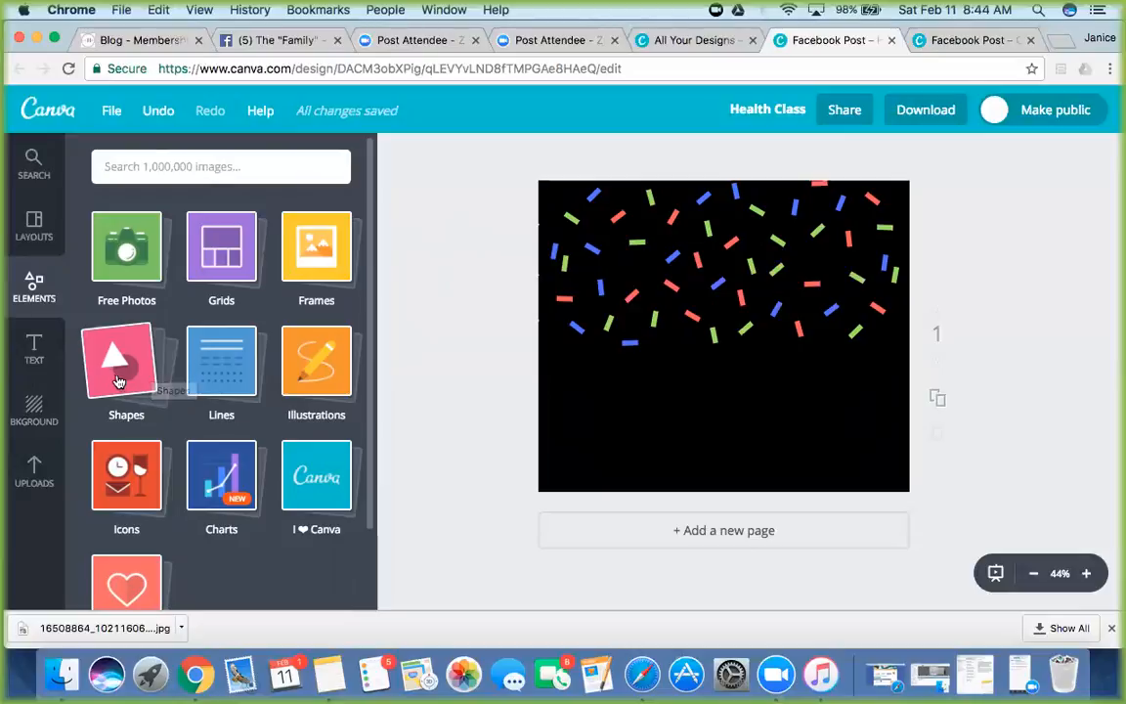
{"action": "left_click", "coordinate": [116, 381]}
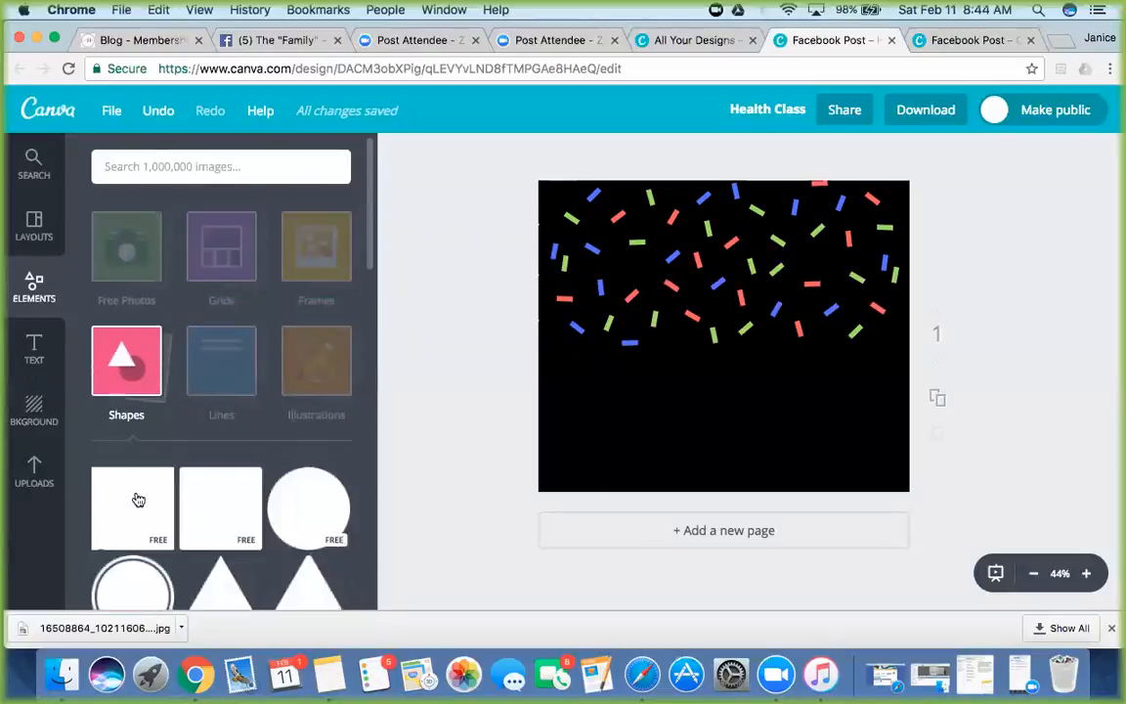
{"action": "left_click", "coordinate": [201, 505]}
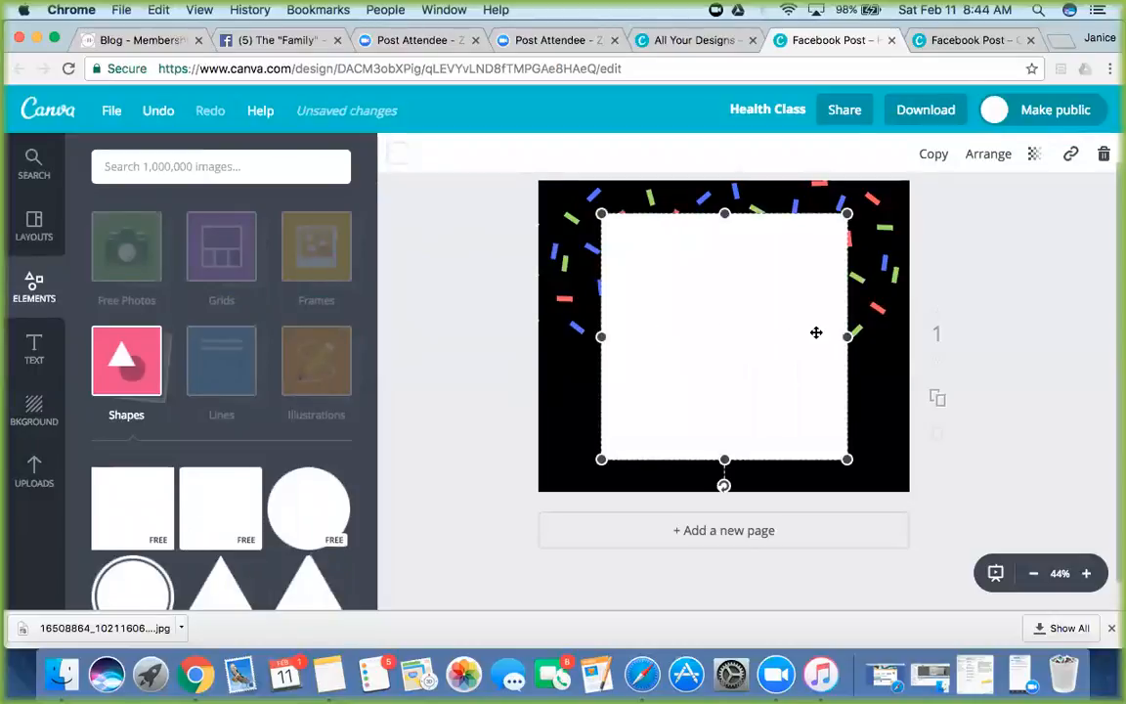
Step: Reshape the white square into a thin horizontal band below the confetti, extending past both side edges of the page
{"action": "left_click_drag", "start_coordinate": [848, 337], "coordinate": [908, 436]}
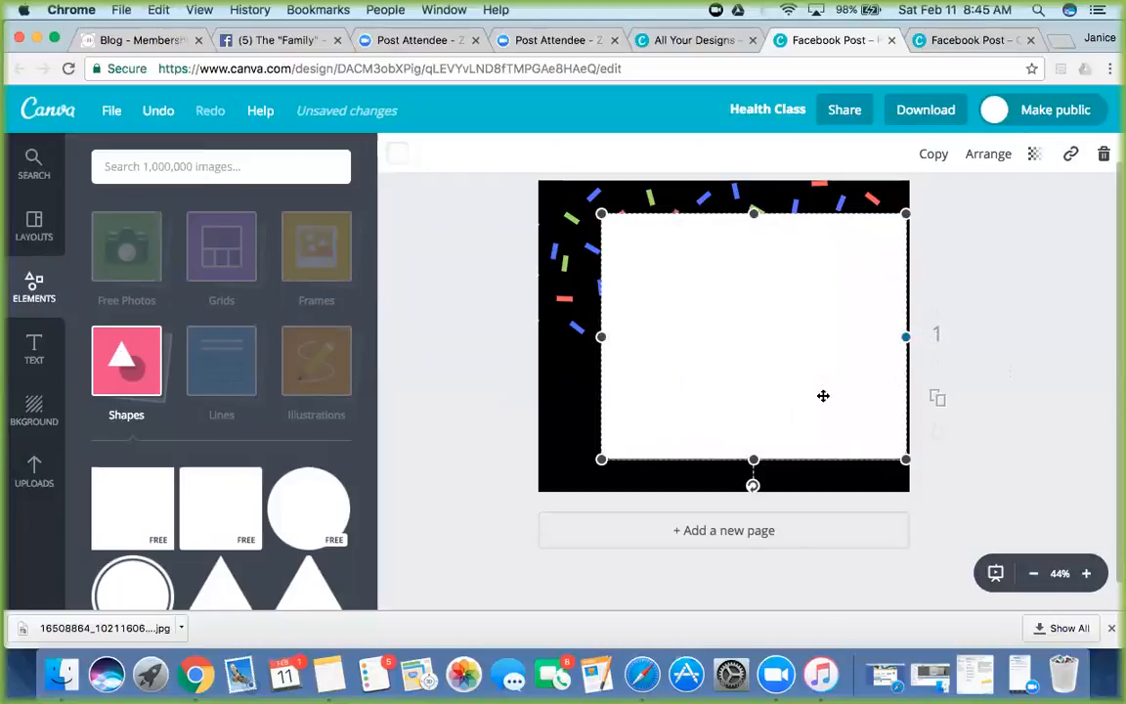
{"action": "left_click_drag", "start_coordinate": [596, 335], "coordinate": [537, 336]}
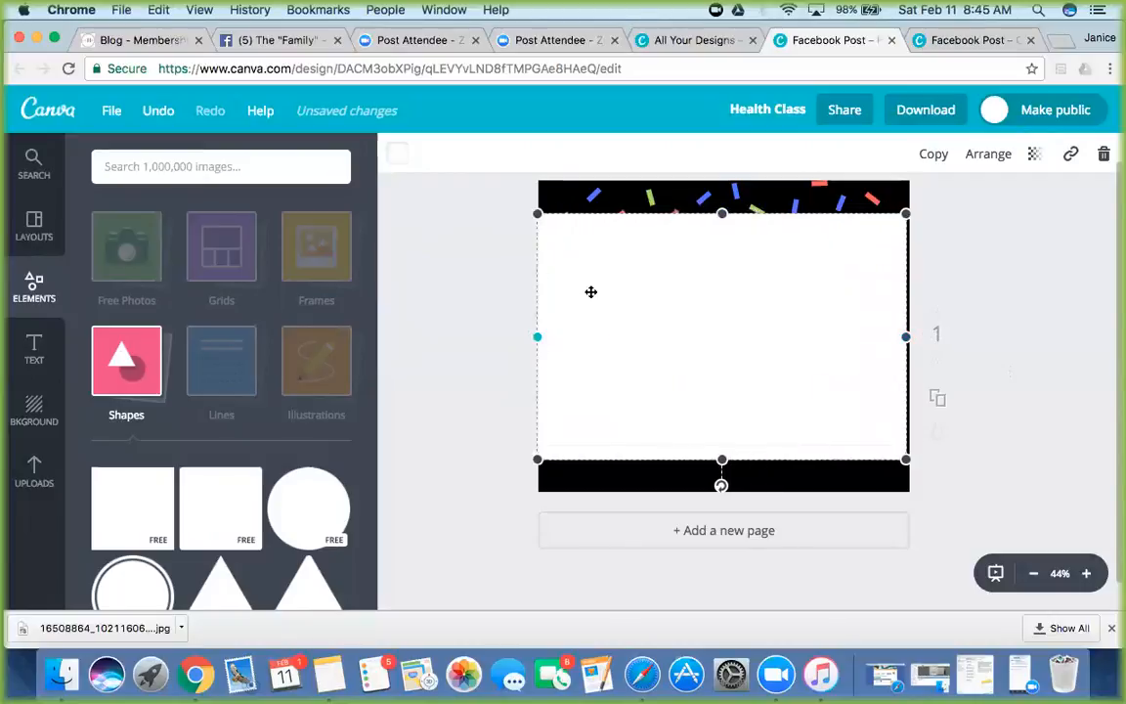
{"action": "left_click_drag", "start_coordinate": [720, 212], "coordinate": [740, 369]}
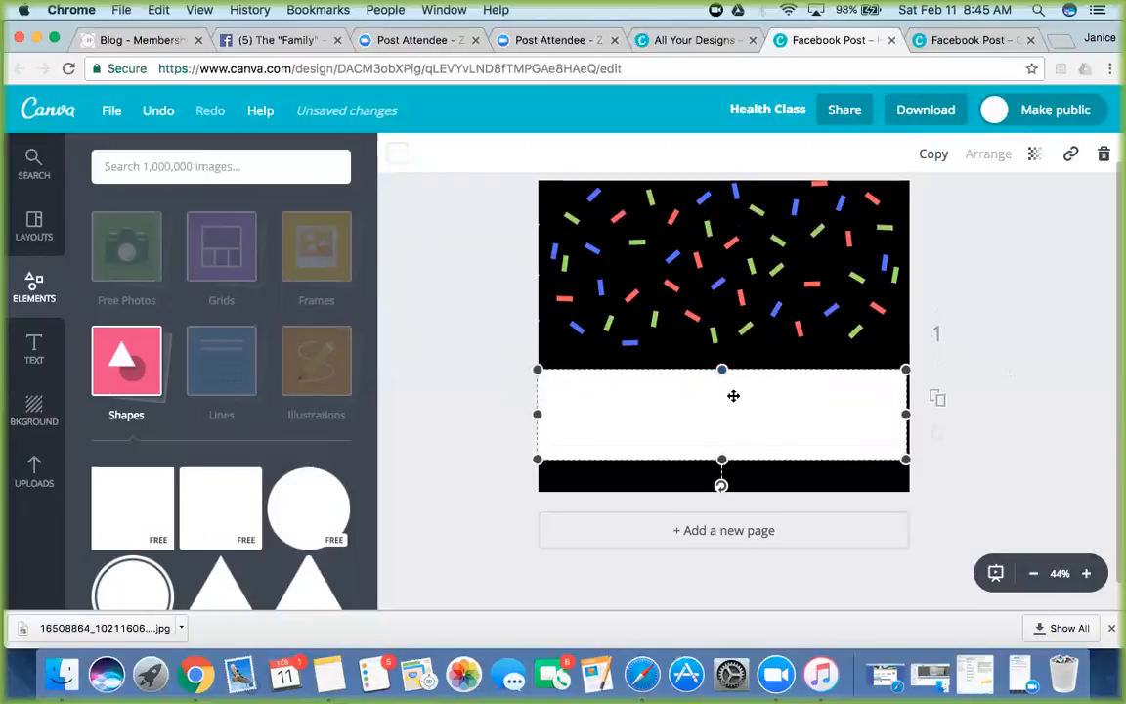
{"action": "left_click_drag", "start_coordinate": [721, 452], "coordinate": [735, 412]}
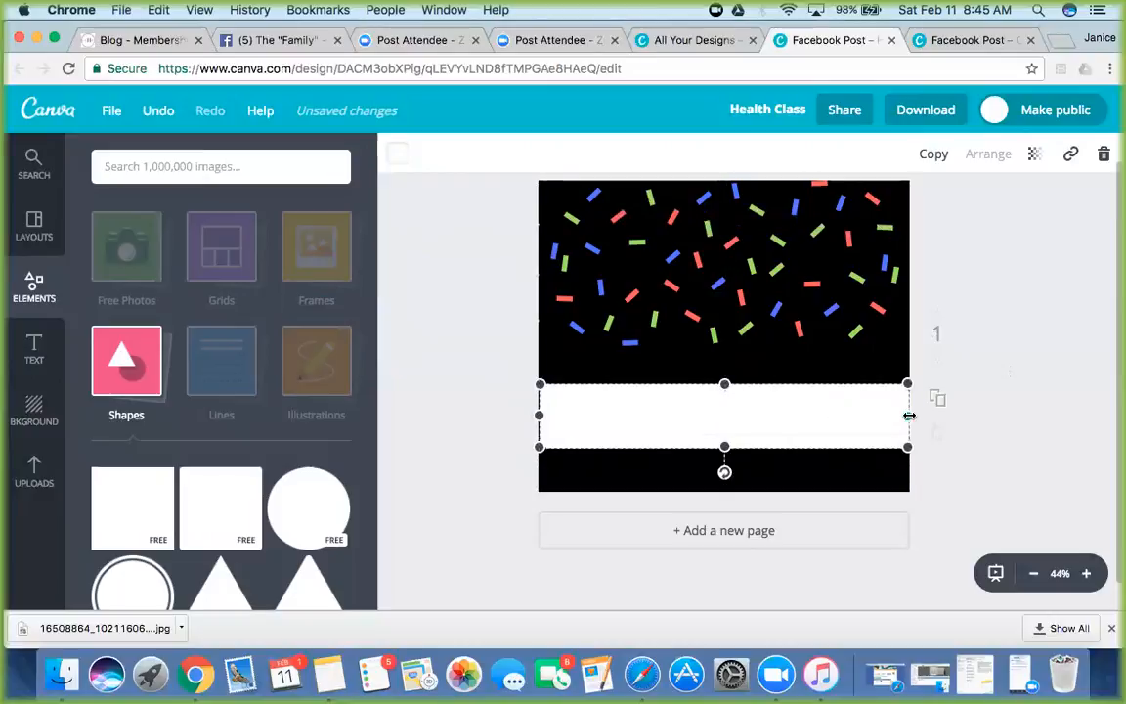
{"action": "left_click_drag", "start_coordinate": [909, 415], "coordinate": [923, 415]}
{"action": "left_click_drag", "start_coordinate": [538, 415], "coordinate": [511, 415]}
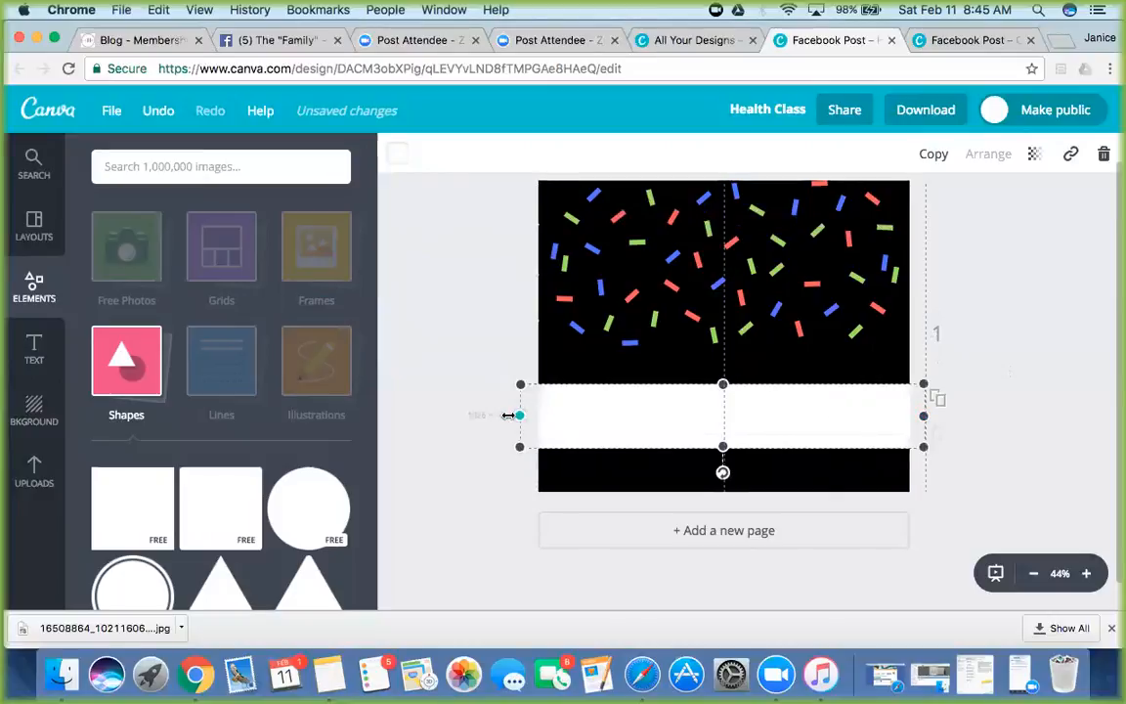
Step: Fill the band with the default palette's royal blue and set its transparency to 63
{"action": "left_click", "coordinate": [396, 157]}
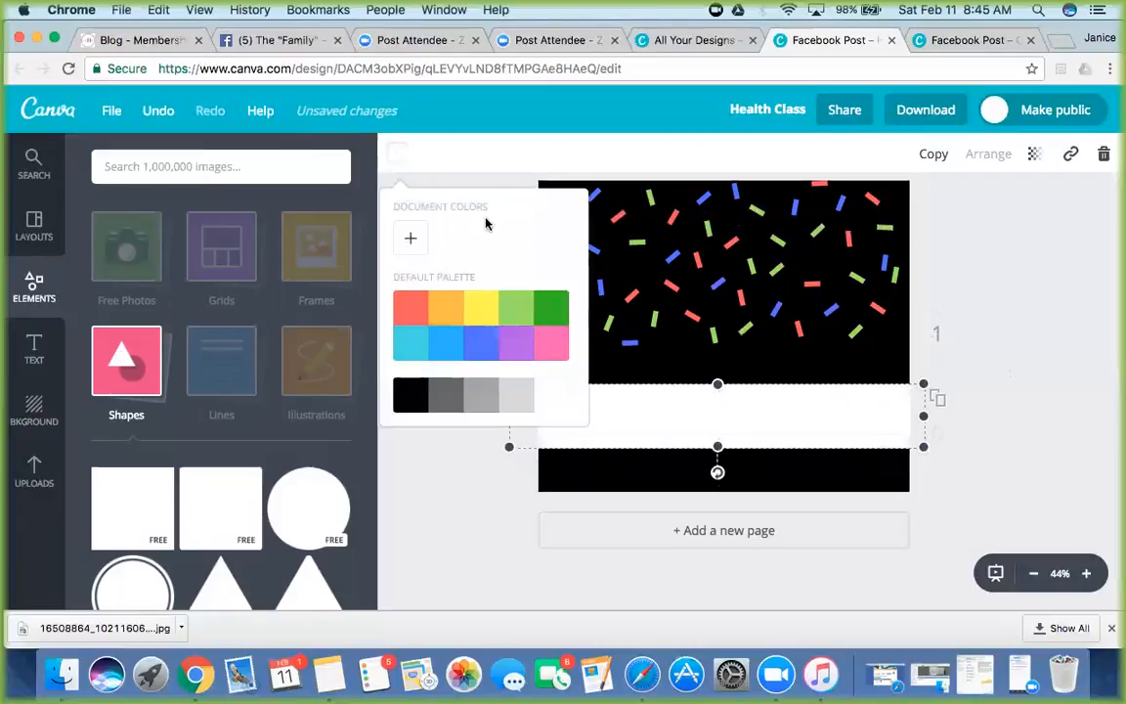
{"action": "left_click", "coordinate": [479, 343]}
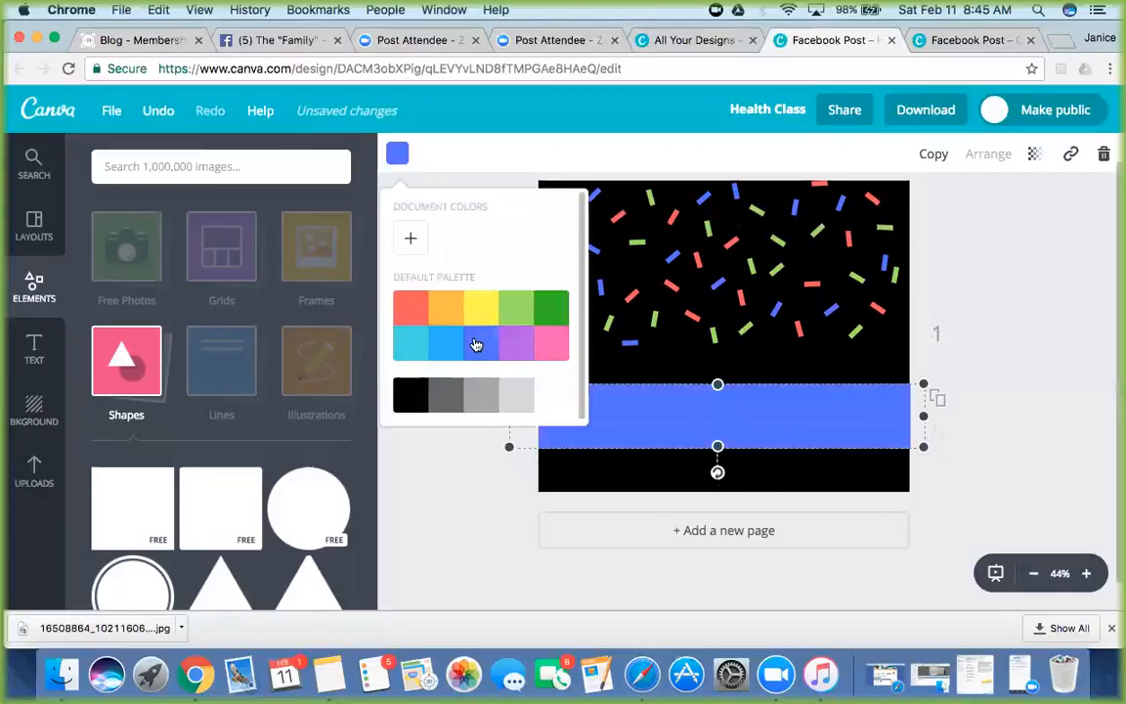
{"action": "left_click", "coordinate": [824, 409]}
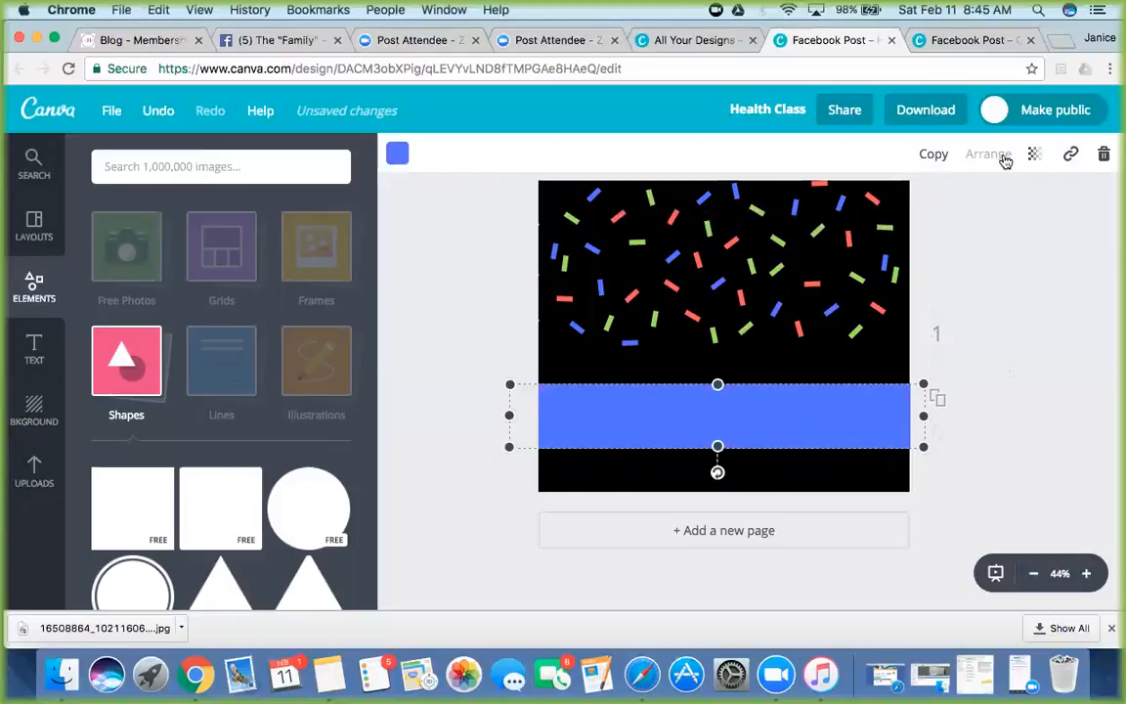
{"action": "left_click", "coordinate": [1035, 159]}
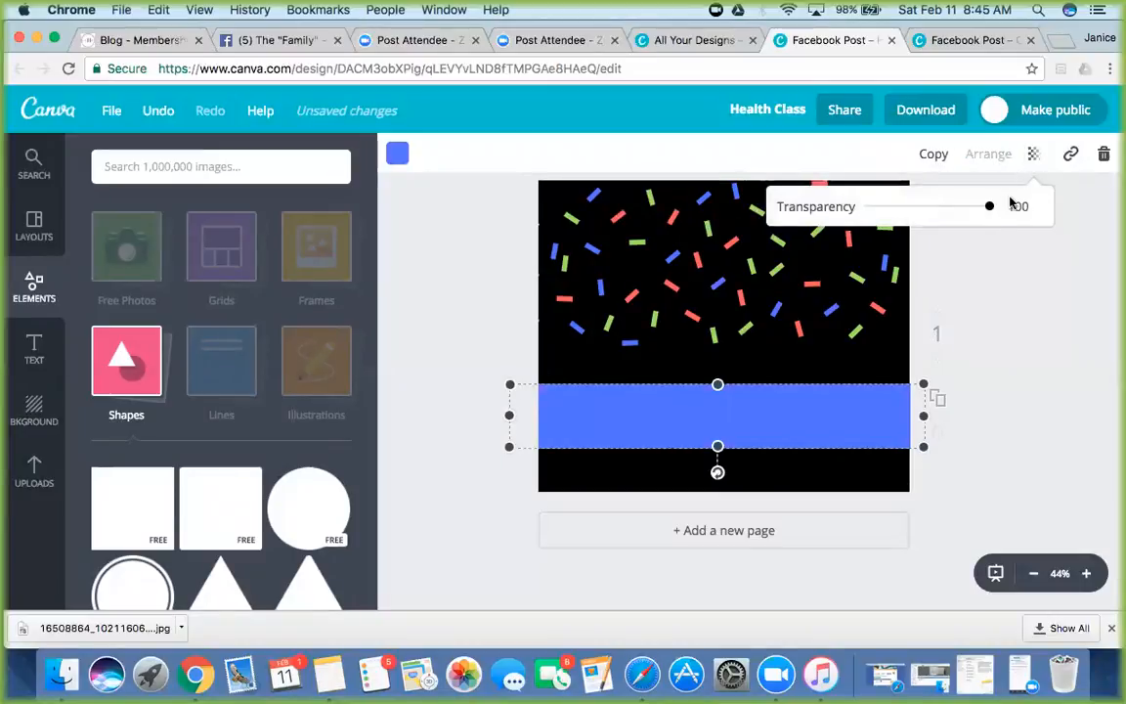
{"action": "left_click_drag", "start_coordinate": [987, 211], "coordinate": [949, 215]}
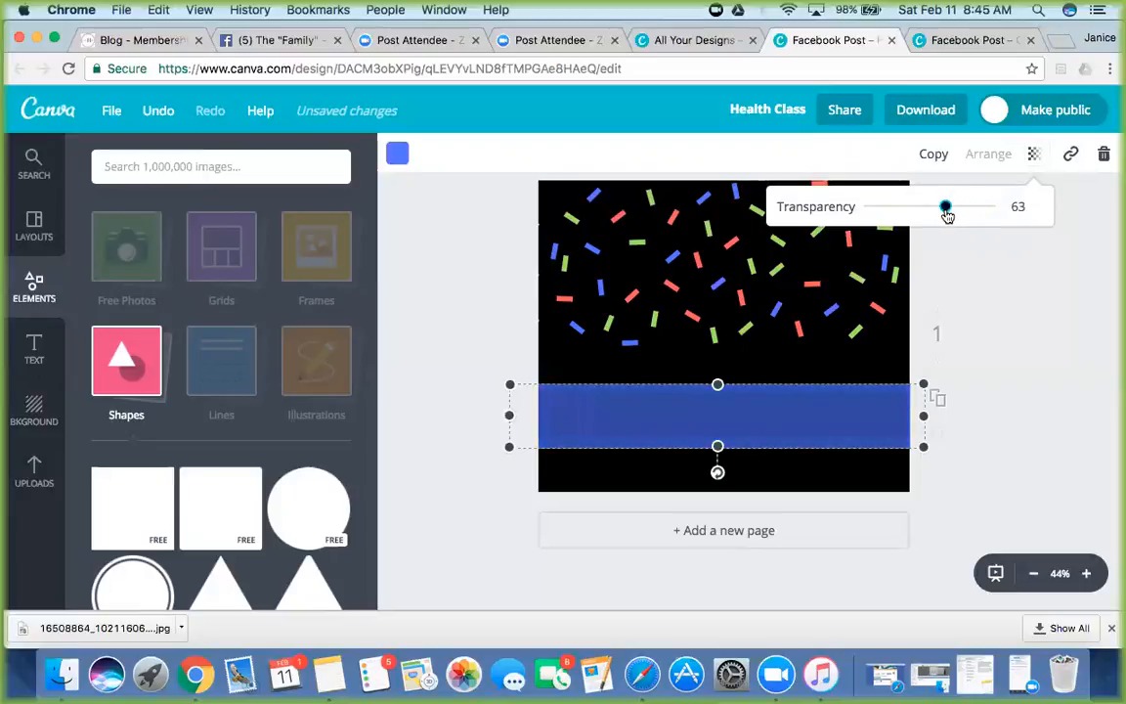
Step: Change the page background to white and raise the blue band's transparency value slightly
{"action": "left_click", "coordinate": [36, 404]}
{"action": "left_click", "coordinate": [253, 399]}
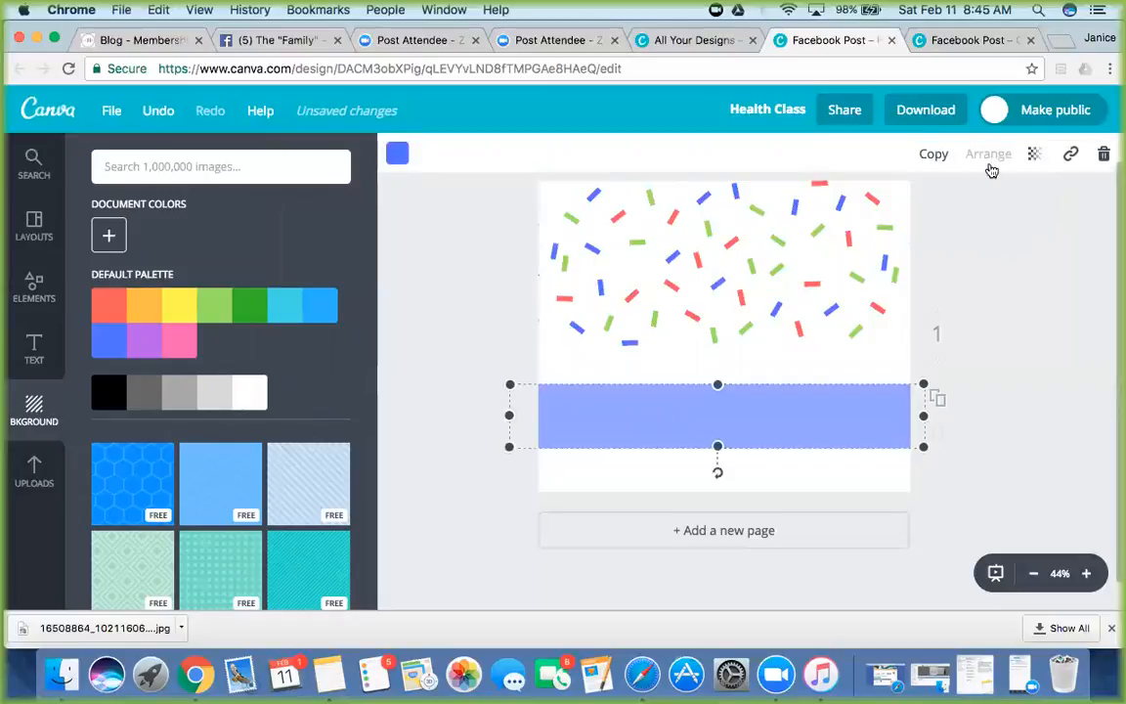
{"action": "left_click", "coordinate": [1034, 159]}
{"action": "mouse_move", "coordinate": [946, 209]}
{"action": "left_mouse_down"}
{"action": "mouse_move", "coordinate": [993, 213]}
{"action": "mouse_move", "coordinate": [934, 219]}
{"action": "mouse_move", "coordinate": [956, 217]}
{"action": "left_mouse_up"}
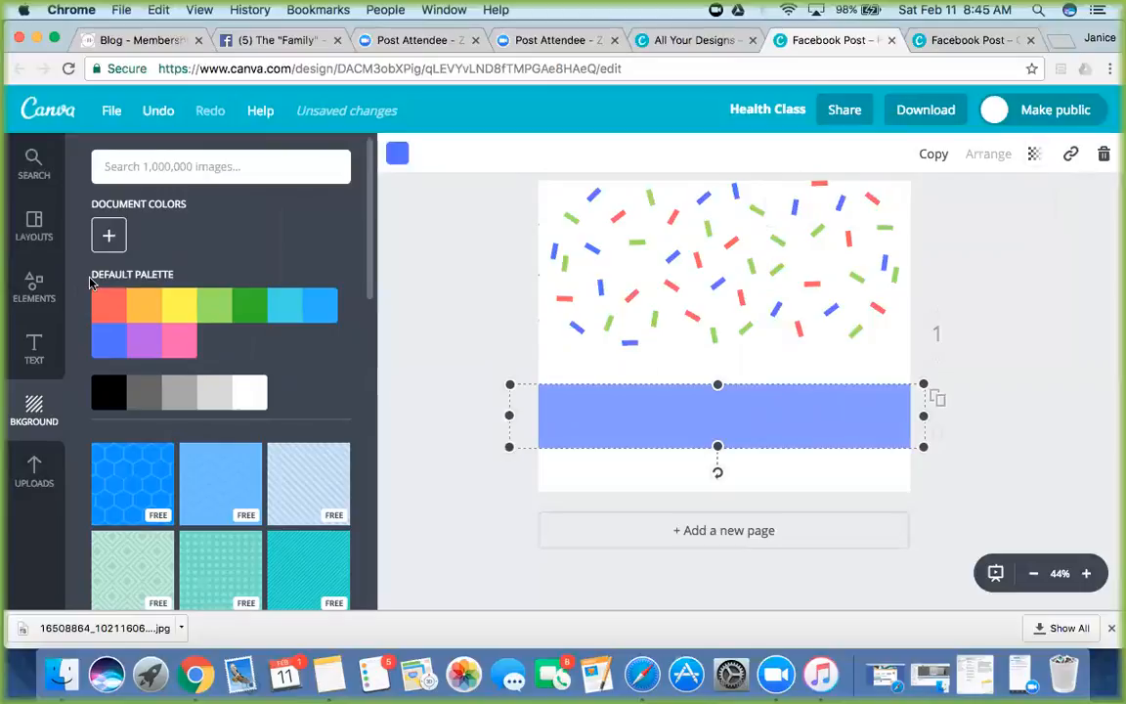
Step: Look through the shape collection and add the salmon cloud-like label shape to the middle of the page
{"action": "left_click", "coordinate": [37, 298]}
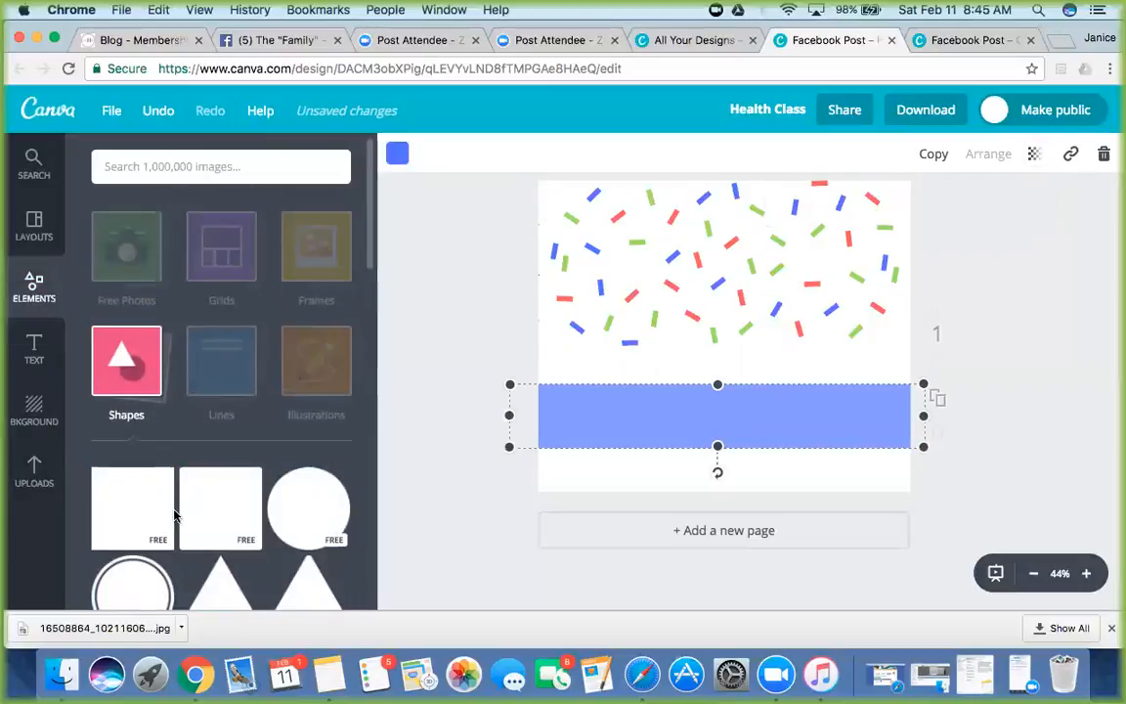
{"action": "scroll", "coordinate": [174, 516], "scroll_direction": "down", "scroll_amount": 5}
{"action": "scroll", "coordinate": [174, 515], "scroll_direction": "down", "scroll_amount": 10}
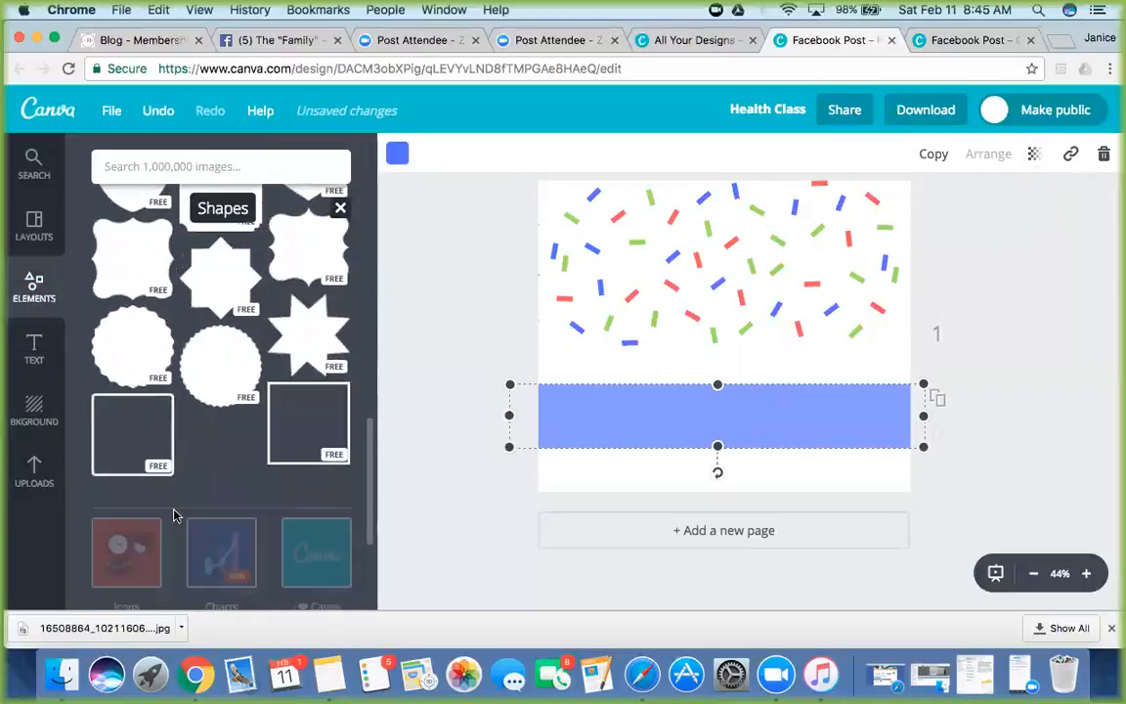
{"action": "scroll", "coordinate": [174, 515], "scroll_direction": "down", "scroll_amount": 8}
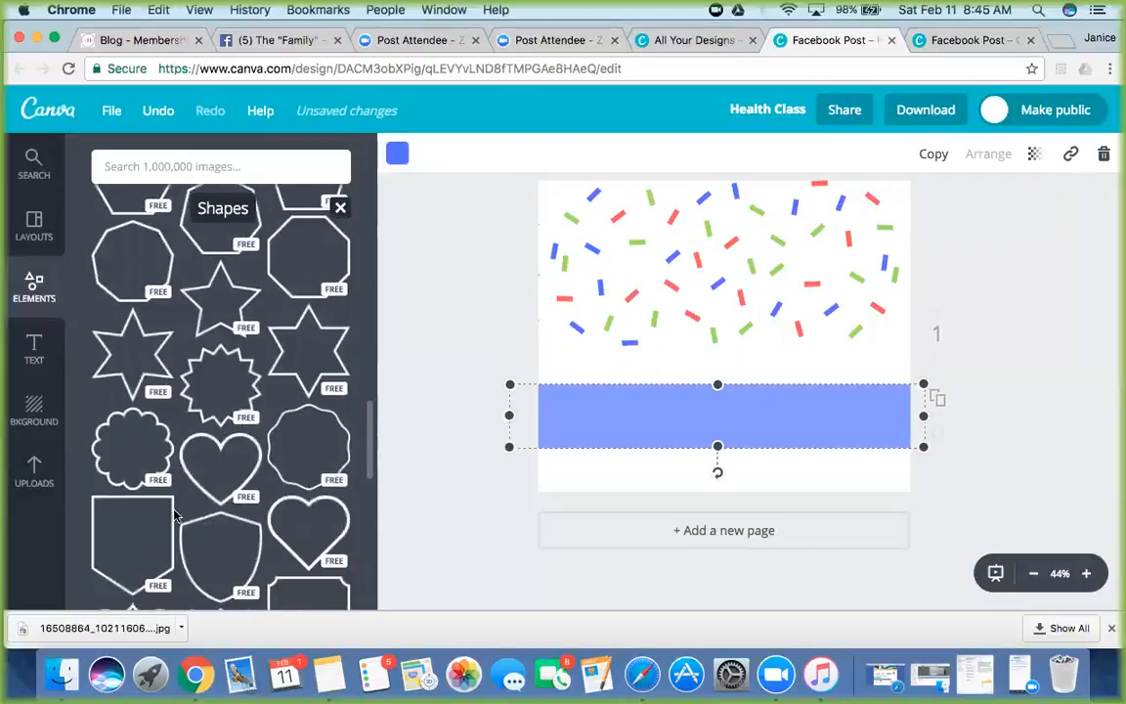
{"action": "scroll", "coordinate": [174, 515], "scroll_direction": "down", "scroll_amount": 6}
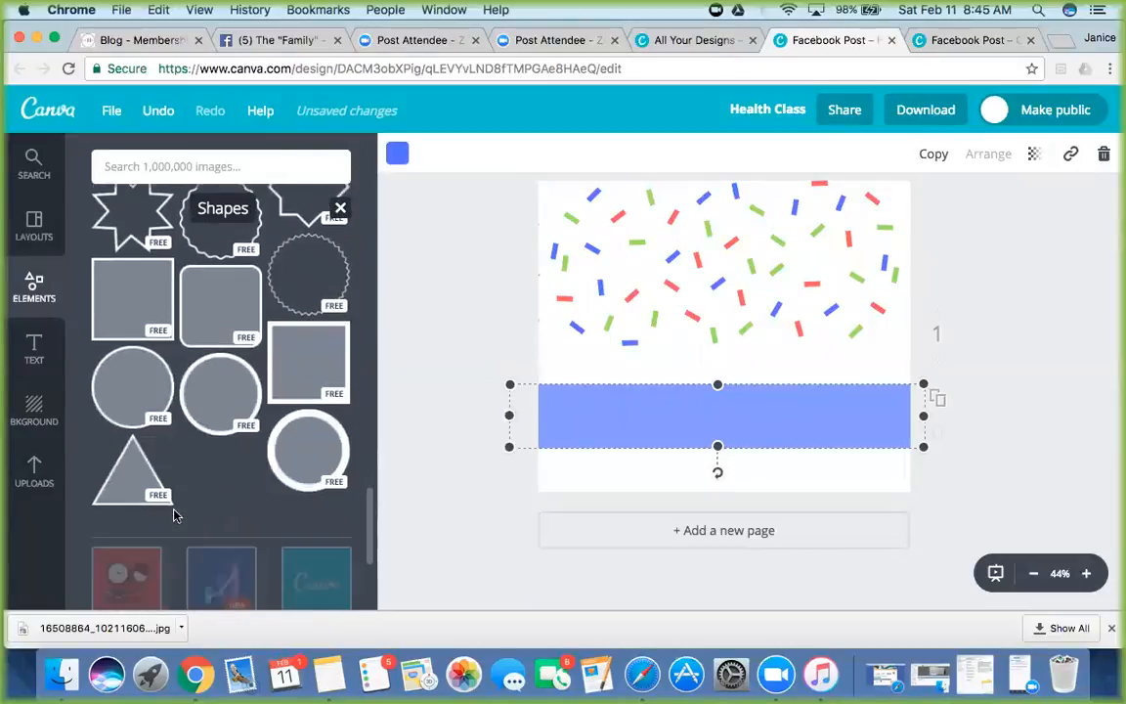
{"action": "scroll", "coordinate": [174, 515], "scroll_direction": "down", "scroll_amount": 8}
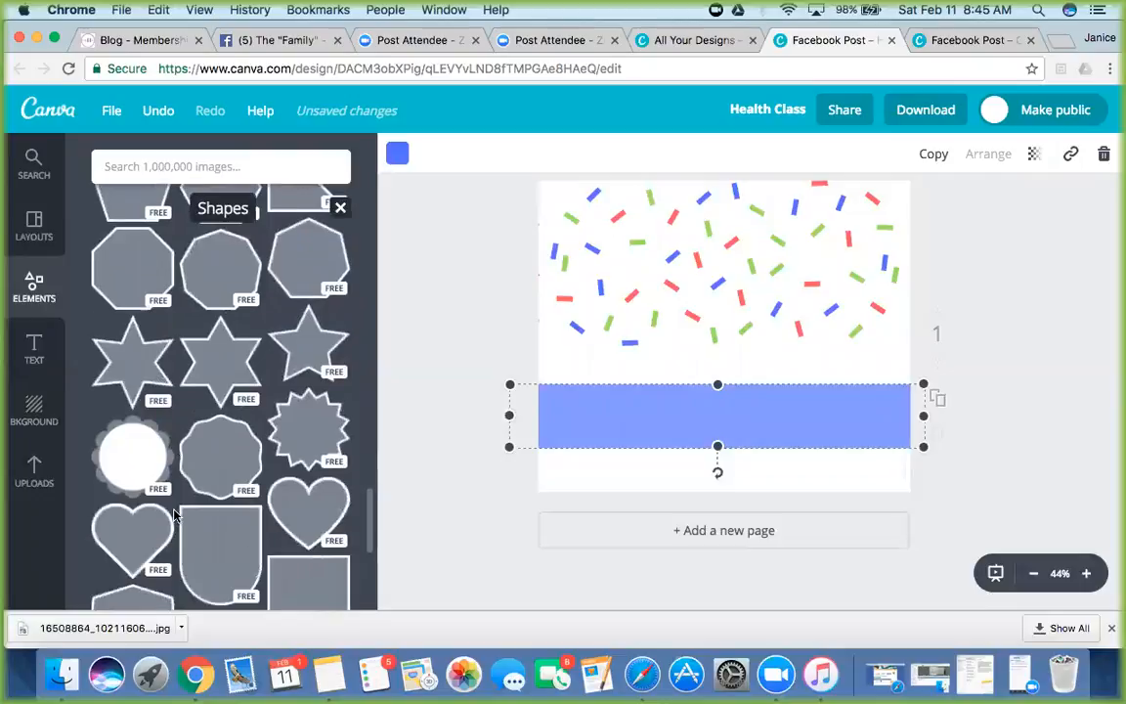
{"action": "scroll", "coordinate": [174, 515], "scroll_direction": "down", "scroll_amount": 8}
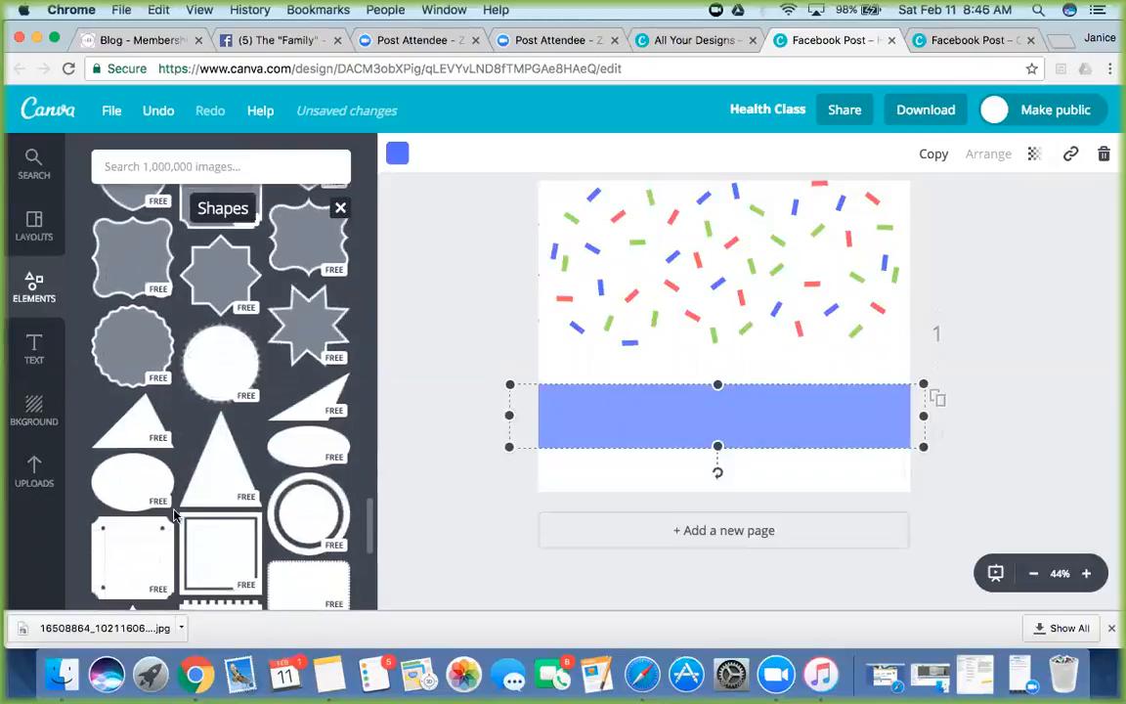
{"action": "scroll", "coordinate": [174, 515], "scroll_direction": "down", "scroll_amount": 5}
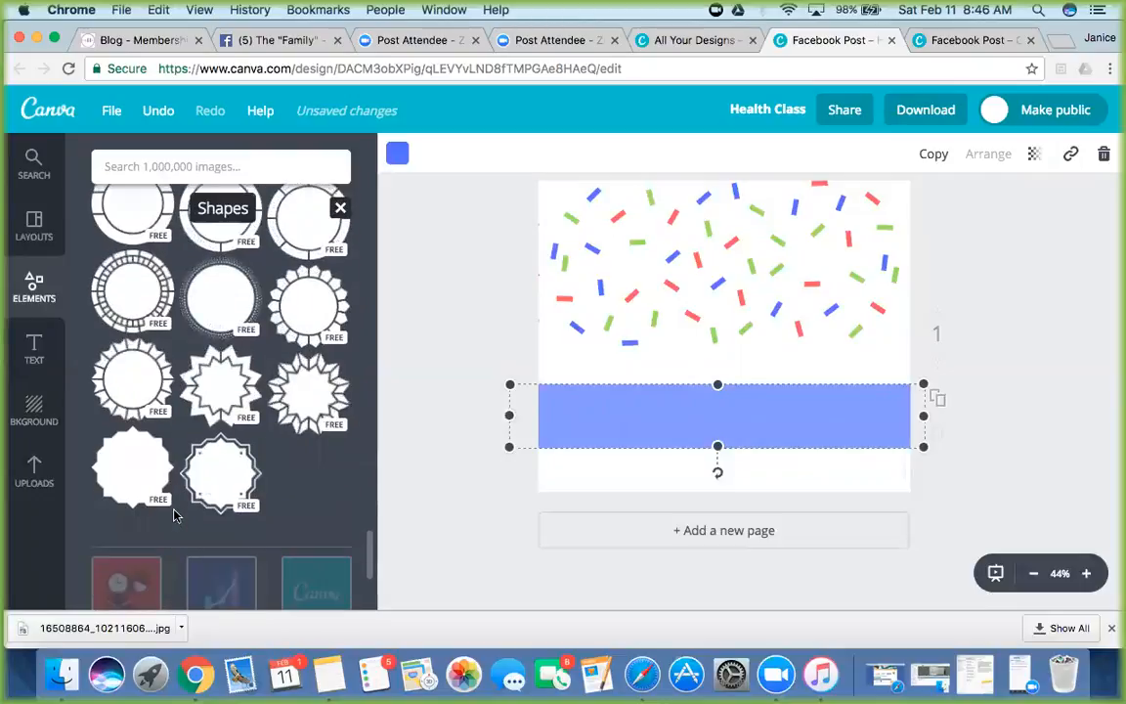
{"action": "scroll", "coordinate": [174, 516], "scroll_direction": "down", "scroll_amount": 5}
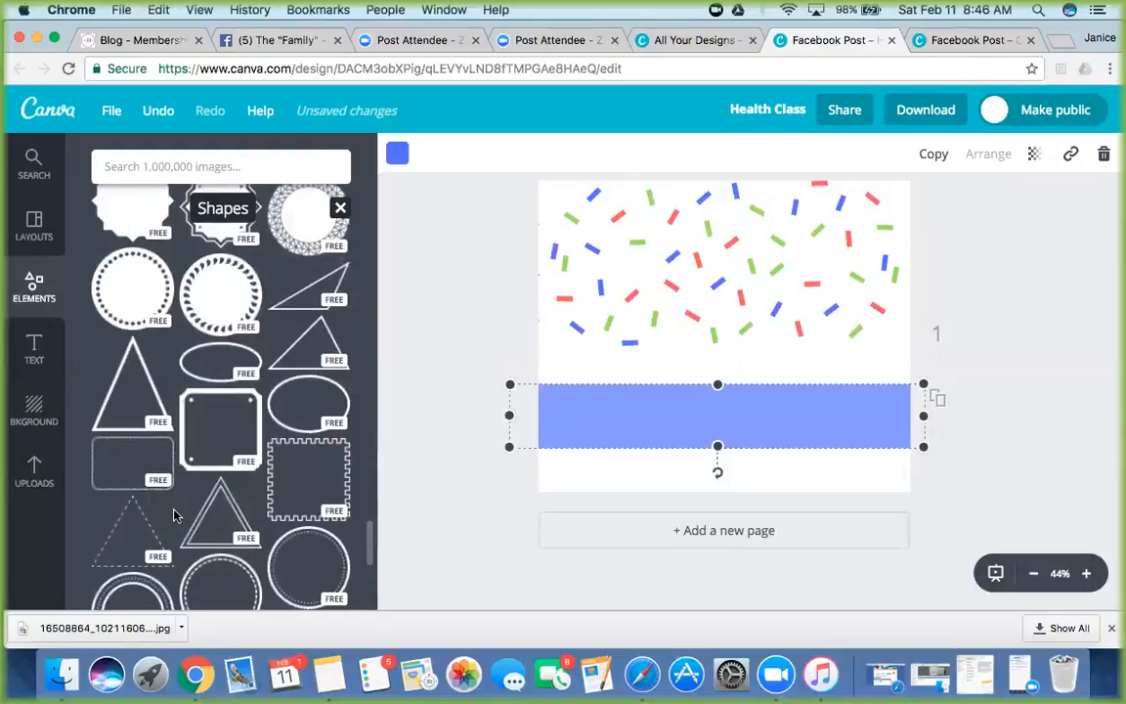
{"action": "scroll", "coordinate": [174, 515], "scroll_direction": "down", "scroll_amount": 5}
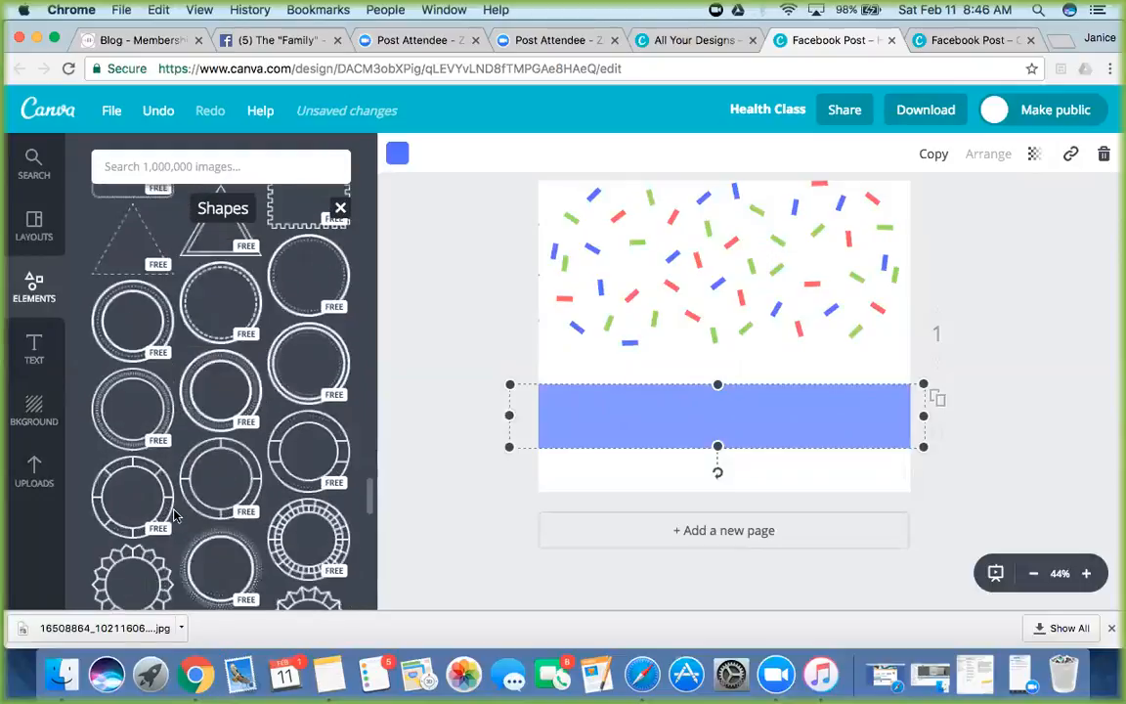
{"action": "scroll", "coordinate": [174, 515], "scroll_direction": "down", "scroll_amount": 5}
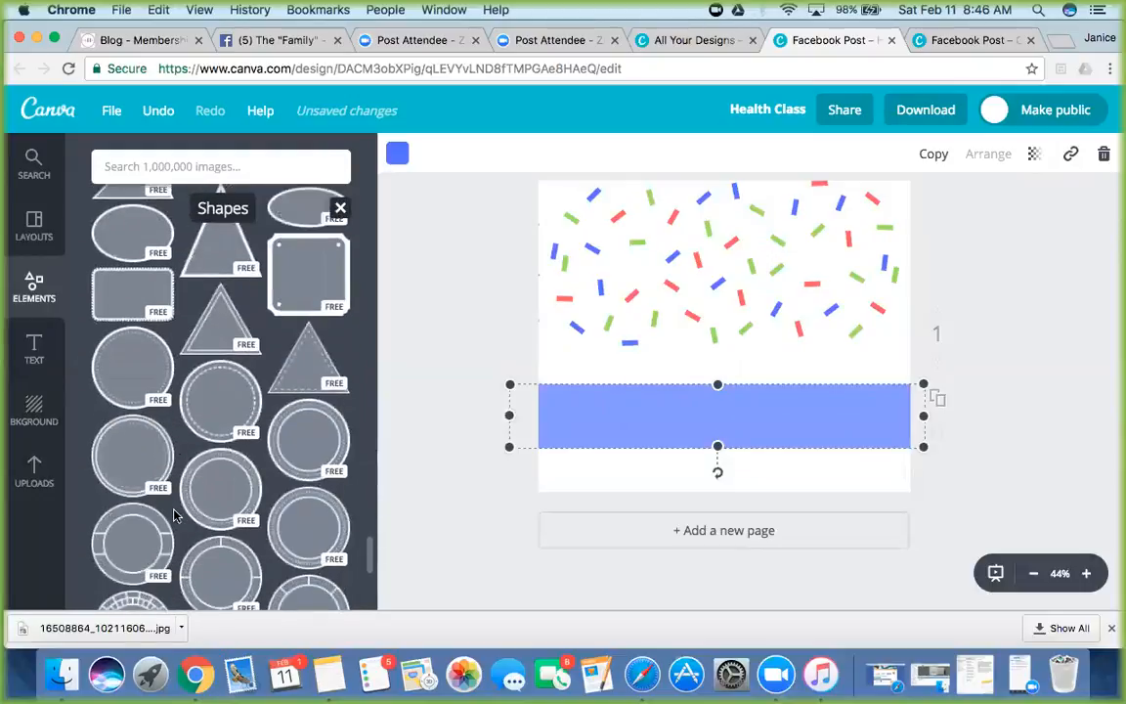
{"action": "scroll", "coordinate": [174, 515], "scroll_direction": "down", "scroll_amount": 5}
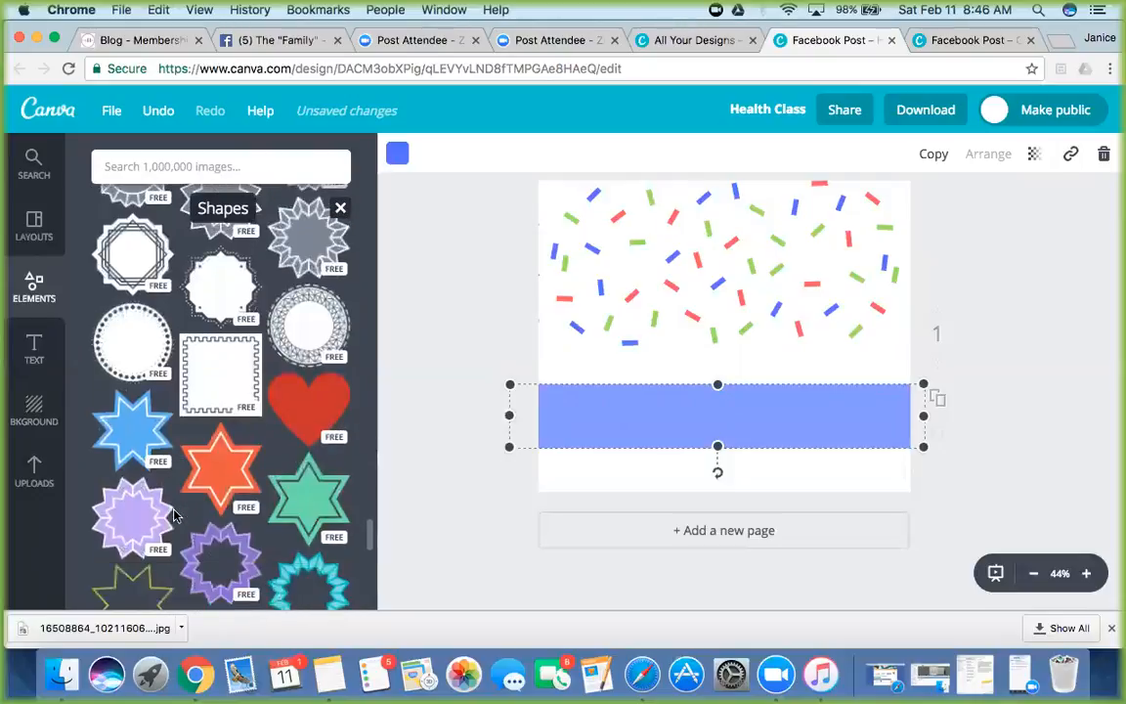
{"action": "scroll", "coordinate": [174, 515], "scroll_direction": "down", "scroll_amount": 5}
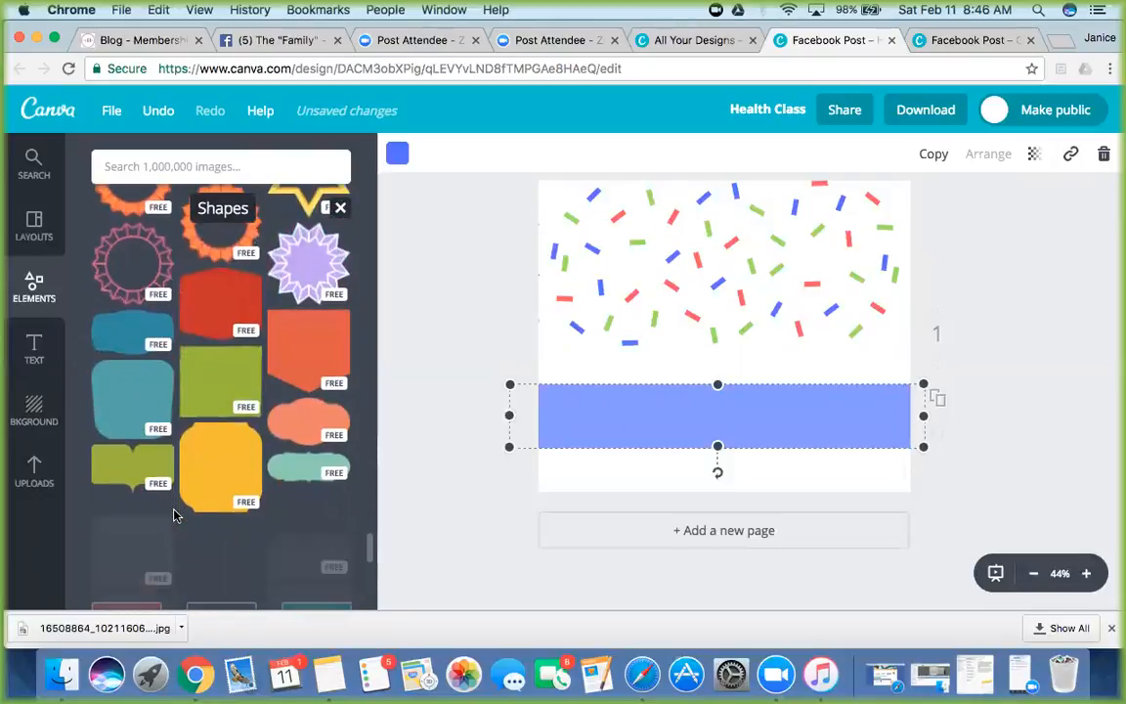
{"action": "scroll", "coordinate": [174, 515], "scroll_direction": "down", "scroll_amount": 4}
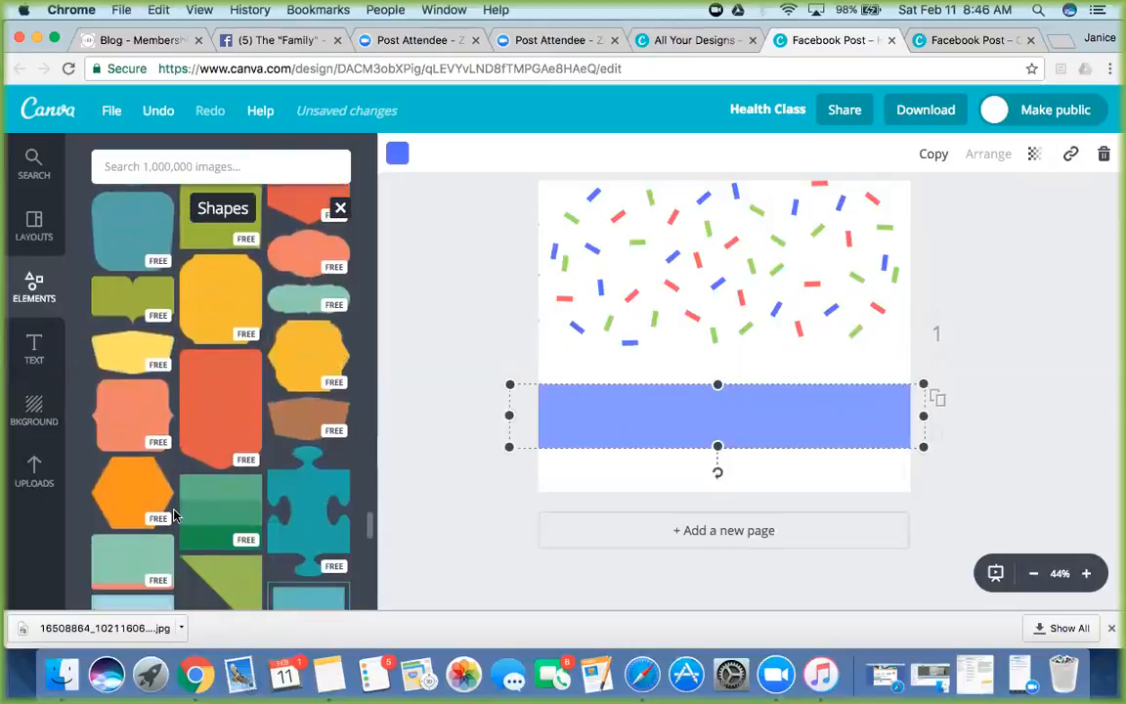
{"action": "scroll", "coordinate": [174, 515], "scroll_direction": "up", "scroll_amount": 3}
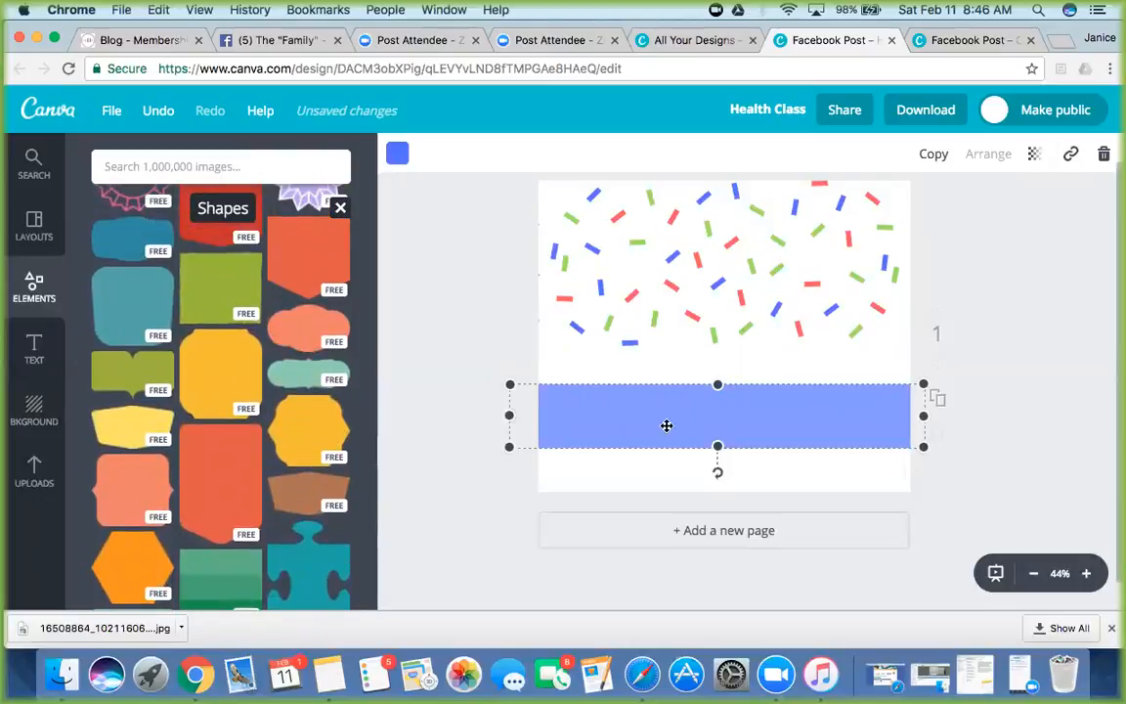
{"action": "left_click", "coordinate": [313, 320]}
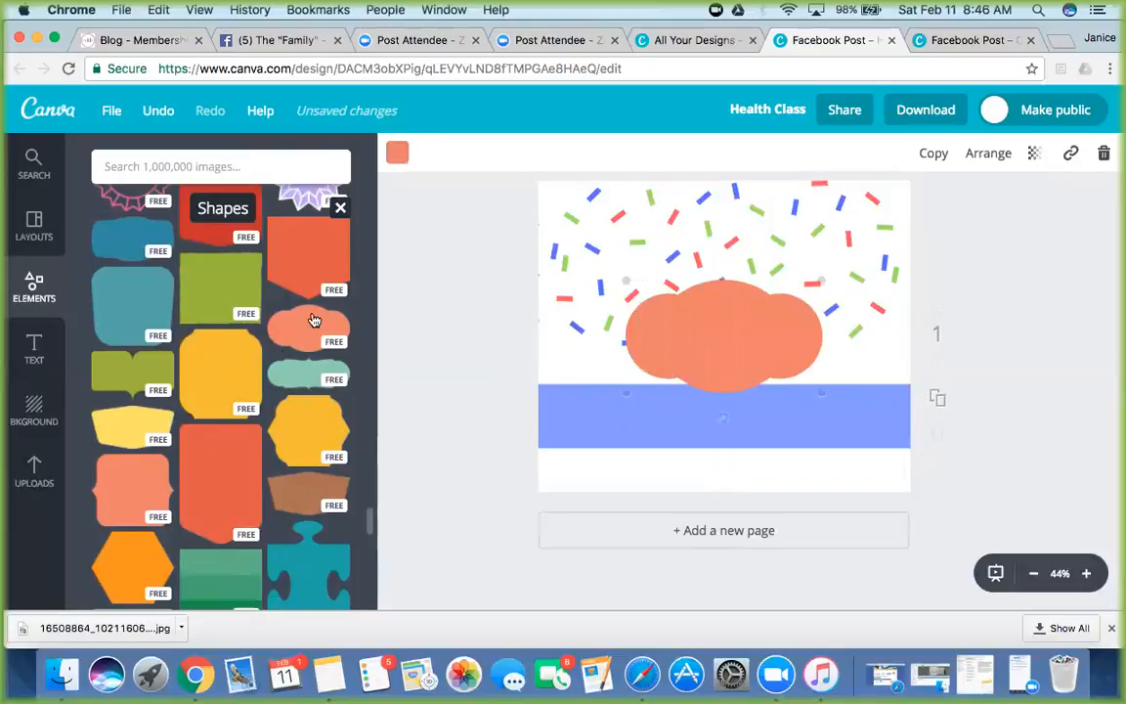
Step: Add the upright oval photo frame from the shape collection, enlarged over the confetti and the salmon cloud shape
{"action": "scroll", "coordinate": [243, 515], "scroll_direction": "down", "scroll_amount": 5}
{"action": "scroll", "coordinate": [244, 515], "scroll_direction": "down", "scroll_amount": 10}
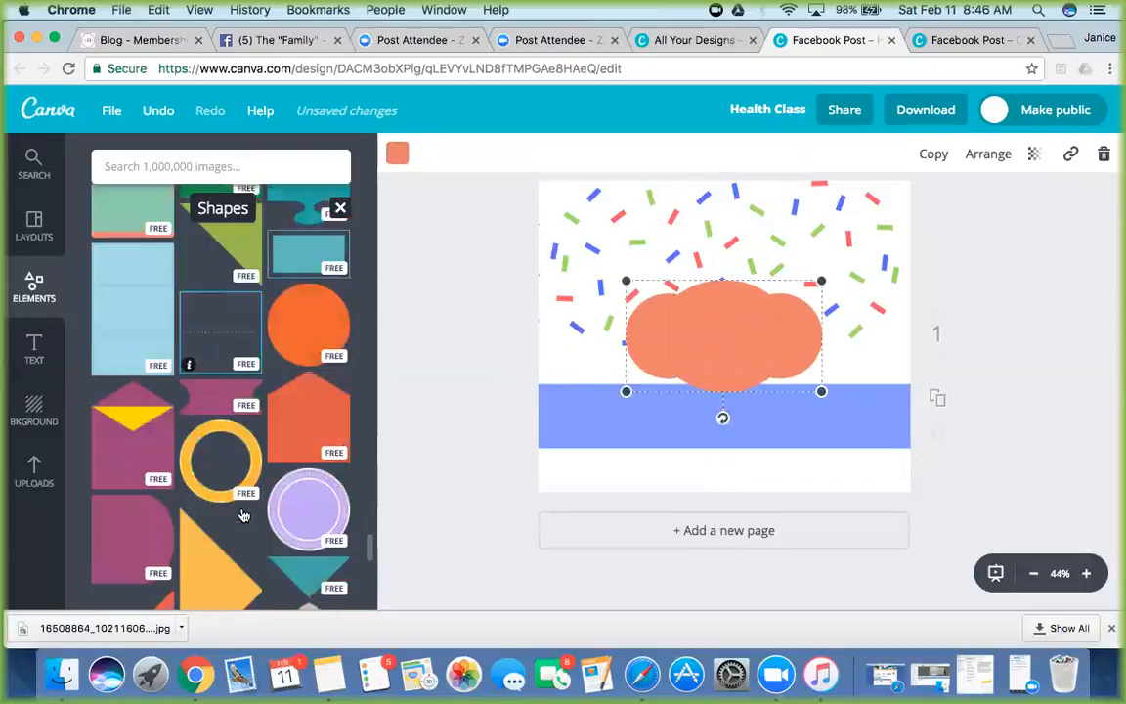
{"action": "scroll", "coordinate": [244, 515], "scroll_direction": "down", "scroll_amount": 5}
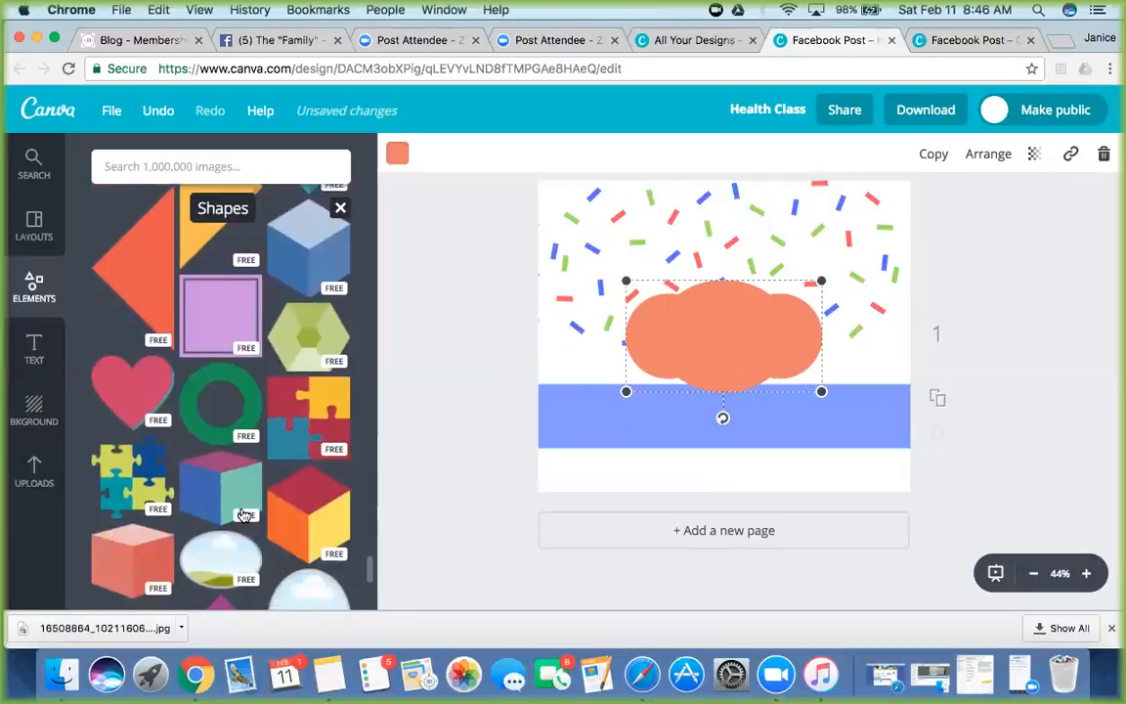
{"action": "scroll", "coordinate": [244, 515], "scroll_direction": "down", "scroll_amount": 3}
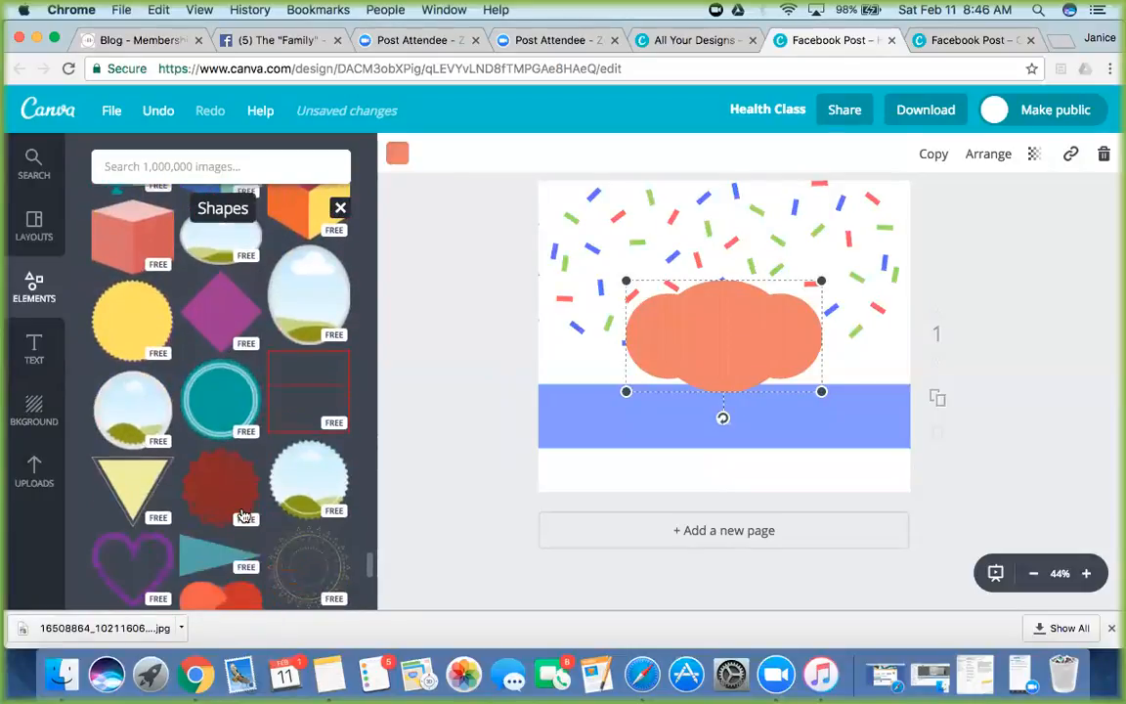
{"action": "scroll", "coordinate": [243, 515], "scroll_direction": "up", "scroll_amount": 2}
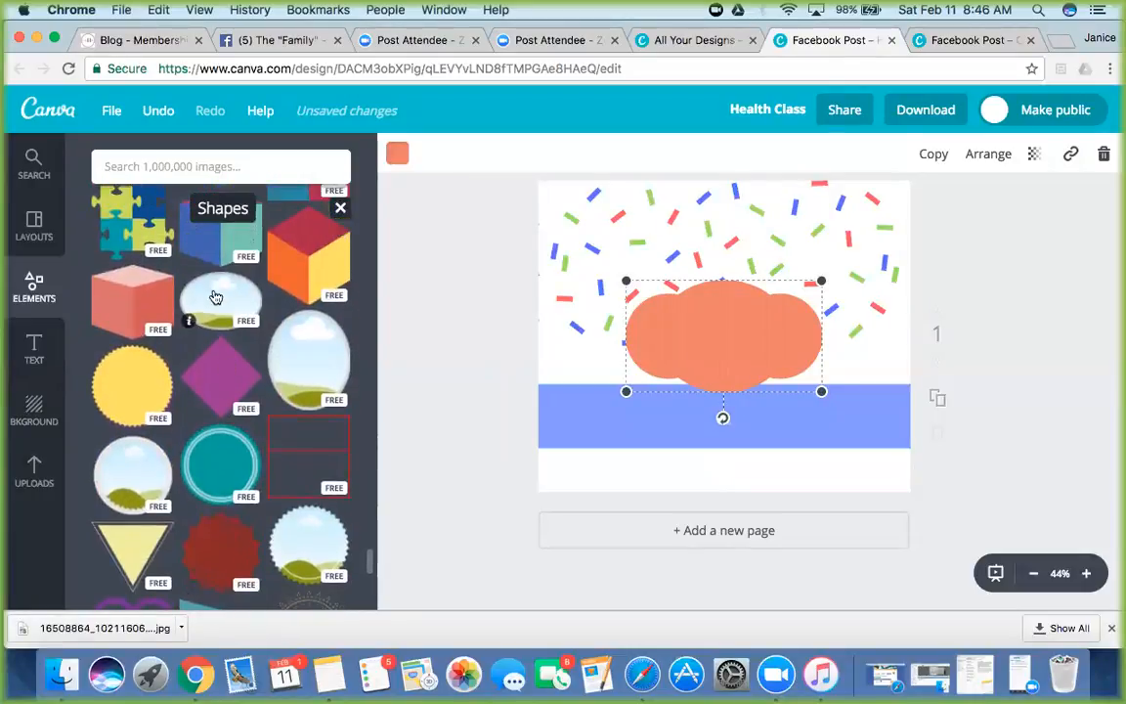
{"action": "left_click", "coordinate": [306, 360]}
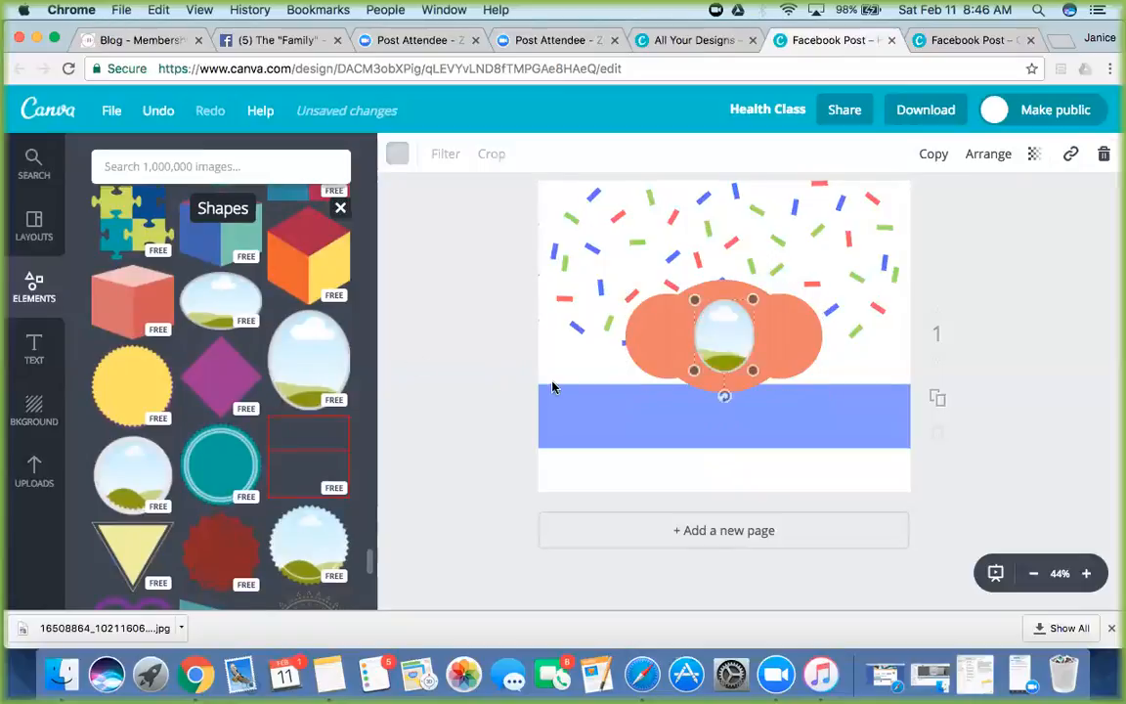
{"action": "left_click_drag", "start_coordinate": [755, 370], "coordinate": [857, 504]}
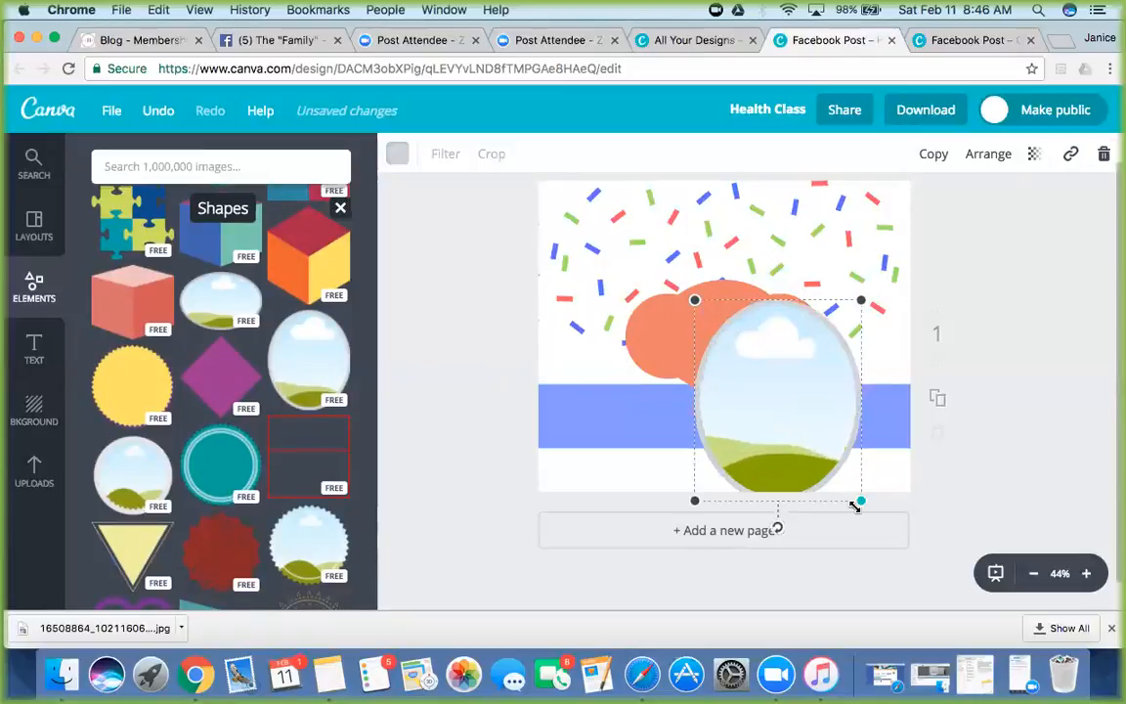
{"action": "left_click_drag", "start_coordinate": [799, 438], "coordinate": [744, 319]}
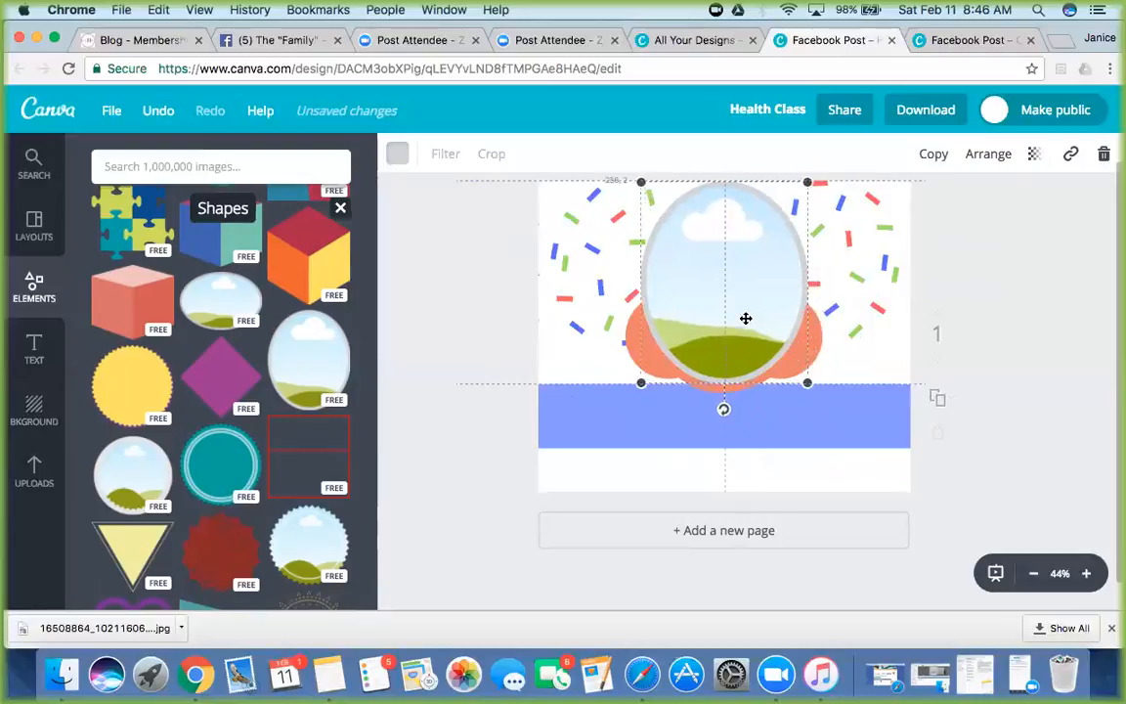
{"action": "left_click_drag", "start_coordinate": [812, 393], "coordinate": [824, 402]}
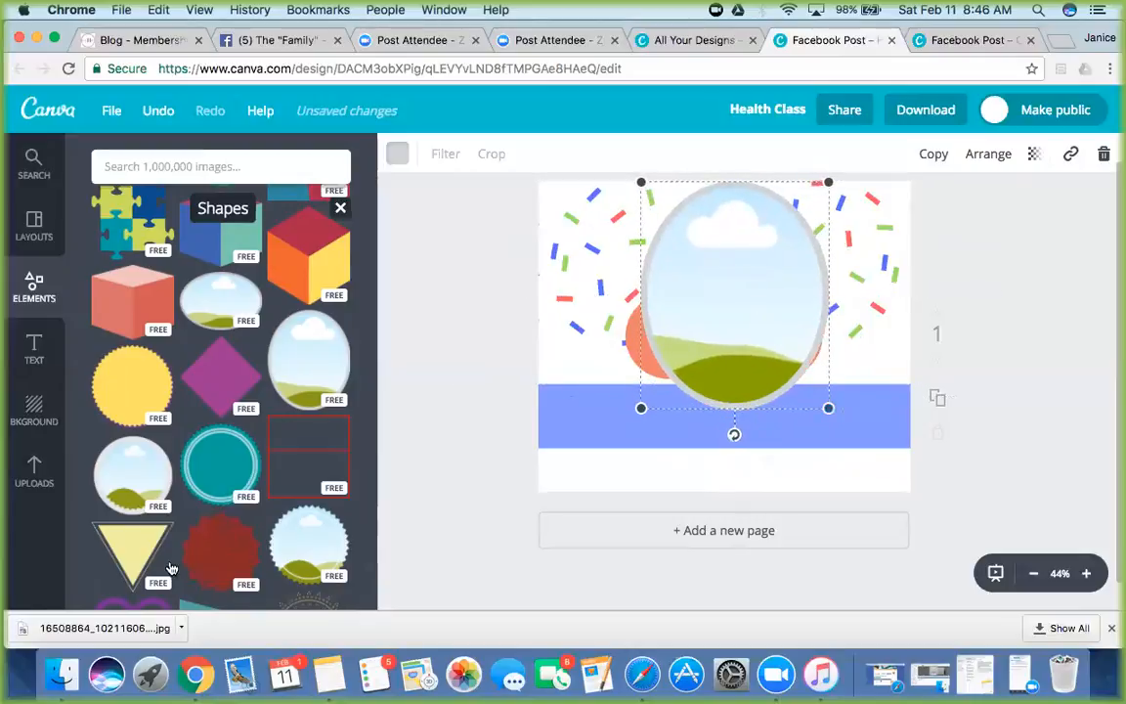
Step: Place the uploaded photo of the dark-haired woman in the plaid shirt inside the oval frame
{"action": "left_click", "coordinate": [39, 477]}
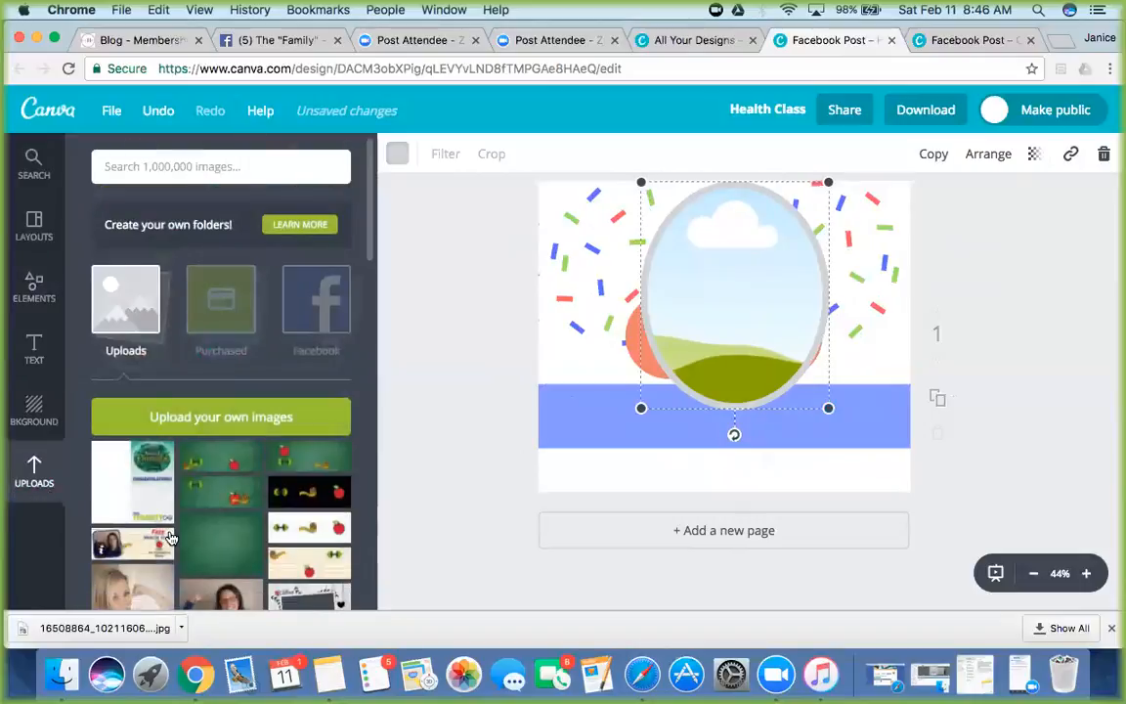
{"action": "scroll", "coordinate": [169, 518], "scroll_direction": "down", "scroll_amount": 5}
{"action": "scroll", "coordinate": [168, 505], "scroll_direction": "down", "scroll_amount": 1}
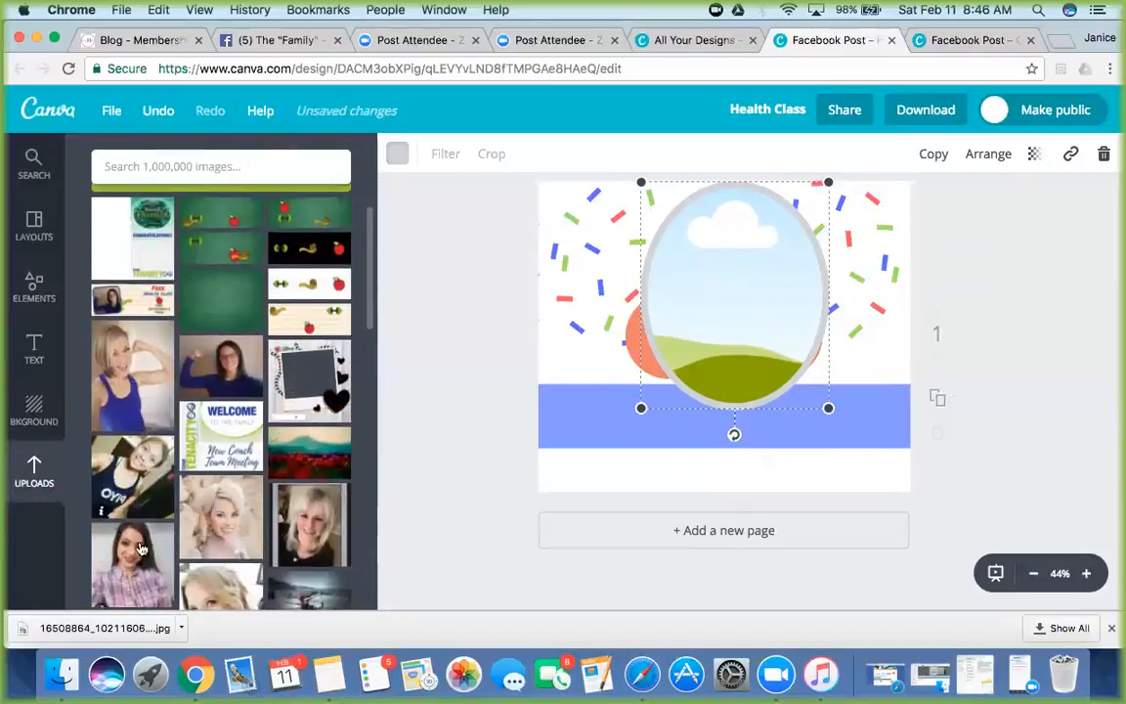
{"action": "left_click", "coordinate": [132, 548]}
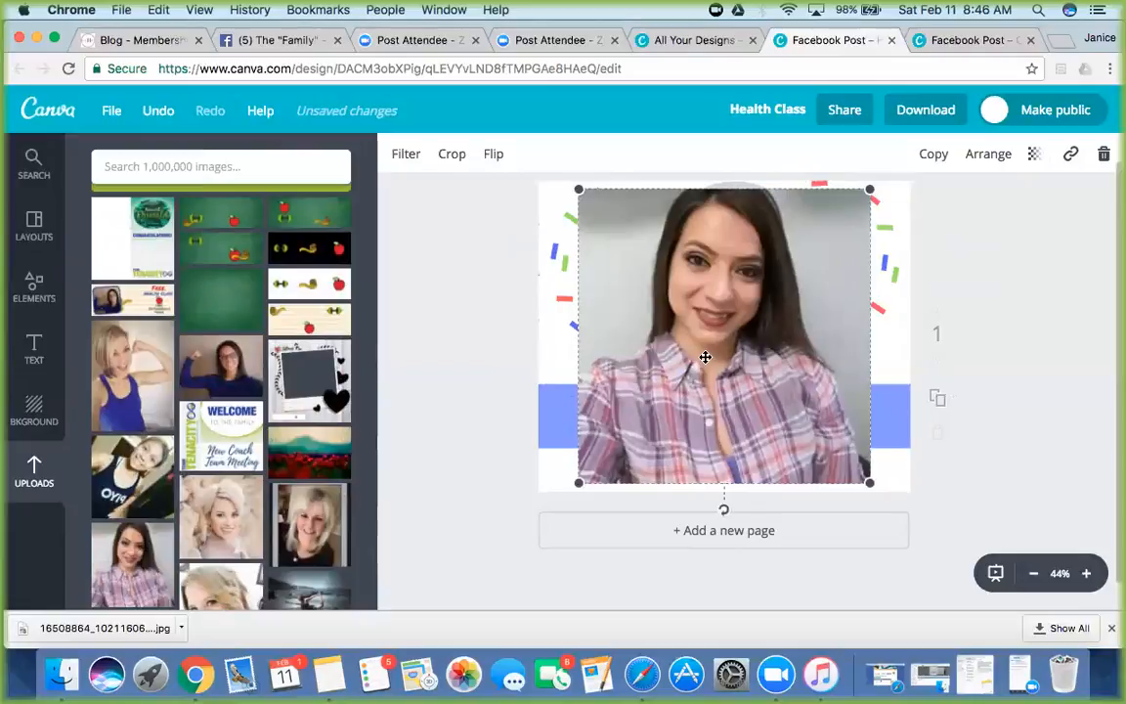
{"action": "left_click_drag", "start_coordinate": [635, 438], "coordinate": [724, 304]}
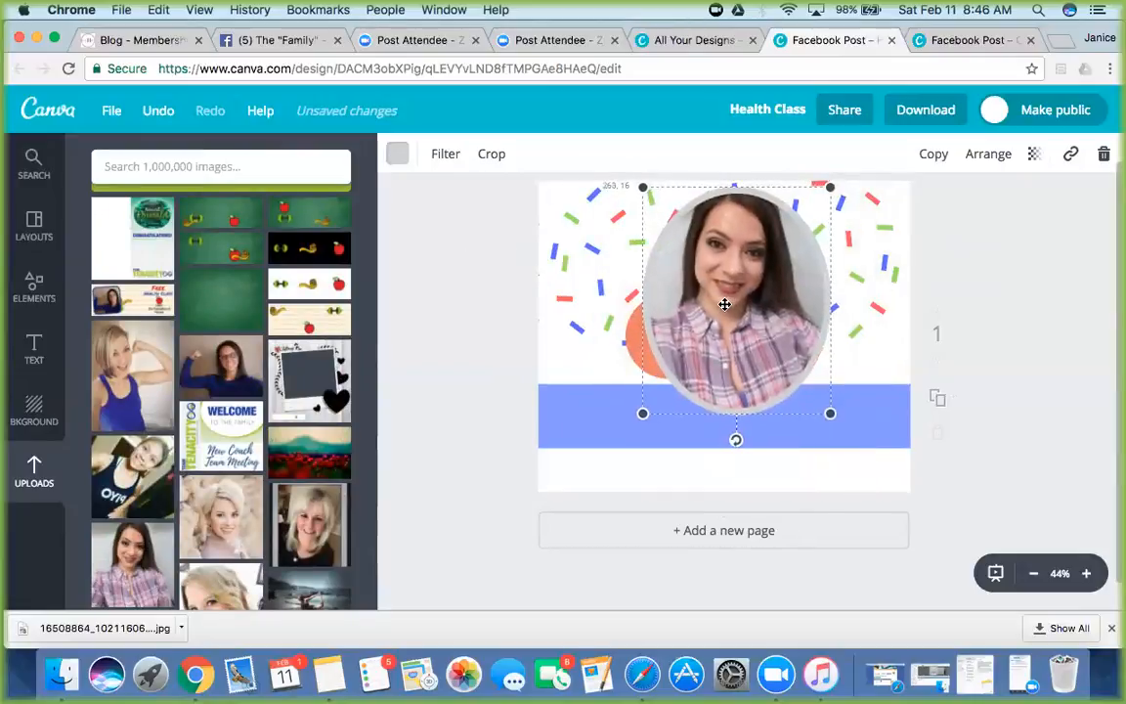
Step: Try black and royal blue on the oval frame's border, settle on the document's salmon, and move the frame lower over the blue band
{"action": "left_click", "coordinate": [397, 154]}
{"action": "left_click", "coordinate": [420, 397]}
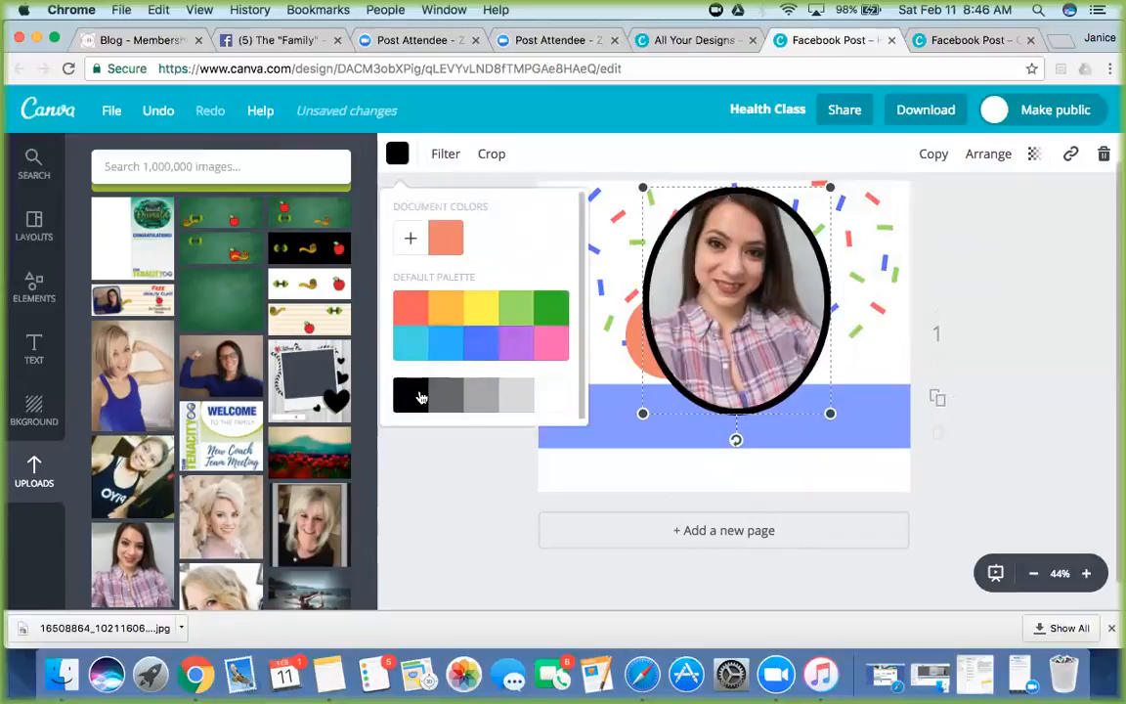
{"action": "left_click", "coordinate": [475, 348]}
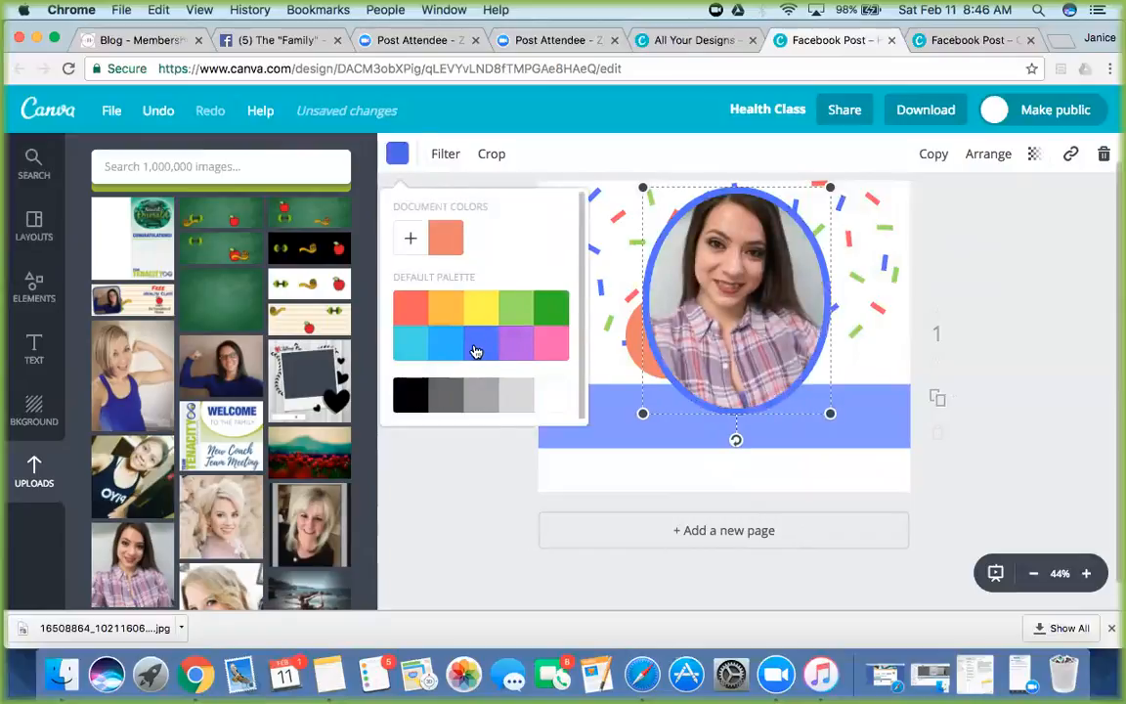
{"action": "left_click", "coordinate": [452, 238]}
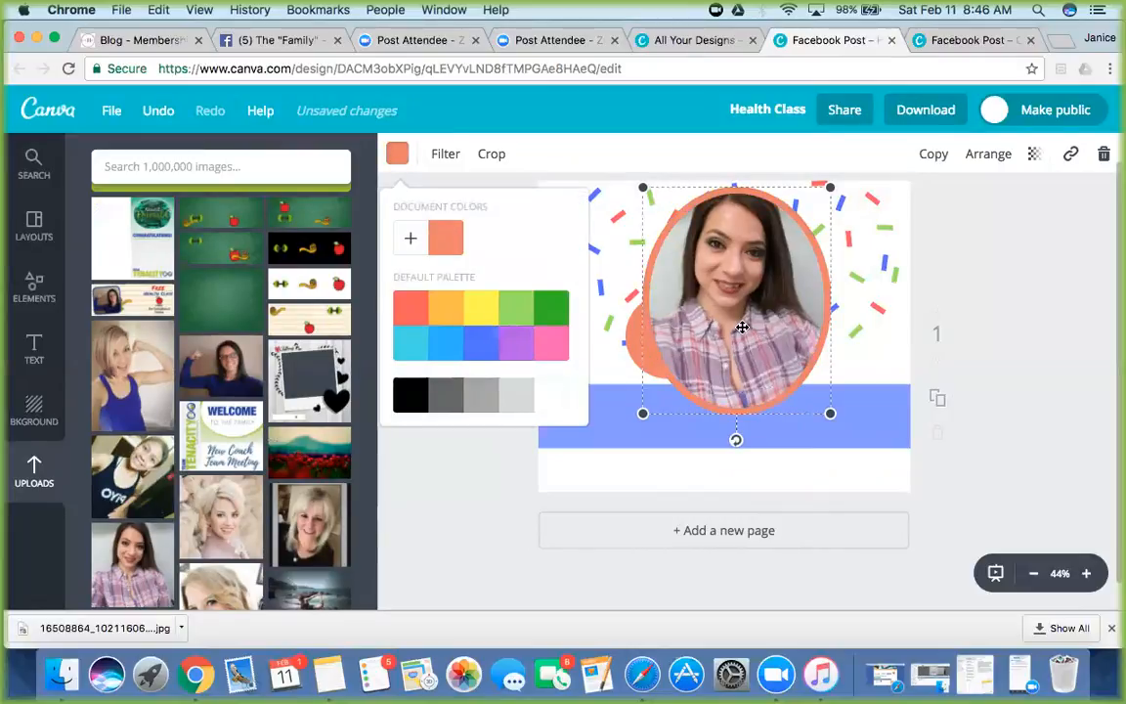
{"action": "left_click_drag", "start_coordinate": [743, 328], "coordinate": [766, 363]}
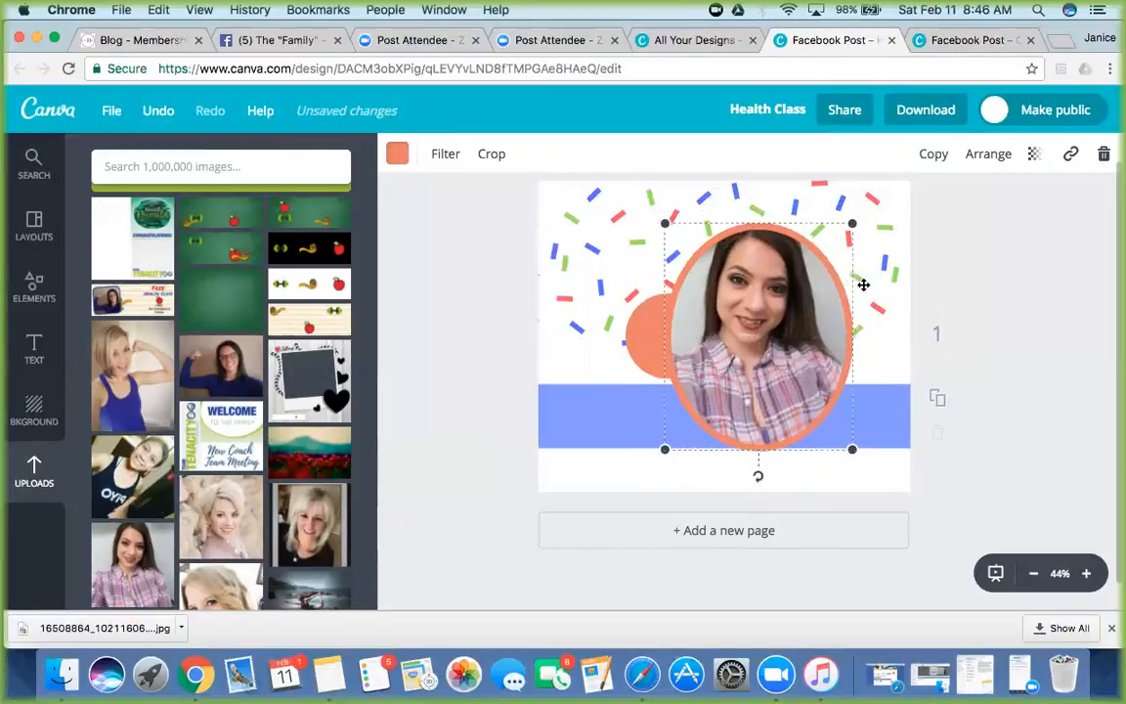
{"action": "left_click", "coordinate": [1105, 155]}
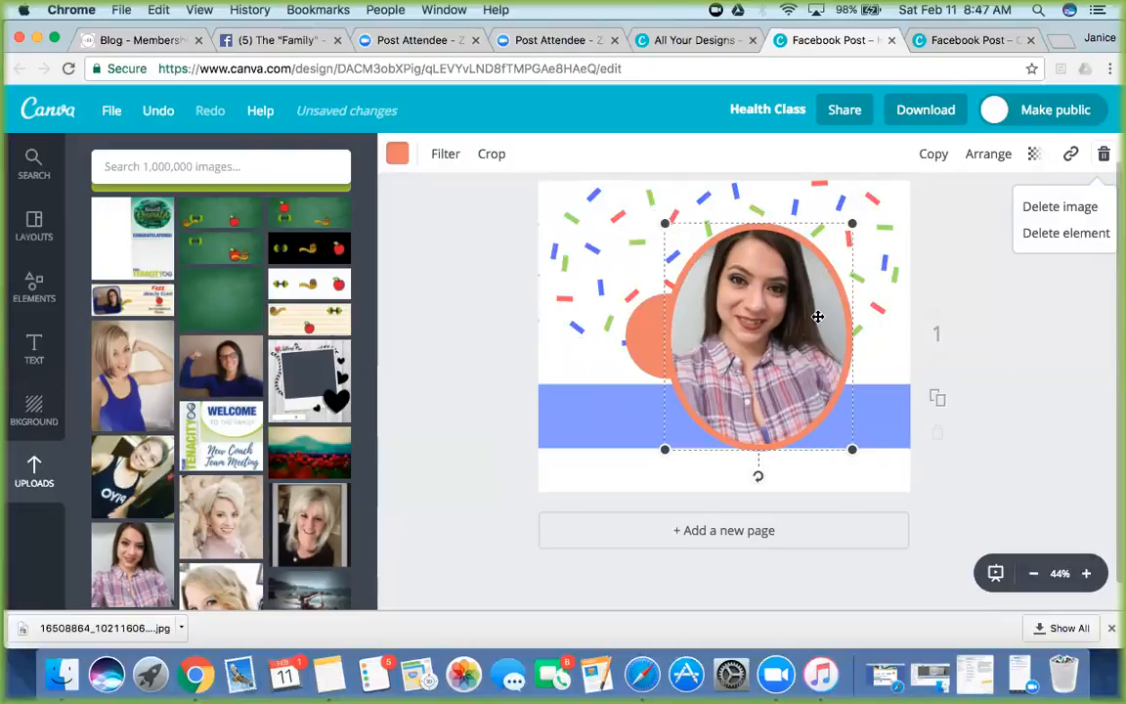
{"action": "left_click", "coordinate": [758, 346]}
{"action": "double_click", "coordinate": [758, 346]}
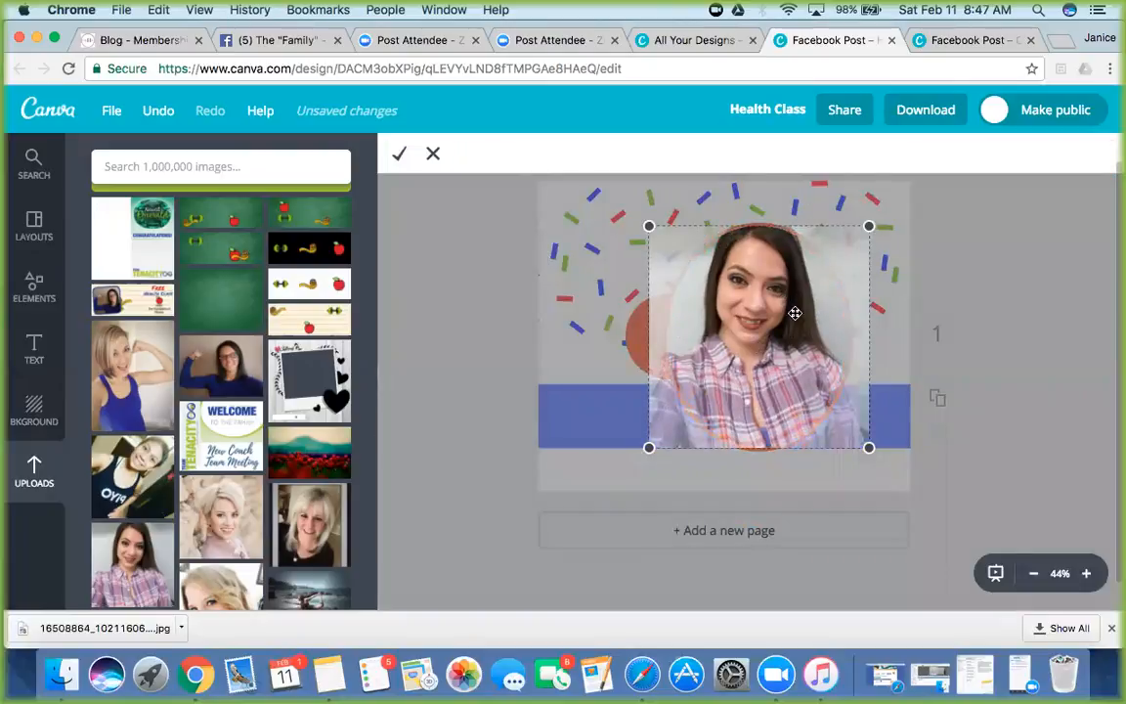
{"action": "left_click_drag", "start_coordinate": [735, 352], "coordinate": [576, 321]}
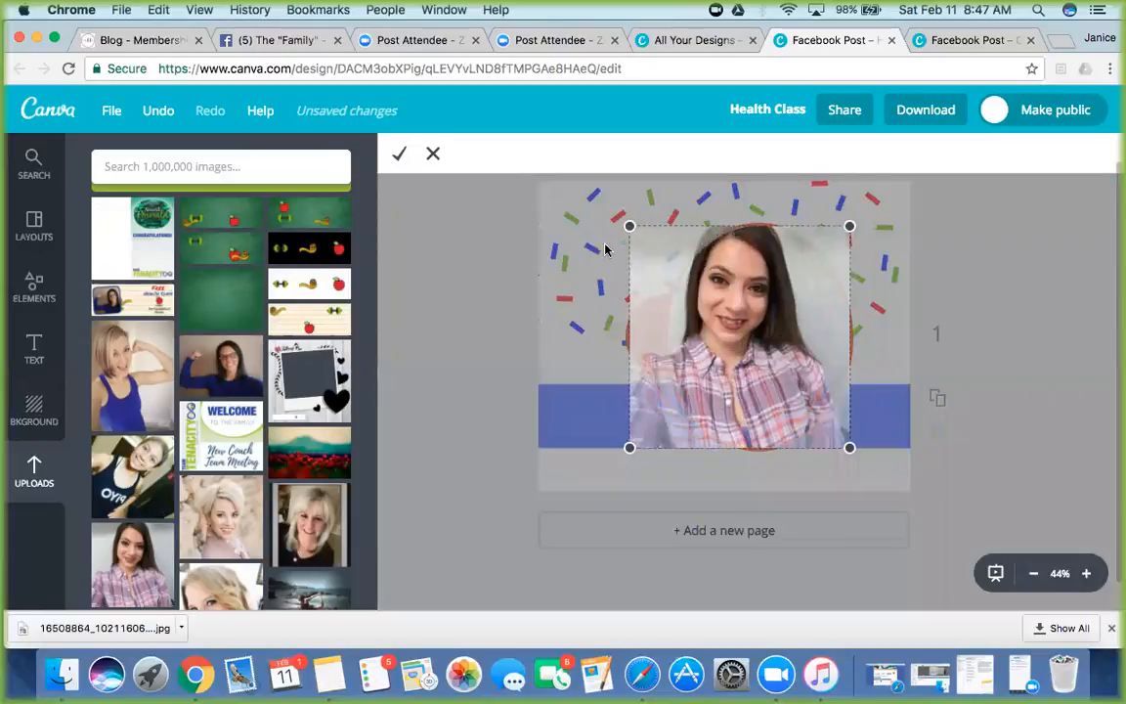
{"action": "right_click", "coordinate": [720, 279]}
{"action": "left_click", "coordinate": [700, 276]}
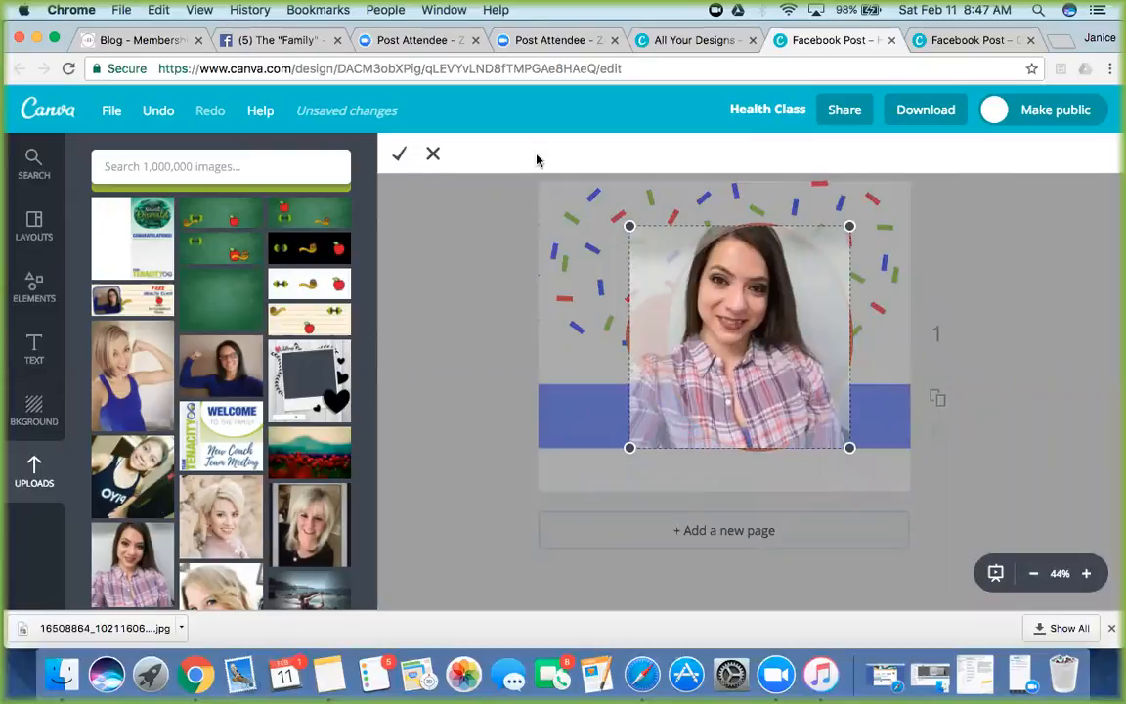
{"action": "left_click", "coordinate": [433, 153]}
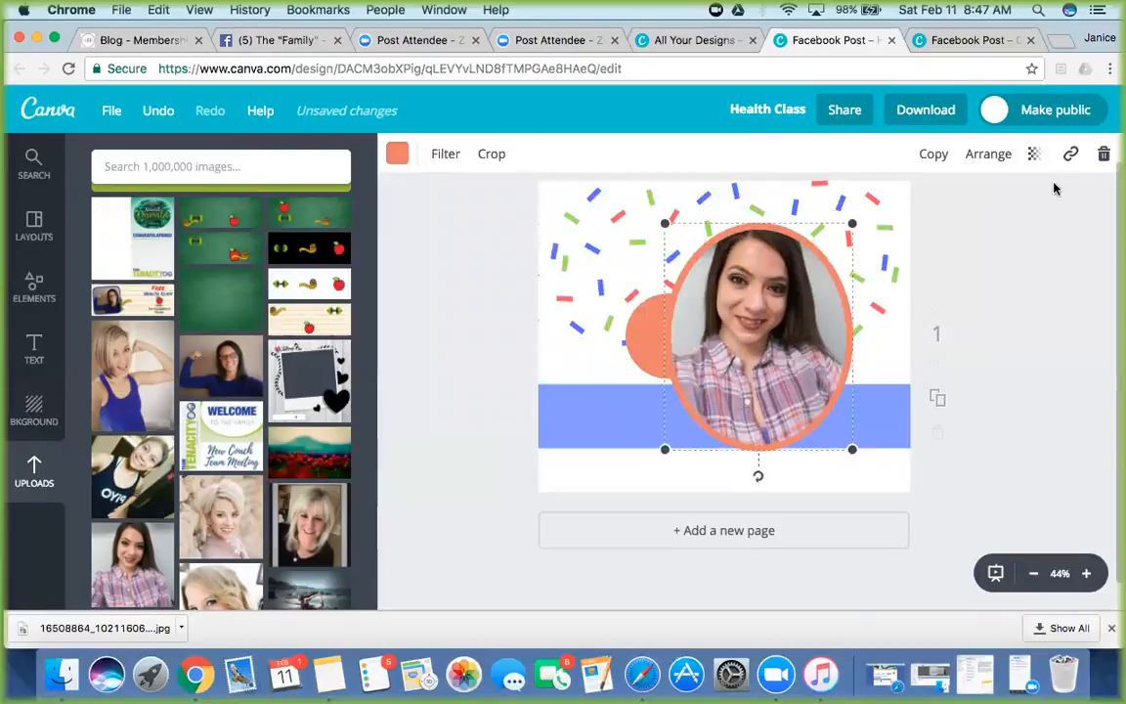
Step: Delete the photo from the oval frame and remove the empty frame from the page
{"action": "left_click", "coordinate": [1104, 155]}
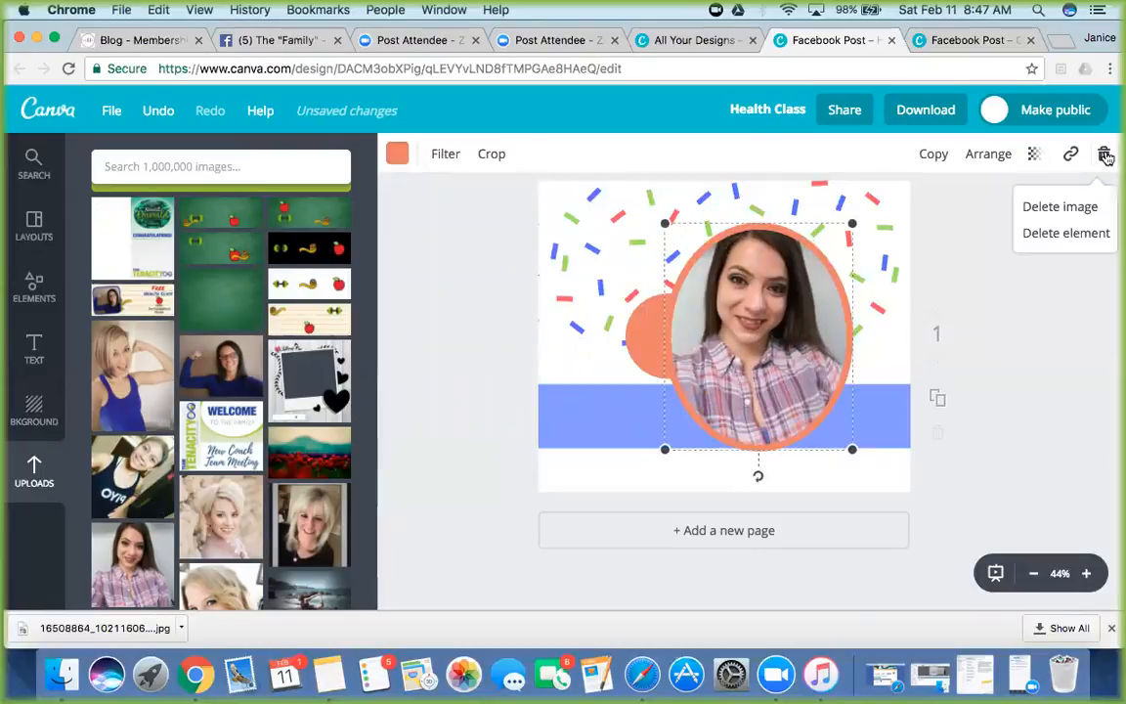
{"action": "left_click", "coordinate": [1061, 207]}
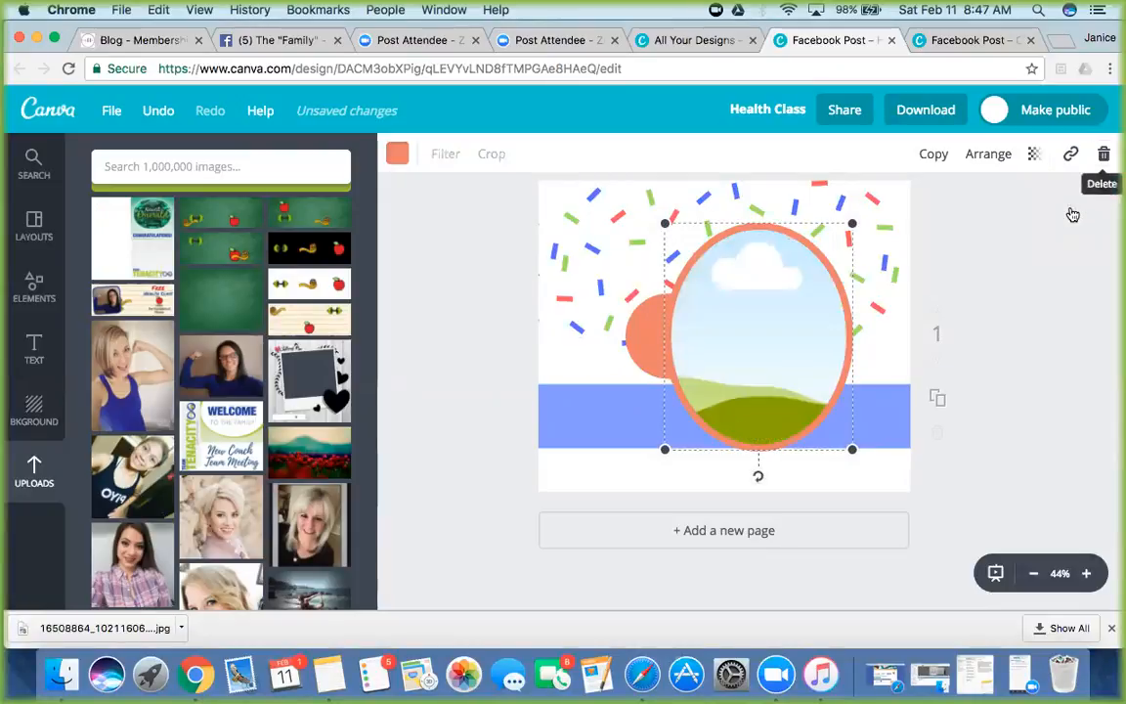
{"action": "left_click", "coordinate": [1104, 156]}
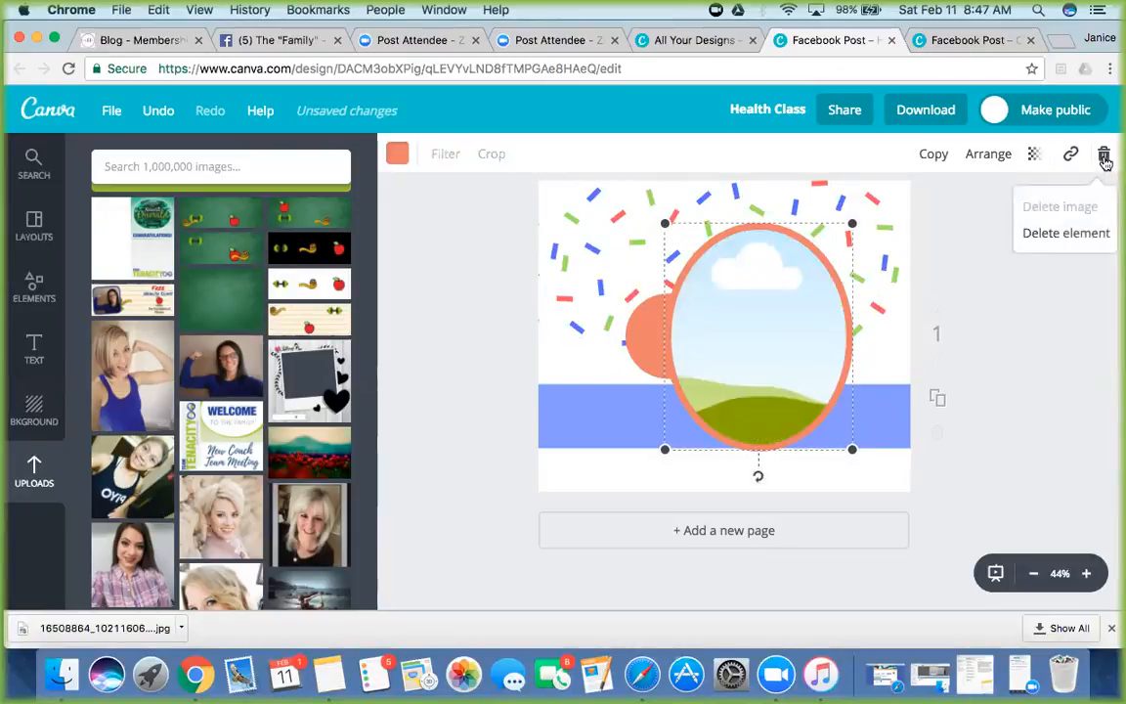
{"action": "left_click", "coordinate": [1075, 234]}
Step: Move the salmon cloud shape up over the confetti and fill it with the default palette's light green
{"action": "left_click", "coordinate": [720, 343]}
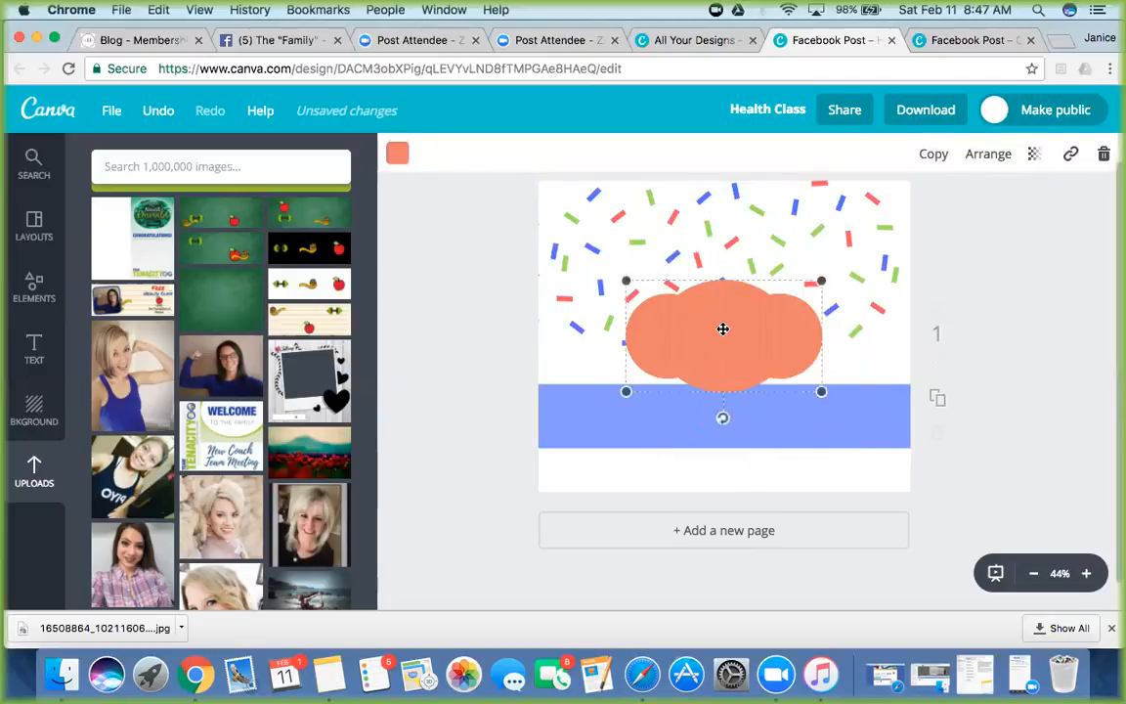
{"action": "left_click_drag", "start_coordinate": [721, 286], "coordinate": [719, 282]}
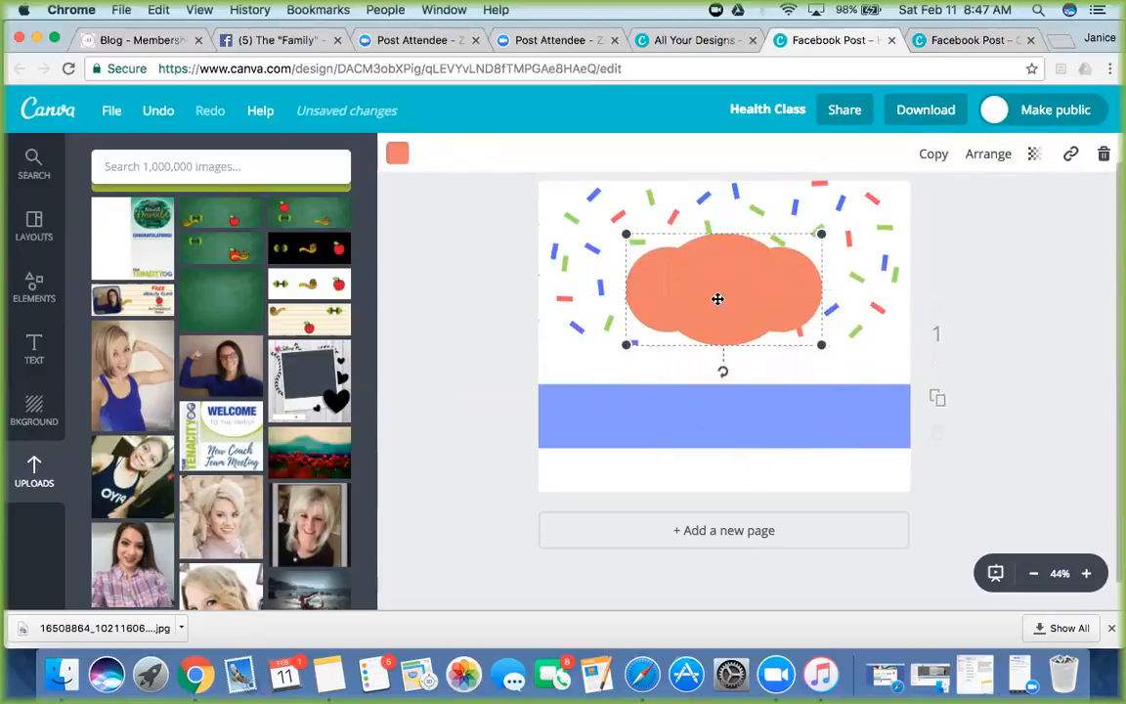
{"action": "left_click", "coordinate": [397, 153]}
{"action": "left_click", "coordinate": [519, 308]}
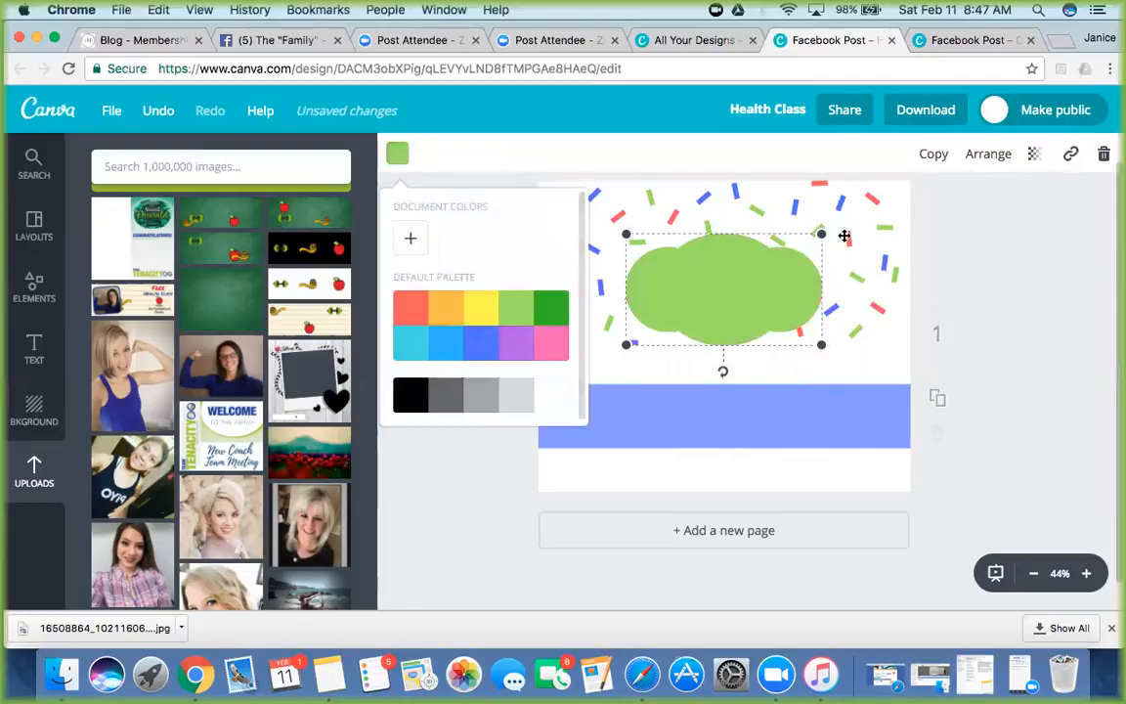
Step: Set the green cloud shape's transparency to 71 and enlarge it, centred over the confetti above the blue band
{"action": "left_click", "coordinate": [1034, 153]}
{"action": "left_click_drag", "start_coordinate": [990, 207], "coordinate": [954, 207]}
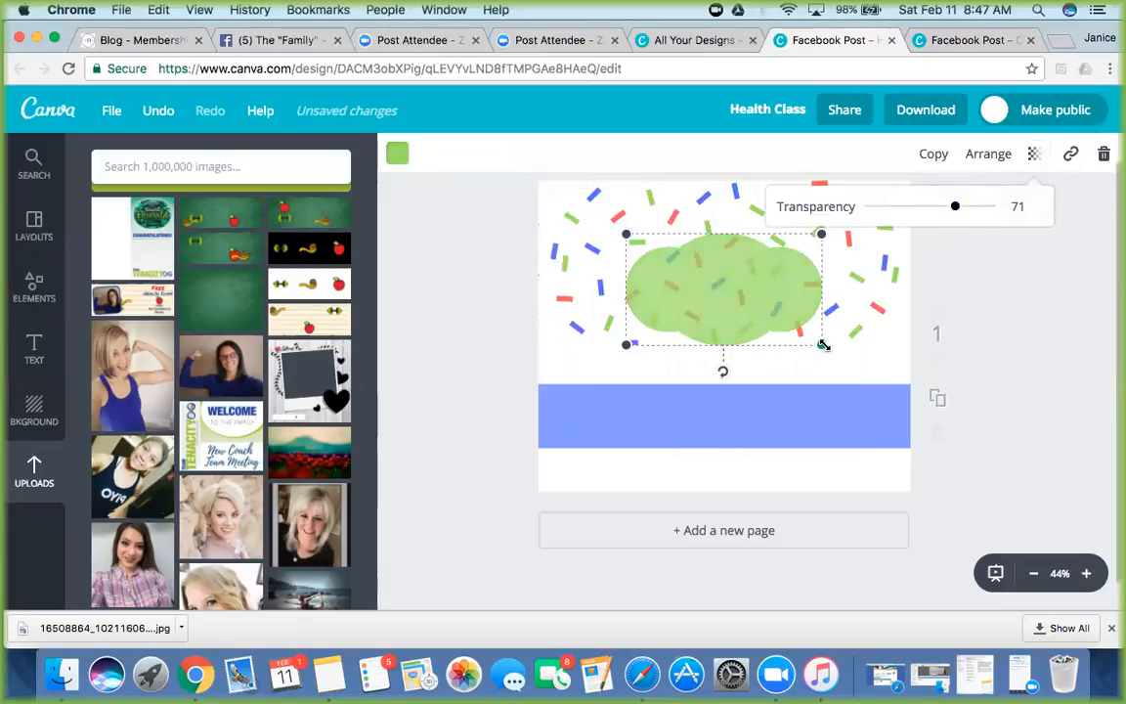
{"action": "left_click_drag", "start_coordinate": [821, 346], "coordinate": [898, 388]}
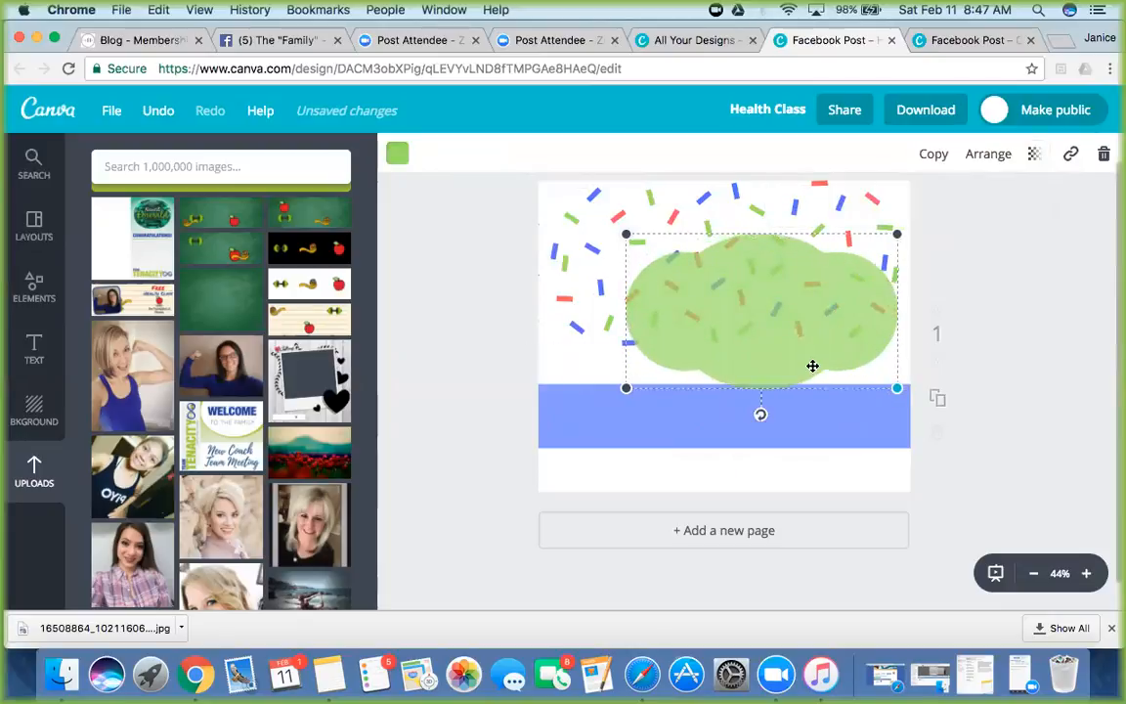
{"action": "left_click_drag", "start_coordinate": [801, 357], "coordinate": [764, 315]}
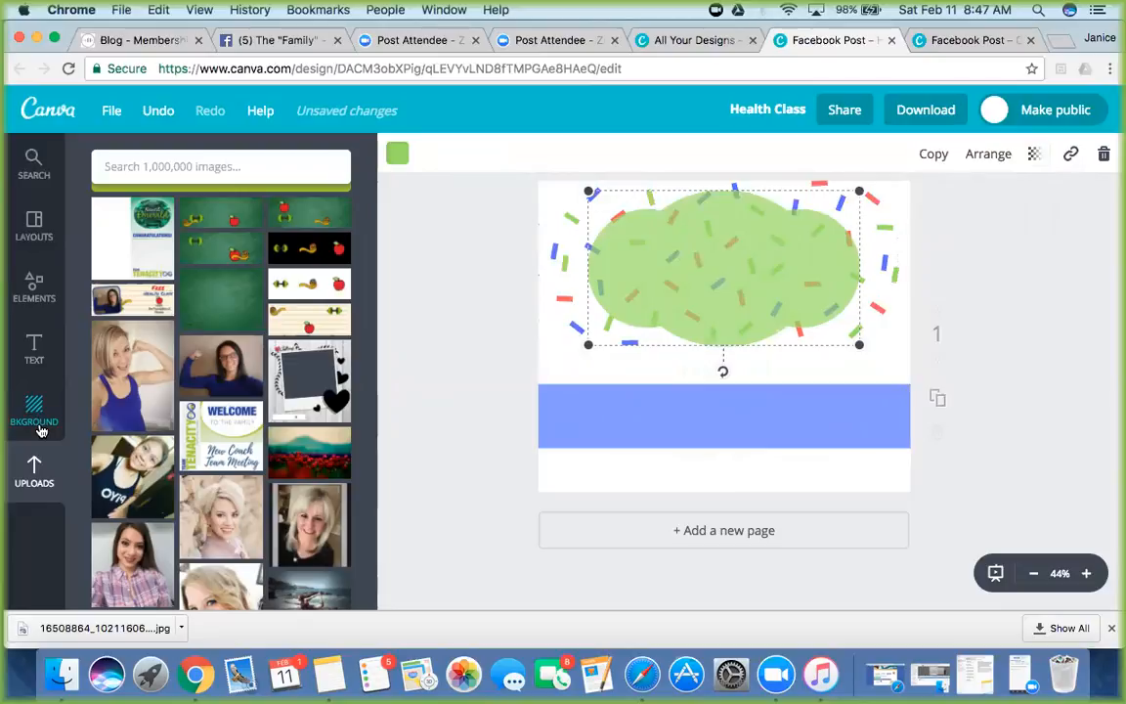
Step: Look through the Shapes elements and the Lines elements for a decoration to add to the page
{"action": "left_click", "coordinate": [39, 350]}
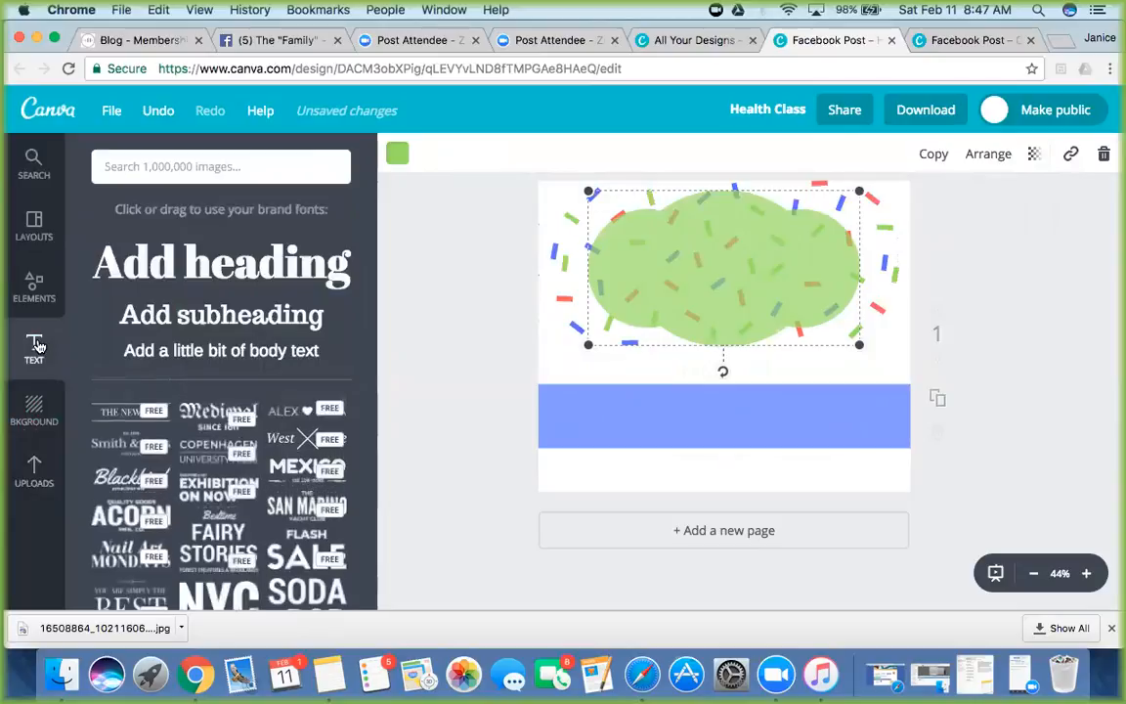
{"action": "left_click", "coordinate": [37, 298]}
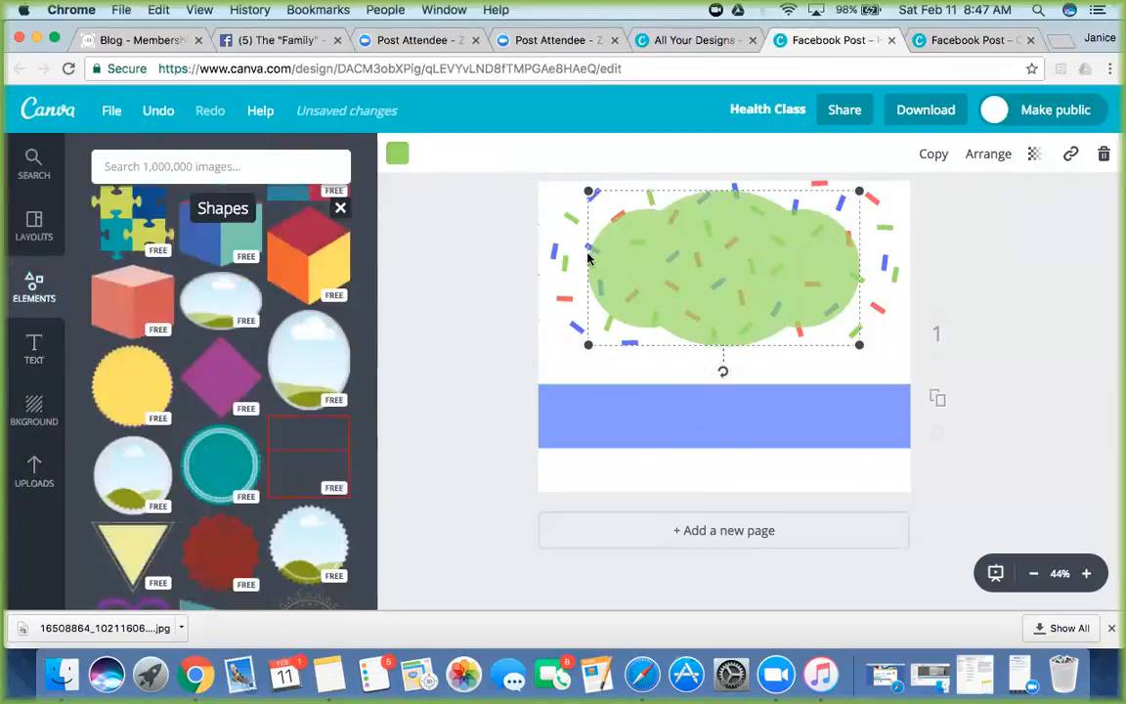
{"action": "scroll", "coordinate": [195, 401], "scroll_direction": "down", "scroll_amount": 3}
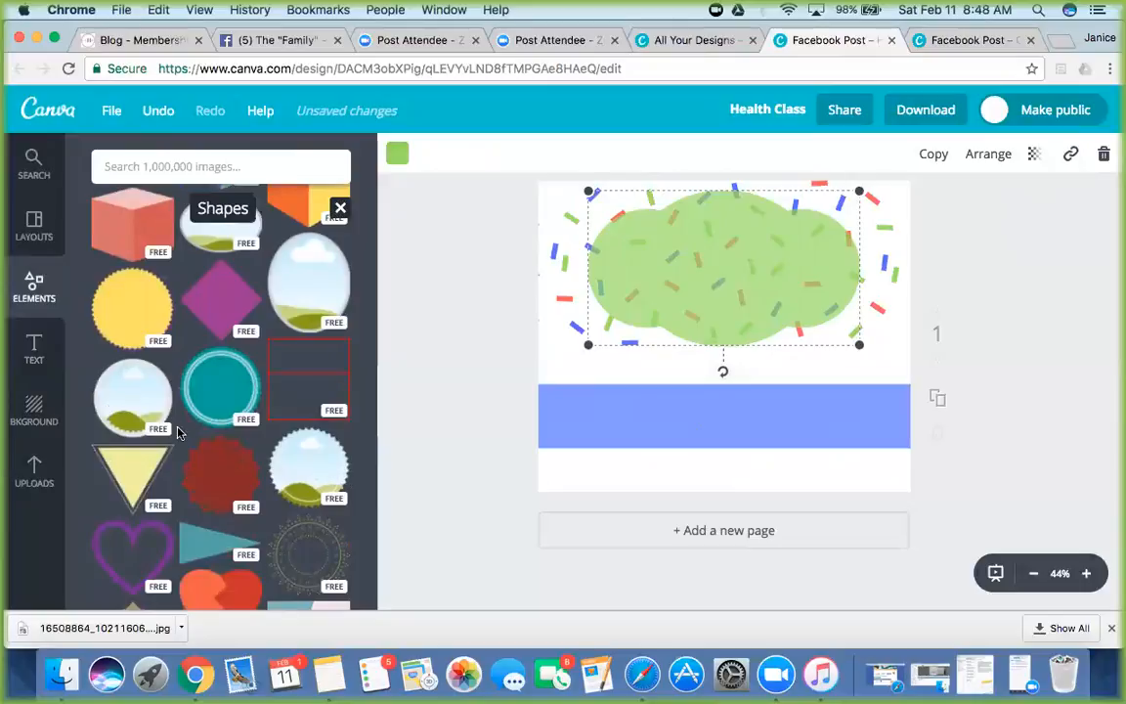
{"action": "scroll", "coordinate": [298, 296], "scroll_direction": "down", "scroll_amount": 10}
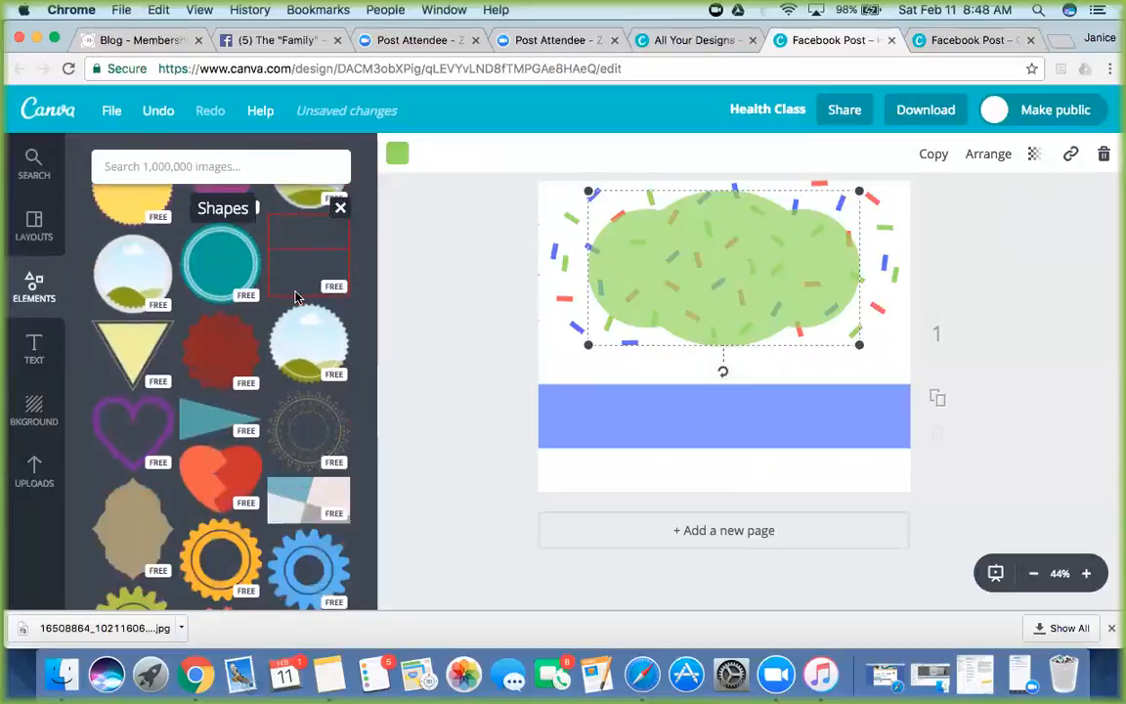
{"action": "scroll", "coordinate": [298, 296], "scroll_direction": "down", "scroll_amount": 10}
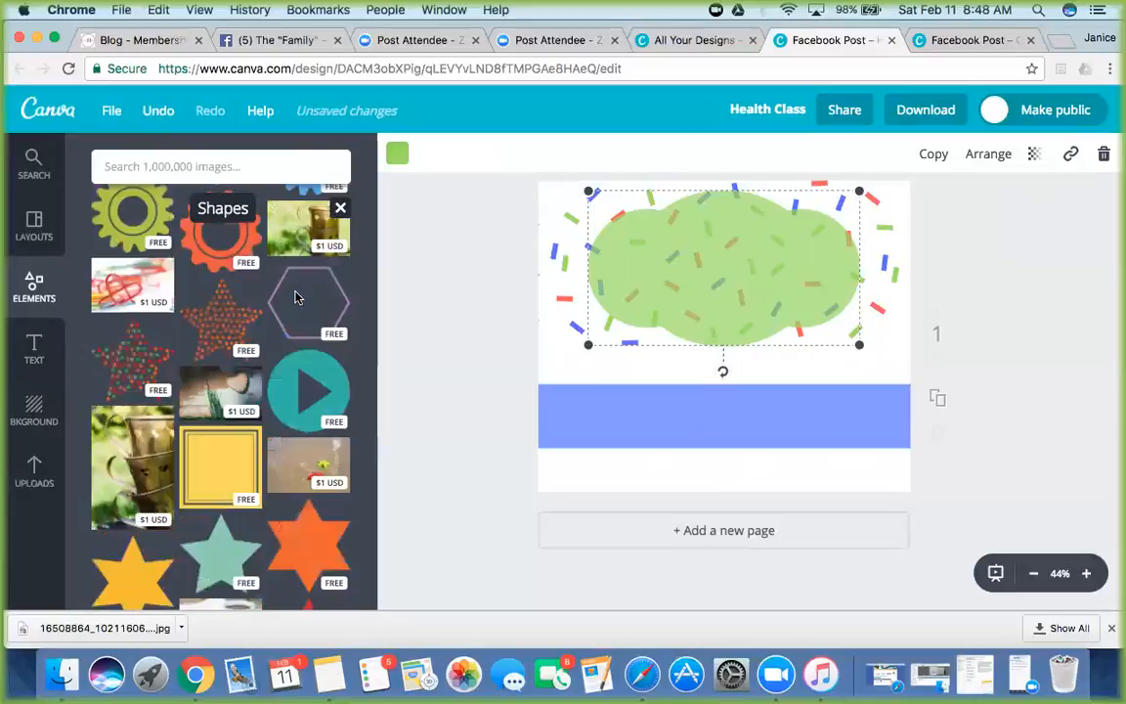
{"action": "scroll", "coordinate": [298, 296], "scroll_direction": "down", "scroll_amount": 9}
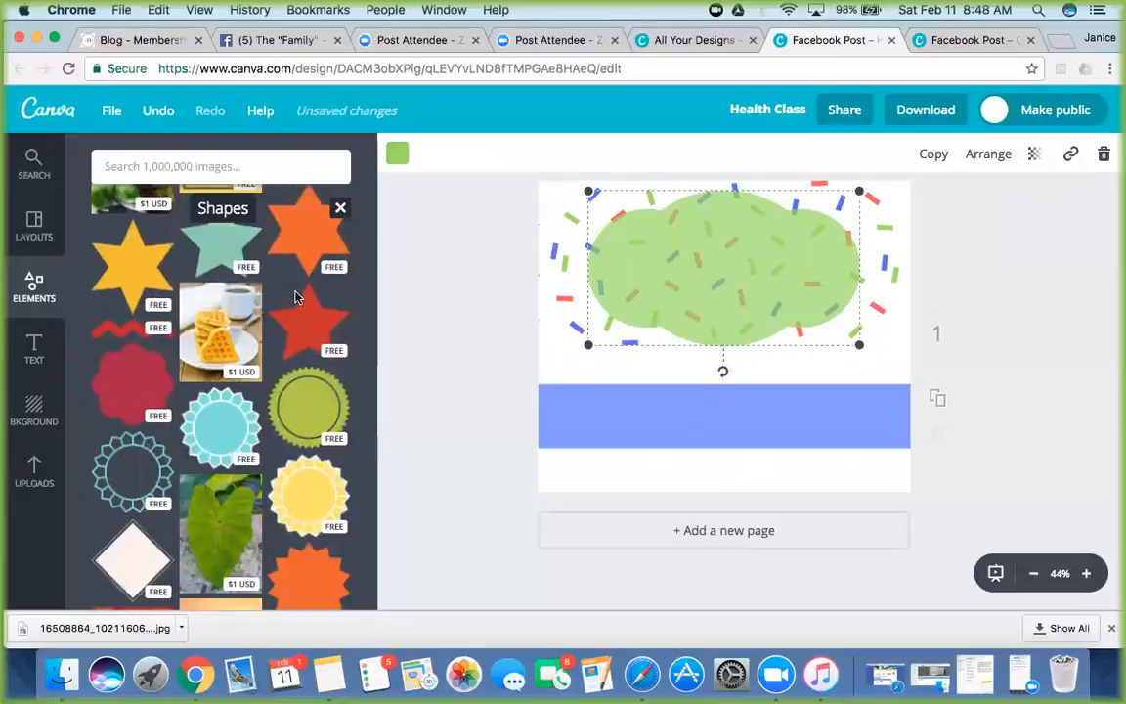
{"action": "scroll", "coordinate": [298, 296], "scroll_direction": "down", "scroll_amount": 15}
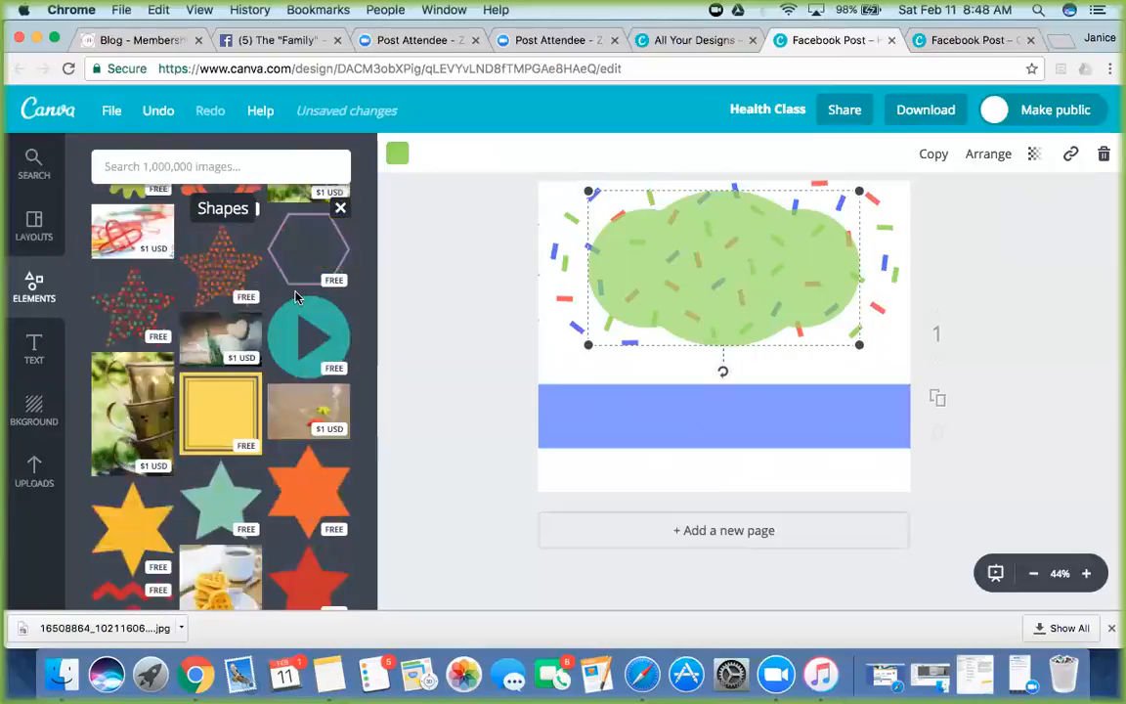
{"action": "scroll", "coordinate": [298, 296], "scroll_direction": "down", "scroll_amount": 12}
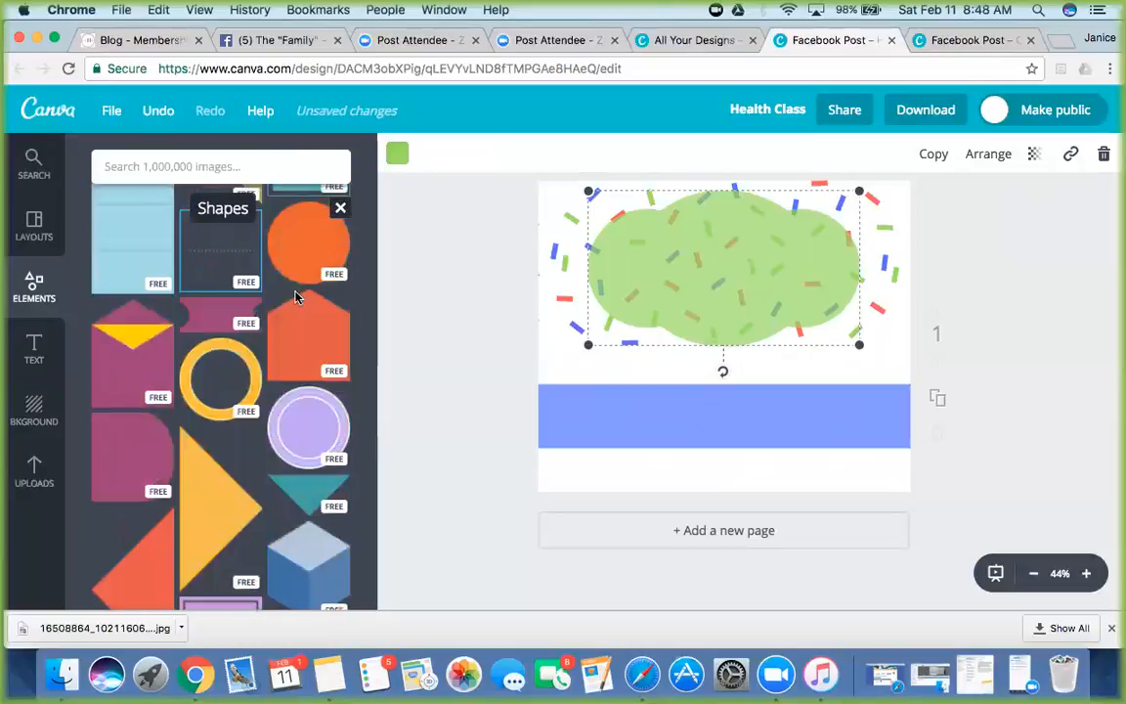
{"action": "scroll", "coordinate": [296, 296], "scroll_direction": "down", "scroll_amount": 5}
{"action": "scroll", "coordinate": [150, 371], "scroll_direction": "up", "scroll_amount": 12}
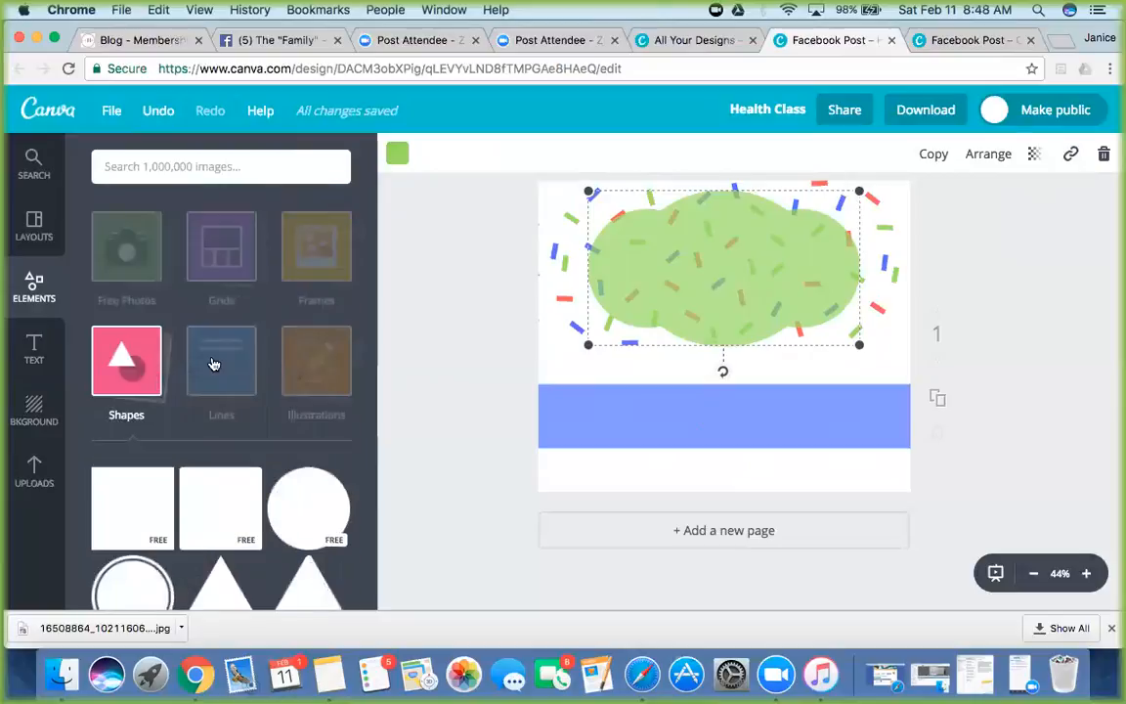
{"action": "left_click", "coordinate": [213, 363]}
{"action": "left_click", "coordinate": [213, 364]}
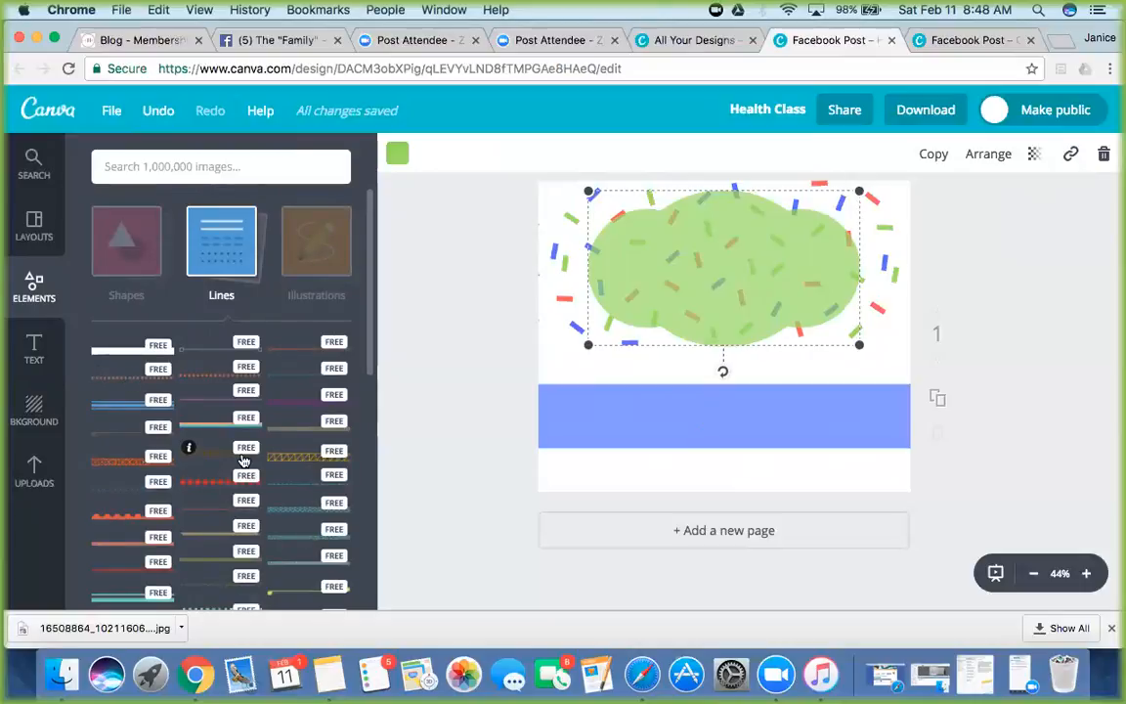
{"action": "scroll", "coordinate": [243, 459], "scroll_direction": "down", "scroll_amount": 5}
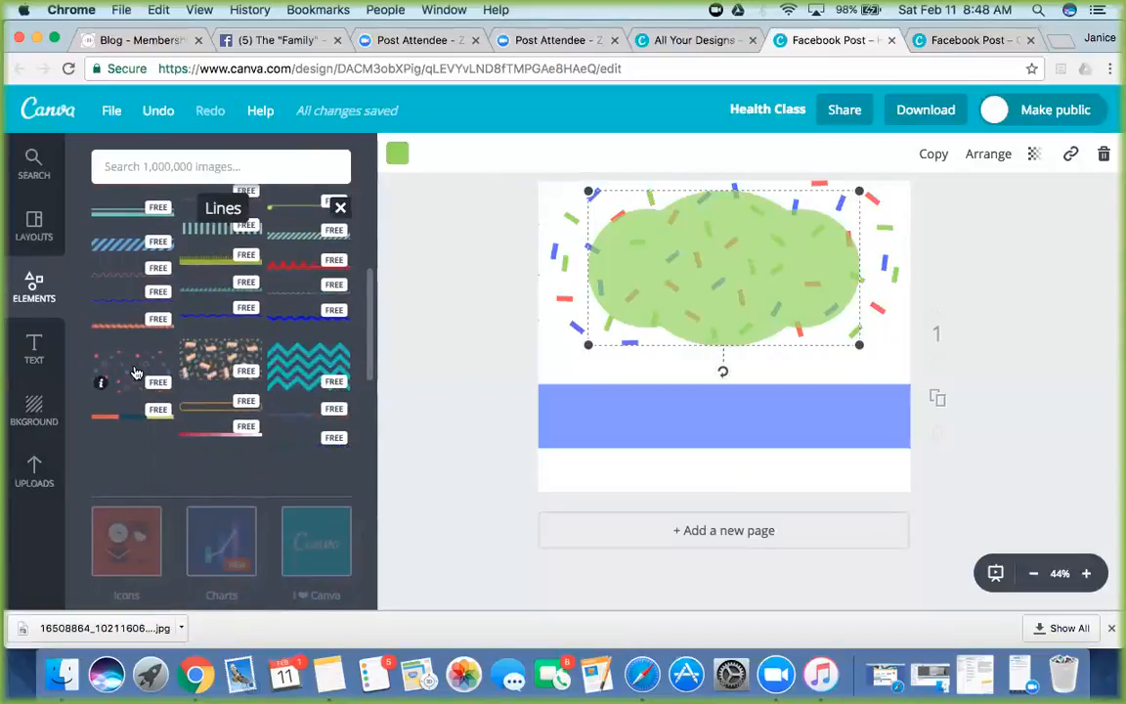
{"action": "scroll", "coordinate": [147, 386], "scroll_direction": "up", "scroll_amount": 2}
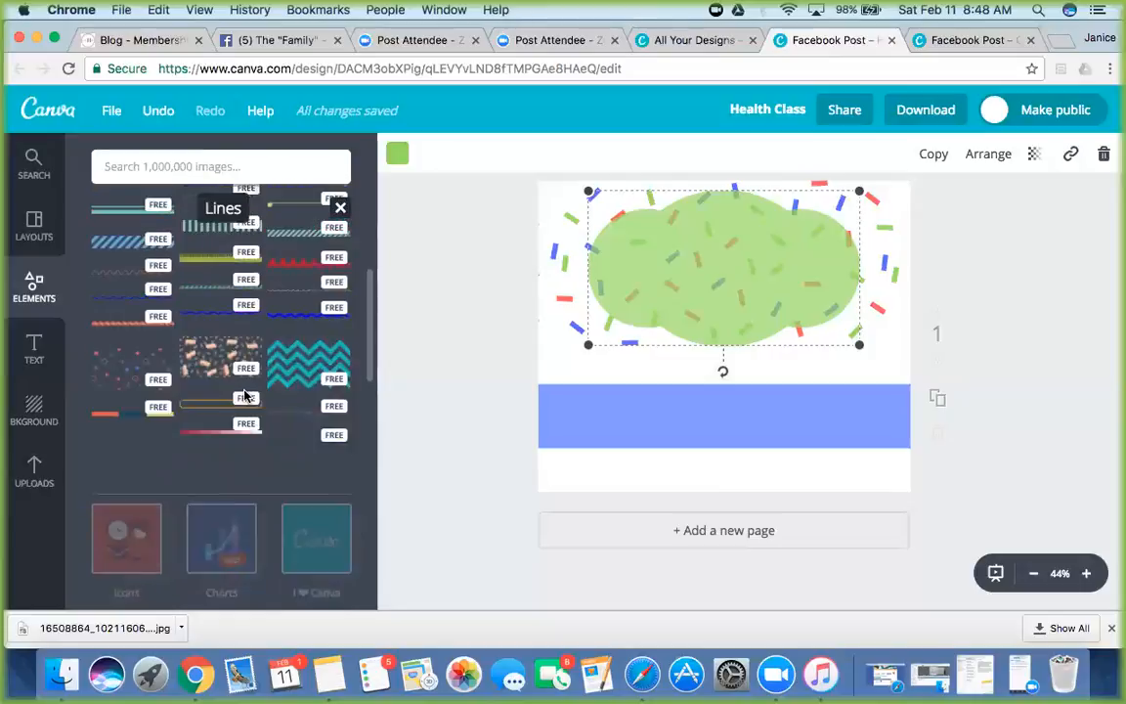
Step: Try the red and blue dotted pattern from Lines enlarged over the blue band, and delete it
{"action": "left_click", "coordinate": [127, 416]}
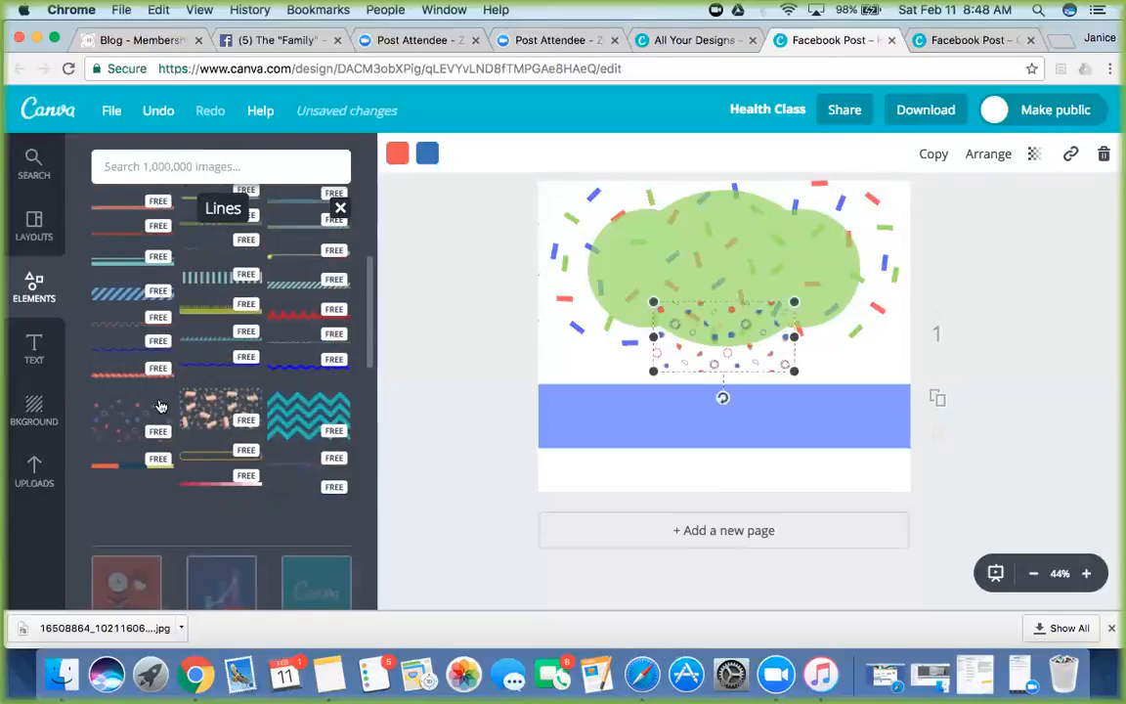
{"action": "left_click_drag", "start_coordinate": [793, 371], "coordinate": [951, 510]}
{"action": "left_click_drag", "start_coordinate": [859, 420], "coordinate": [788, 417]}
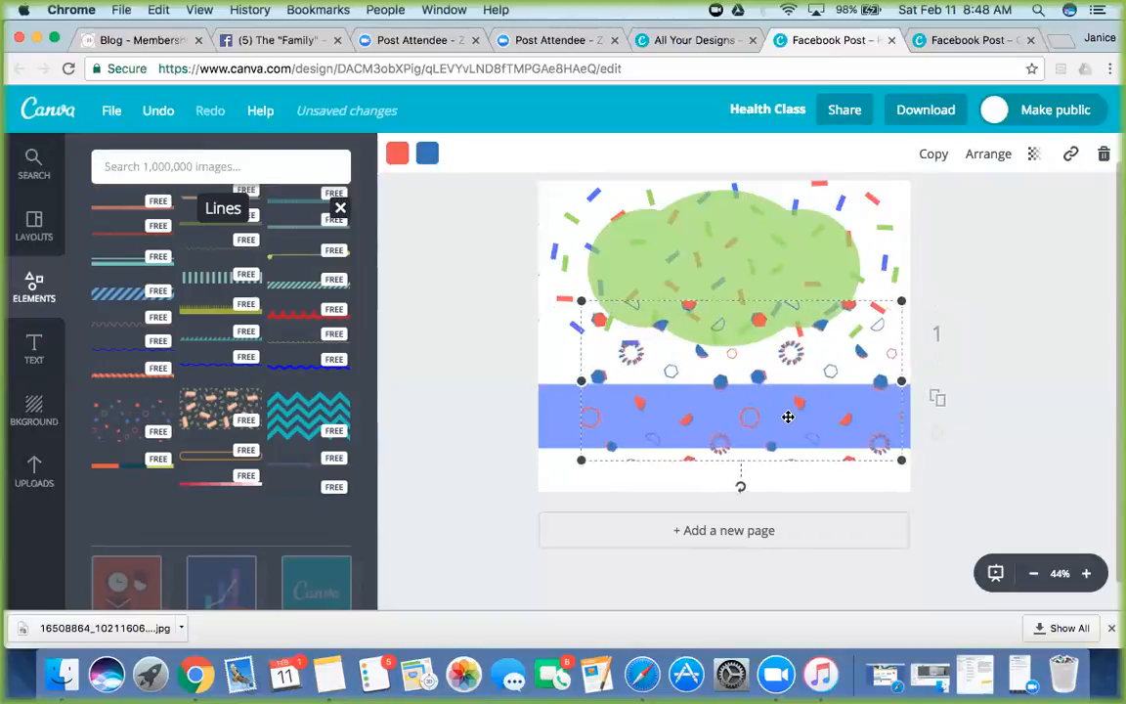
{"action": "left_click", "coordinate": [1104, 156]}
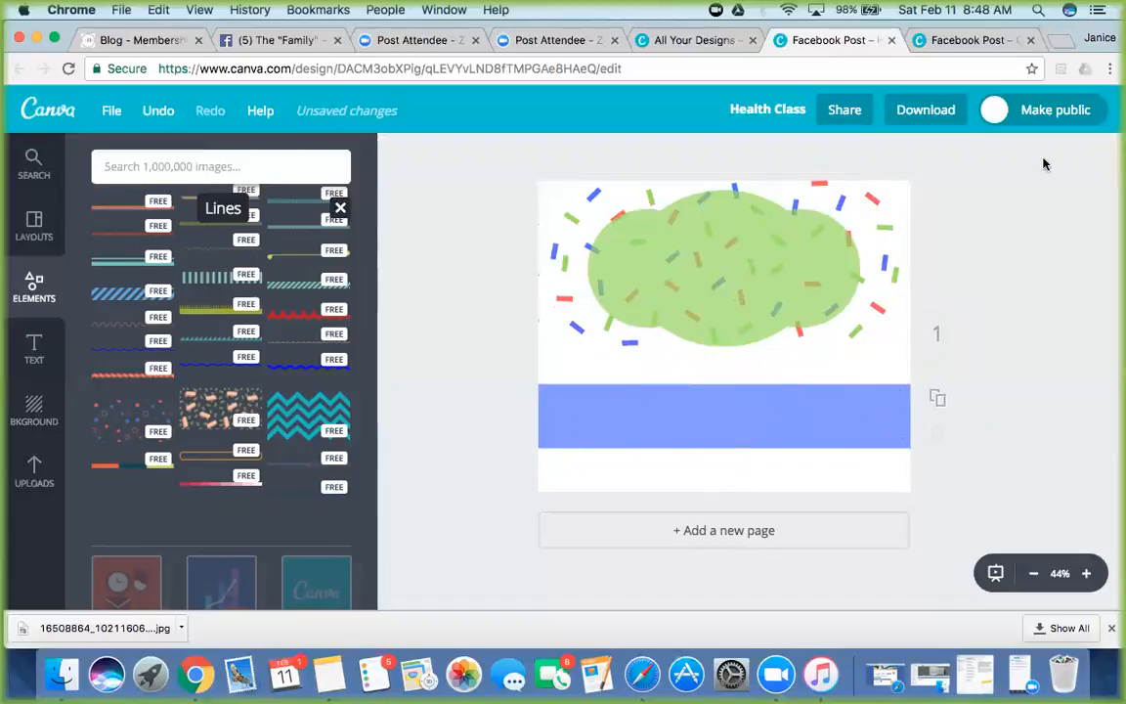
Step: Add the teal chevron pattern from Lines and resize it to span the page width over the blue band
{"action": "left_click", "coordinate": [314, 420]}
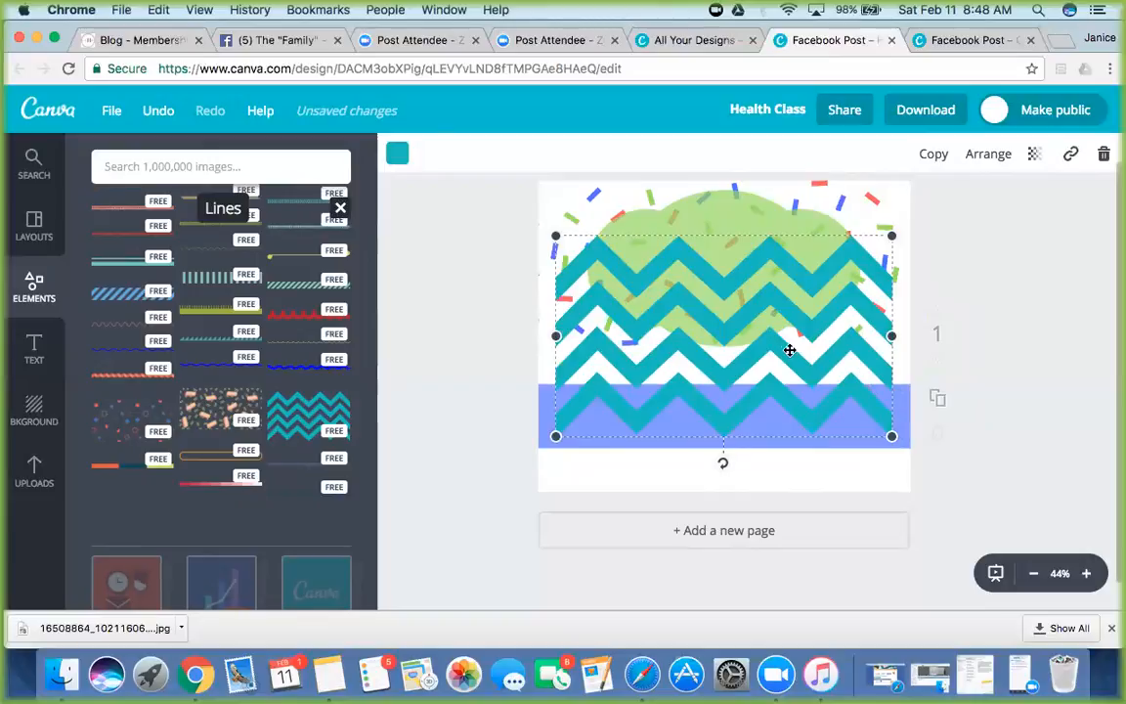
{"action": "left_click_drag", "start_coordinate": [795, 392], "coordinate": [772, 395]}
{"action": "left_click_drag", "start_coordinate": [876, 390], "coordinate": [922, 390]}
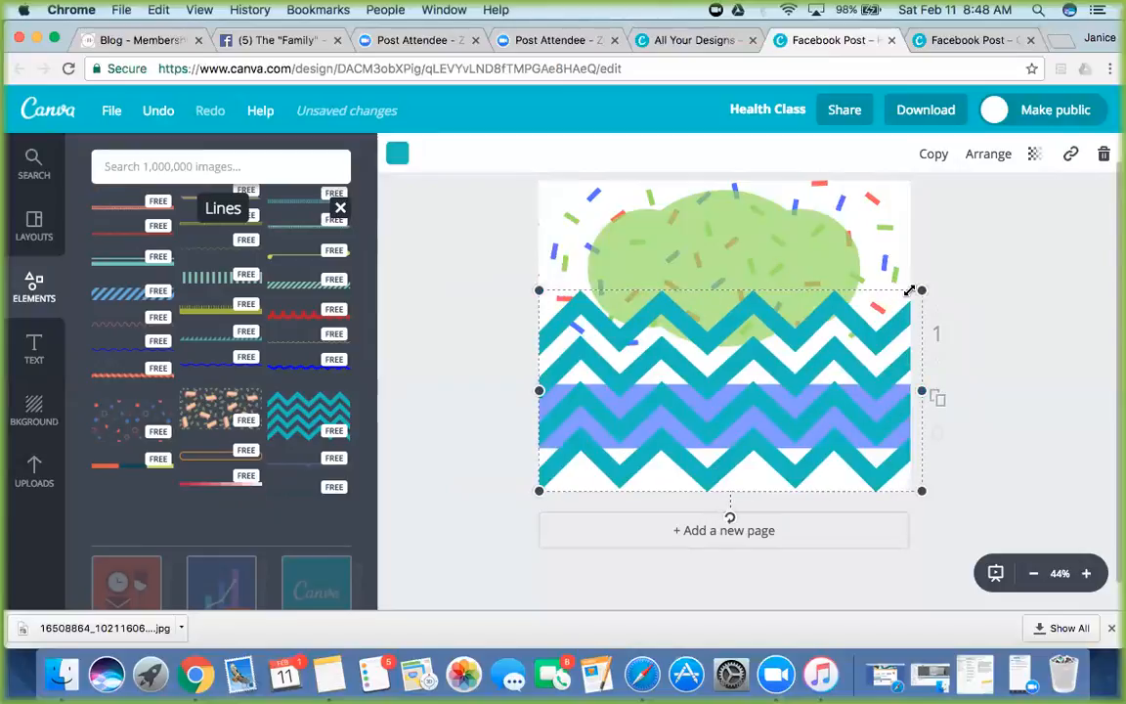
{"action": "left_click_drag", "start_coordinate": [922, 290], "coordinate": [883, 310]}
{"action": "left_click_drag", "start_coordinate": [864, 366], "coordinate": [922, 433]}
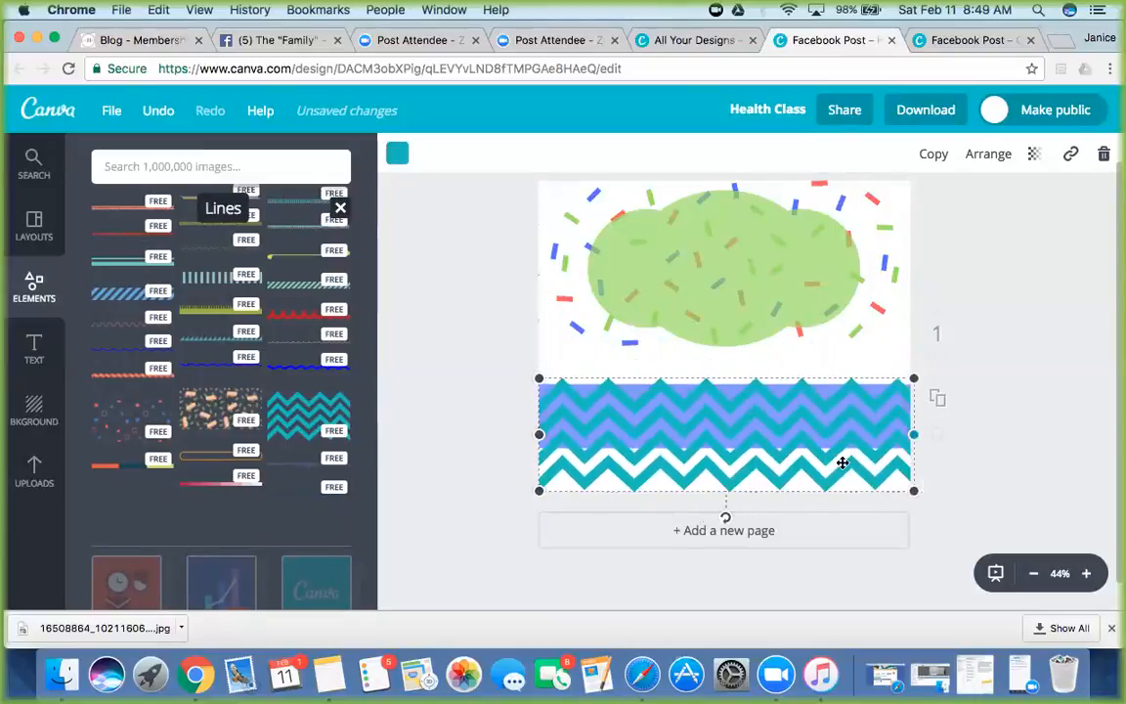
Step: Centre the chevron pattern over the blue band and send it all the way to the back
{"action": "left_click_drag", "start_coordinate": [843, 458], "coordinate": [843, 447]}
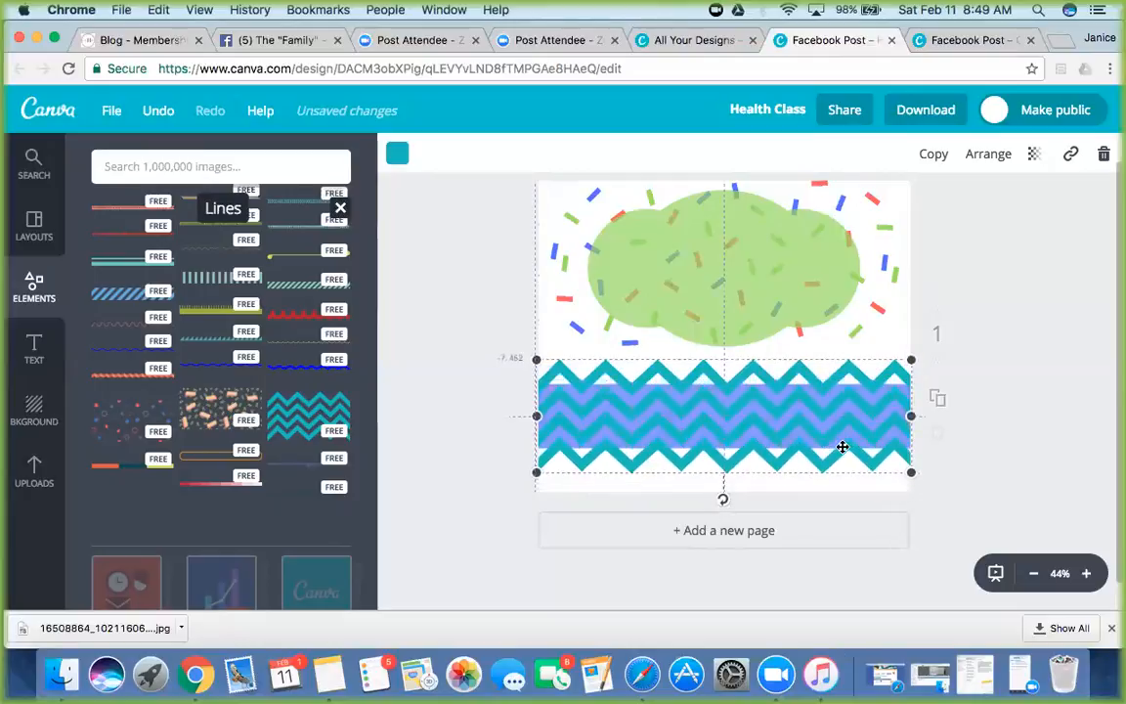
{"action": "left_click", "coordinate": [988, 153]}
{"action": "left_click", "coordinate": [959, 233]}
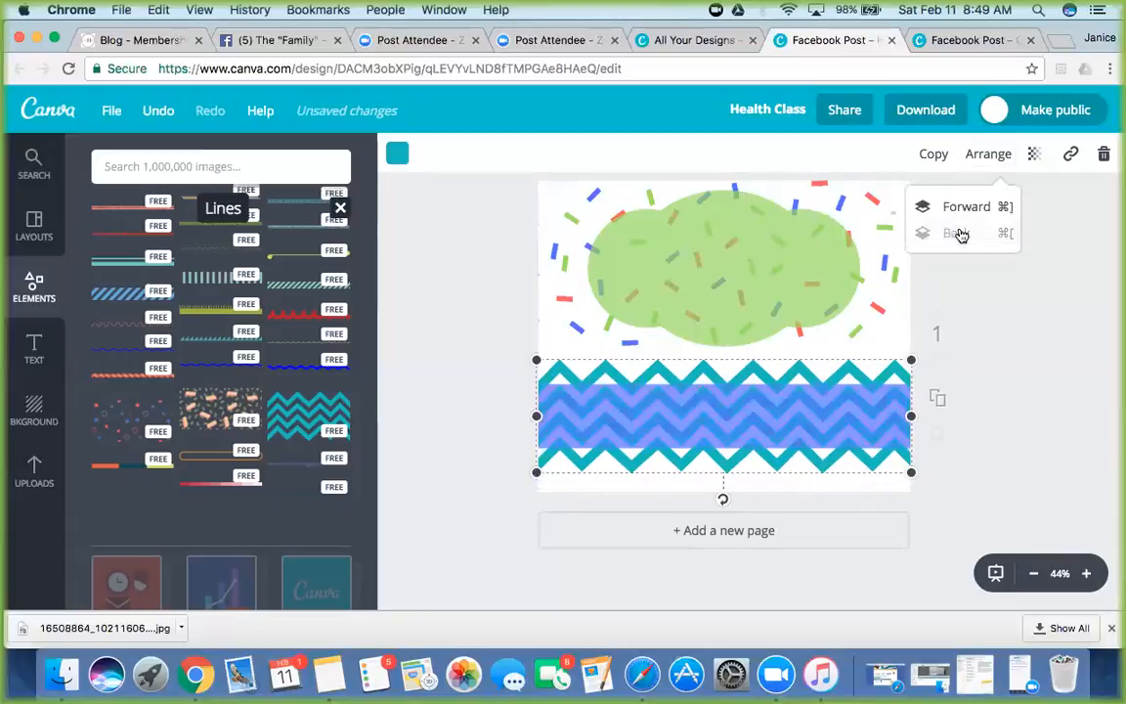
Step: Try a transparency of 100 on the blue band, and settle on 53
{"action": "left_click", "coordinate": [860, 423]}
{"action": "left_click", "coordinate": [1035, 154]}
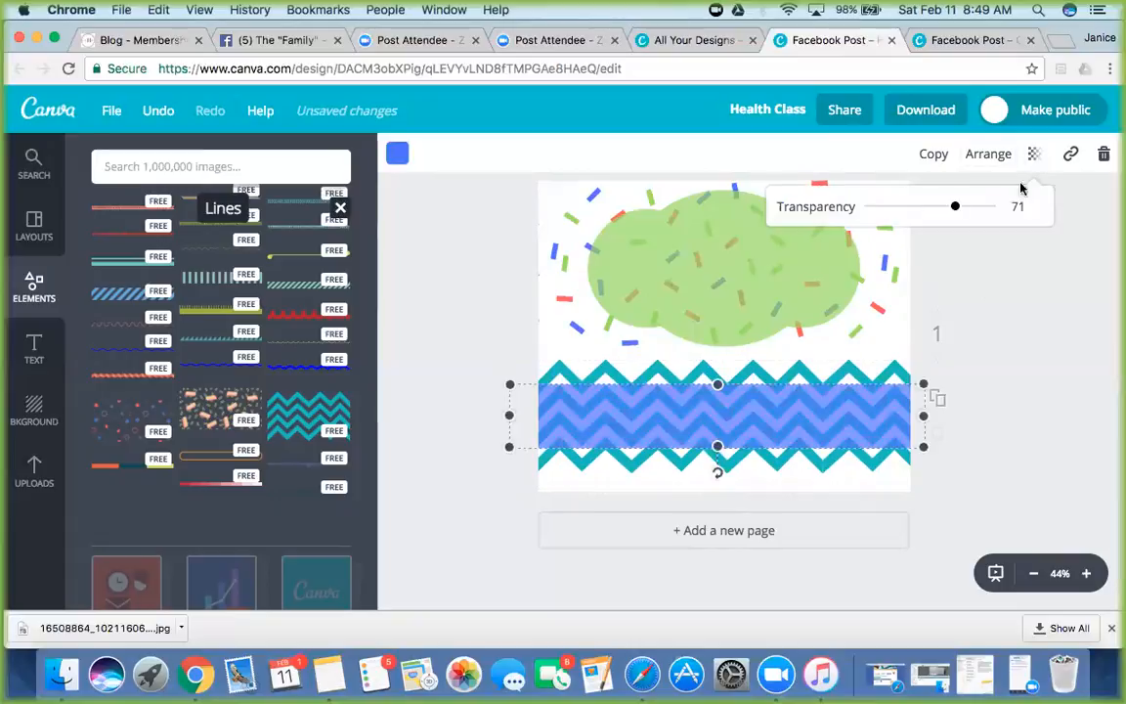
{"action": "left_click_drag", "start_coordinate": [955, 212], "coordinate": [1000, 209]}
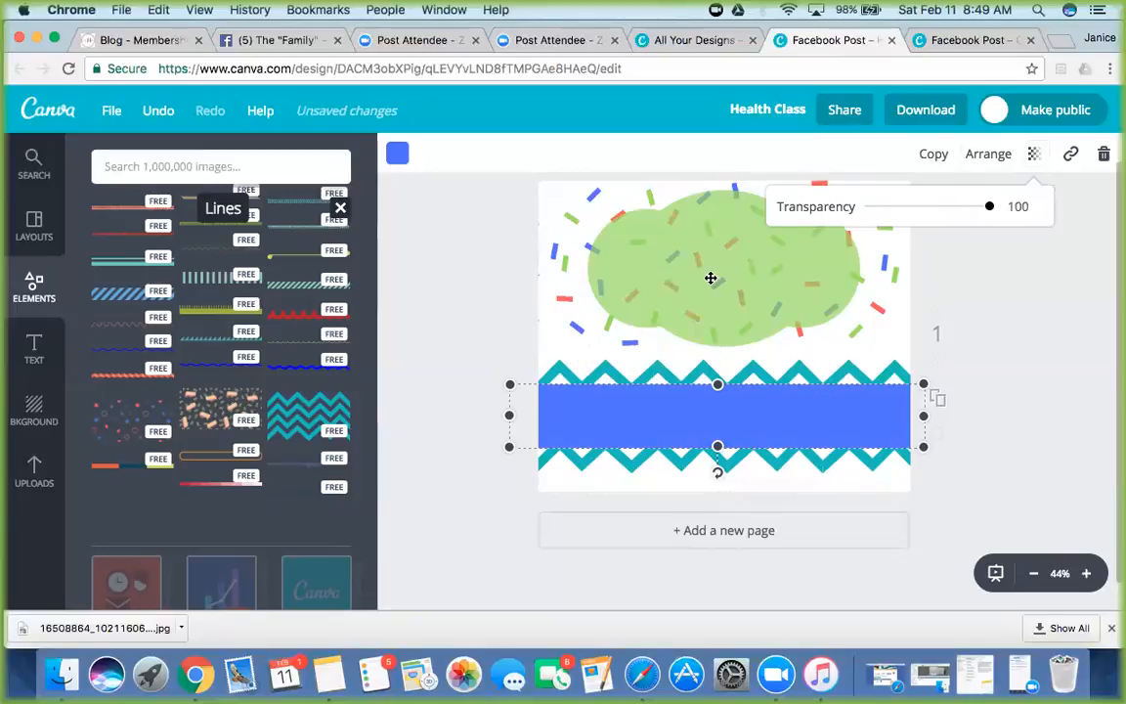
{"action": "left_click", "coordinate": [628, 417]}
{"action": "left_click", "coordinate": [1032, 154]}
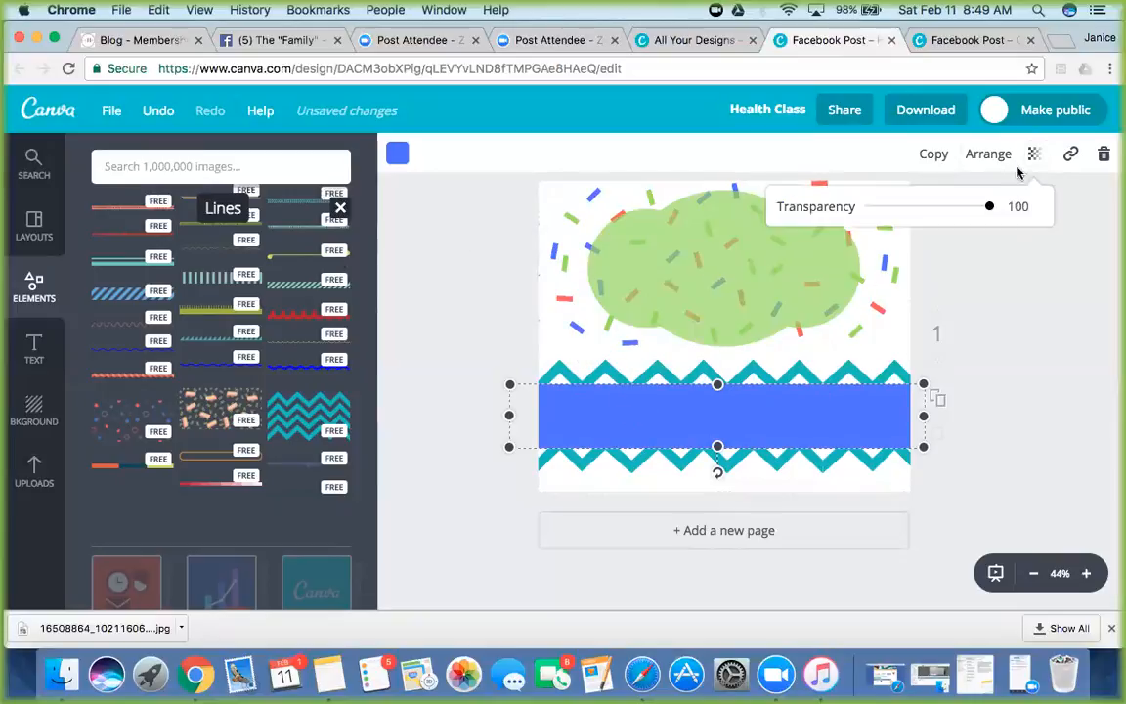
{"action": "left_click_drag", "start_coordinate": [990, 210], "coordinate": [934, 208]}
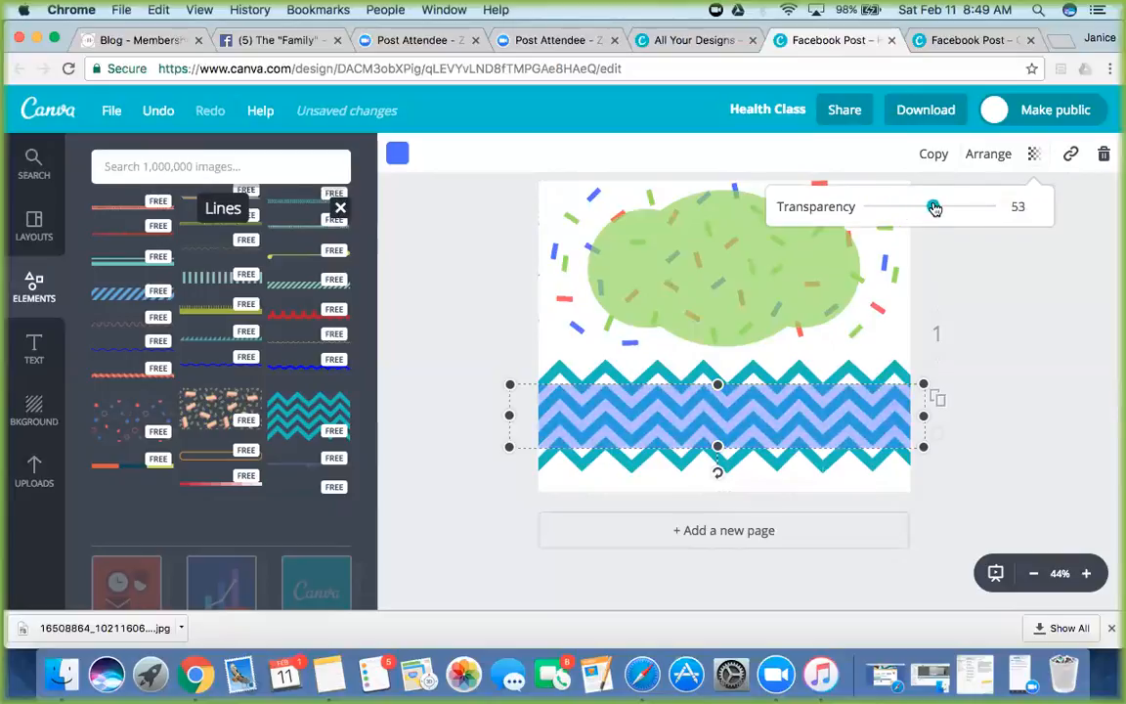
Step: Recolour the blue band with the document's teal from the chevron pattern
{"action": "left_click", "coordinate": [397, 156]}
{"action": "left_click", "coordinate": [456, 246]}
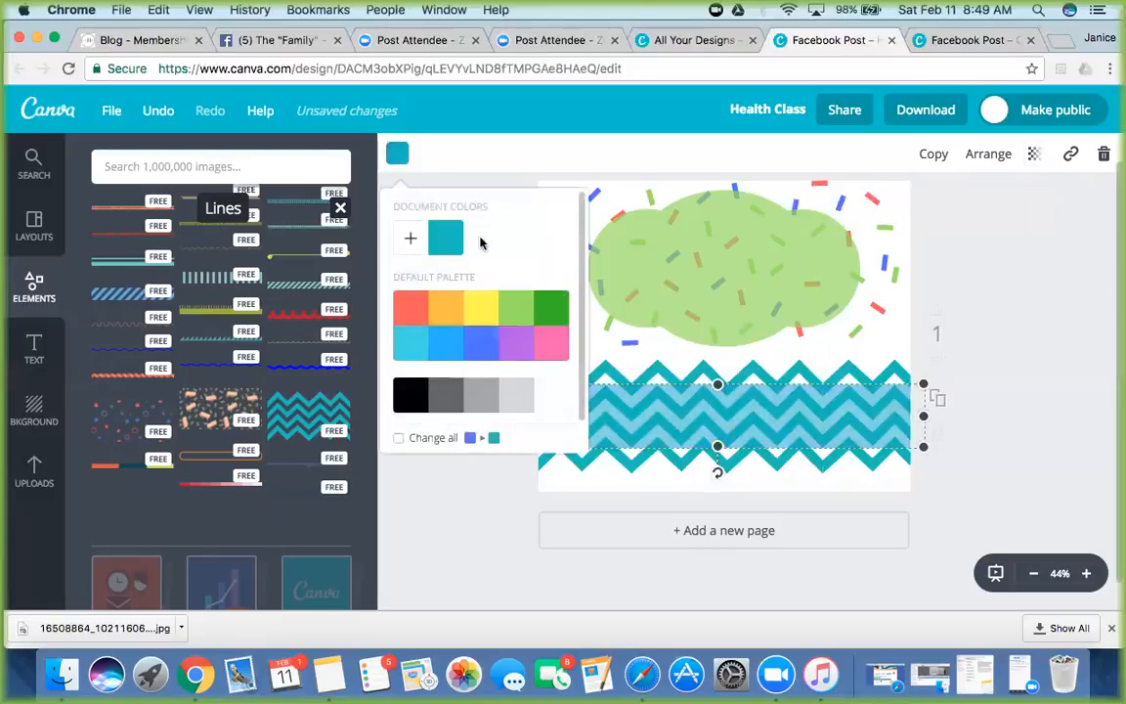
{"action": "left_click", "coordinate": [881, 328]}
{"action": "left_click", "coordinate": [812, 389]}
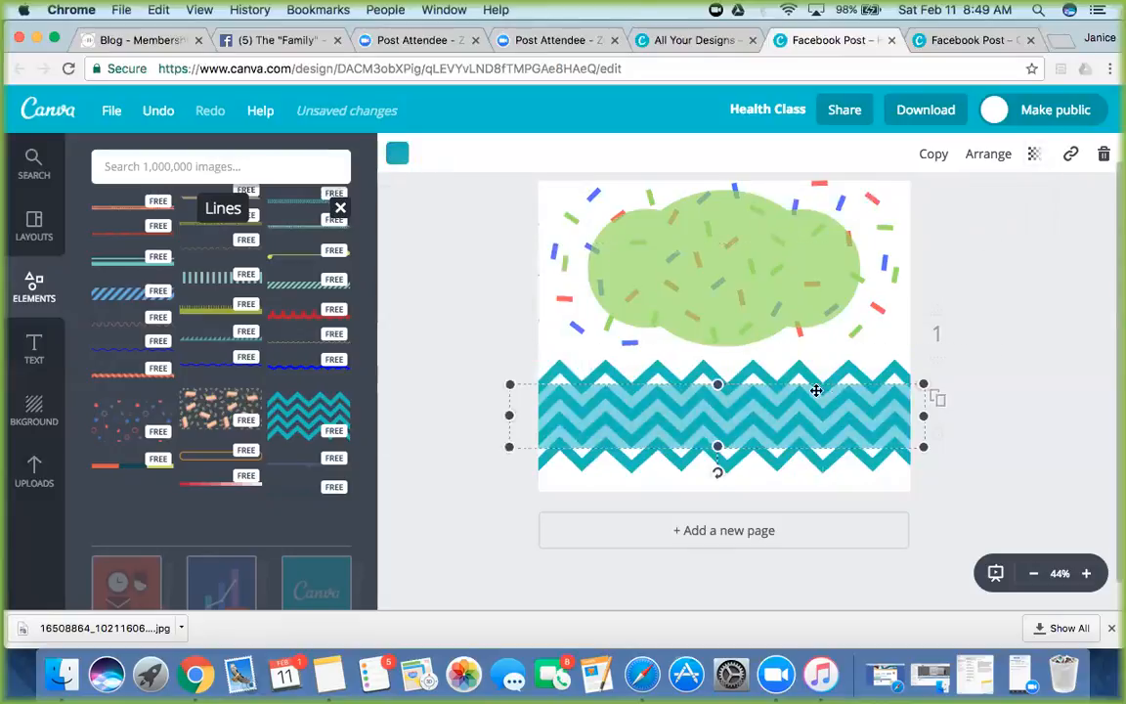
Step: Add a heading text box to the page and set its font to Brusher
{"action": "left_click", "coordinate": [34, 350]}
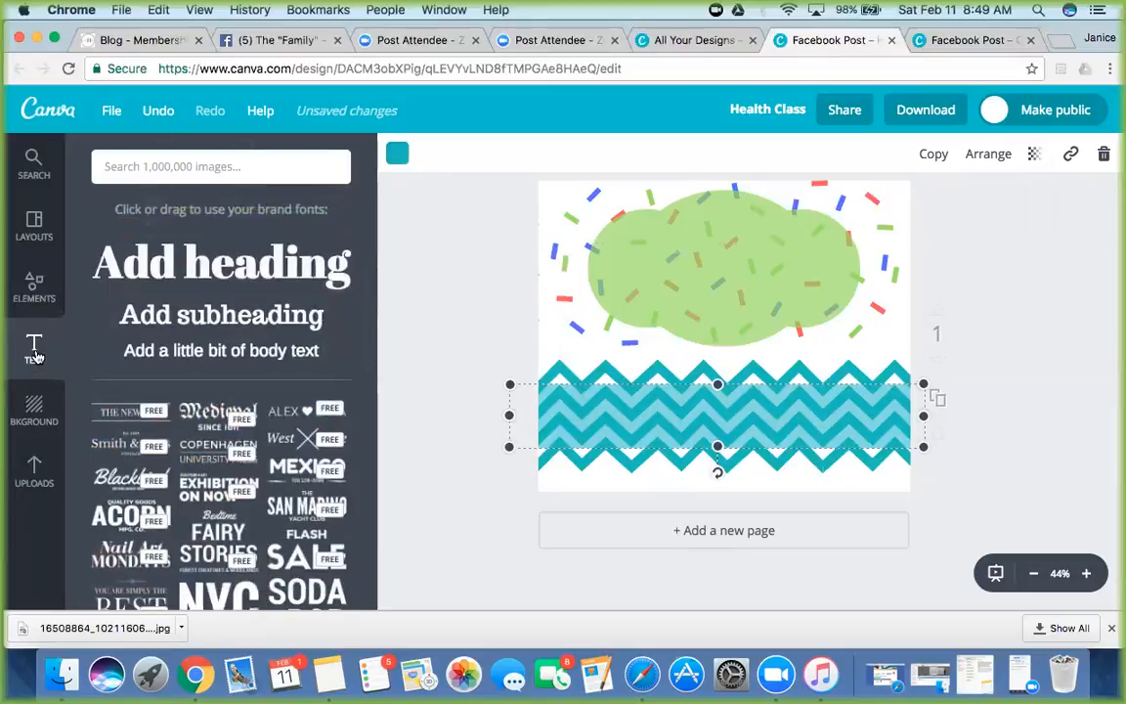
{"action": "left_click_drag", "start_coordinate": [176, 276], "coordinate": [723, 385]}
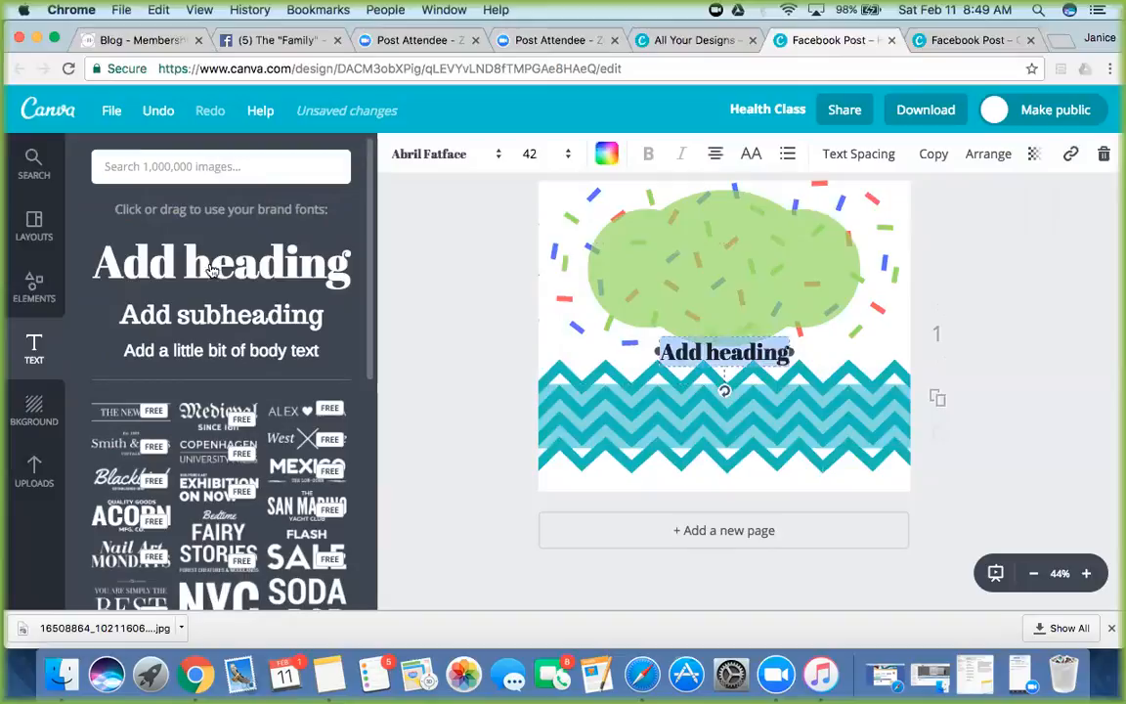
{"action": "left_click", "coordinate": [466, 162]}
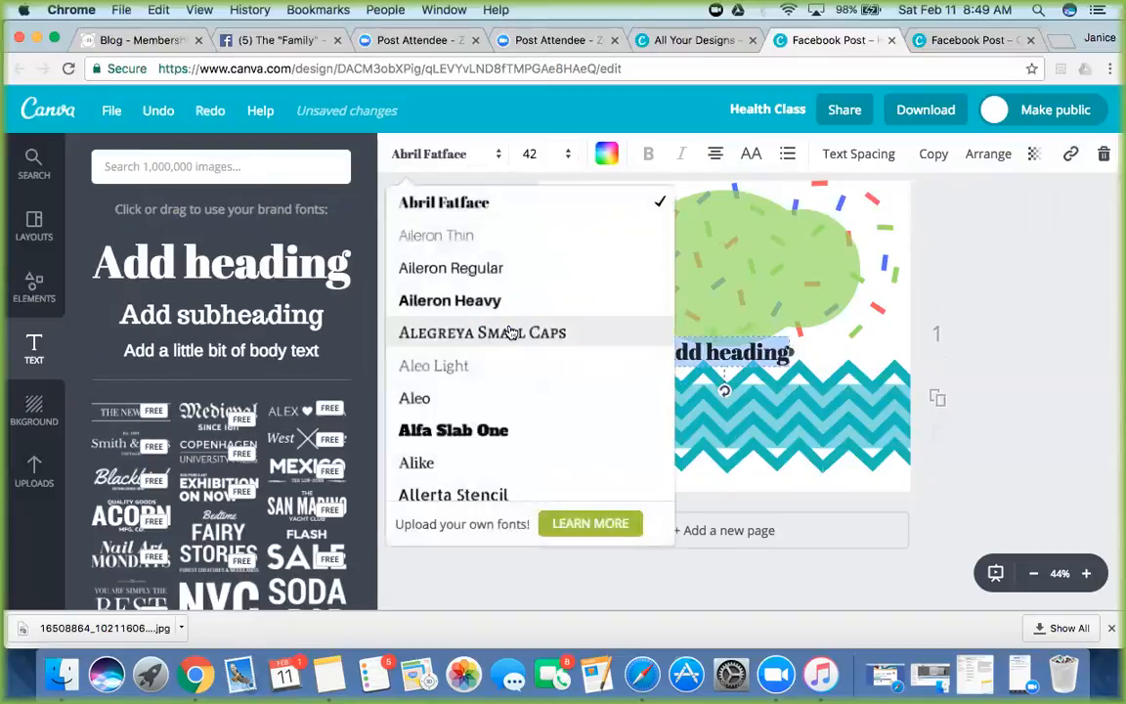
{"action": "scroll", "coordinate": [511, 330], "scroll_direction": "down", "scroll_amount": 5}
{"action": "scroll", "coordinate": [511, 333], "scroll_direction": "down", "scroll_amount": 8}
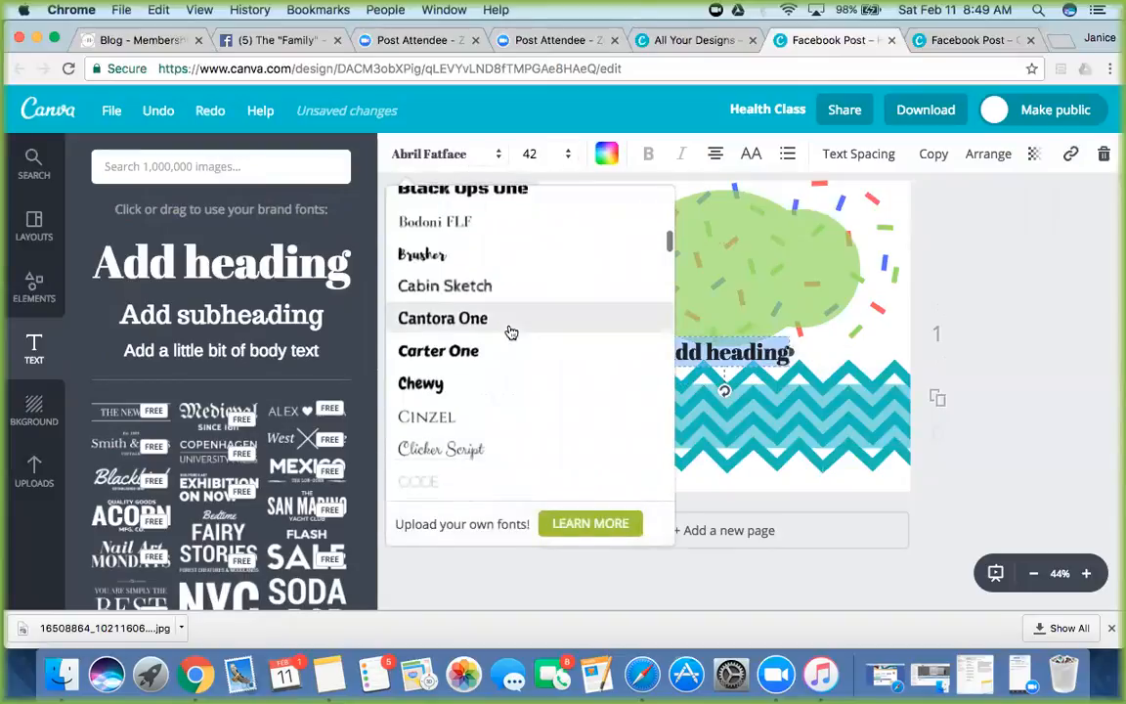
{"action": "scroll", "coordinate": [510, 332], "scroll_direction": "up", "scroll_amount": 4}
{"action": "left_click", "coordinate": [418, 381]}
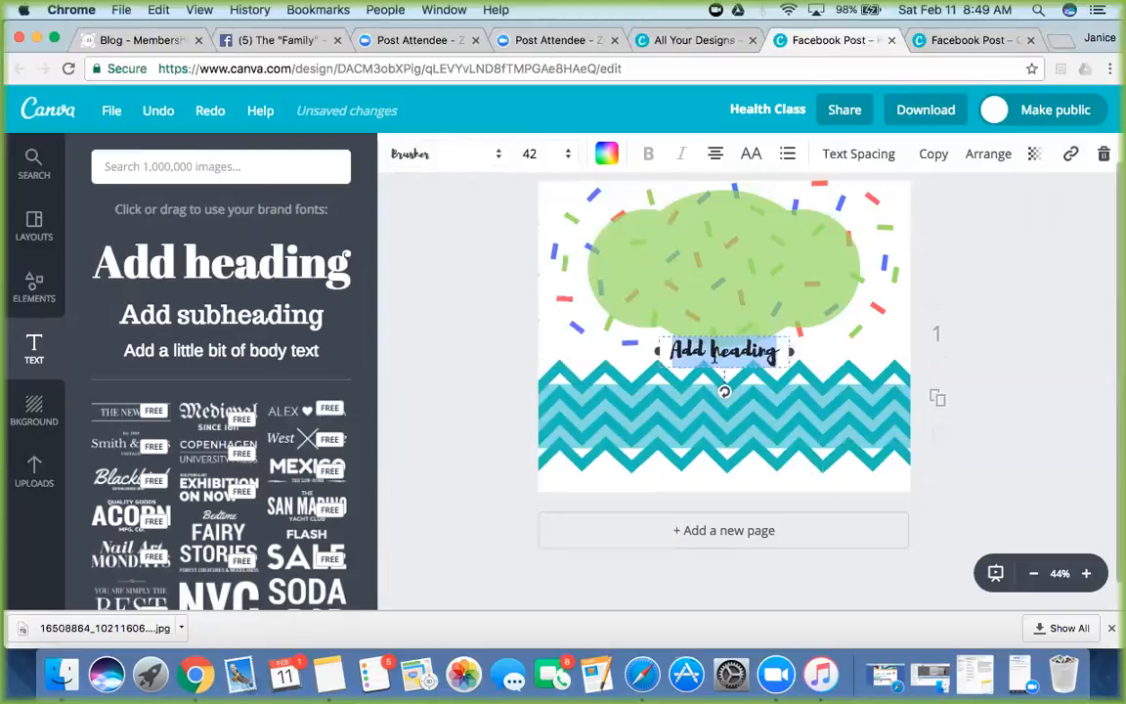
Step: Move the heading onto the middle of the teal band and widen its text box to nearly the full page width
{"action": "left_click_drag", "start_coordinate": [720, 344], "coordinate": [719, 398]}
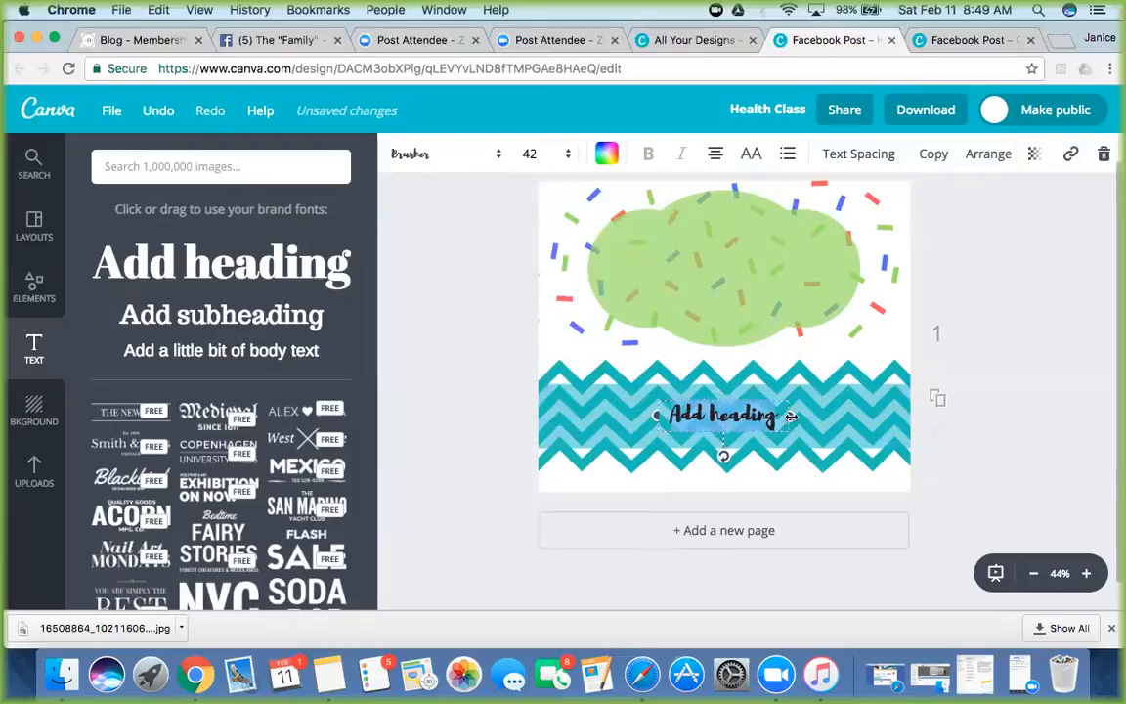
{"action": "left_click_drag", "start_coordinate": [791, 415], "coordinate": [896, 416]}
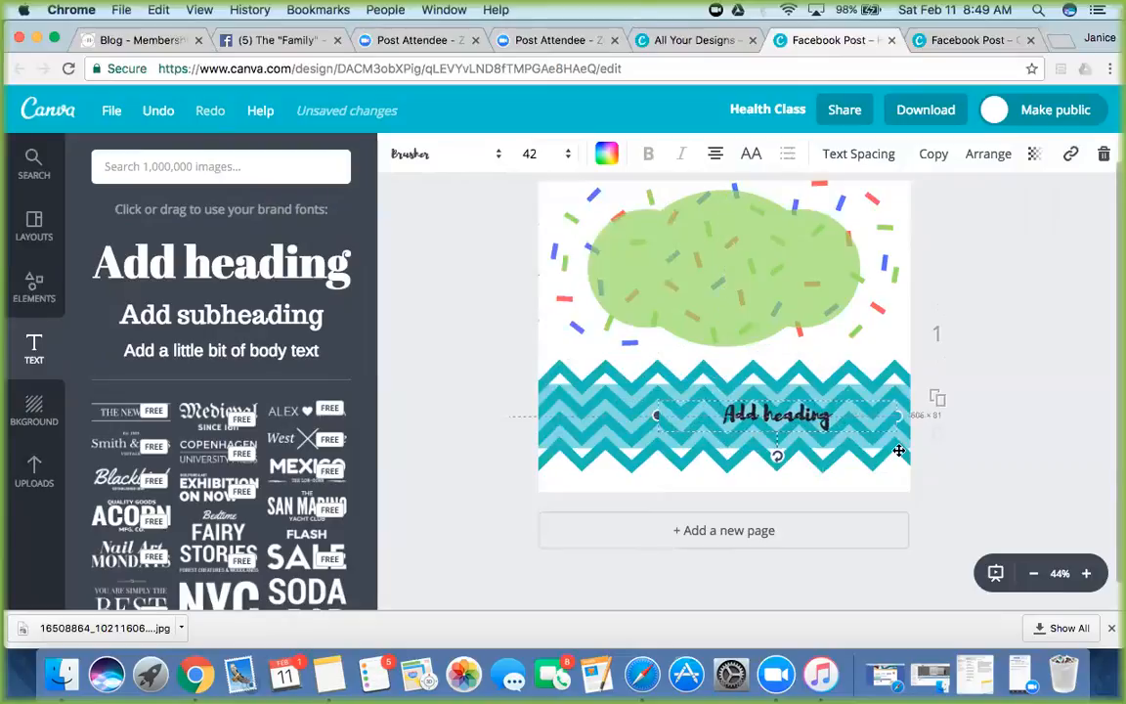
{"action": "left_click_drag", "start_coordinate": [653, 417], "coordinate": [531, 412]}
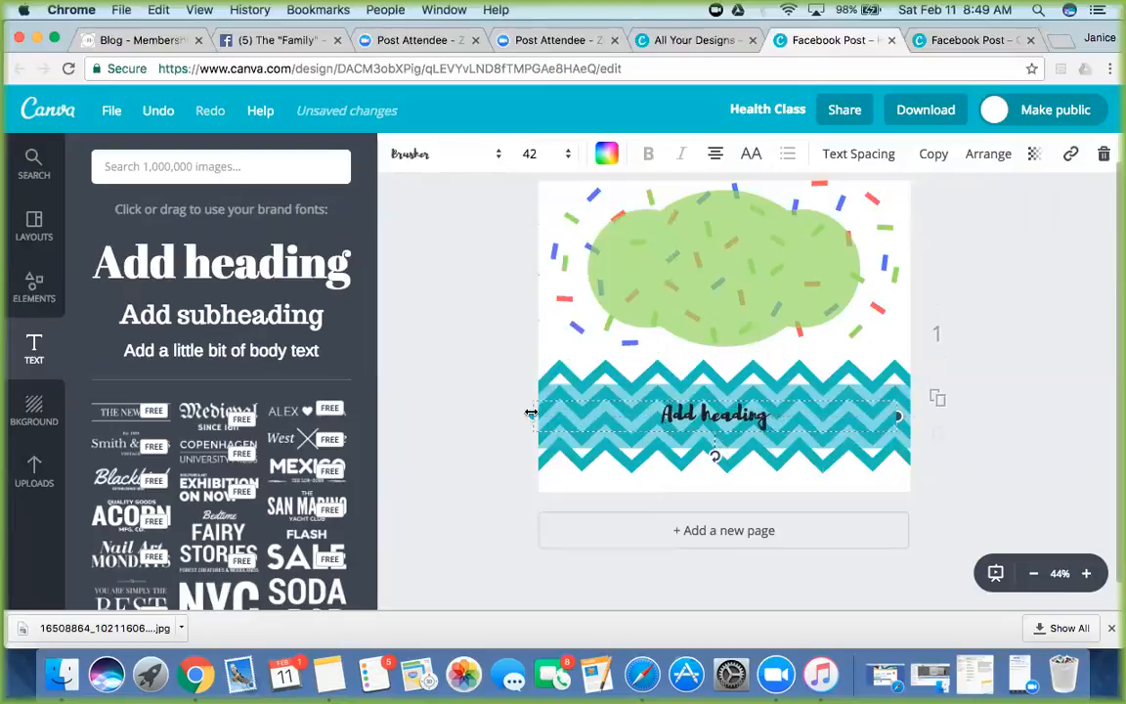
Step: Try the heading at font size 56, settle on 88, and centre it vertically on the teal band
{"action": "left_click", "coordinate": [533, 153]}
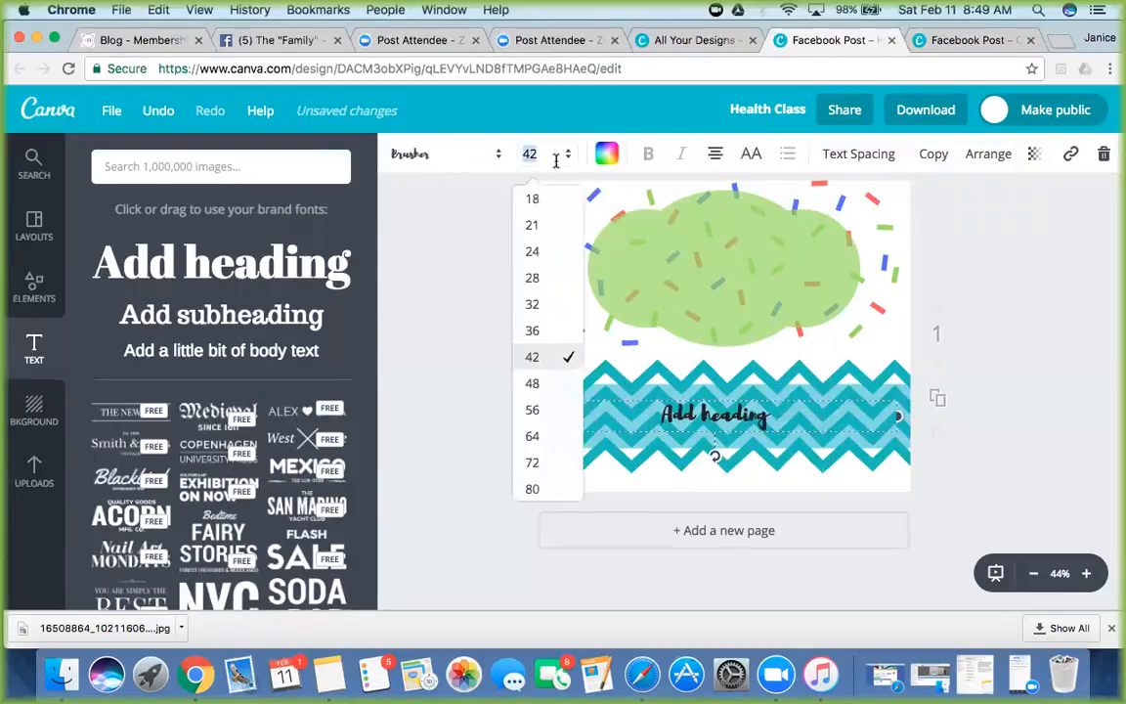
{"action": "left_click", "coordinate": [533, 410]}
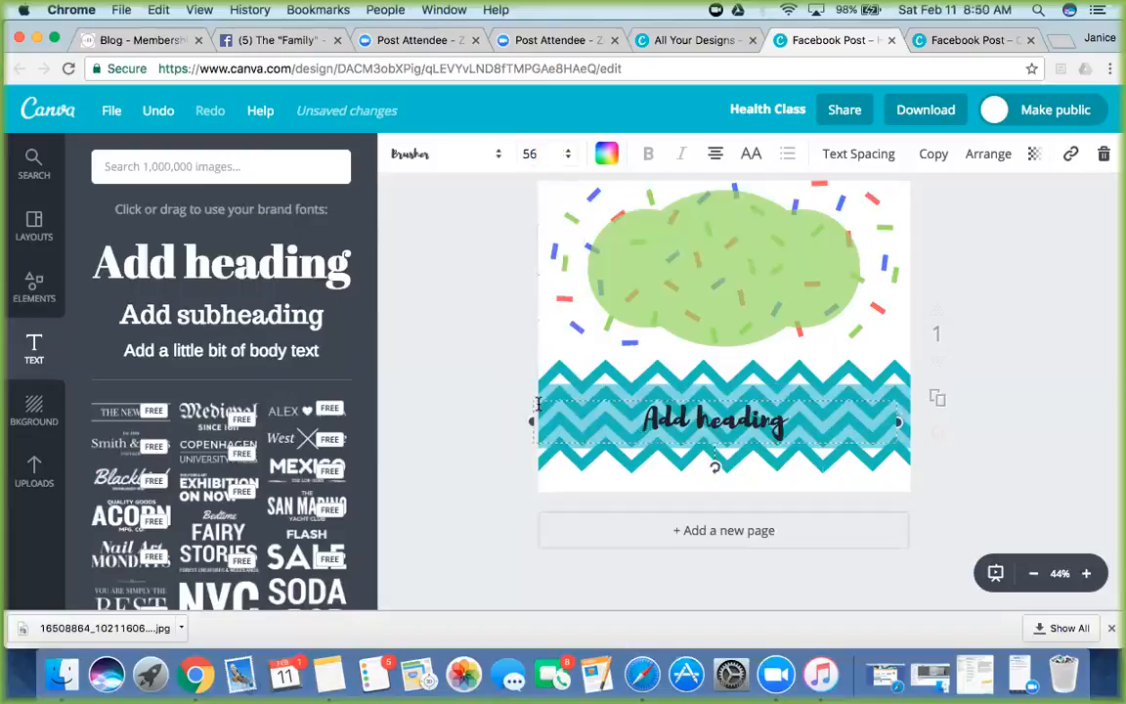
{"action": "left_click", "coordinate": [533, 153]}
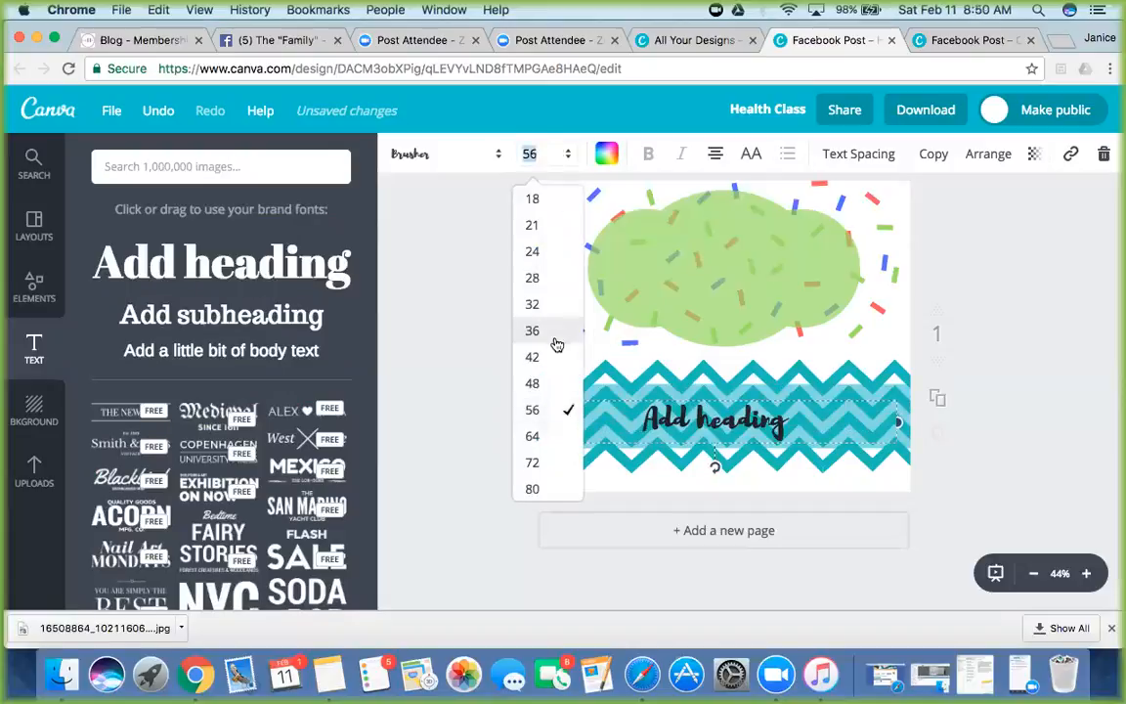
{"action": "scroll", "coordinate": [546, 407], "scroll_direction": "down", "scroll_amount": 2}
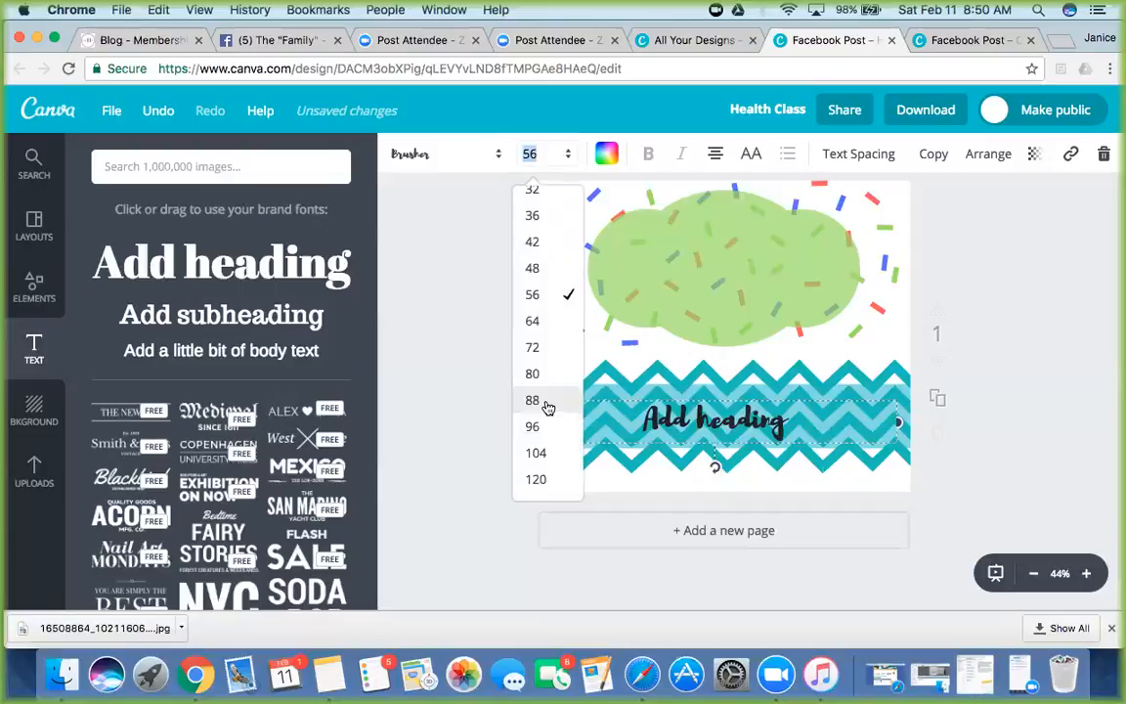
{"action": "left_click", "coordinate": [546, 404]}
{"action": "left_click_drag", "start_coordinate": [683, 399], "coordinate": [683, 385]}
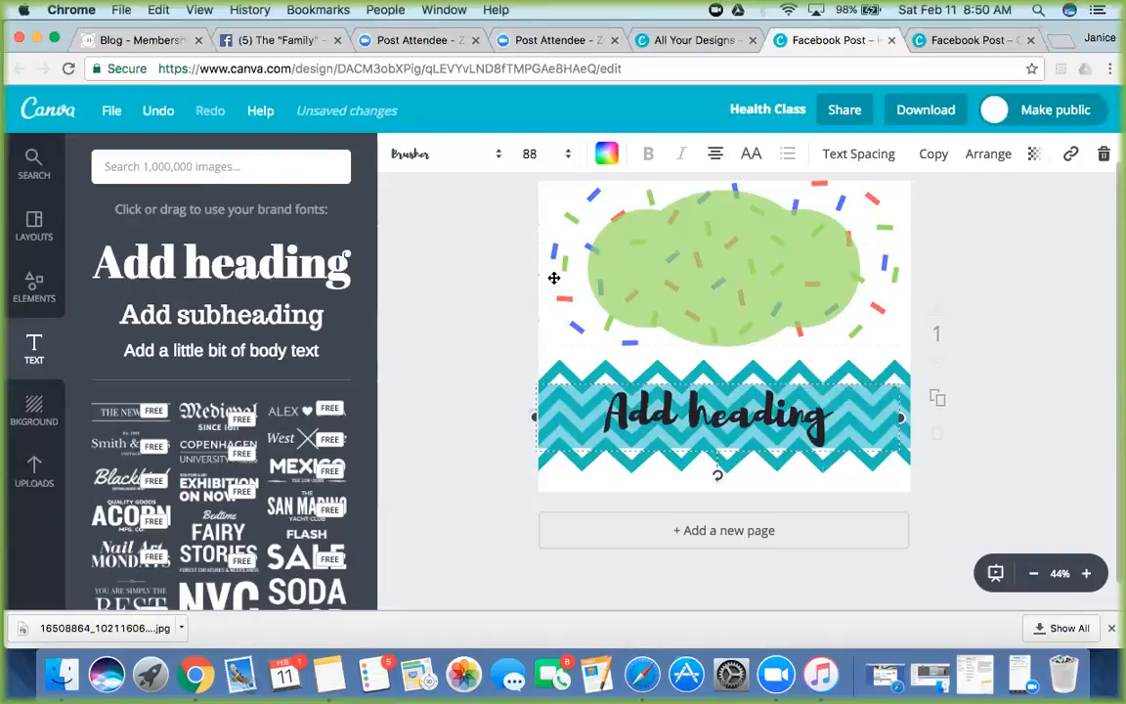
Step: Recolour the heading on the teal band with the royal blue of the default palette
{"action": "left_click", "coordinate": [606, 155]}
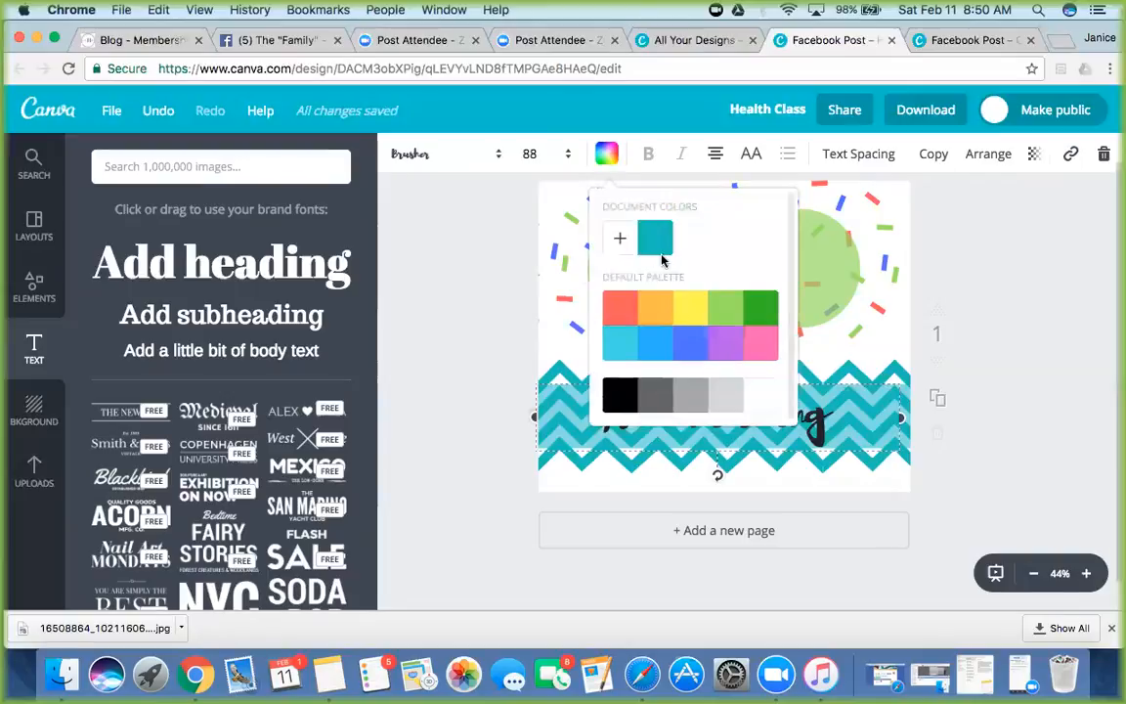
{"action": "left_click", "coordinate": [690, 348]}
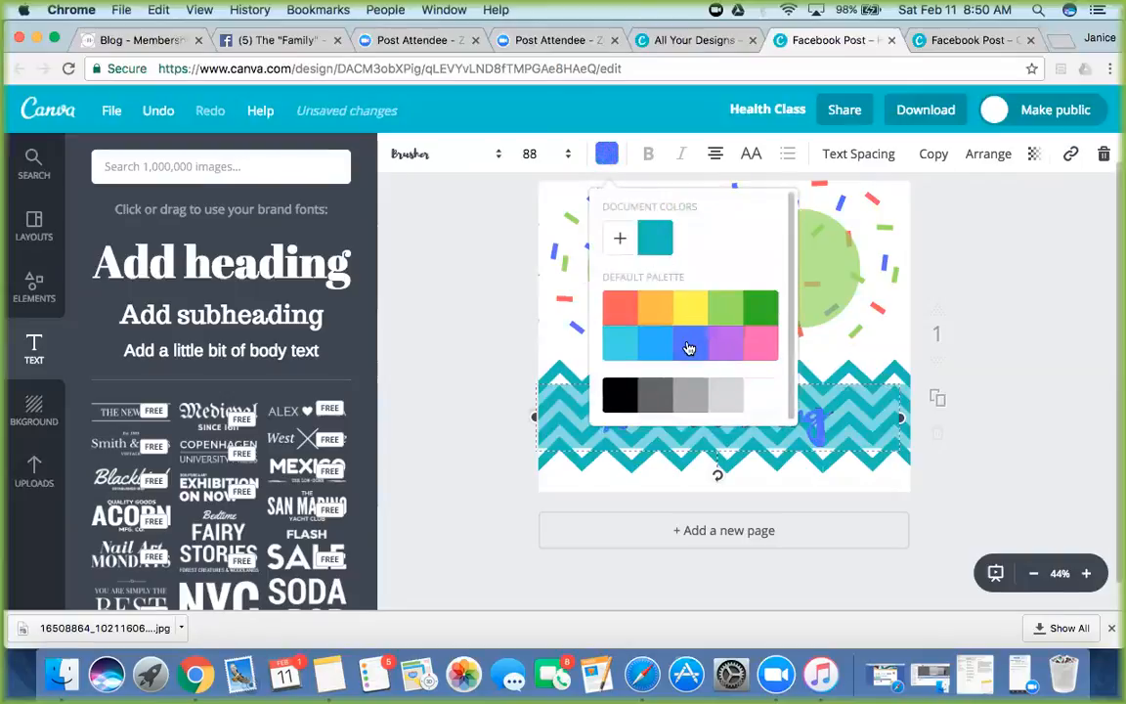
{"action": "left_click", "coordinate": [462, 423]}
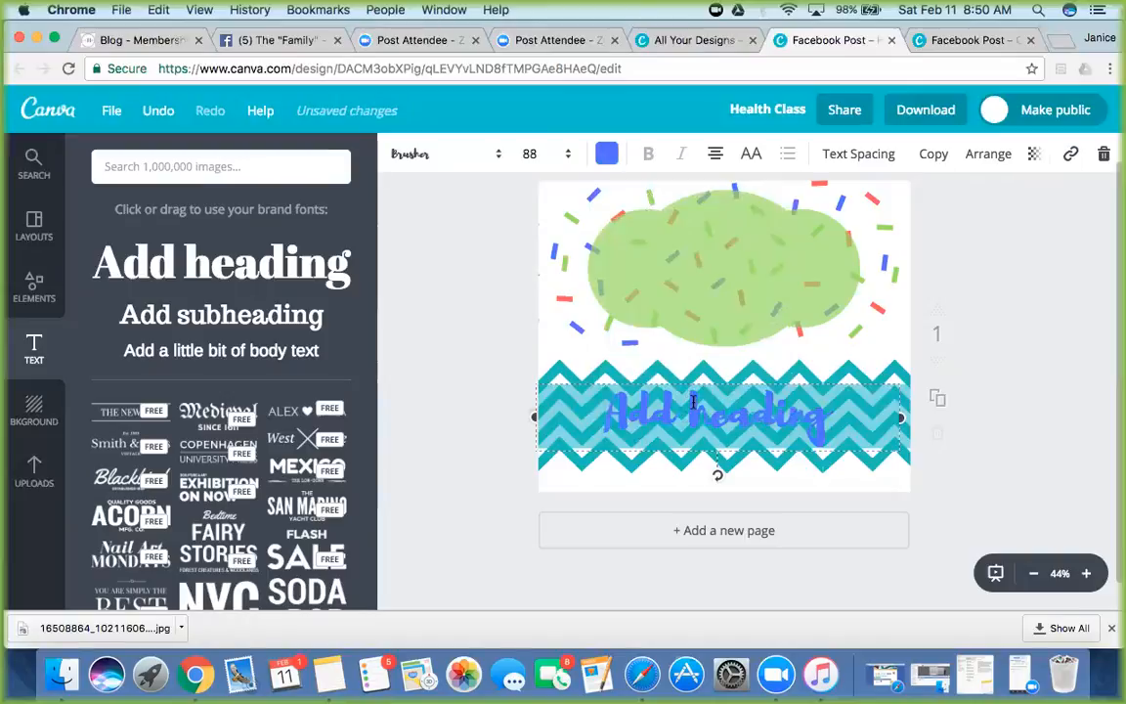
Step: Replace the heading's text with "Hi" and move it up onto the middle of the green cloud
{"action": "double_click", "coordinate": [739, 392]}
{"action": "left_click_drag", "start_coordinate": [729, 377], "coordinate": [735, 378]}
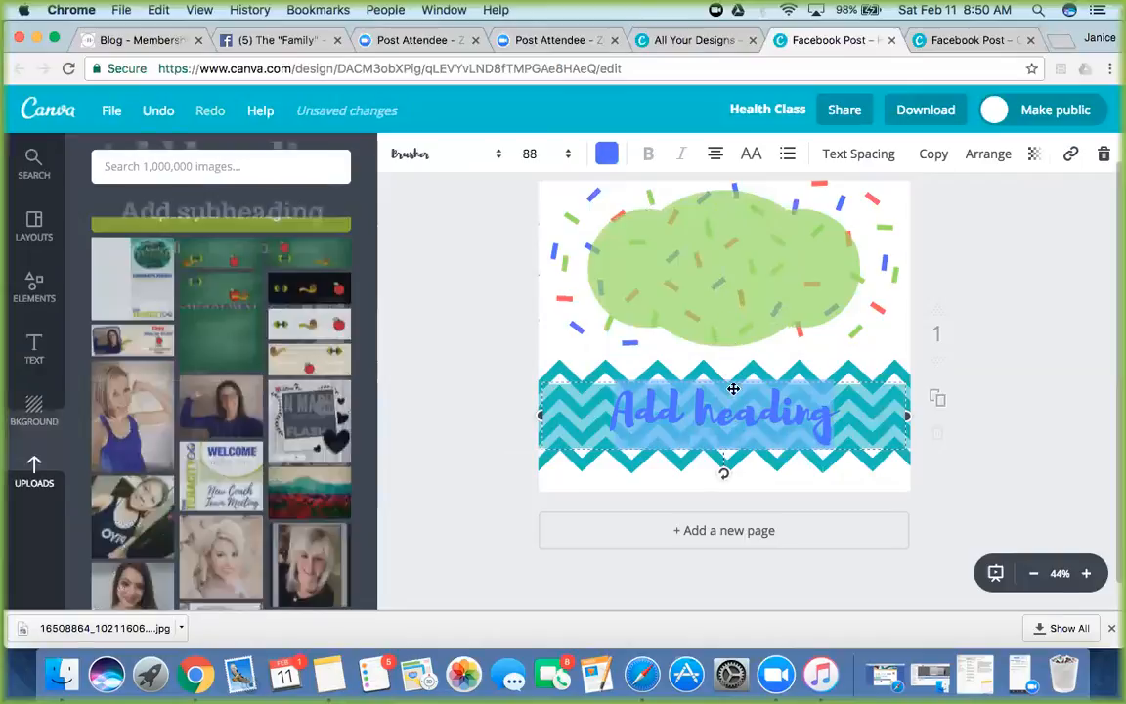
{"action": "left_click", "coordinate": [740, 416]}
{"action": "key", "text": "BackSpace"}
{"action": "key", "text": "BackSpace"}
{"action": "key", "text": "BackSpace"}
{"action": "key", "text": "BackSpace"}
{"action": "key", "text": "BackSpace"}
{"action": "key", "text": "BackSpace"}
{"action": "key", "text": "BackSpace"}
{"action": "key", "text": "BackSpace"}
{"action": "key", "text": "BackSpace"}
{"action": "key", "text": "BackSpace"}
{"action": "key", "text": "BackSpace"}
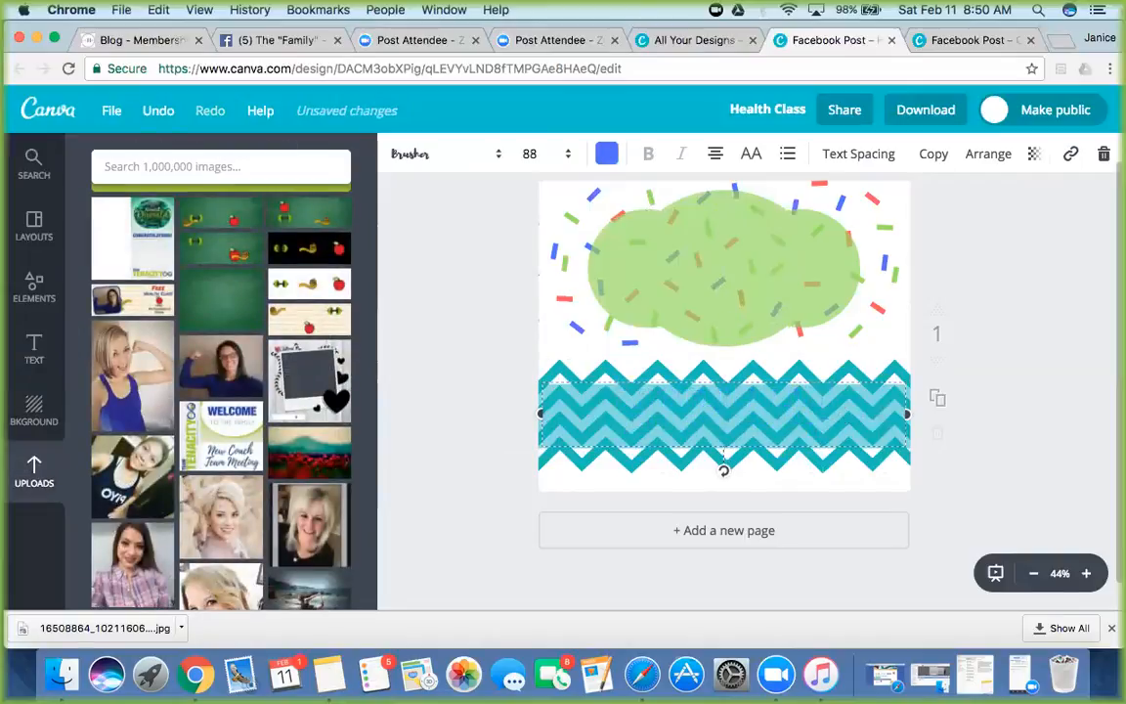
{"action": "type", "text": "He"}
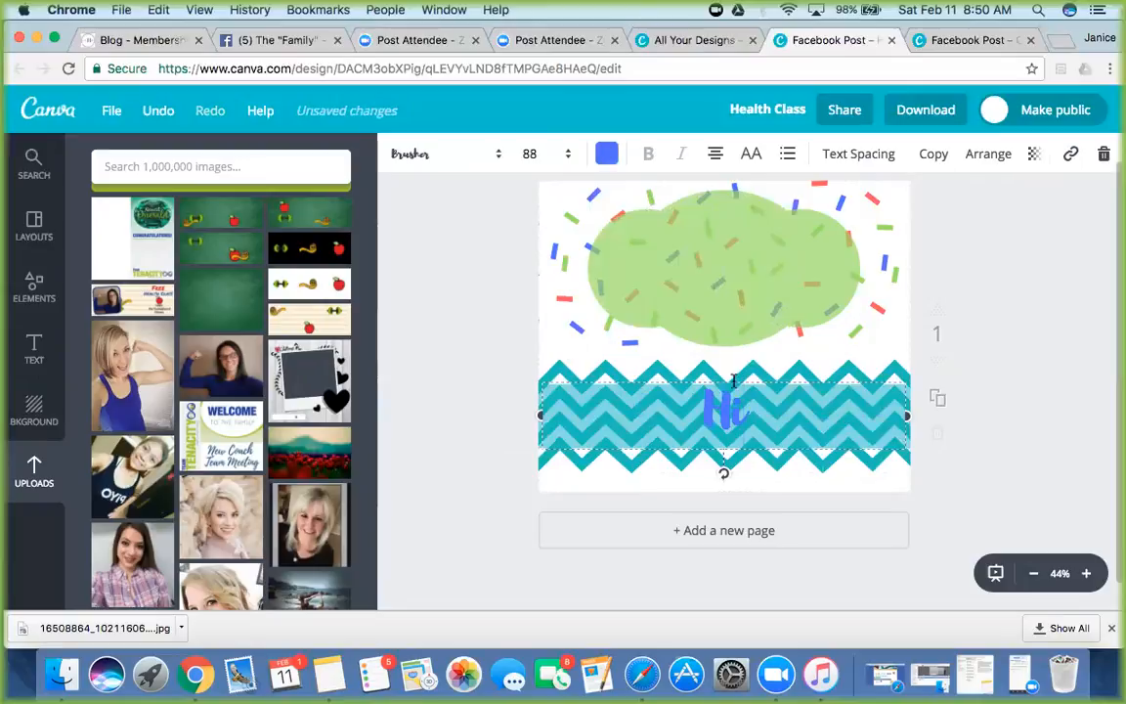
{"action": "left_click_drag", "start_coordinate": [729, 373], "coordinate": [722, 226]}
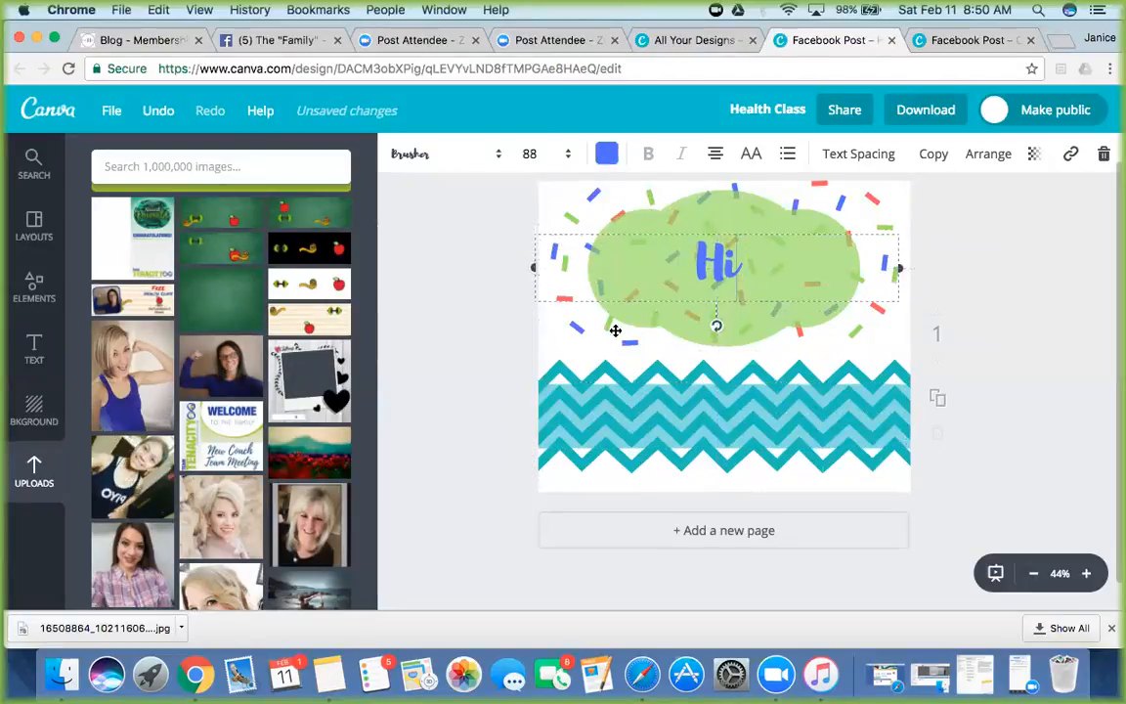
{"action": "left_click", "coordinate": [490, 348]}
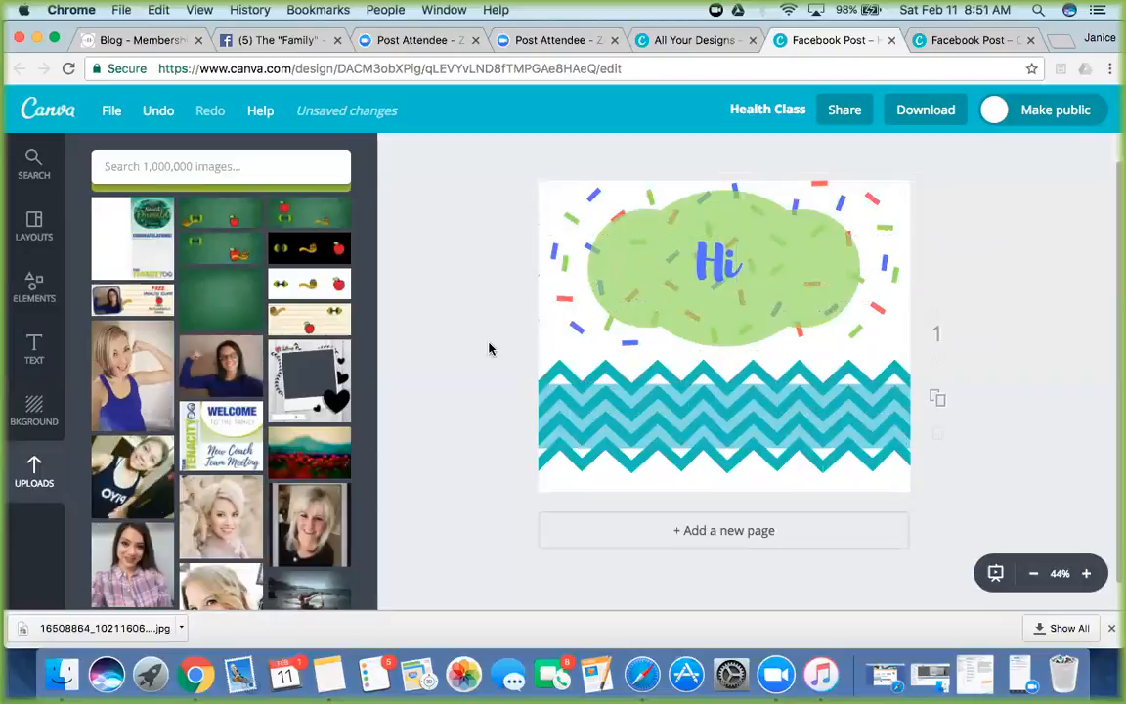
Step: Add the "SODA-POP specials" text layout to the page and change its "specials" line to "Class"
{"action": "left_click", "coordinate": [34, 339]}
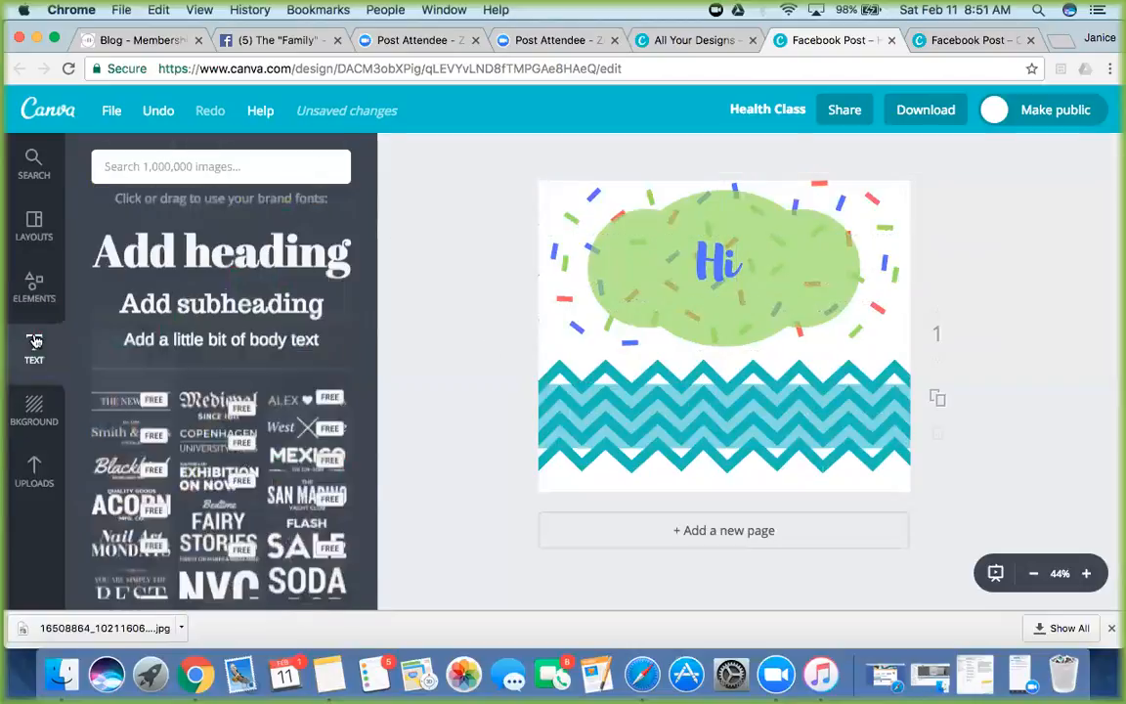
{"action": "scroll", "coordinate": [264, 461], "scroll_direction": "down", "scroll_amount": 3}
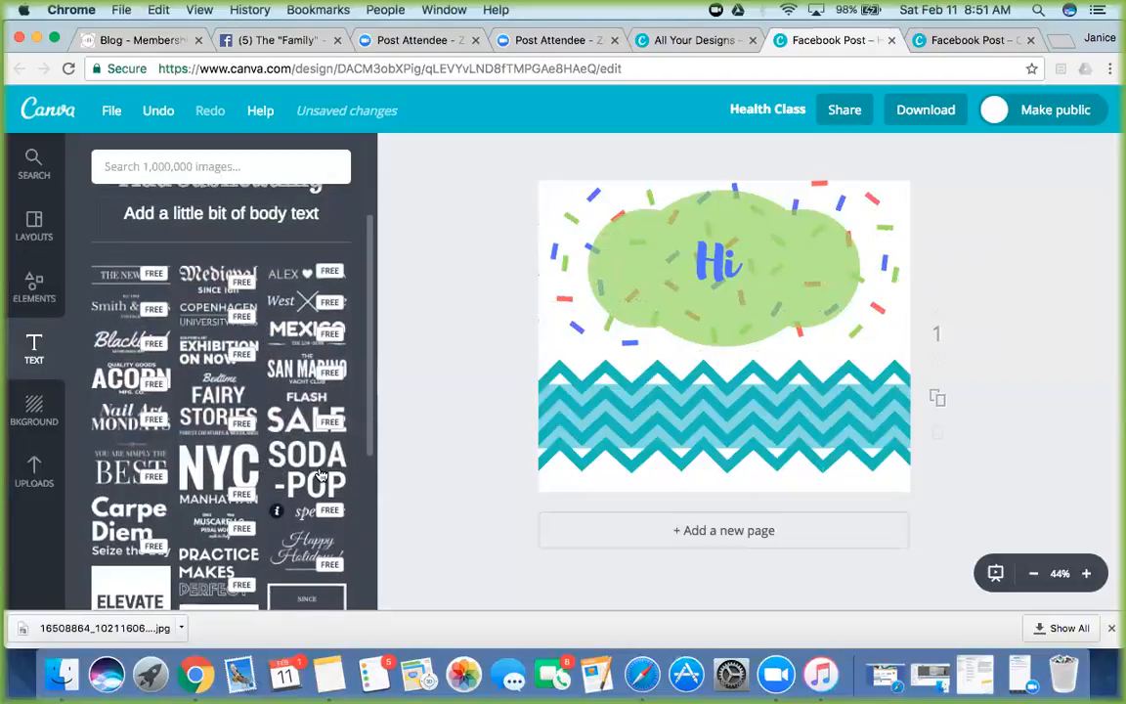
{"action": "left_click", "coordinate": [319, 476]}
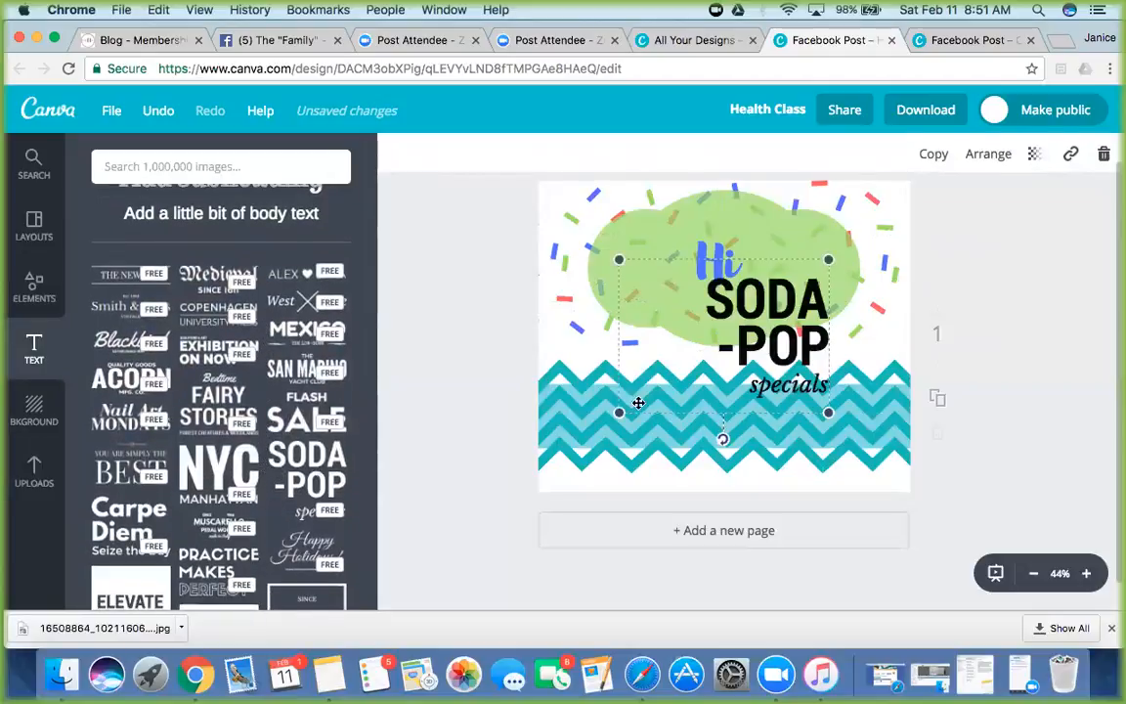
{"action": "left_click", "coordinate": [818, 384]}
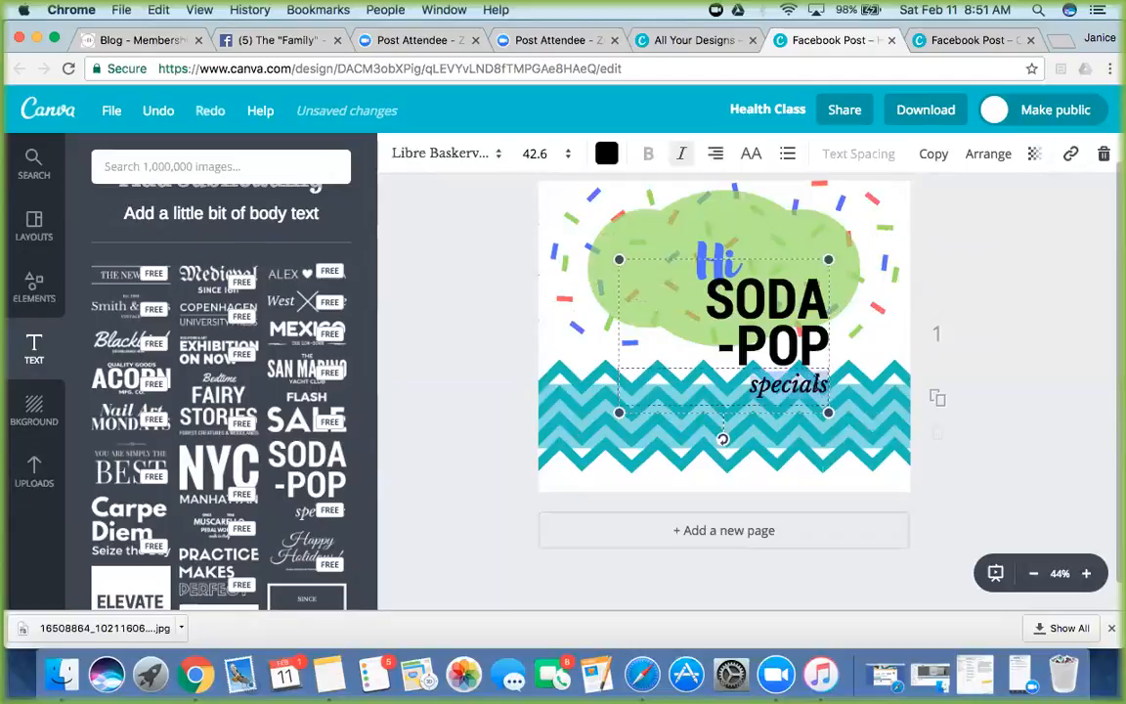
{"action": "key", "text": "BackSpace"}
{"action": "type", "text": "Class"}
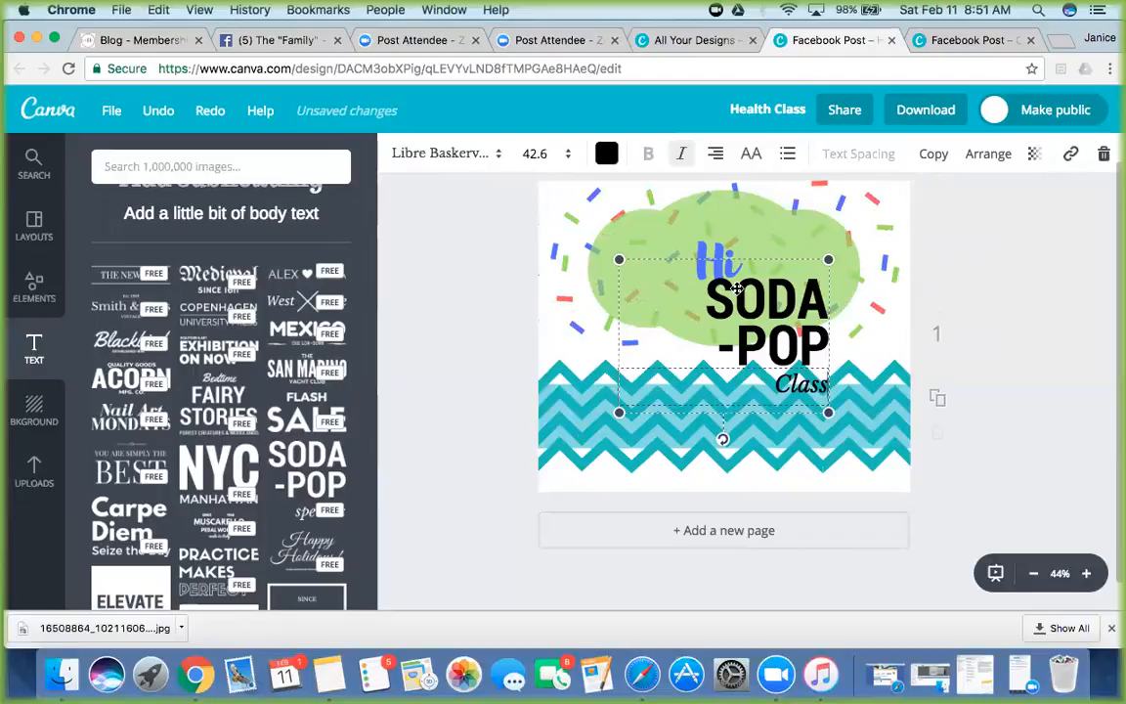
Step: Replace the layout's large bold lines "SODA" and "-POP" with "Health" and "Class"
{"action": "left_click", "coordinate": [731, 270]}
{"action": "type", "text": "Health"}
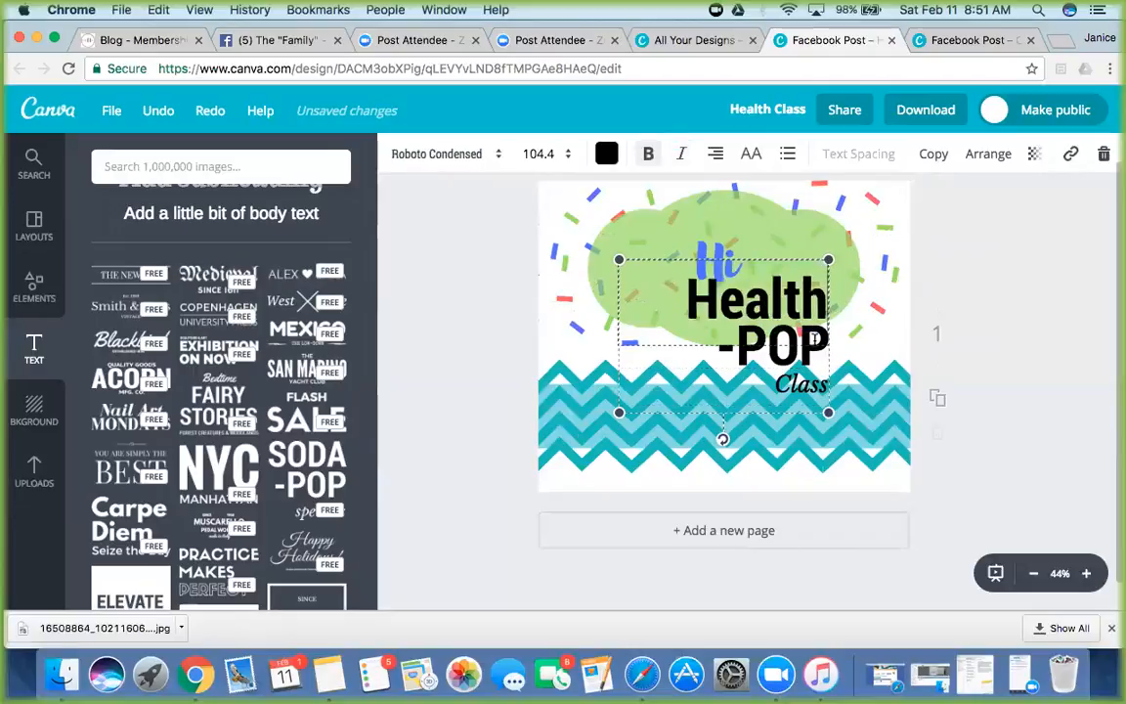
{"action": "left_click", "coordinate": [819, 345]}
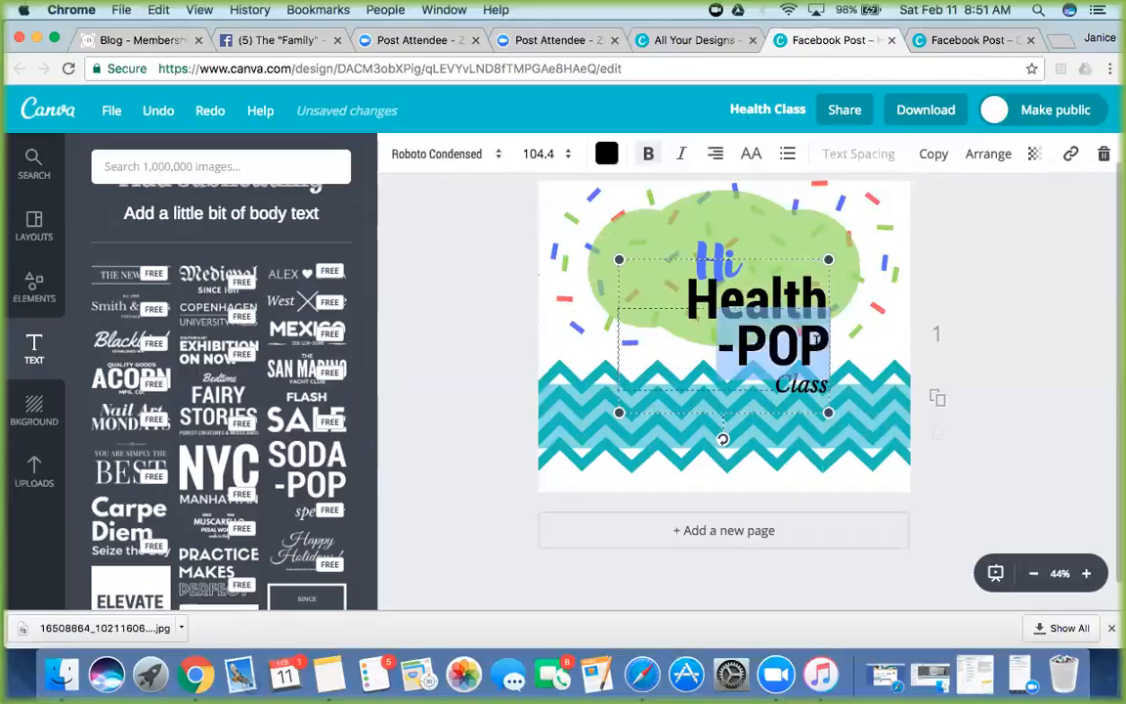
{"action": "type", "text": "C;"}
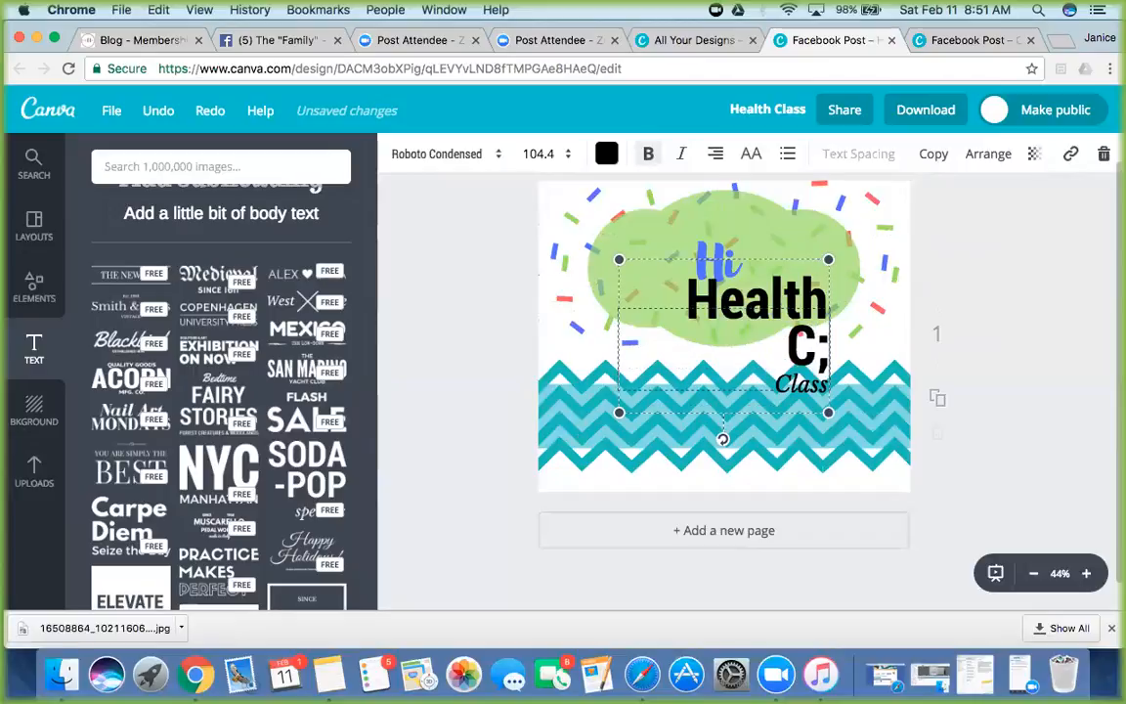
{"action": "key", "text": "BackSpace"}
{"action": "type", "text": "lass"}
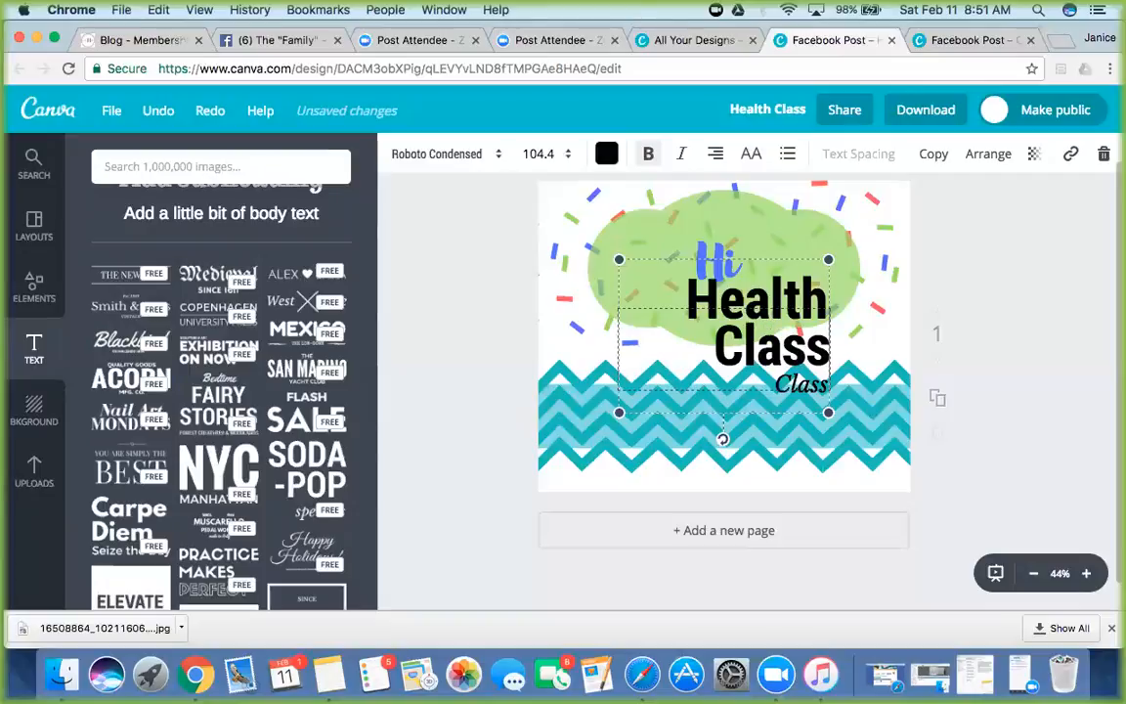
Step: Replace the small italic line under the large bold lines with "Starts Monday"
{"action": "left_click", "coordinate": [788, 397]}
{"action": "left_click", "coordinate": [802, 381]}
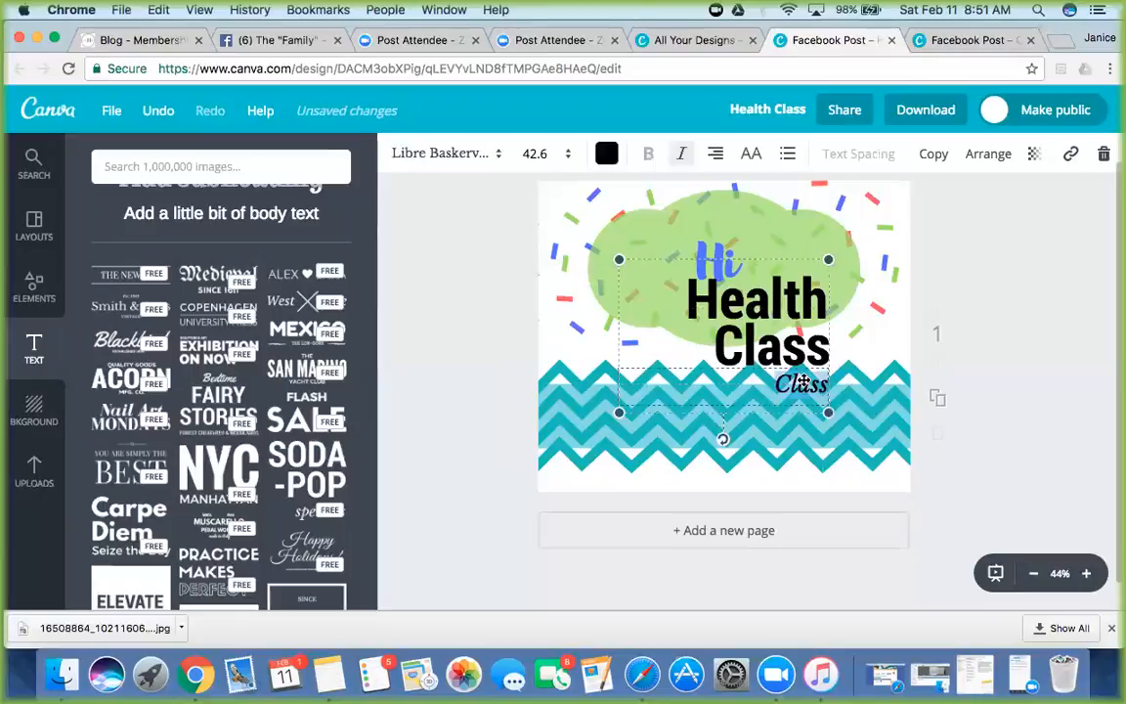
{"action": "key", "text": "BackSpace"}
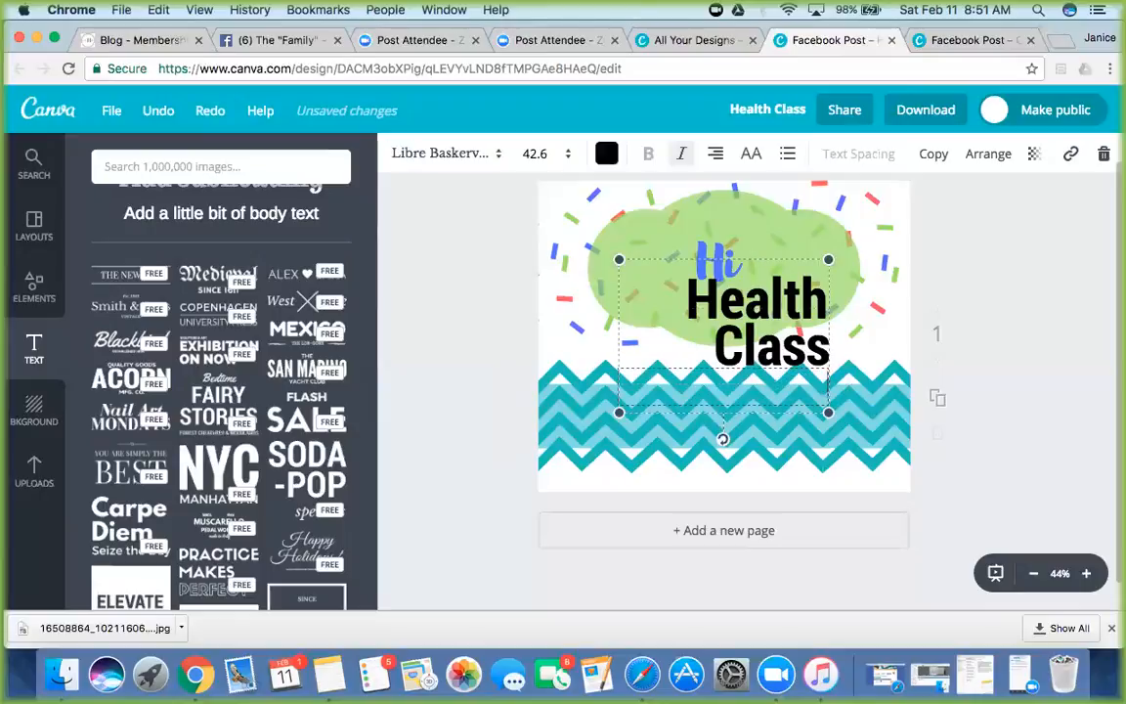
{"action": "type", "text": "Starts M"}
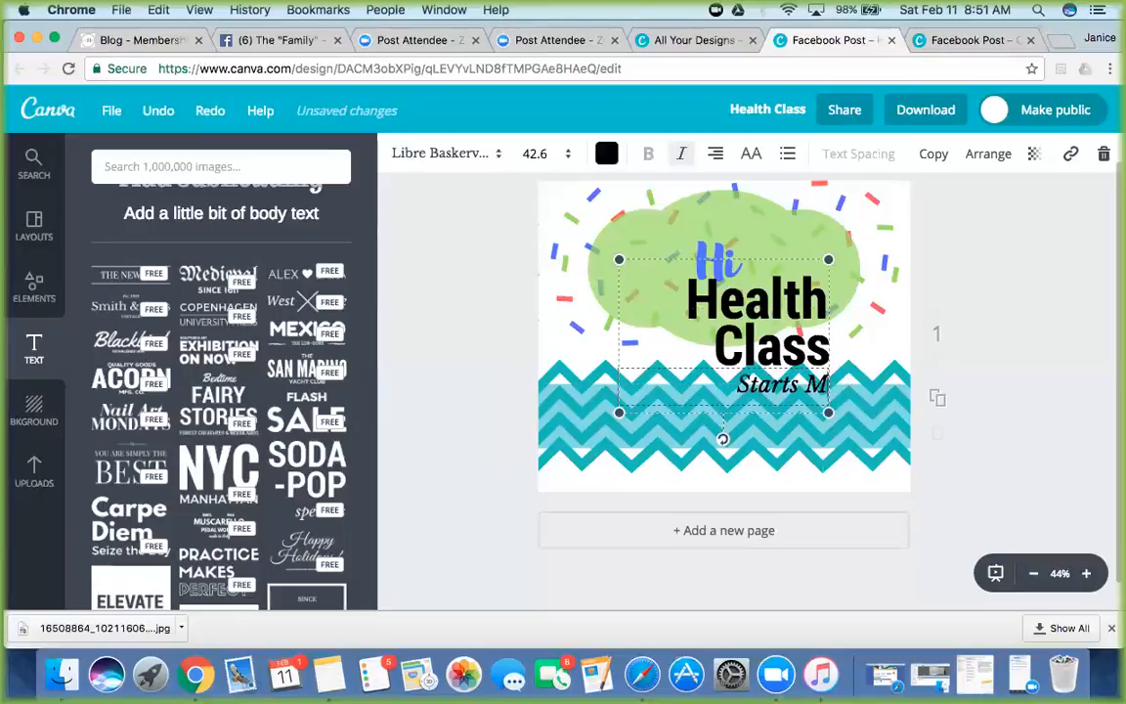
{"action": "type", "text": "onday"}
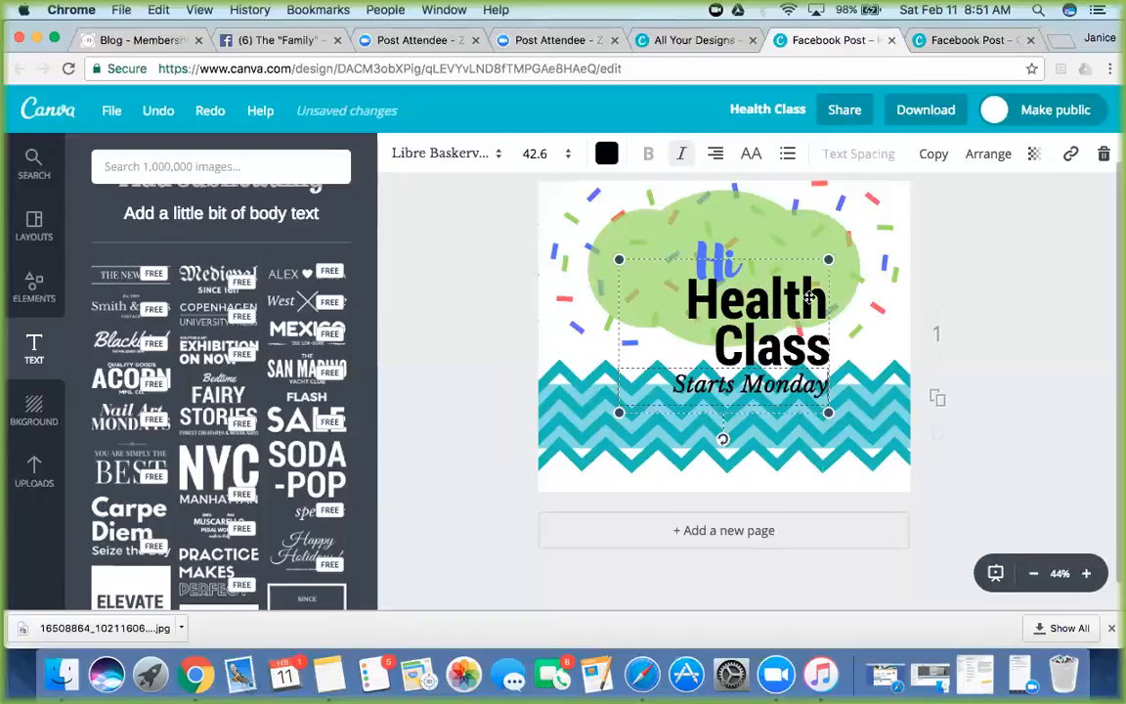
Step: Delete the blue "Hi" heading and move the "Health Class Starts Monday" text group up onto the green cloud
{"action": "left_click", "coordinate": [702, 250]}
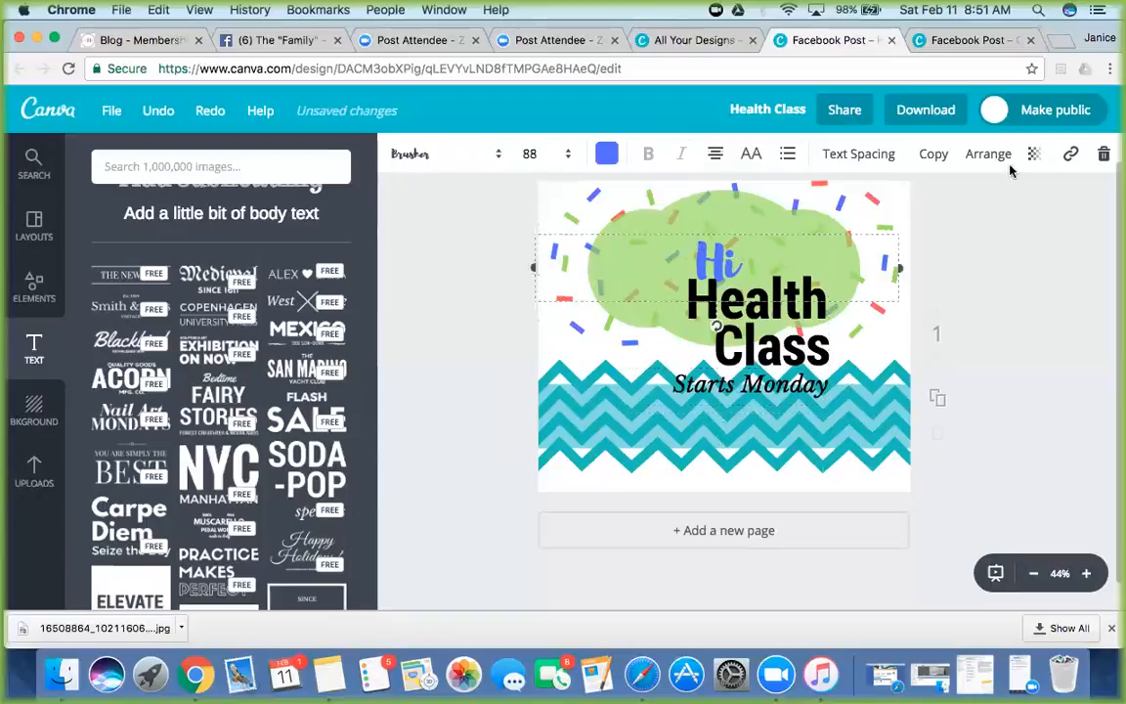
{"action": "left_click", "coordinate": [1107, 154]}
{"action": "left_click_drag", "start_coordinate": [781, 385], "coordinate": [761, 316]}
{"action": "left_click", "coordinate": [523, 240]}
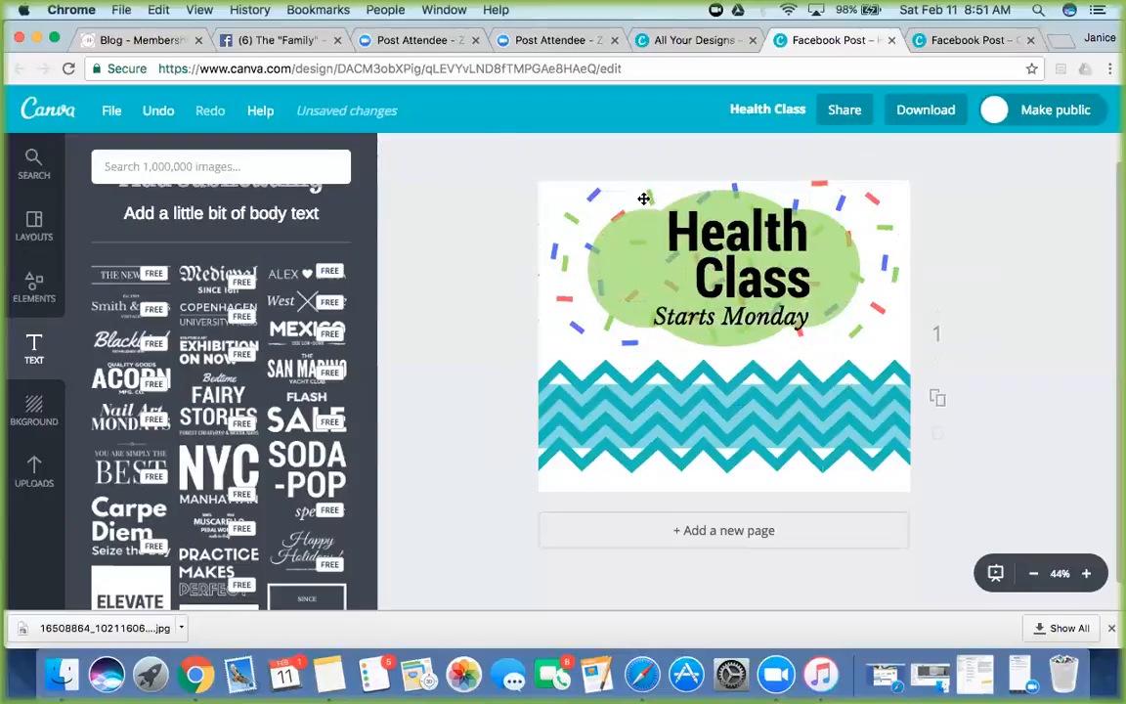
Step: Recolour the word "Health" on the cloud with the coral red of the default palette
{"action": "left_click", "coordinate": [700, 235]}
{"action": "left_click", "coordinate": [606, 153]}
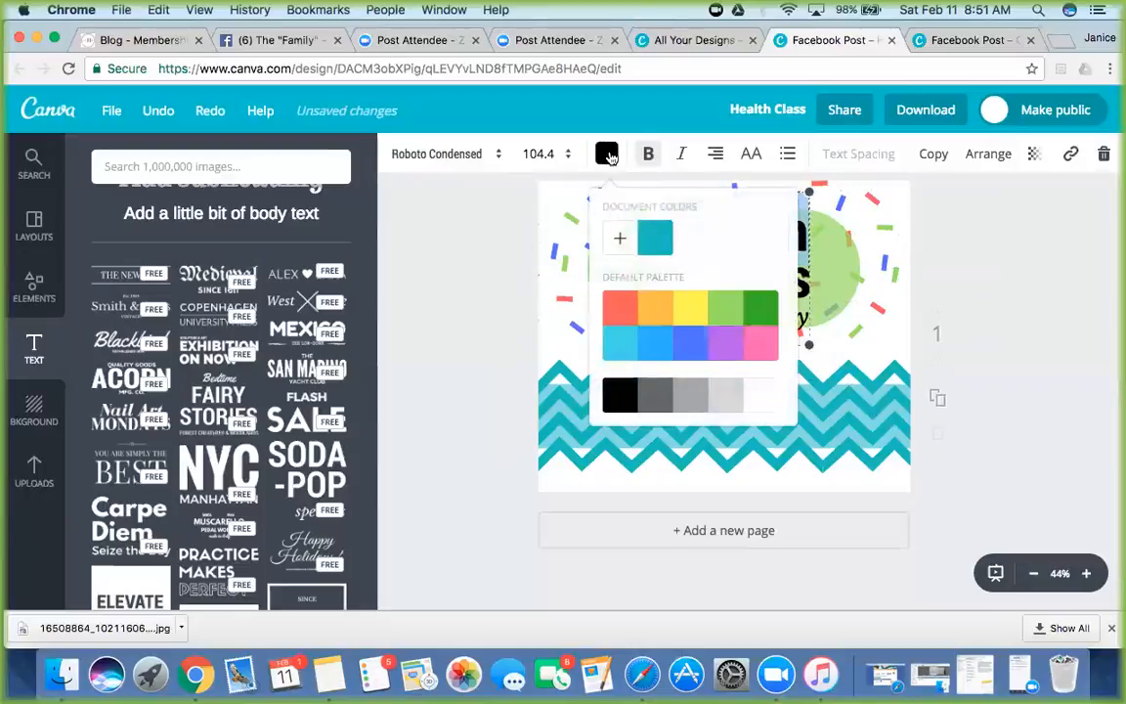
{"action": "left_click", "coordinate": [623, 315]}
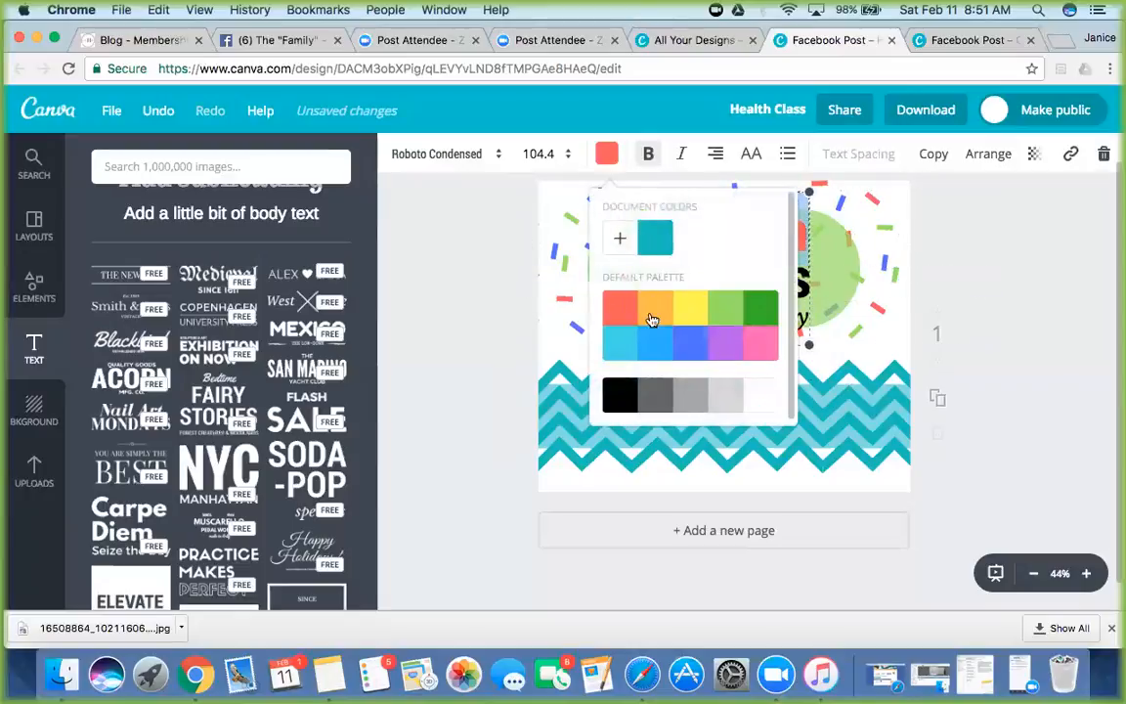
{"action": "left_click", "coordinate": [859, 352]}
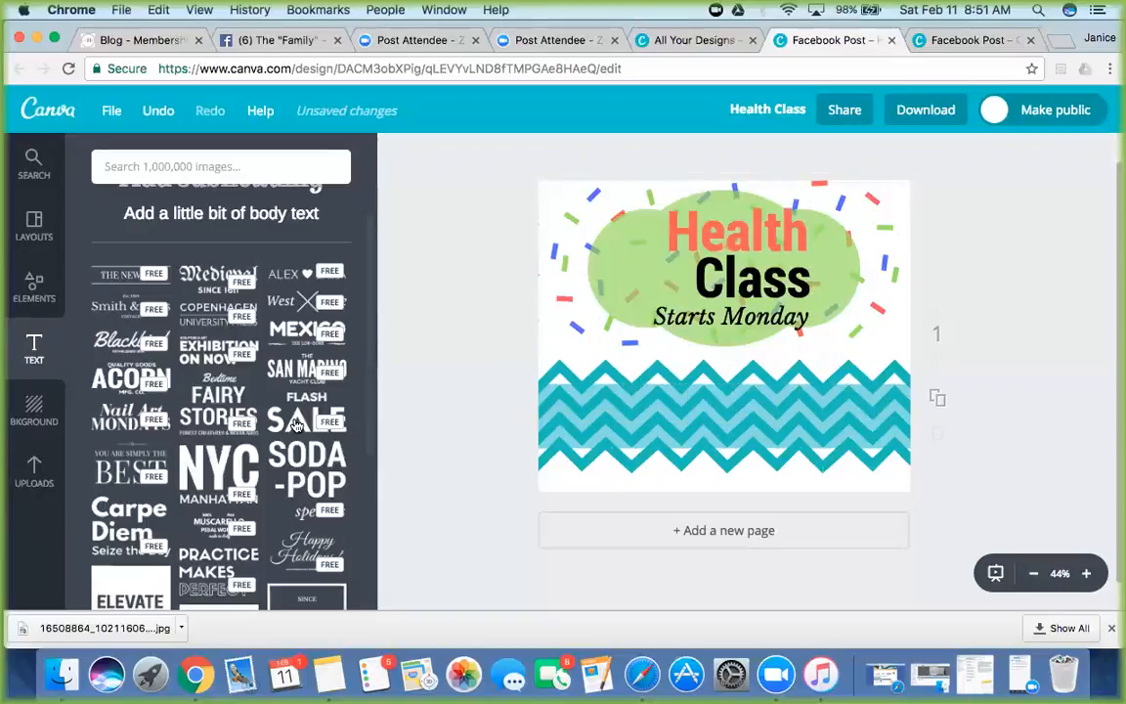
Step: Recolour the large bold word "Class" with the royal blue of the default palette
{"action": "left_click", "coordinate": [724, 290]}
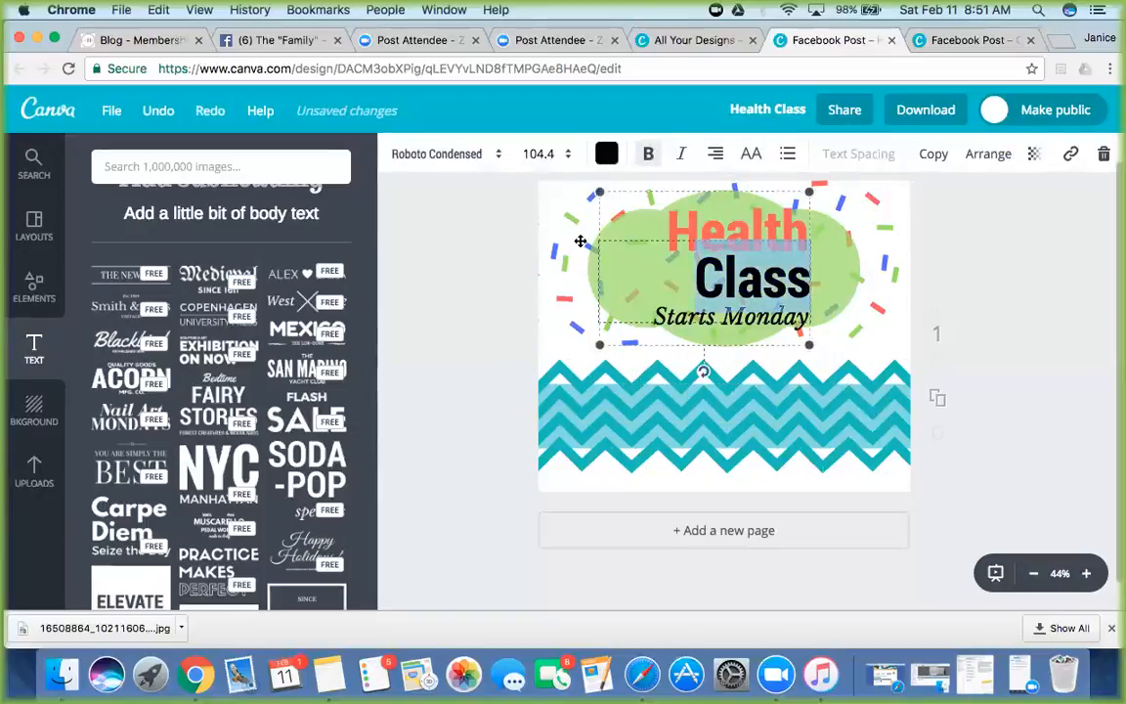
{"action": "left_click", "coordinate": [605, 153]}
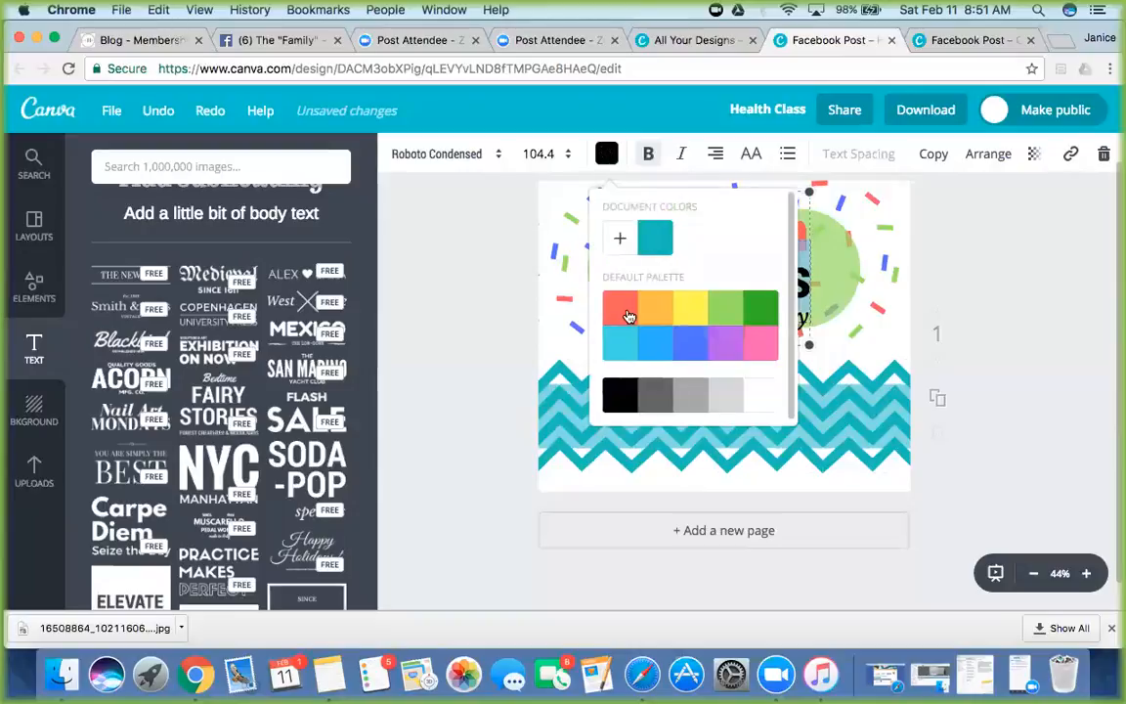
{"action": "left_click", "coordinate": [691, 344]}
{"action": "left_click", "coordinate": [855, 338]}
Step: Recolour the italic line "Starts Monday" with the light green of the default palette
{"action": "left_click", "coordinate": [752, 318]}
{"action": "left_click", "coordinate": [618, 155]}
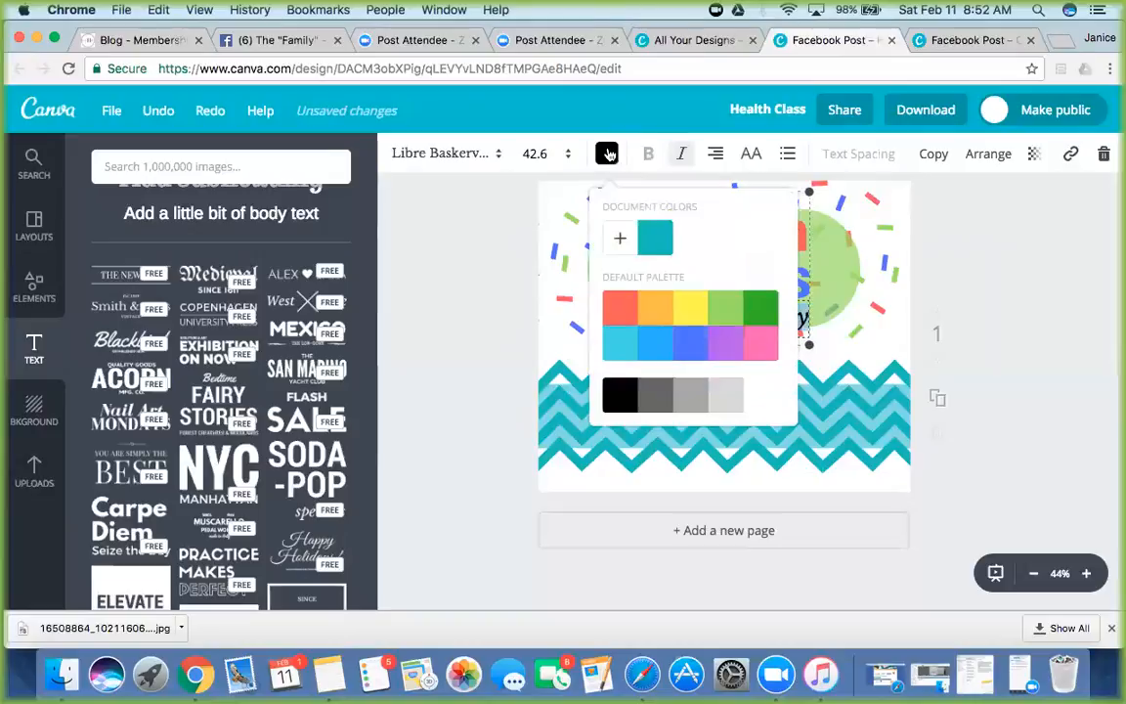
{"action": "left_click", "coordinate": [724, 311]}
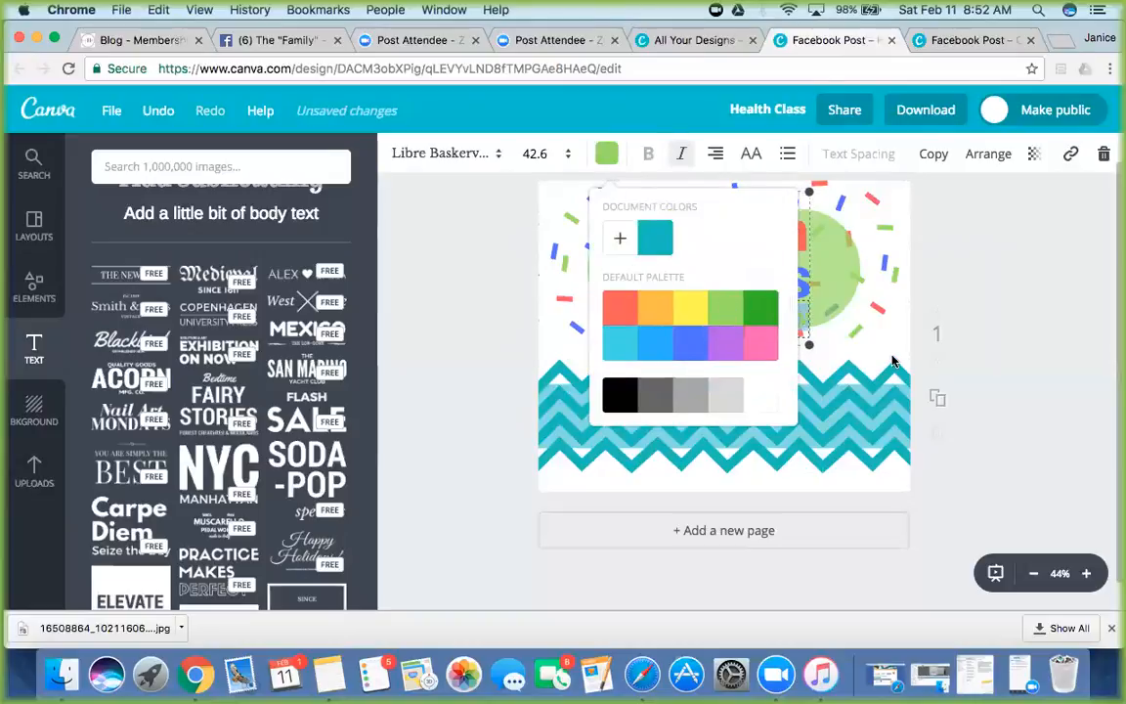
Step: Move the "Health Class Starts Monday" text group down off the green cloud and delete the cloud
{"action": "left_click", "coordinate": [891, 361]}
{"action": "left_click", "coordinate": [619, 239]}
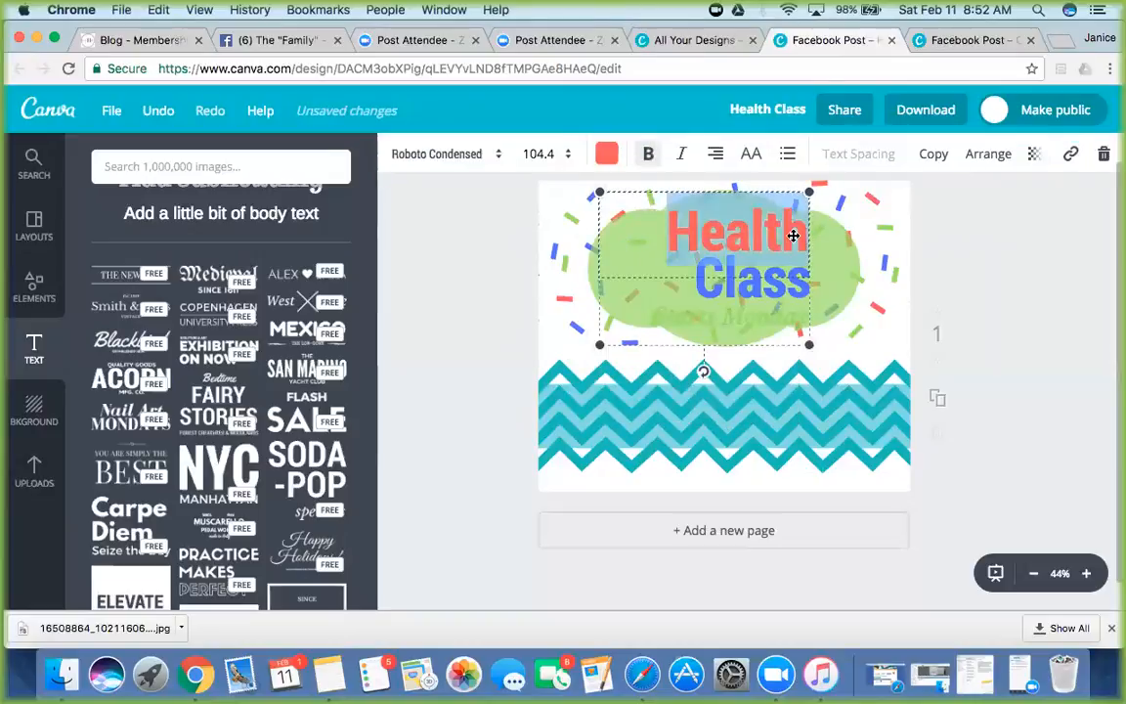
{"action": "left_click", "coordinate": [568, 271]}
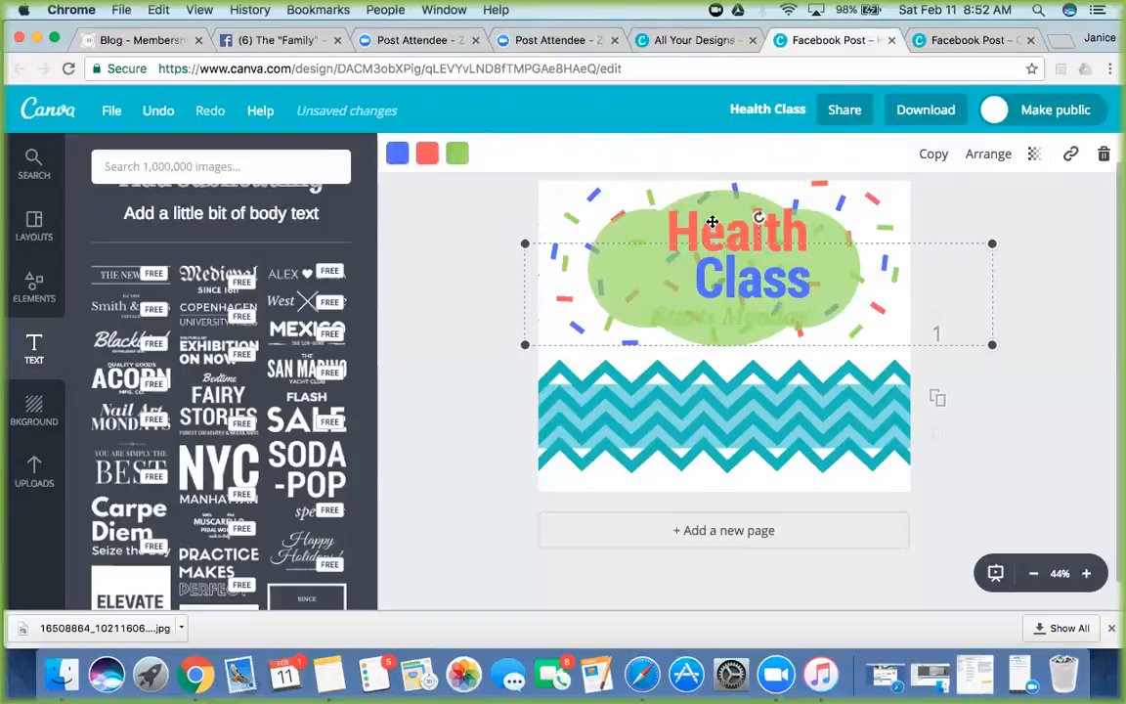
{"action": "left_click", "coordinate": [665, 217]}
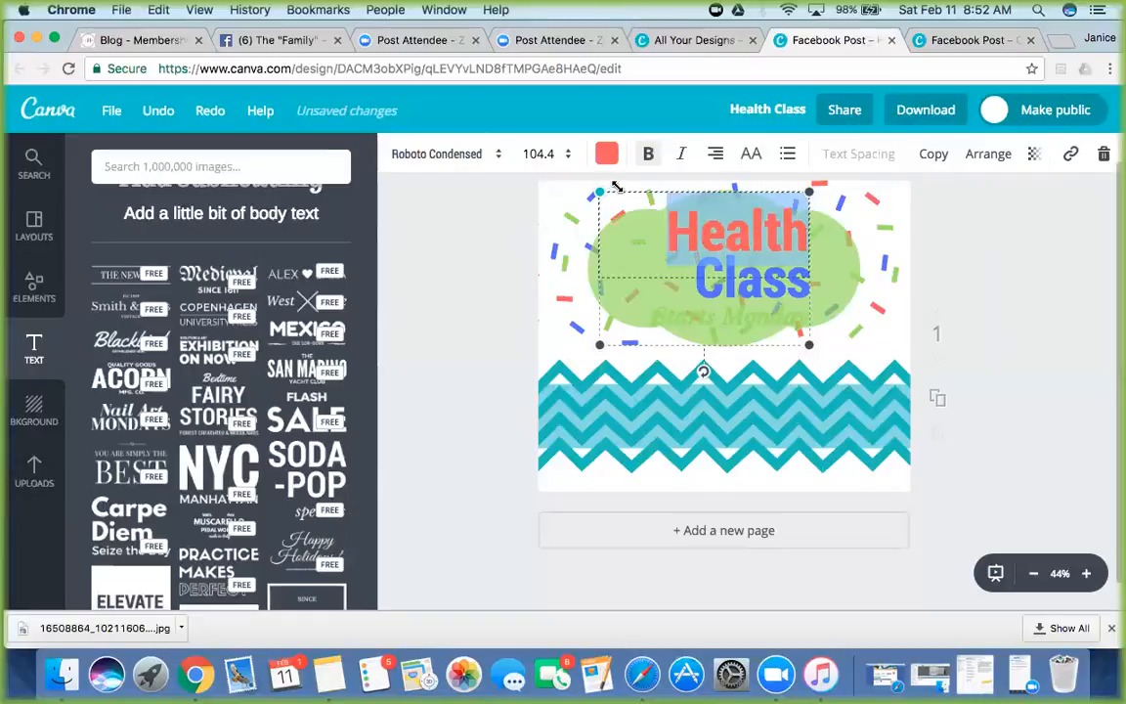
{"action": "mouse_move", "coordinate": [621, 184]}
{"action": "left_mouse_down"}
{"action": "mouse_move", "coordinate": [625, 240]}
{"action": "mouse_move", "coordinate": [628, 187]}
{"action": "left_mouse_up"}
{"action": "double_click", "coordinate": [741, 283]}
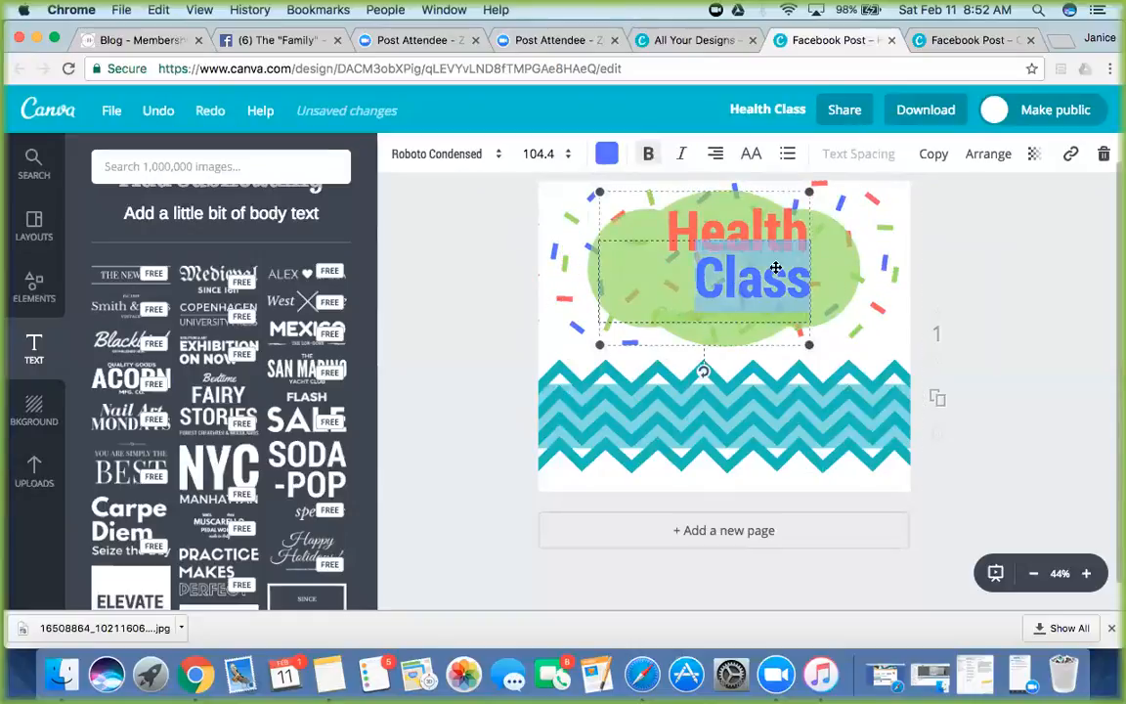
{"action": "left_click_drag", "start_coordinate": [811, 238], "coordinate": [809, 416]}
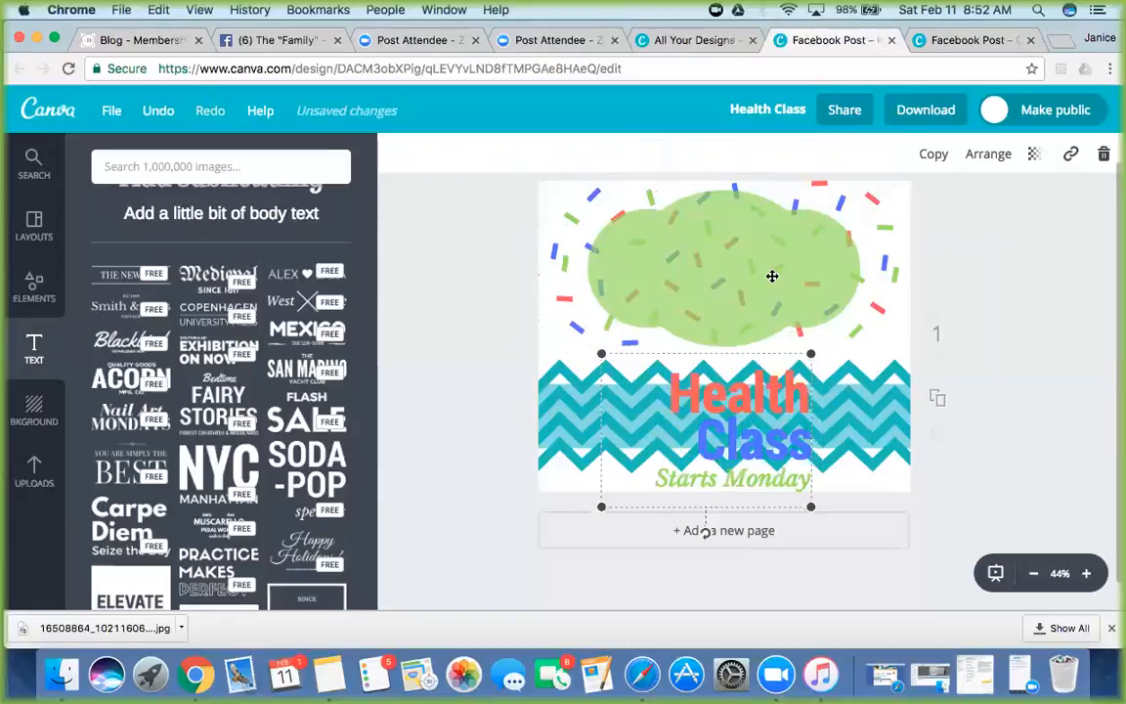
{"action": "left_click", "coordinate": [772, 274]}
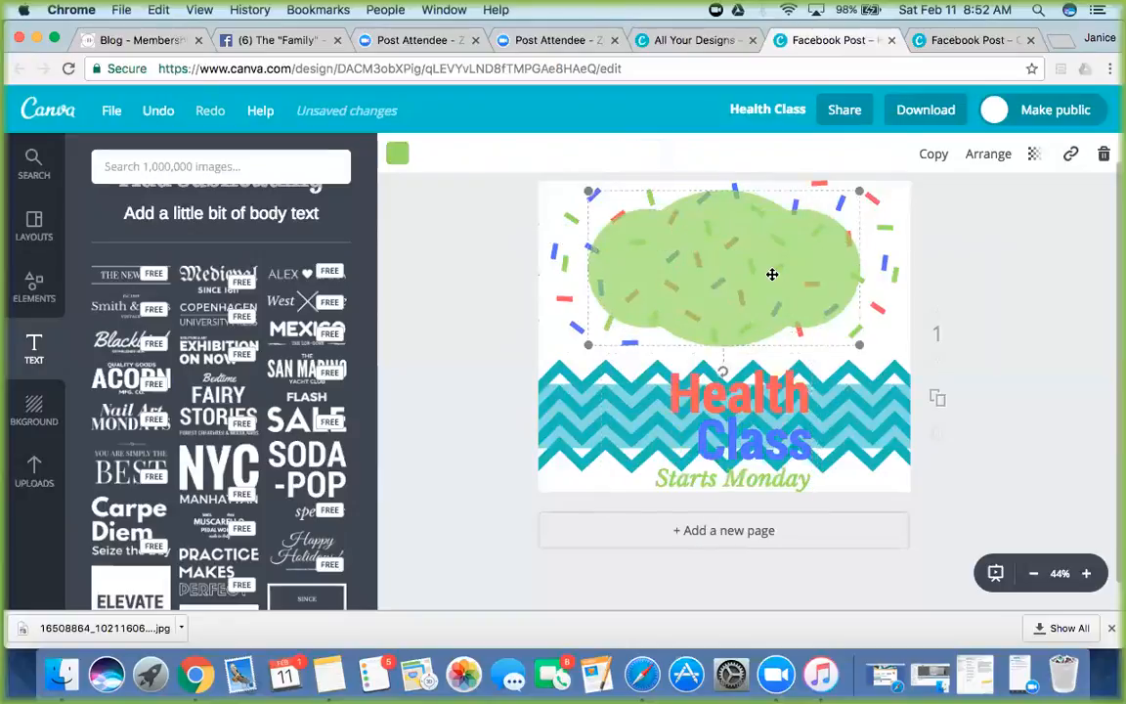
{"action": "left_click", "coordinate": [1104, 154]}
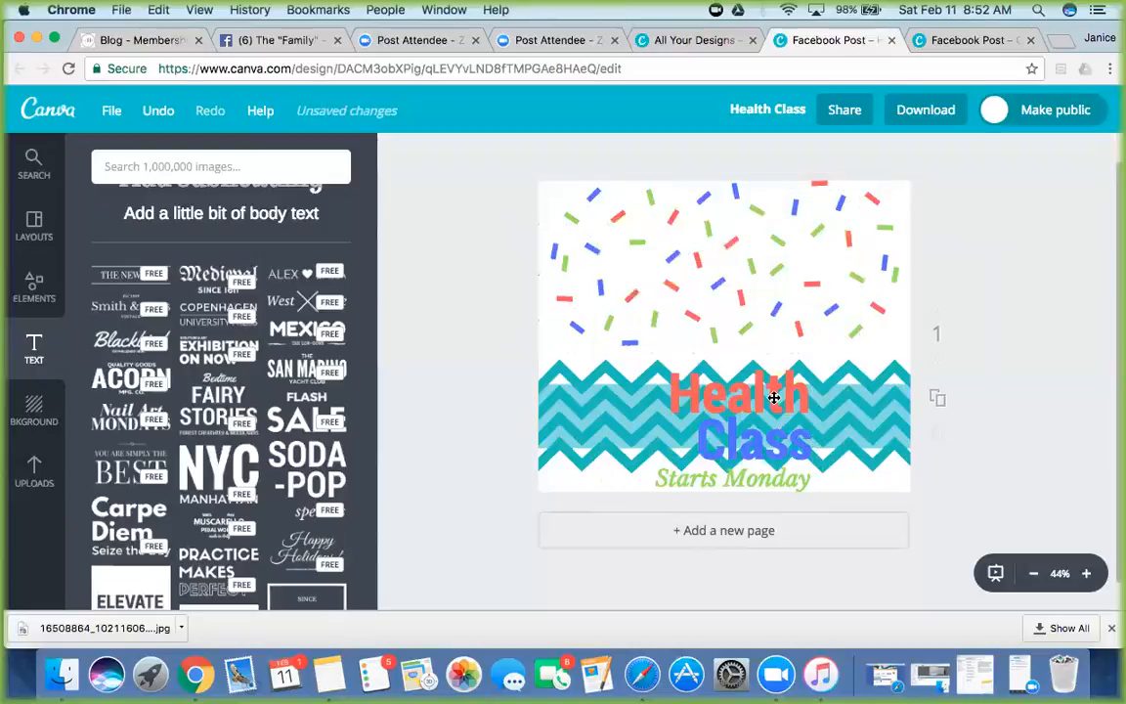
Step: Move the plain teal rectangle and the text group up over the confetti, and set the rectangle's transparency to 100
{"action": "left_click_drag", "start_coordinate": [872, 315], "coordinate": [869, 280]}
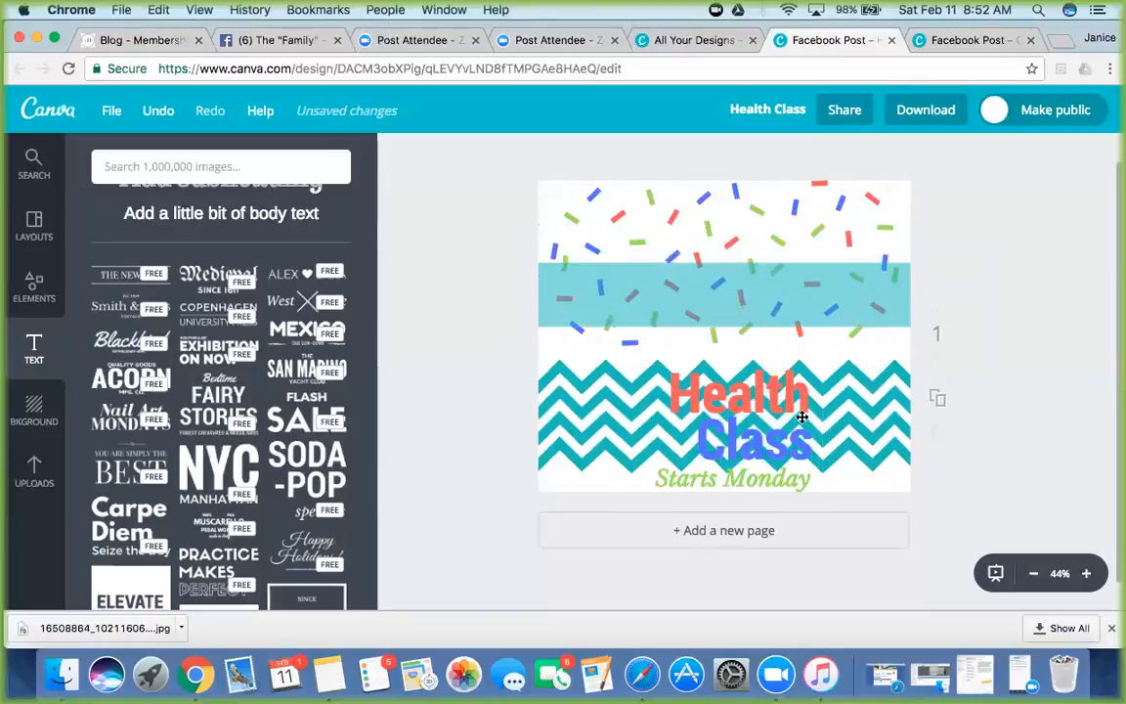
{"action": "left_click_drag", "start_coordinate": [797, 383], "coordinate": [798, 264]}
{"action": "left_click", "coordinate": [829, 313]}
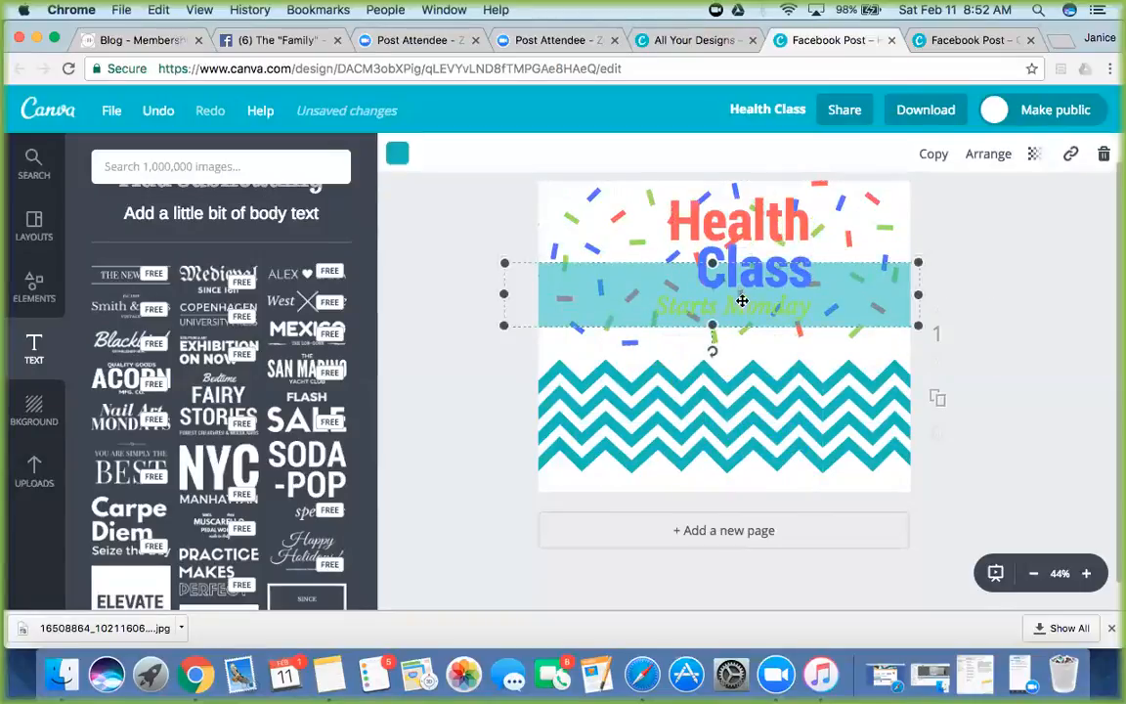
{"action": "left_click", "coordinate": [1036, 156]}
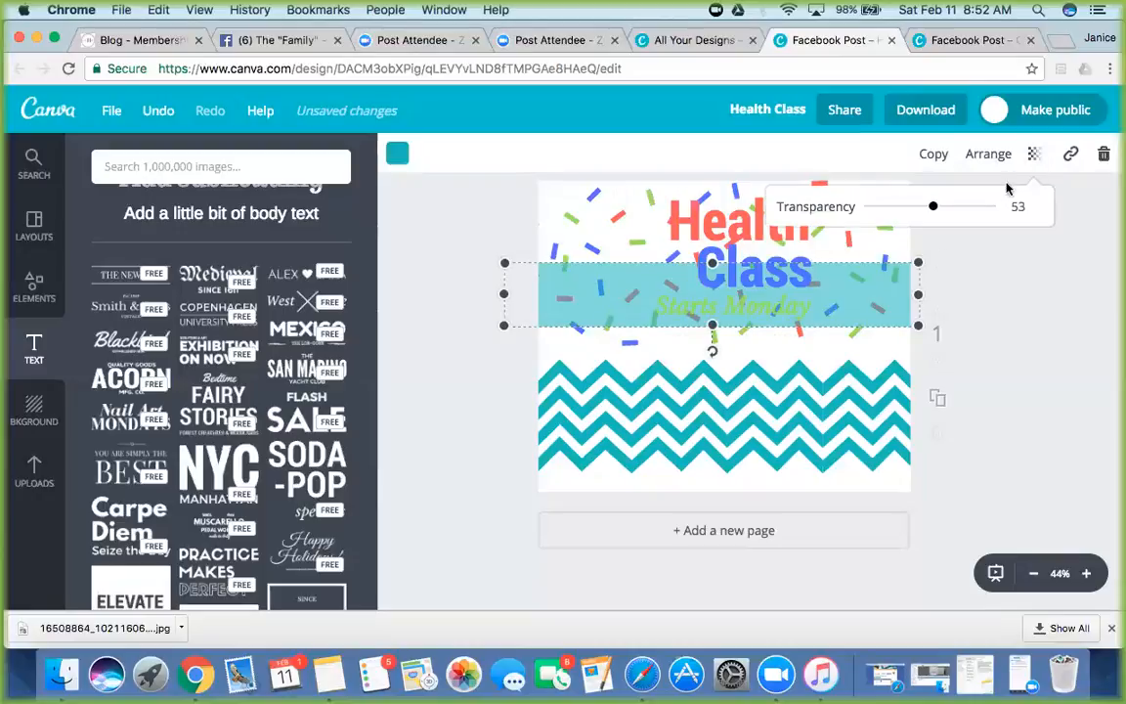
{"action": "left_click_drag", "start_coordinate": [930, 208], "coordinate": [1001, 189]}
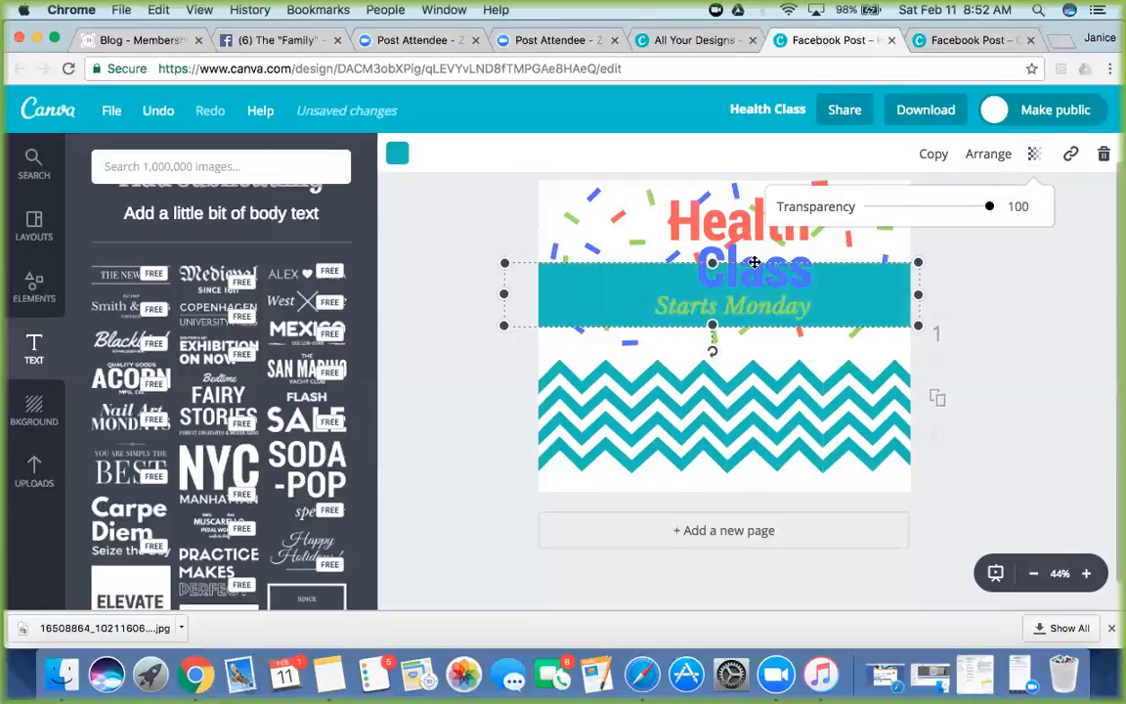
Step: Move the teal rectangle down behind "Starts Monday" and reduce its height to a narrow band around that line
{"action": "left_click", "coordinate": [872, 294]}
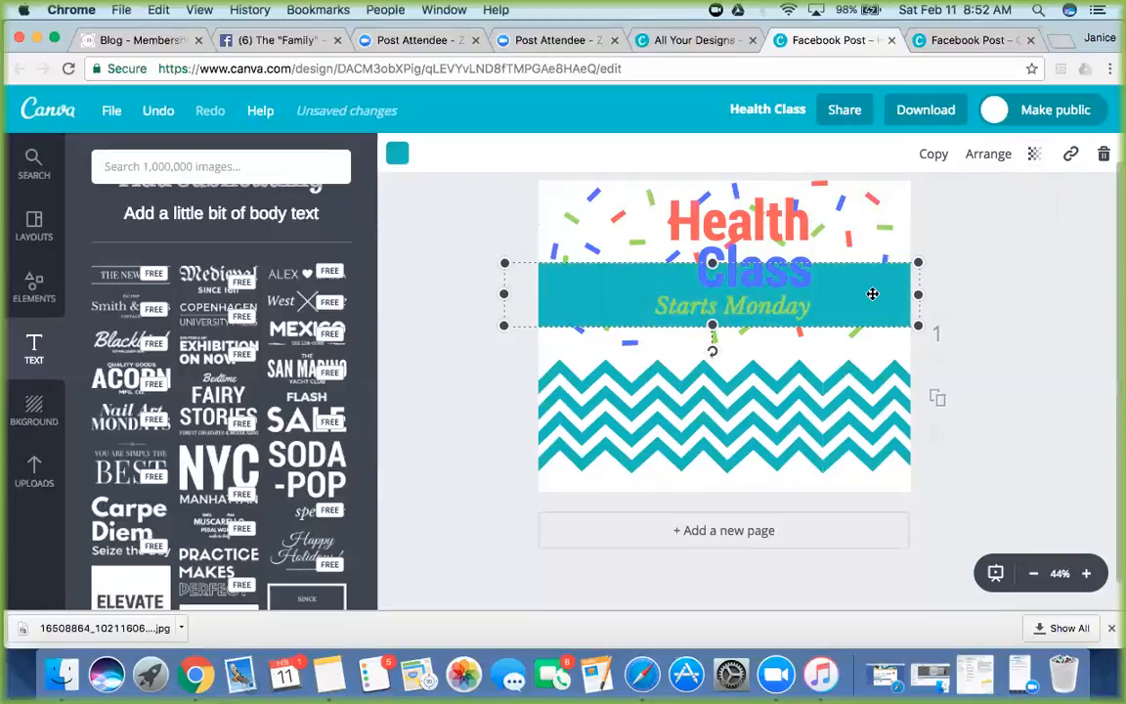
{"action": "left_click_drag", "start_coordinate": [870, 324], "coordinate": [865, 342]}
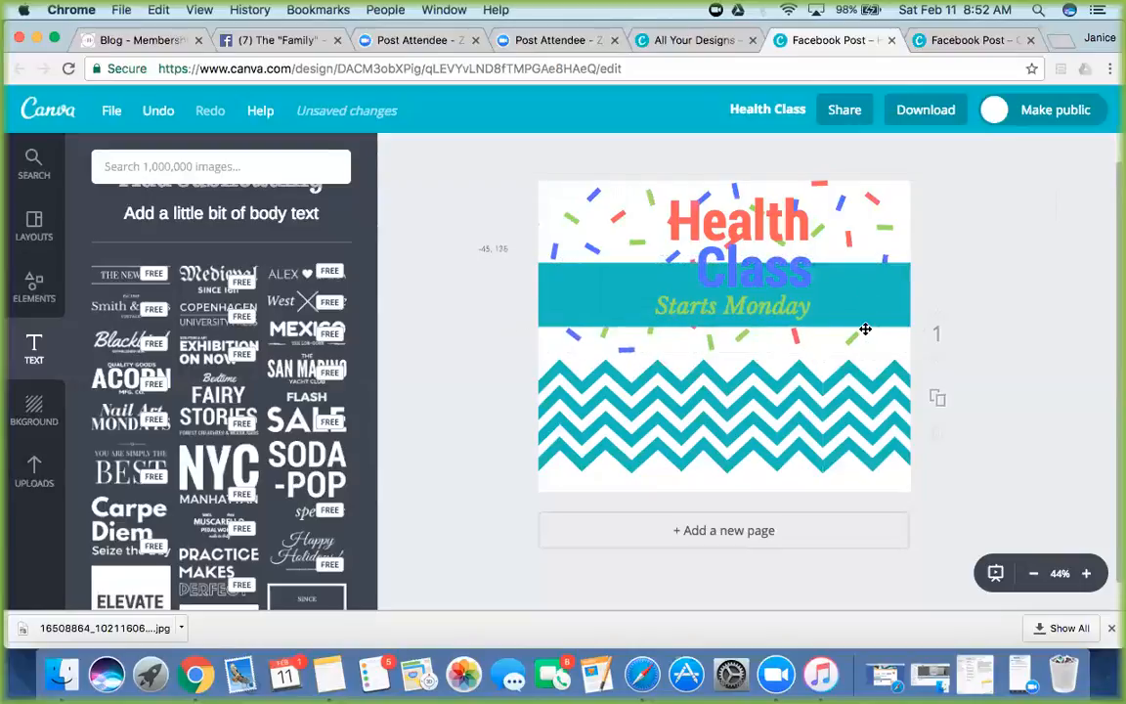
{"action": "left_click", "coordinate": [574, 278]}
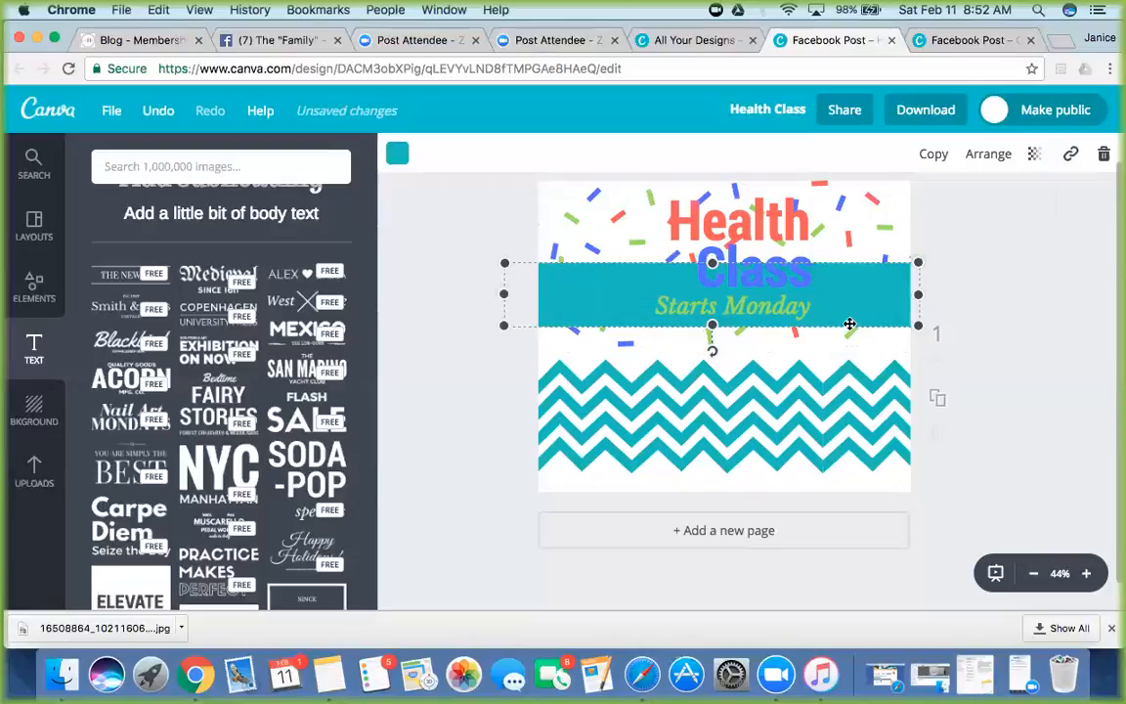
{"action": "left_click_drag", "start_coordinate": [851, 332], "coordinate": [851, 350]}
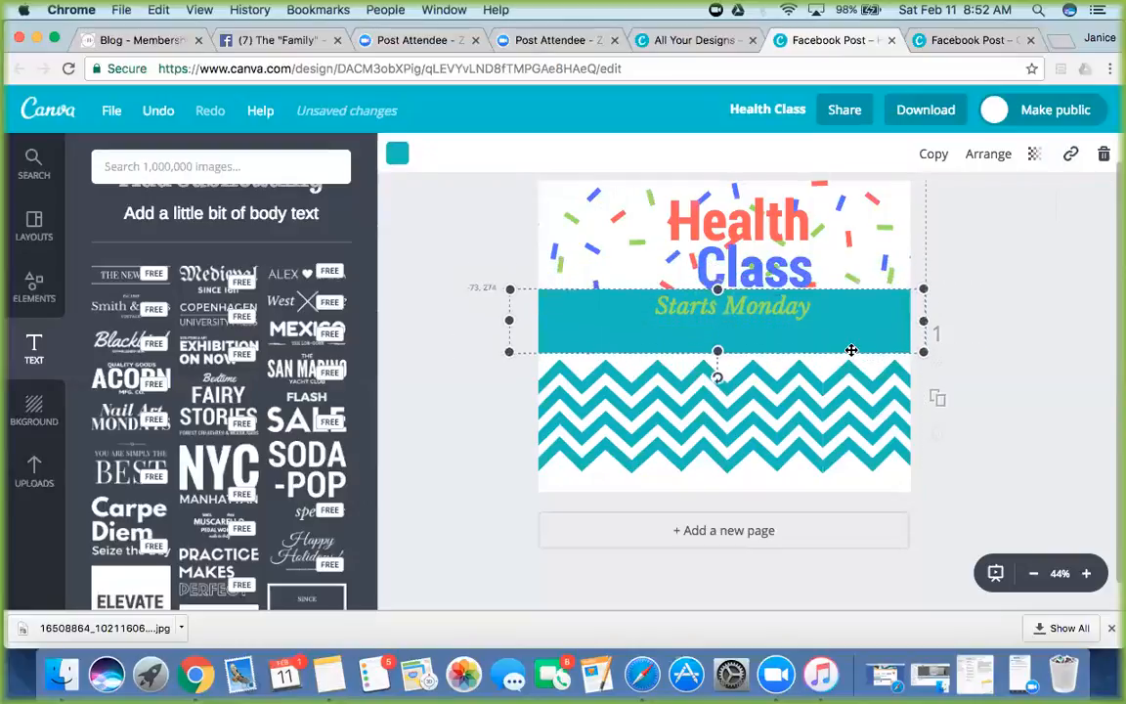
{"action": "left_click_drag", "start_coordinate": [717, 349], "coordinate": [716, 323]}
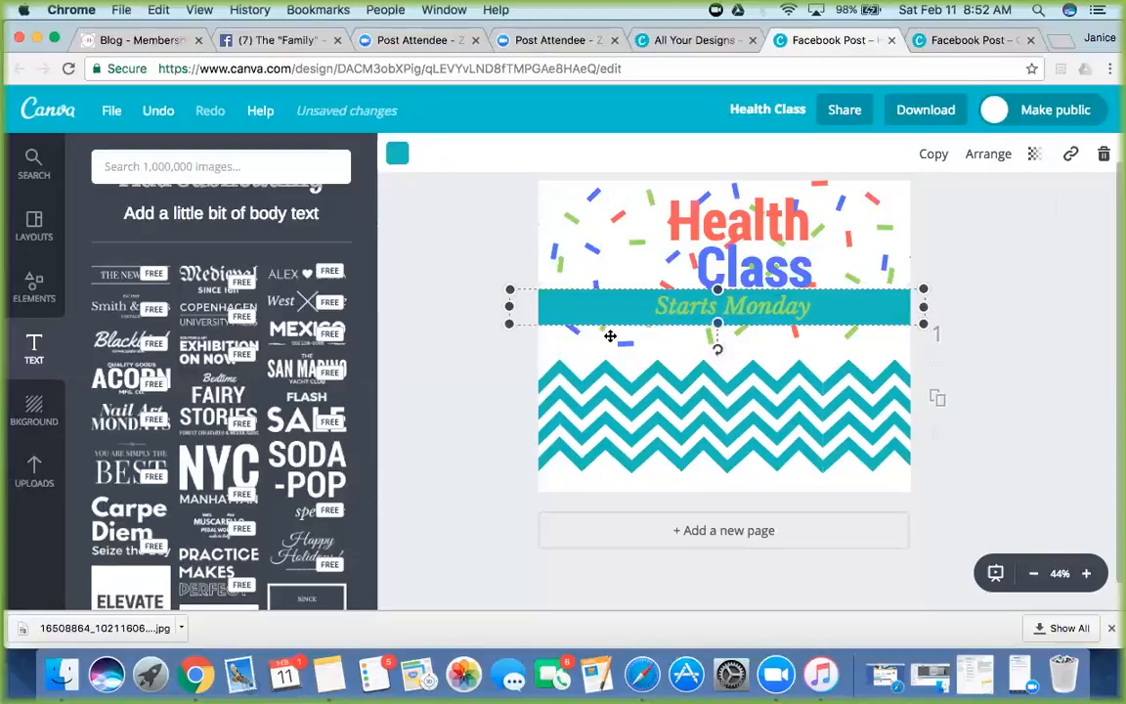
Step: Delete the teal chevron pattern and shift the "Health Class Starts Monday" text group slightly left
{"action": "left_click", "coordinate": [669, 290]}
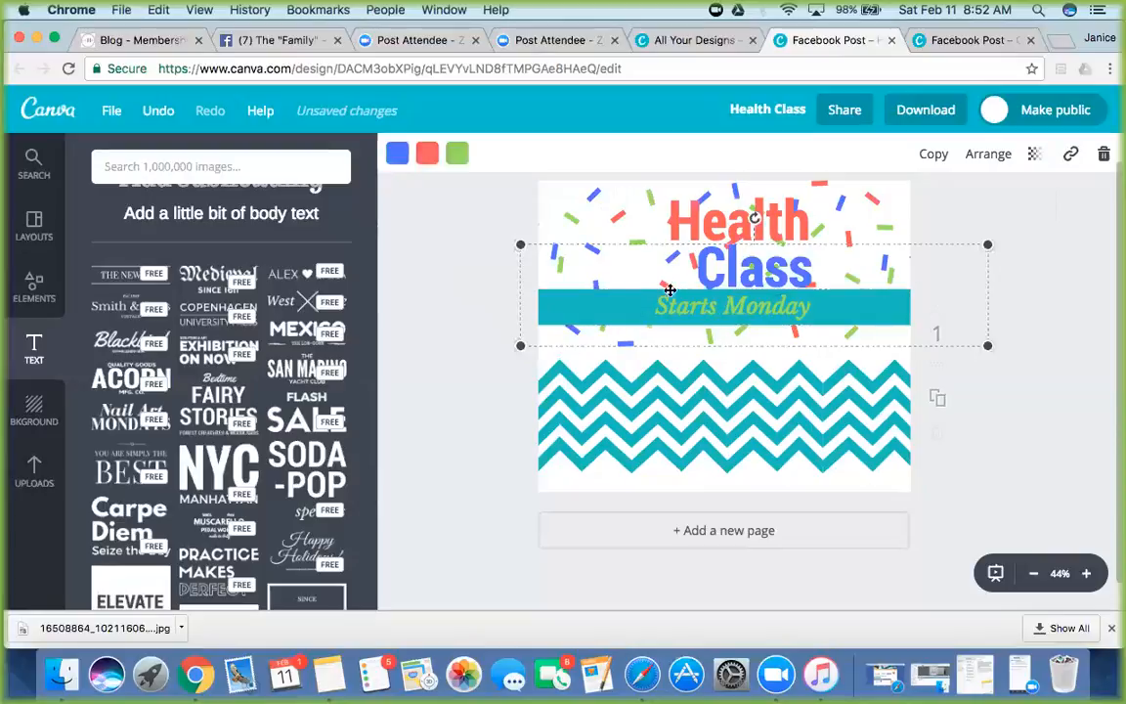
{"action": "left_click", "coordinate": [680, 409]}
{"action": "left_click", "coordinate": [1101, 153]}
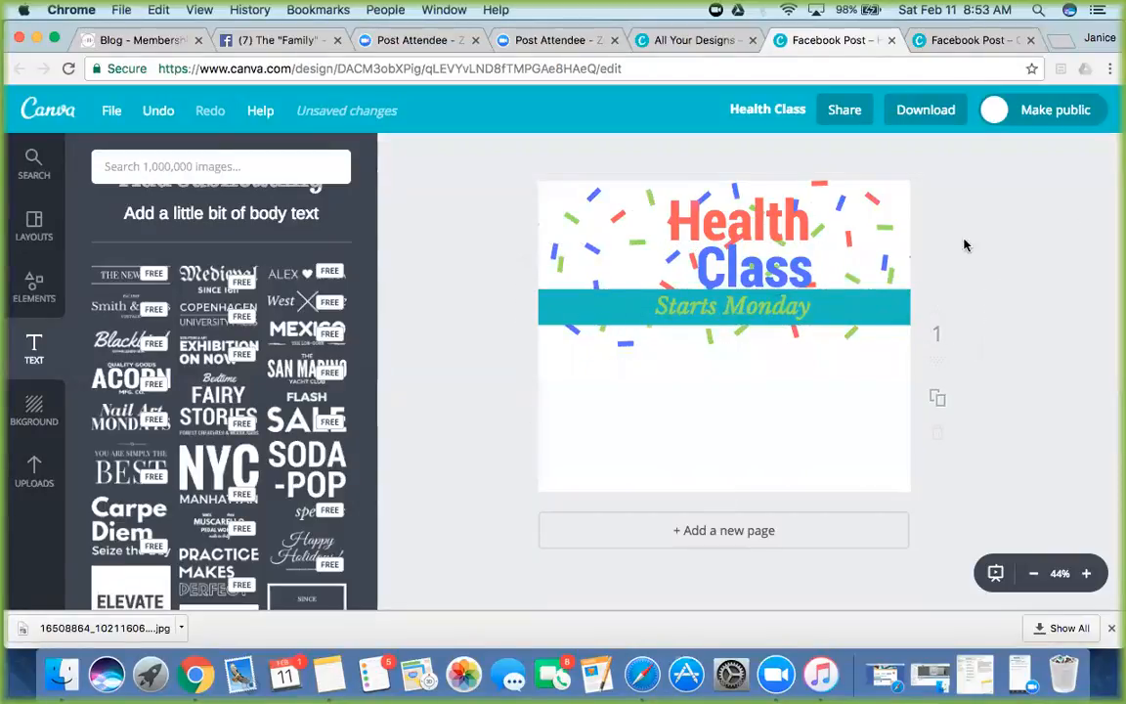
{"action": "mouse_move", "coordinate": [759, 281]}
{"action": "left_mouse_down"}
{"action": "mouse_move", "coordinate": [724, 283]}
{"action": "mouse_move", "coordinate": [742, 282]}
{"action": "left_mouse_up"}
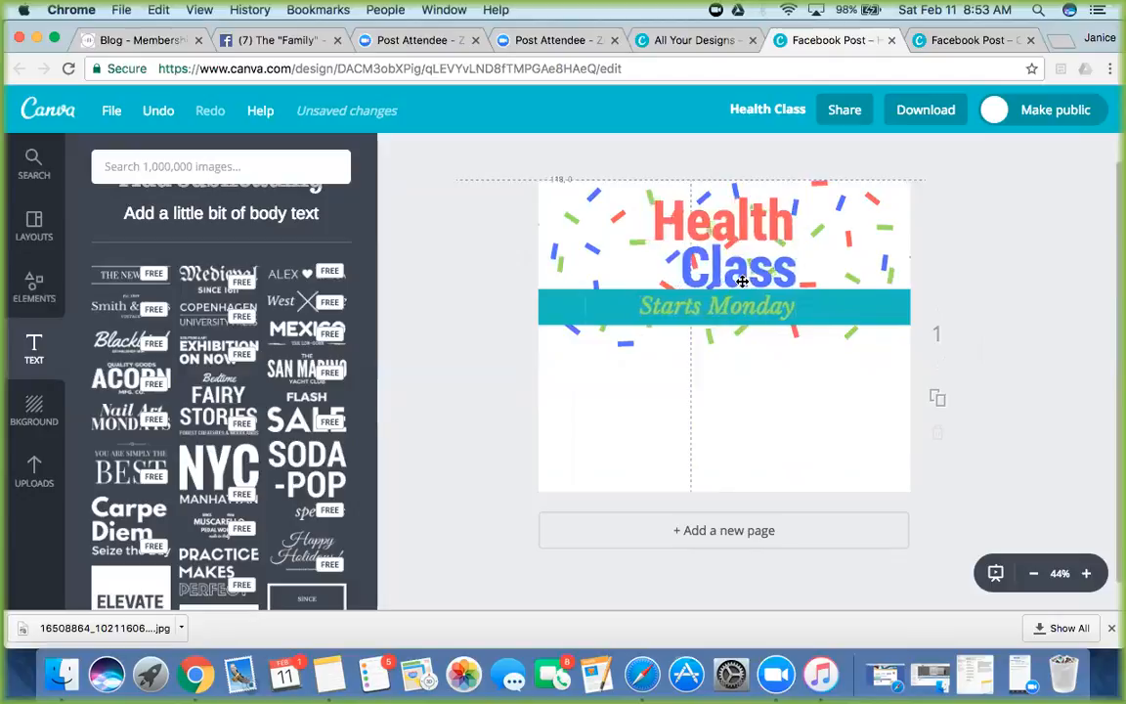
Step: Duplicate the top confetti strip, place the copy along the bottom of the post and enlarge it past both side edges
{"action": "left_click", "coordinate": [797, 211]}
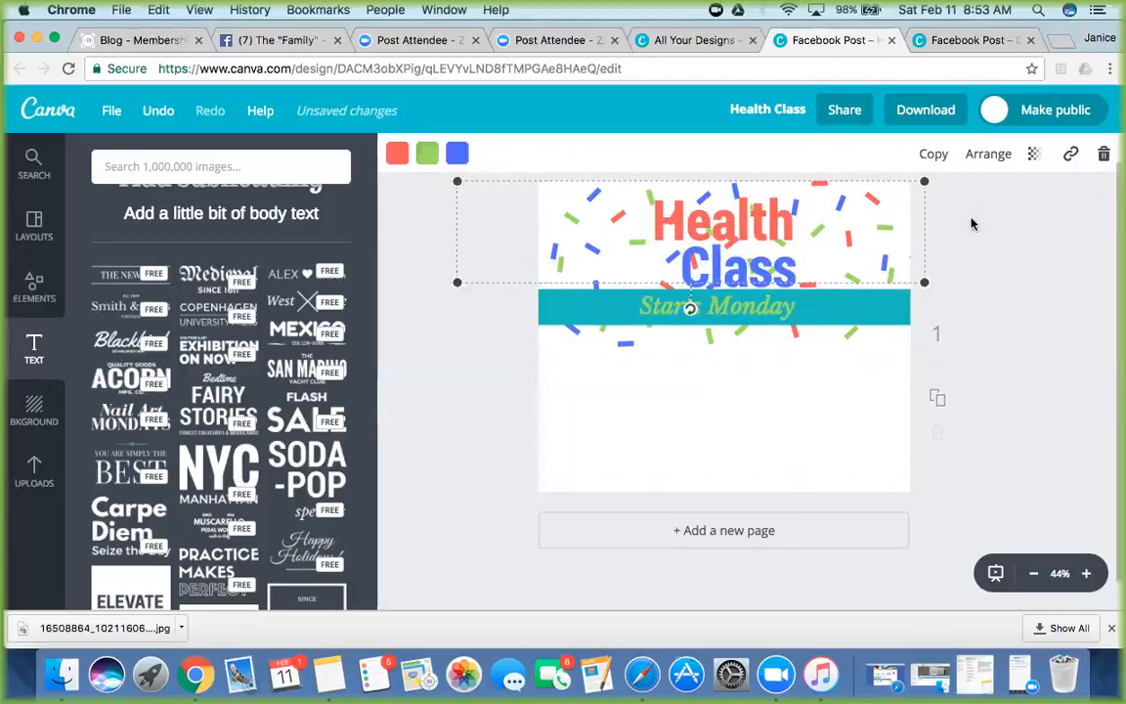
{"action": "left_click", "coordinate": [938, 156]}
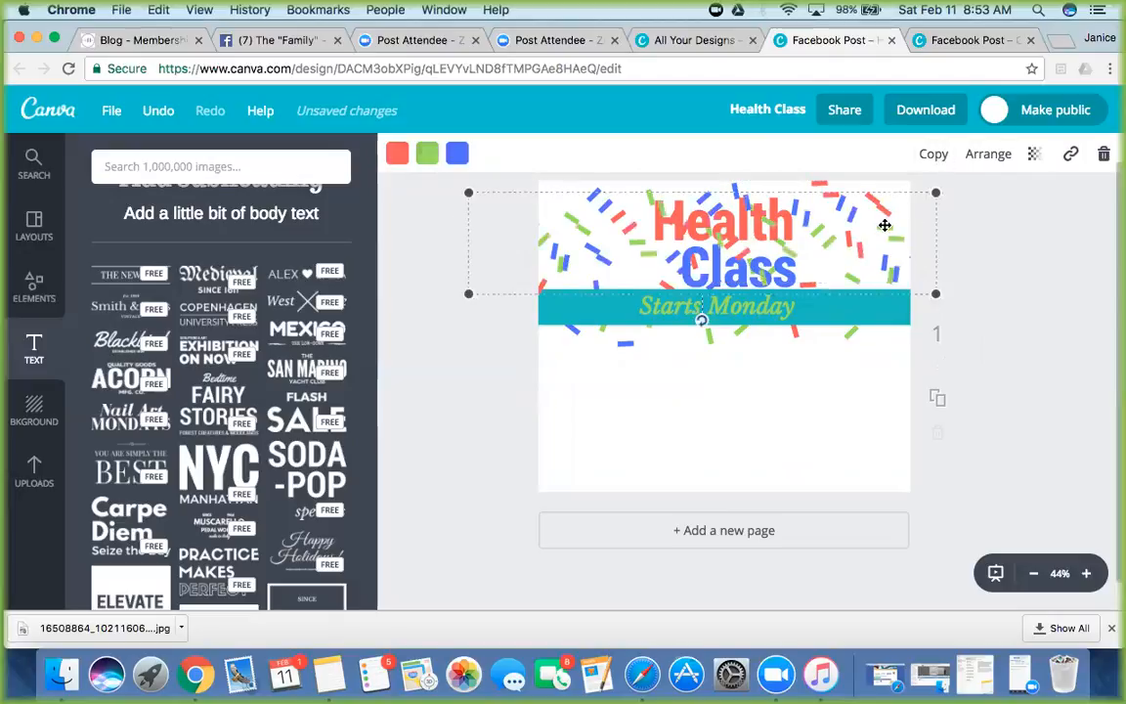
{"action": "left_click_drag", "start_coordinate": [920, 259], "coordinate": [902, 420]}
{"action": "left_click_drag", "start_coordinate": [955, 388], "coordinate": [982, 330]}
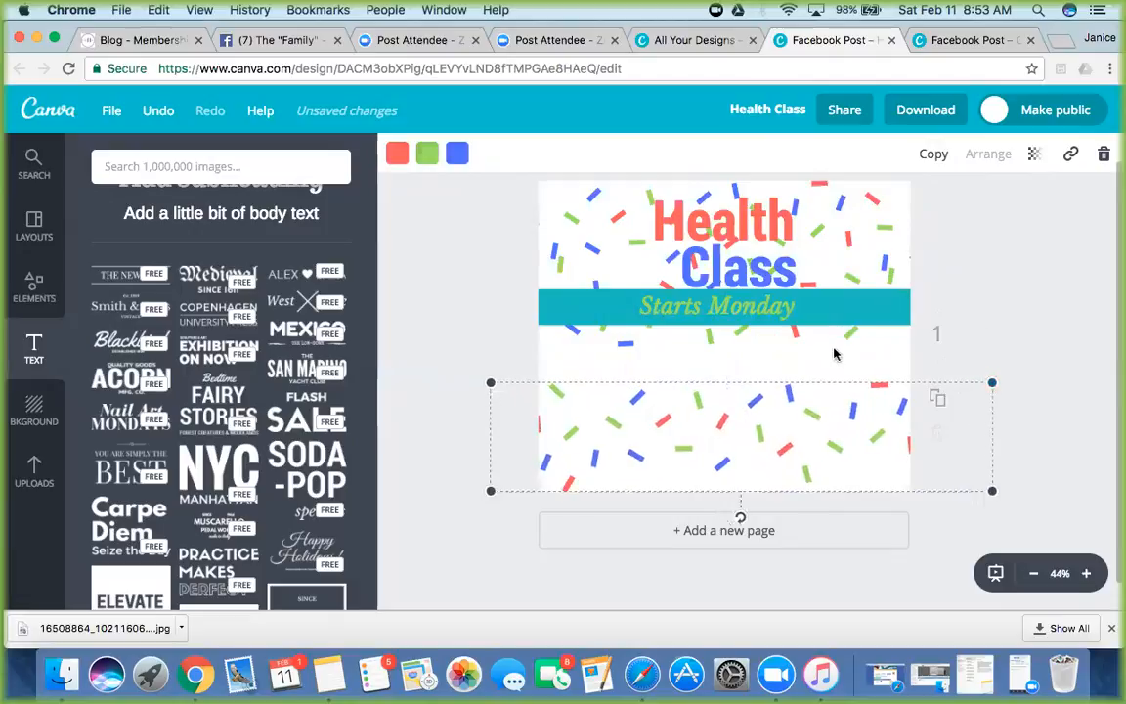
Step: Enlarge the middle confetti strip and position it around the teal band so it fills the gap above the bottom confetti
{"action": "left_click", "coordinate": [859, 264]}
{"action": "left_click_drag", "start_coordinate": [522, 344], "coordinate": [477, 354]}
{"action": "mouse_move", "coordinate": [812, 265]}
{"action": "left_mouse_down"}
{"action": "mouse_move", "coordinate": [814, 299]}
{"action": "mouse_move", "coordinate": [806, 274]}
{"action": "left_mouse_up"}
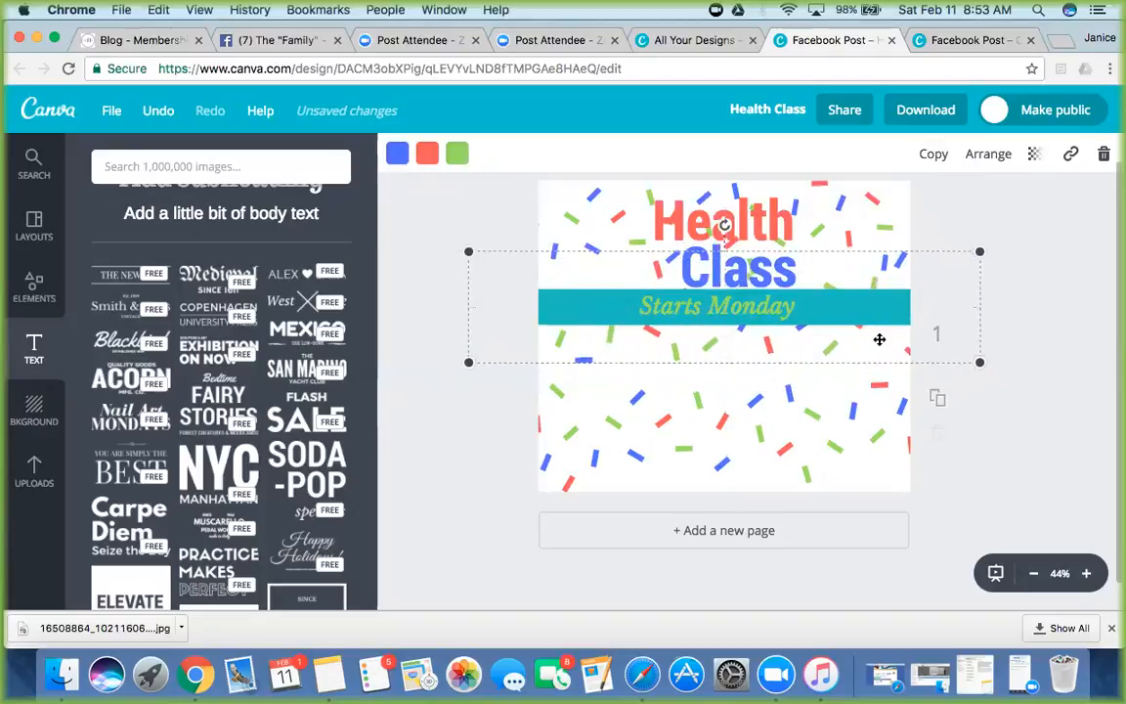
Step: Enlarge the top confetti strip to reach from the post's upper edge to the teal band and shift it left
{"action": "left_click", "coordinate": [837, 216]}
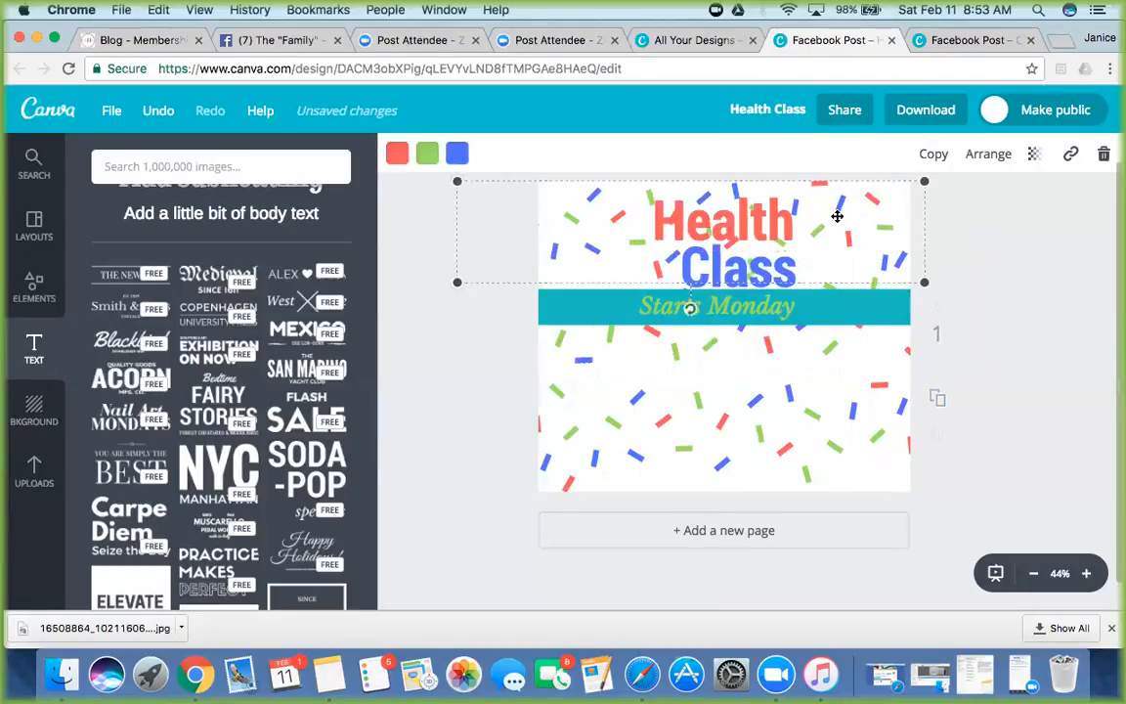
{"action": "left_click_drag", "start_coordinate": [837, 224], "coordinate": [837, 226]}
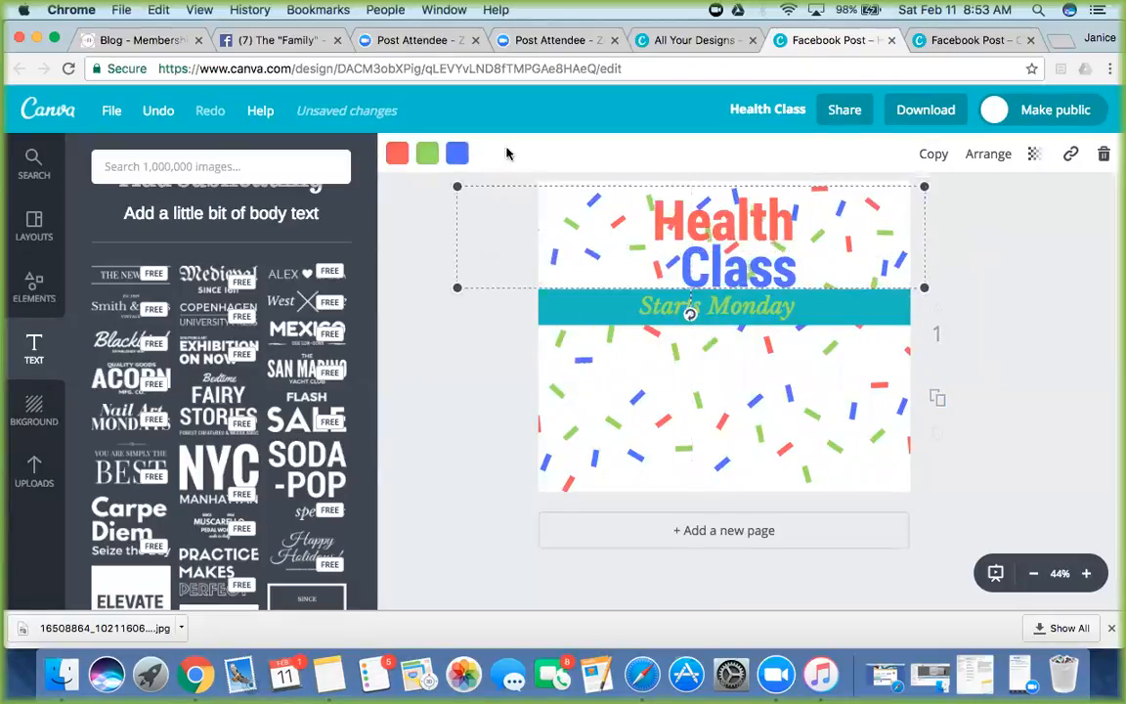
{"action": "left_click_drag", "start_coordinate": [456, 184], "coordinate": [440, 126]}
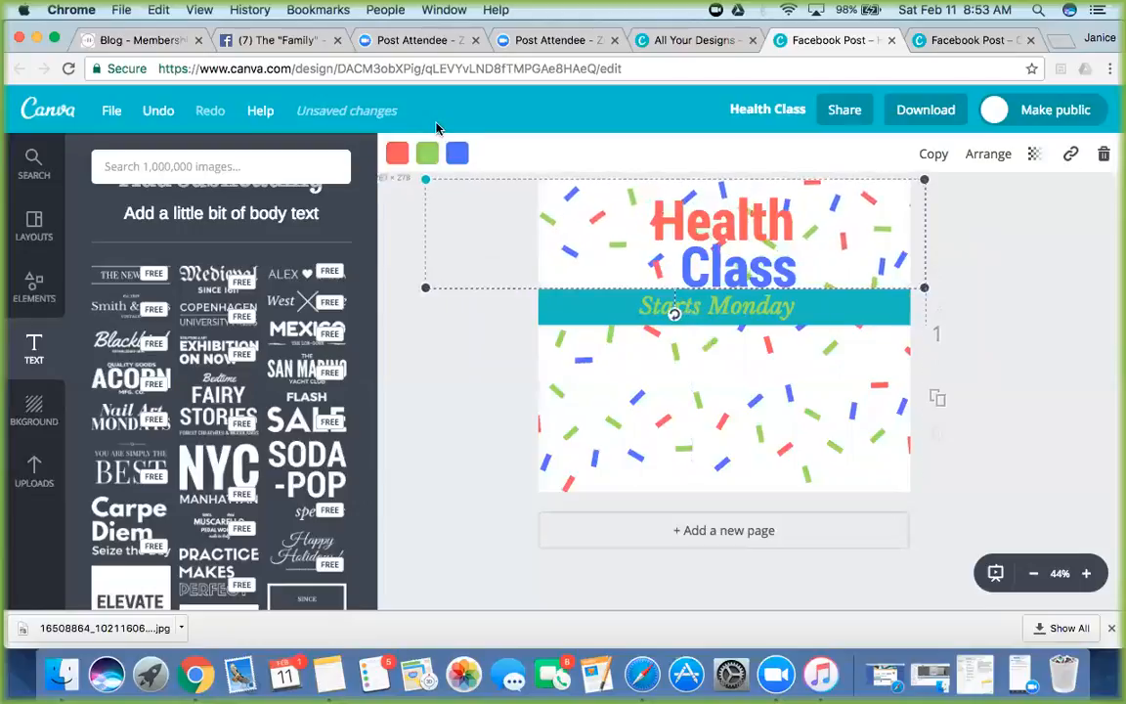
{"action": "mouse_move", "coordinate": [819, 216]}
{"action": "left_mouse_down"}
{"action": "mouse_move", "coordinate": [804, 221]}
{"action": "mouse_move", "coordinate": [823, 220]}
{"action": "left_mouse_up"}
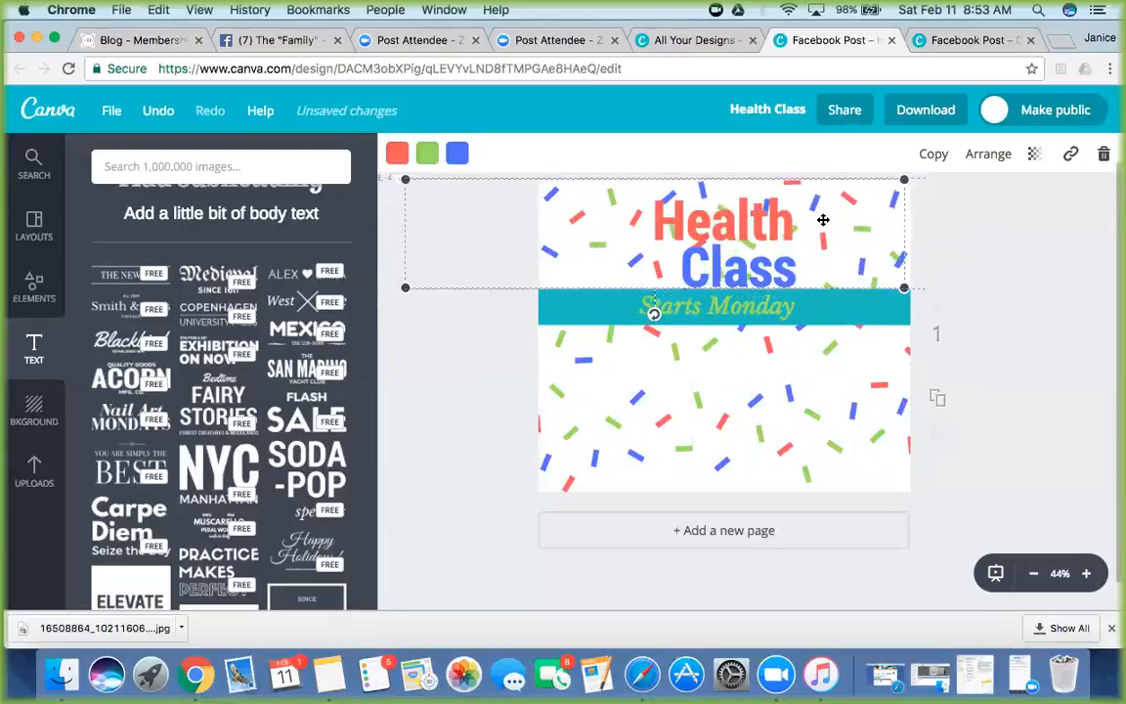
Step: Fade the top confetti strip by setting its transparency to 21
{"action": "left_click", "coordinate": [776, 387]}
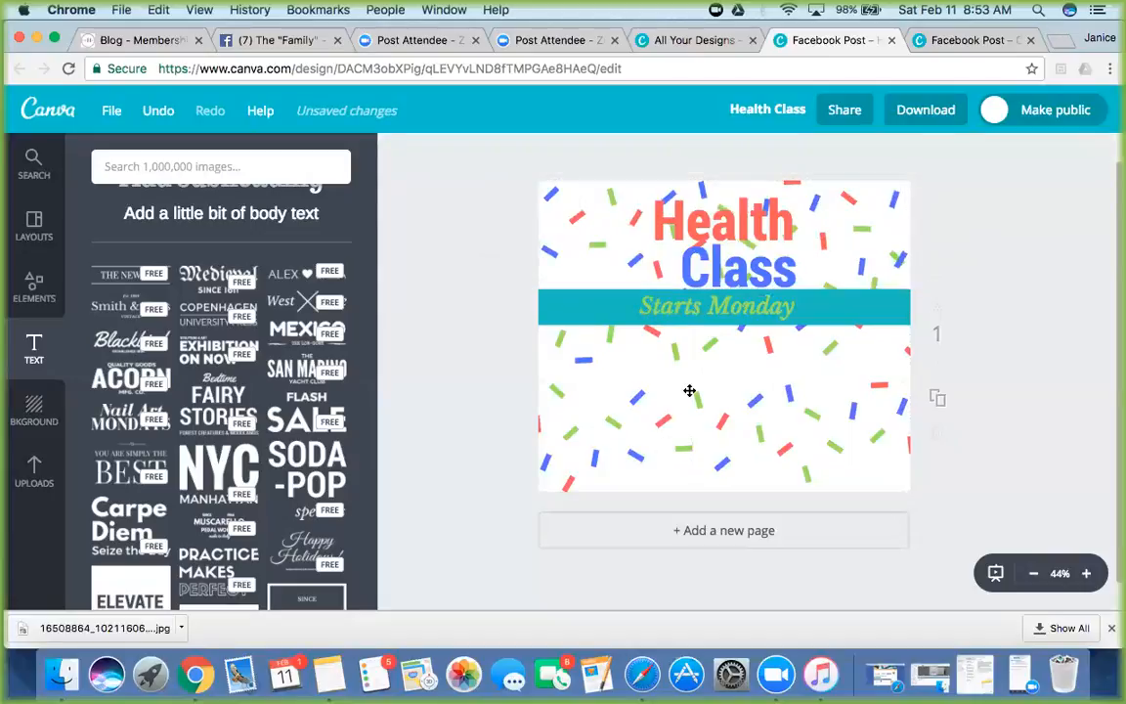
{"action": "left_click", "coordinate": [619, 228]}
{"action": "left_click", "coordinate": [550, 227]}
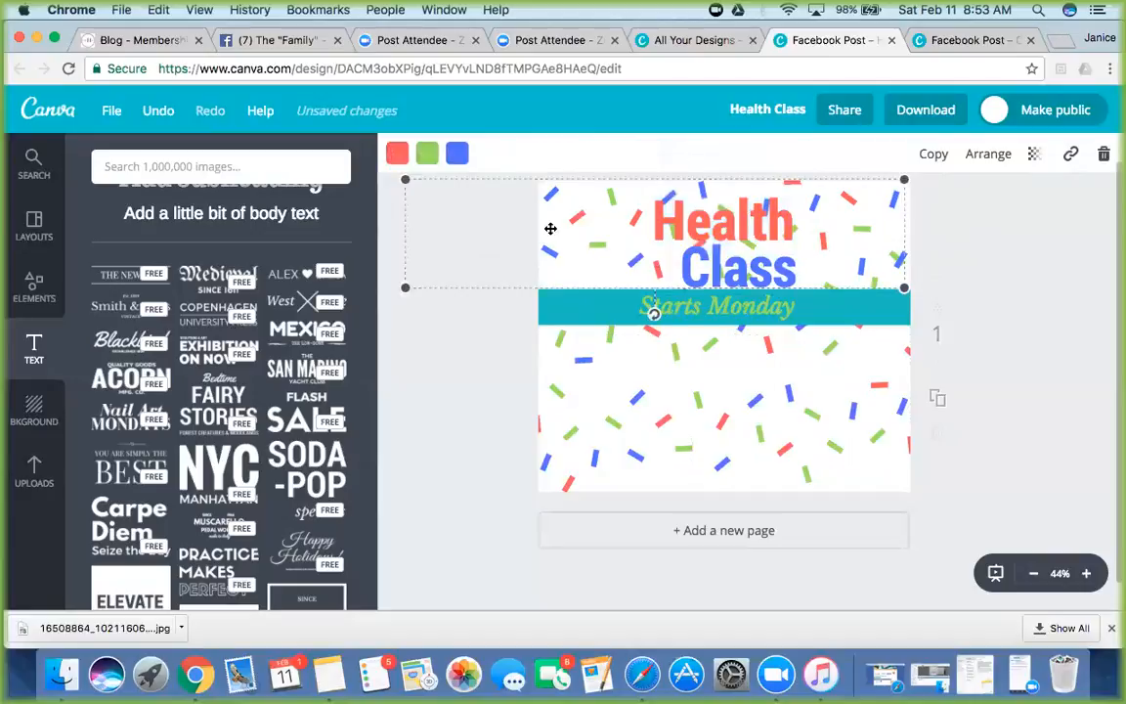
{"action": "left_click", "coordinate": [1035, 156]}
{"action": "left_click_drag", "start_coordinate": [991, 215], "coordinate": [895, 213]}
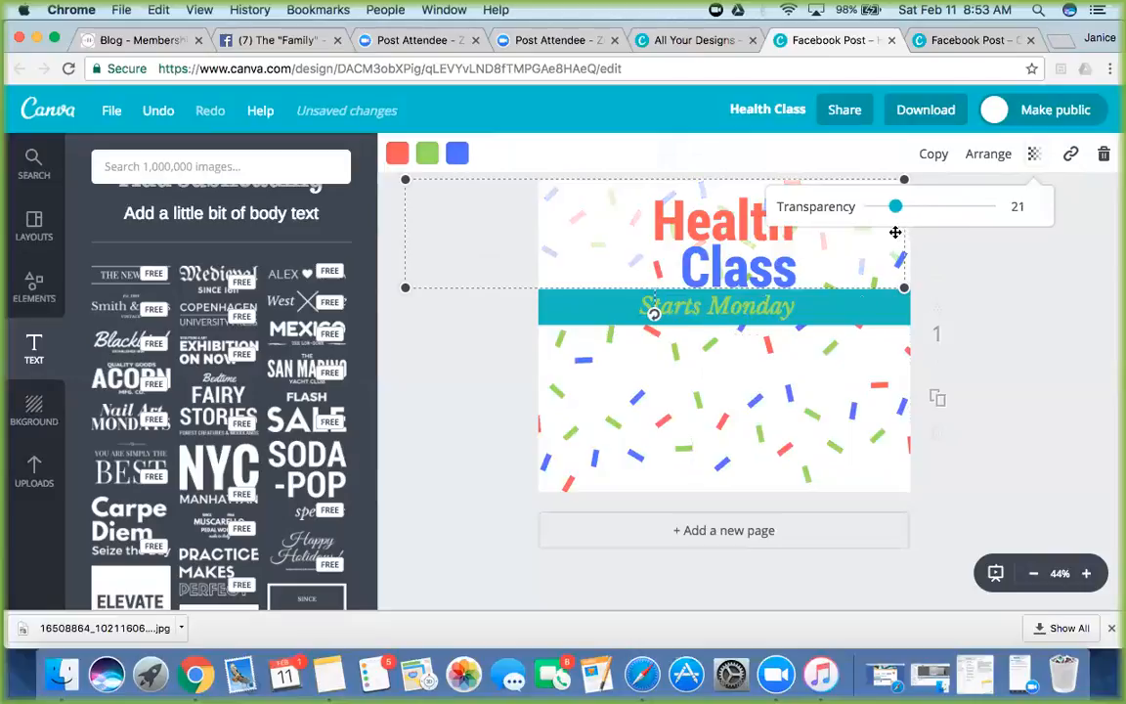
Step: Fade the bottom confetti strip with the transparency setting to match the top strip
{"action": "left_click", "coordinate": [817, 370]}
{"action": "left_click", "coordinate": [660, 409]}
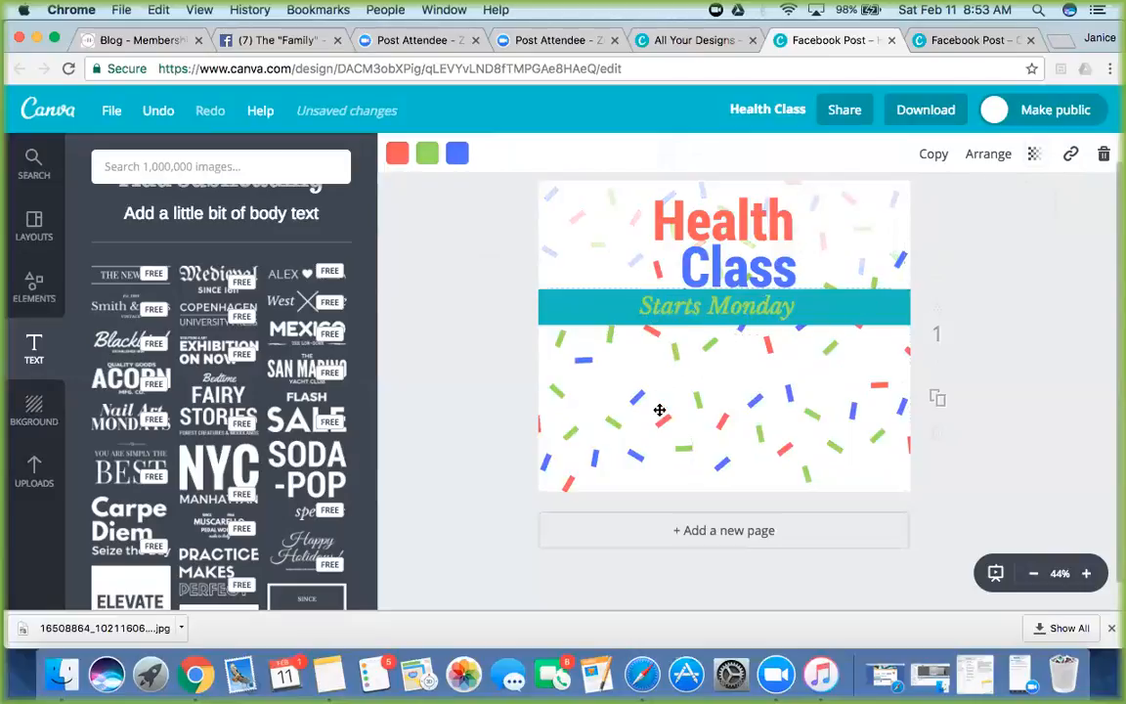
{"action": "left_click", "coordinate": [1036, 157]}
{"action": "left_click_drag", "start_coordinate": [990, 208], "coordinate": [898, 208]}
Step: Fade the middle confetti strip around the teal band with the transparency setting to blend with the other strips
{"action": "left_click", "coordinate": [792, 363]}
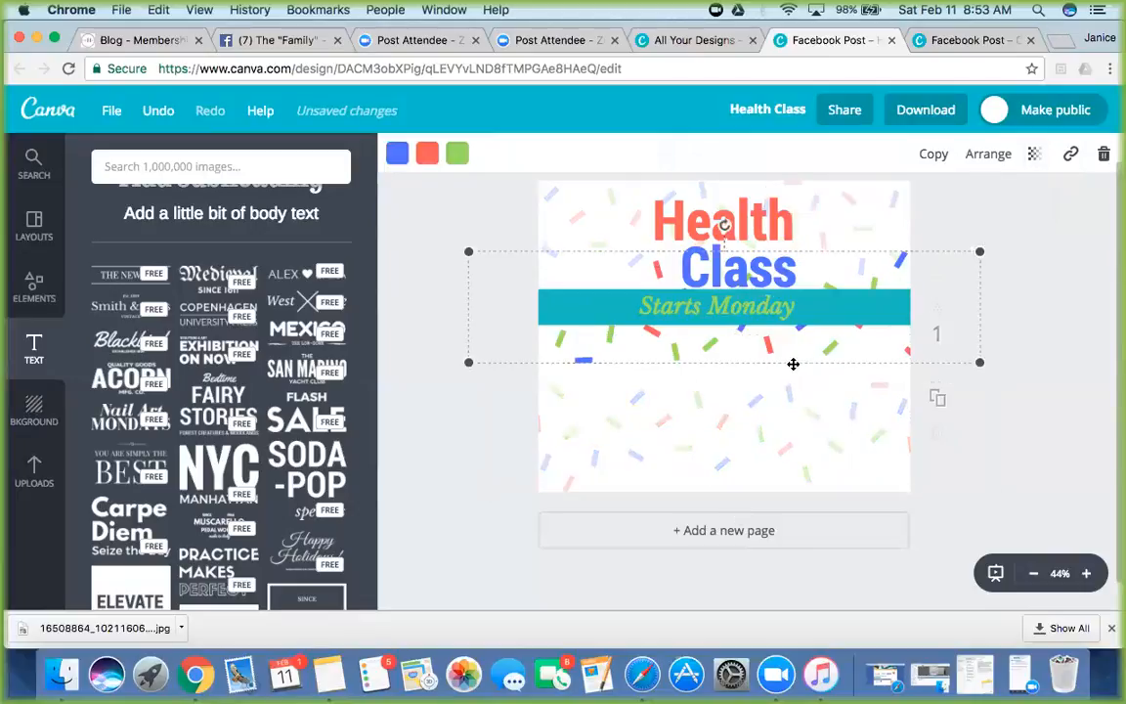
{"action": "left_click", "coordinate": [992, 156]}
{"action": "left_click", "coordinate": [1034, 156]}
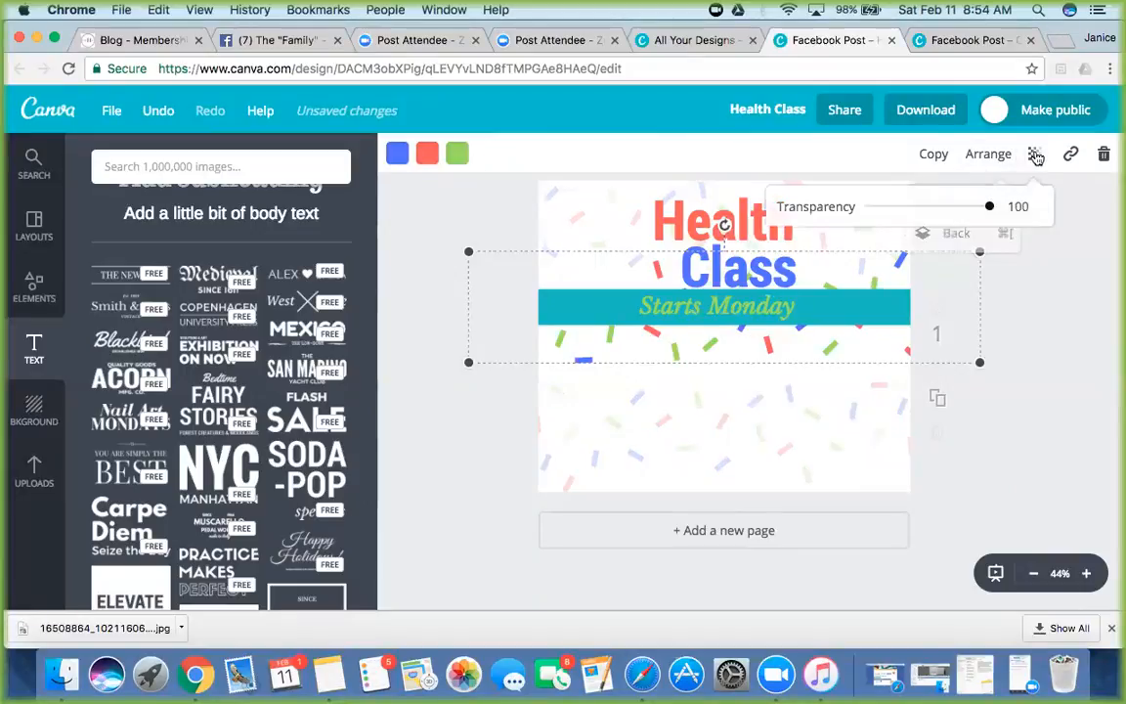
{"action": "left_click_drag", "start_coordinate": [992, 214], "coordinate": [910, 217]}
{"action": "left_click", "coordinate": [464, 492]}
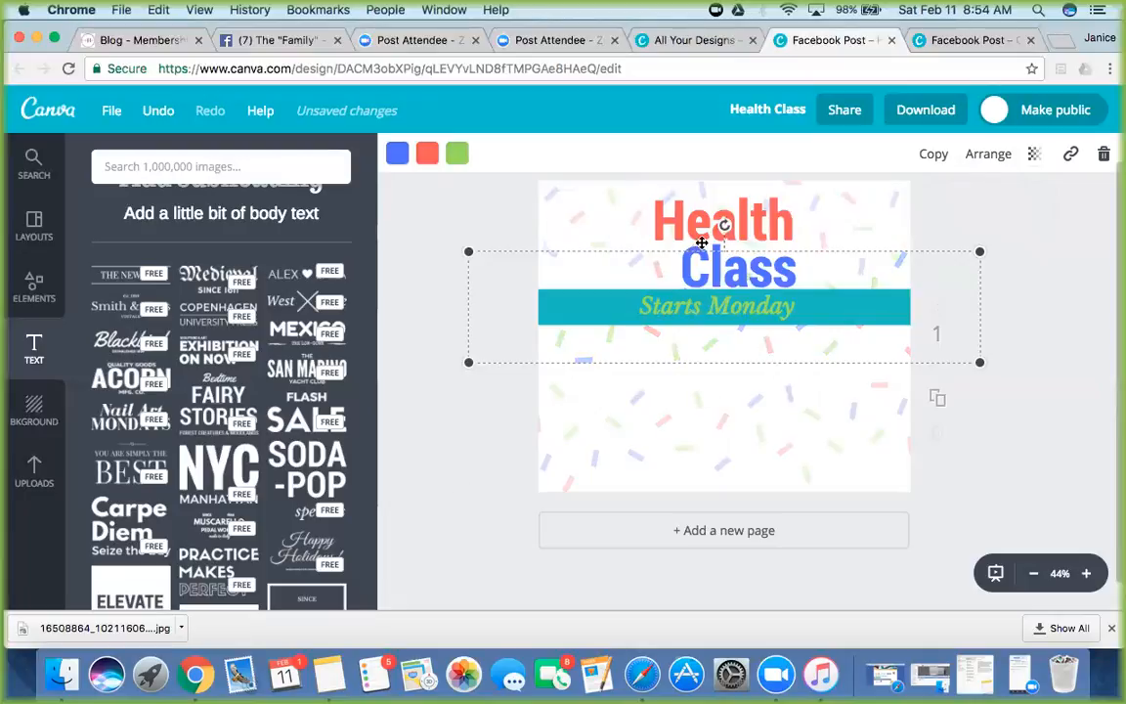
Step: Look through the ready-made text designs, from the plain headings to the badges and speech bubbles
{"action": "scroll", "coordinate": [266, 419], "scroll_direction": "down", "scroll_amount": 6}
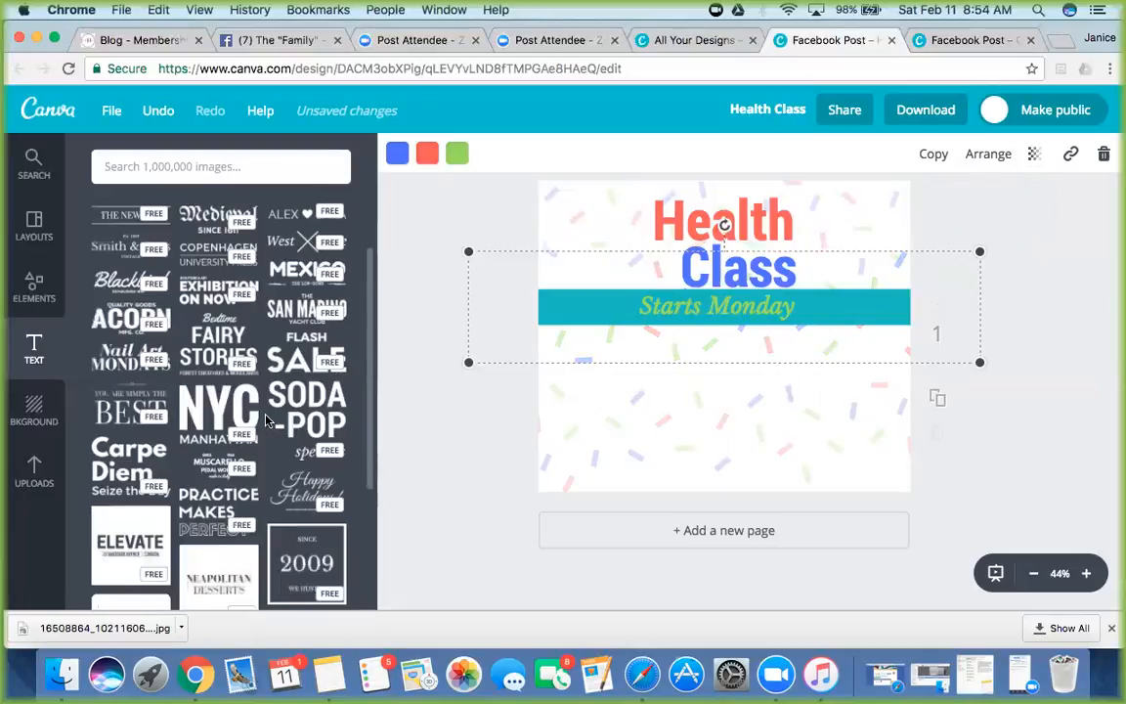
{"action": "scroll", "coordinate": [266, 419], "scroll_direction": "down", "scroll_amount": 4}
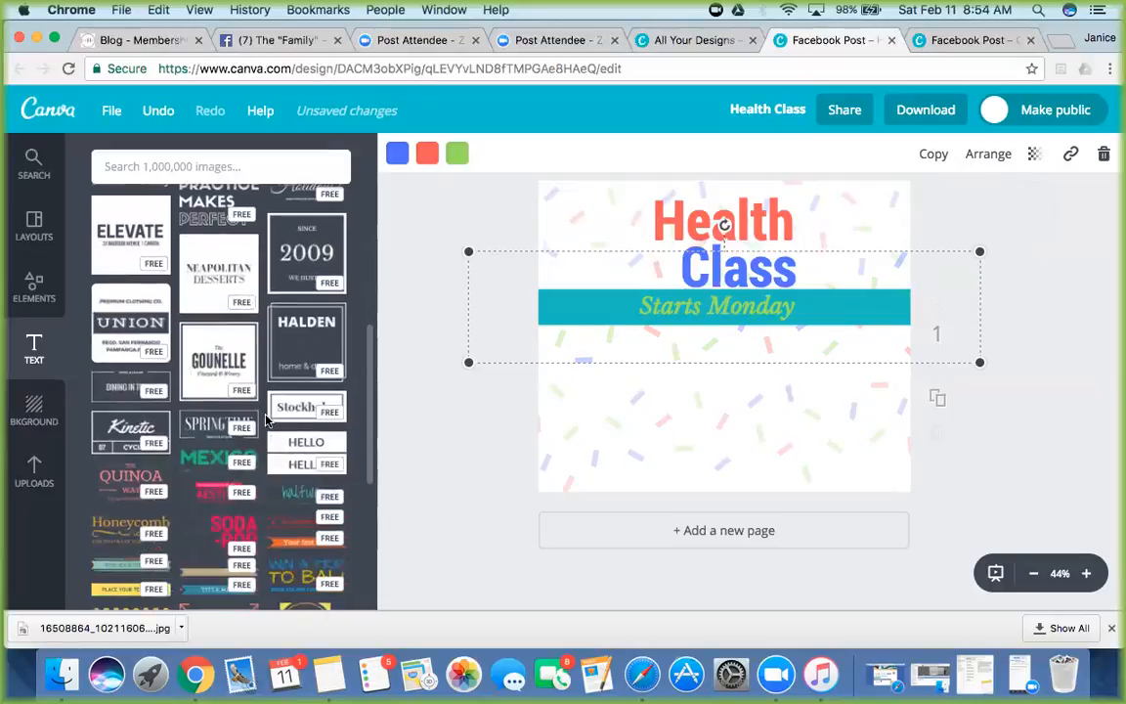
{"action": "scroll", "coordinate": [265, 420], "scroll_direction": "down", "scroll_amount": 6}
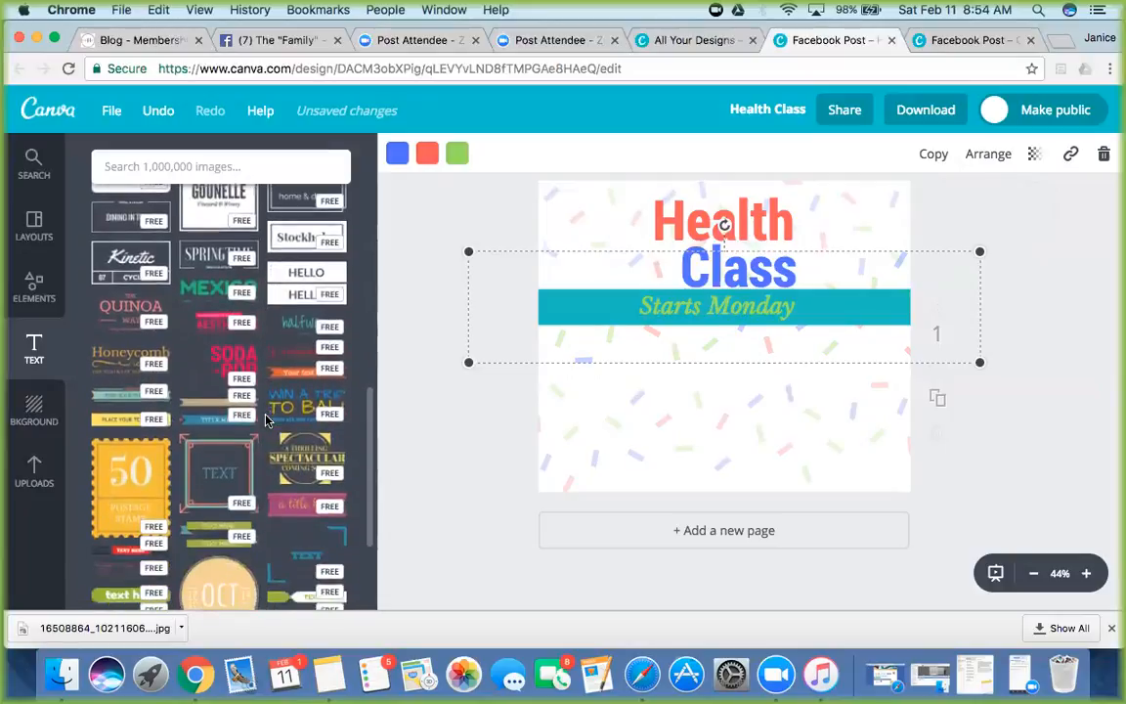
{"action": "scroll", "coordinate": [264, 420], "scroll_direction": "down", "scroll_amount": 7}
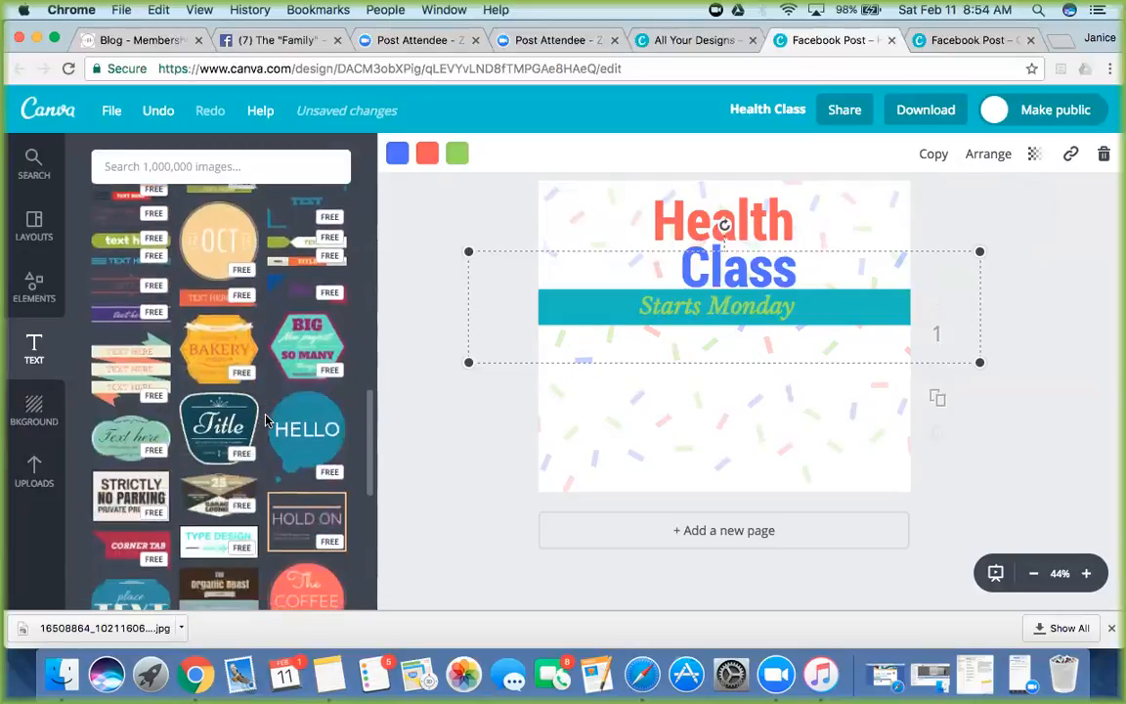
{"action": "scroll", "coordinate": [265, 420], "scroll_direction": "down", "scroll_amount": 6}
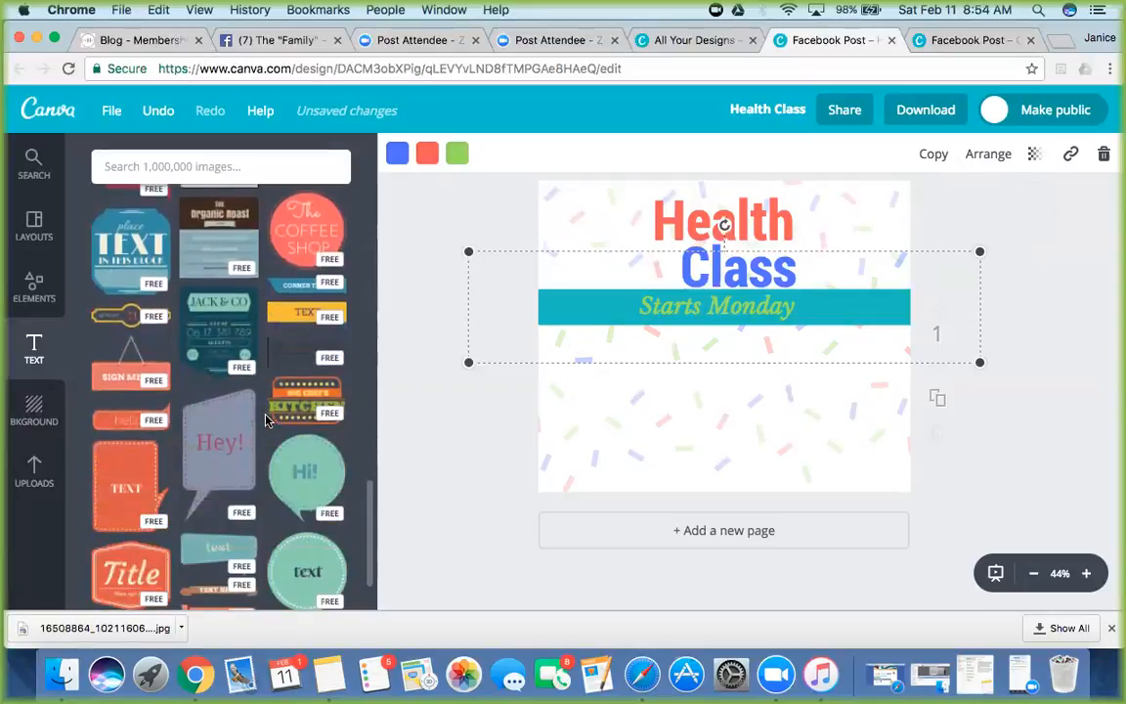
{"action": "scroll", "coordinate": [265, 420], "scroll_direction": "down", "scroll_amount": 7}
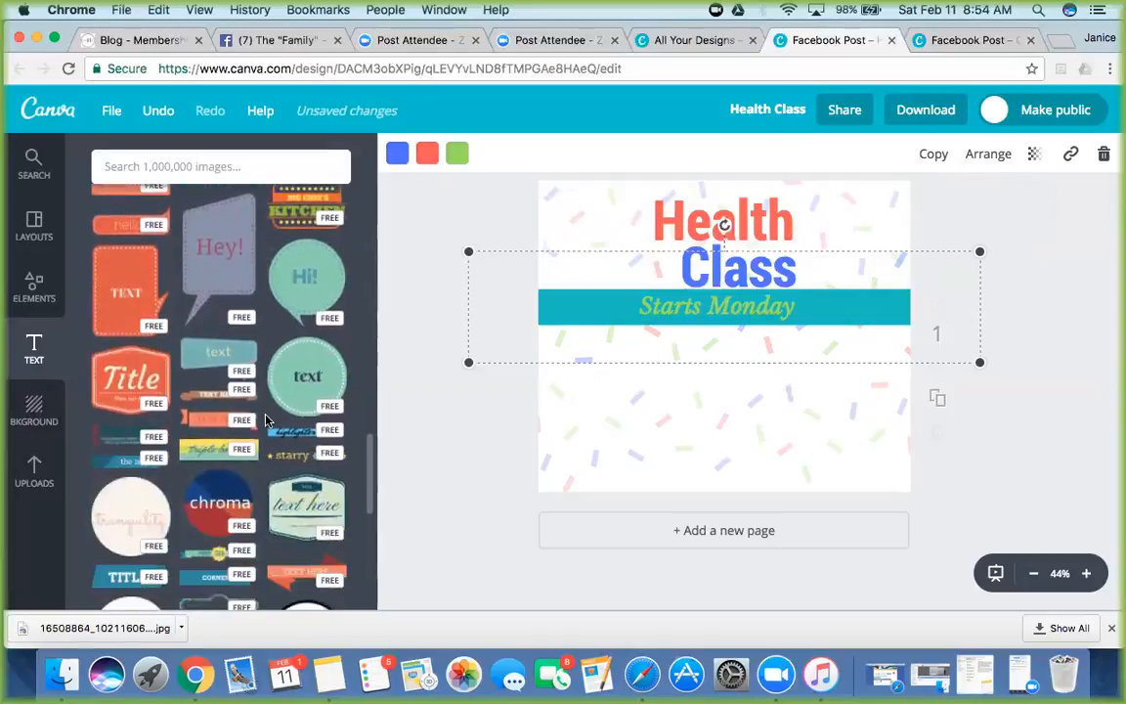
{"action": "scroll", "coordinate": [265, 419], "scroll_direction": "down", "scroll_amount": 3}
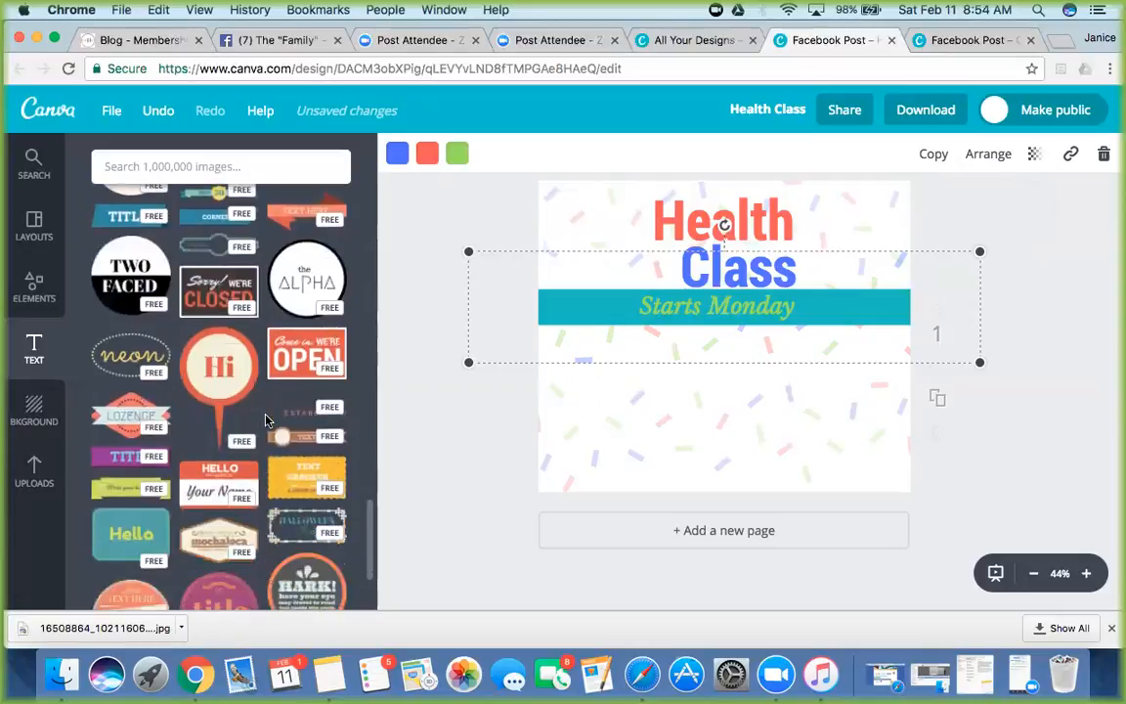
{"action": "scroll", "coordinate": [265, 419], "scroll_direction": "up", "scroll_amount": 16}
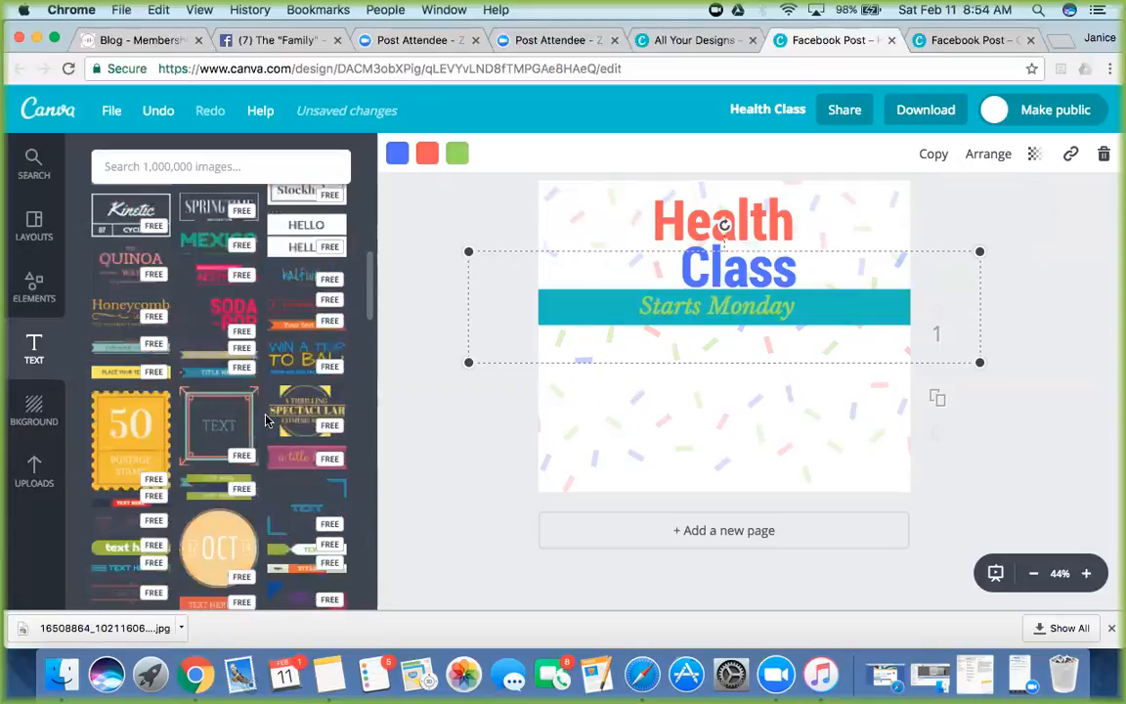
Step: Upload the downloaded 16508864_10211606….jpg image to the image uploads
{"action": "left_click", "coordinate": [32, 473]}
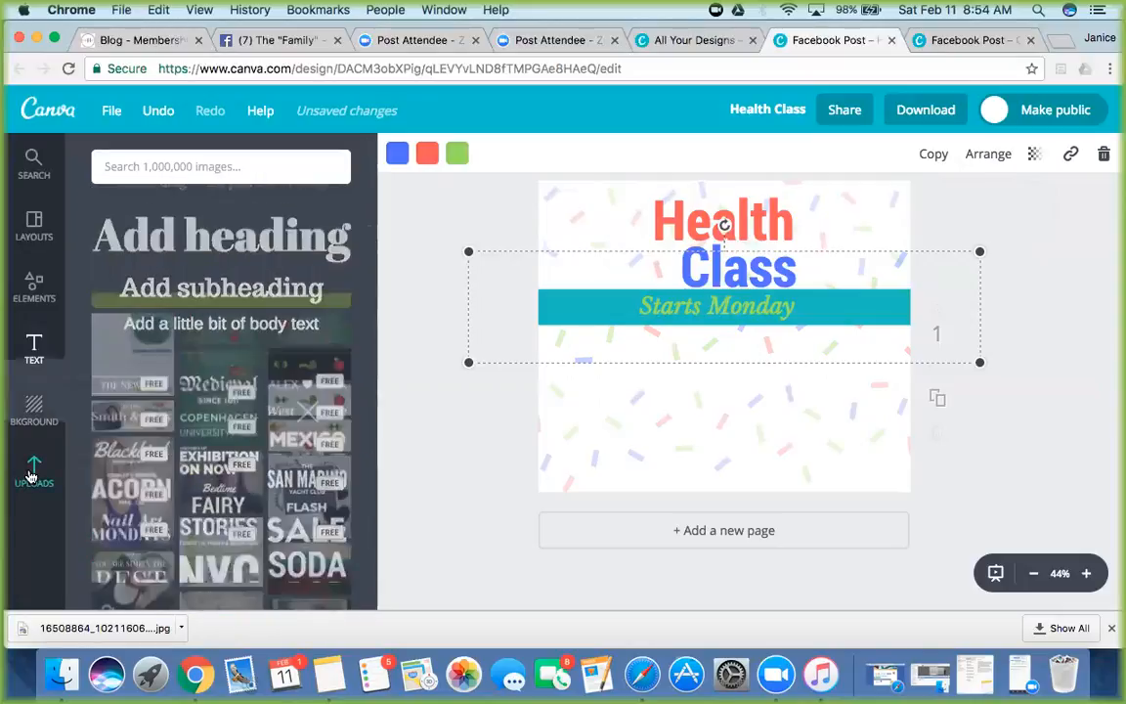
{"action": "scroll", "coordinate": [235, 442], "scroll_direction": "up", "scroll_amount": 5}
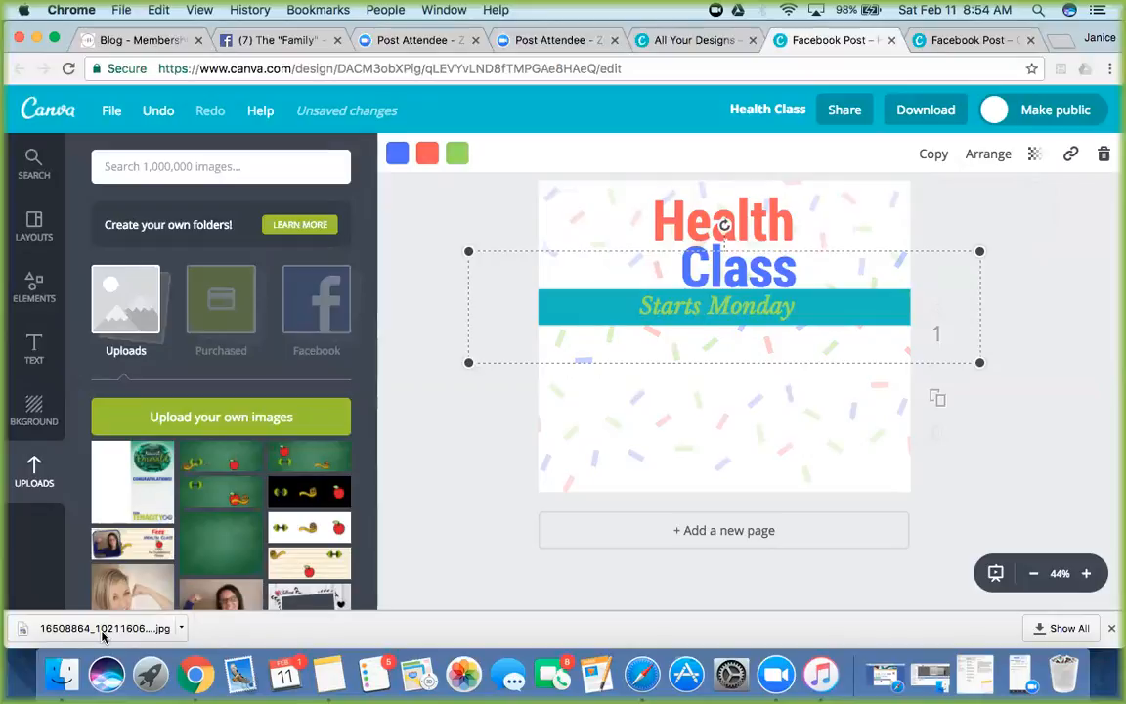
{"action": "left_click_drag", "start_coordinate": [103, 632], "coordinate": [184, 467]}
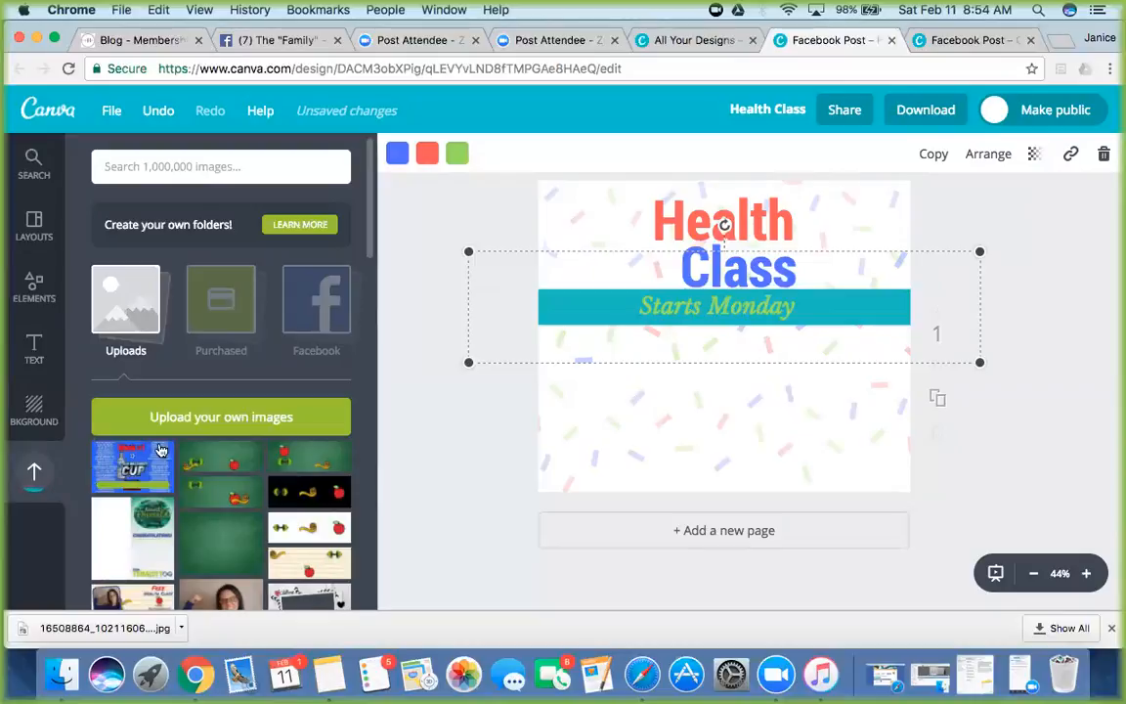
Step: Delete the "Health Class Starts Monday" text and the teal band, keeping only the confetti background
{"action": "left_click", "coordinate": [781, 220]}
{"action": "double_click", "coordinate": [781, 219]}
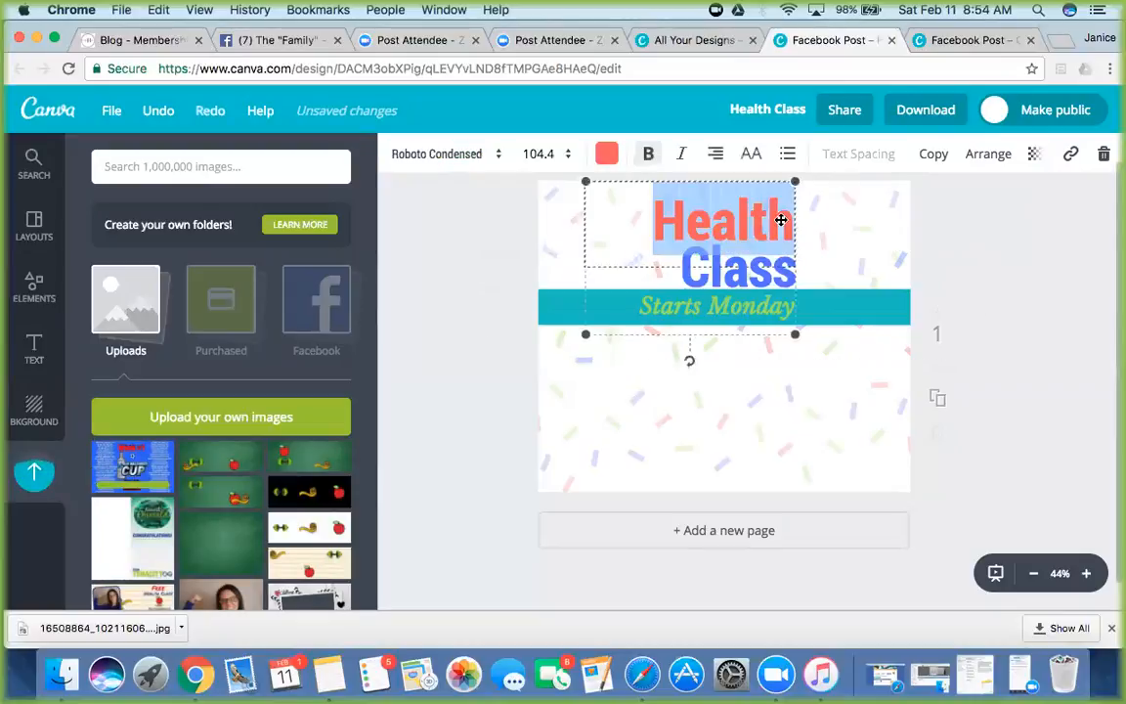
{"action": "left_click", "coordinate": [1104, 154]}
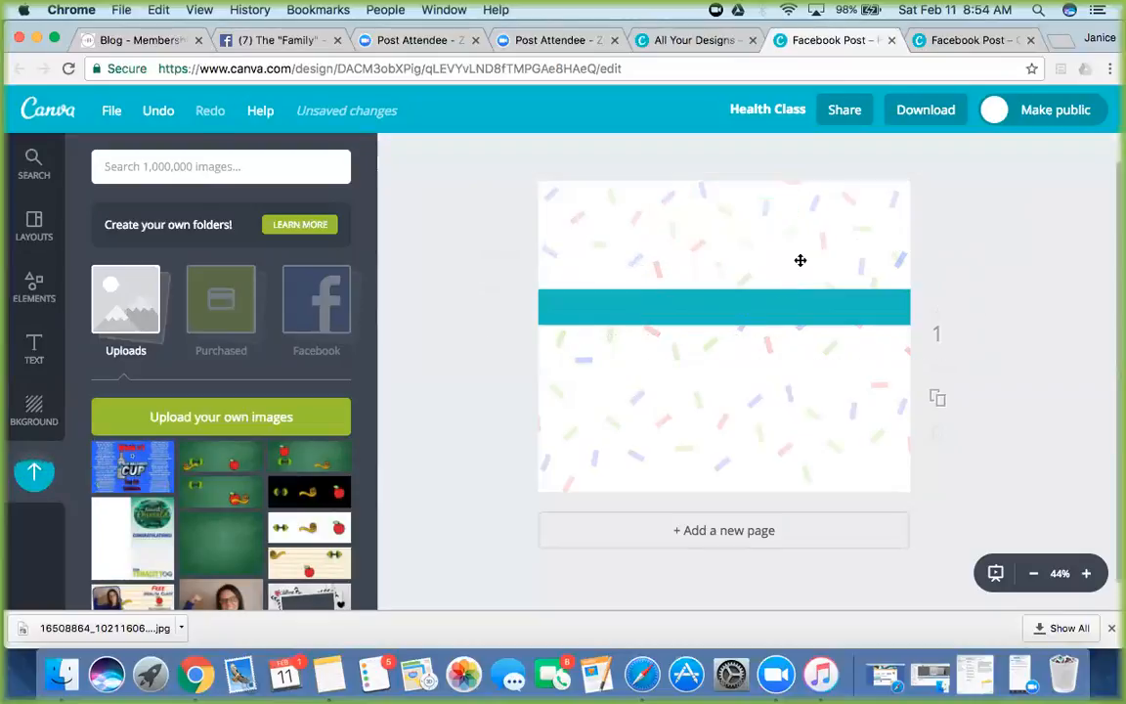
{"action": "left_click", "coordinate": [731, 308]}
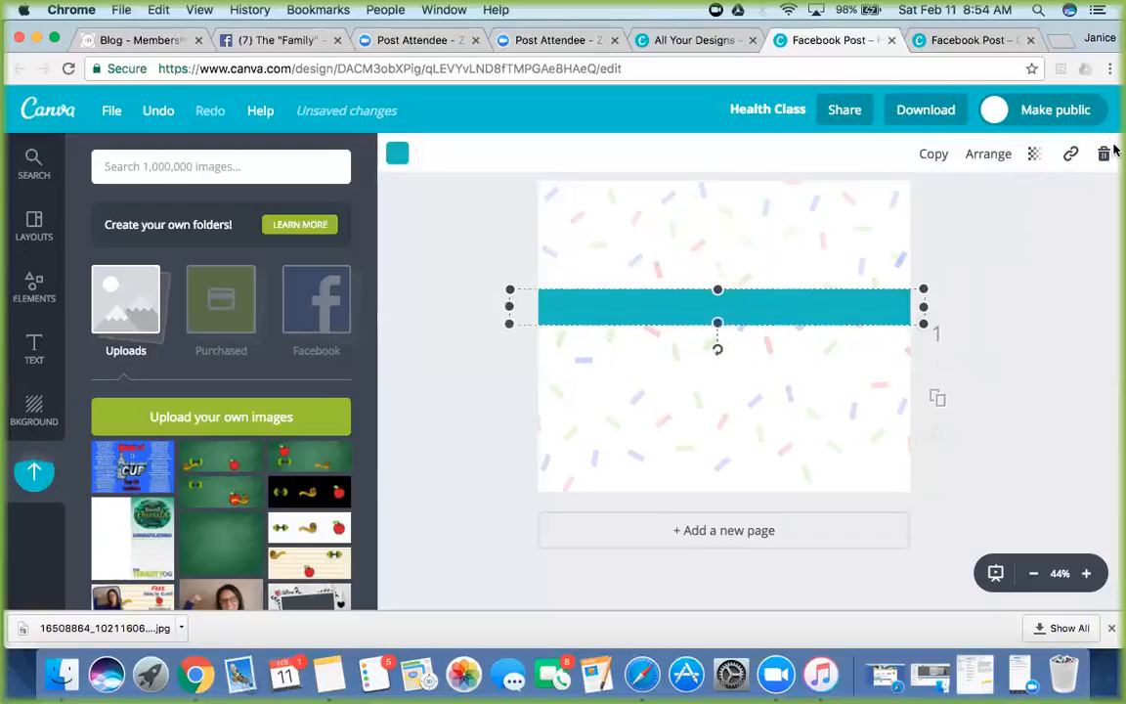
{"action": "left_click", "coordinate": [1103, 155]}
{"action": "left_click", "coordinate": [793, 223]}
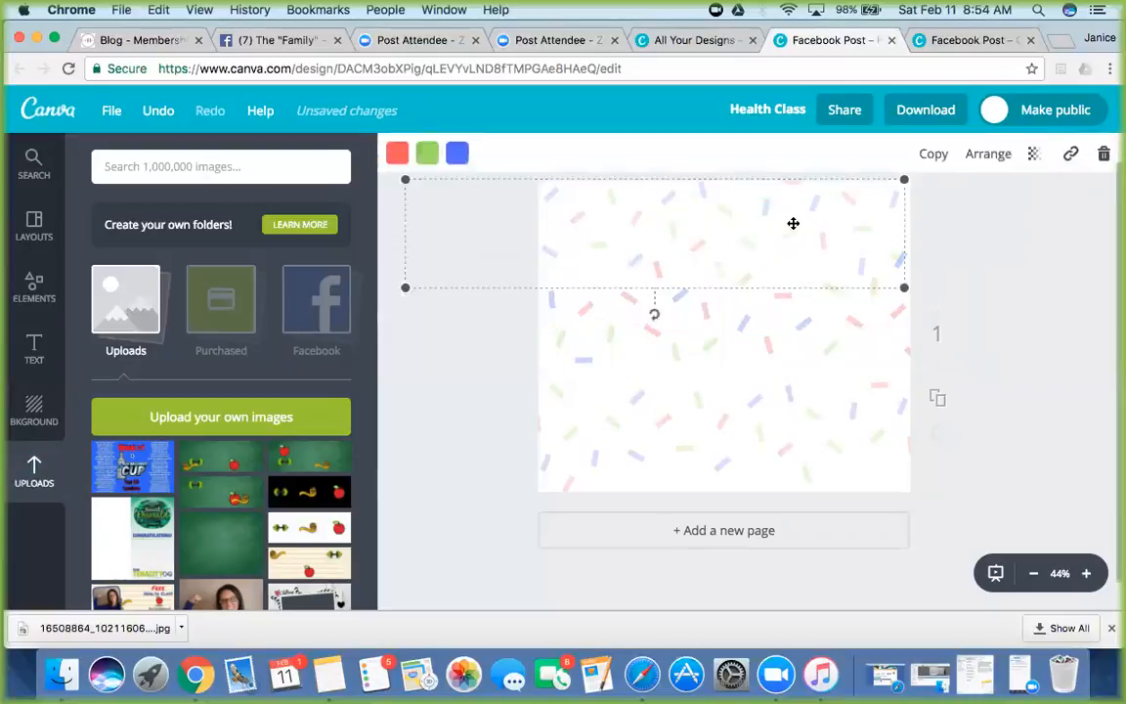
Step: Add the uploaded Team Beachbody Cup image and enlarge it to span the full width of the post
{"action": "left_click", "coordinate": [127, 461]}
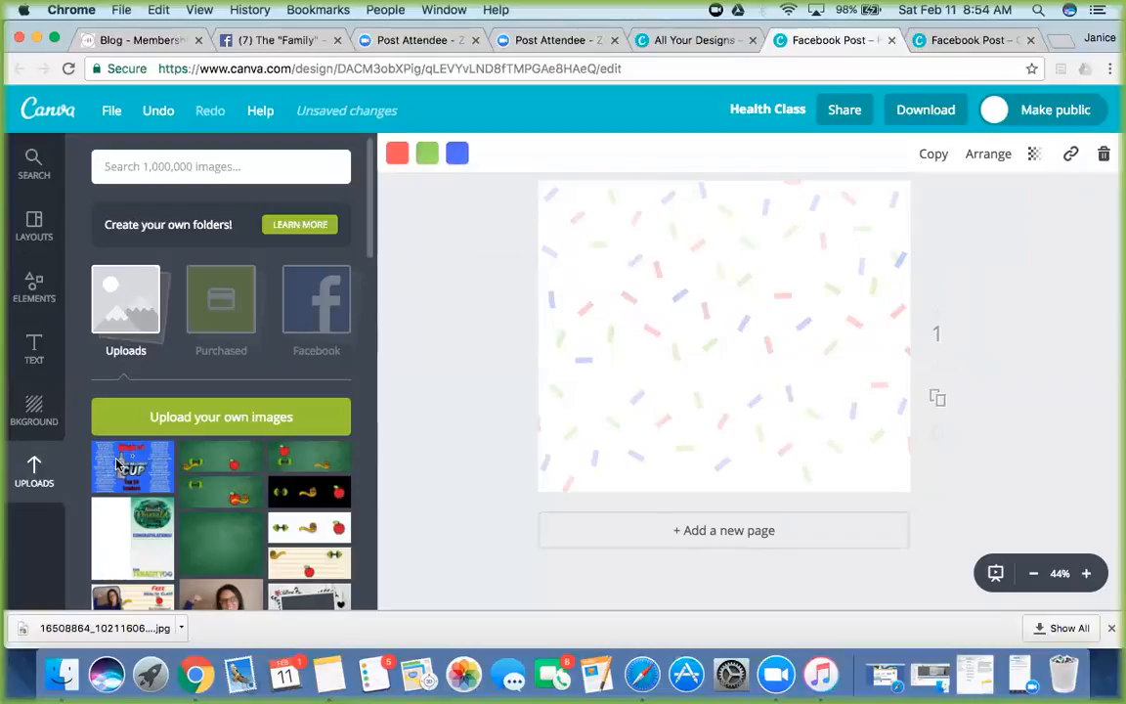
{"action": "left_click_drag", "start_coordinate": [817, 396], "coordinate": [913, 456]}
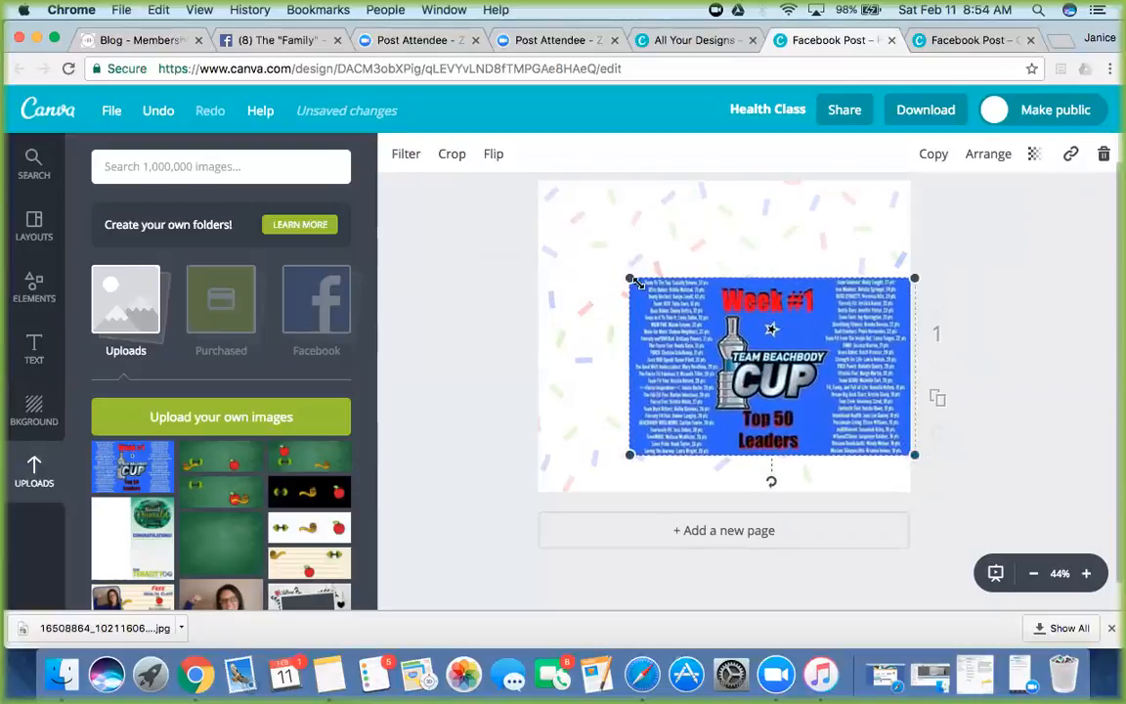
{"action": "left_click_drag", "start_coordinate": [629, 275], "coordinate": [532, 223]}
{"action": "left_click", "coordinate": [428, 426]}
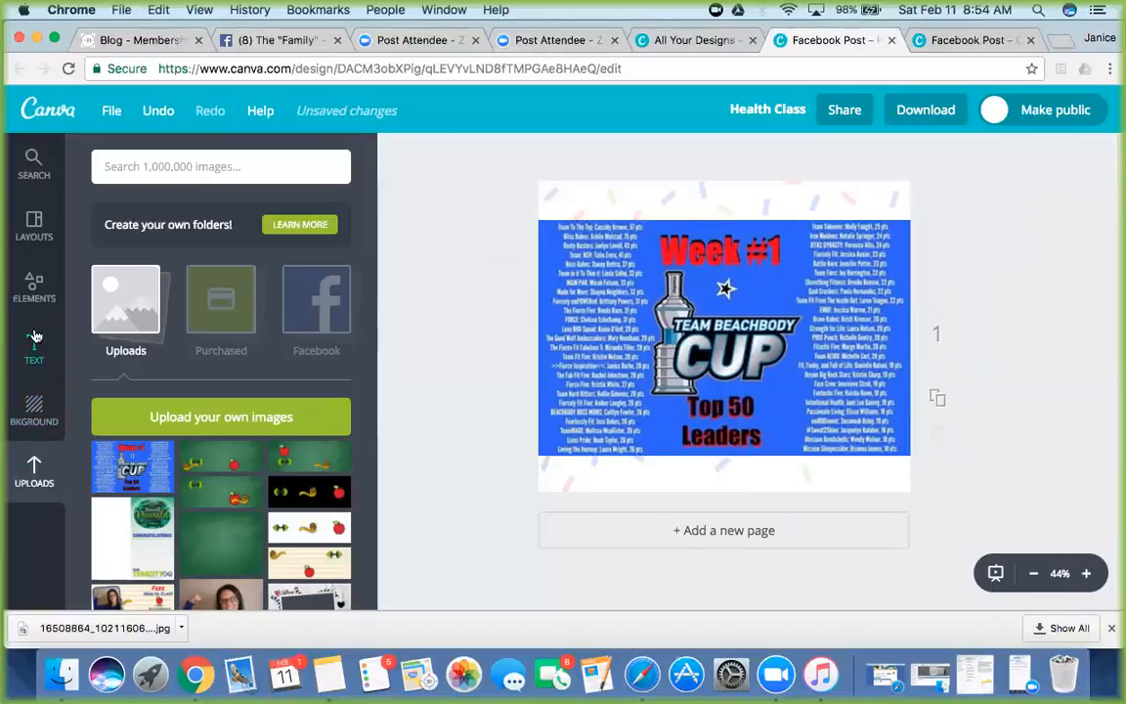
Step: Switch the elements library from the lines collection to the shapes collection
{"action": "left_click", "coordinate": [34, 290]}
{"action": "scroll", "coordinate": [275, 493], "scroll_direction": "down", "scroll_amount": 5}
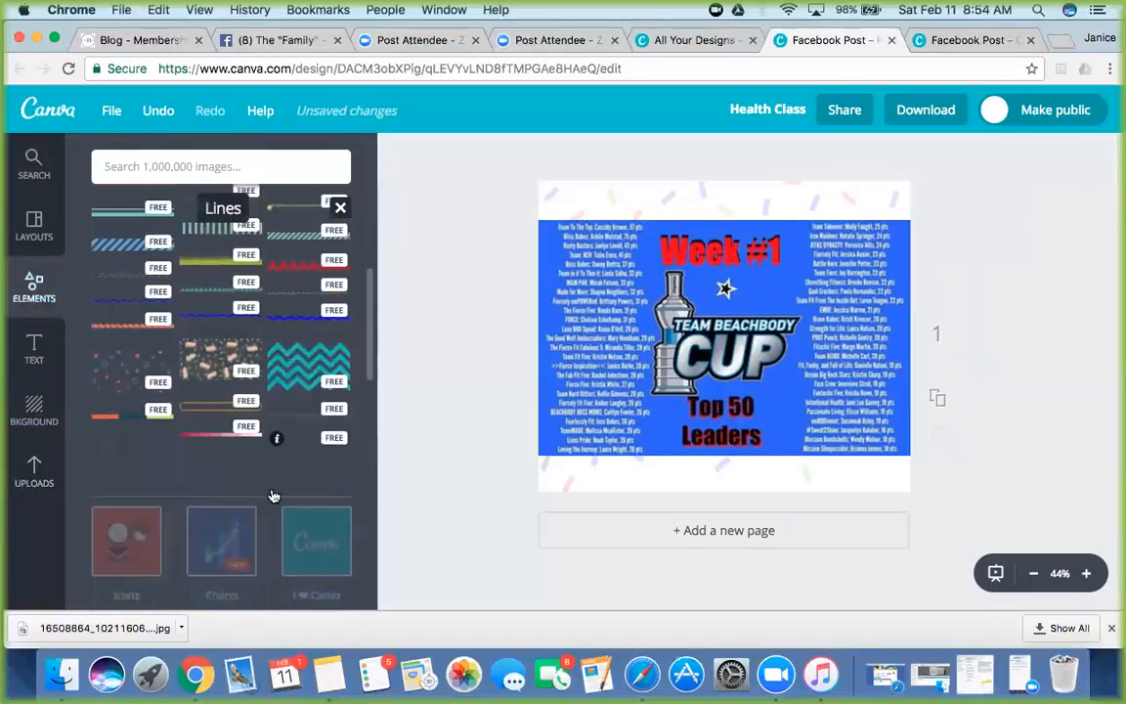
{"action": "scroll", "coordinate": [274, 495], "scroll_direction": "up", "scroll_amount": 10}
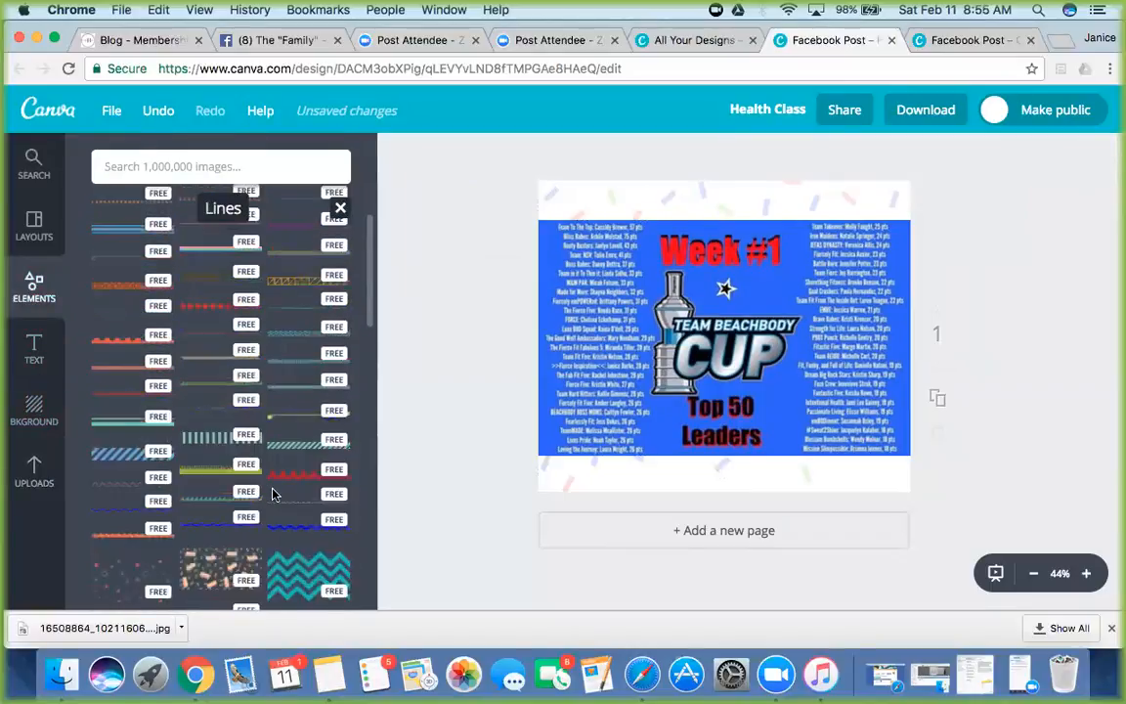
{"action": "left_click", "coordinate": [130, 378]}
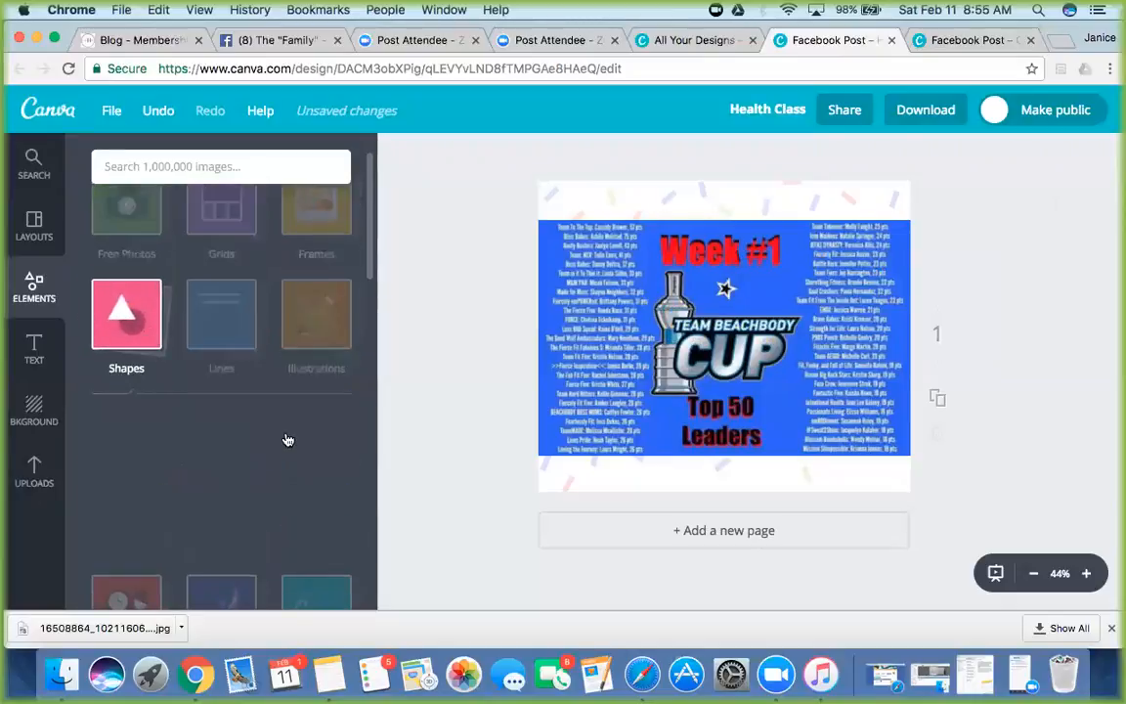
Step: Look through the filled, outlined and bordered shapes for one to lay over the Team Beachbody Cup image
{"action": "scroll", "coordinate": [278, 430], "scroll_direction": "down", "scroll_amount": 5}
{"action": "scroll", "coordinate": [286, 439], "scroll_direction": "down", "scroll_amount": 10}
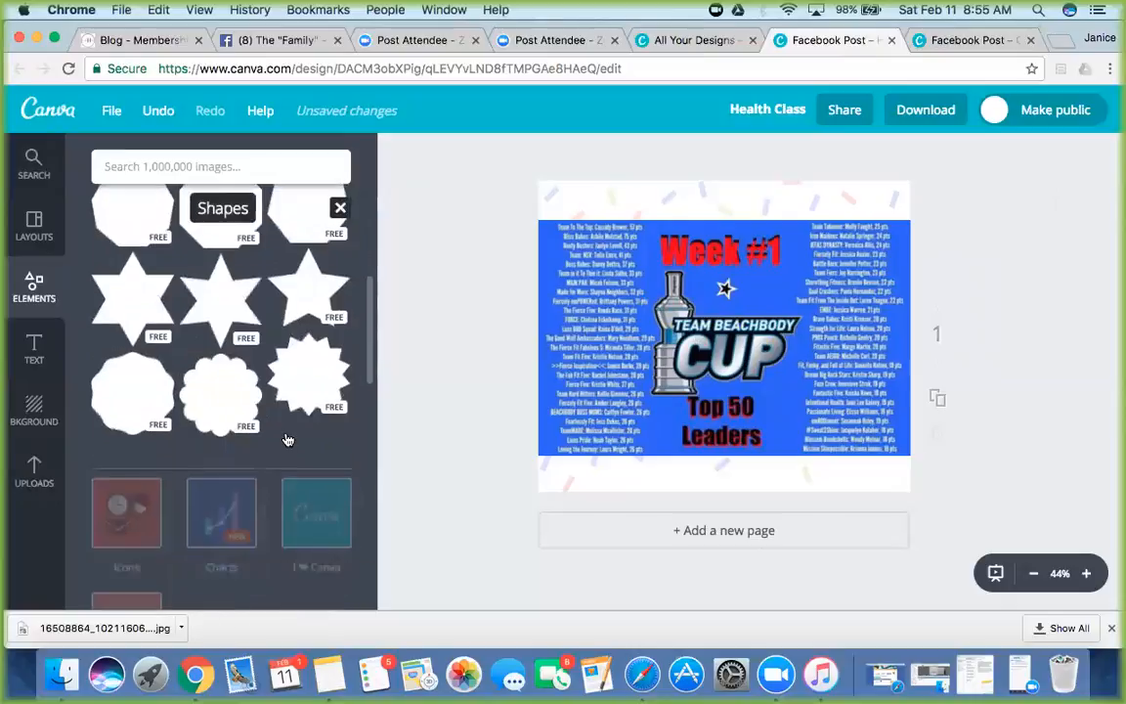
{"action": "scroll", "coordinate": [287, 439], "scroll_direction": "down", "scroll_amount": 4}
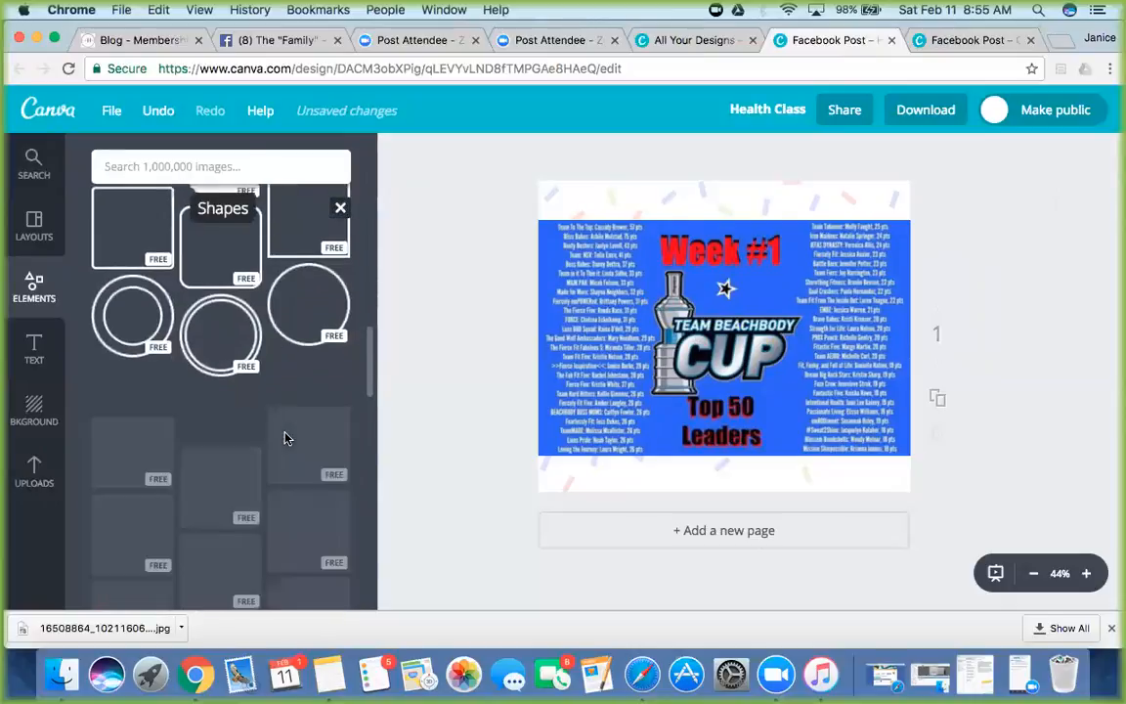
{"action": "scroll", "coordinate": [287, 438], "scroll_direction": "down", "scroll_amount": 8}
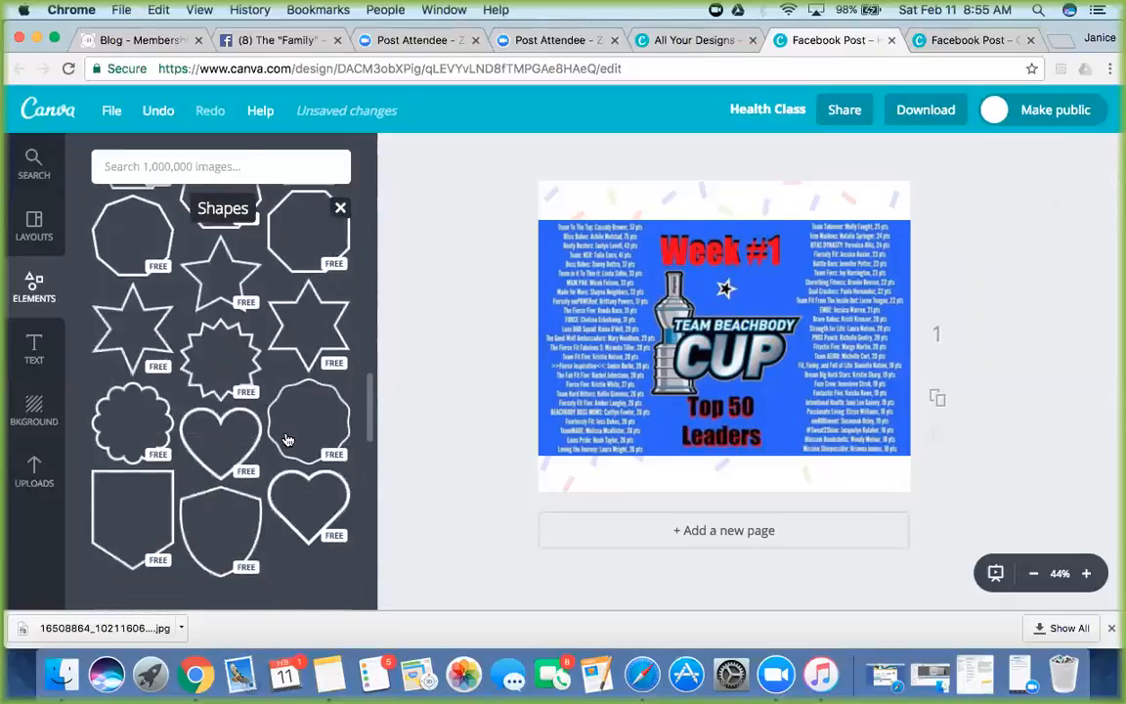
{"action": "scroll", "coordinate": [287, 439], "scroll_direction": "down", "scroll_amount": 6}
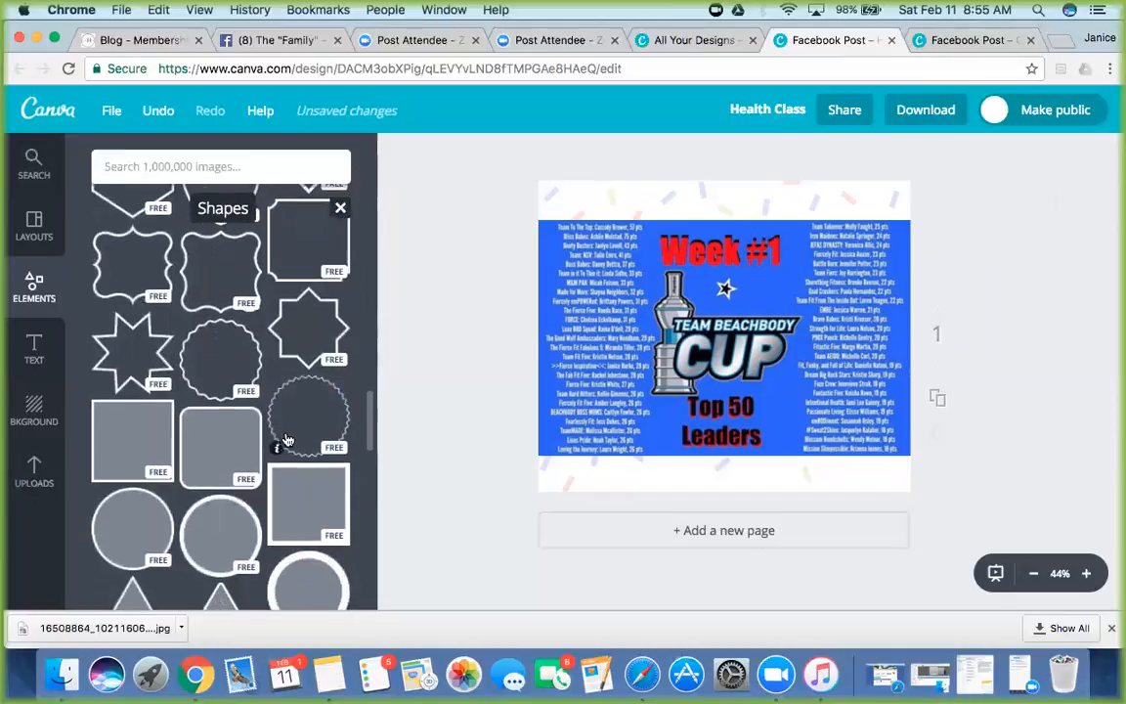
{"action": "scroll", "coordinate": [286, 439], "scroll_direction": "down", "scroll_amount": 8}
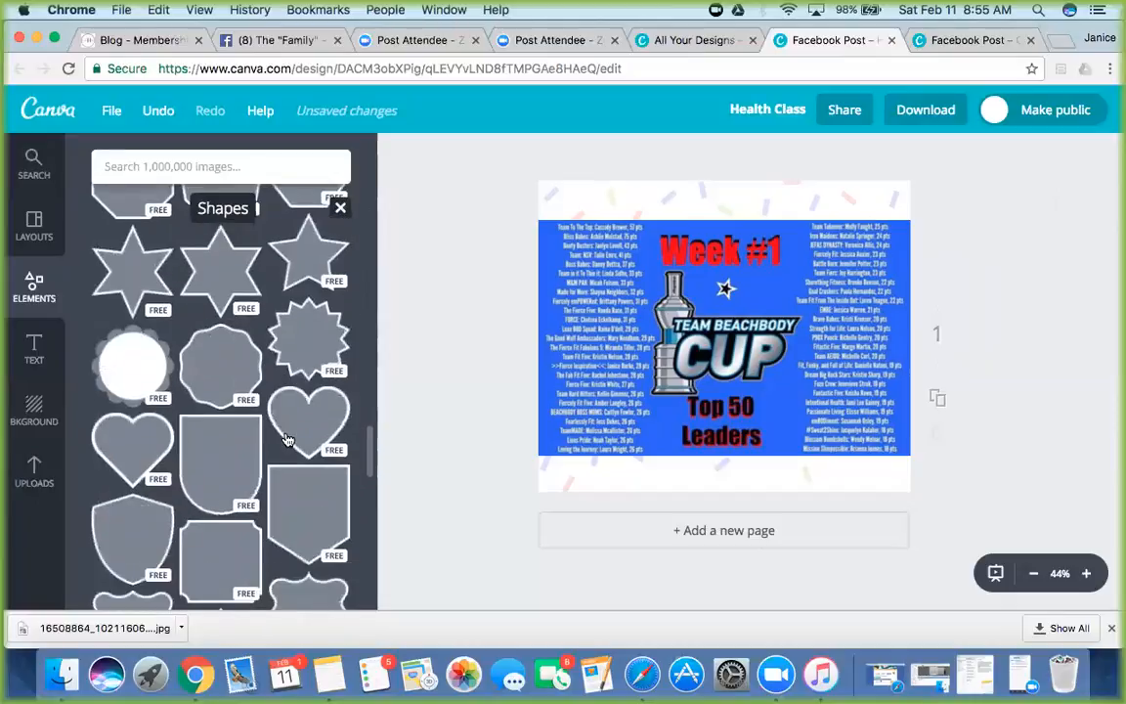
{"action": "scroll", "coordinate": [286, 439], "scroll_direction": "down", "scroll_amount": 4}
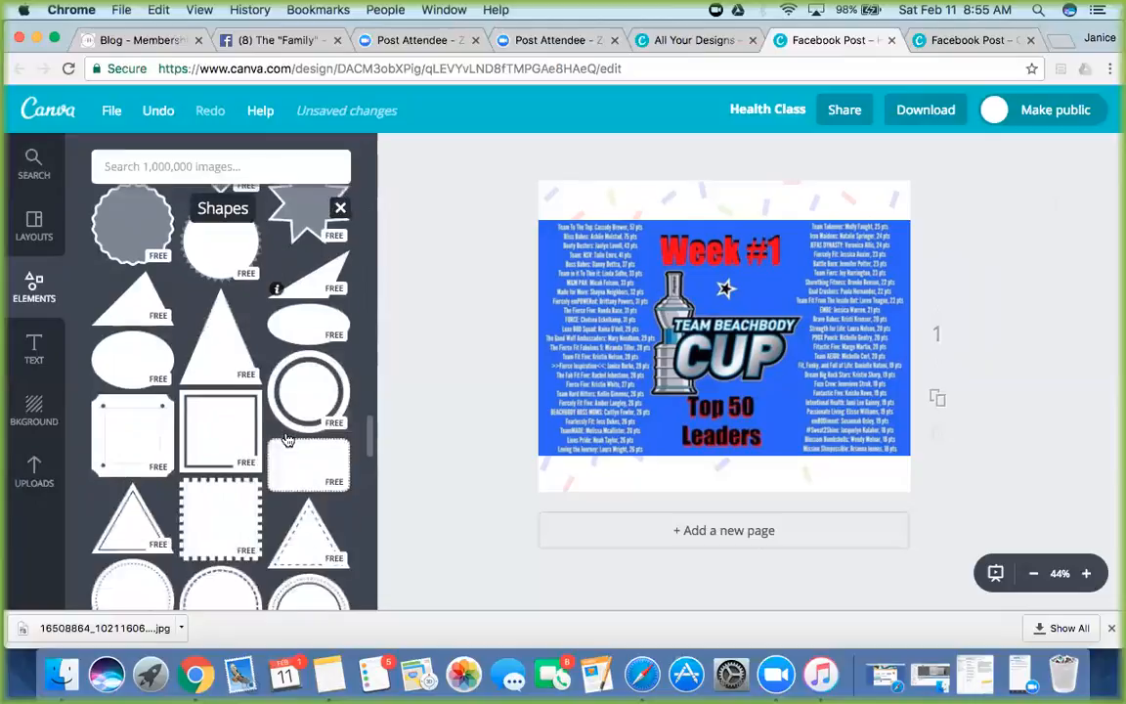
{"action": "scroll", "coordinate": [287, 439], "scroll_direction": "up", "scroll_amount": 10}
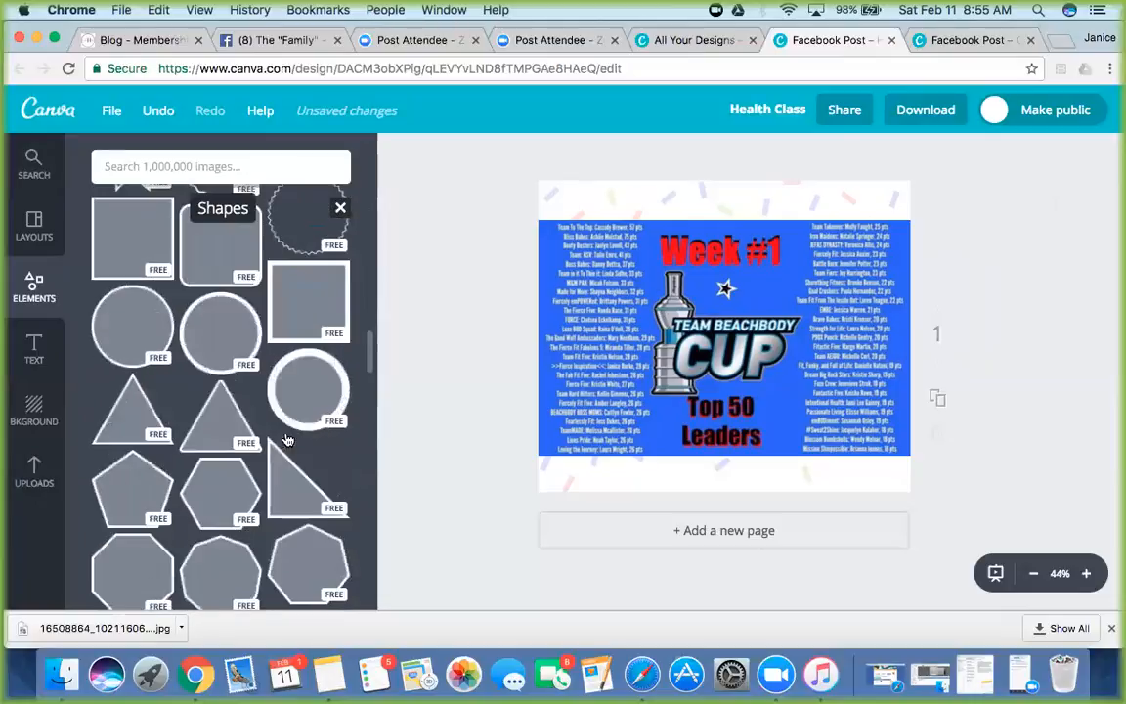
{"action": "scroll", "coordinate": [286, 439], "scroll_direction": "up", "scroll_amount": 5}
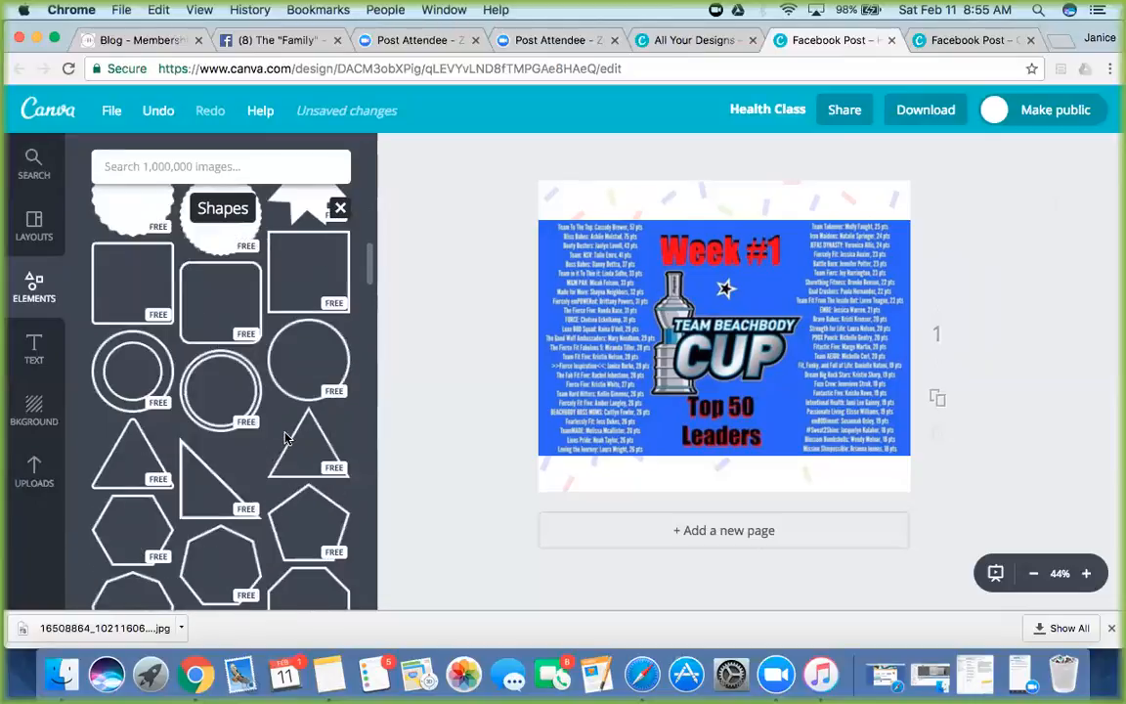
{"action": "scroll", "coordinate": [286, 438], "scroll_direction": "up", "scroll_amount": 10}
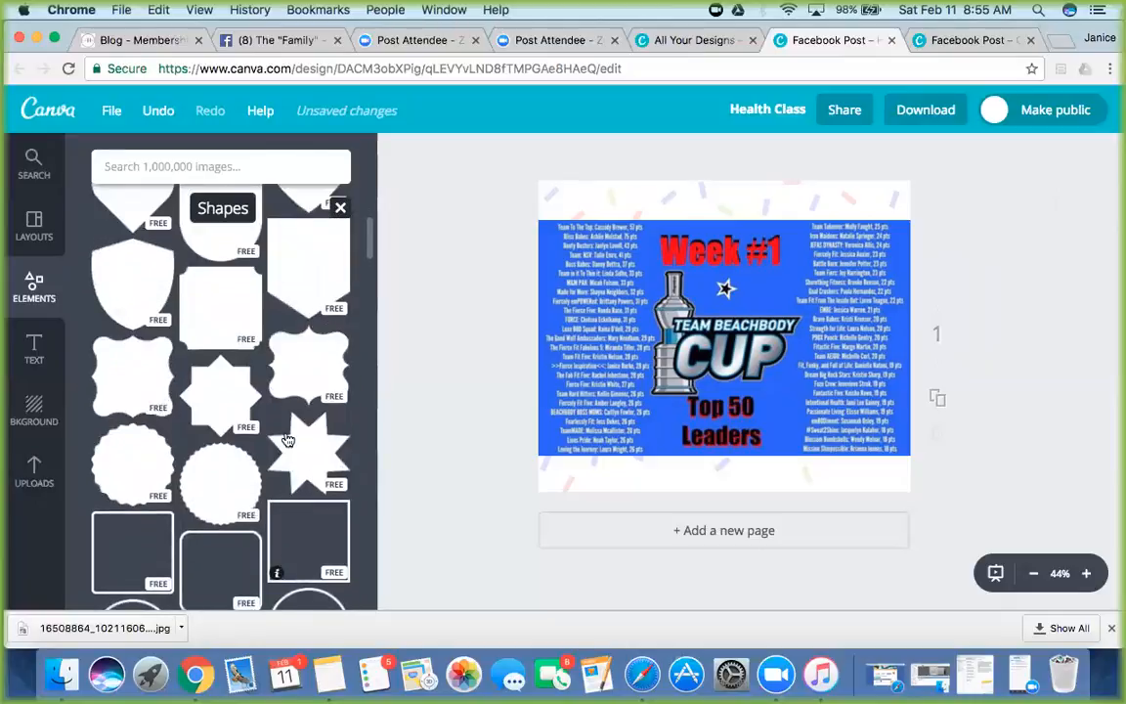
{"action": "scroll", "coordinate": [286, 439], "scroll_direction": "down", "scroll_amount": 10}
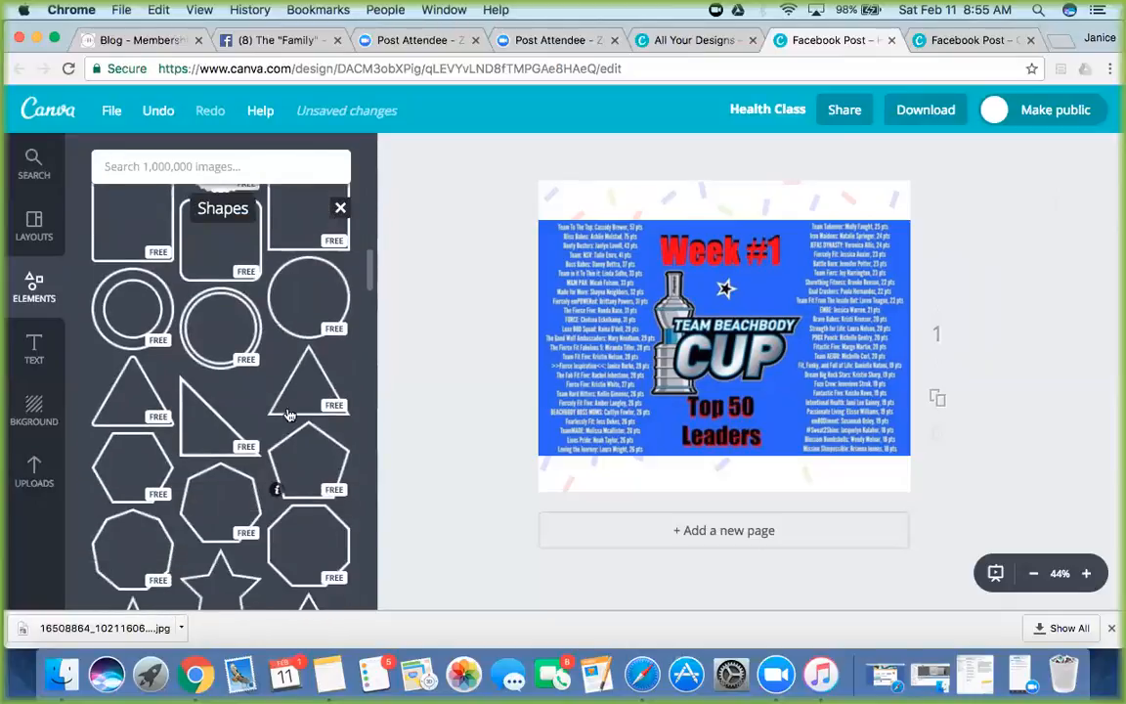
Step: Try a black circle outline over the centre of the Team Beachbody Cup image, and delete it
{"action": "left_click", "coordinate": [249, 296]}
{"action": "left_click", "coordinate": [642, 313]}
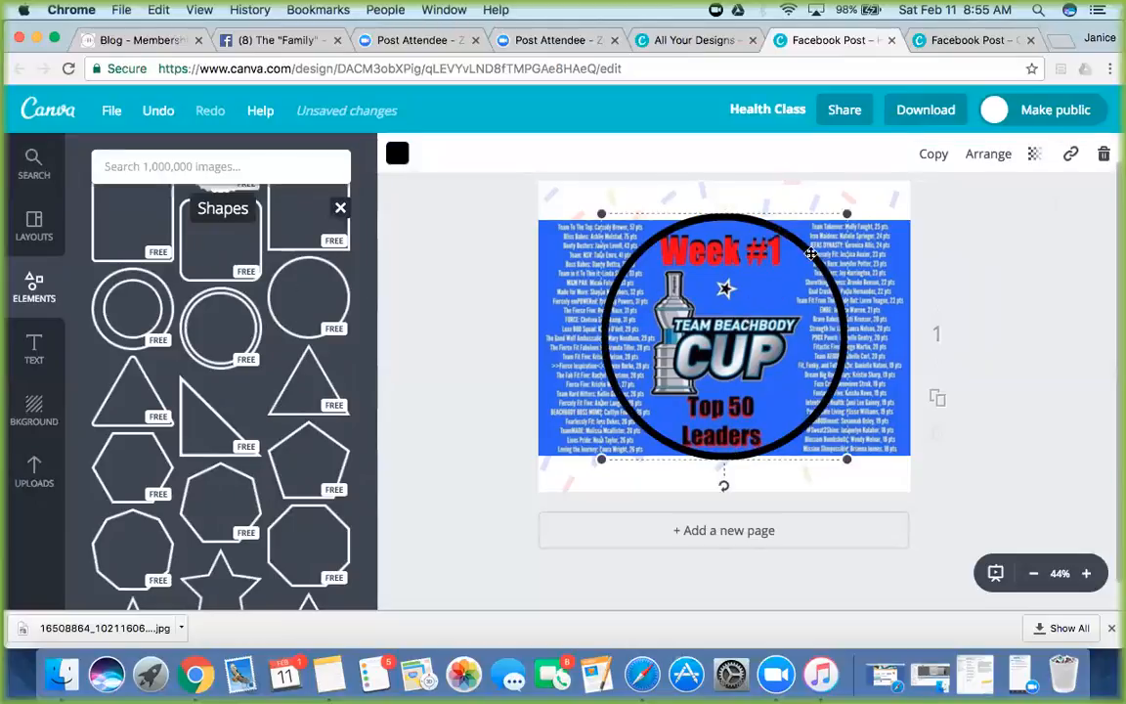
{"action": "left_click", "coordinate": [1102, 154]}
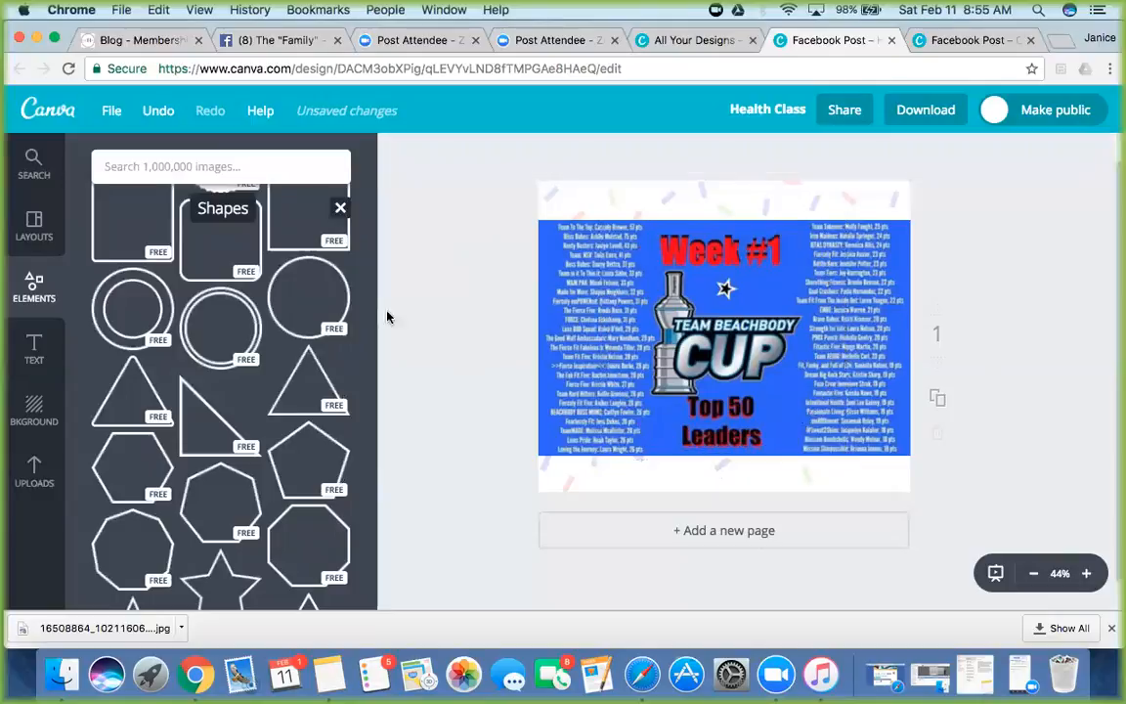
Step: Add an oval outline from the shapes collection over the Team Beachbody Cup logo and reduce its size
{"action": "scroll", "coordinate": [240, 338], "scroll_direction": "down", "scroll_amount": 5}
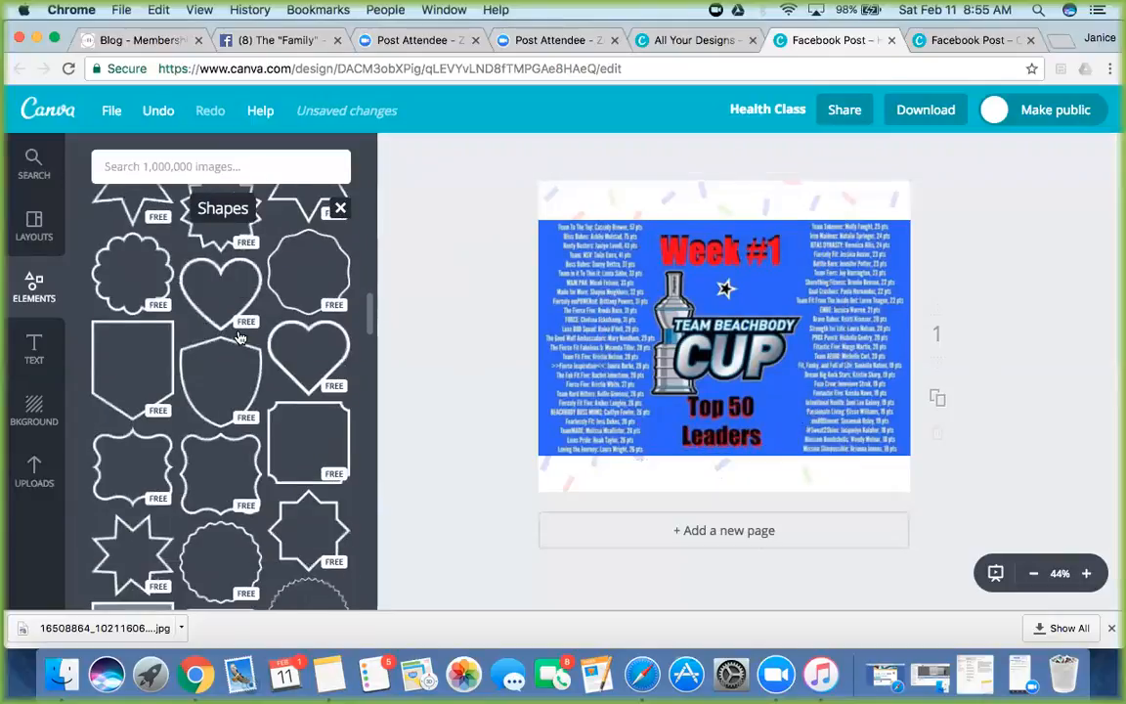
{"action": "scroll", "coordinate": [239, 337], "scroll_direction": "down", "scroll_amount": 6}
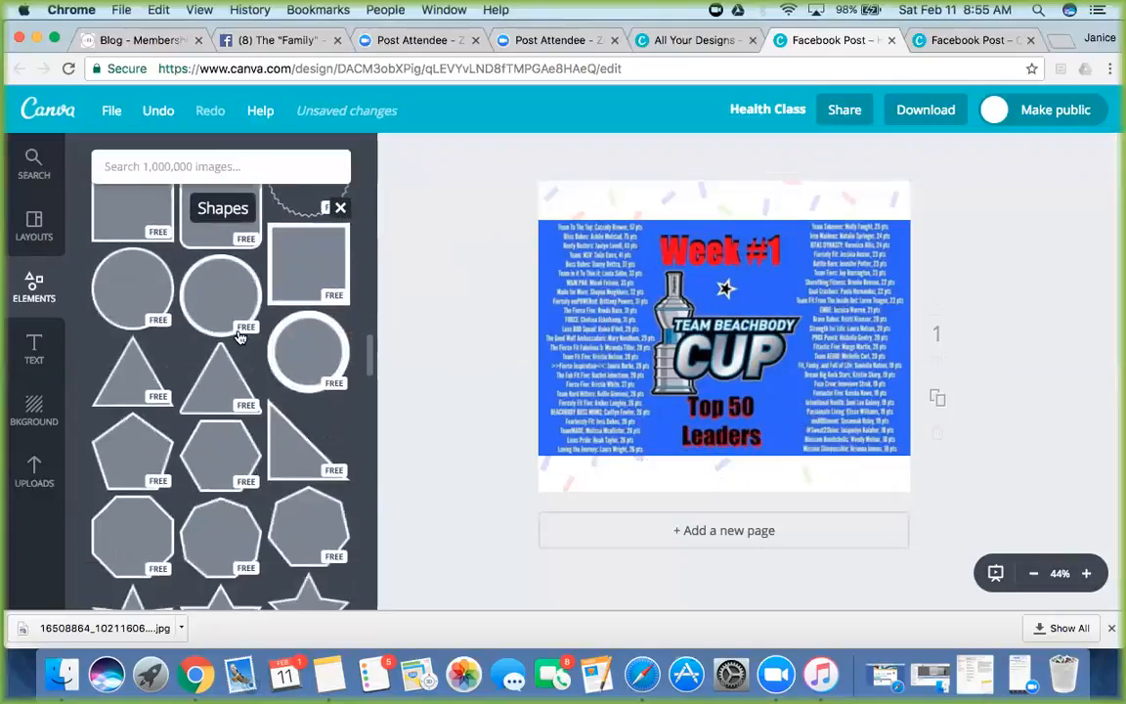
{"action": "scroll", "coordinate": [239, 338], "scroll_direction": "down", "scroll_amount": 8}
{"action": "scroll", "coordinate": [239, 337], "scroll_direction": "down", "scroll_amount": 8}
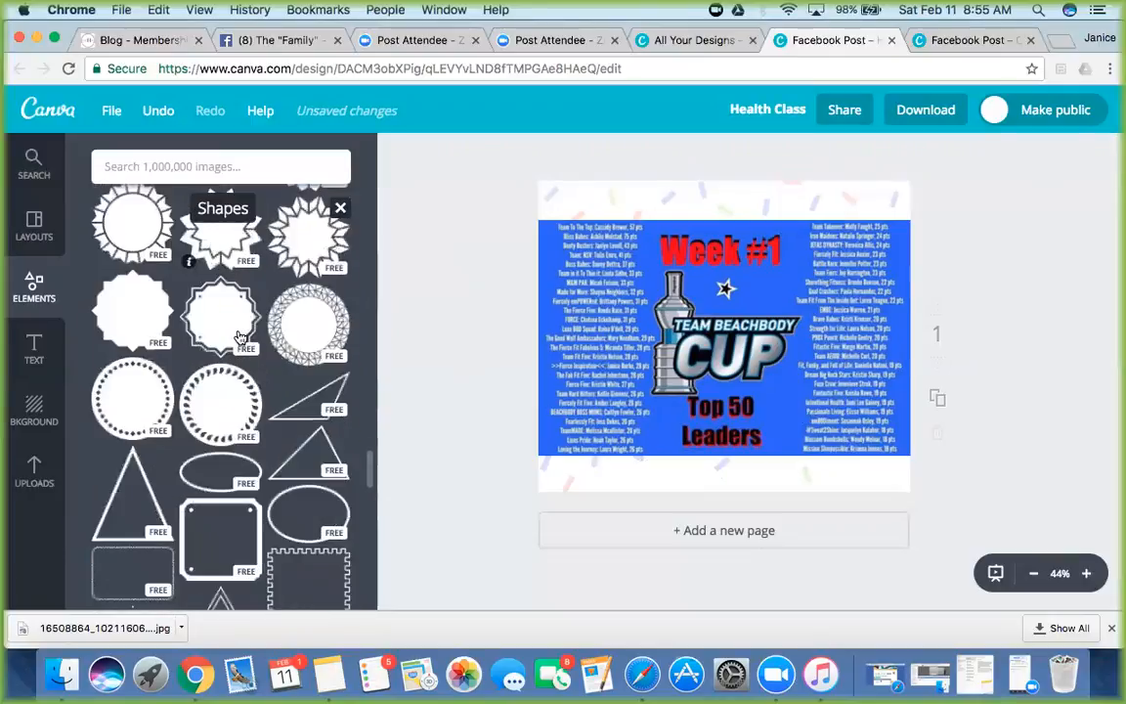
{"action": "scroll", "coordinate": [207, 256], "scroll_direction": "down", "scroll_amount": 4}
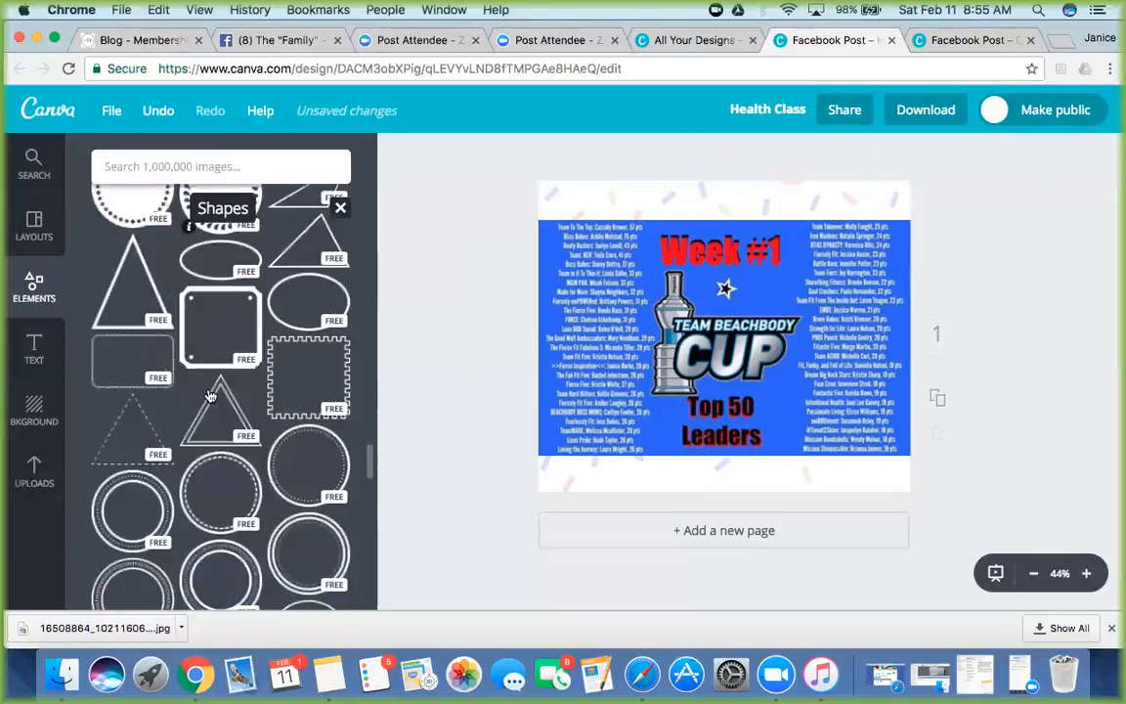
{"action": "left_click", "coordinate": [206, 256]}
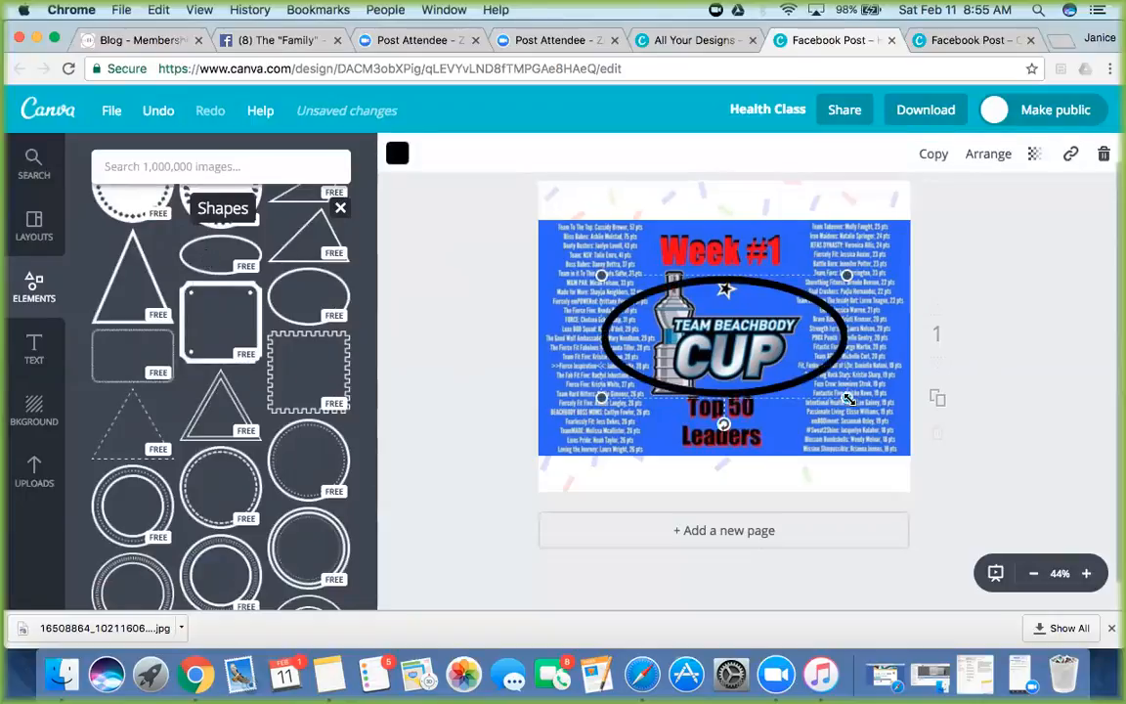
{"action": "left_click_drag", "start_coordinate": [838, 395], "coordinate": [778, 364]}
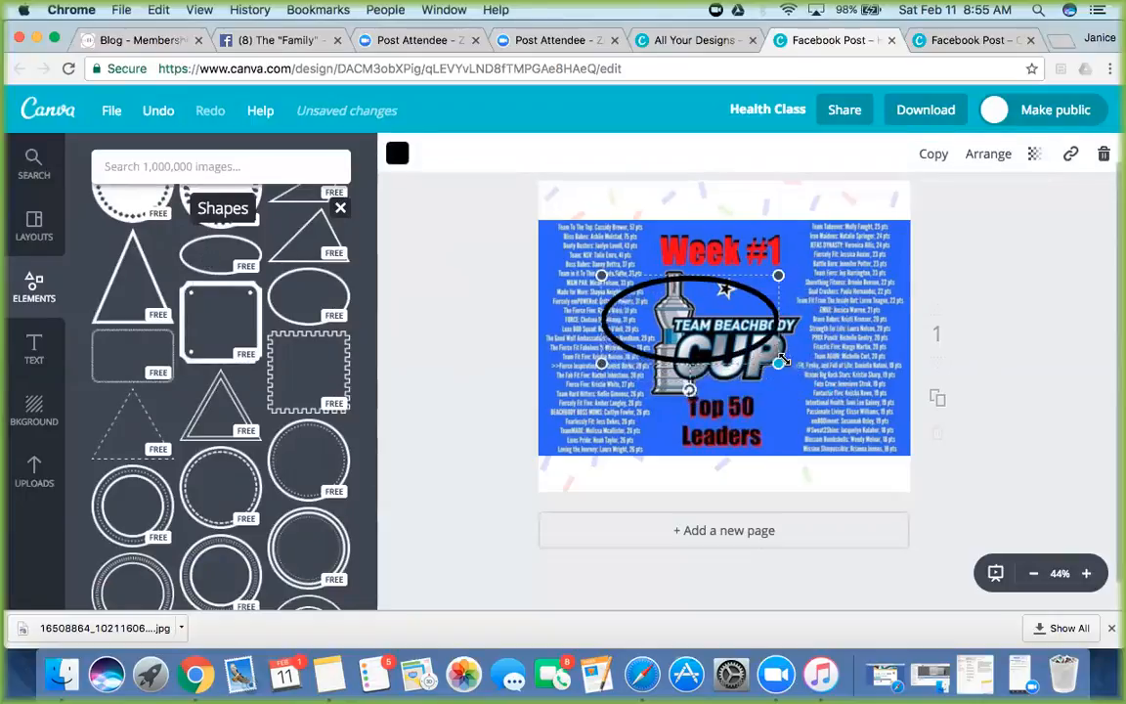
Step: Move the black oval onto the left column of team names and shrink it to about the column's width
{"action": "left_click", "coordinate": [1089, 573]}
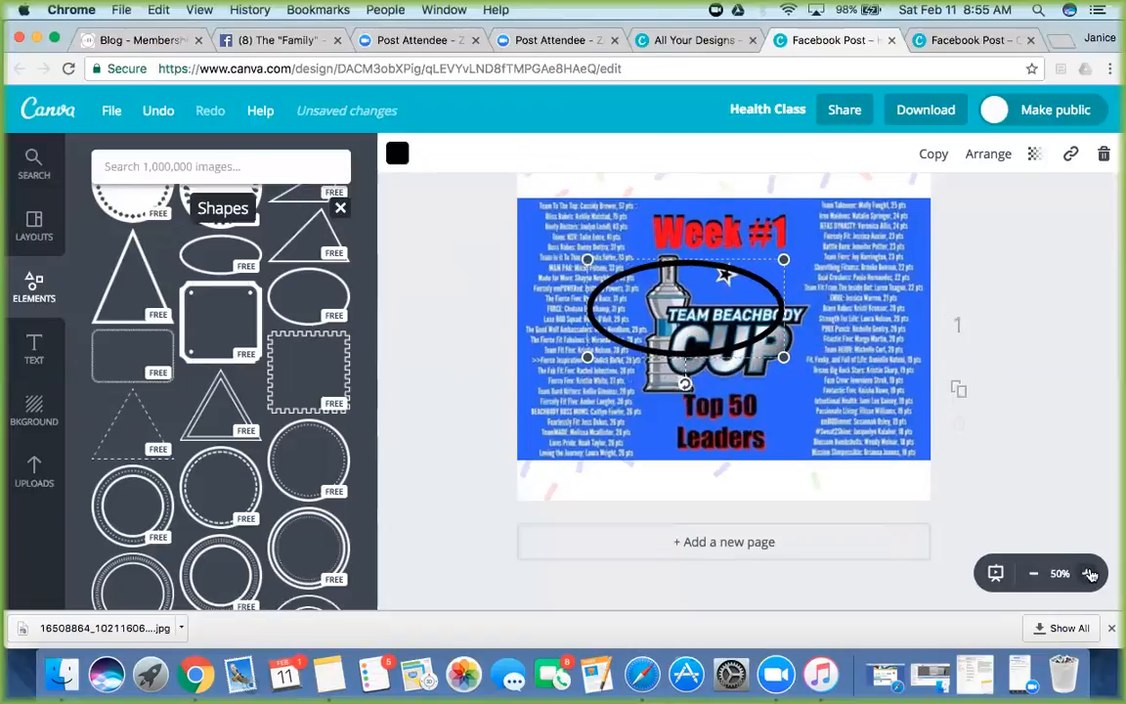
{"action": "left_click", "coordinate": [1090, 573]}
{"action": "left_click", "coordinate": [1090, 573]}
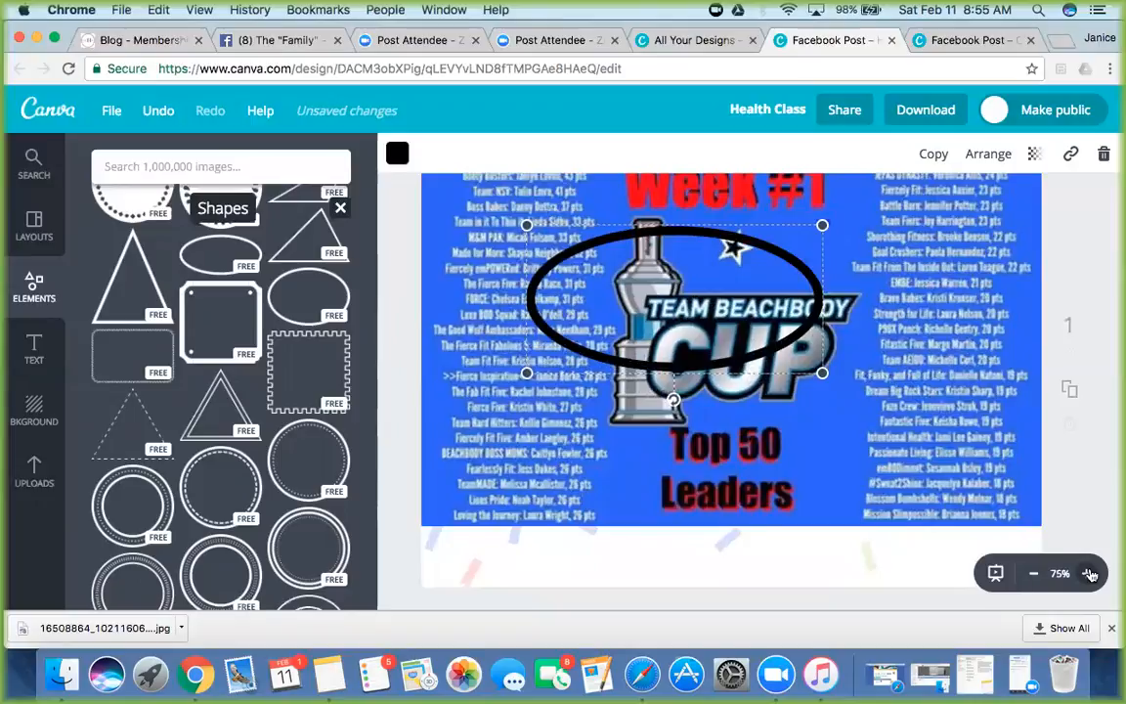
{"action": "left_click", "coordinate": [1090, 573]}
{"action": "scroll", "coordinate": [787, 531], "scroll_direction": "left", "scroll_amount": 2}
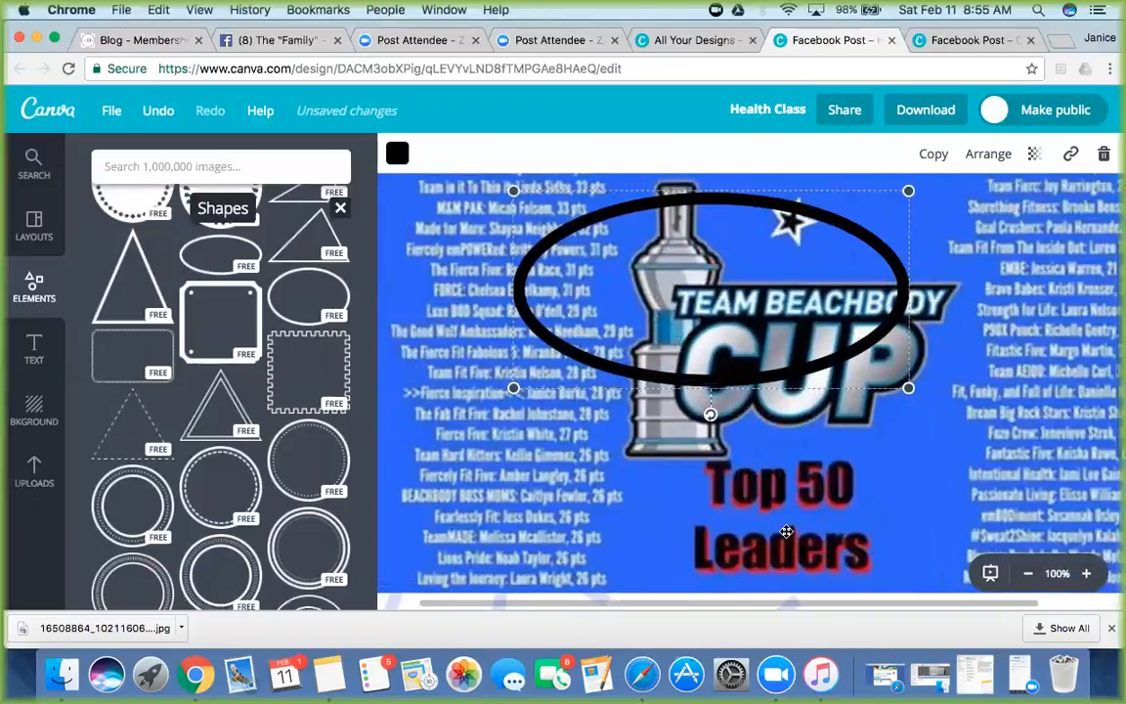
{"action": "scroll", "coordinate": [786, 531], "scroll_direction": "left", "scroll_amount": 1}
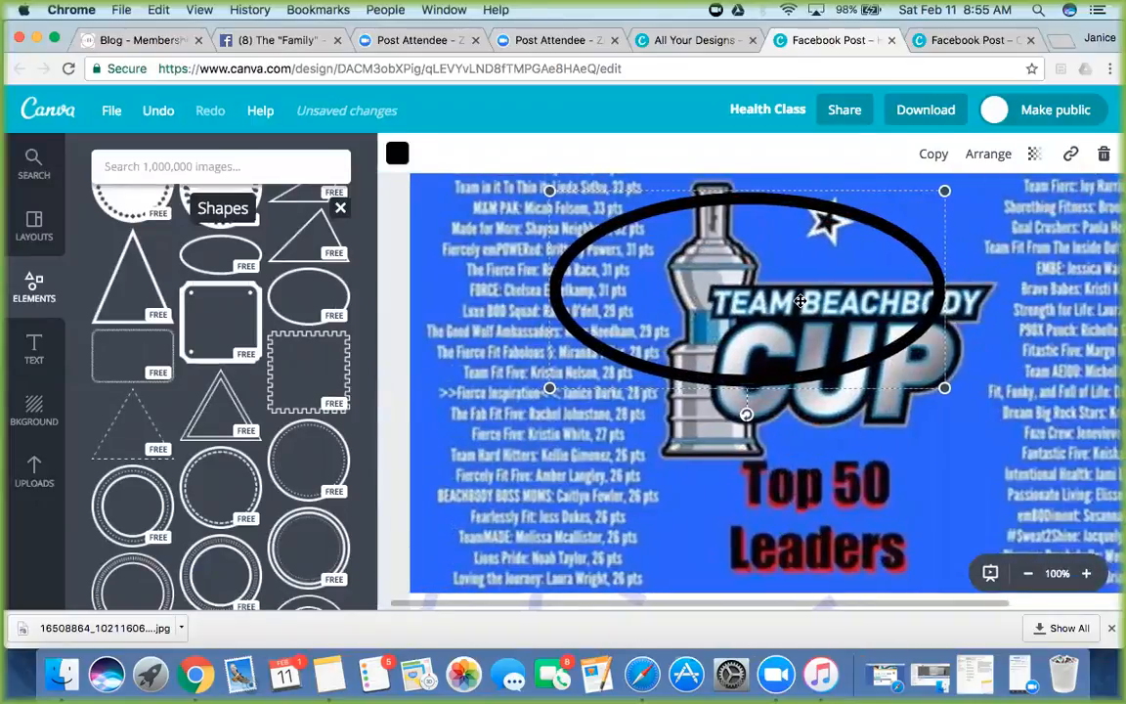
{"action": "left_click_drag", "start_coordinate": [799, 301], "coordinate": [647, 368]}
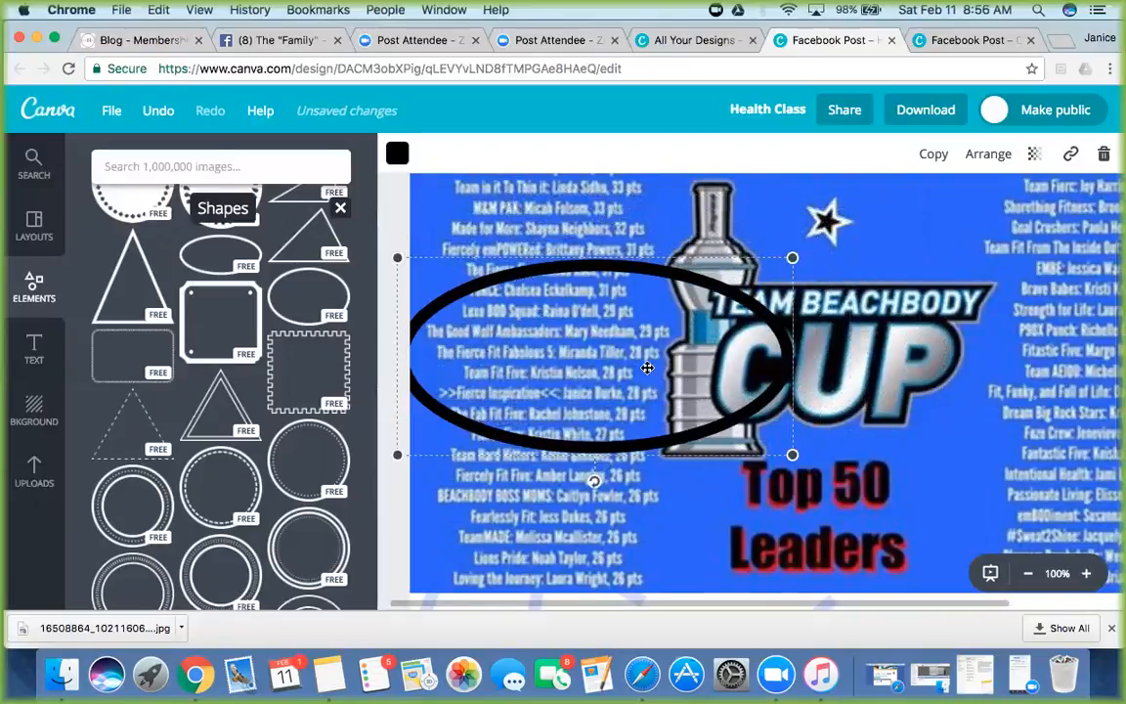
{"action": "left_click_drag", "start_coordinate": [791, 456], "coordinate": [639, 378]}
{"action": "left_click_drag", "start_coordinate": [553, 335], "coordinate": [584, 378]}
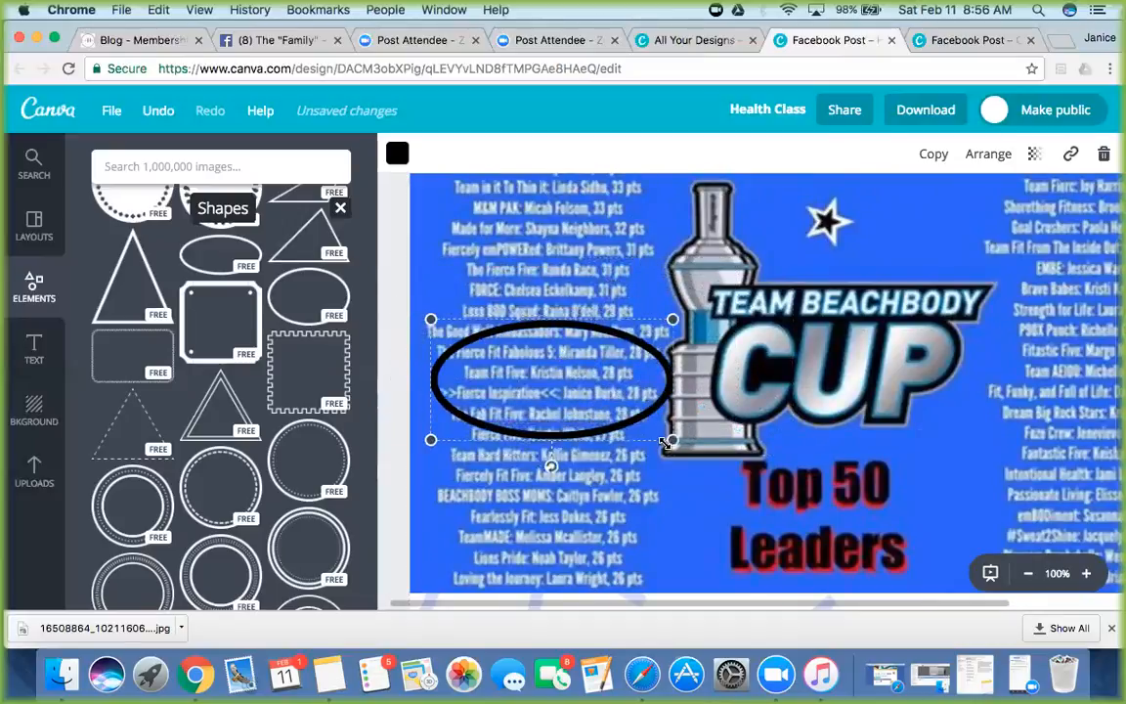
Step: Fine-tune the oval's size and position so that it encircles the Fierce Inspiration entry in the team list
{"action": "left_click_drag", "start_coordinate": [673, 442], "coordinate": [637, 421]}
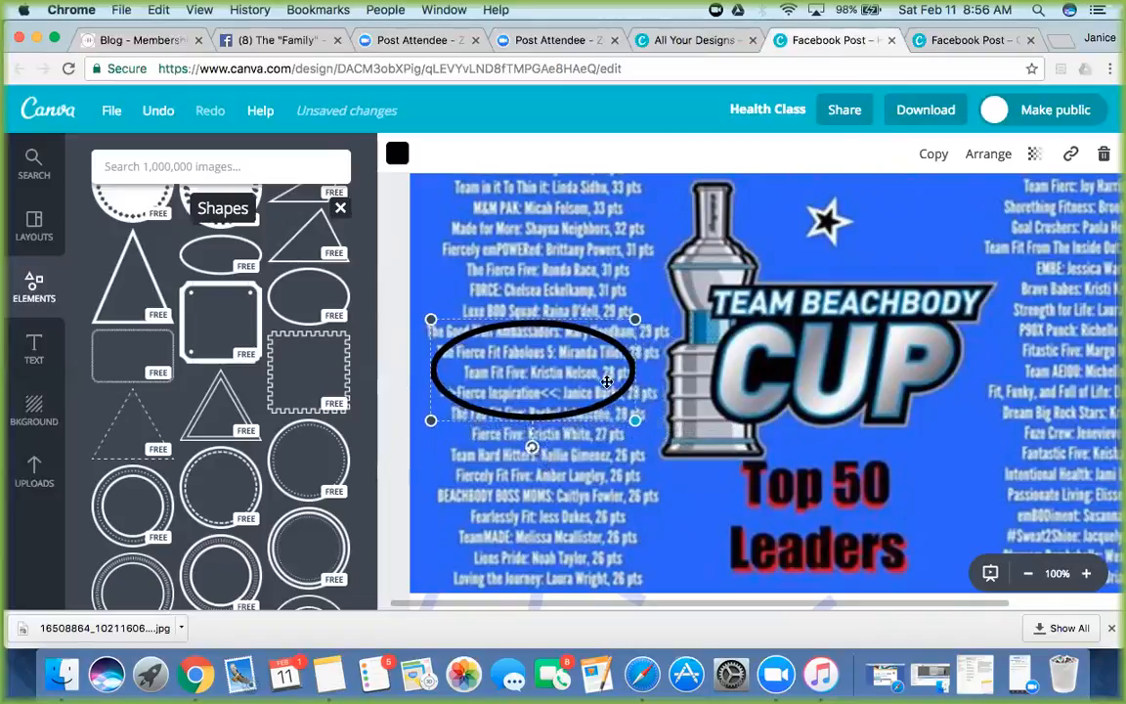
{"action": "left_click_drag", "start_coordinate": [588, 362], "coordinate": [590, 378]}
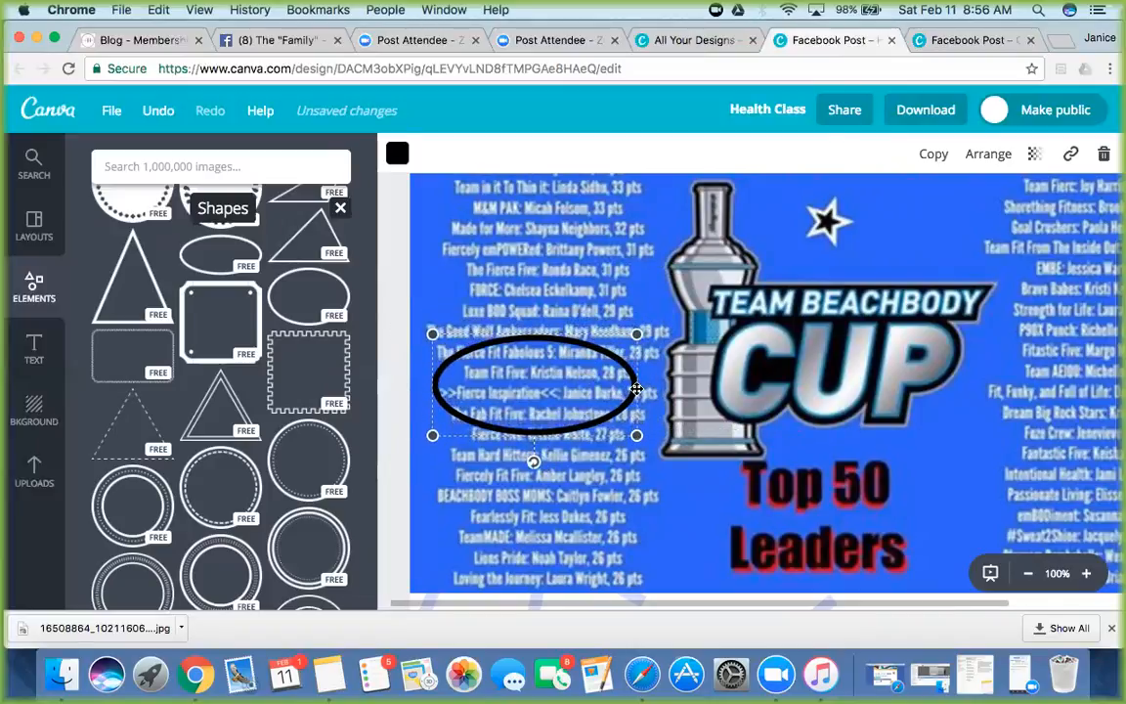
{"action": "left_click_drag", "start_coordinate": [637, 435], "coordinate": [661, 434]}
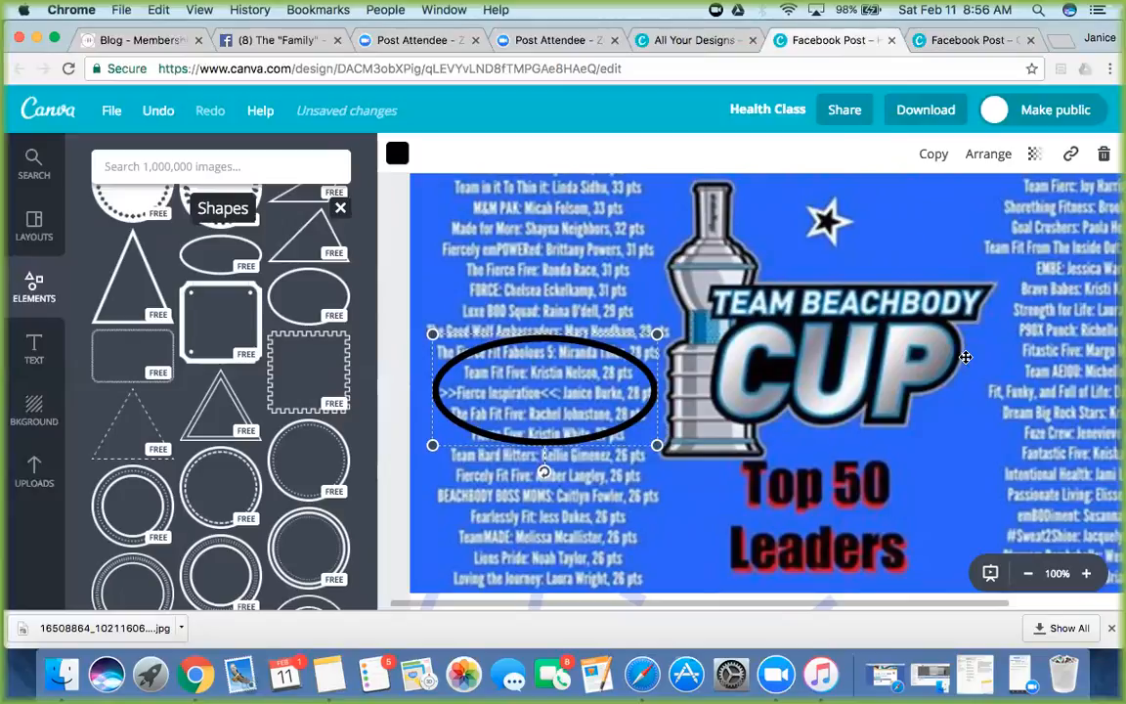
{"action": "left_click", "coordinate": [1026, 574]}
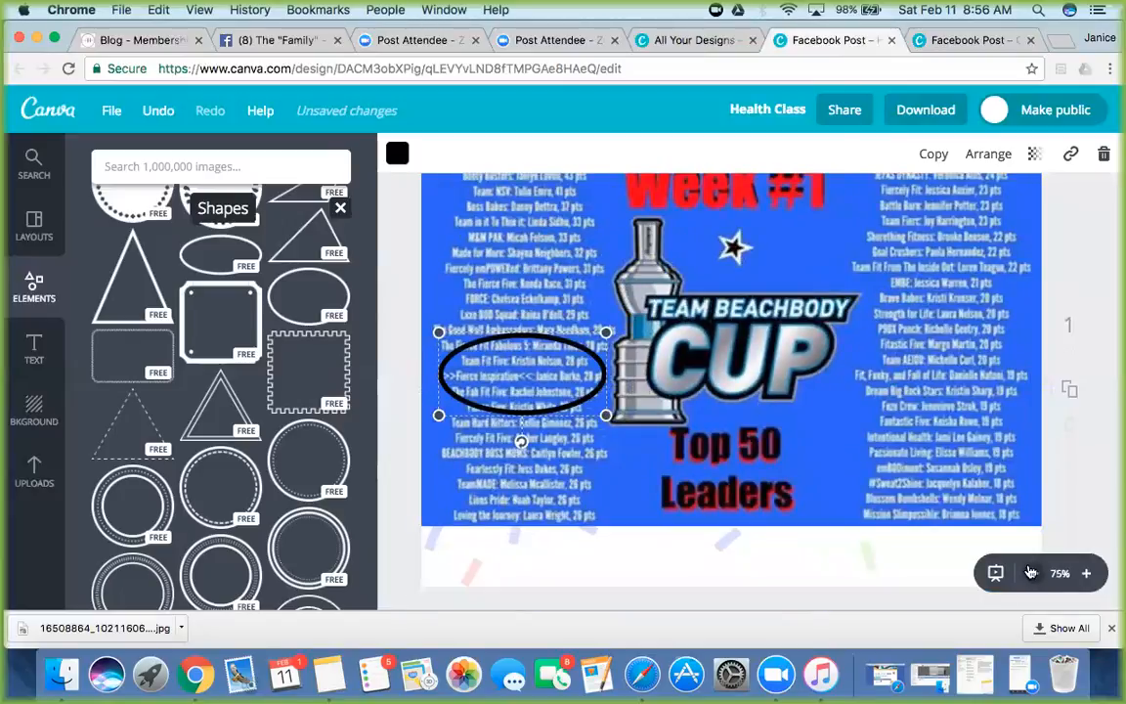
{"action": "left_click", "coordinate": [1029, 573]}
{"action": "scroll", "coordinate": [975, 361], "scroll_direction": "down", "scroll_amount": 2}
{"action": "scroll", "coordinate": [974, 361], "scroll_direction": "up", "scroll_amount": 5}
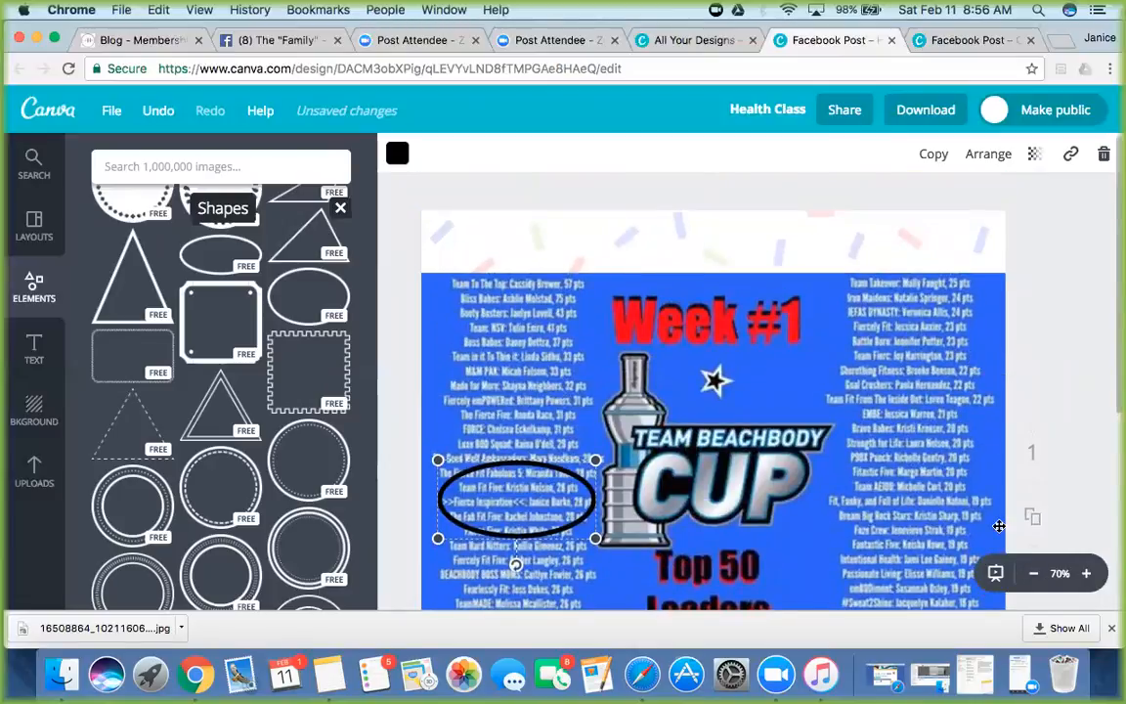
{"action": "left_click", "coordinate": [1033, 571]}
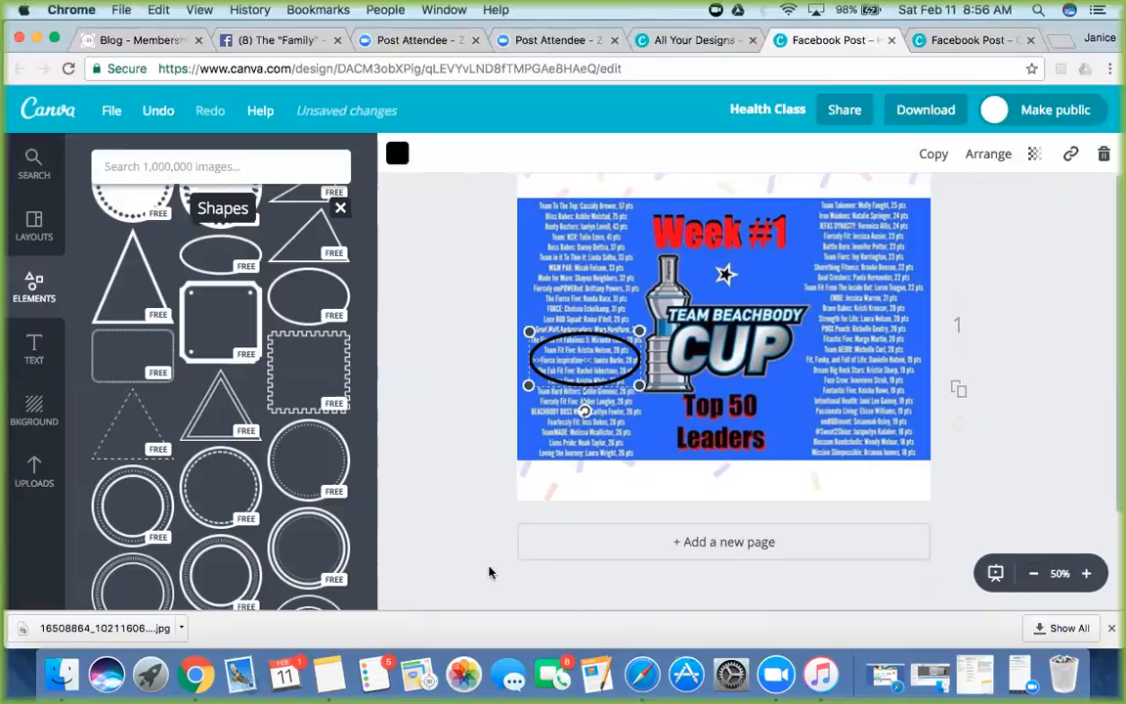
Step: Look through more outlined shapes and switch the elements library to the illustrations collection
{"action": "scroll", "coordinate": [271, 489], "scroll_direction": "down", "scroll_amount": 5}
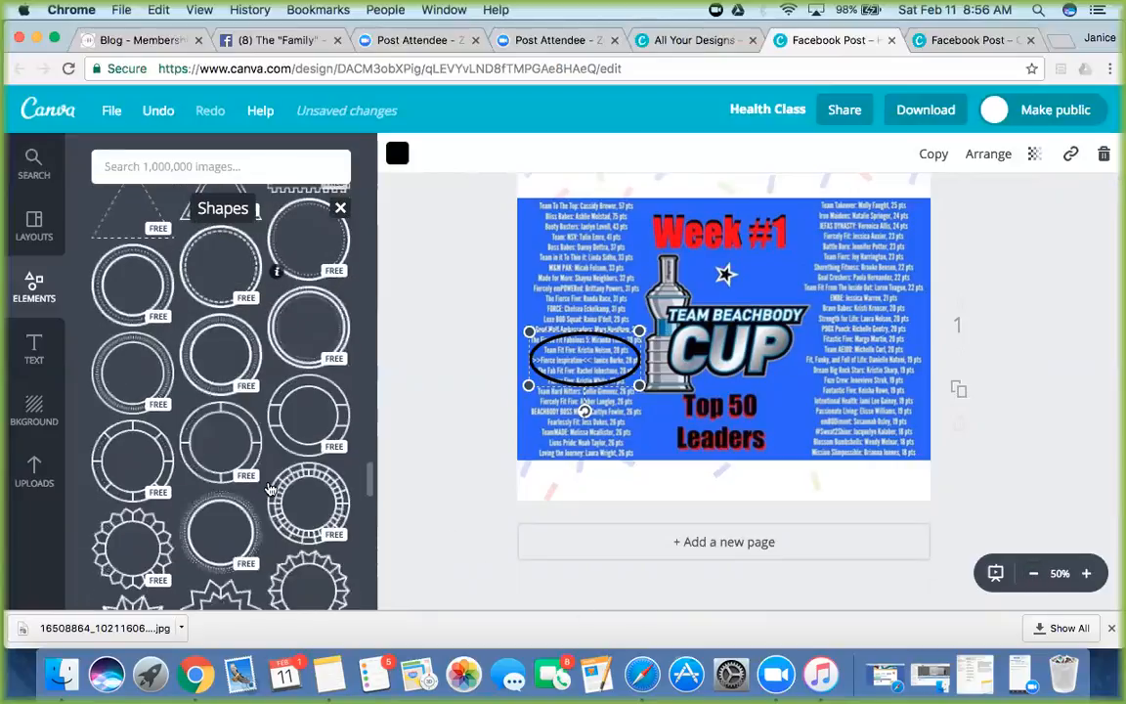
{"action": "scroll", "coordinate": [271, 489], "scroll_direction": "up", "scroll_amount": 7}
{"action": "scroll", "coordinate": [271, 488], "scroll_direction": "up", "scroll_amount": 10}
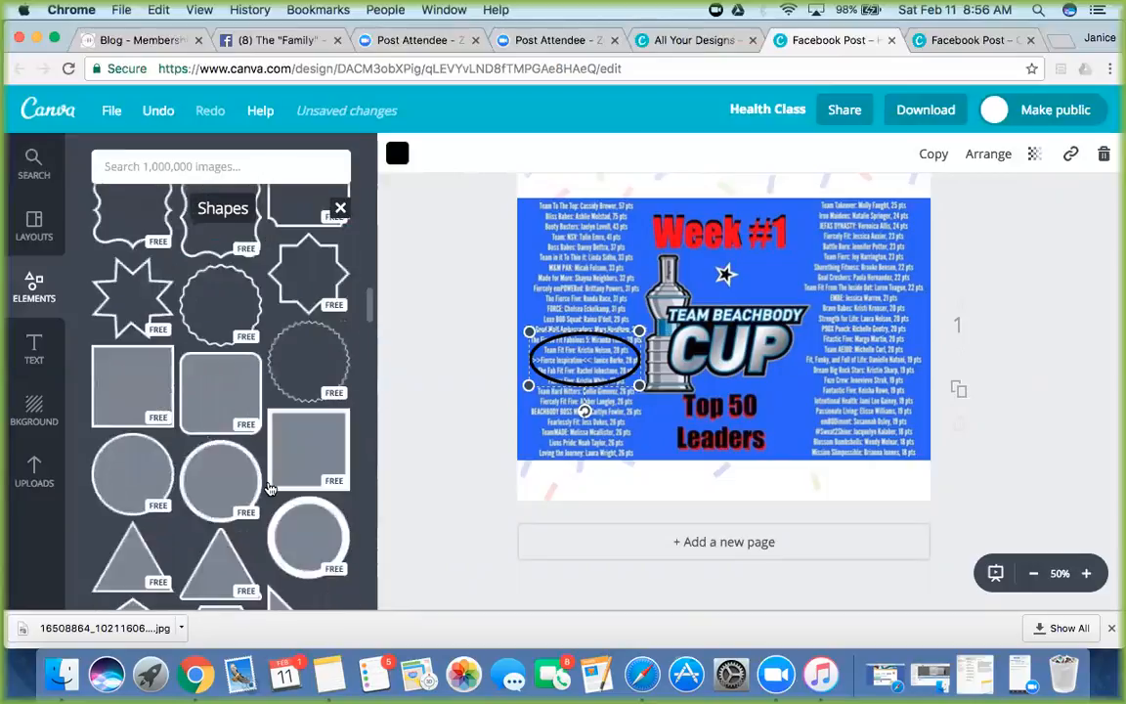
{"action": "scroll", "coordinate": [271, 489], "scroll_direction": "up", "scroll_amount": 8}
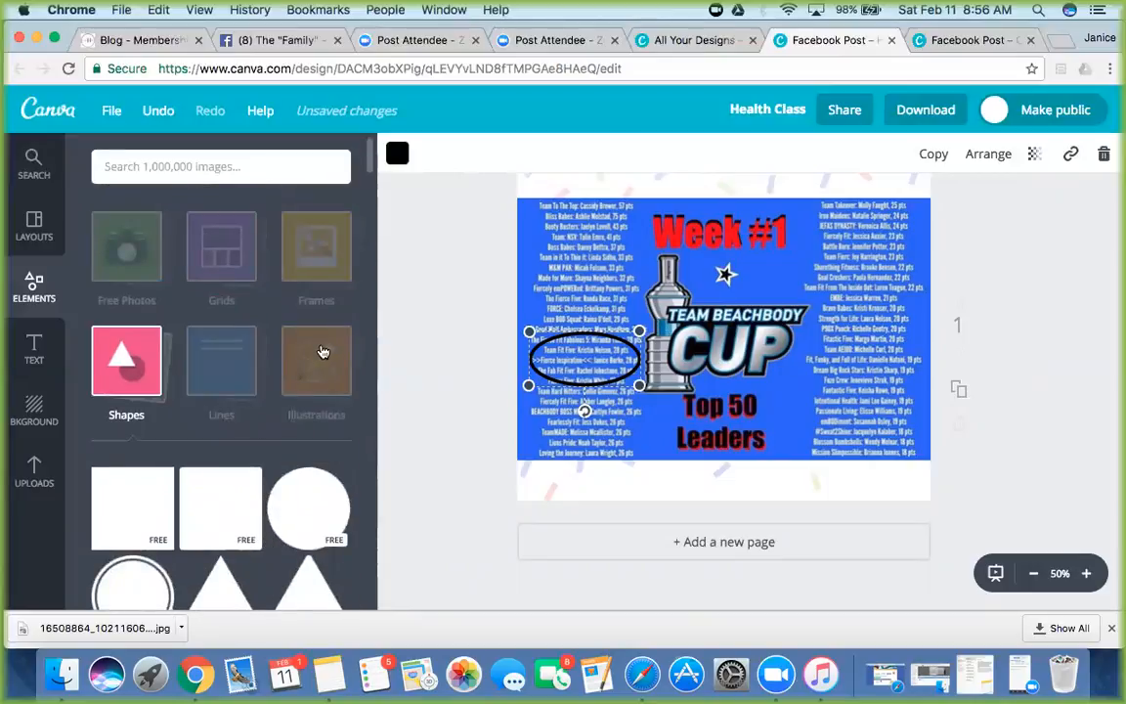
{"action": "left_click", "coordinate": [322, 352]}
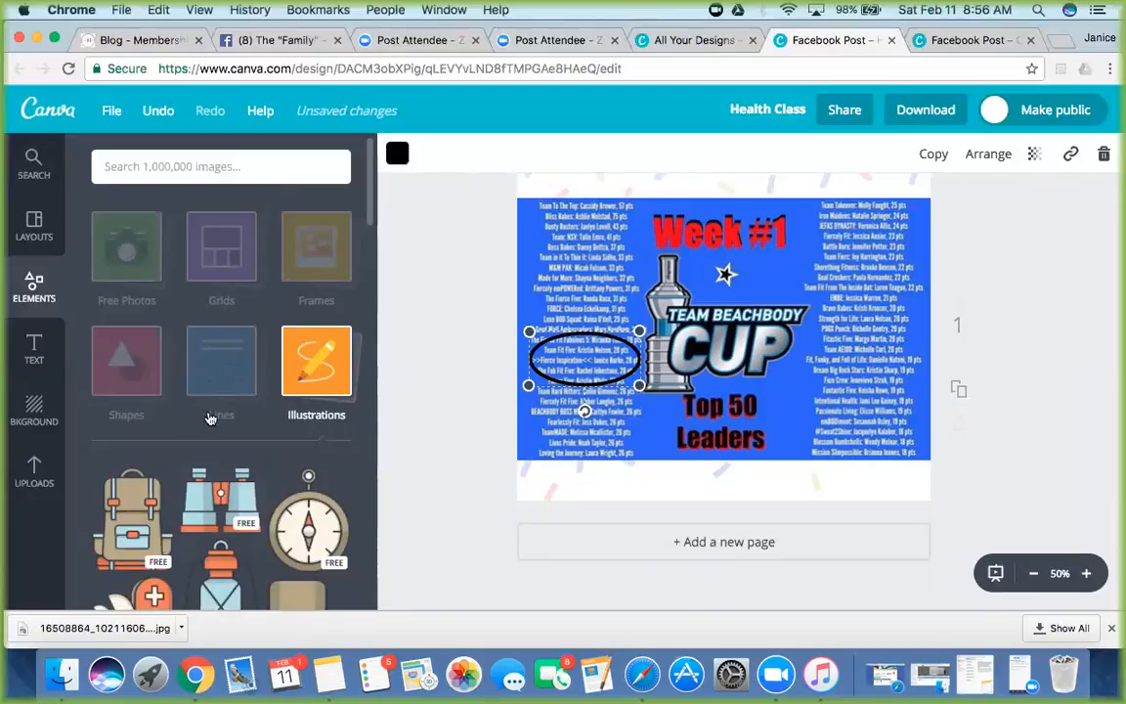
Step: Search the image library for "fitness" and look through the photos offered
{"action": "left_click", "coordinate": [199, 166]}
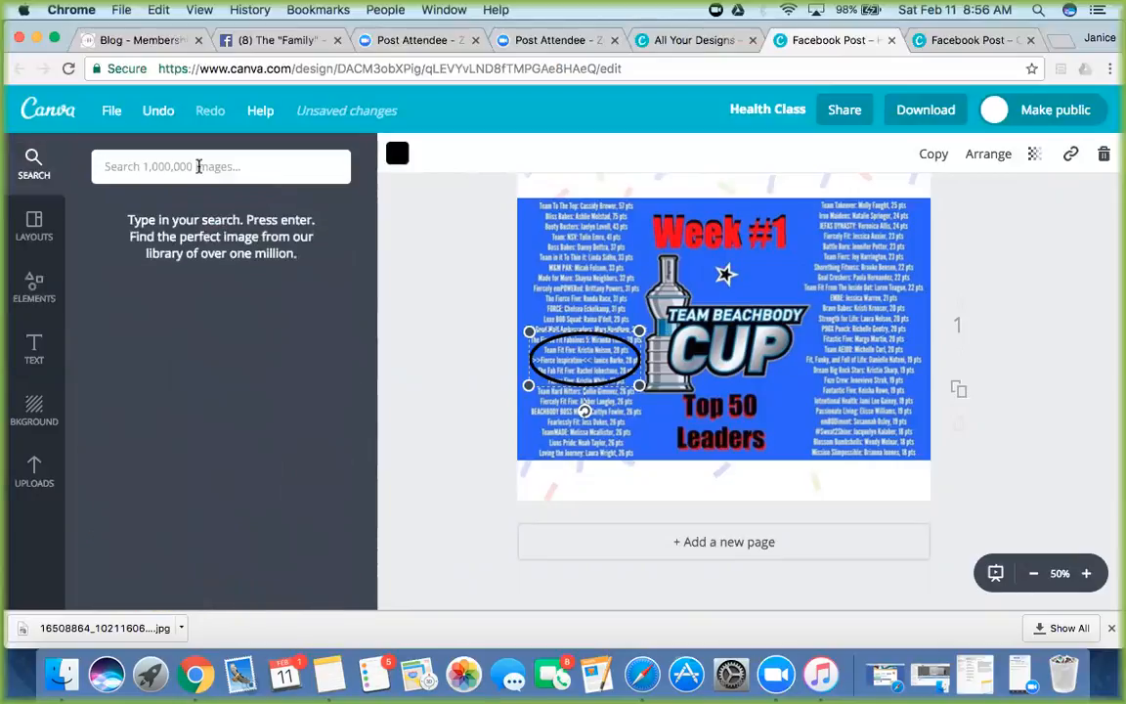
{"action": "type", "text": "fitness"}
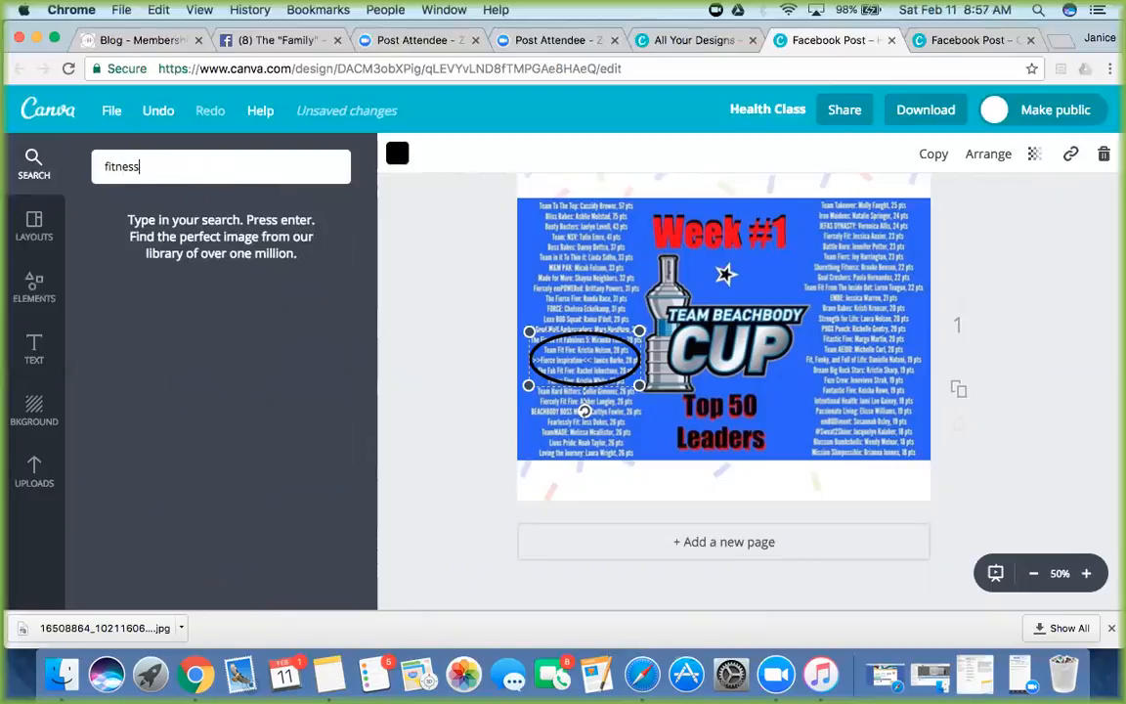
{"action": "key", "text": "Return"}
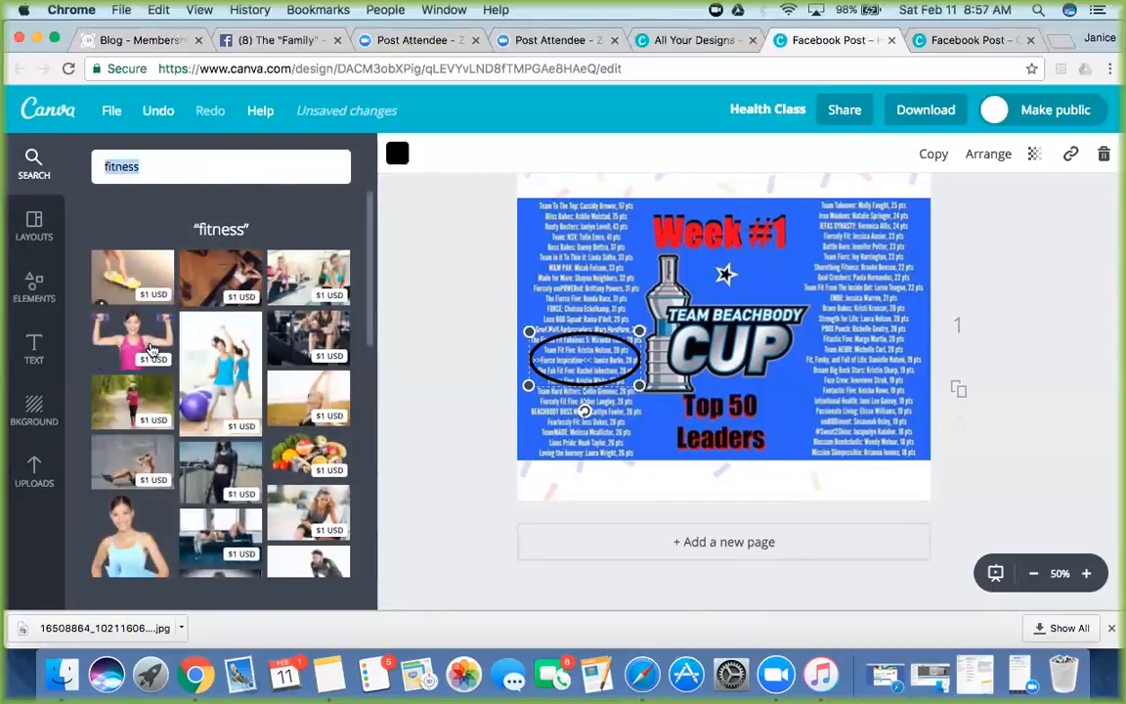
{"action": "scroll", "coordinate": [152, 439], "scroll_direction": "down", "scroll_amount": 5}
{"action": "scroll", "coordinate": [151, 439], "scroll_direction": "down", "scroll_amount": 10}
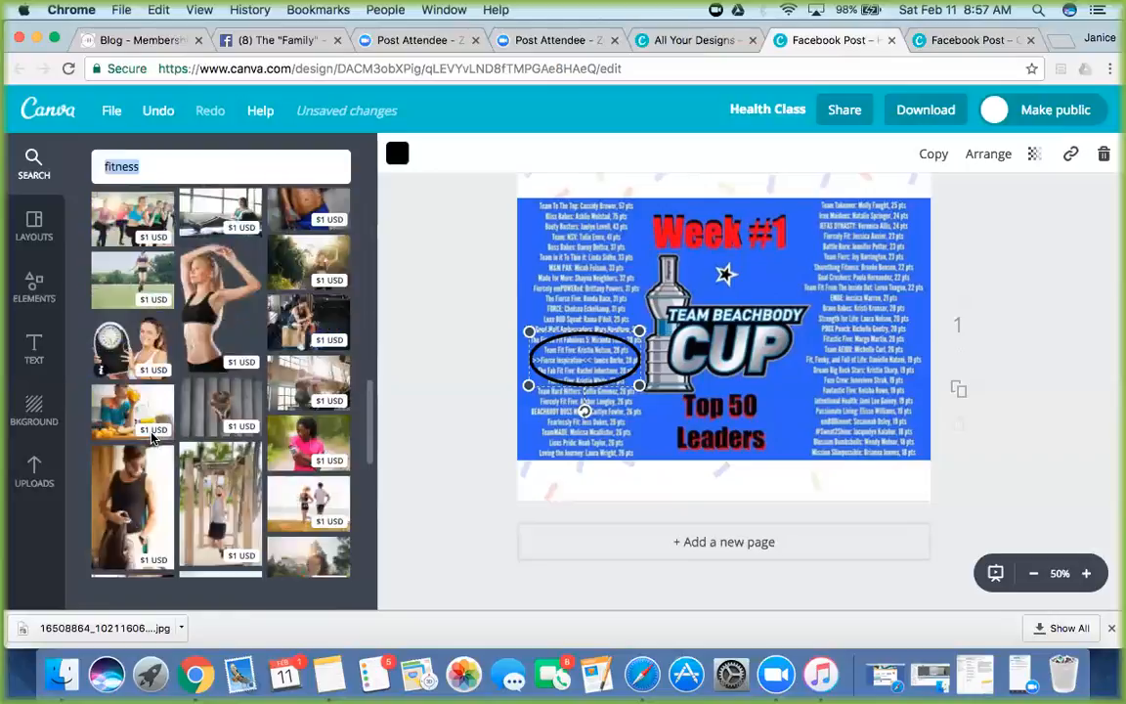
{"action": "scroll", "coordinate": [151, 439], "scroll_direction": "down", "scroll_amount": 10}
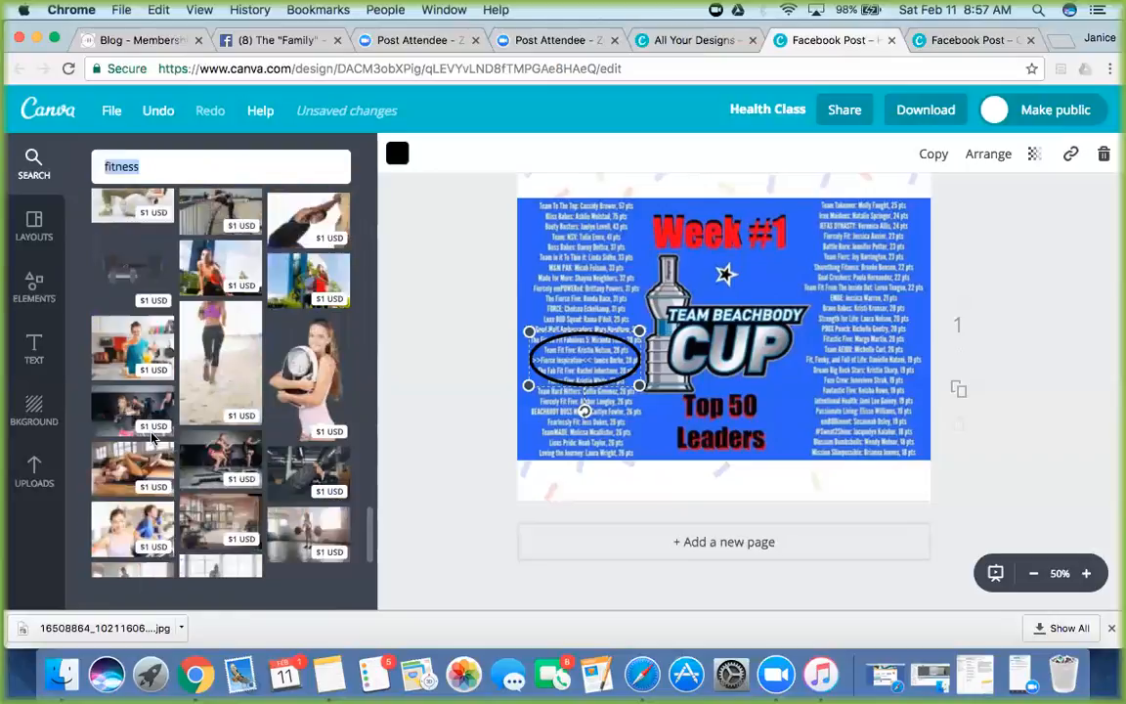
{"action": "scroll", "coordinate": [151, 439], "scroll_direction": "down", "scroll_amount": 5}
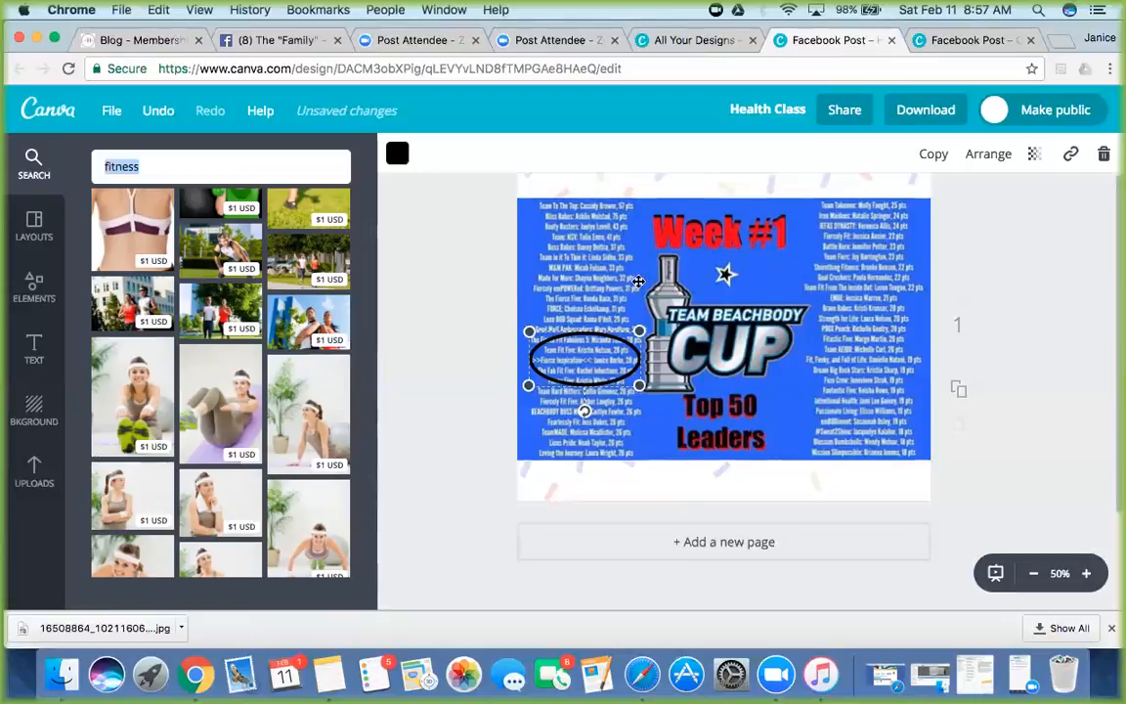
Step: Return to the overview of all designs and open the Health Class post reading "Do or Do Not There is NO try"
{"action": "left_click", "coordinate": [644, 281]}
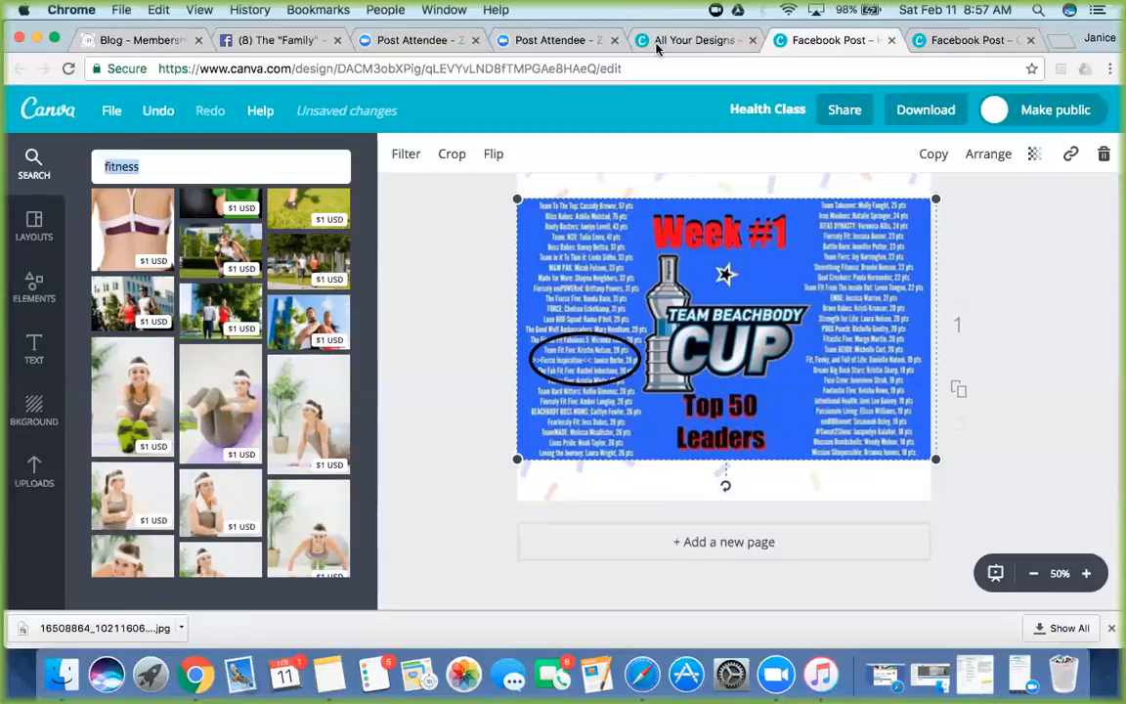
{"action": "left_click", "coordinate": [696, 40]}
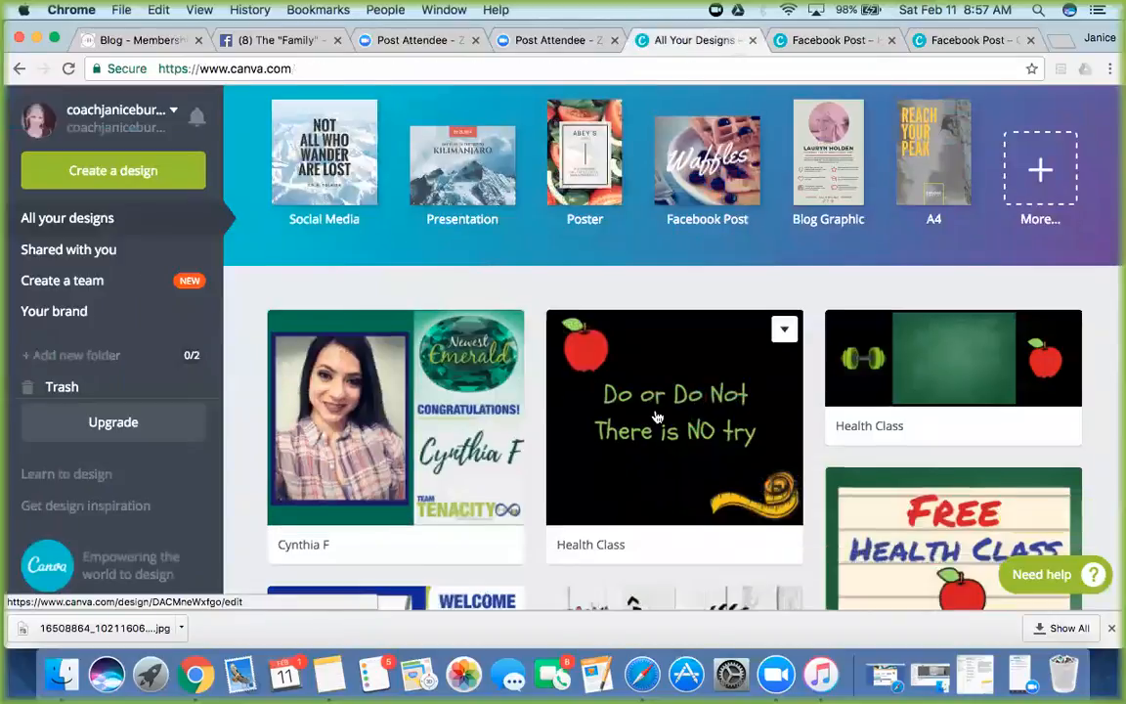
{"action": "scroll", "coordinate": [655, 415], "scroll_direction": "down", "scroll_amount": 3}
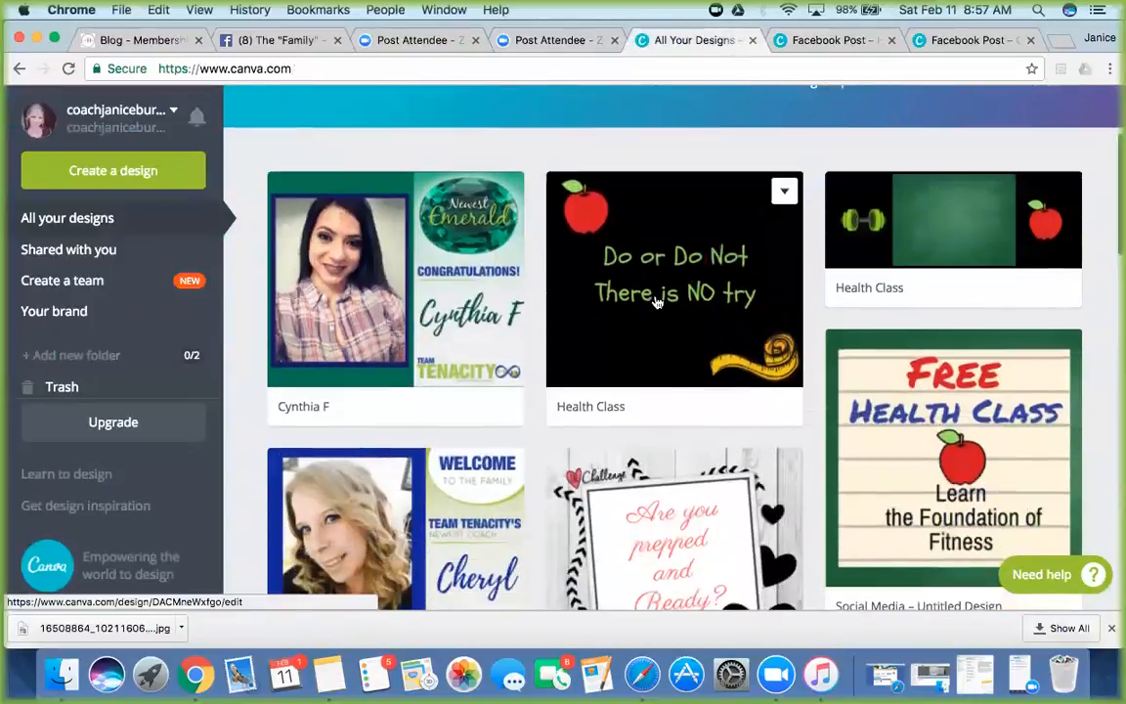
{"action": "left_click", "coordinate": [656, 298]}
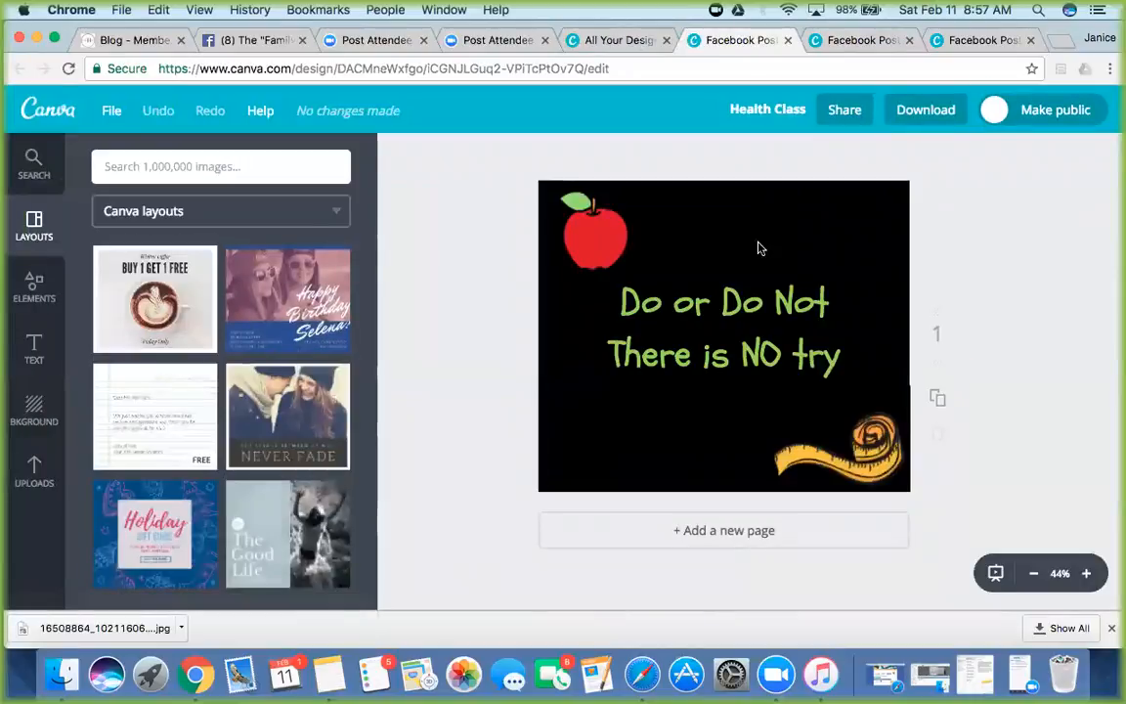
Step: Open the download options for the Health Class post and show the available file types
{"action": "left_click", "coordinate": [938, 113]}
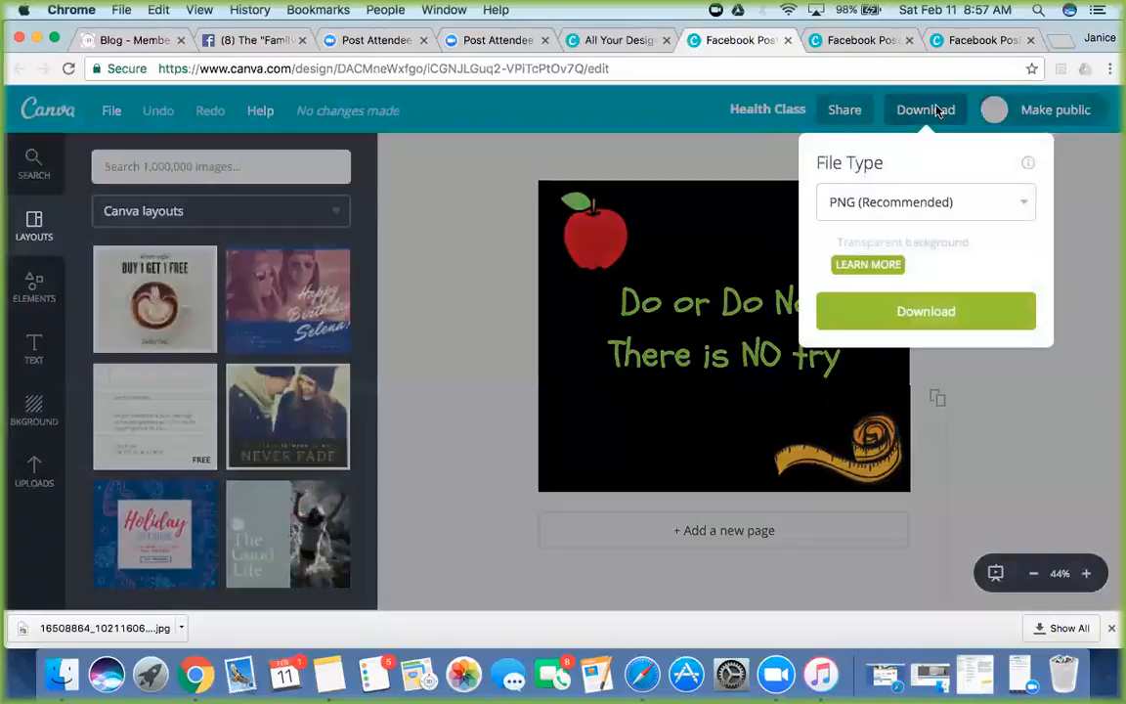
{"action": "left_click", "coordinate": [887, 203]}
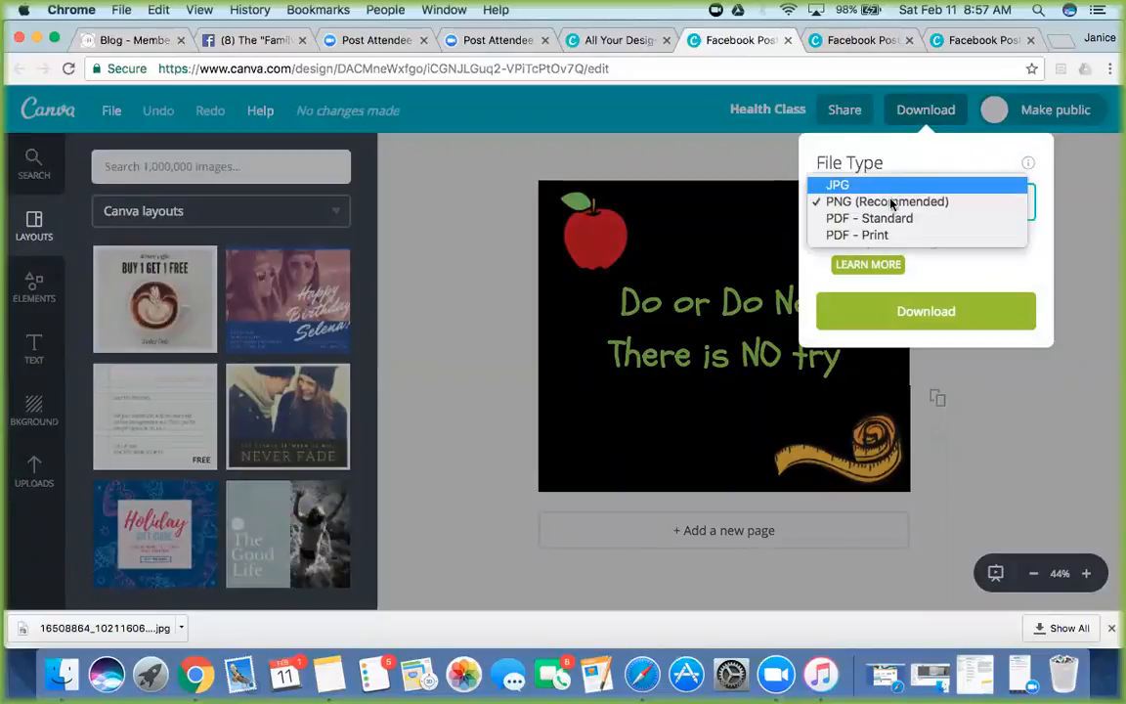